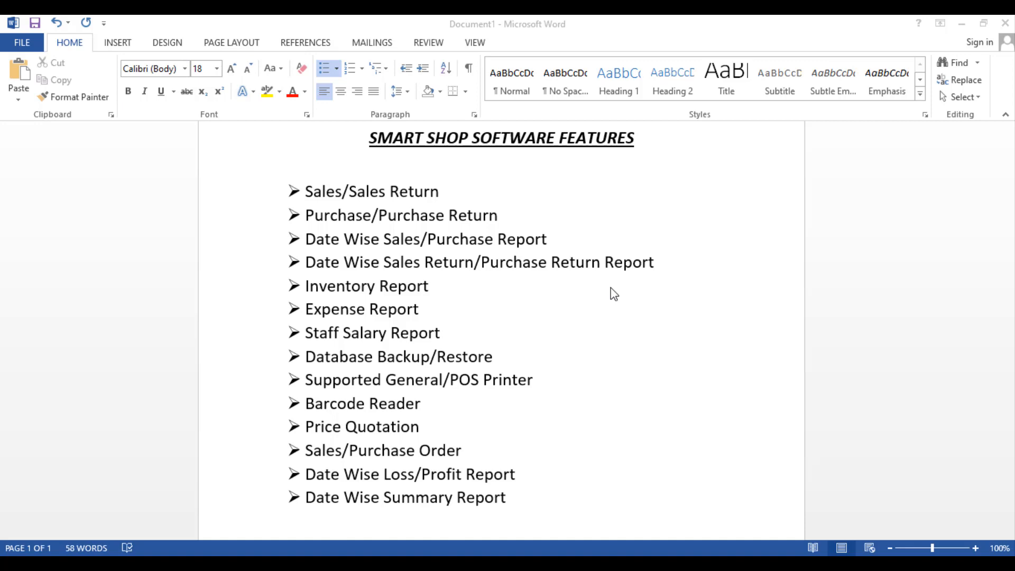
Step: Minimize the Word SMART SHOP SOFTWARE FEATURES document to show the desktop
click(961, 24)
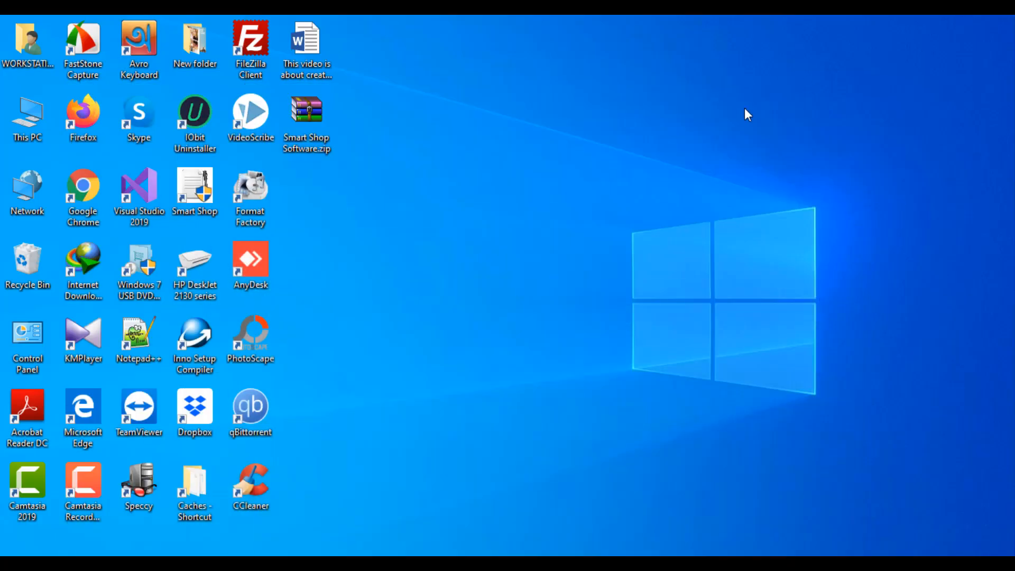
Step: Open ReadMe.txt from the Smart Shop Software folder inside Smart Shop Software.zip in a maximized WinRAR
double_click(308, 123)
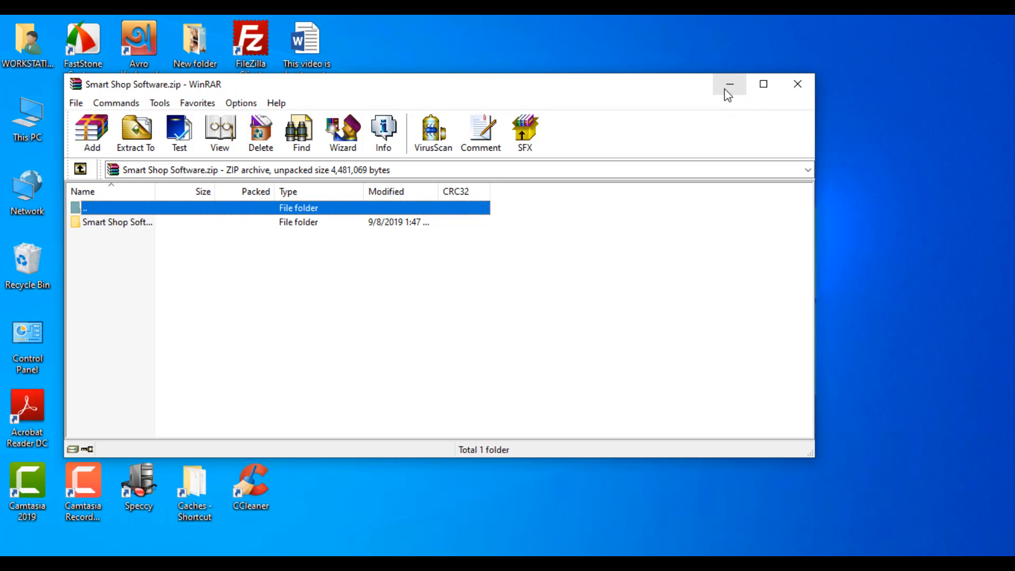
click(762, 84)
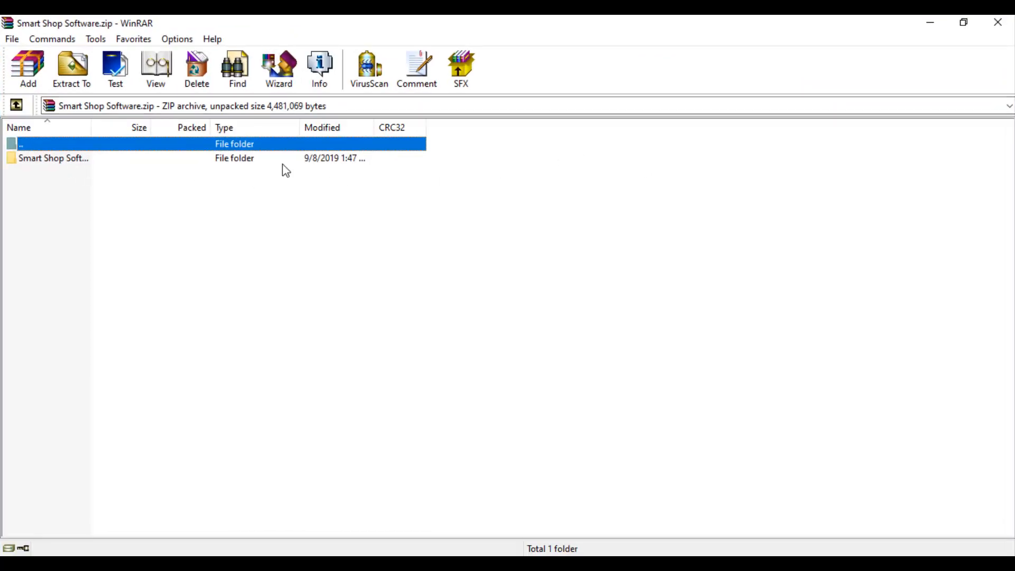
double_click(240, 159)
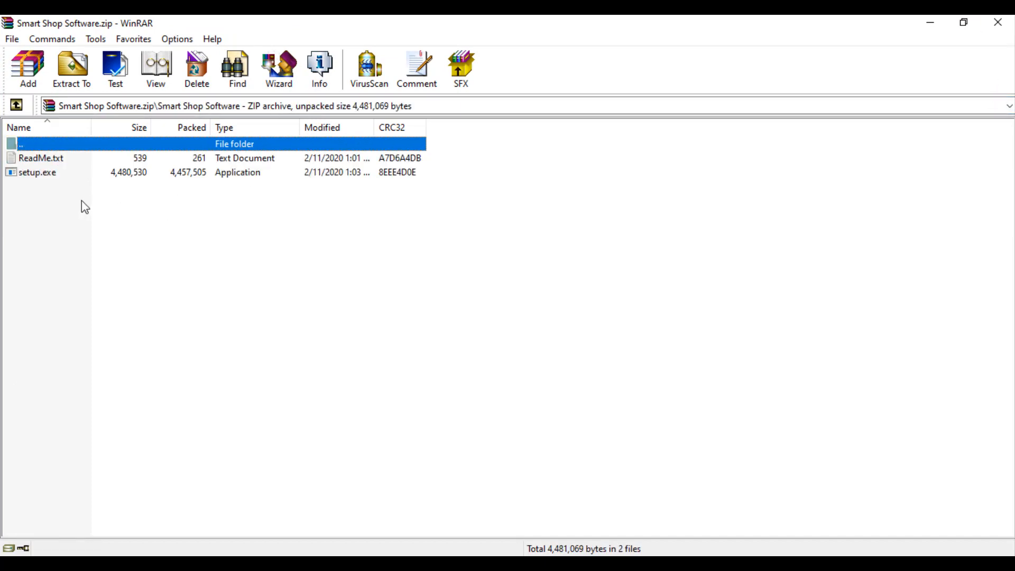
double_click(50, 160)
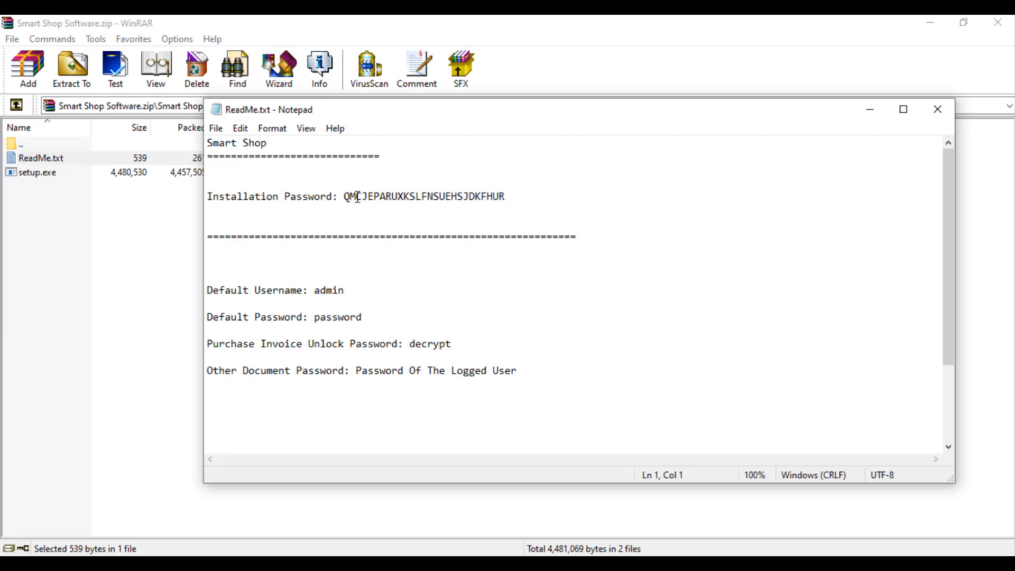
Step: Review the installation password, default login details and purchase invoice unlock password in ReadMe.txt
click(357, 197)
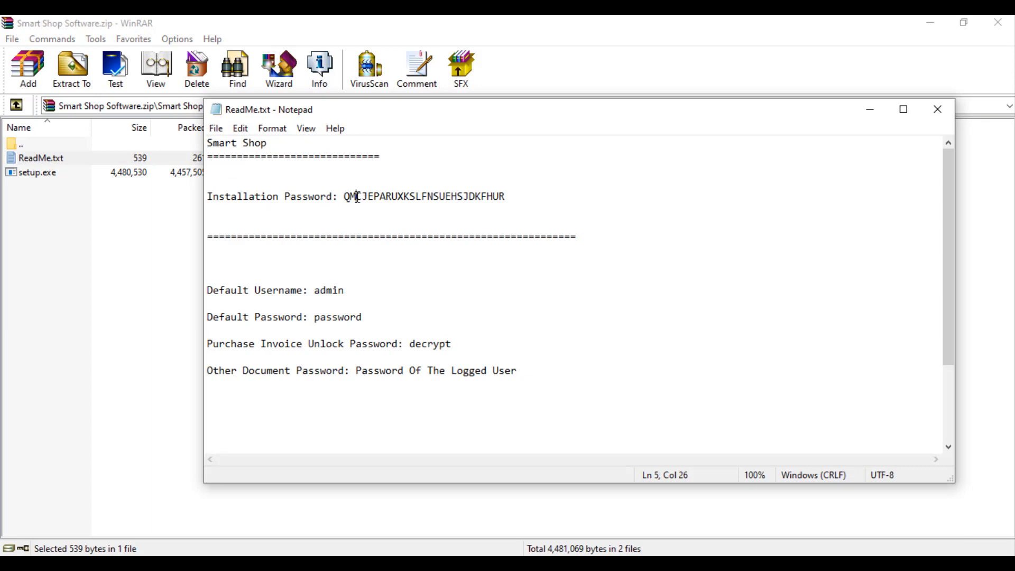
click(335, 292)
click(339, 317)
scroll(415, 334, down, 1)
click(422, 303)
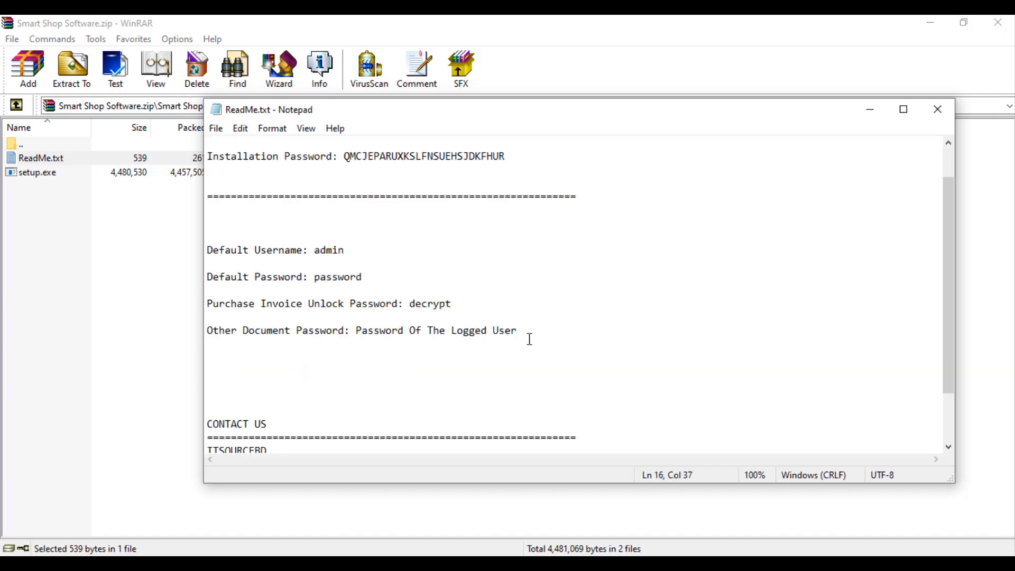
scroll(542, 334, up, 1)
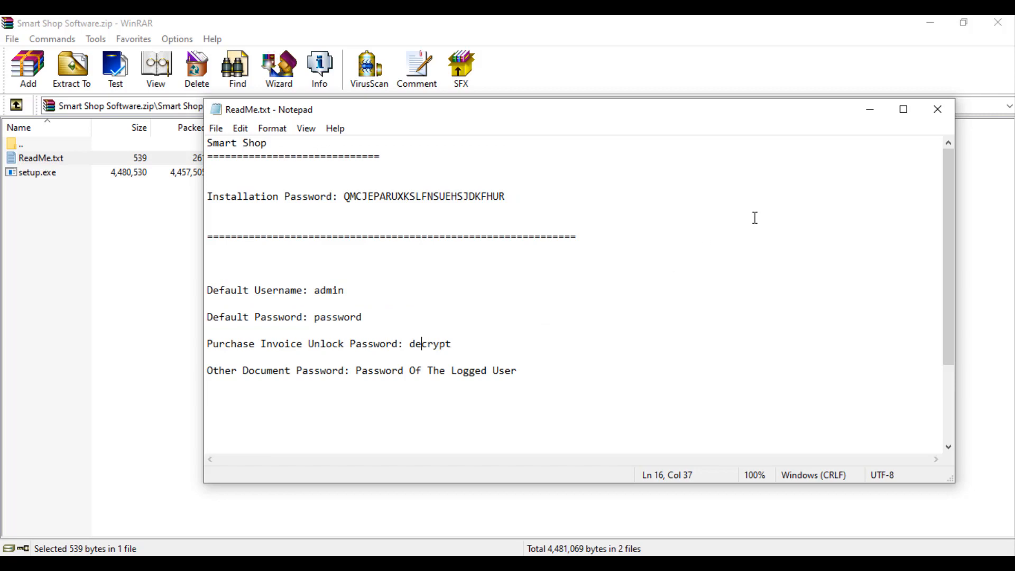
Step: Minimize Notepad and select setup.exe in the archive's file list
click(869, 111)
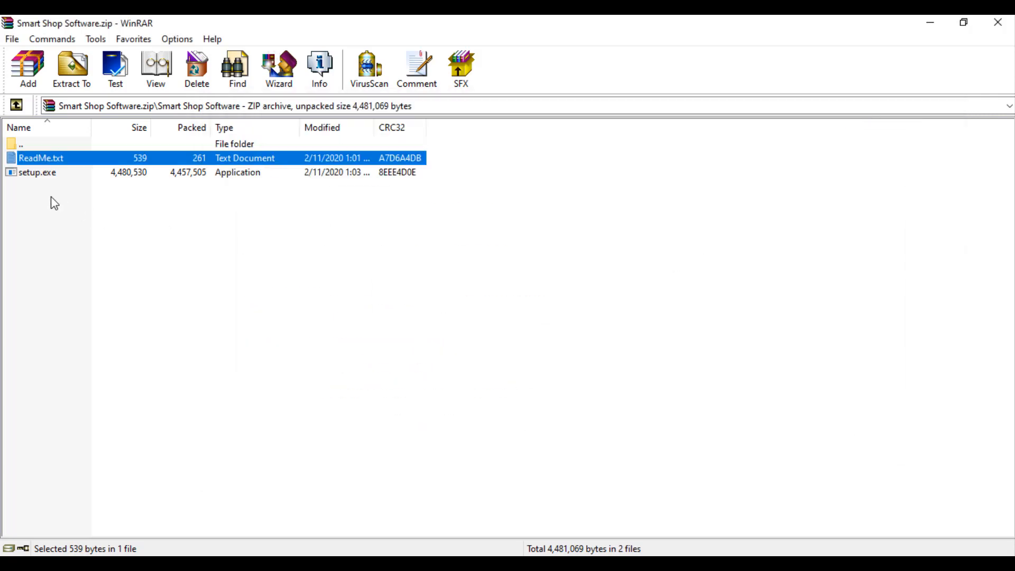
click(68, 174)
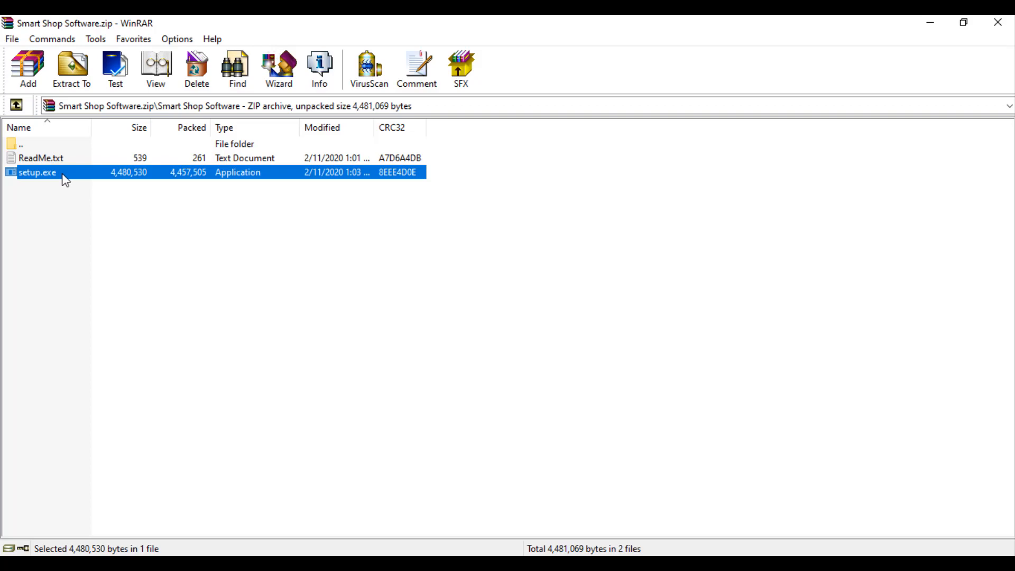
click(697, 566)
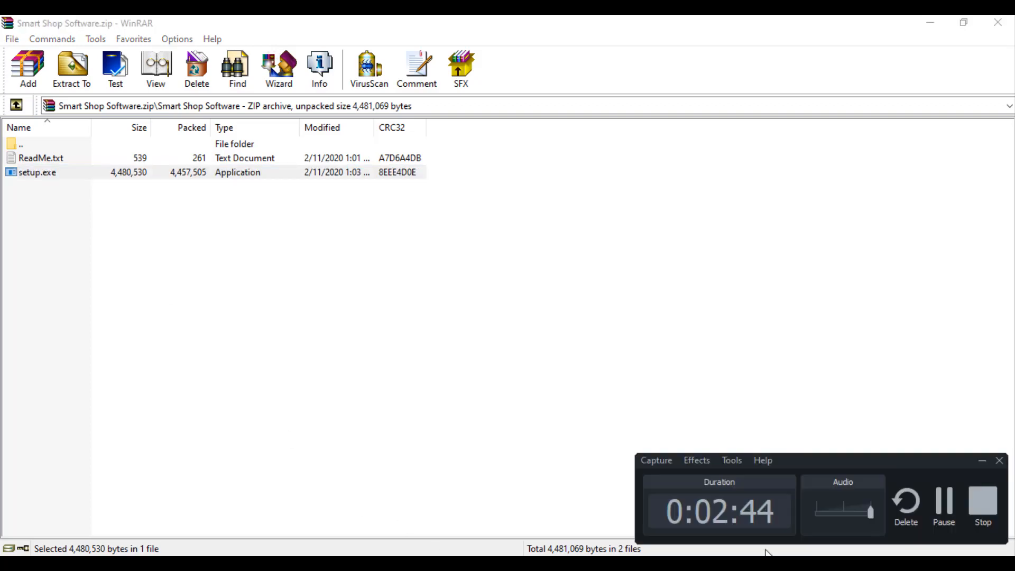
click(944, 506)
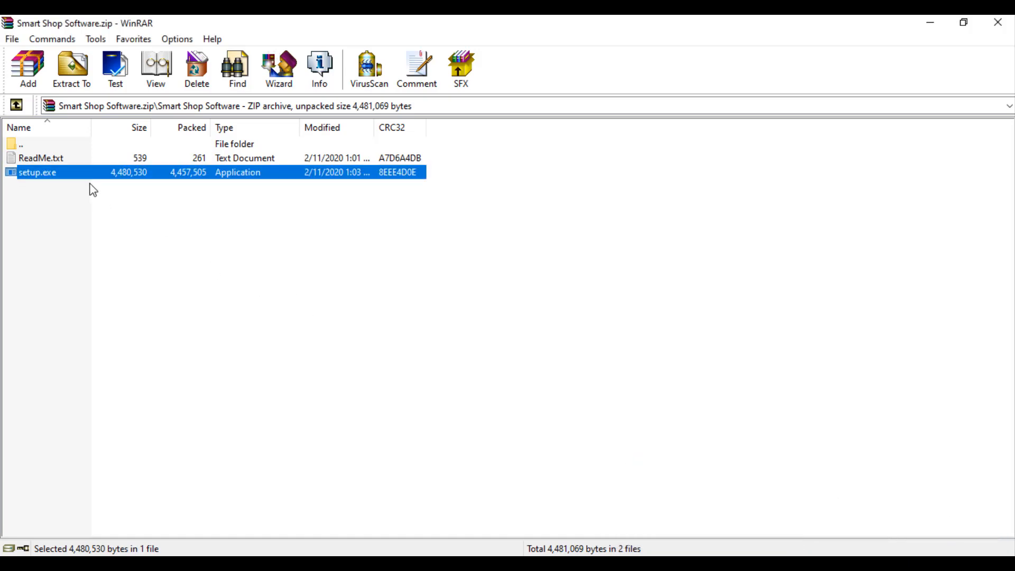
Step: Run setup.exe, accept the license, and paste in the installation password copied from ReadMe.txt
double_click(63, 176)
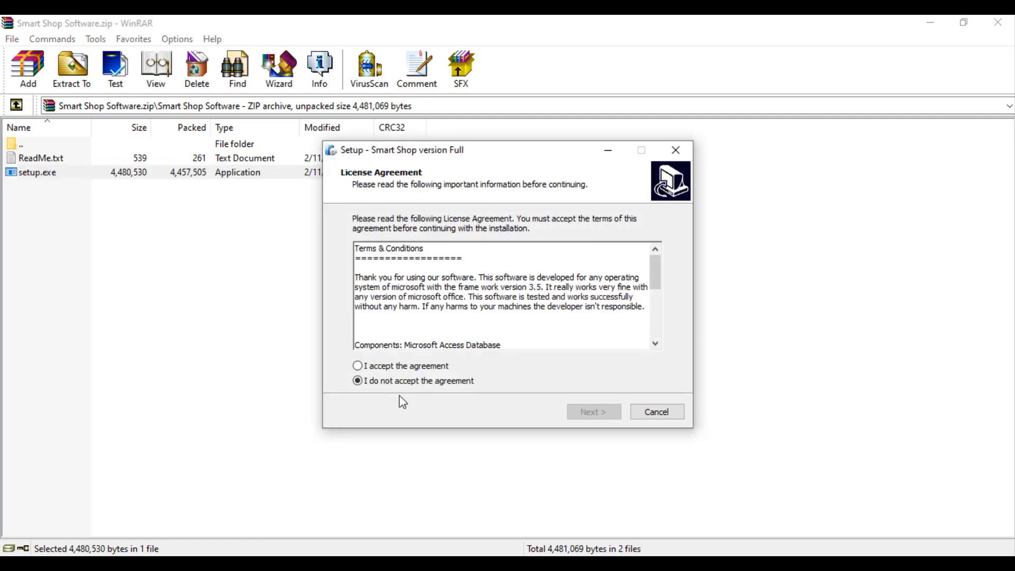
click(358, 368)
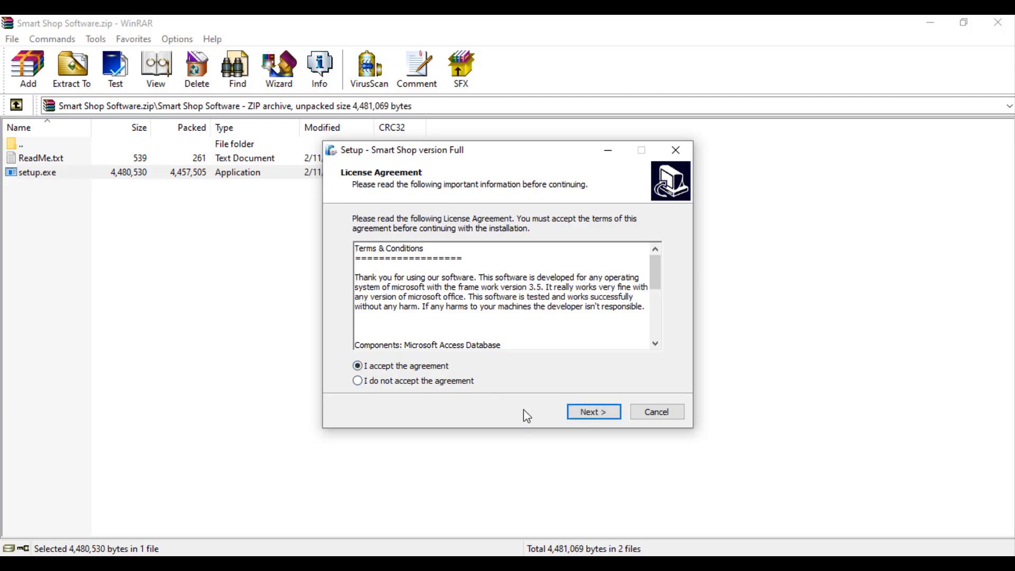
click(579, 411)
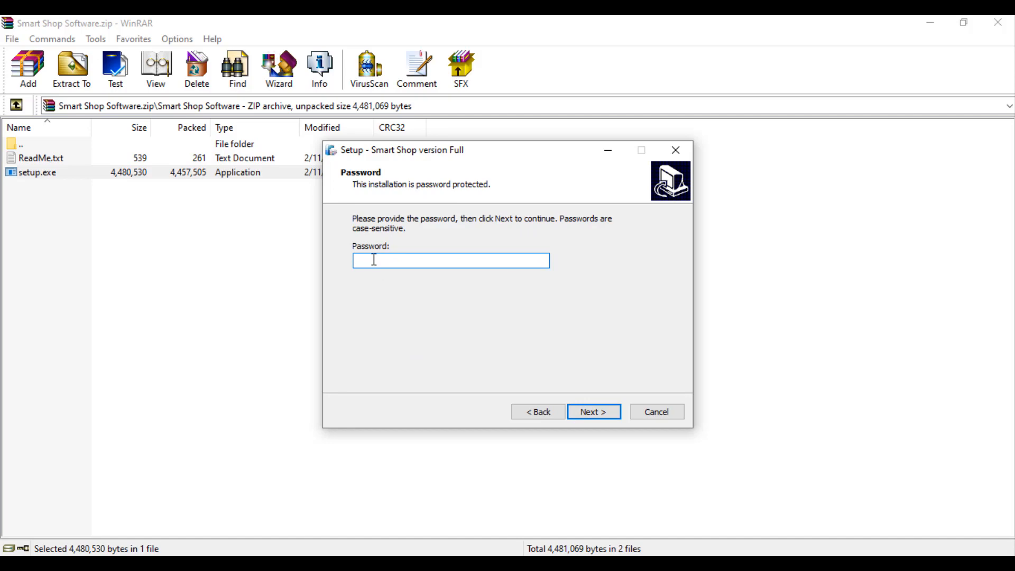
click(613, 565)
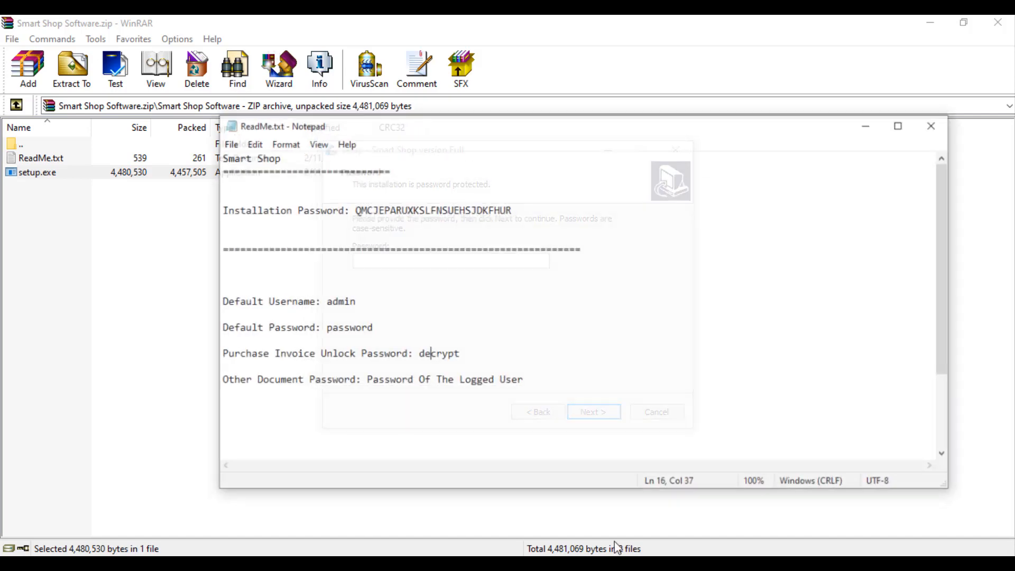
double_click(369, 196)
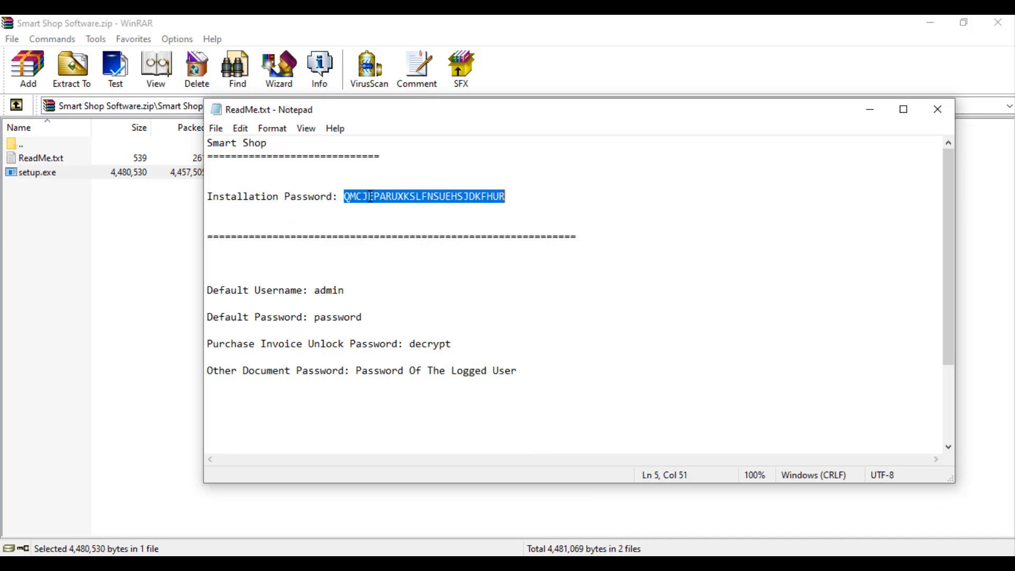
right_click(371, 200)
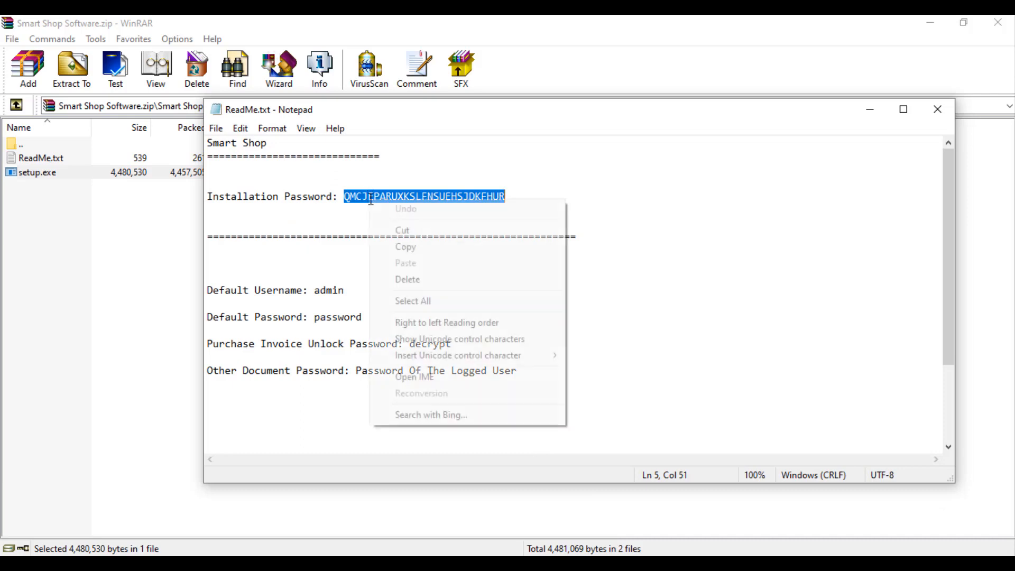
click(395, 251)
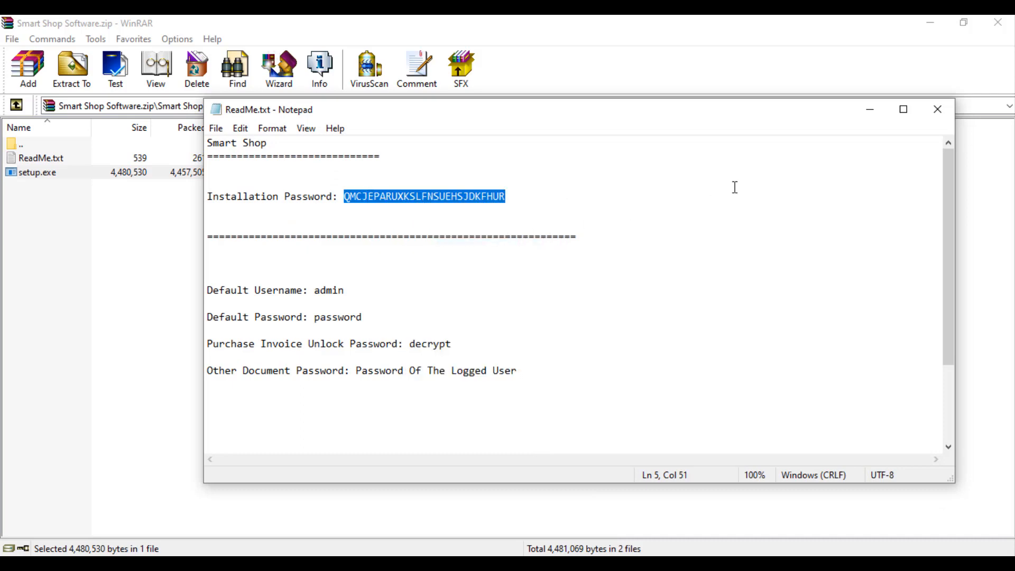
click(869, 109)
right_click(467, 266)
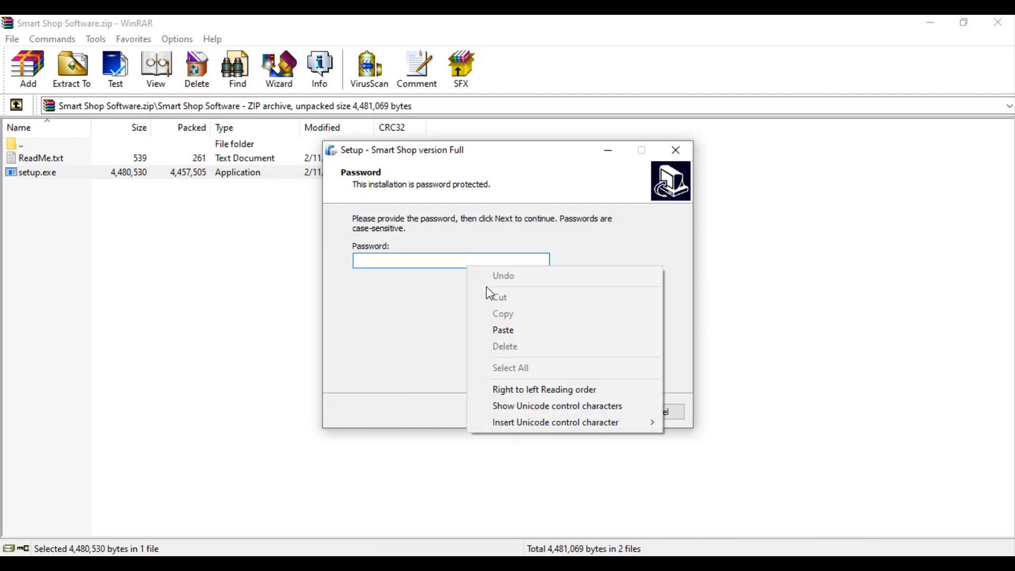
click(502, 330)
click(592, 415)
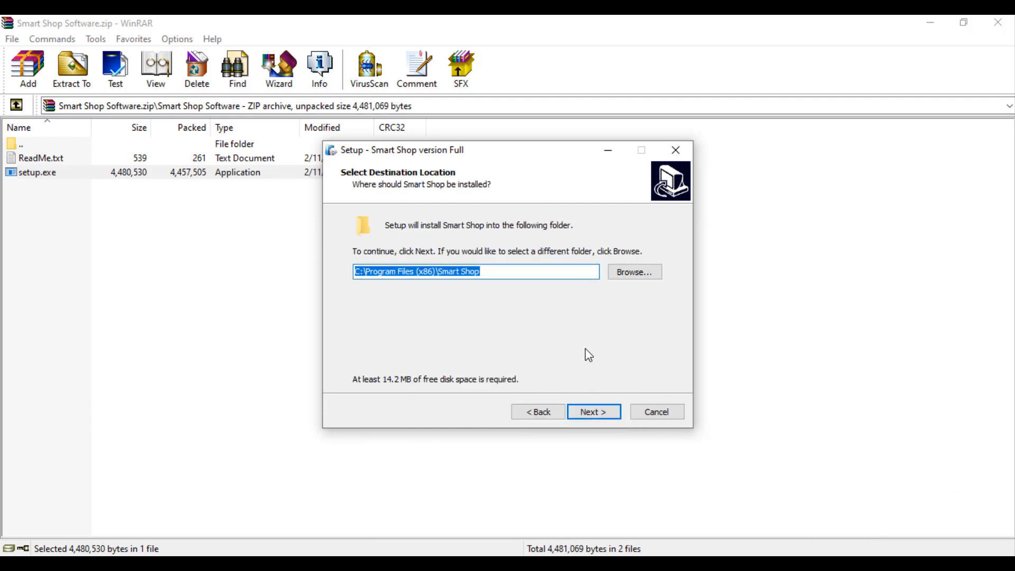
Step: Install to C:\Program Files (x86)\Smart Shop with a desktop shortcut, without launching afterwards
click(600, 413)
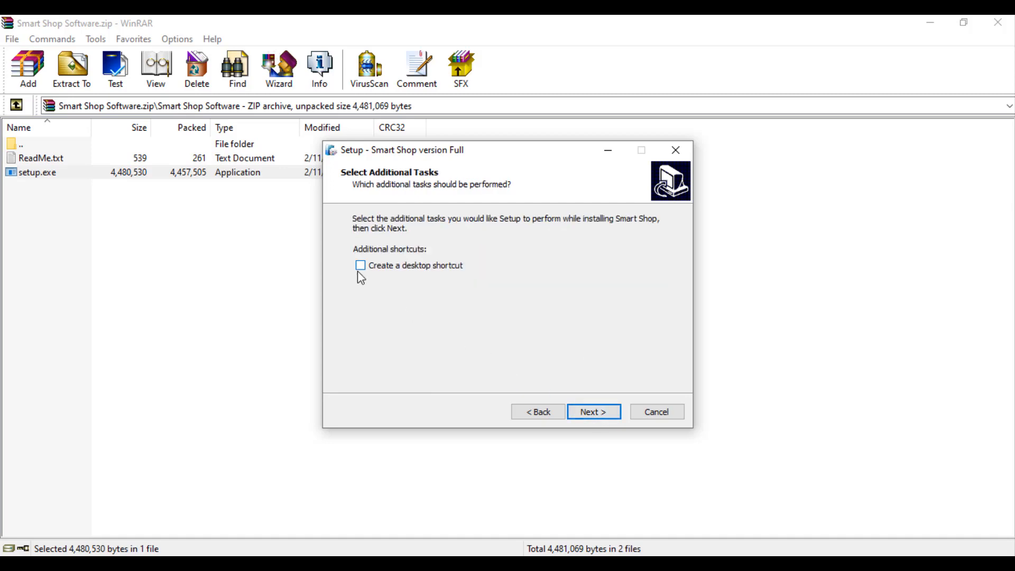
click(361, 266)
click(595, 412)
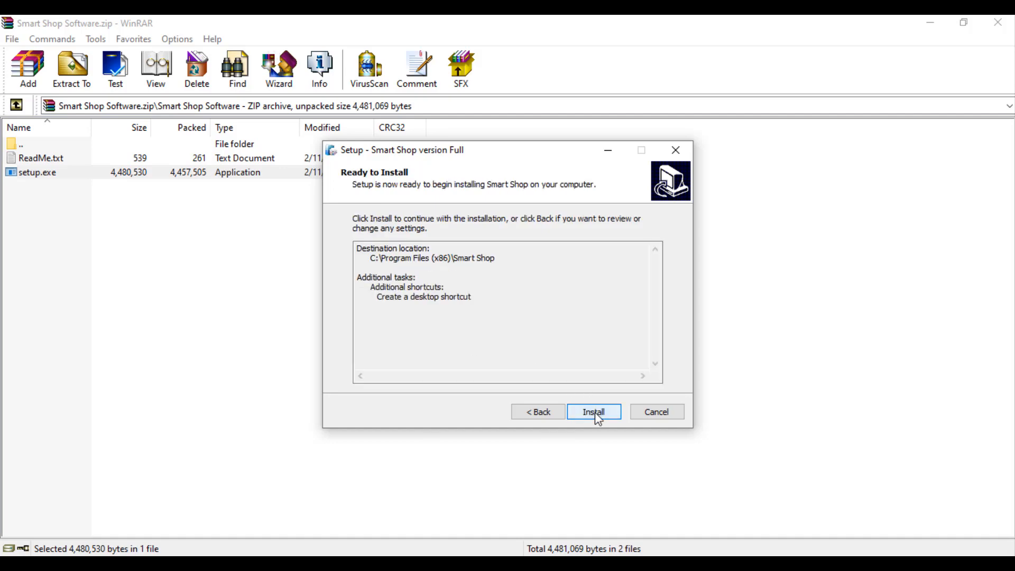
click(595, 412)
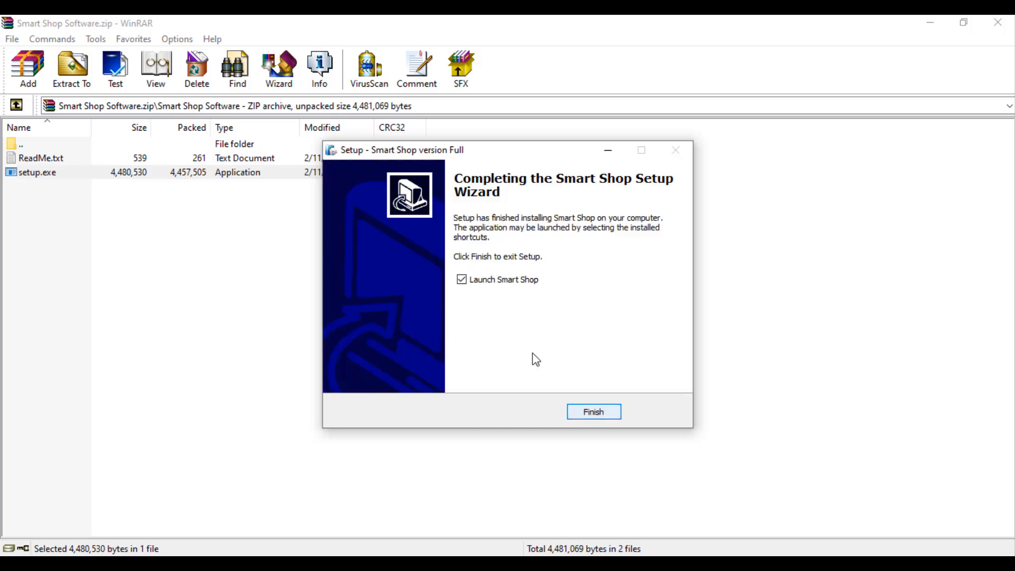
click(461, 280)
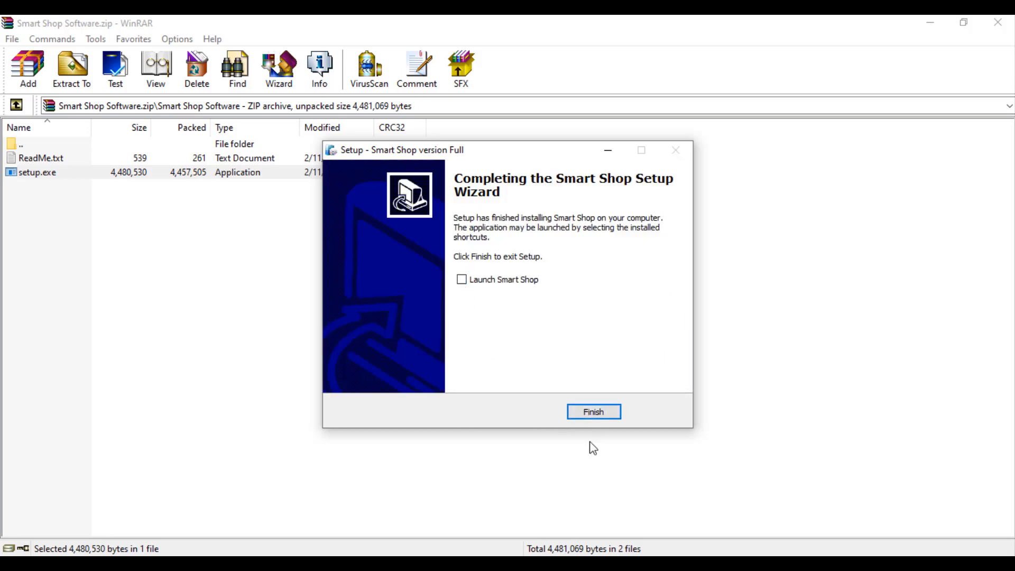
click(608, 417)
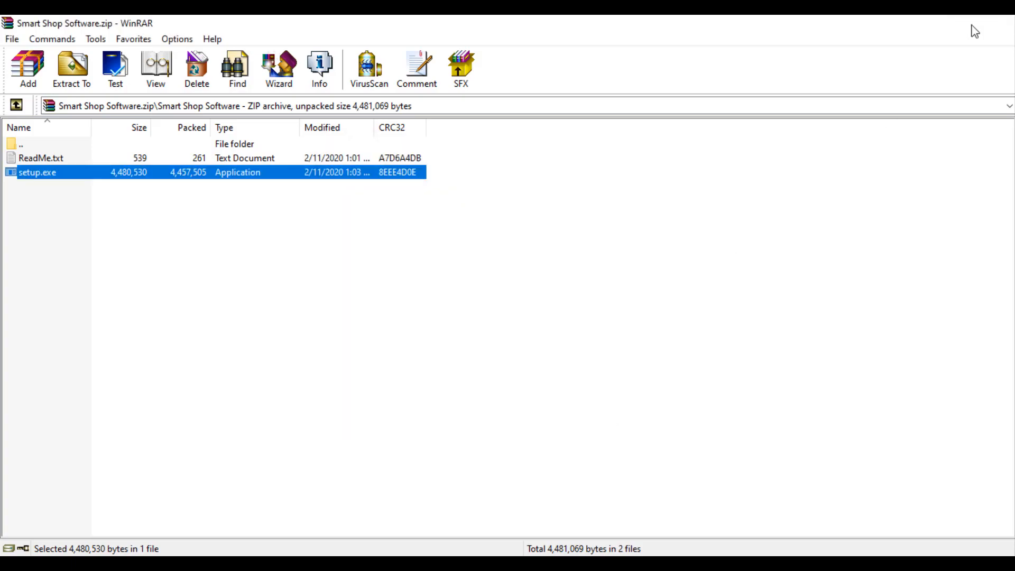
Step: Close WinRAR, launch Smart Shop from its desktop shortcut, and recheck the ReadMe's default username
click(997, 22)
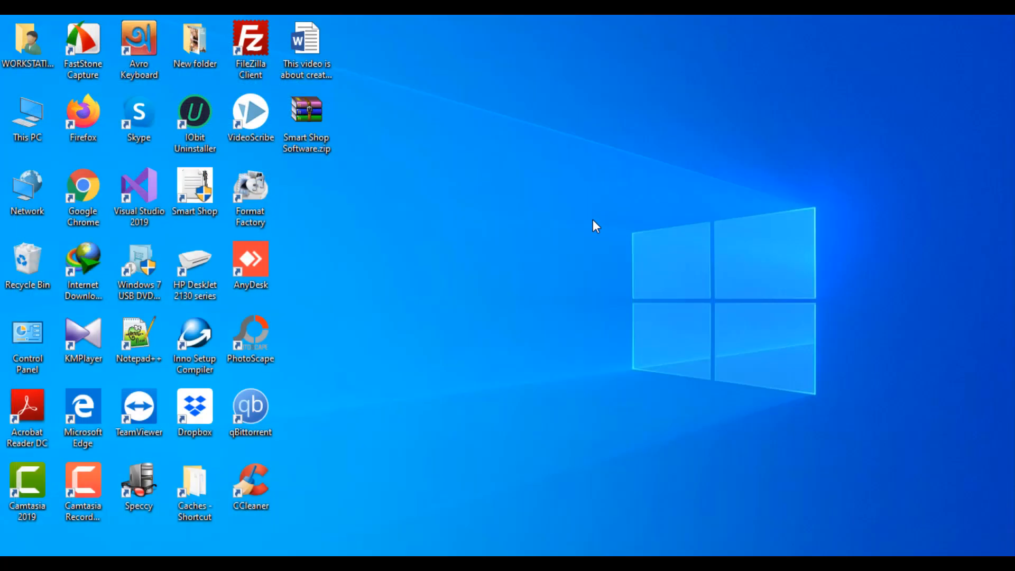
double_click(199, 195)
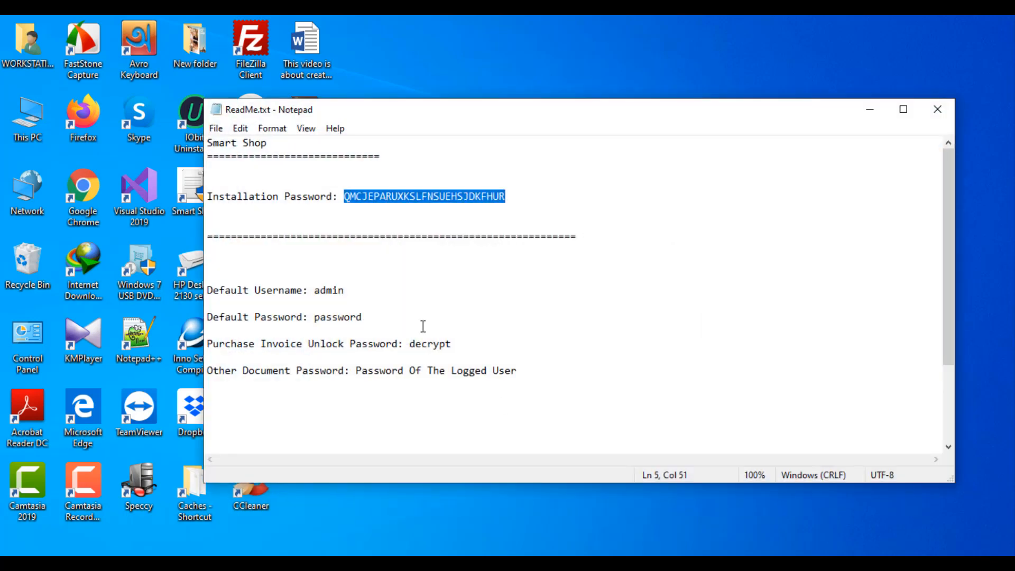
click(332, 291)
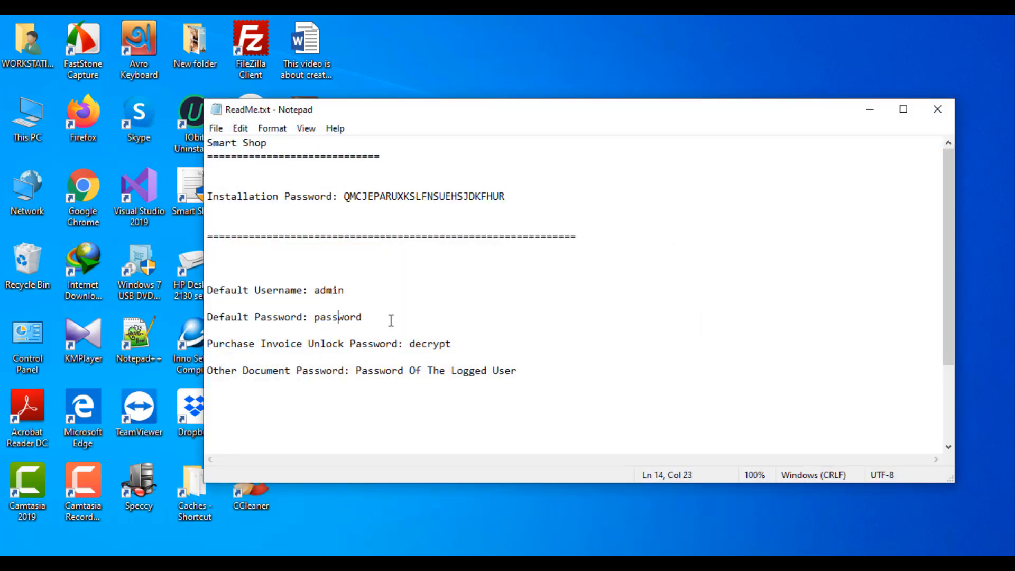
Step: Log in to Smart Shop with the default administrator username and password from the ReadMe
click(873, 112)
click(556, 248)
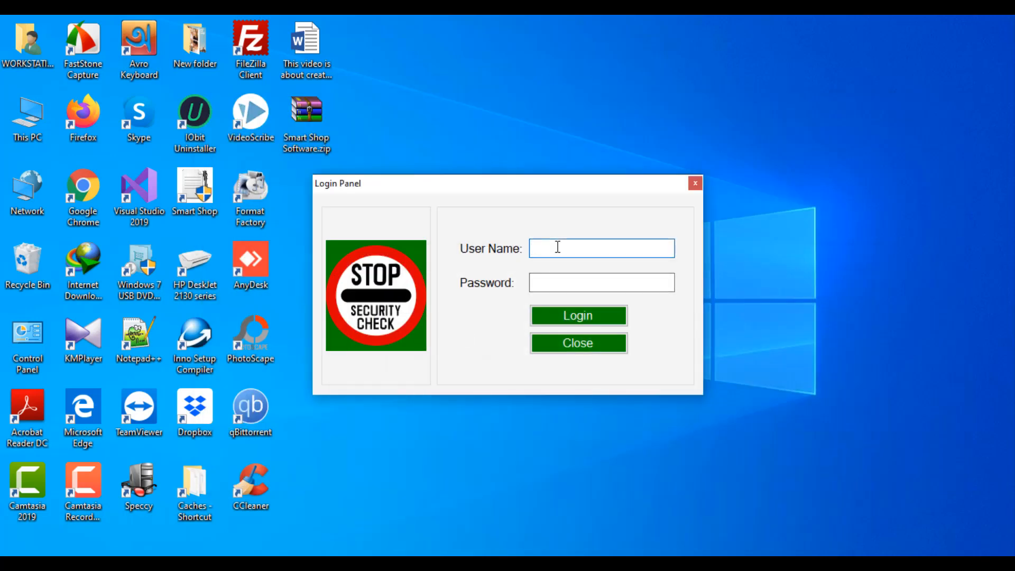
text(admin)
key(Tab)
text(*******)
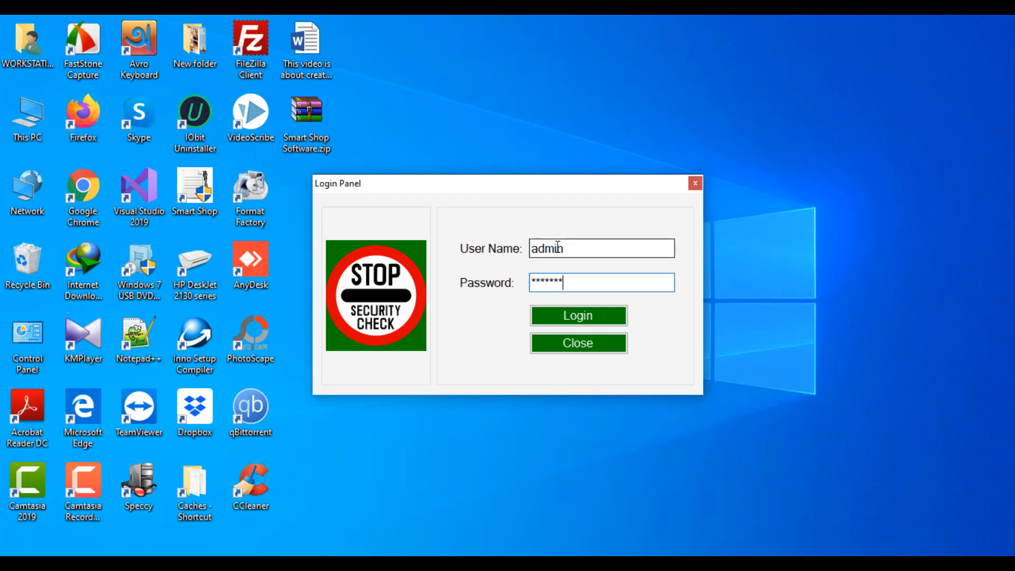
text(*)
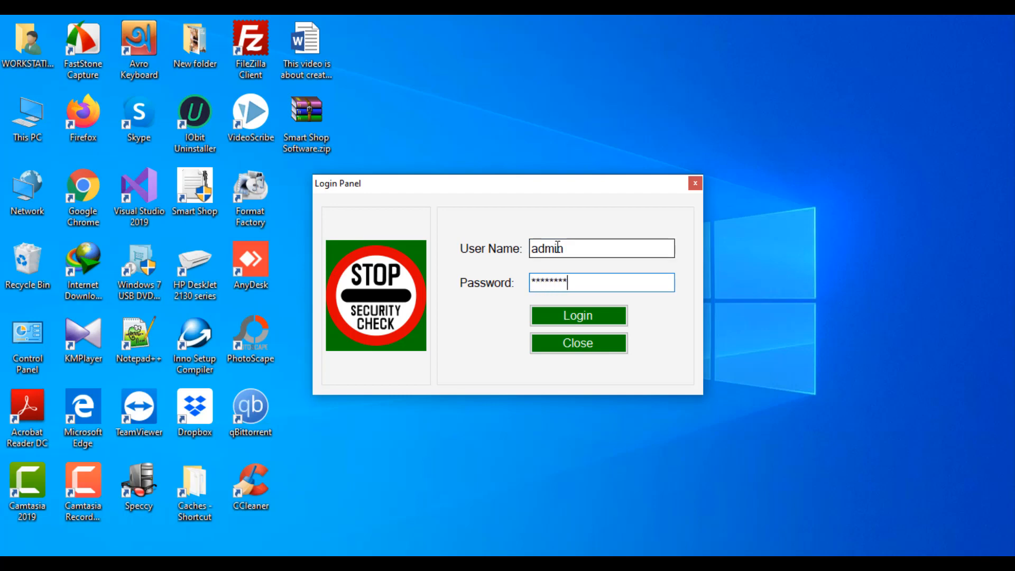
click(558, 321)
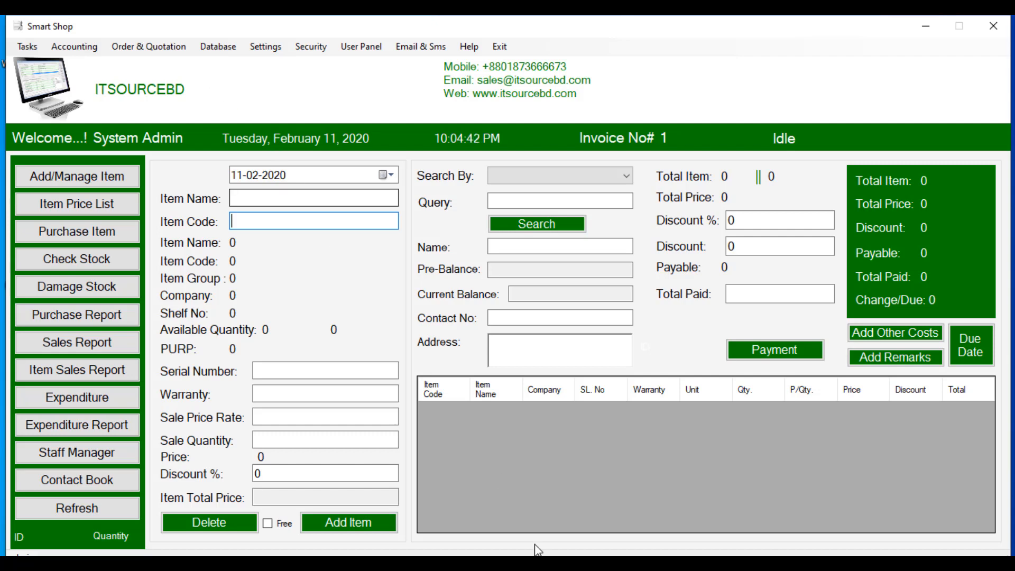
Step: Open the Security Panel showing the default System Admin account with full access
click(547, 562)
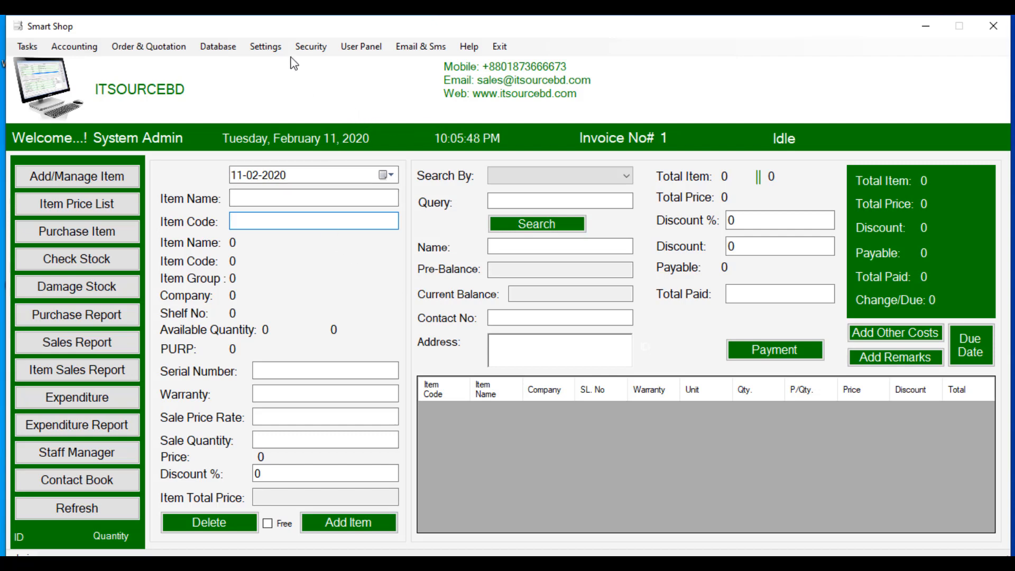
click(304, 48)
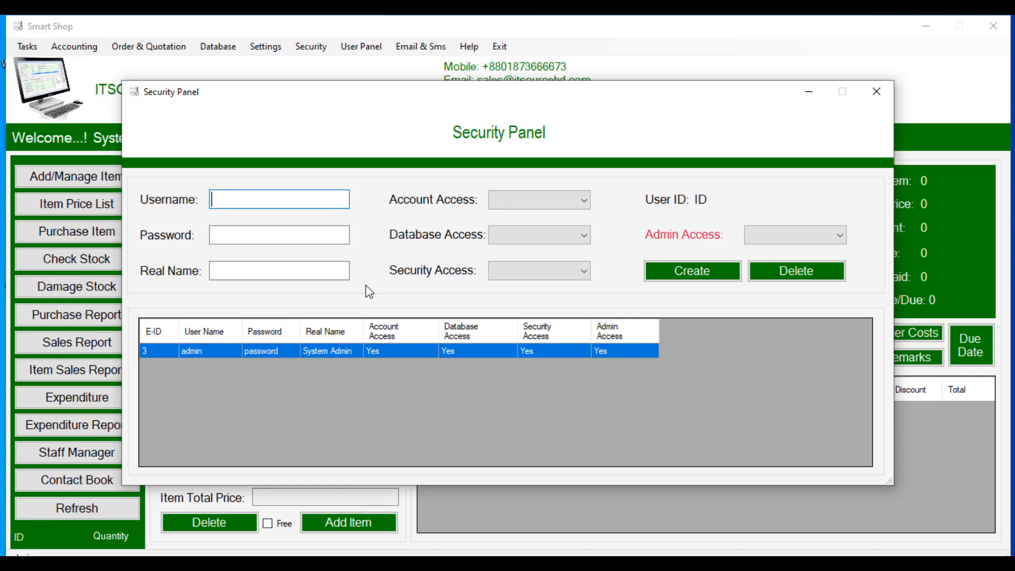
Step: Close the Security Panel, then update and close the admin's User Panel profile (User ID 3)
click(876, 91)
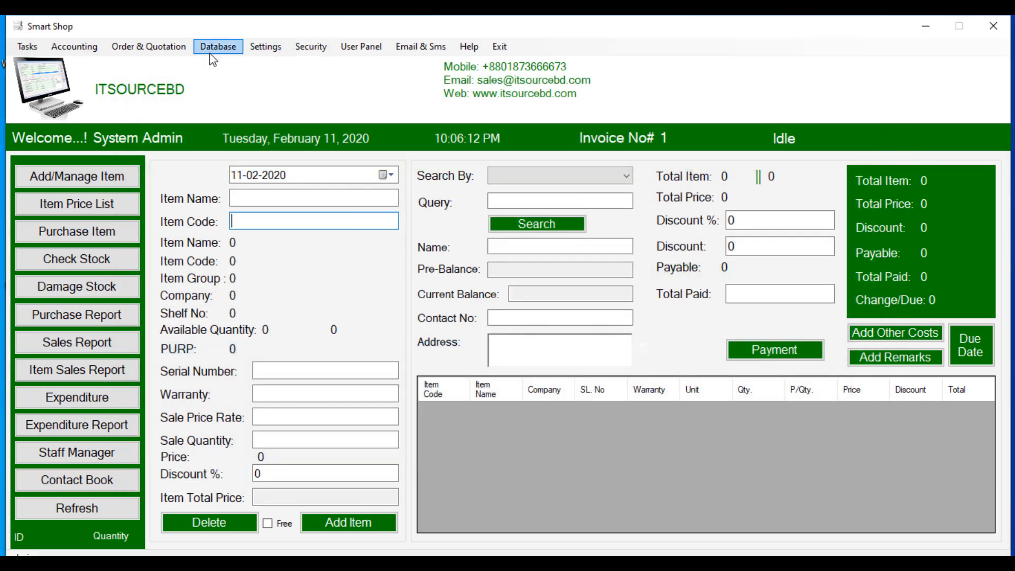
click(349, 47)
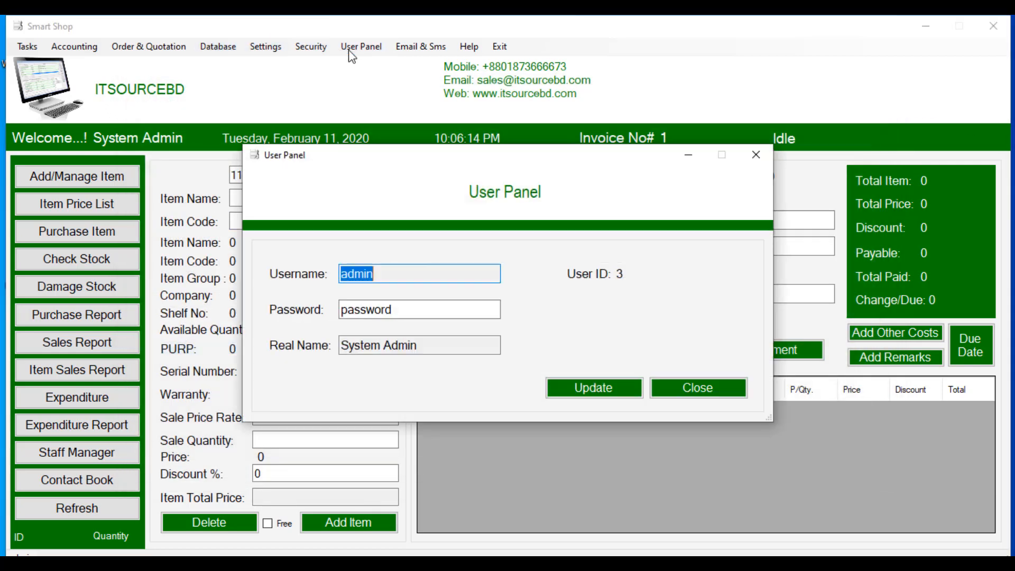
click(402, 316)
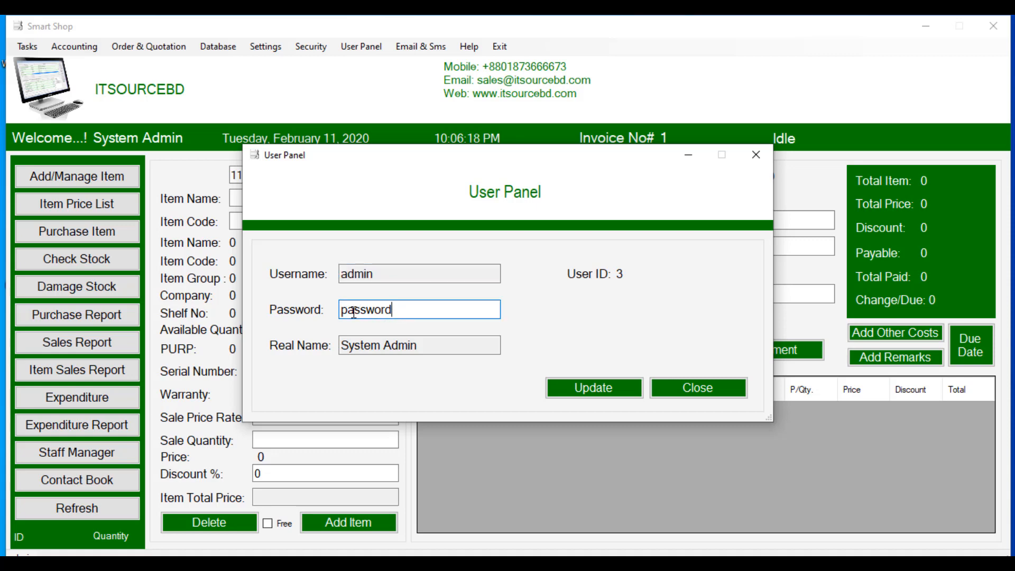
click(584, 386)
click(687, 389)
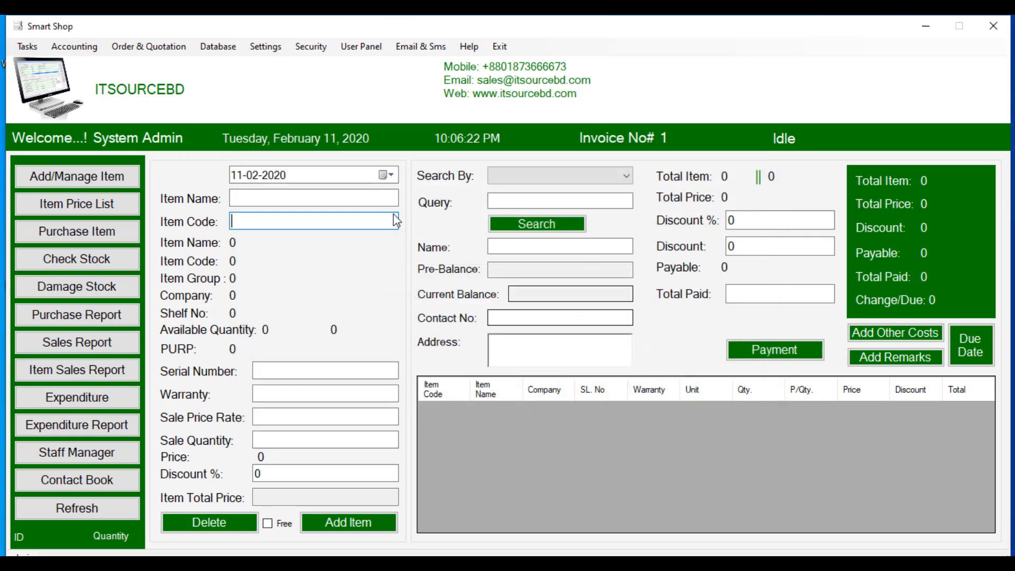
click(310, 46)
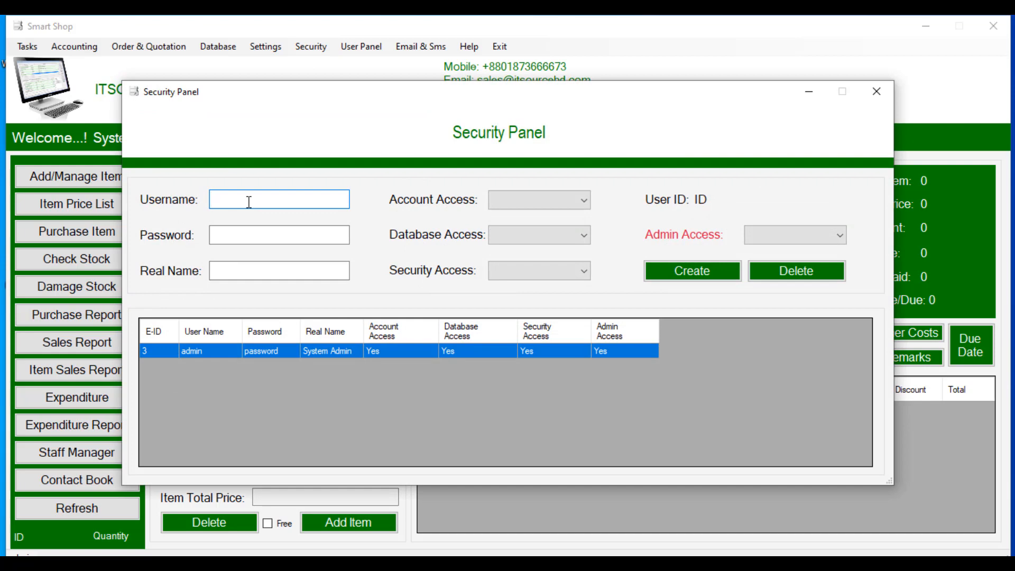
key(Tab)
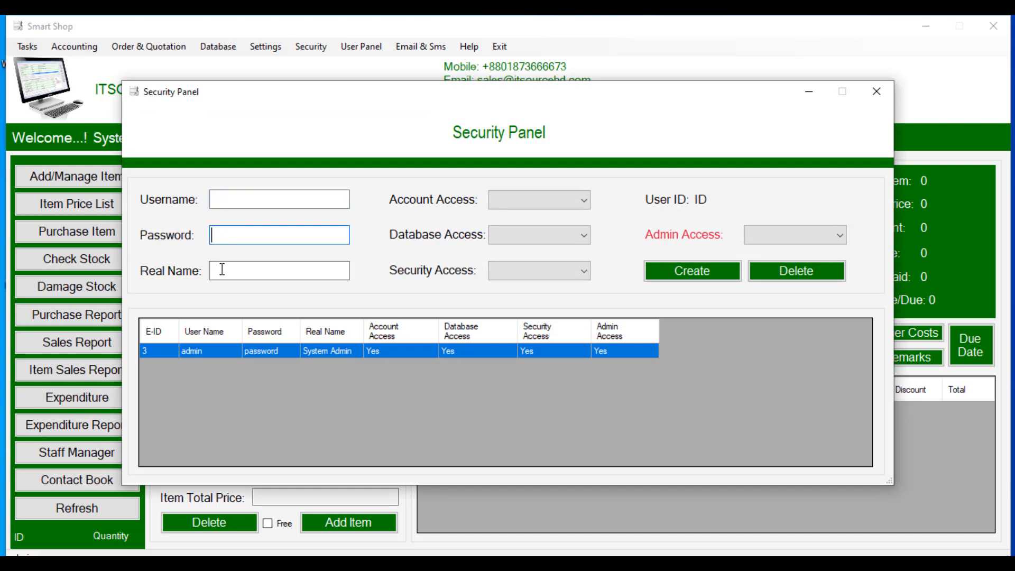
click(532, 200)
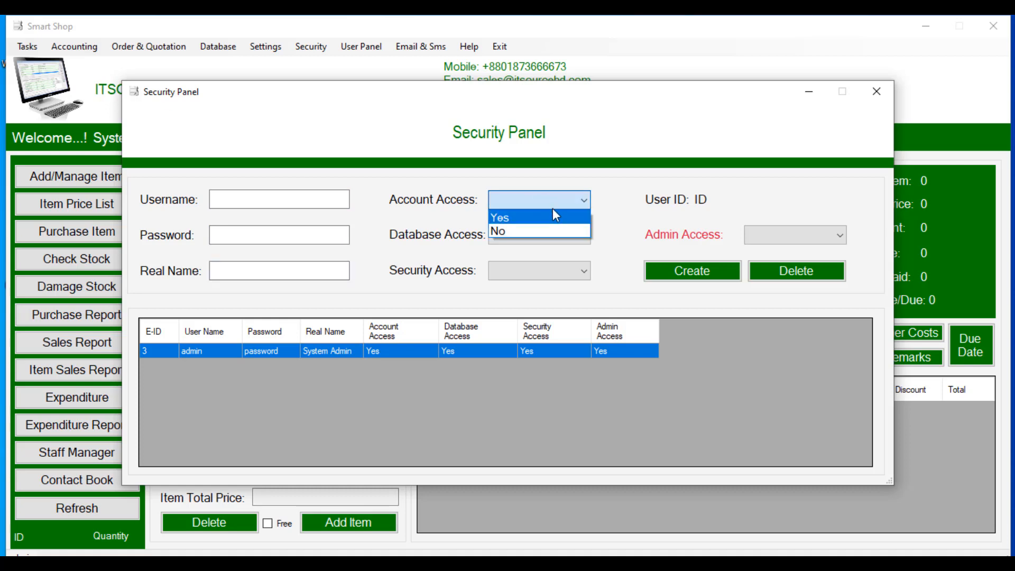
click(603, 202)
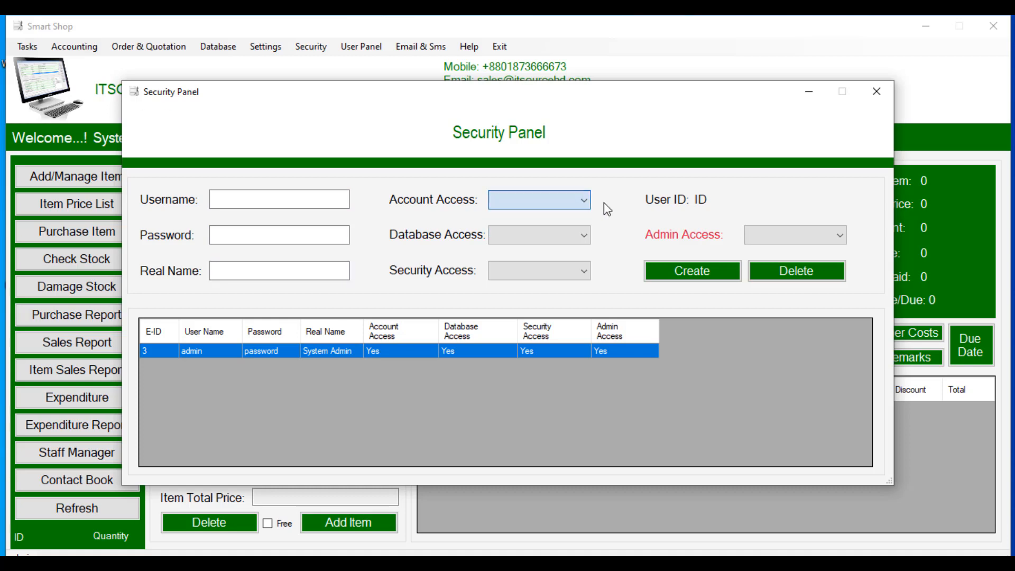
click(263, 198)
click(551, 239)
click(605, 236)
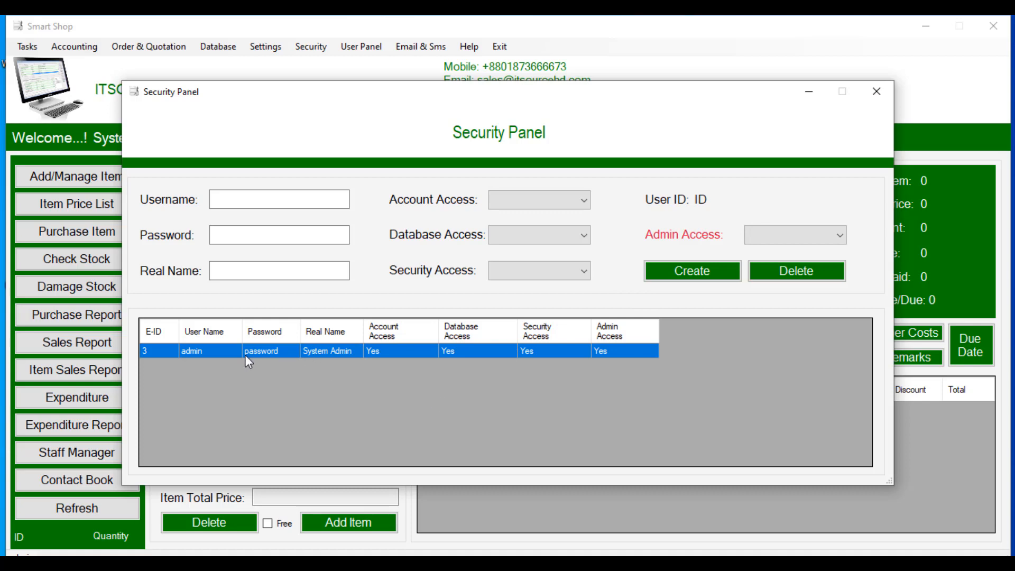
click(318, 351)
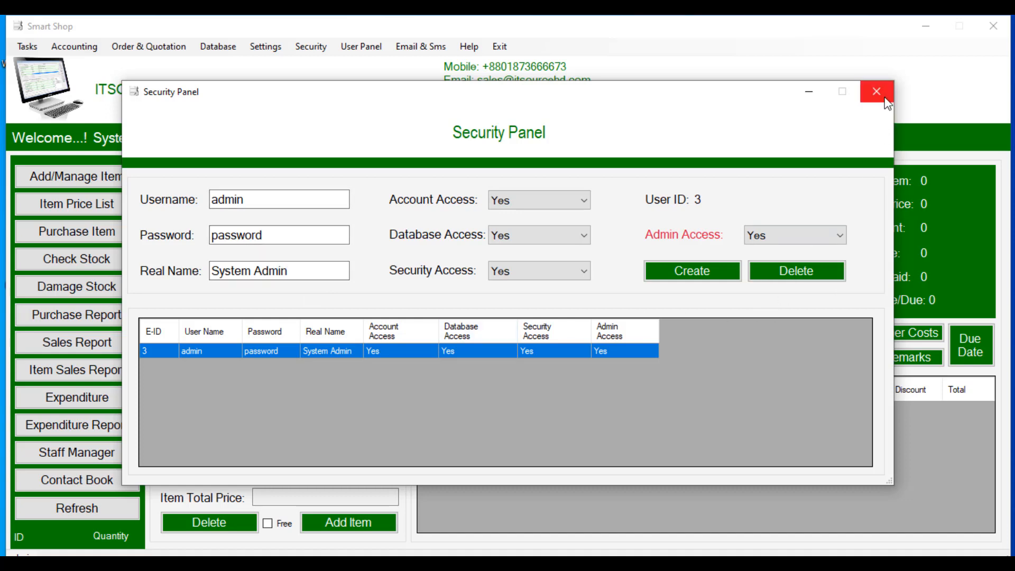
click(678, 564)
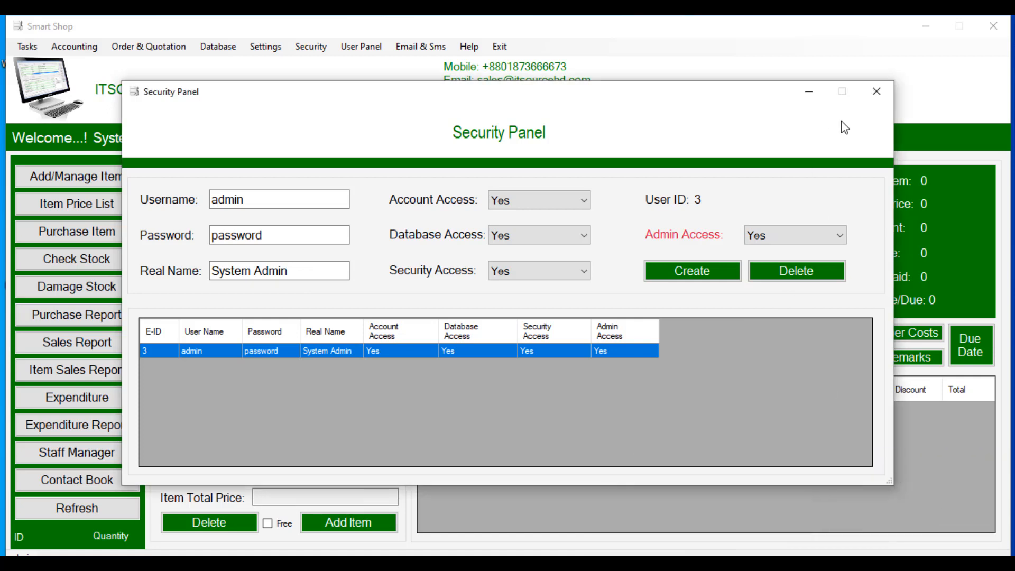
click(875, 91)
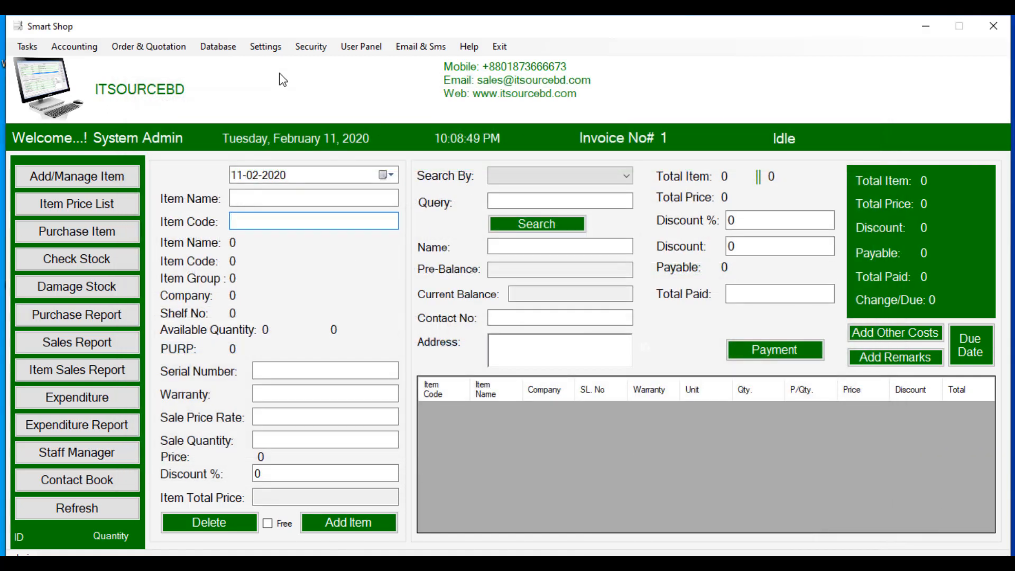
Step: Open General Settings and try the Printing Method choices, switching back to General Printer
click(266, 48)
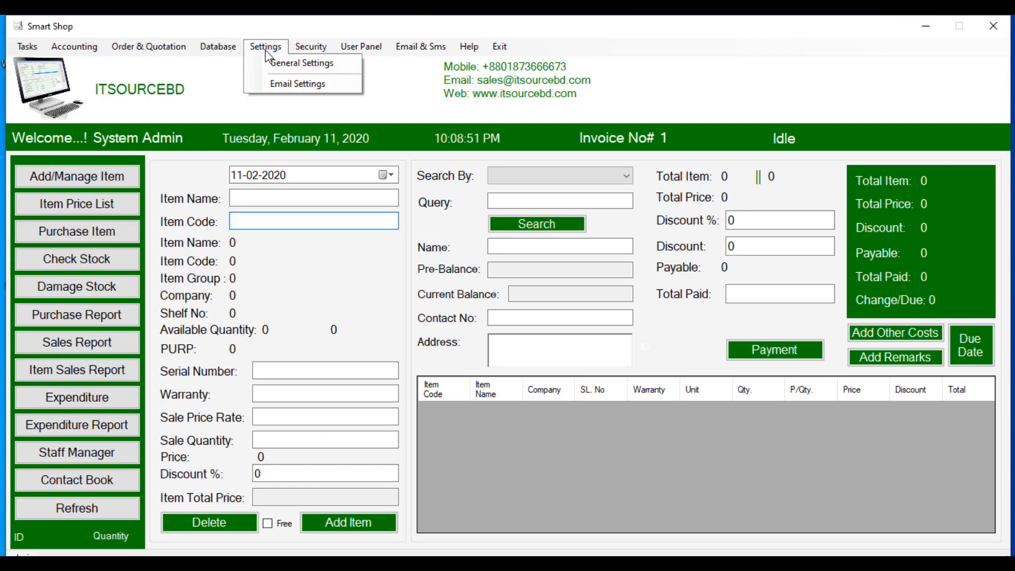
click(293, 65)
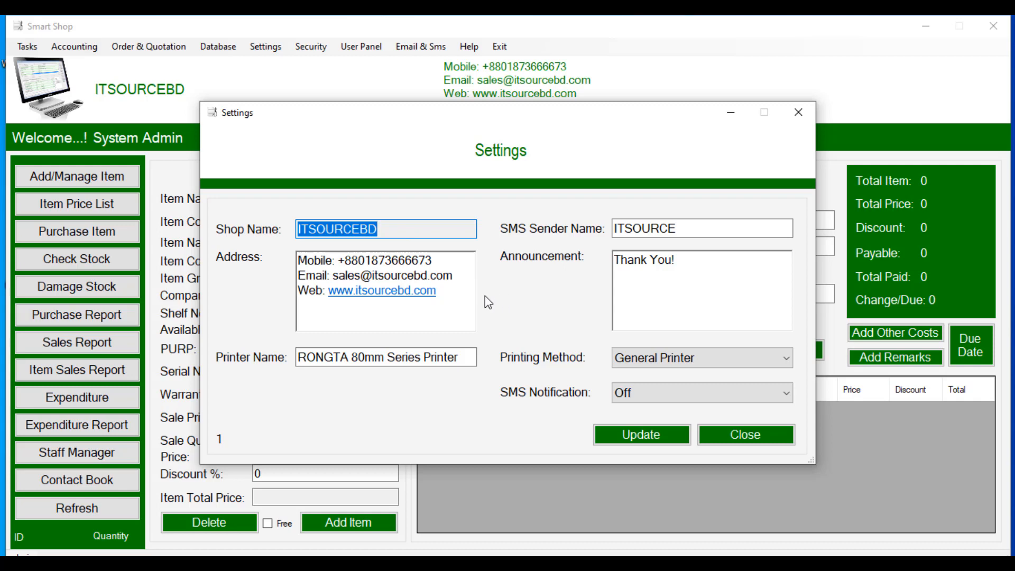
drag(438, 291, 295, 259)
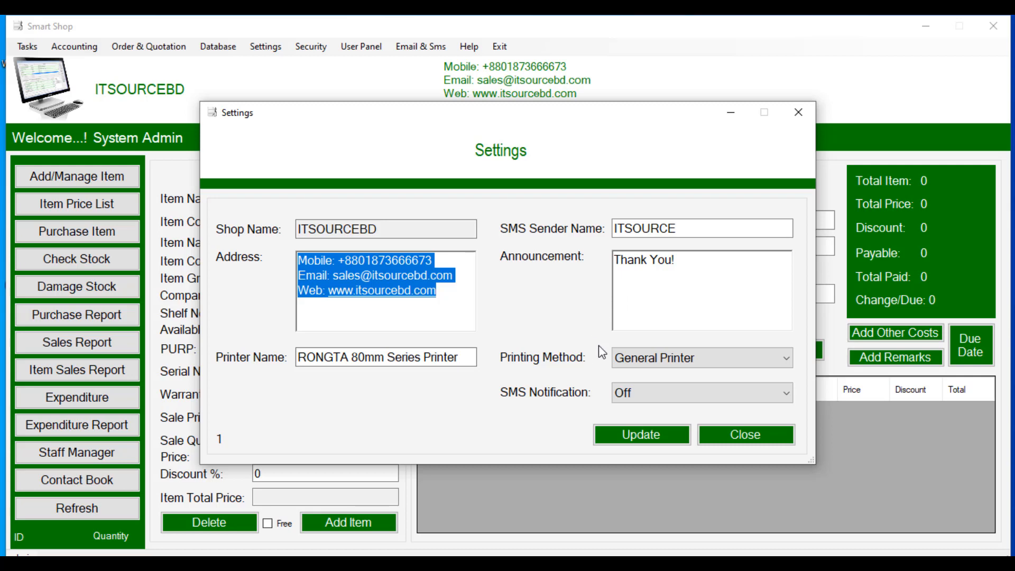
click(781, 362)
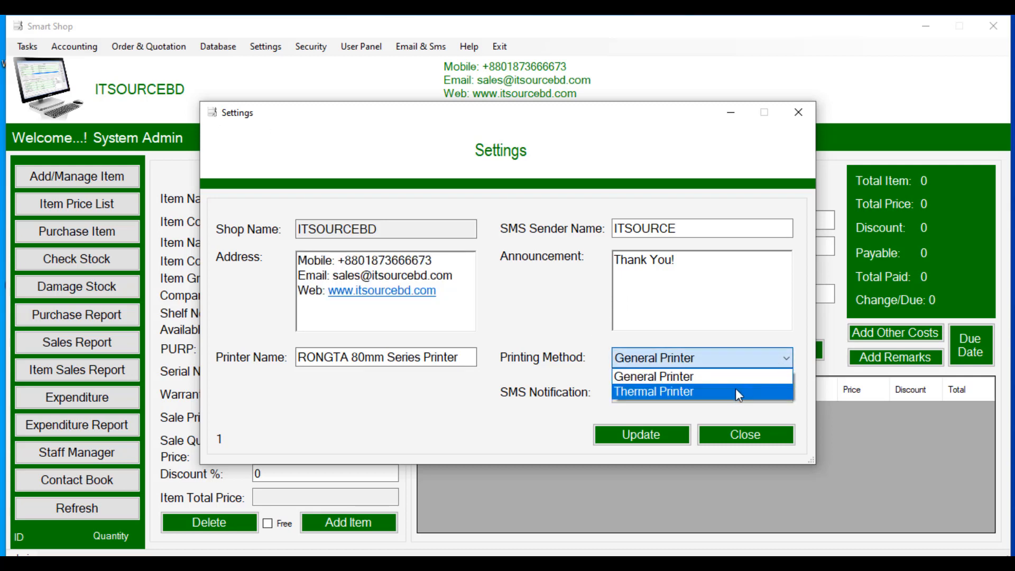
click(648, 391)
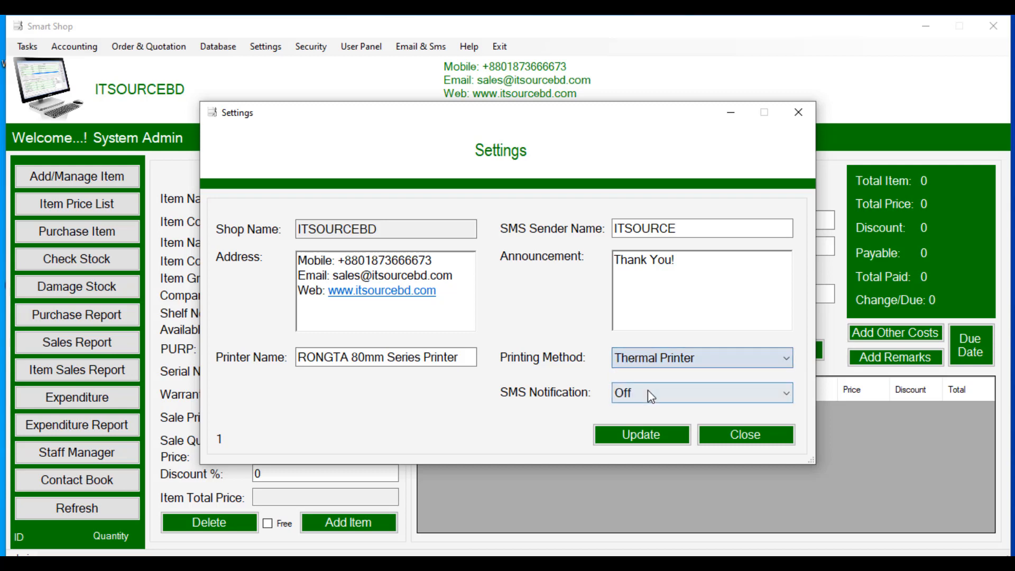
click(746, 363)
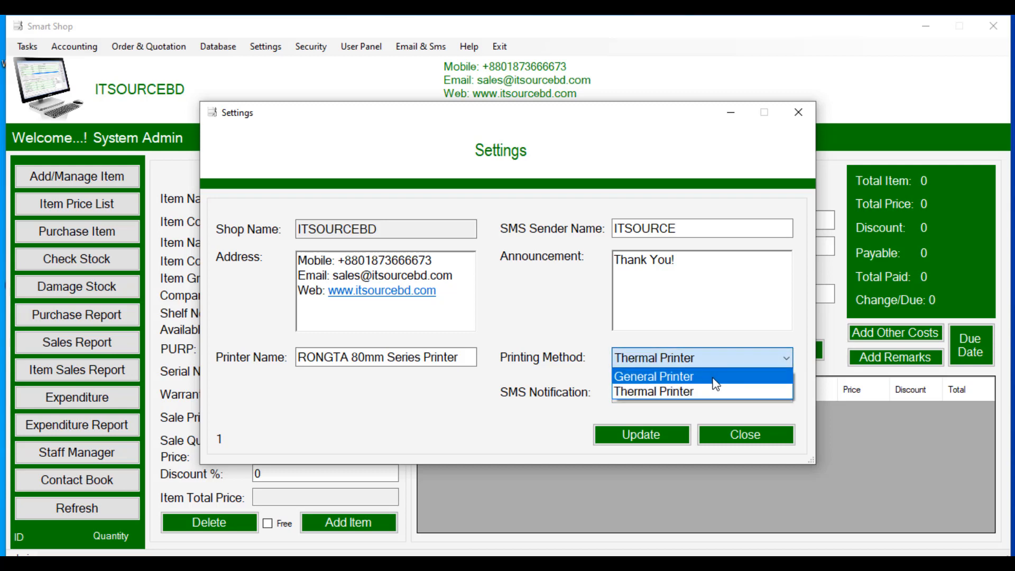
click(713, 377)
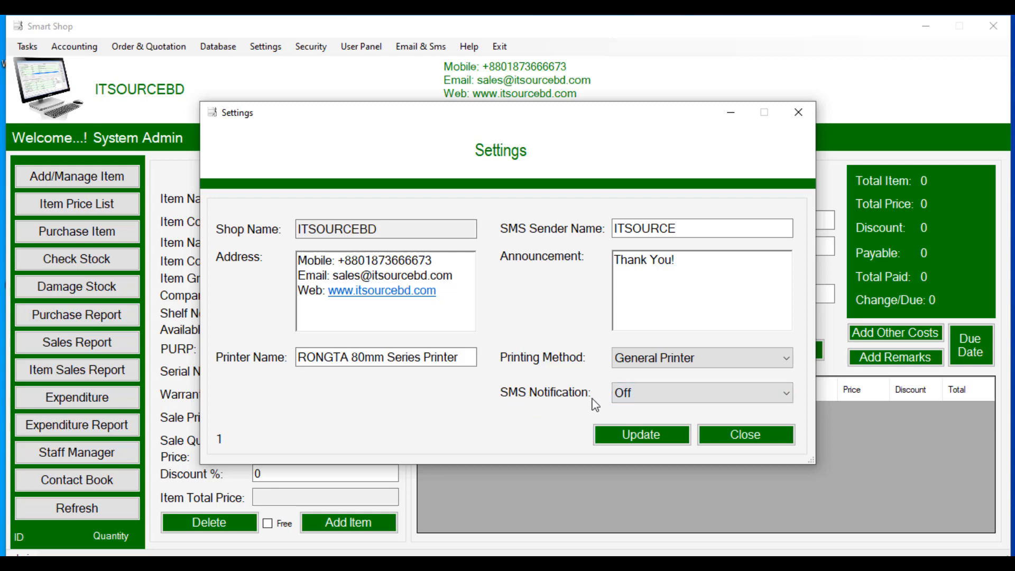
Step: Keep SMS Notification Off and set Printing Method to Thermal Printer for the RONGTA 80mm printer
click(663, 394)
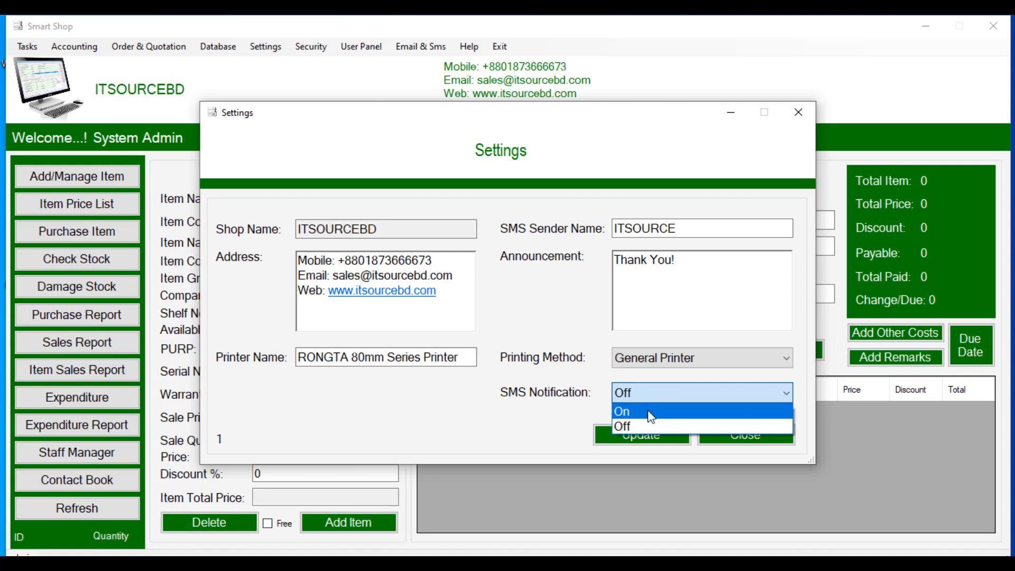
click(576, 377)
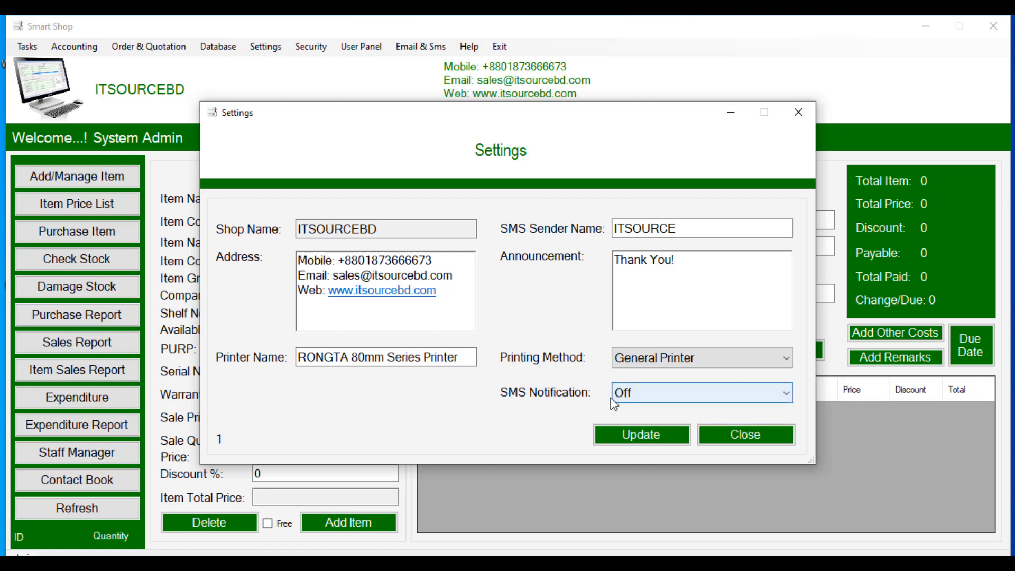
click(645, 362)
click(640, 386)
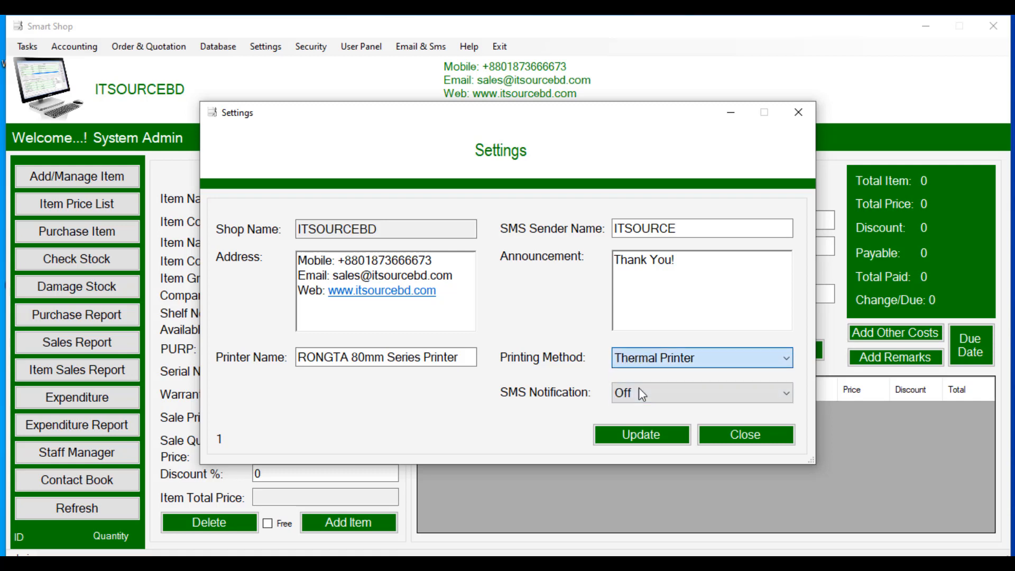
drag(464, 357, 309, 357)
click(464, 364)
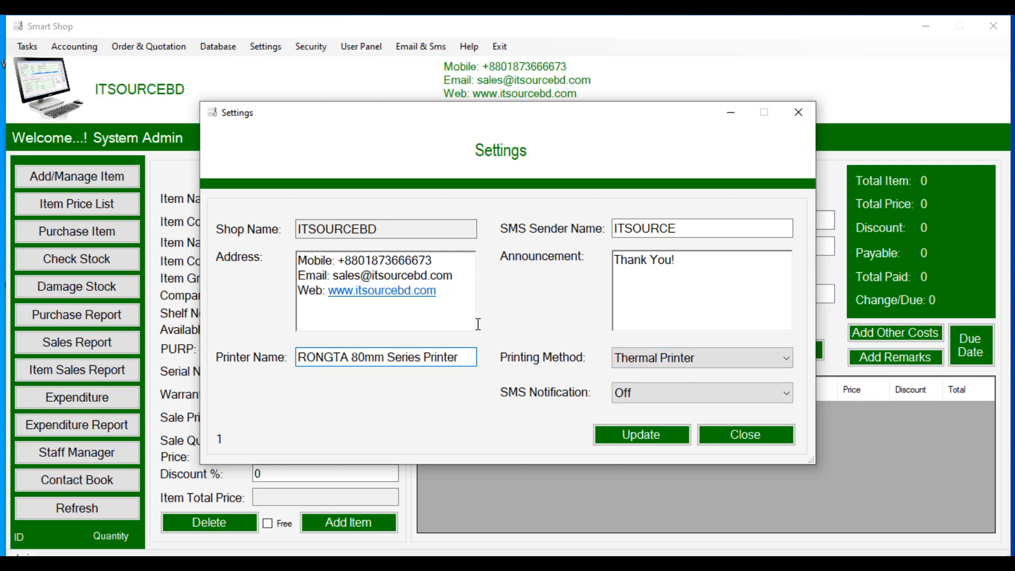
Step: Close Settings and back up the database to the Desktop, acknowledging the Backup Successful message
click(742, 443)
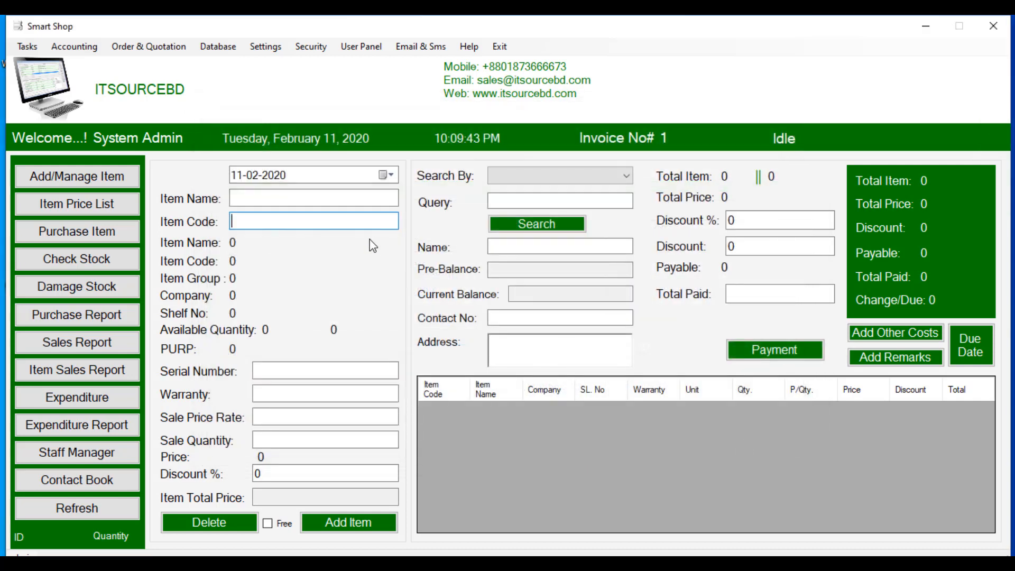
click(210, 50)
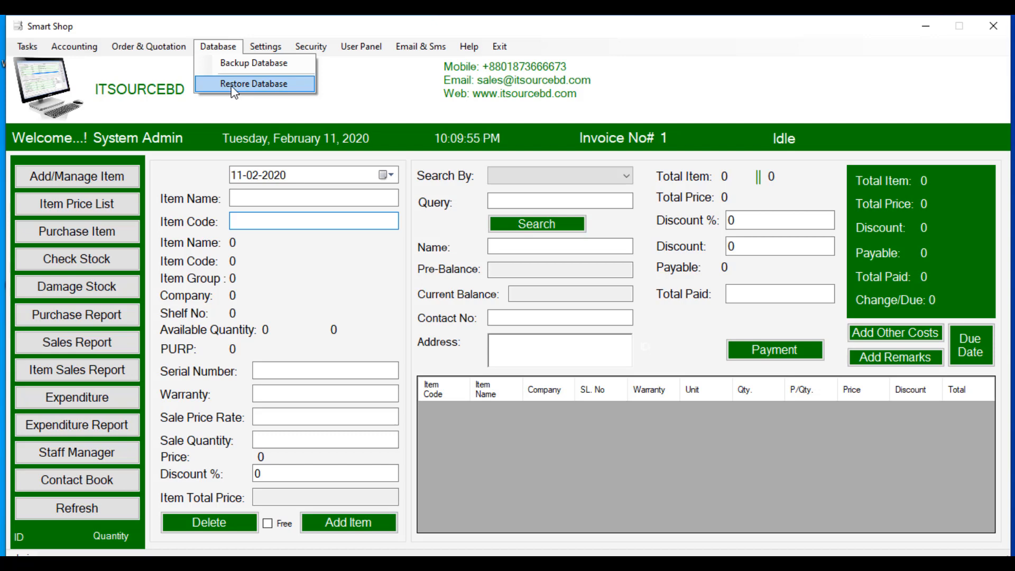
click(235, 65)
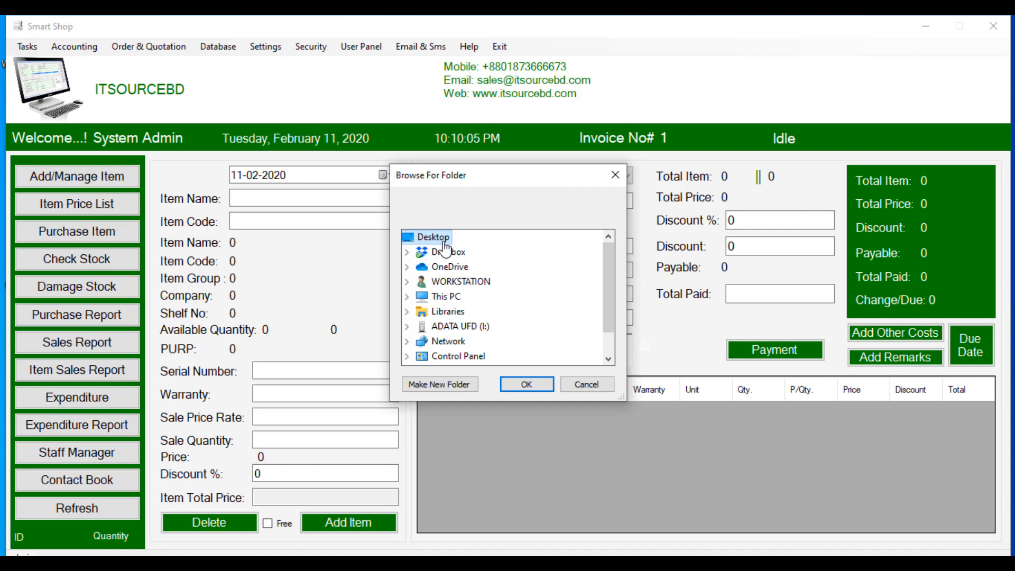
click(527, 389)
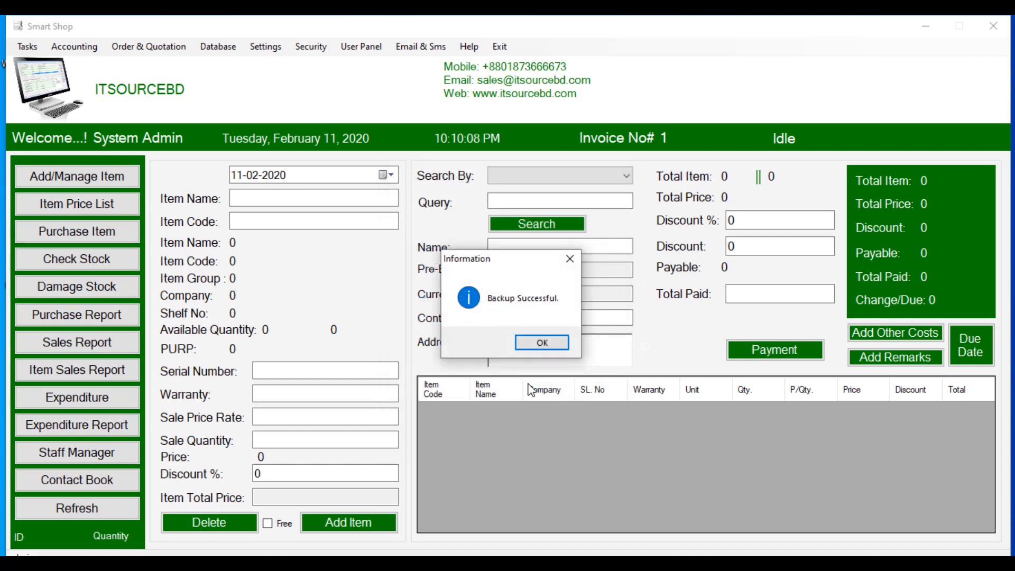
click(540, 344)
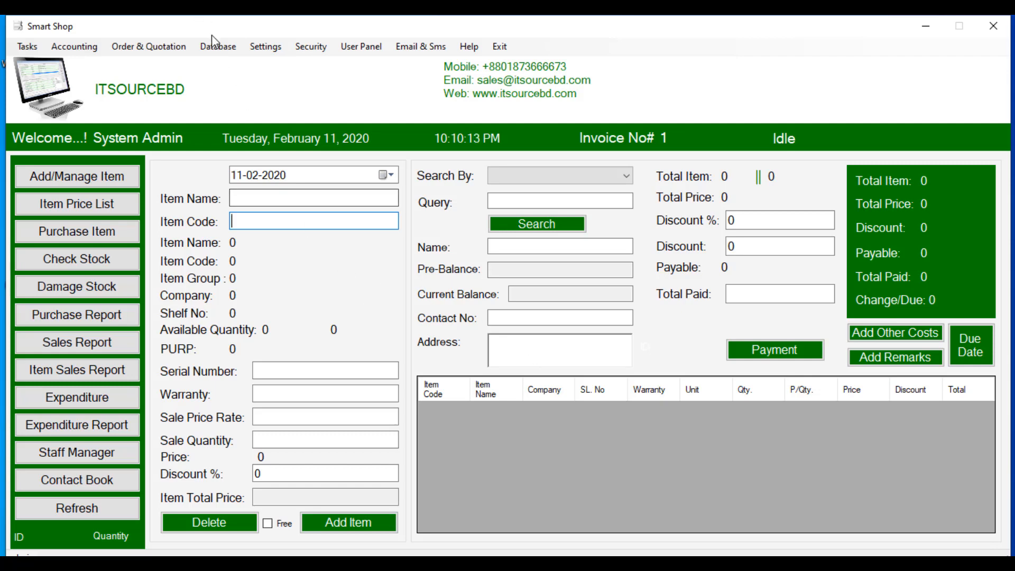
Step: Restore the database from backup.mdb and dismiss the Restore Successful message
click(217, 46)
click(232, 85)
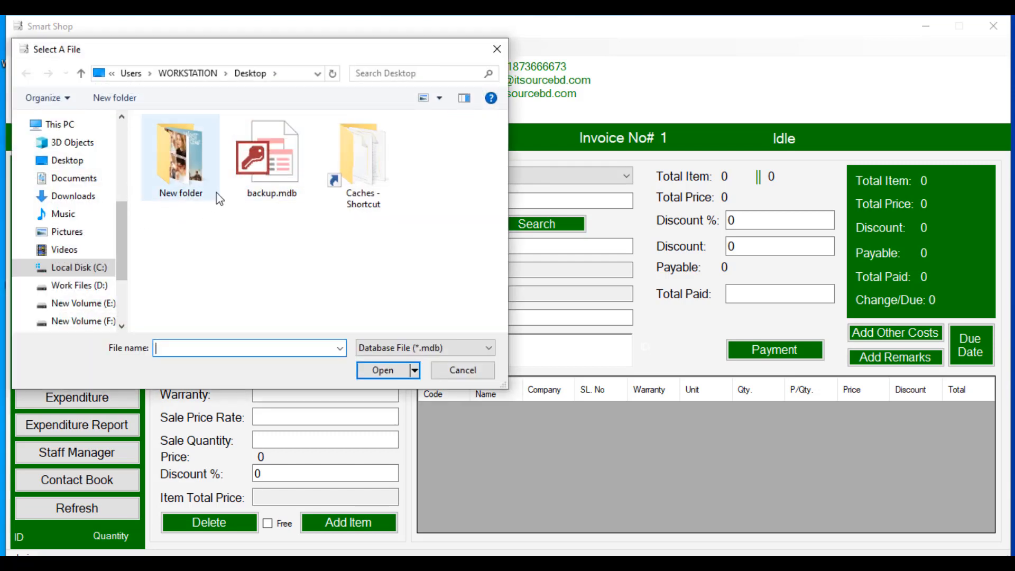
click(262, 176)
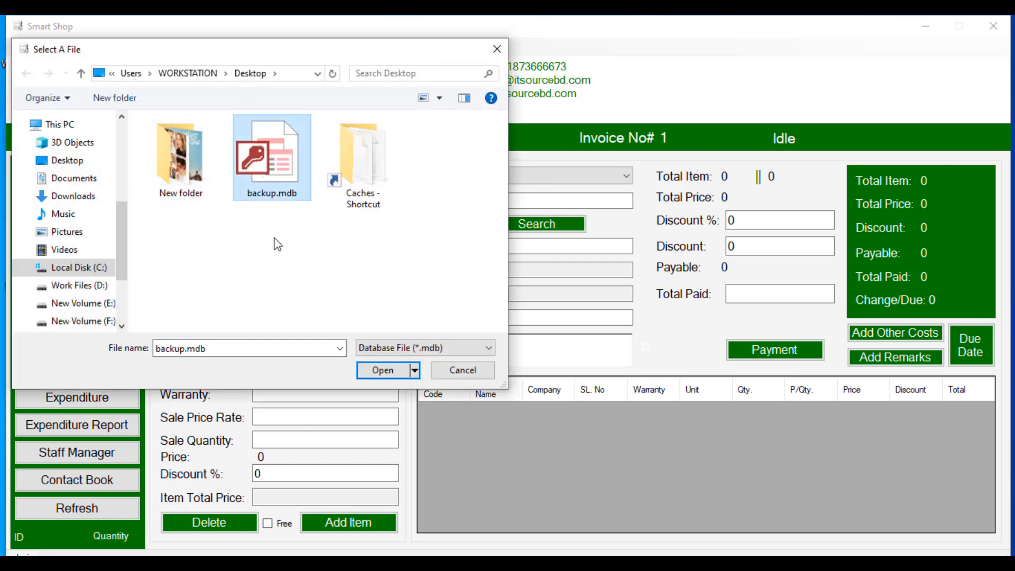
click(373, 371)
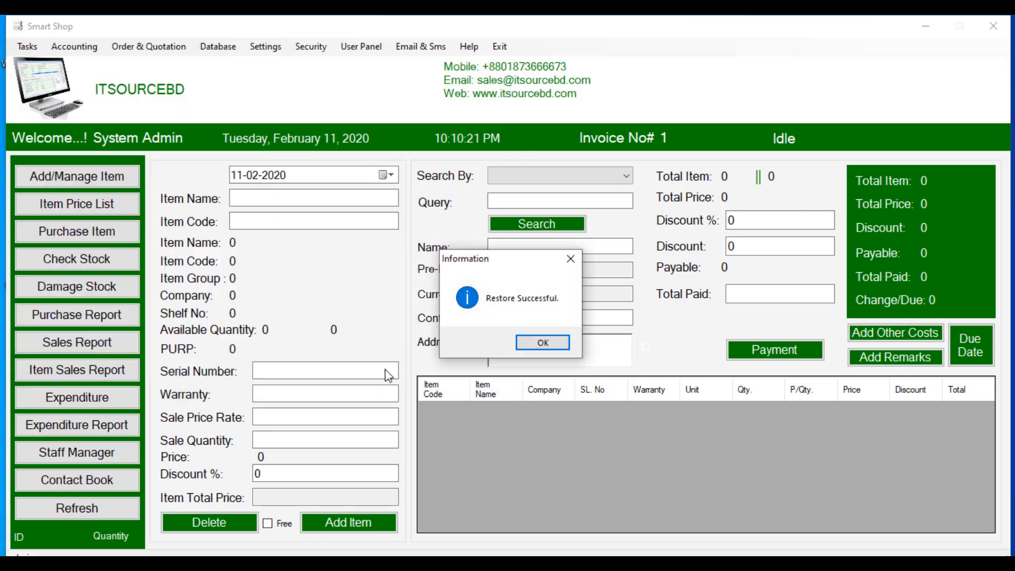
click(553, 345)
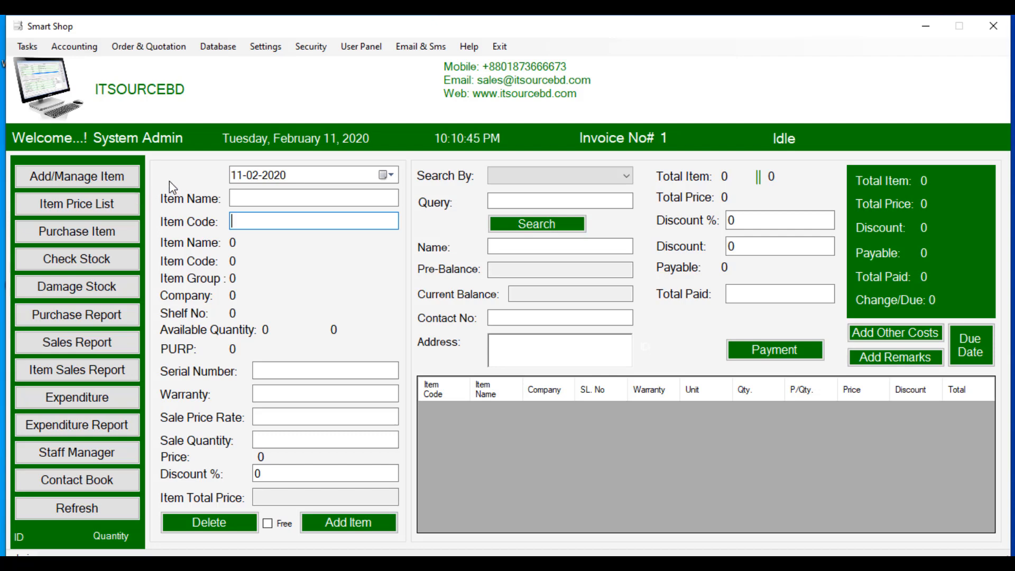
Step: In the Item Manager, name the new item 'Samsung Galaxy J7 16 Golden'
click(63, 182)
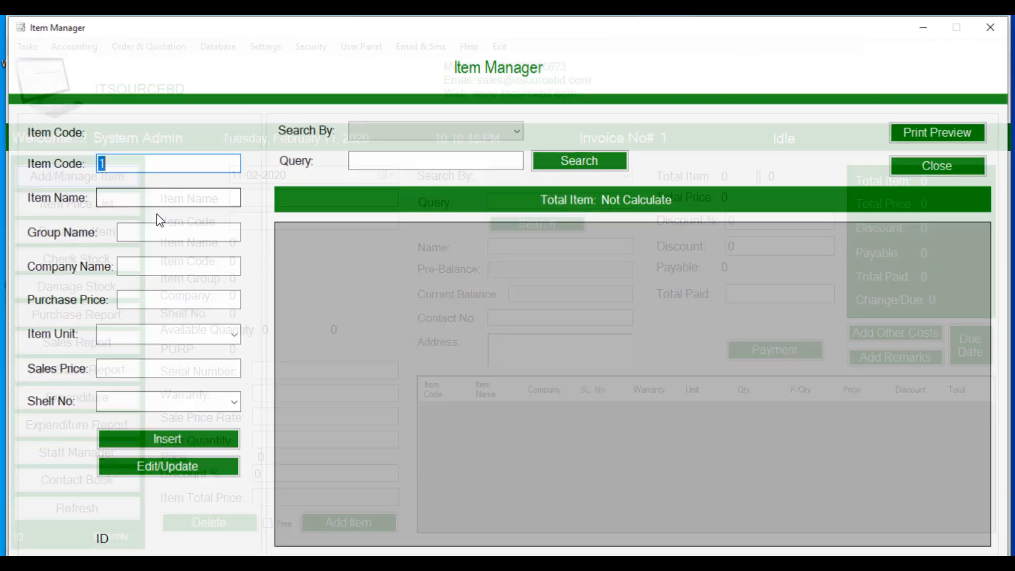
click(199, 198)
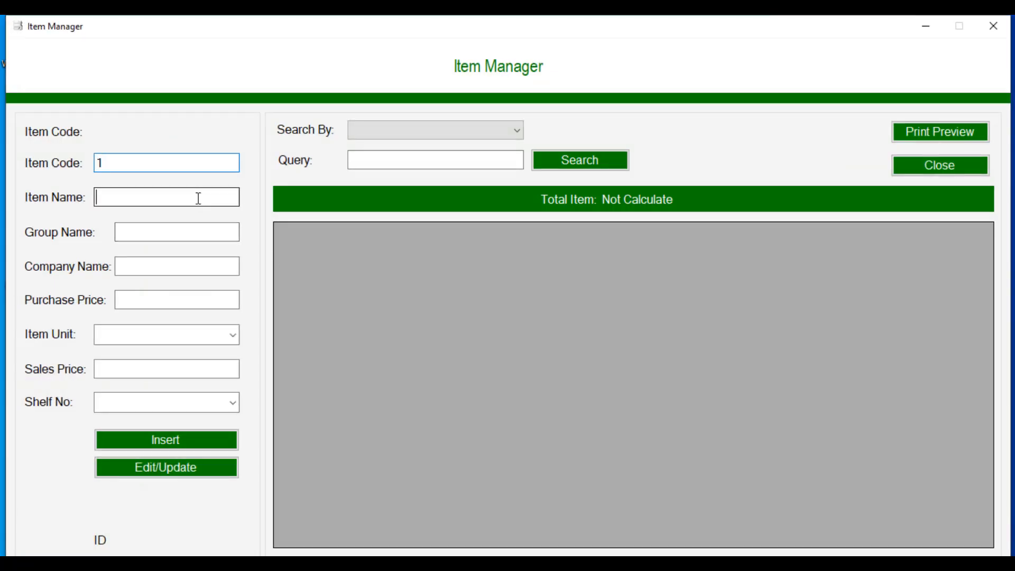
click(194, 233)
click(182, 274)
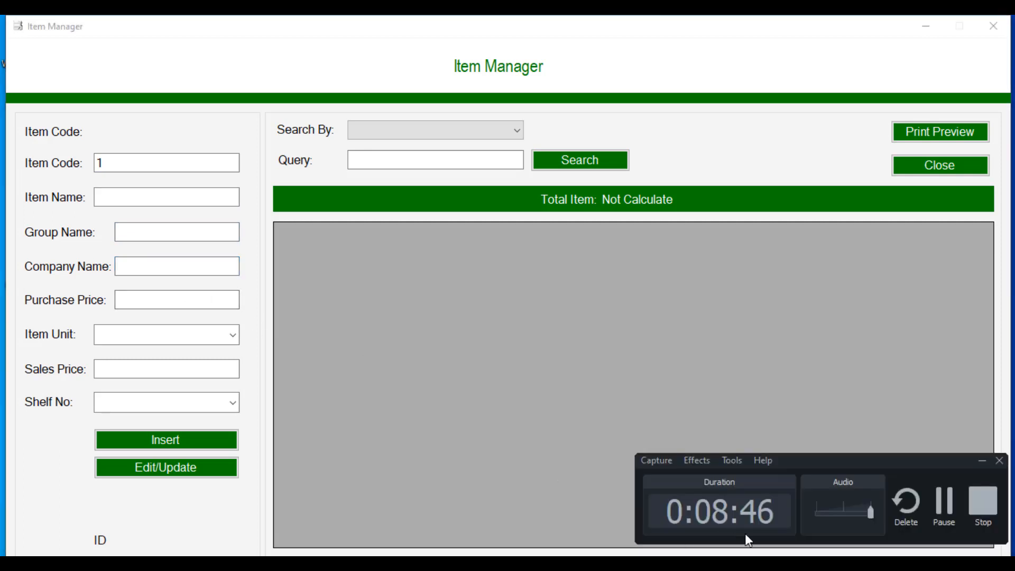
click(171, 161)
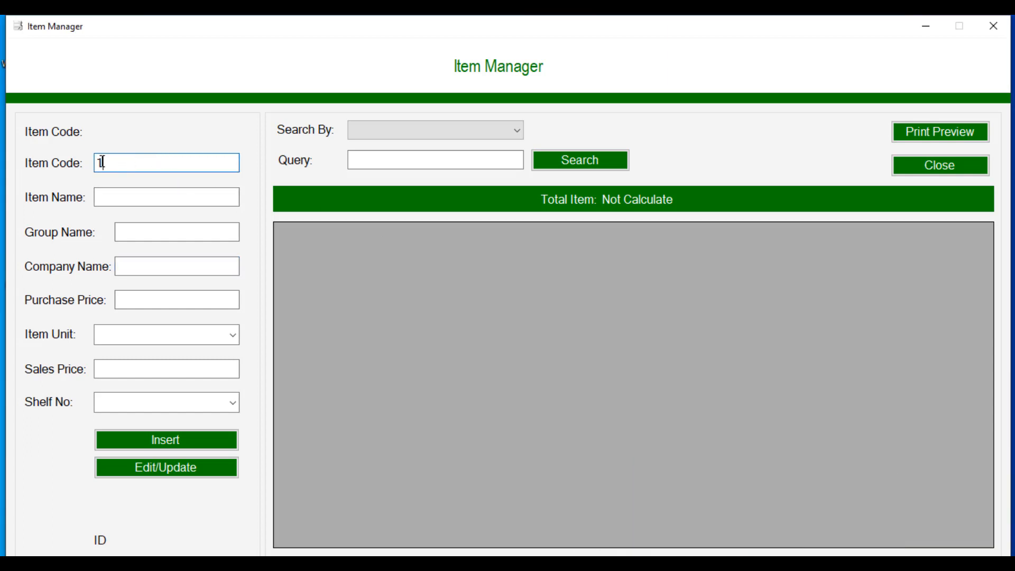
click(122, 198)
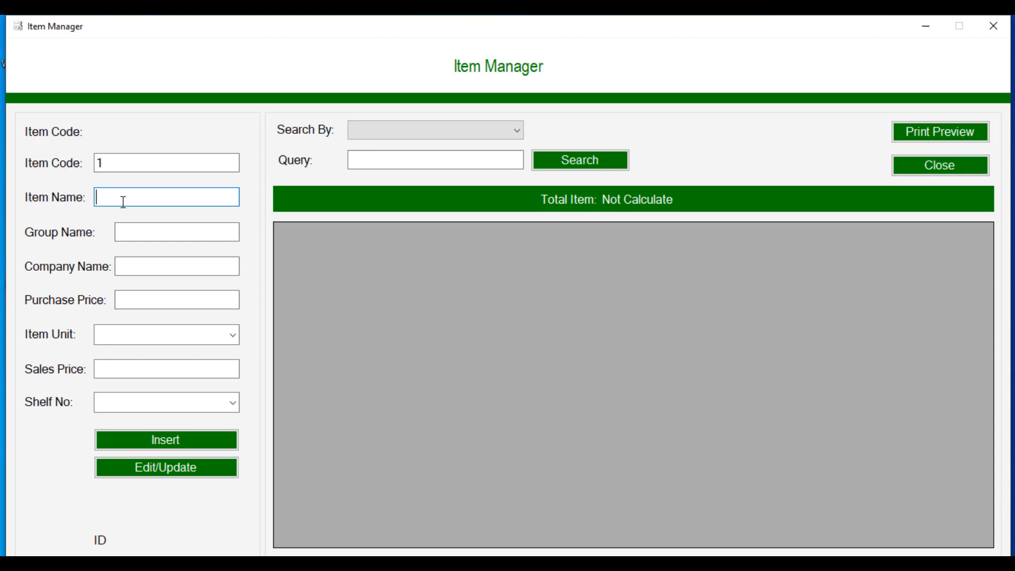
text(Samsung)
text(Galaxy J7)
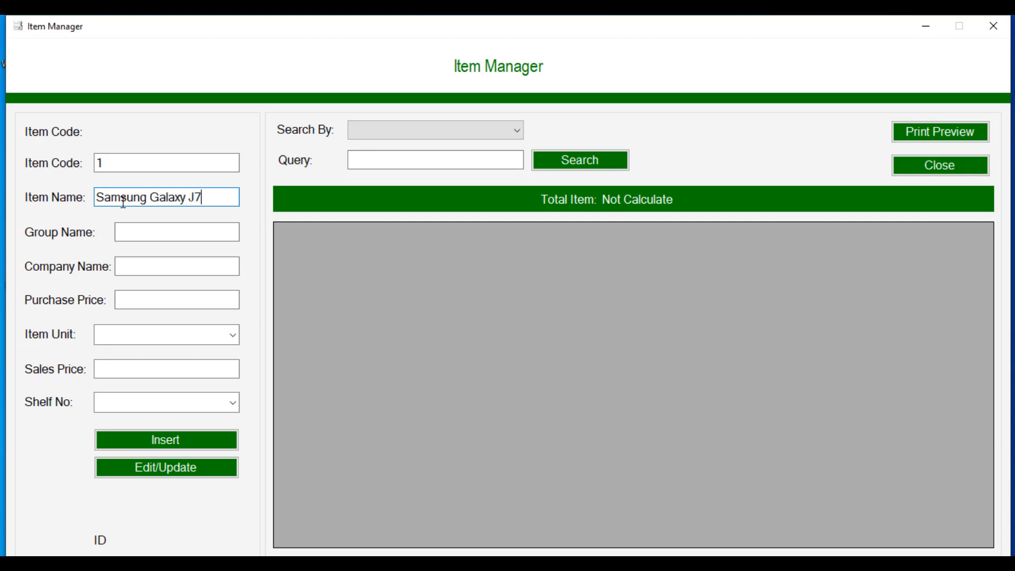
text( 16 Golden)
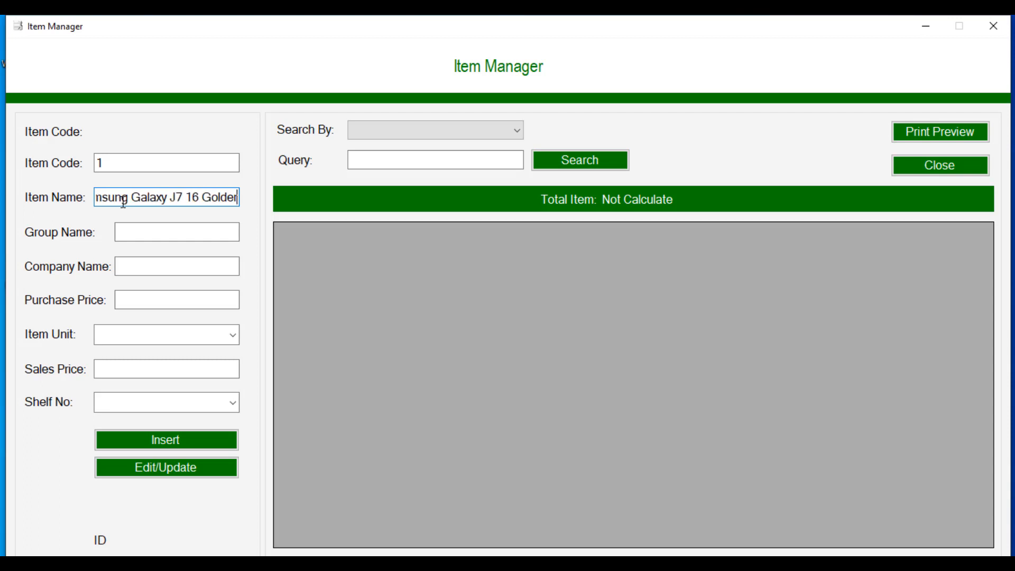
Step: Set group Smart Phone, company Samsung, purchase price 200 and unit Piece
click(141, 232)
text(Sma)
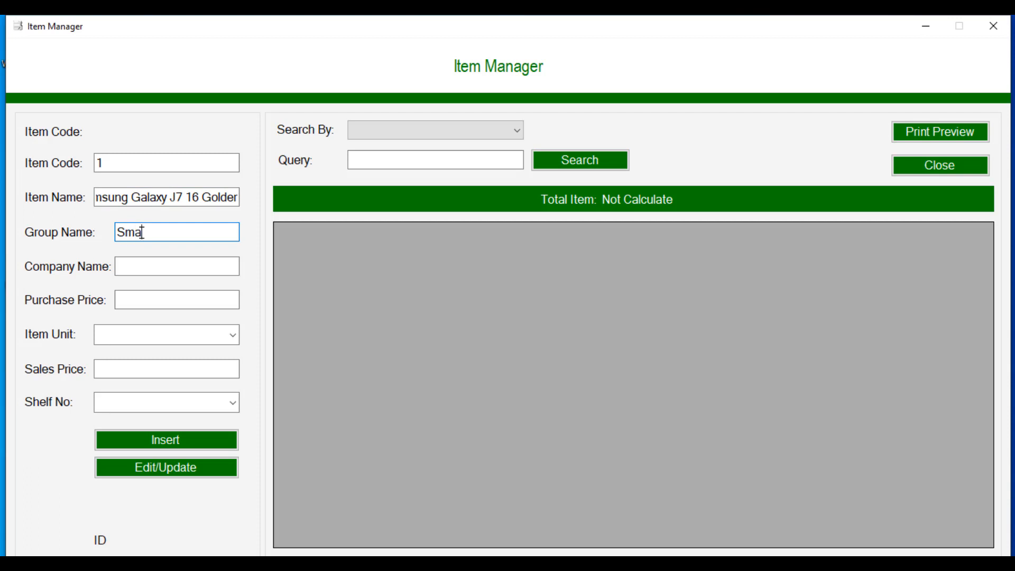
text(rt Phone)
click(142, 267)
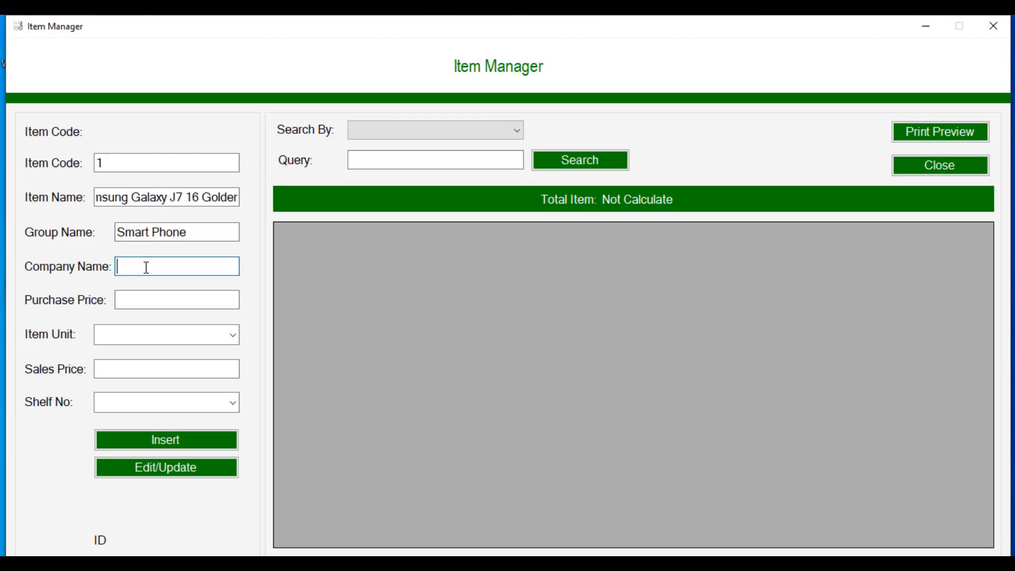
text(Samsung)
click(150, 294)
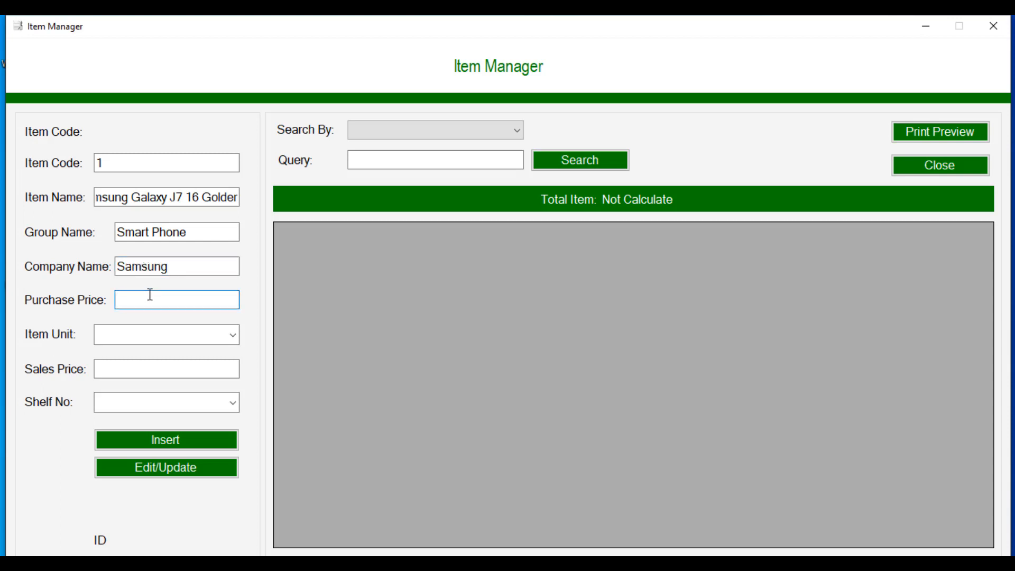
text(200)
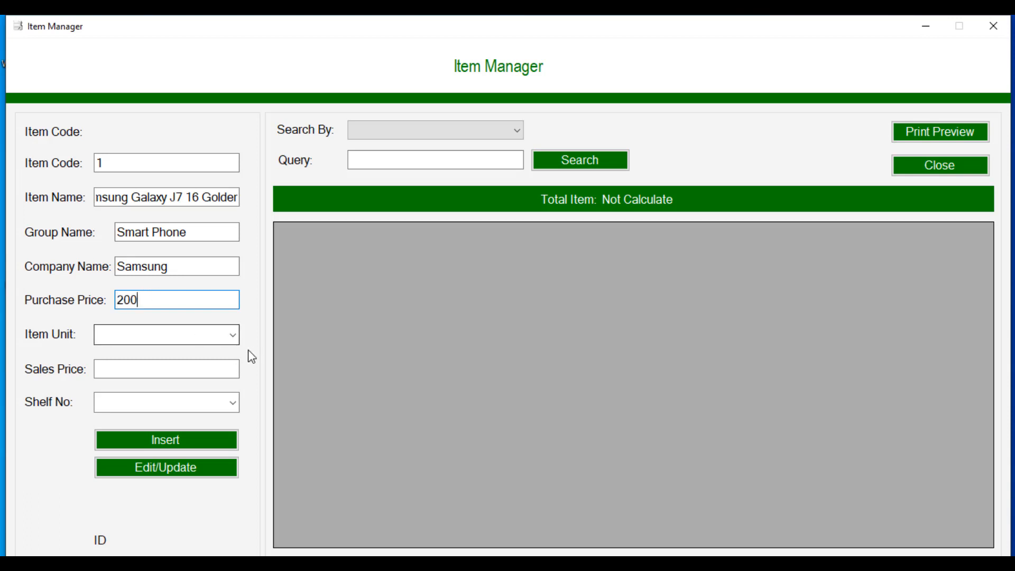
click(232, 335)
click(186, 37)
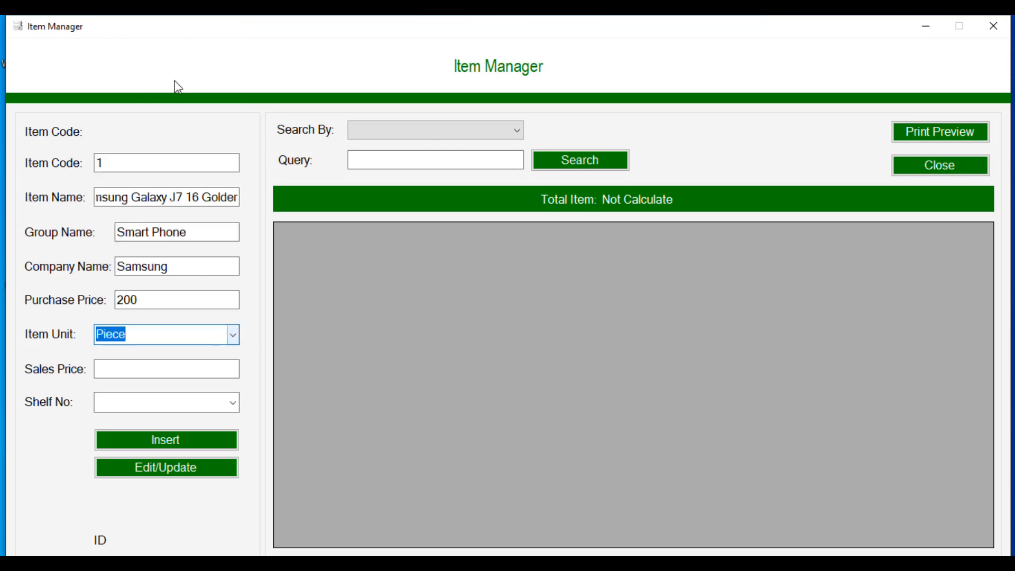
Step: Set the sales price to 210 and insert the item
click(147, 372)
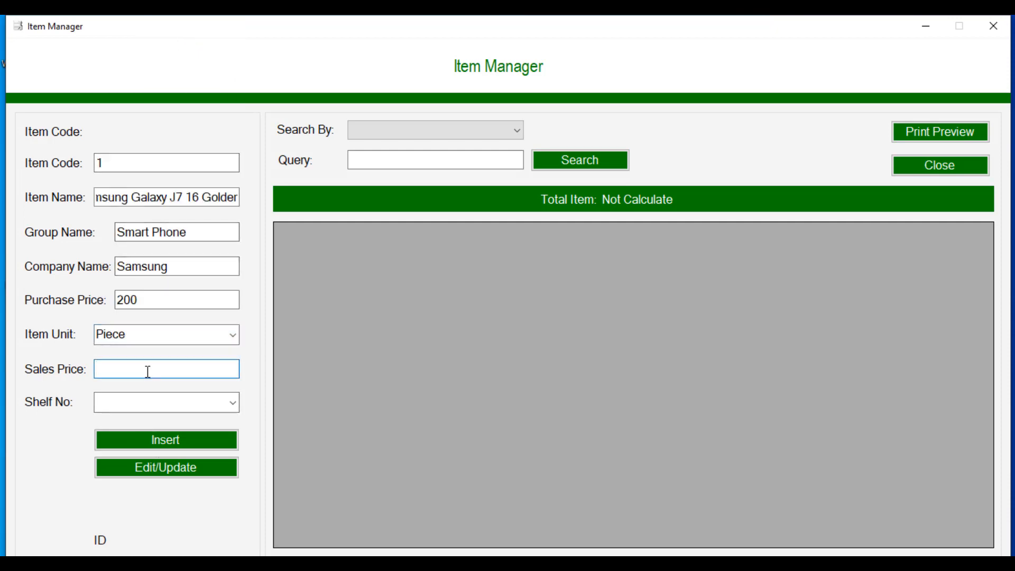
text(210)
click(133, 402)
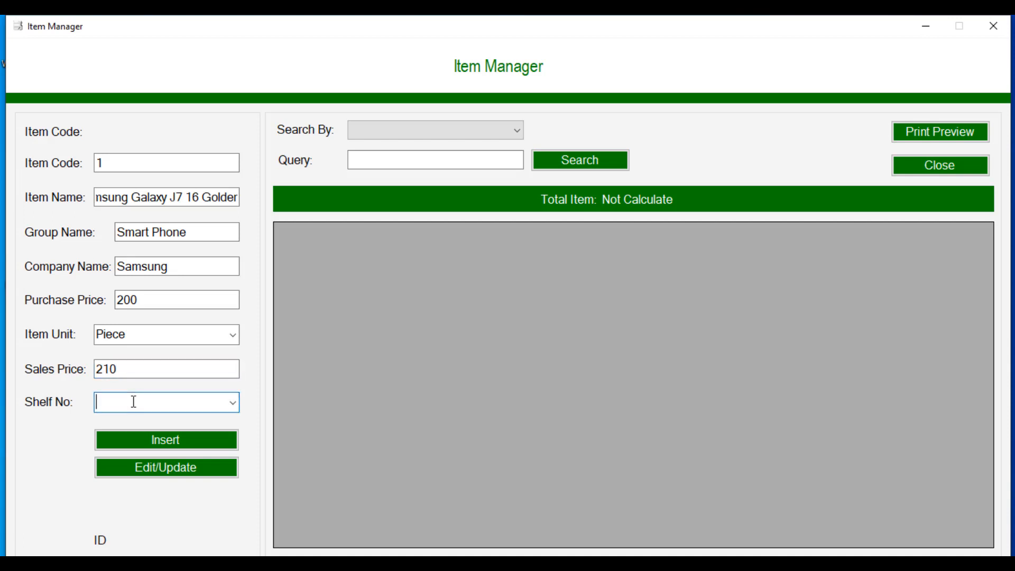
click(159, 444)
click(587, 348)
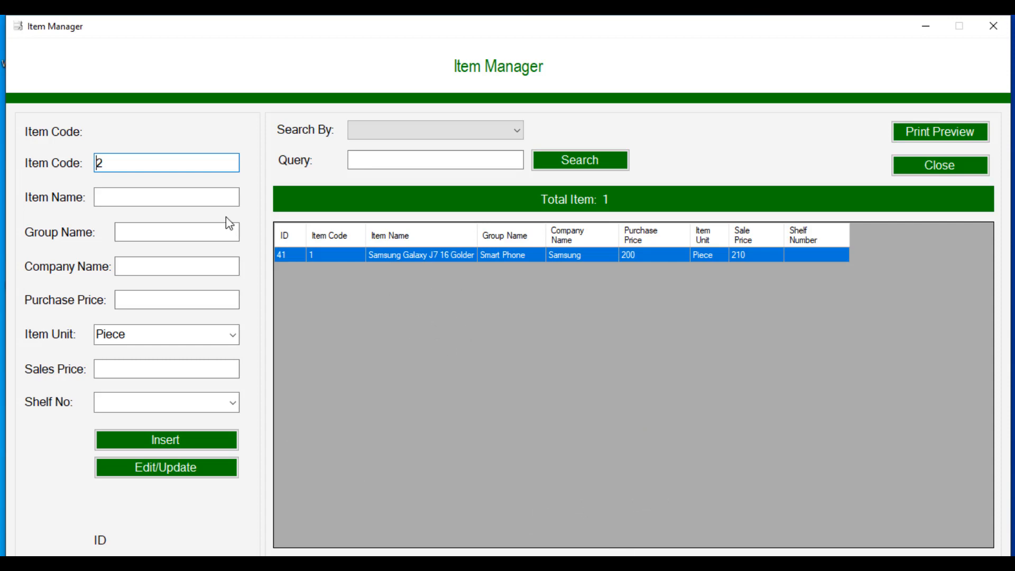
Step: Add item Nokia 6.1 in group Smart Phone, company Nokia, purchase 150, sale 160
click(209, 196)
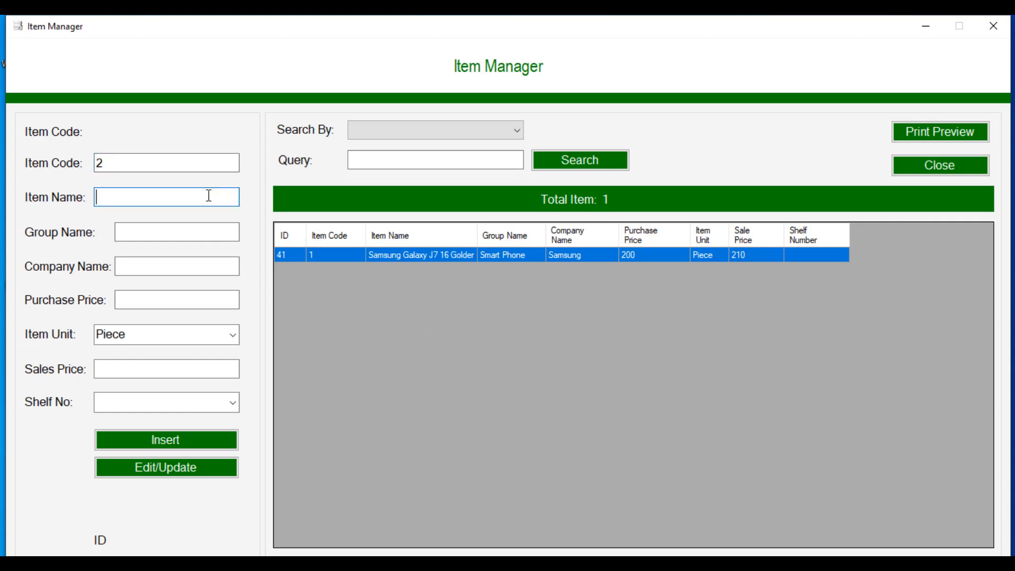
text(Nokia)
text(6.1)
click(206, 233)
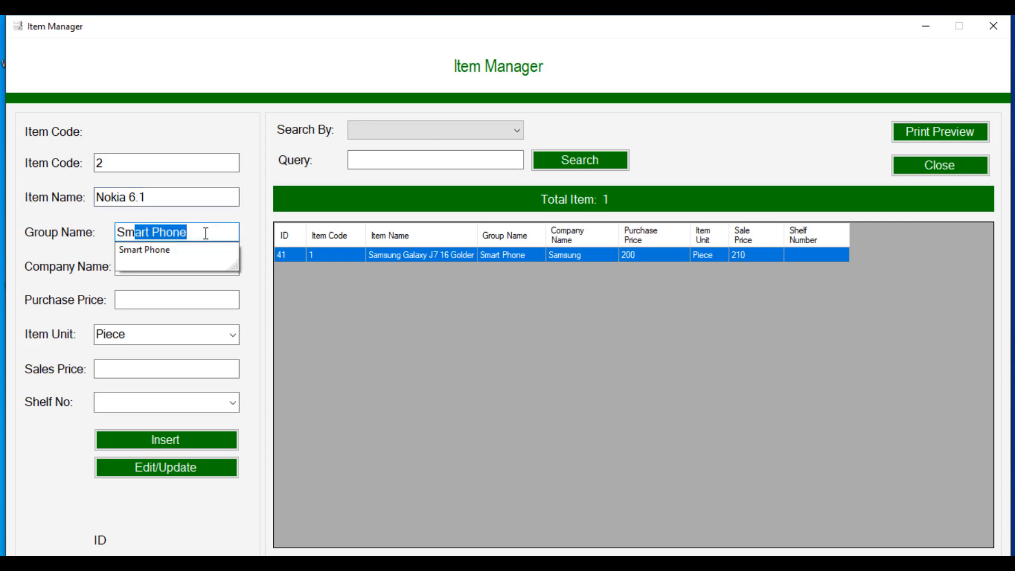
click(202, 253)
click(181, 269)
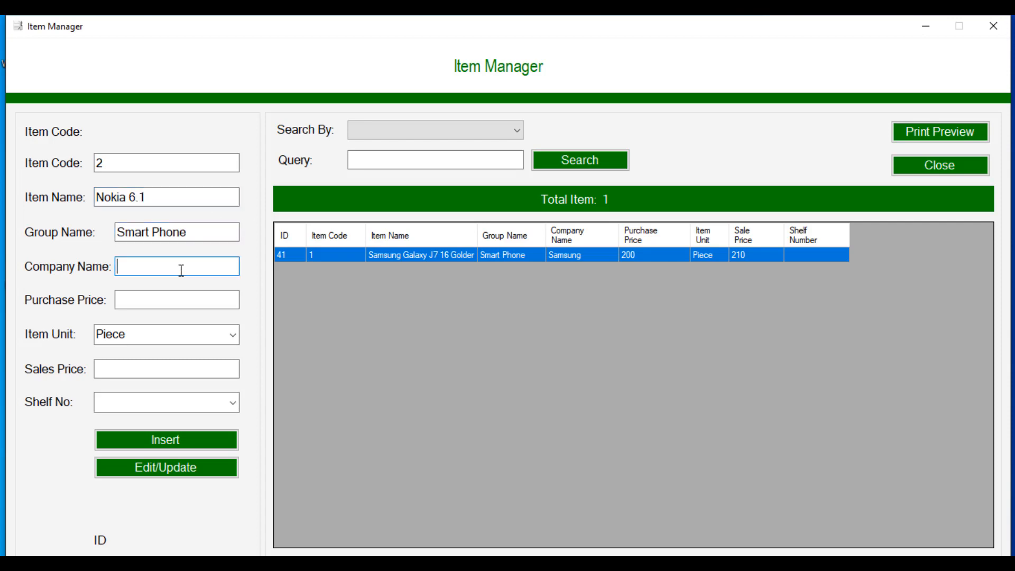
text(Nokia)
click(180, 293)
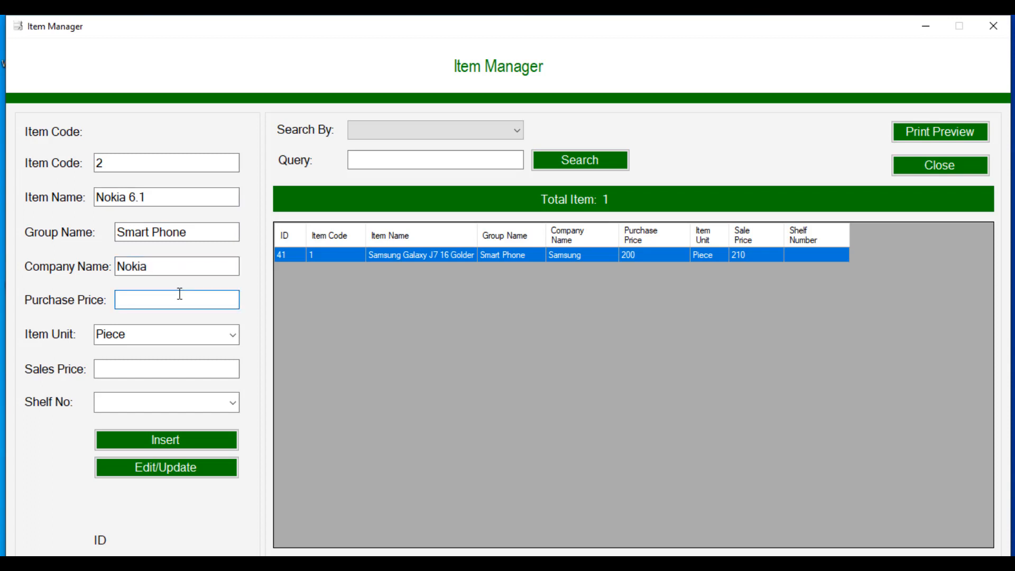
text(150)
click(169, 373)
text(1)
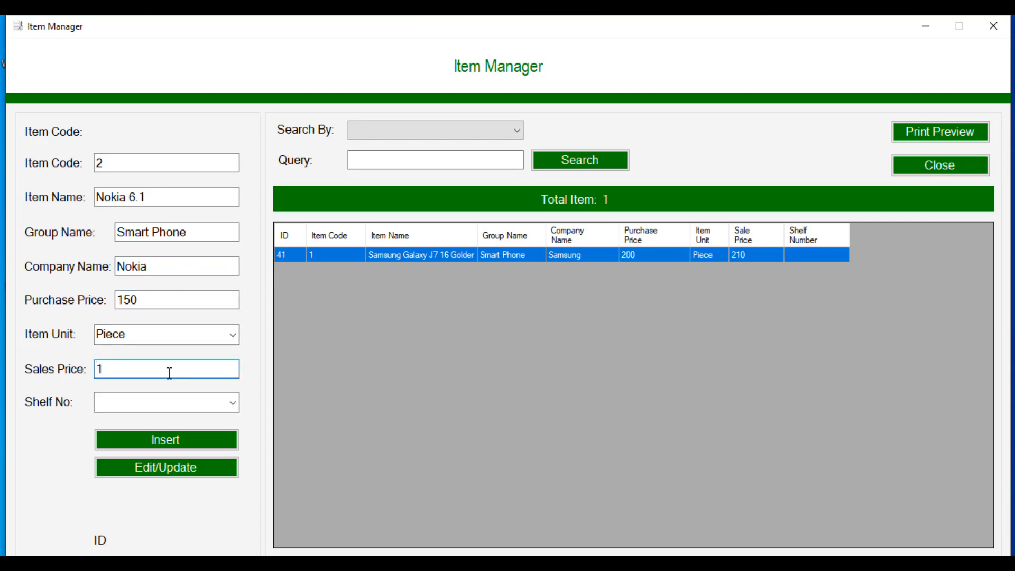
text(60)
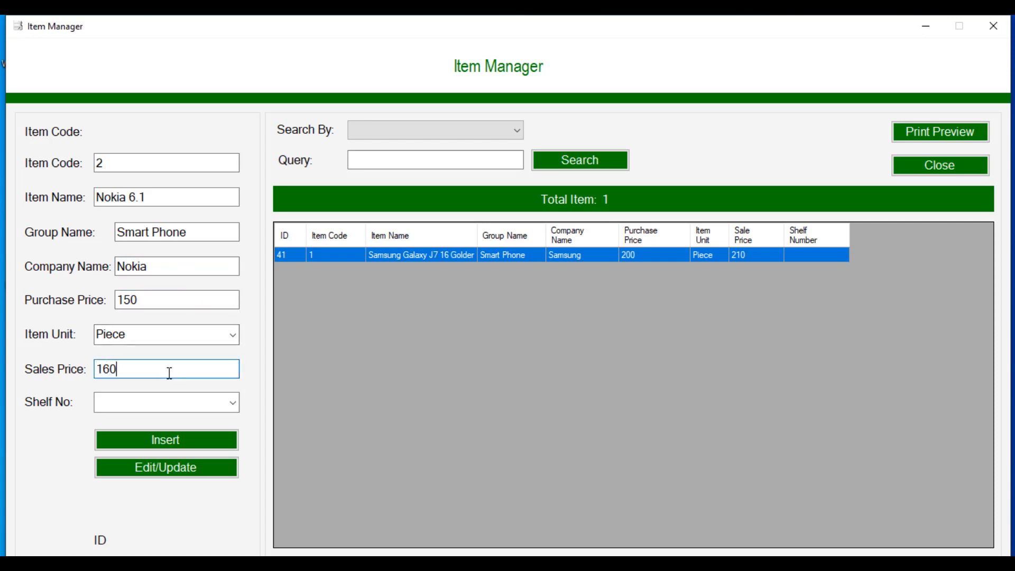
click(161, 439)
click(566, 343)
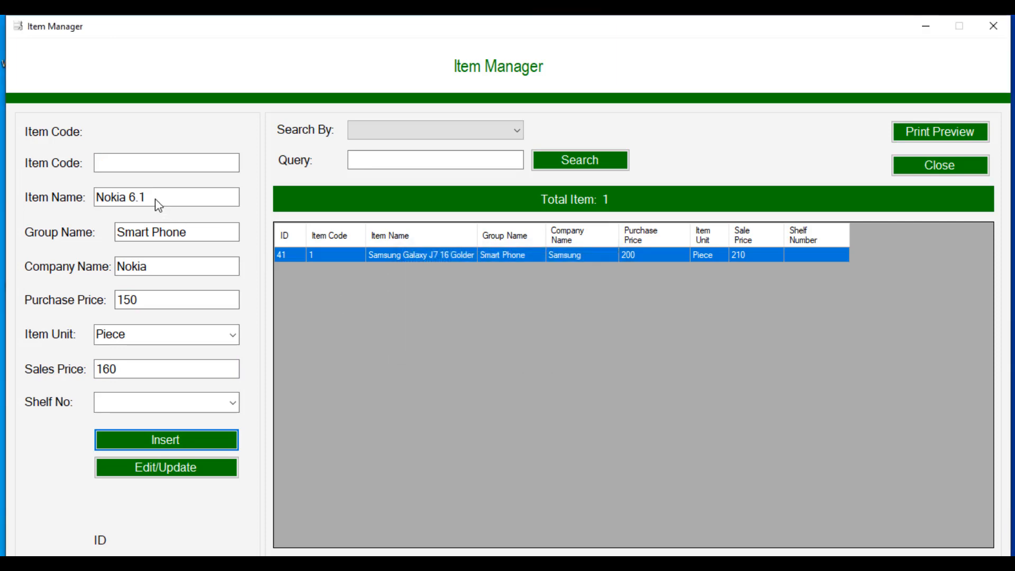
Step: Add Samsung Memory Card 32GB in Mobile Accessories, company Samsung, purchase 5, sale 8
click(156, 199)
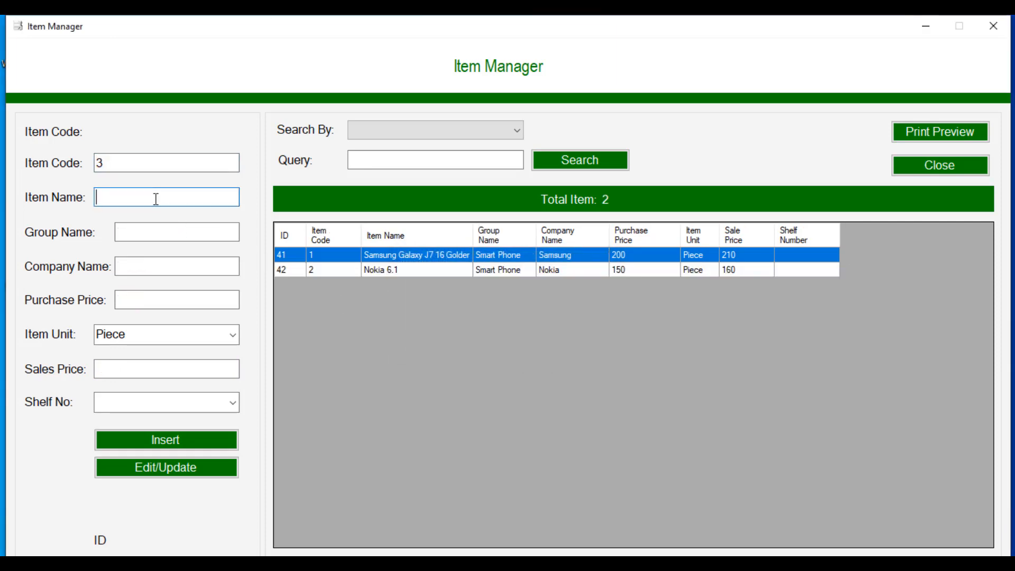
text(Samsung Memory )
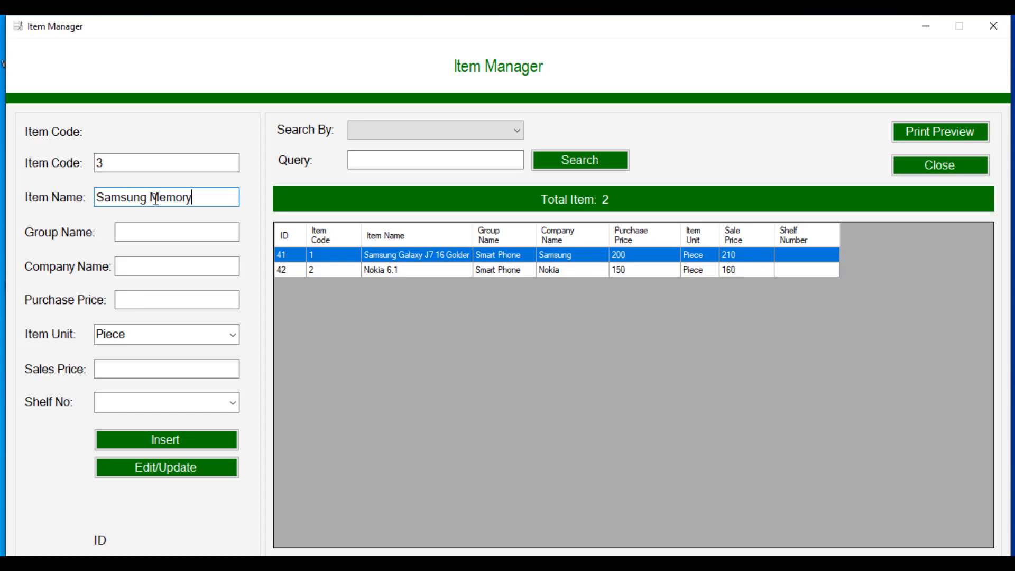
text(Card 32GB)
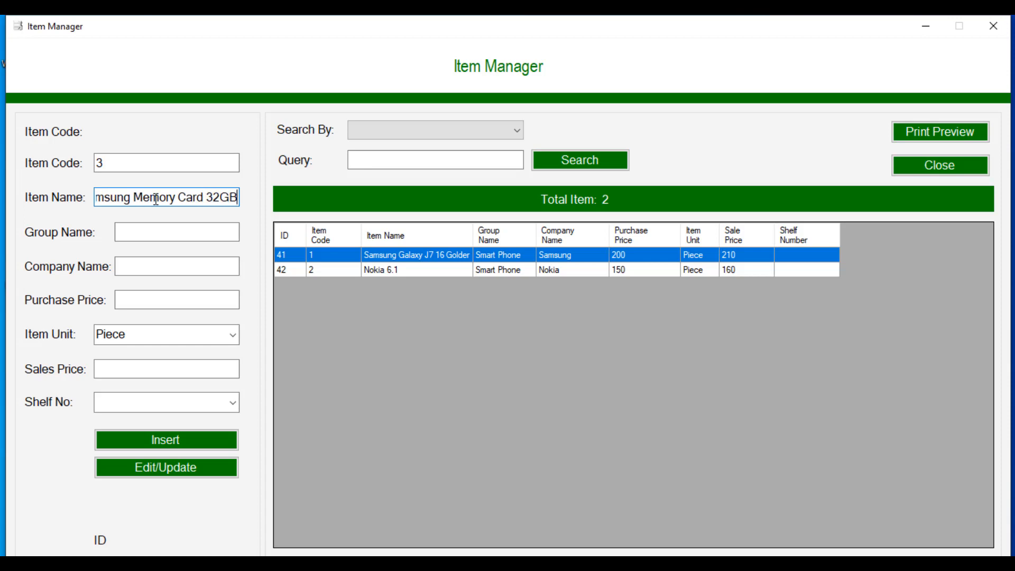
click(166, 234)
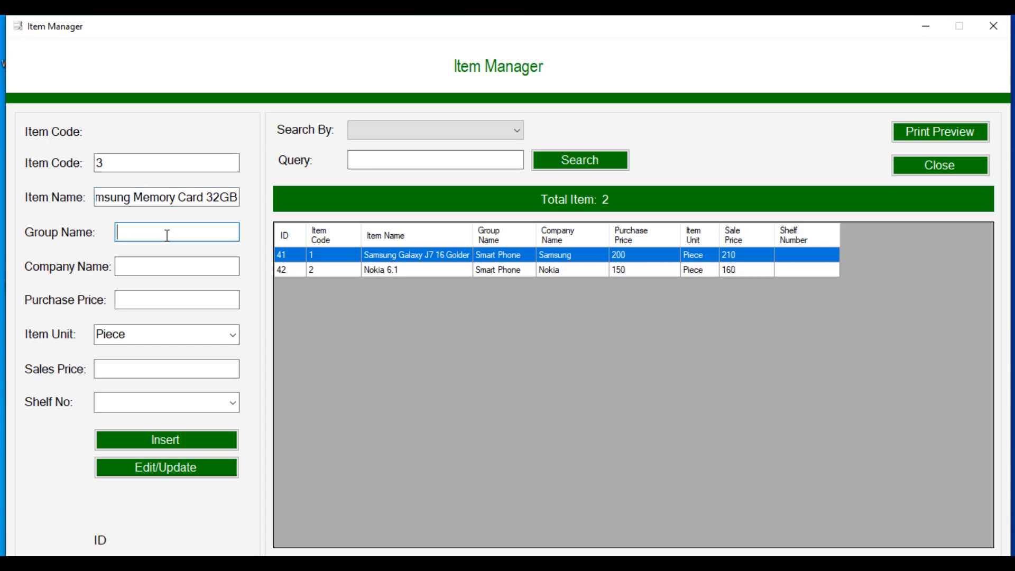
text(Mobile Accessories)
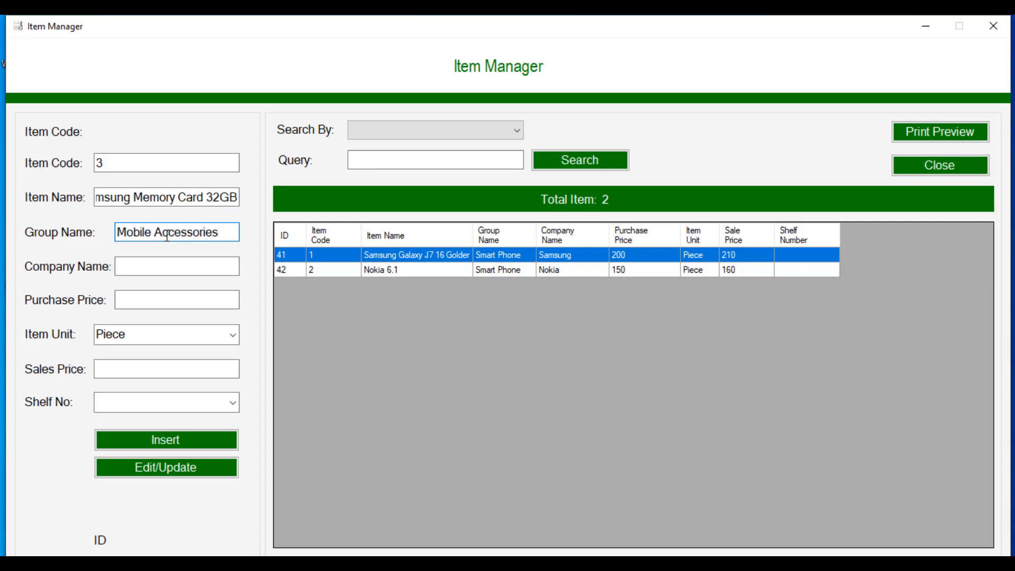
click(164, 267)
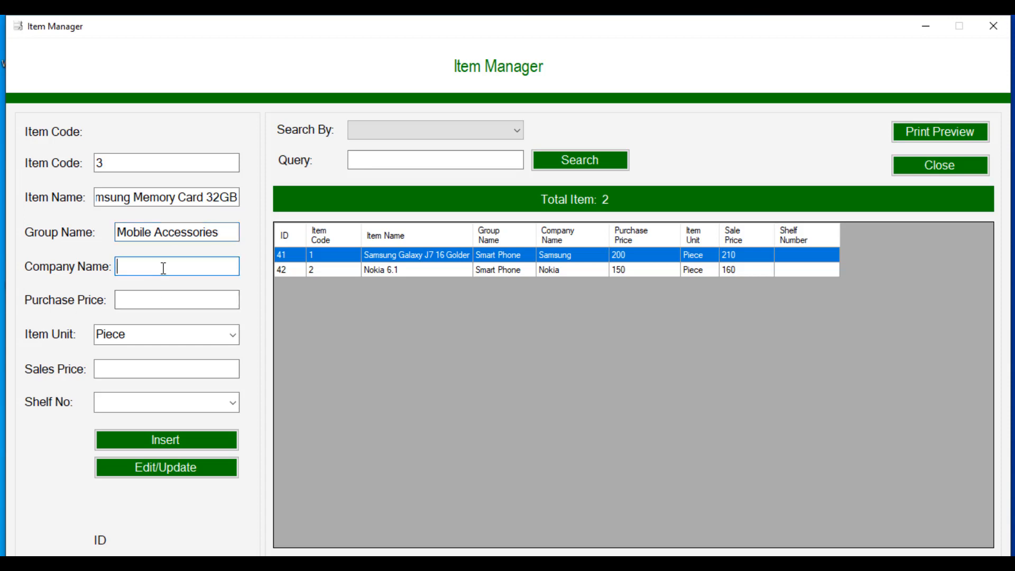
text(Samsung)
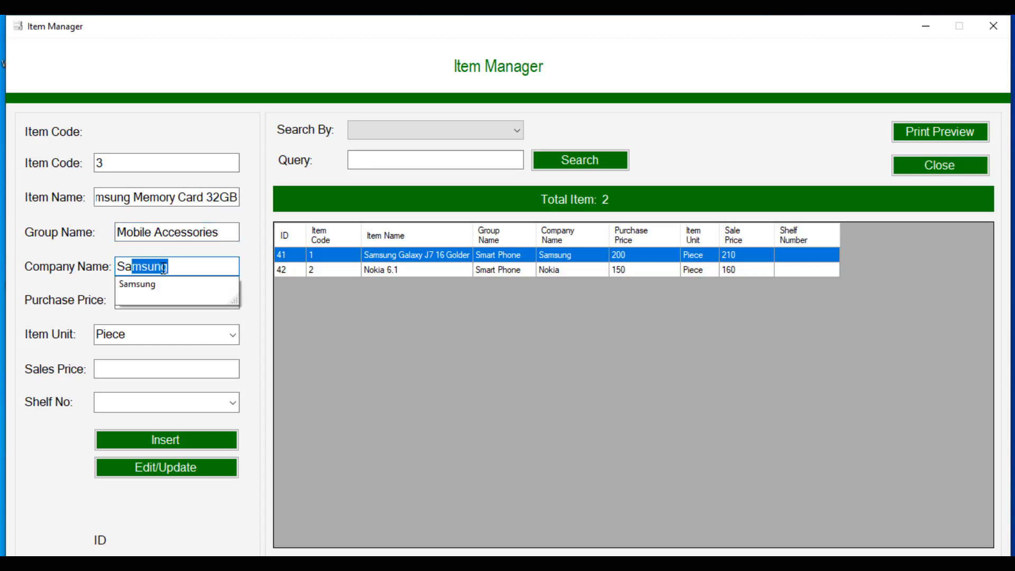
click(131, 284)
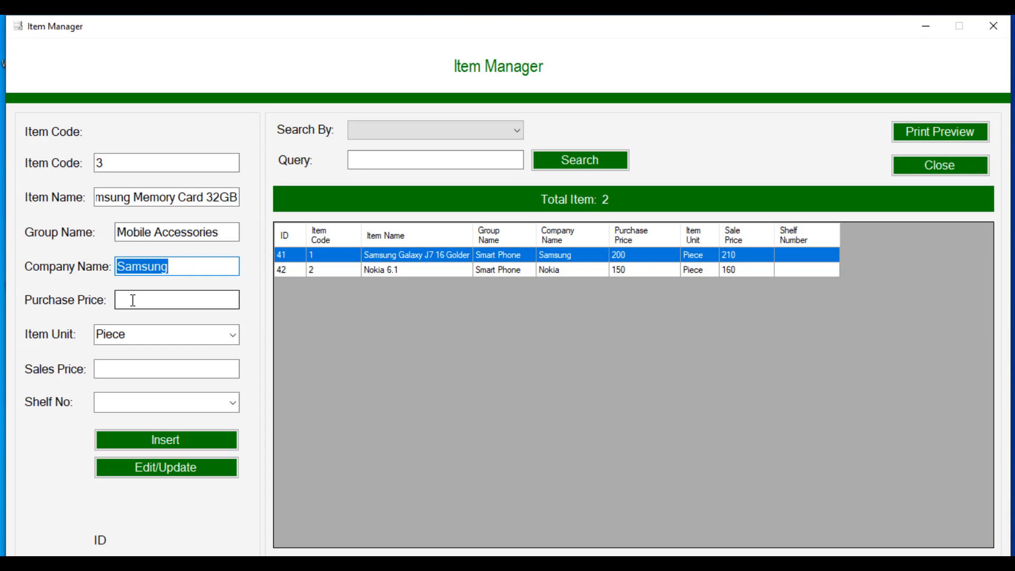
click(133, 300)
text(5)
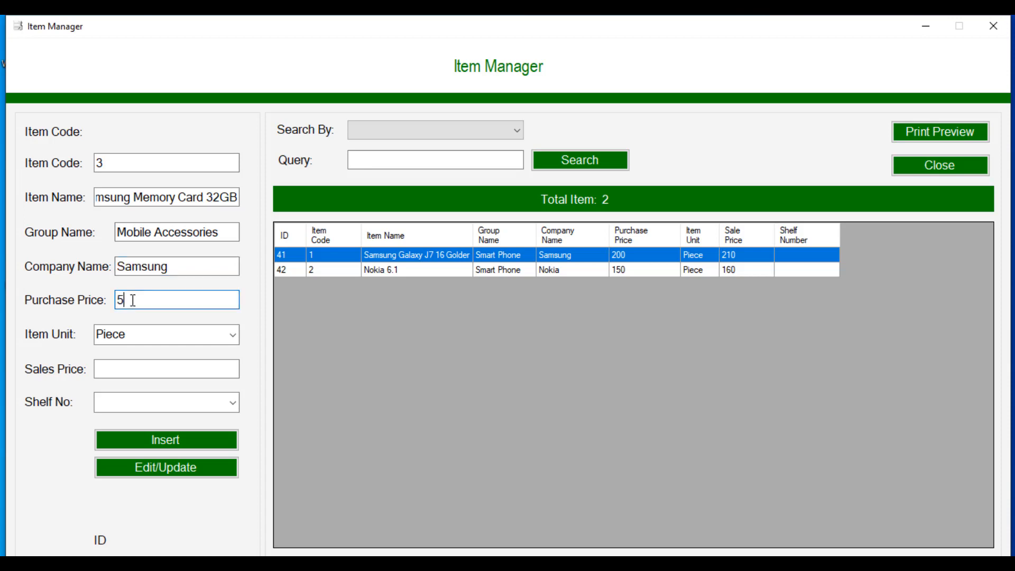
click(154, 367)
text(8)
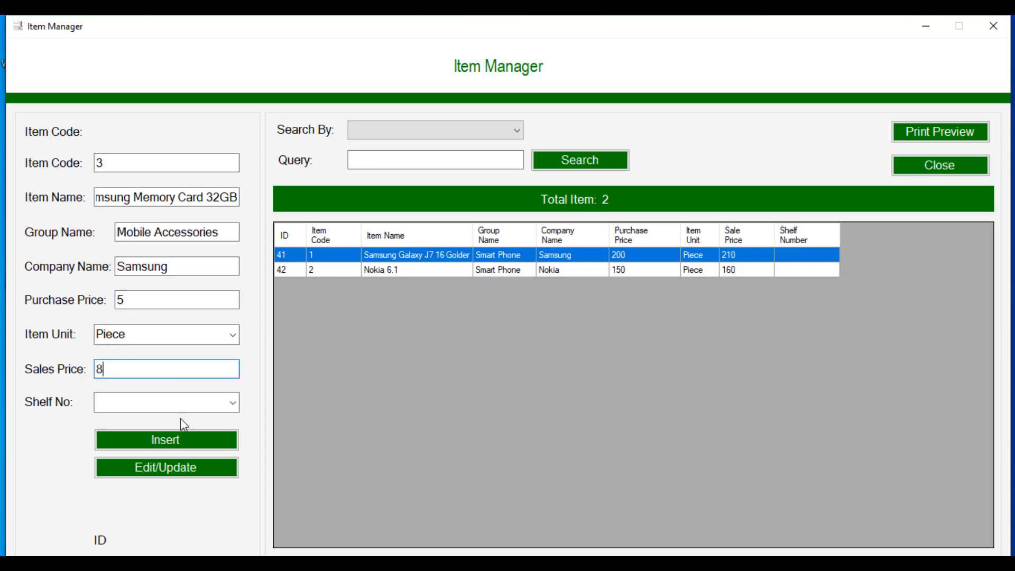
click(181, 444)
click(572, 345)
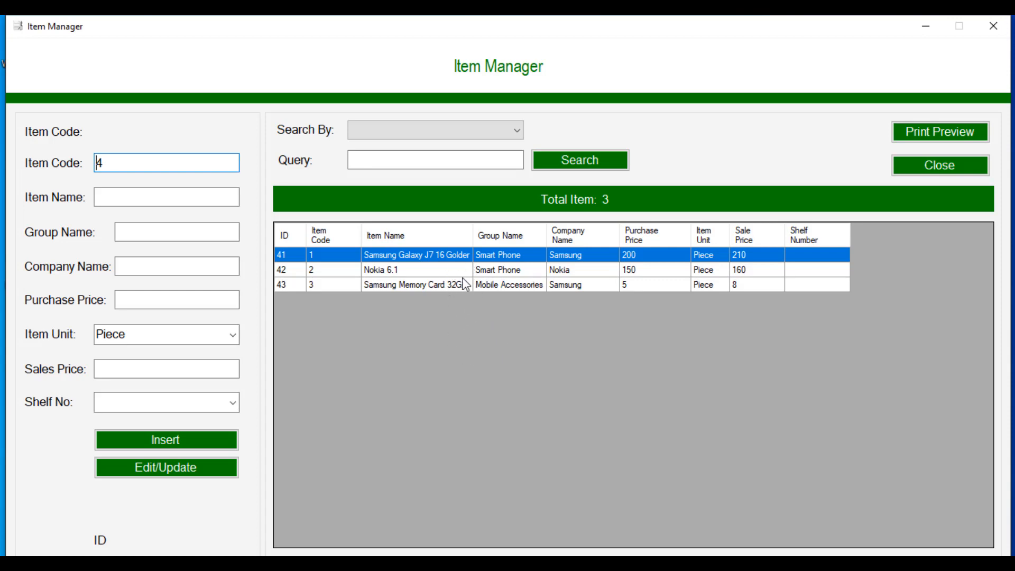
Step: Update Samsung Memory Card 32GB's purchase price from 5 to 6 and confirm the edit
click(489, 287)
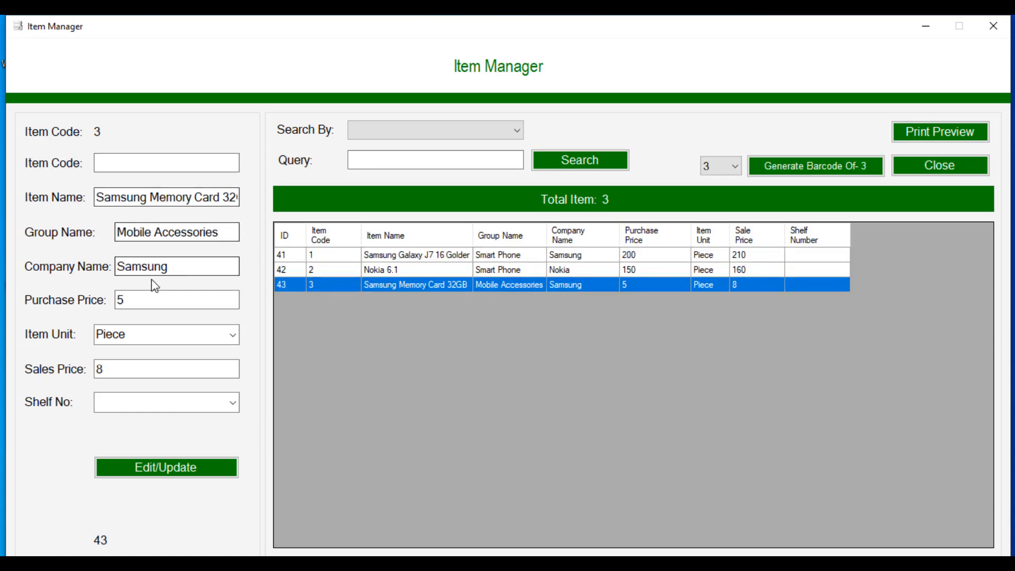
click(219, 238)
click(174, 267)
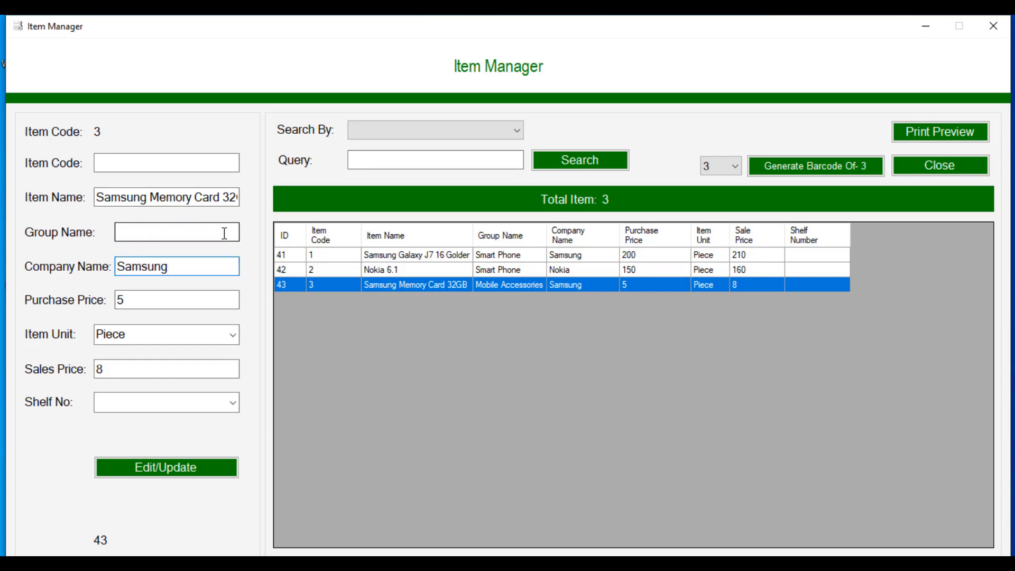
click(150, 303)
key(BackSpace)
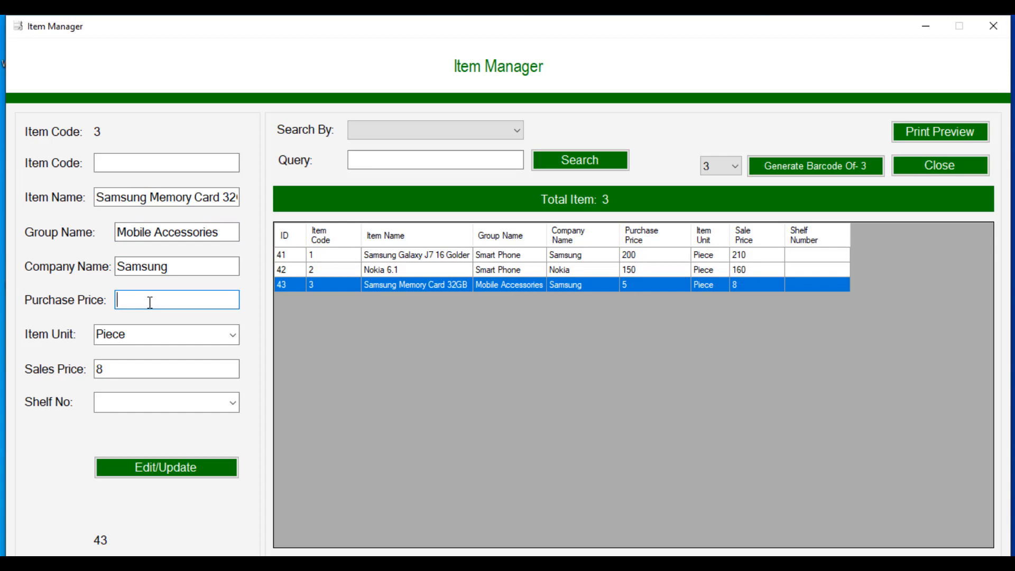
text(6)
click(164, 470)
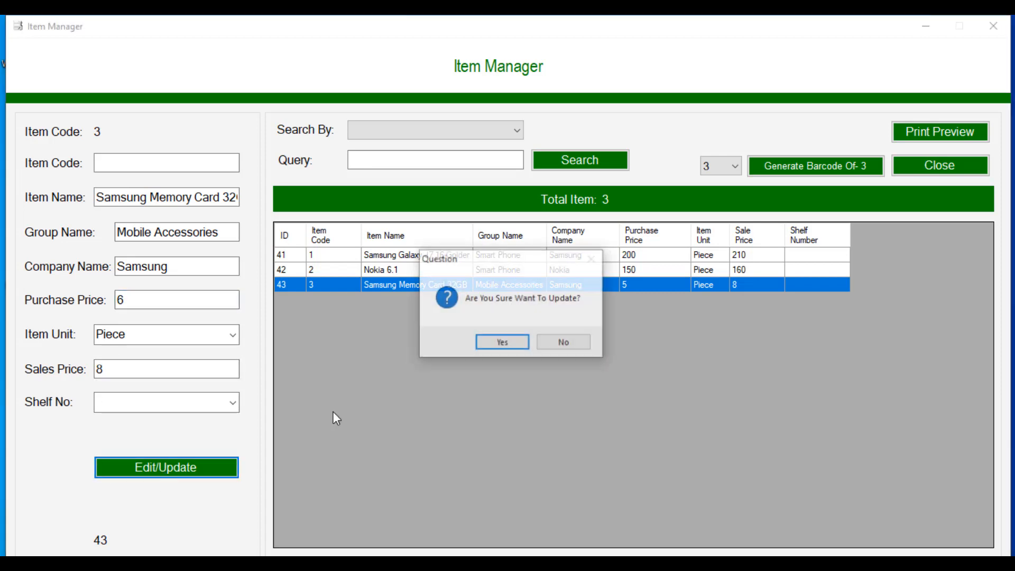
click(509, 342)
click(576, 343)
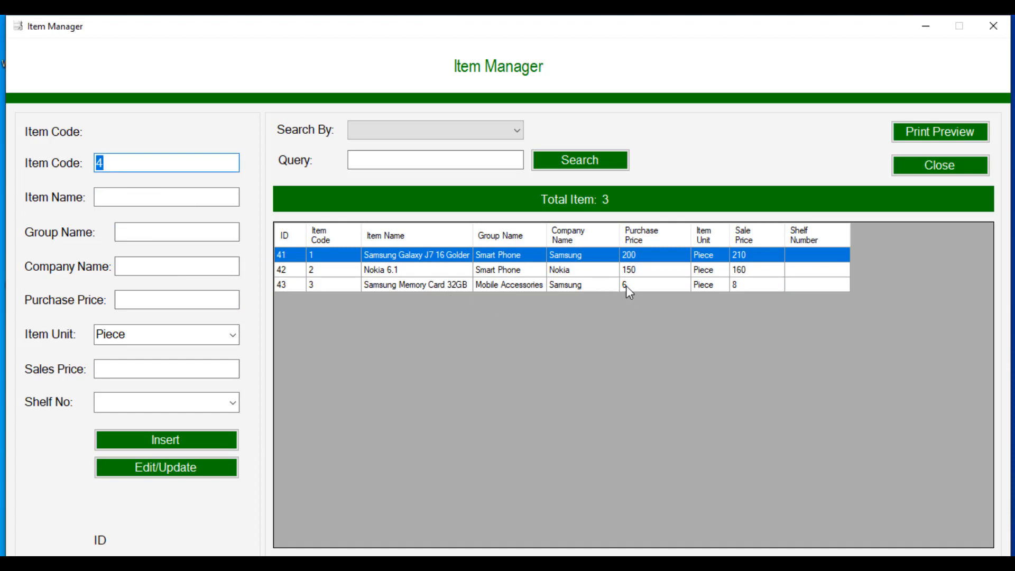
click(431, 283)
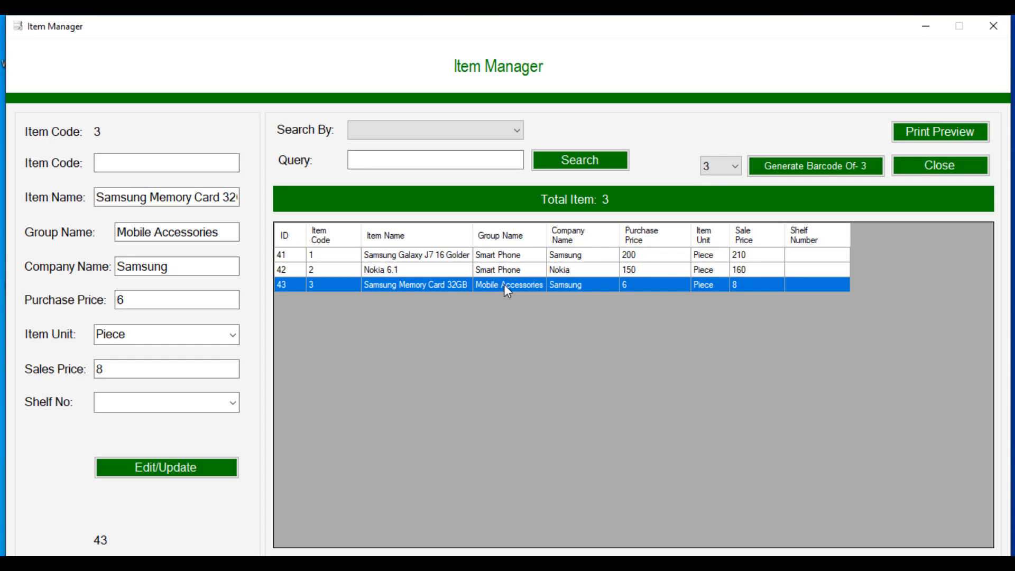
Step: Generate a 24-label barcode sheet for item 3 and review the Item_3.pdf before closing it
click(733, 172)
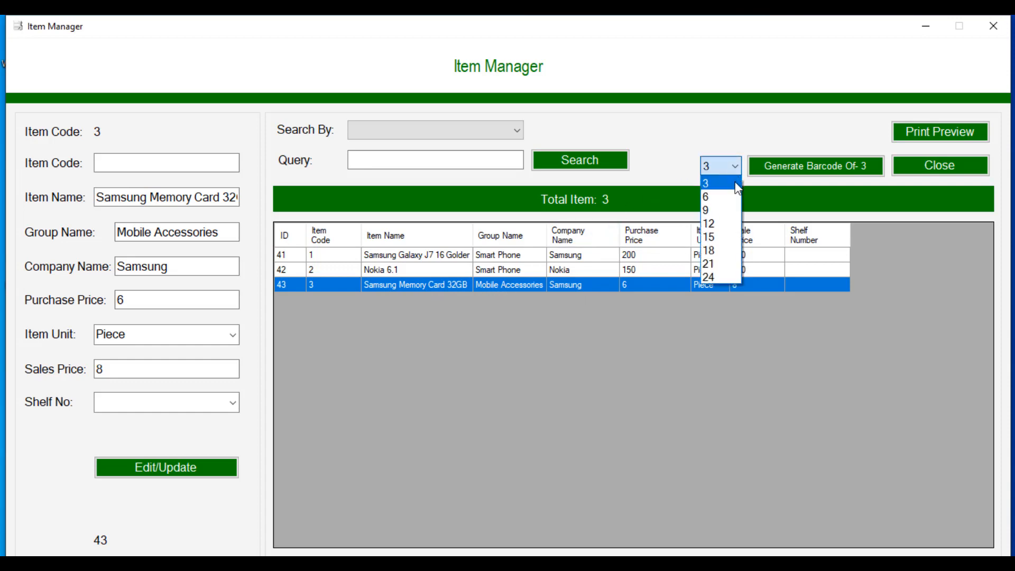
click(725, 275)
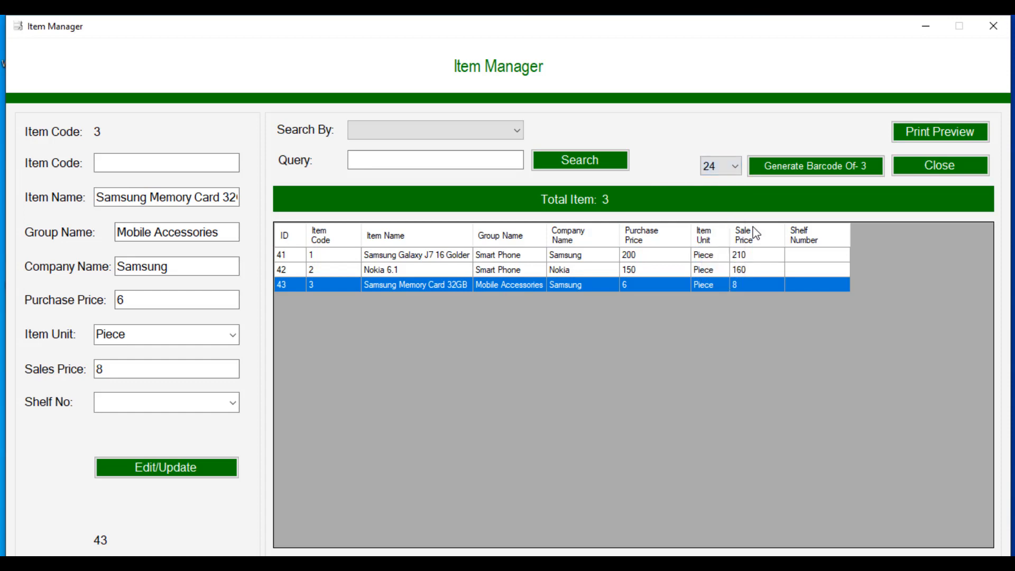
click(797, 175)
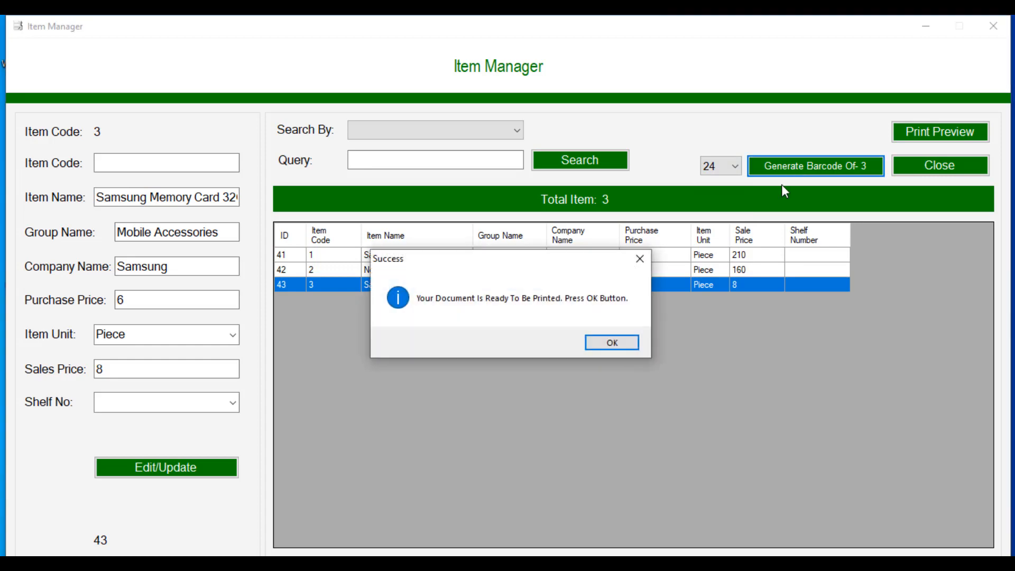
click(618, 345)
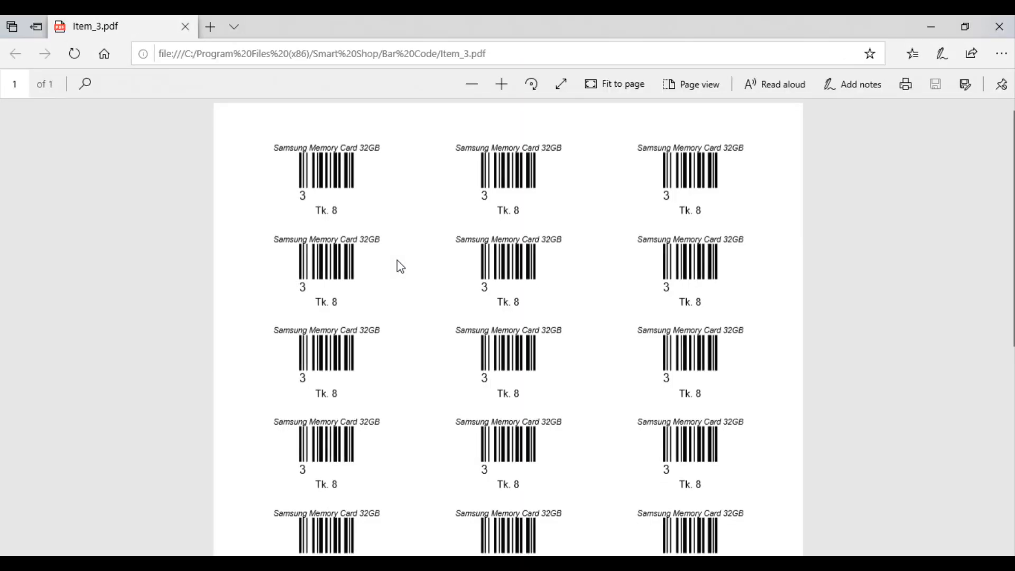
scroll(306, 188, down, 5)
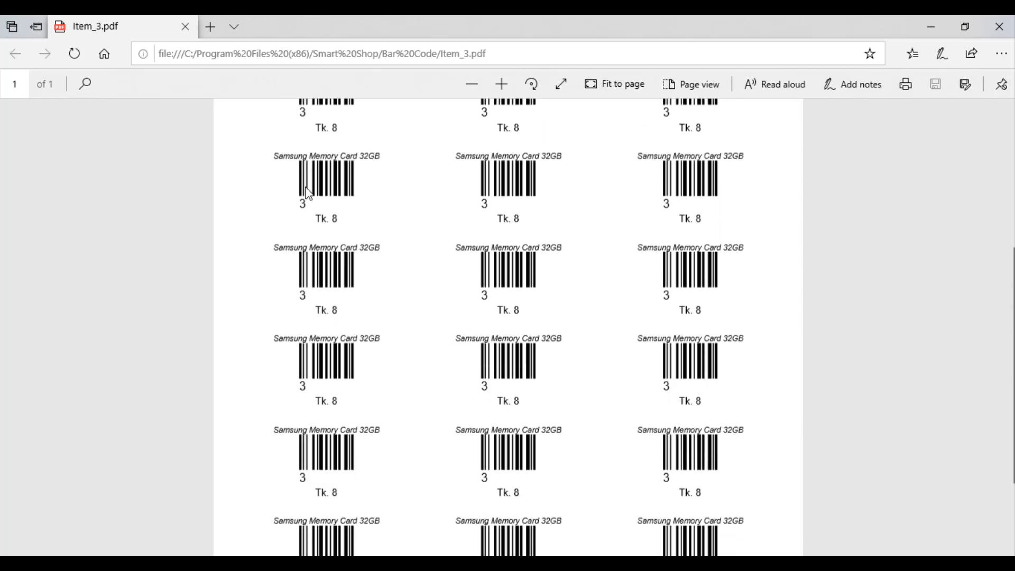
scroll(359, 283, up, 5)
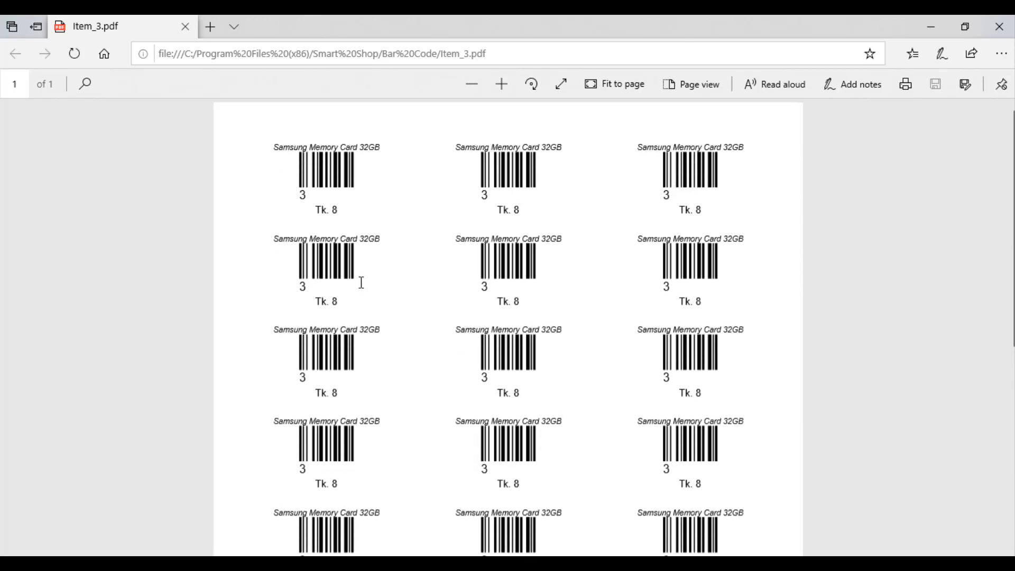
click(998, 29)
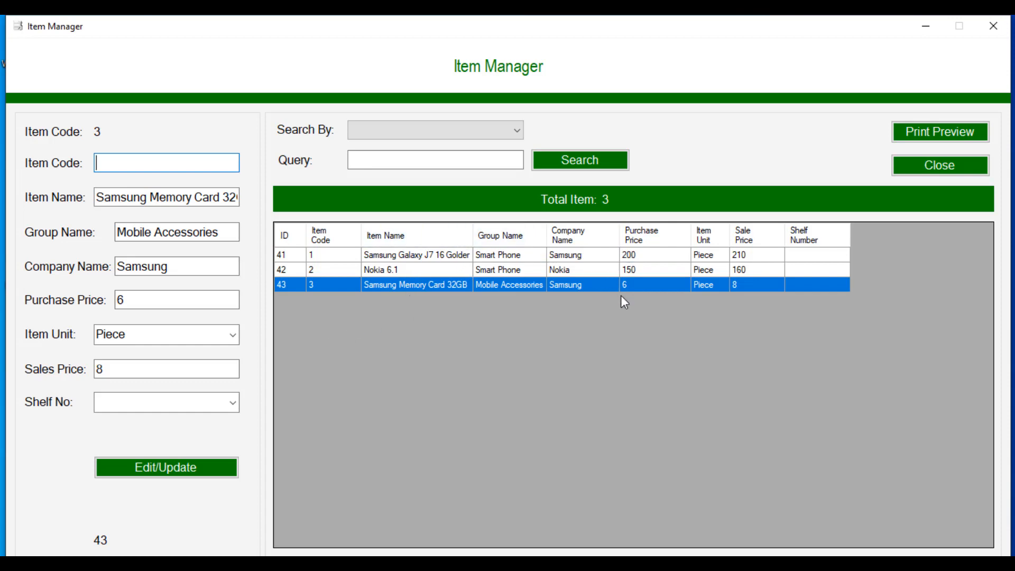
Step: Generate the password-protected Item List PDF, unlock it with the PDF password, and review all three items
click(925, 132)
click(603, 342)
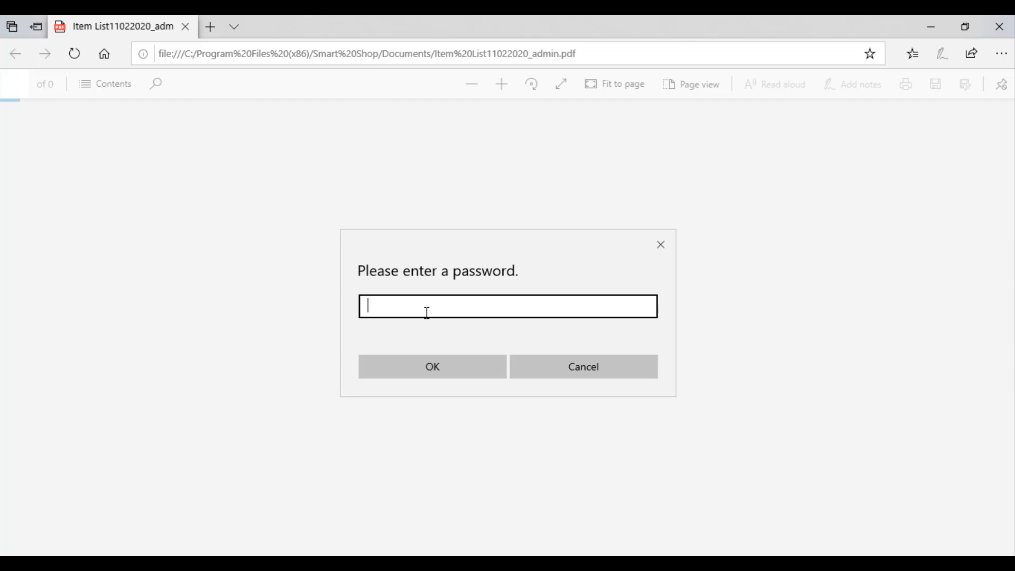
text(********)
click(426, 374)
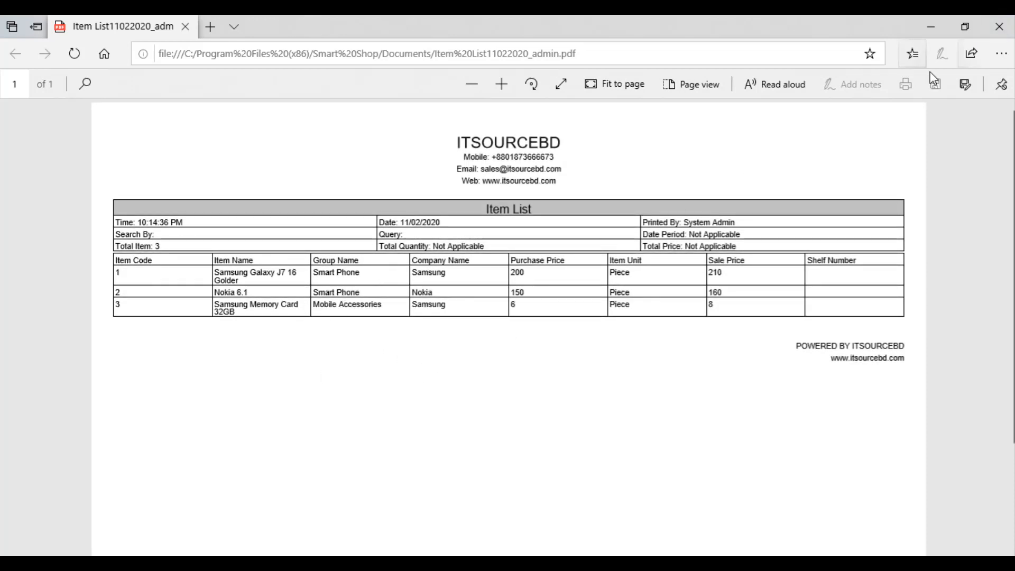
click(1001, 29)
click(493, 138)
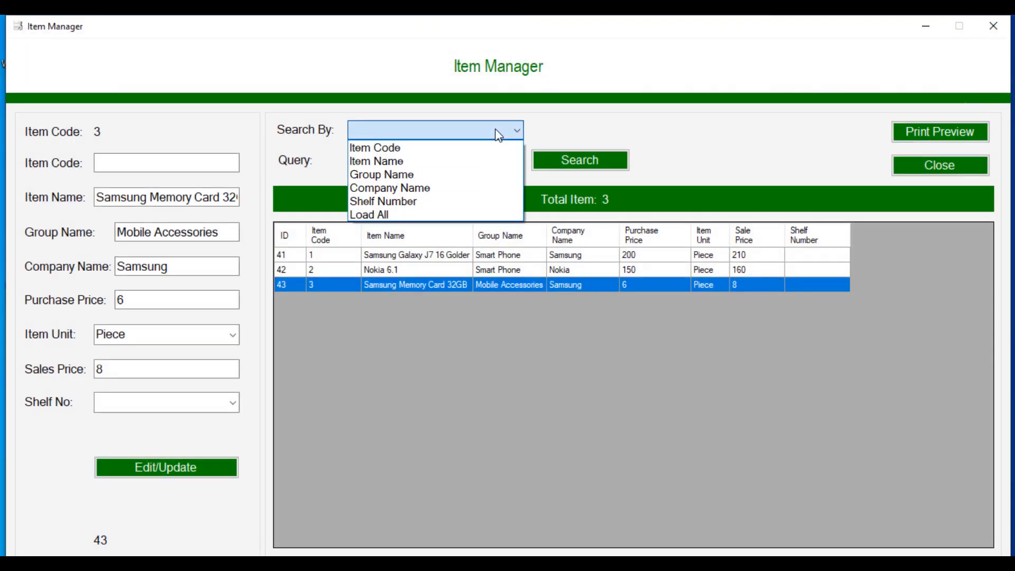
Step: Filter items by Group Name to Mobile Accessories, then close the Item Manager
click(427, 174)
click(422, 161)
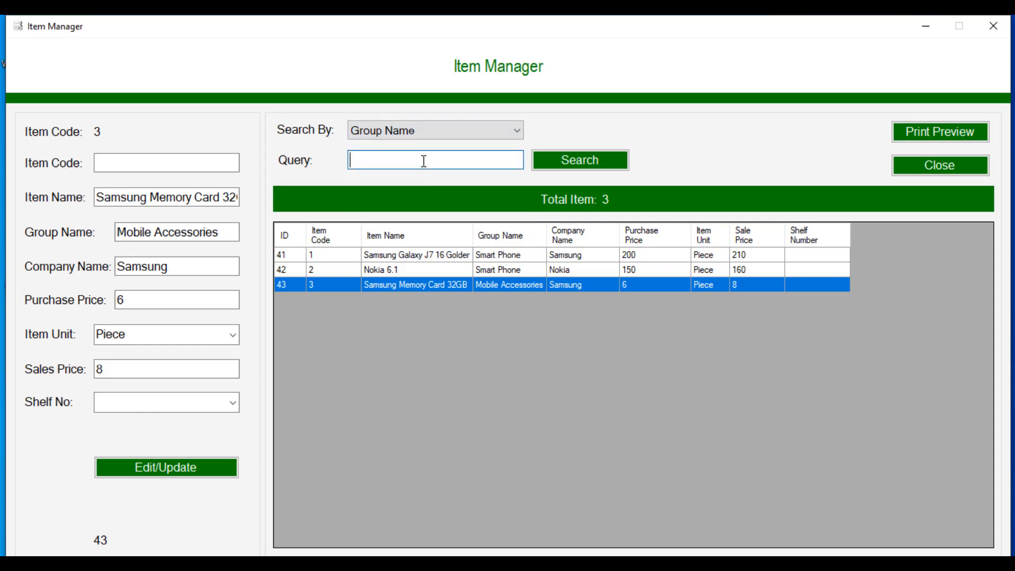
text(Mobile Accessories)
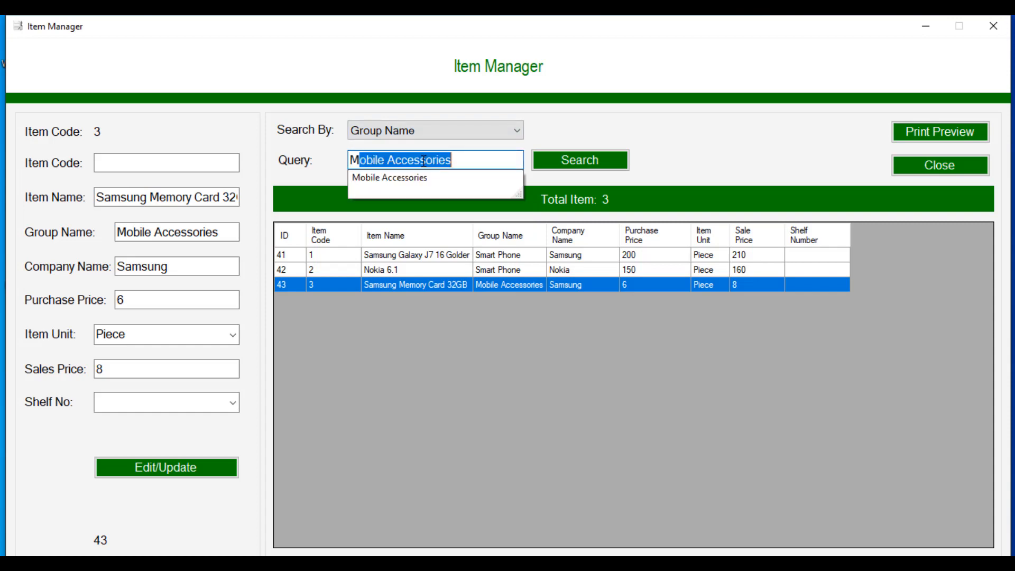
click(429, 178)
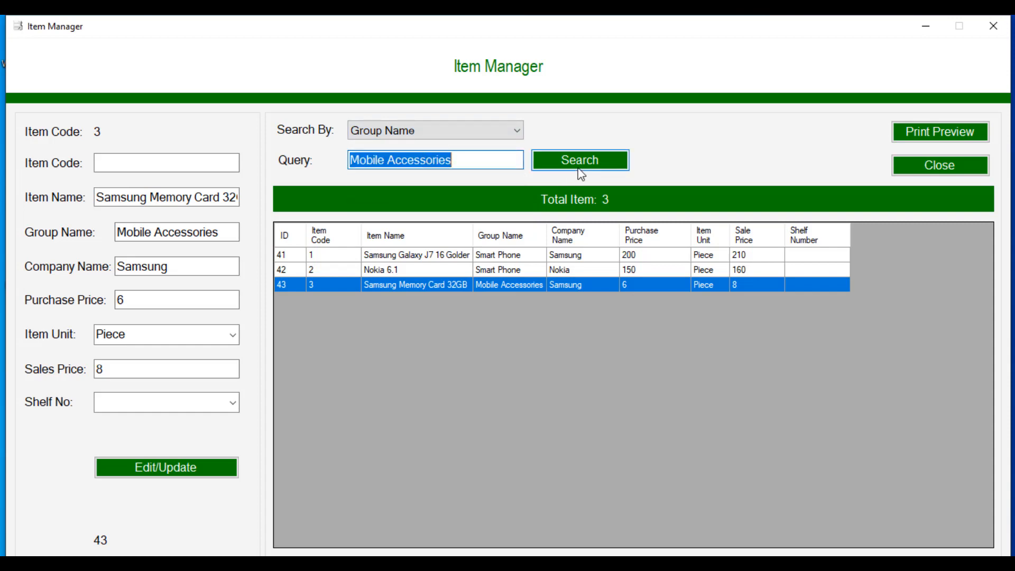
click(580, 166)
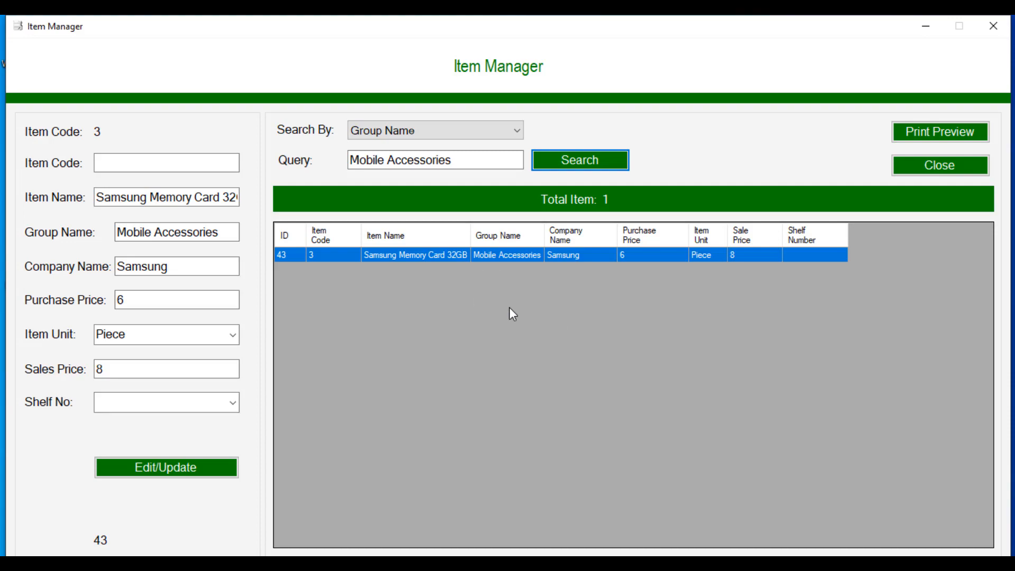
click(936, 159)
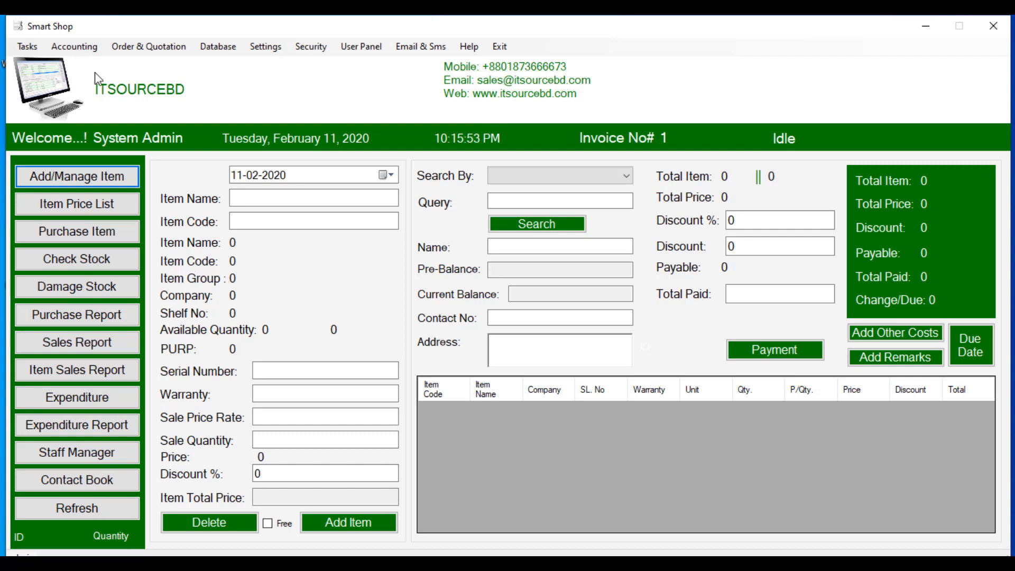
Step: In Stock Adjustment, look up Samsung Memory Card 32GB as Stock type, searching by Item Name
click(27, 47)
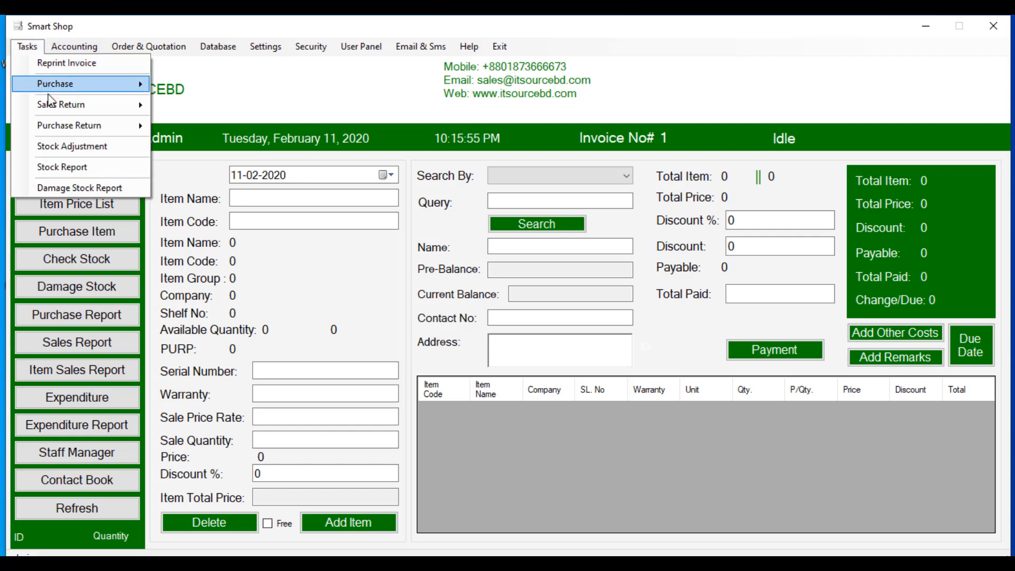
click(117, 185)
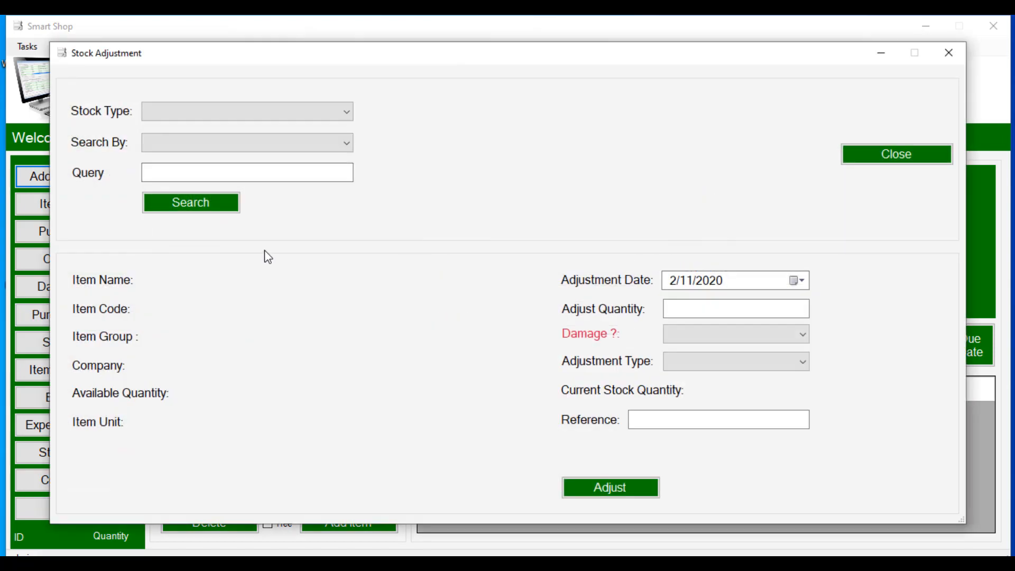
click(238, 113)
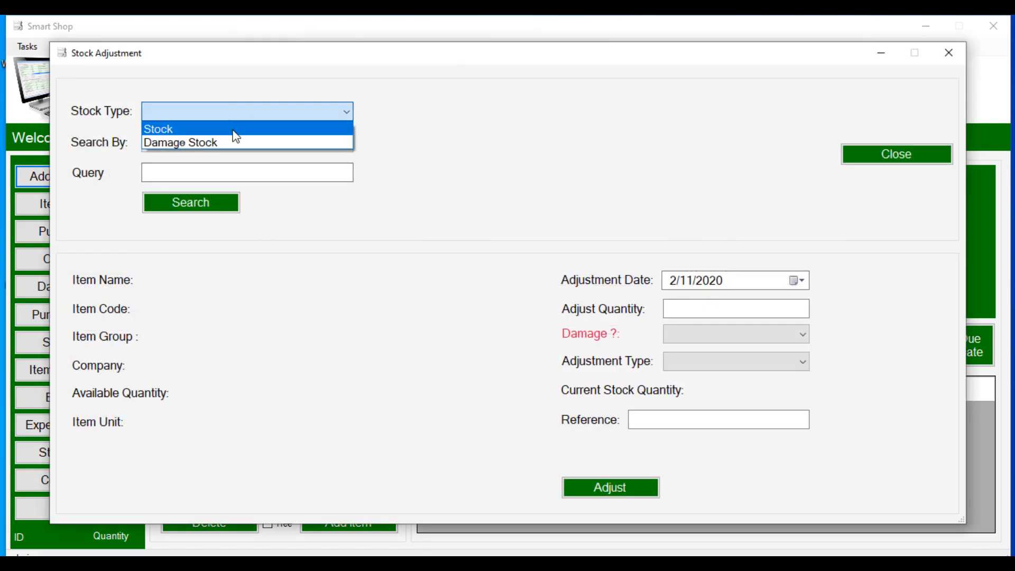
click(234, 130)
click(231, 145)
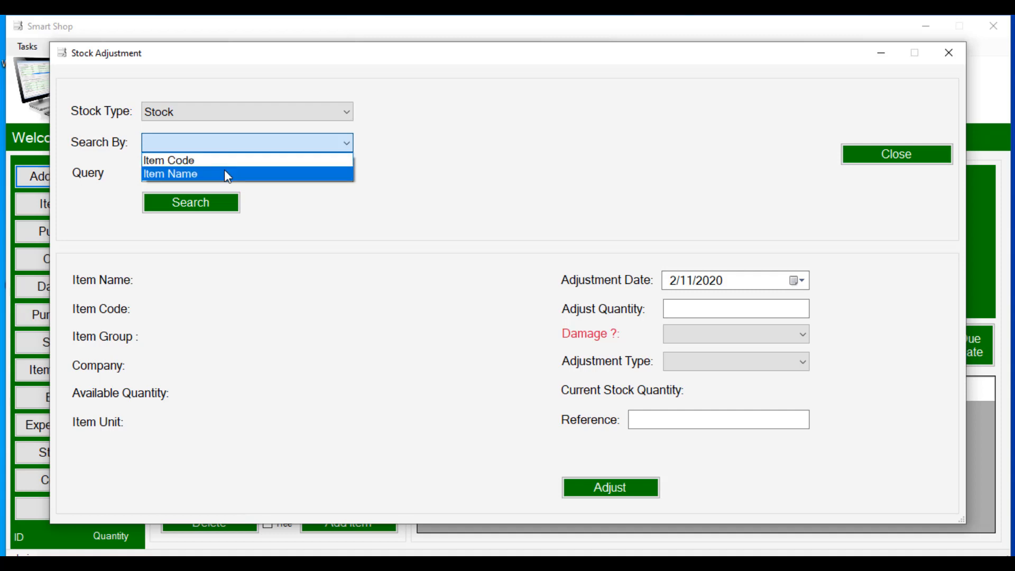
click(226, 175)
click(224, 172)
text(Samsung Galaxy J7 16 Golder)
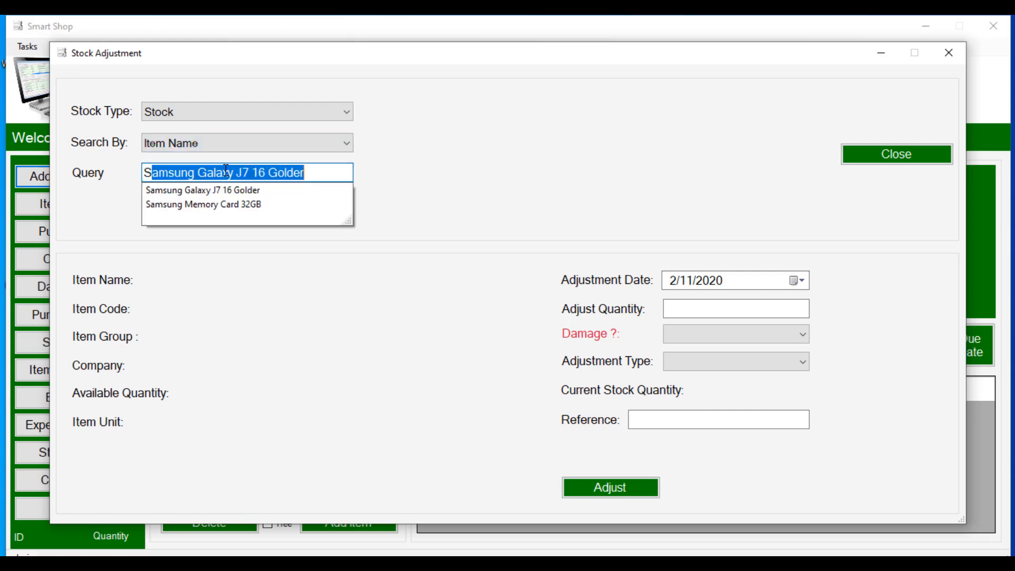
click(230, 206)
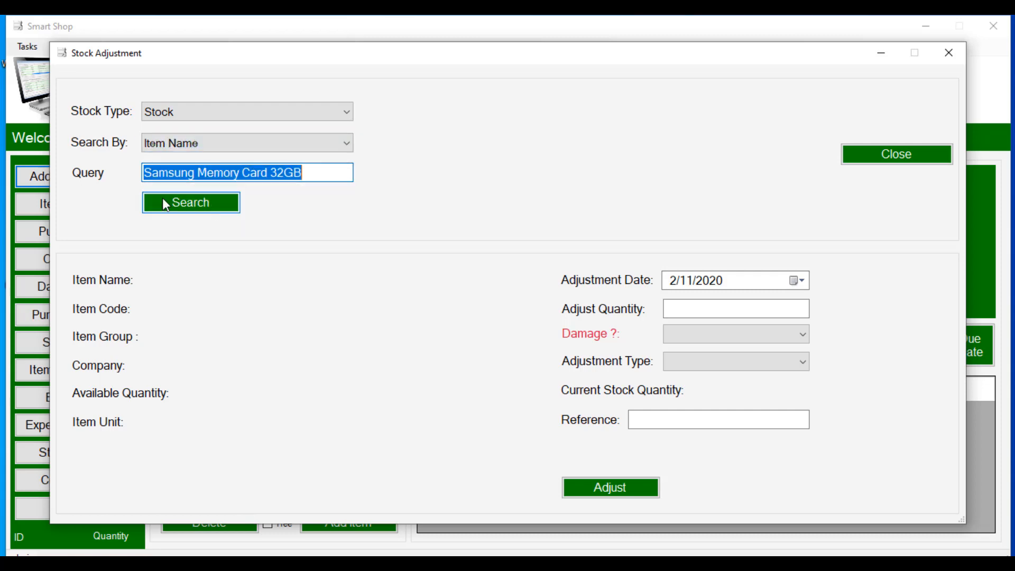
click(210, 207)
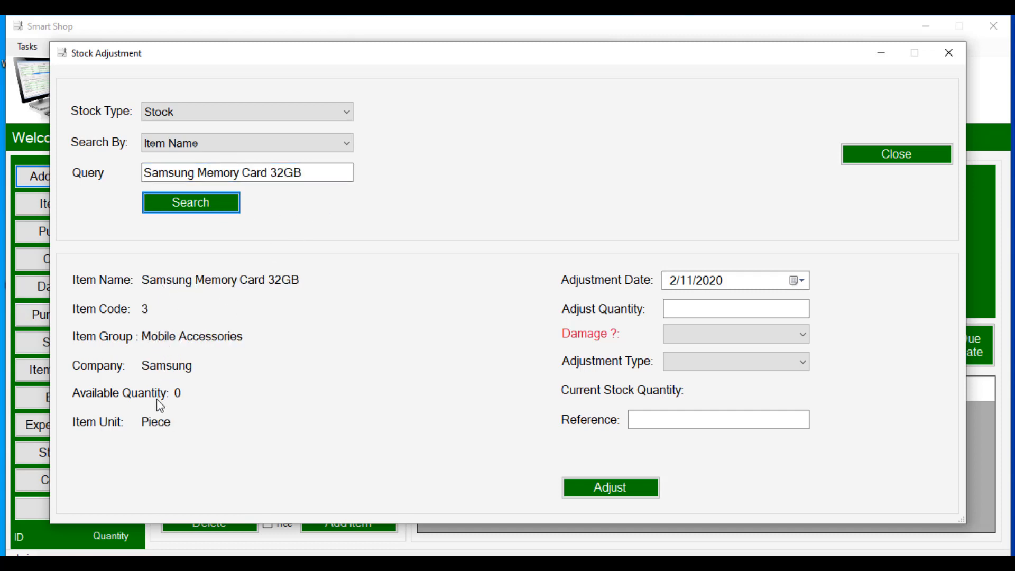
Step: Apply a Stock In adjustment of 30 with reference 'no ref' and confirm it
click(761, 310)
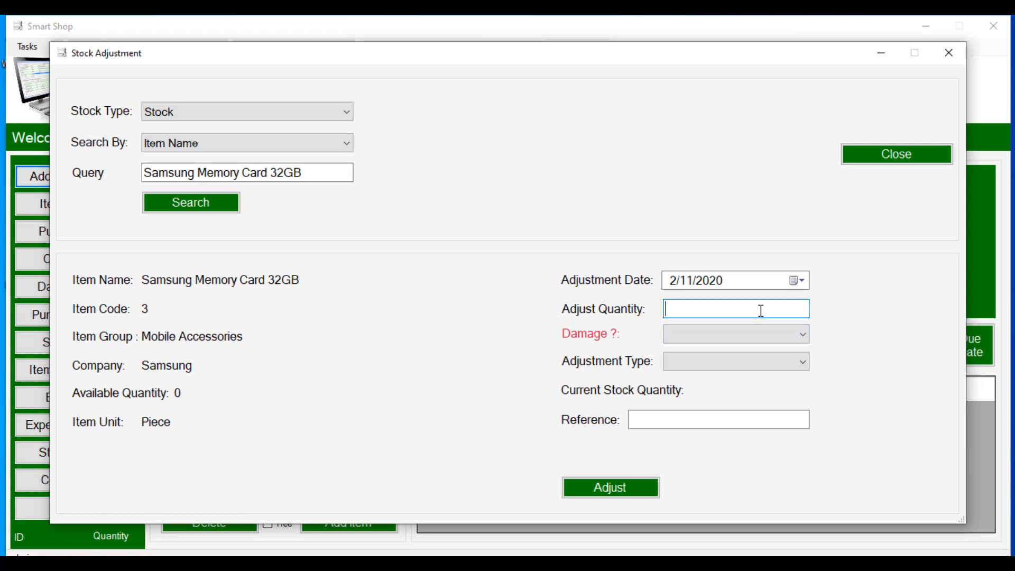
text(30)
click(697, 367)
click(705, 380)
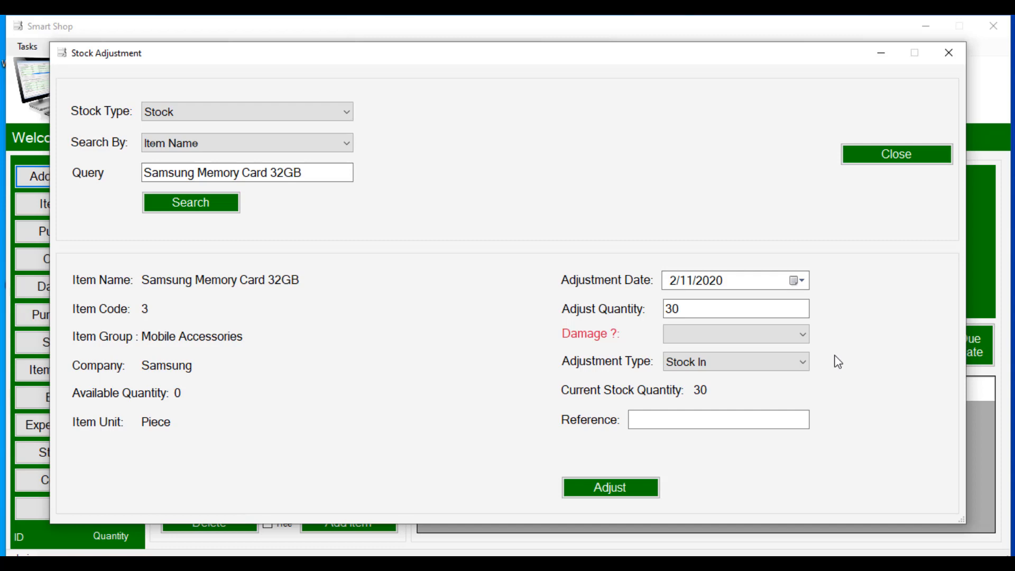
click(701, 422)
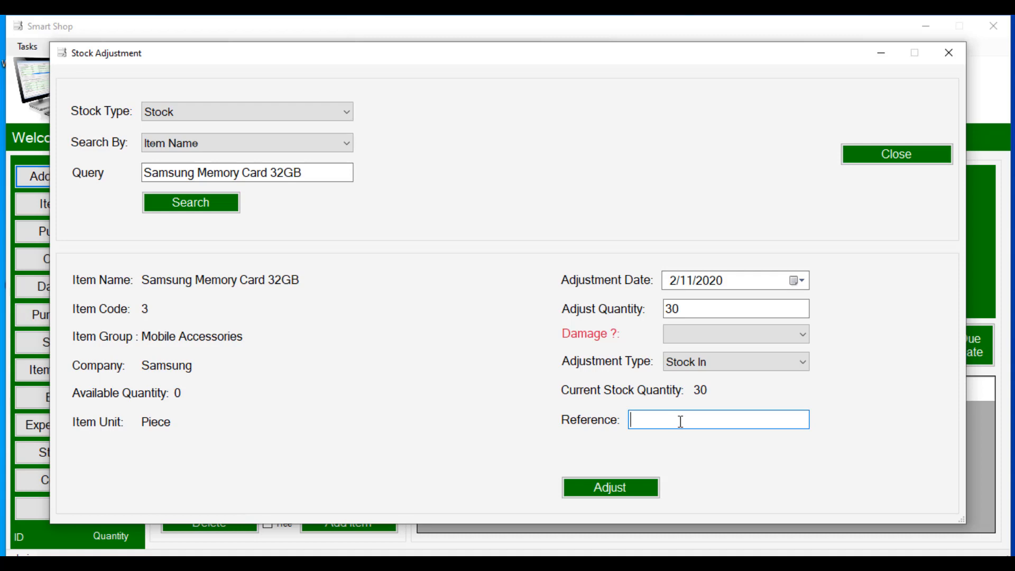
text(no ref)
click(623, 494)
click(509, 343)
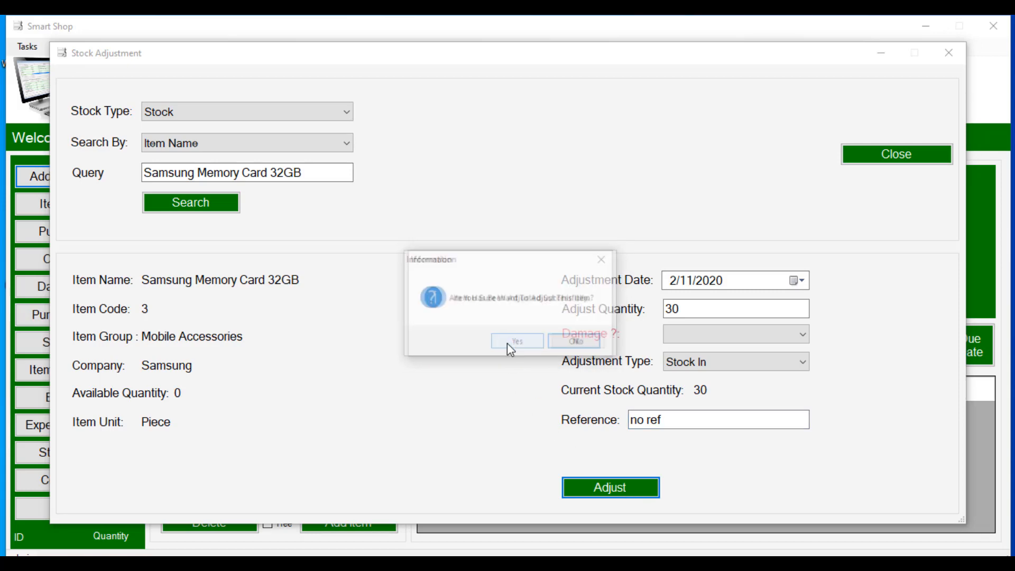
click(576, 344)
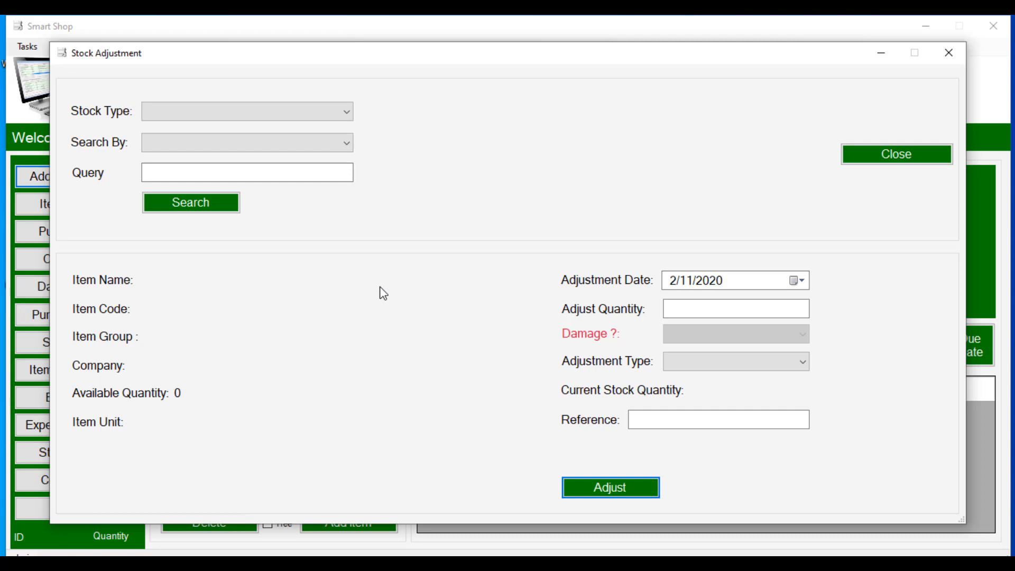
Step: Close the Stock Adjustment window and bring up the Stock Item Balance window
click(748, 363)
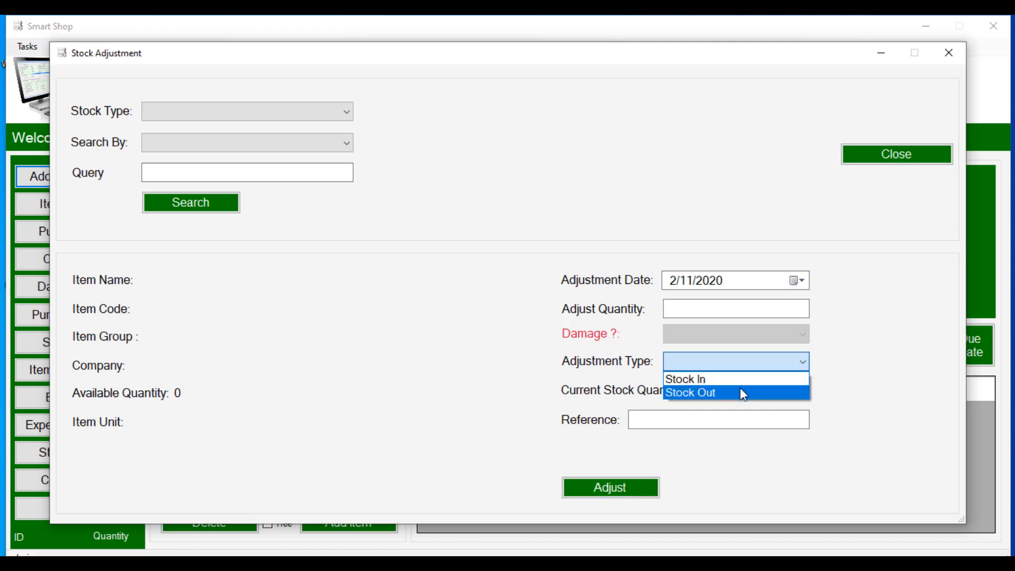
click(875, 363)
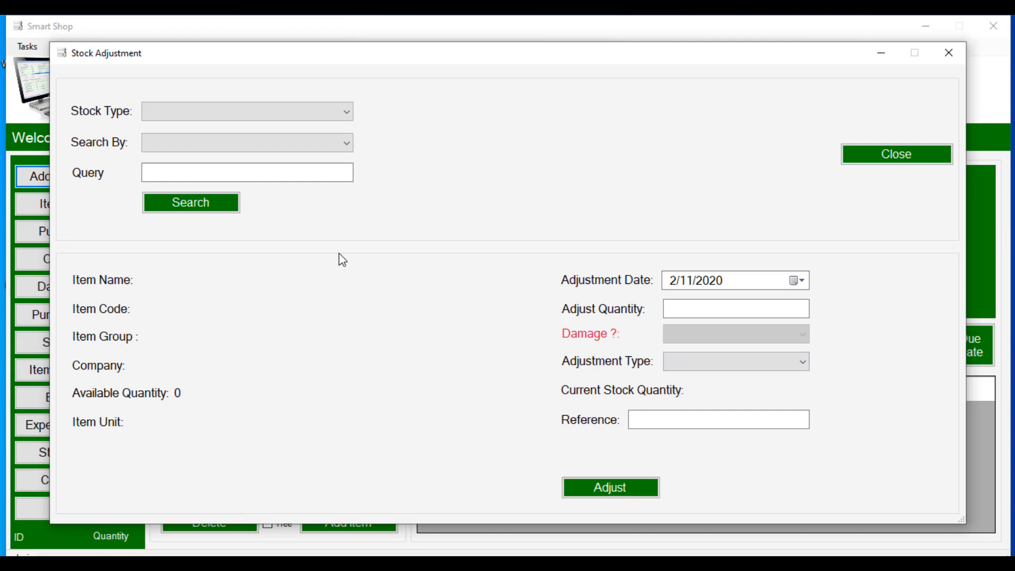
click(871, 156)
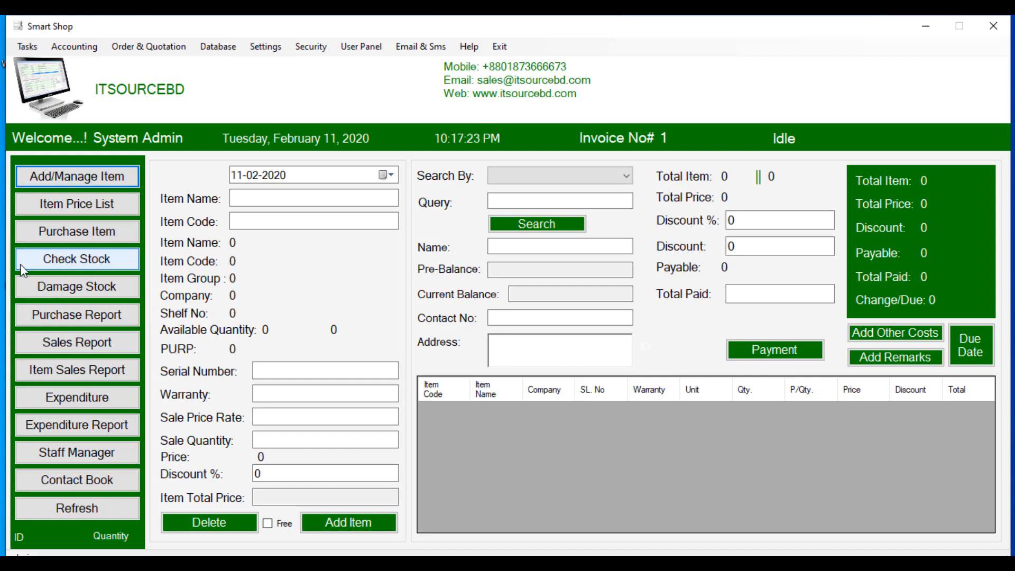
click(71, 264)
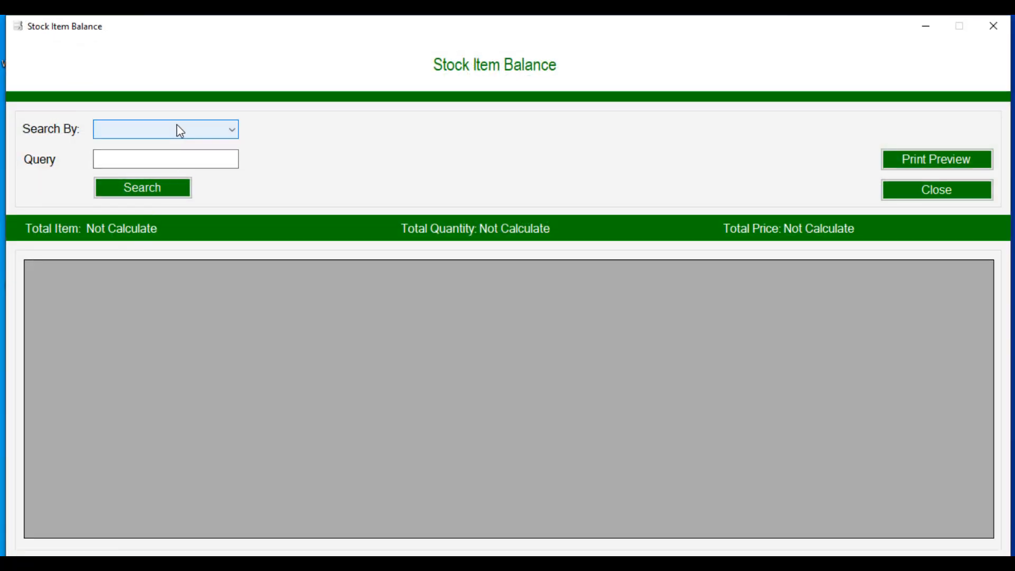
click(199, 129)
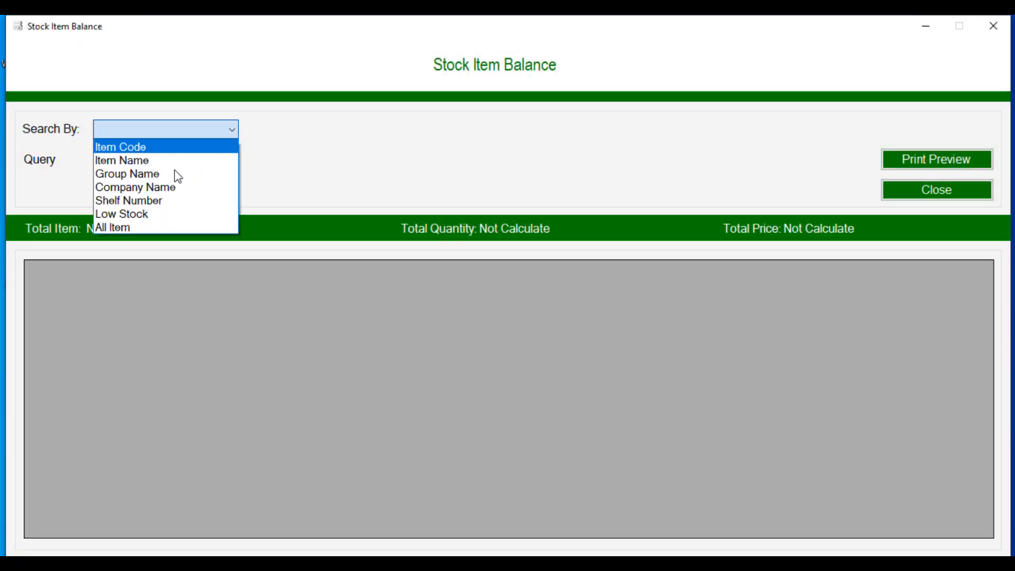
click(153, 226)
click(149, 195)
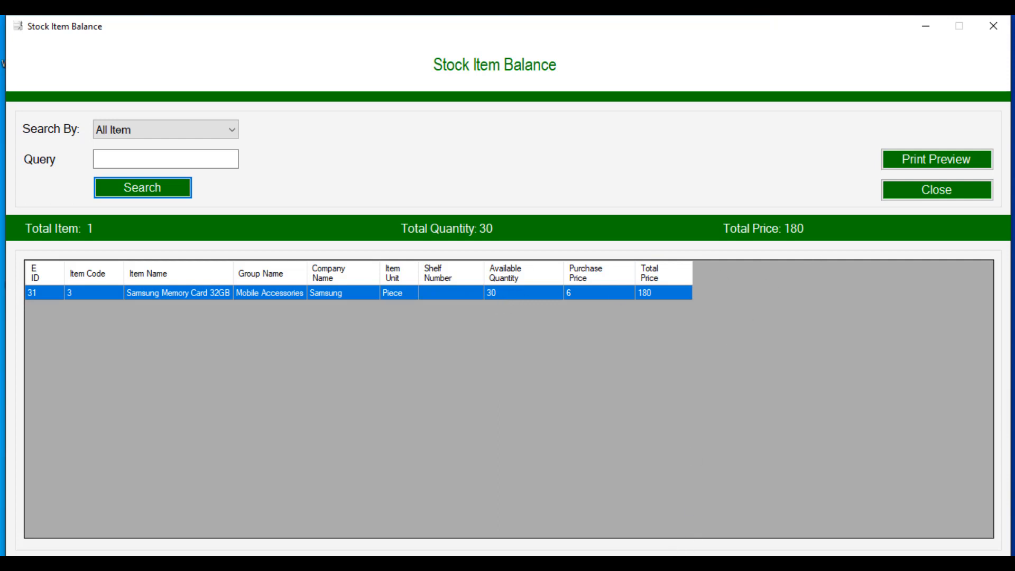
click(686, 564)
click(783, 402)
click(900, 191)
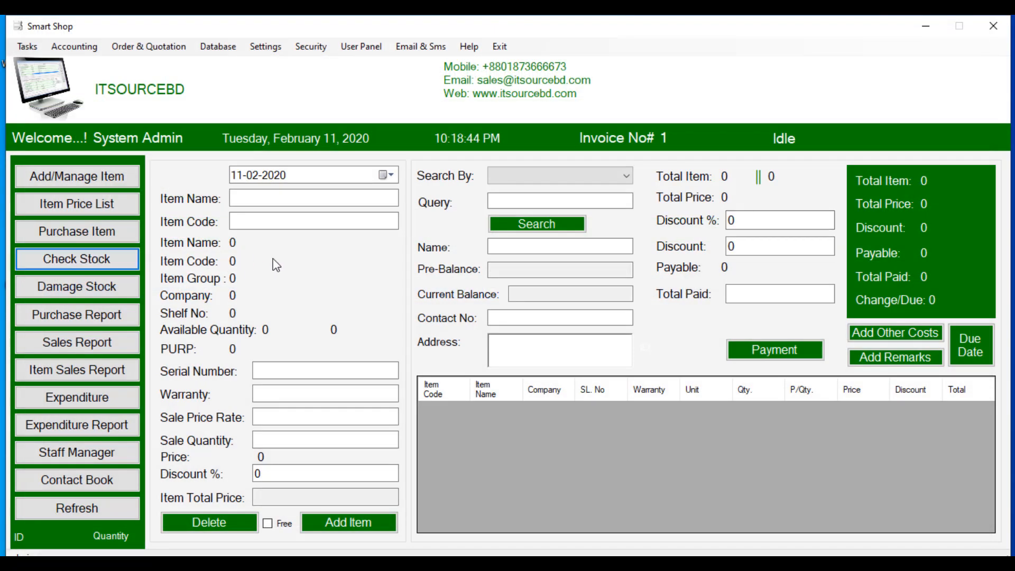
Step: Start a new purchase invoice and look up item code 1, Samsung Galaxy J7 16 Golder
click(61, 234)
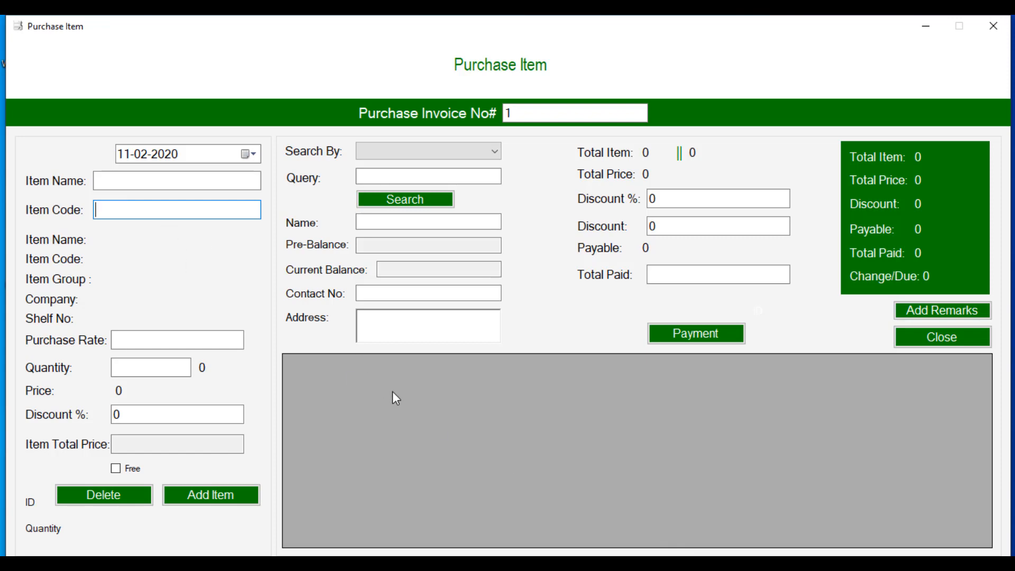
text(1)
key(Return)
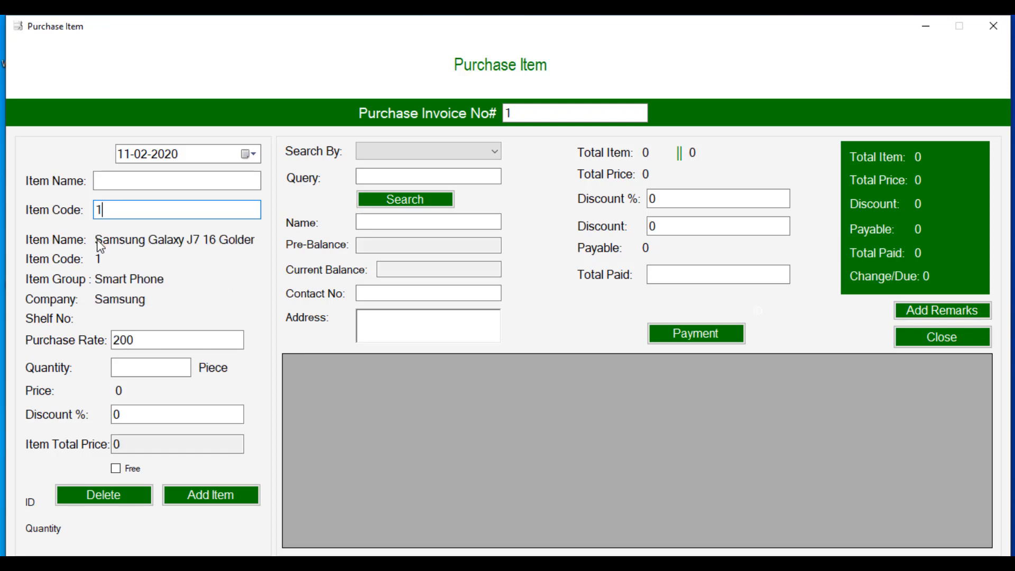
Step: Add 10 Galaxy J7 pieces at 200 each (2000 total), then reload the line into the details
click(138, 368)
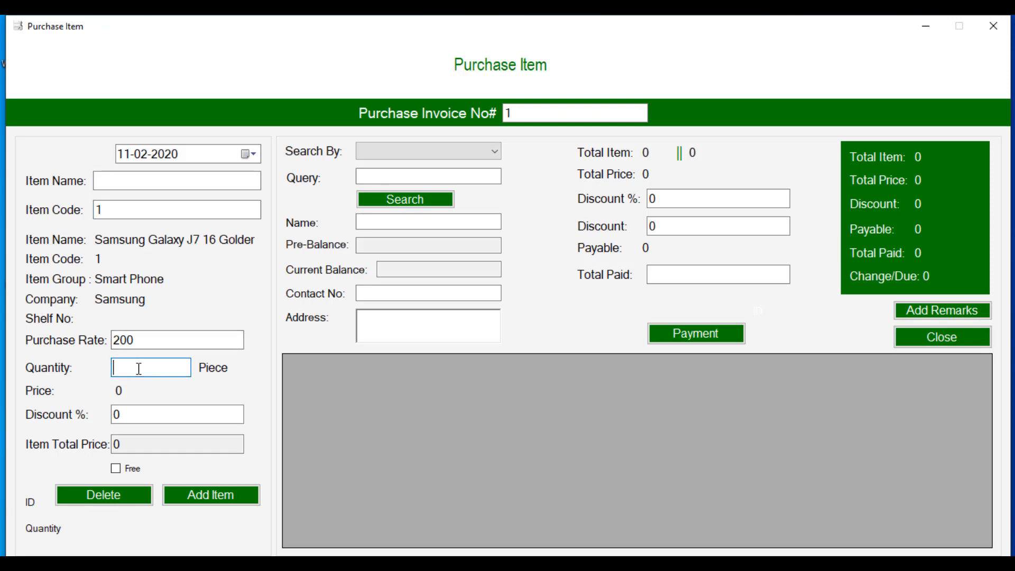
text(10)
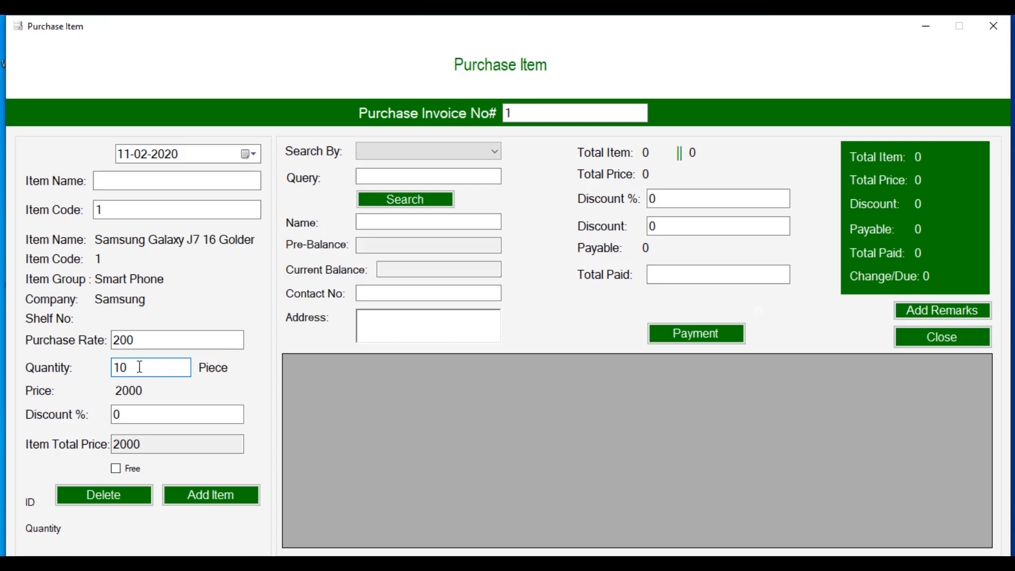
click(120, 418)
click(120, 418)
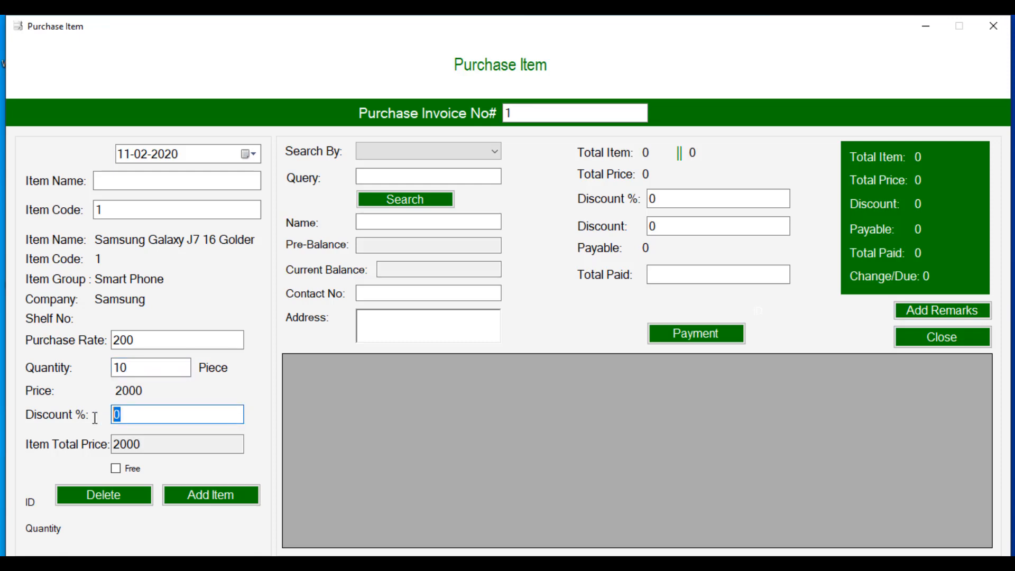
click(125, 418)
click(194, 499)
click(578, 344)
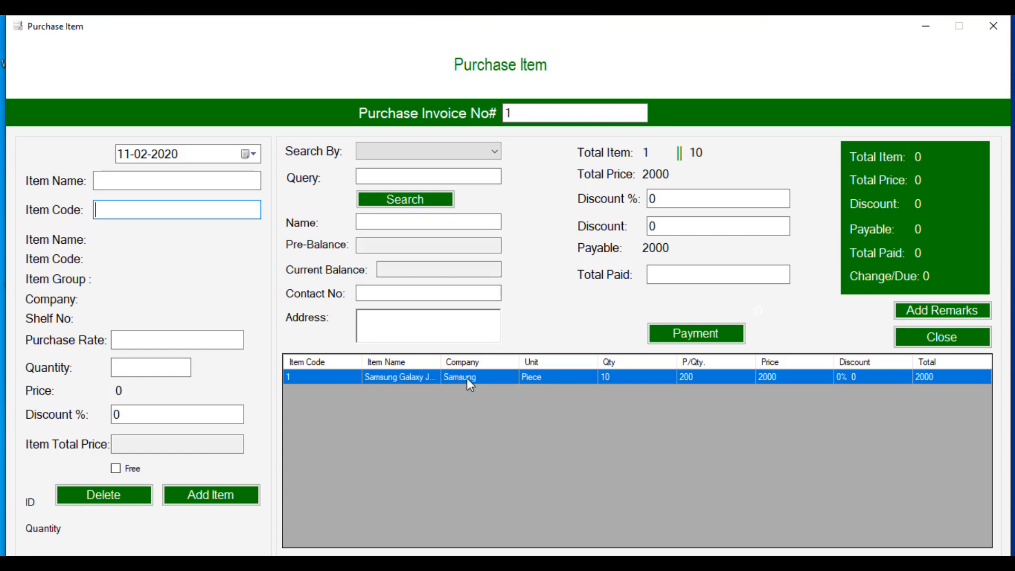
double_click(400, 376)
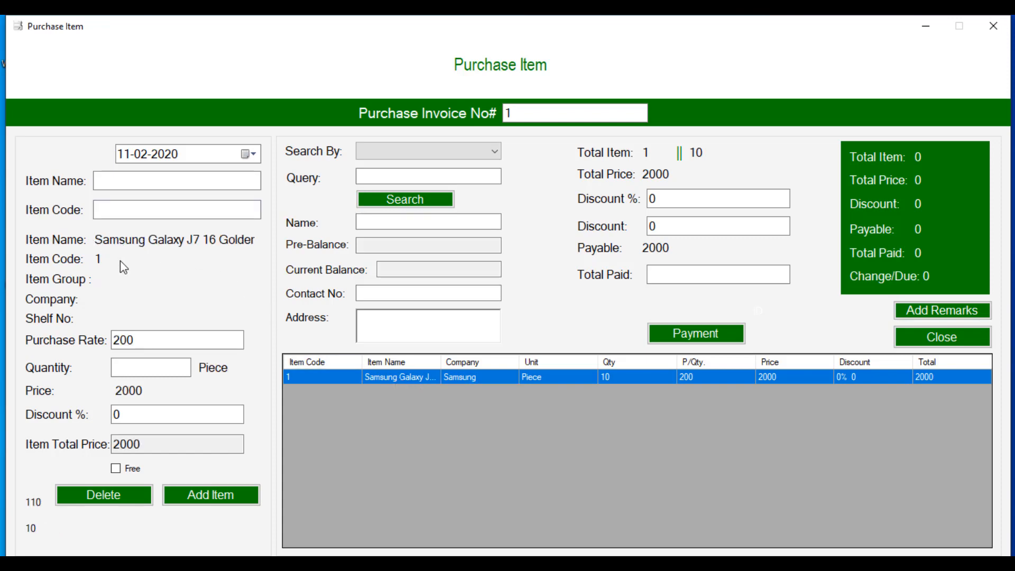
Step: Delete the loaded Samsung Galaxy J7 line from purchase invoice 1
click(125, 497)
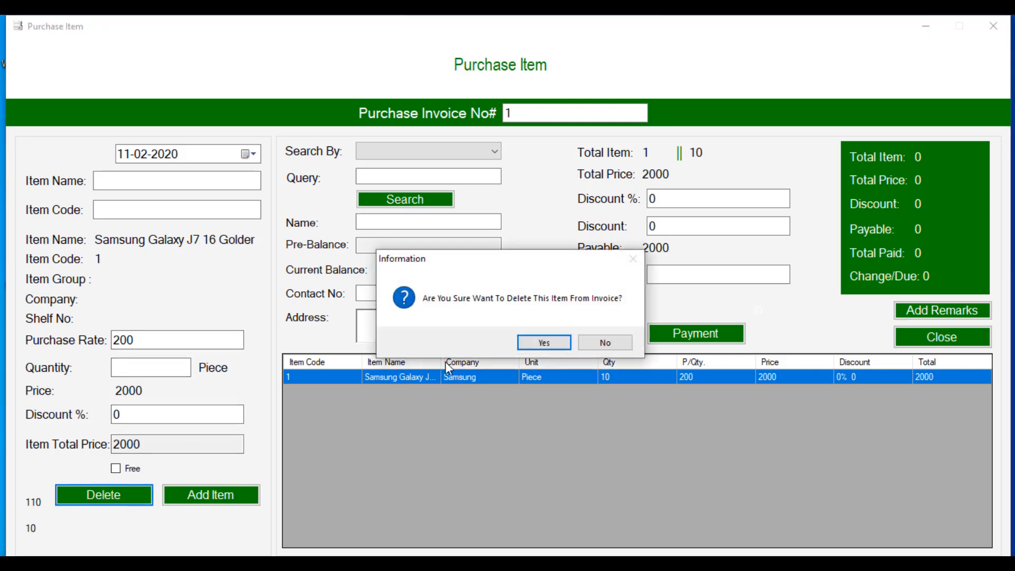
click(544, 343)
click(573, 344)
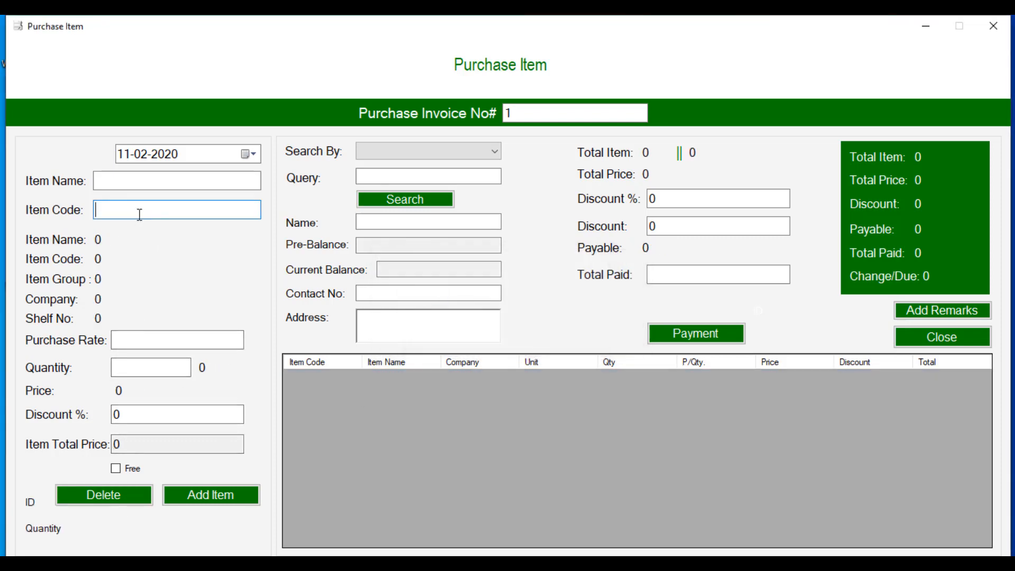
Step: Re-add item code 1 with quantity 10, making the invoice payable 2000
text(1)
key(Return)
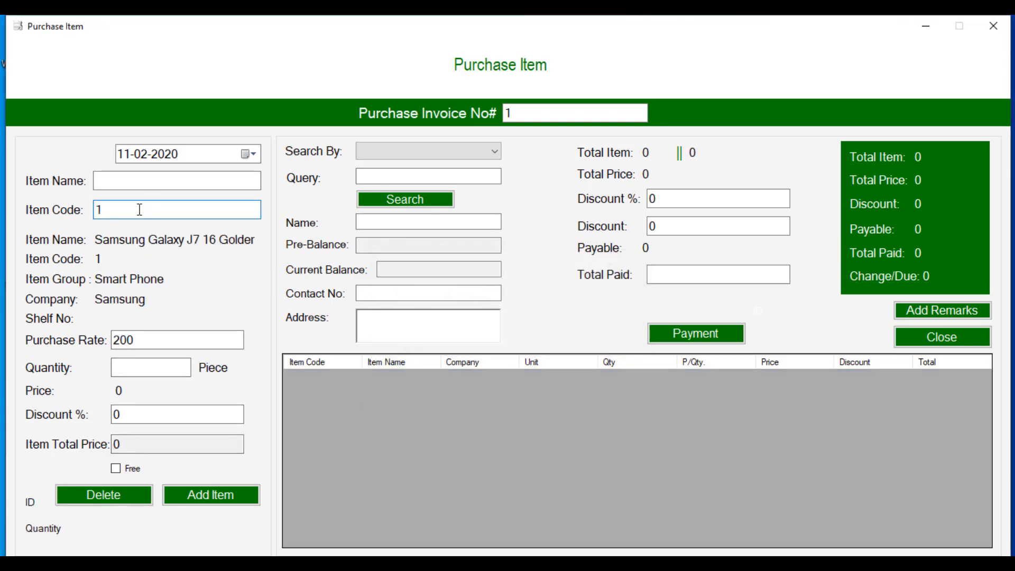
click(129, 364)
text(10)
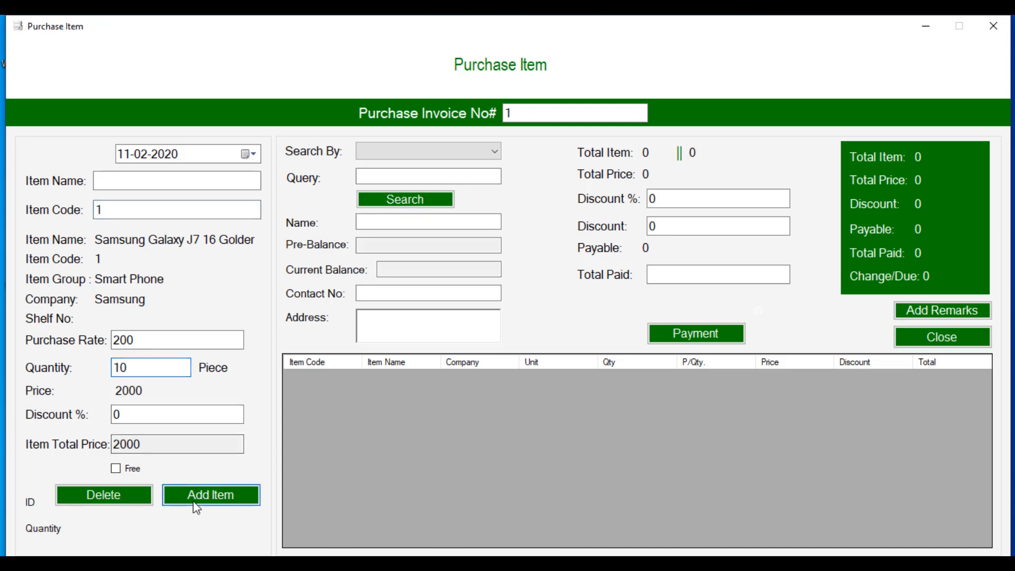
click(194, 497)
click(598, 343)
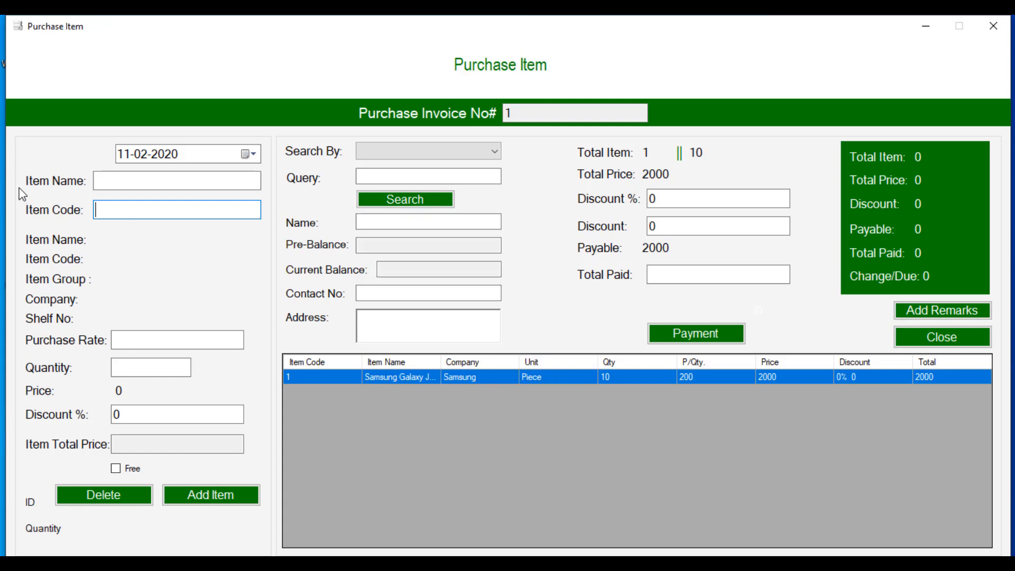
Step: Add 2 Samsung Memory Card 32GB (item code 3) to the invoice as free items
text(3)
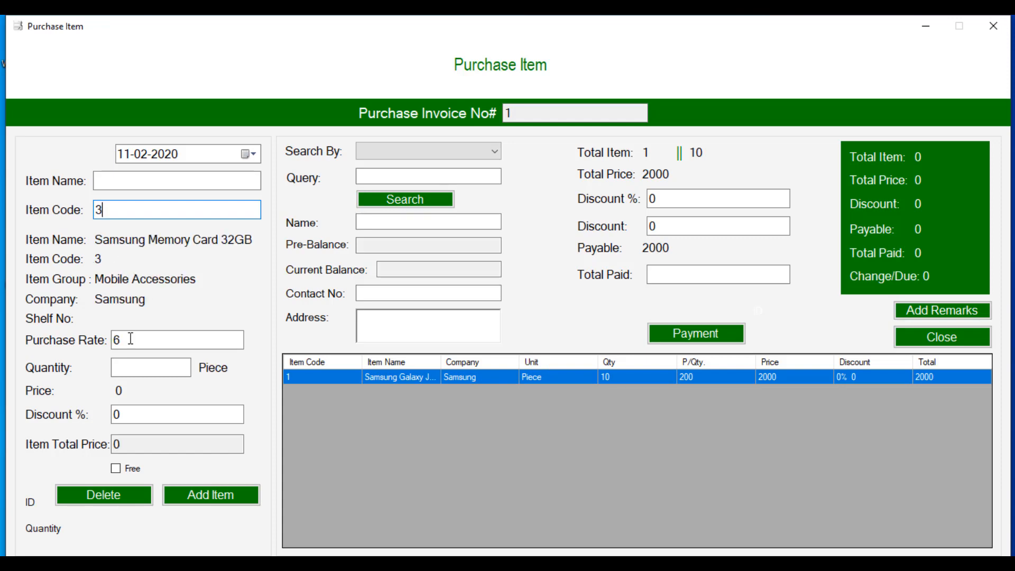
click(130, 367)
text(2)
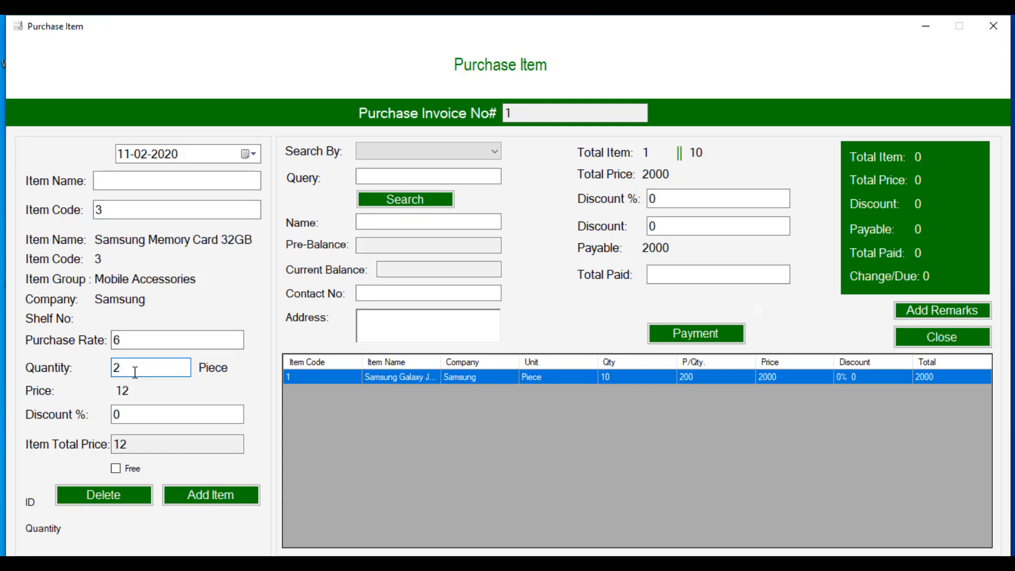
click(116, 468)
click(212, 500)
click(576, 341)
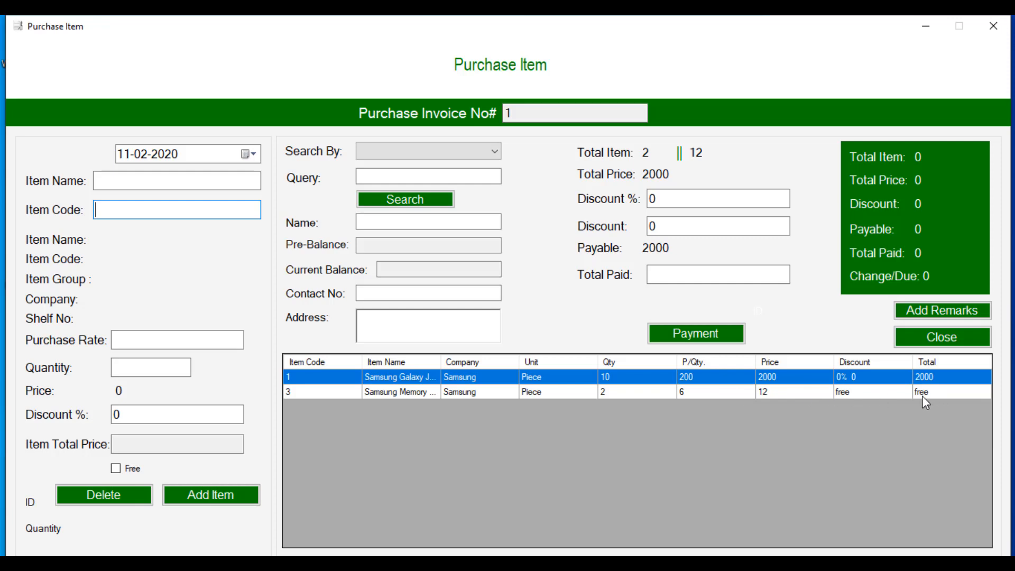
Step: Record a full payment of 2000 and generate the Invoice_Number_E1.pdf invoice
click(690, 273)
text(2000)
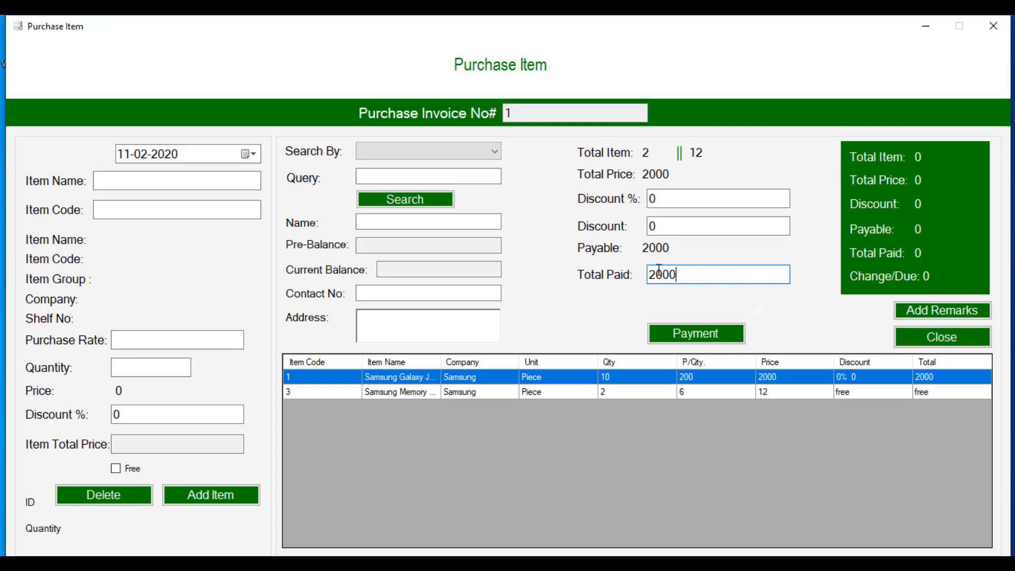
click(673, 331)
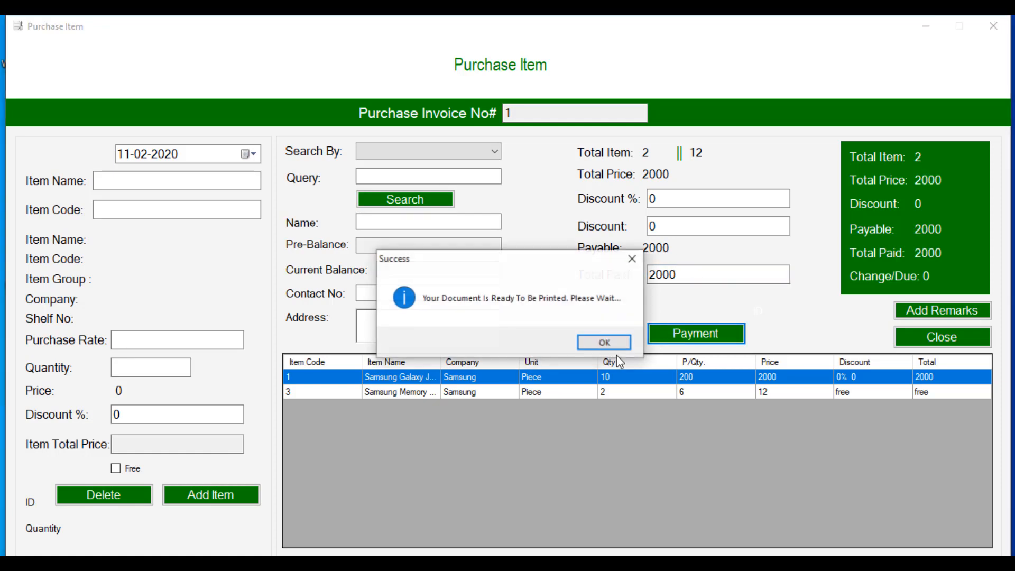
click(605, 343)
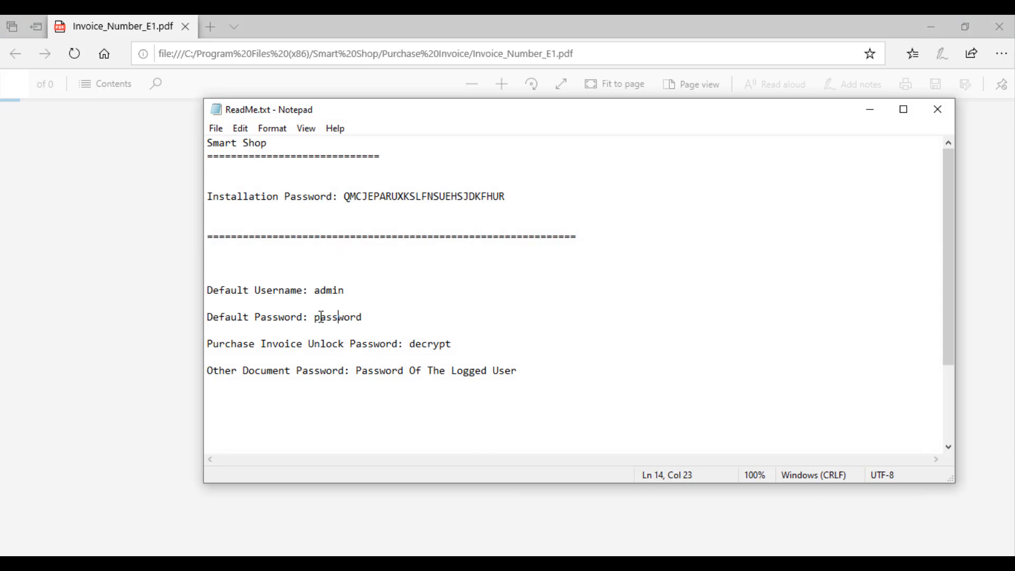
Step: Copy the unlock password from the notes and open Invoice_Number_E1.pdf with it
double_click(424, 345)
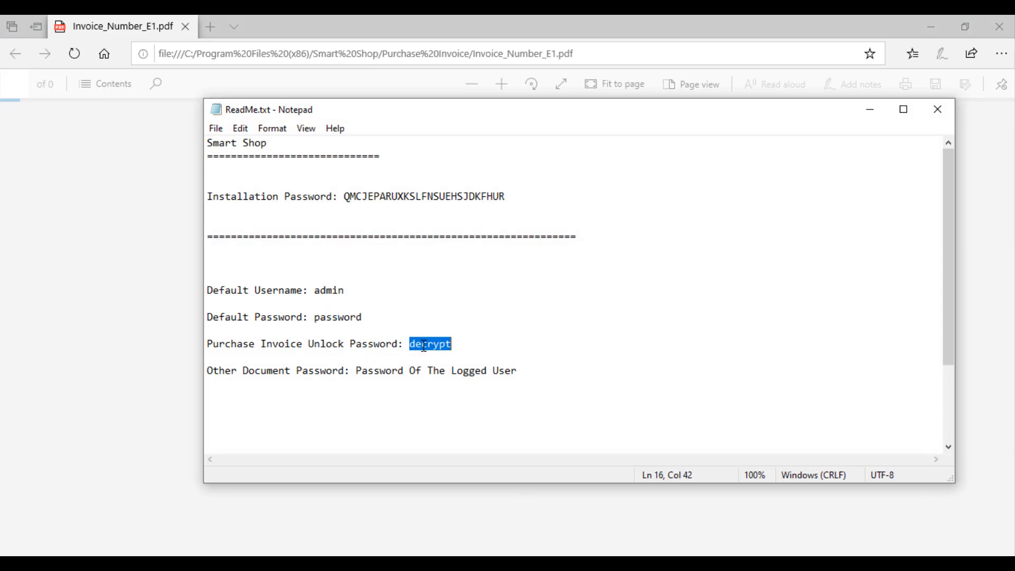
click(870, 109)
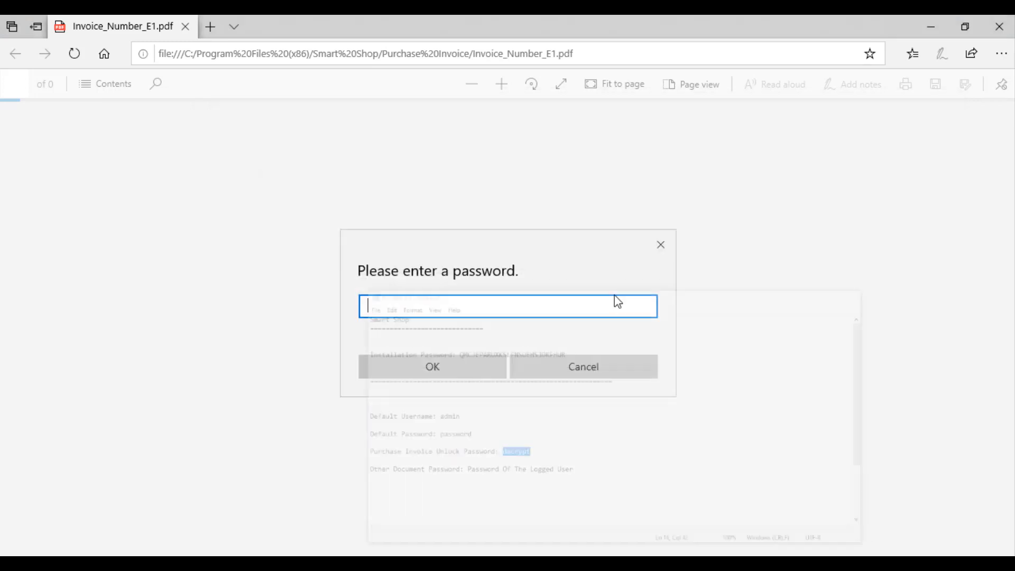
key(ctrl+v)
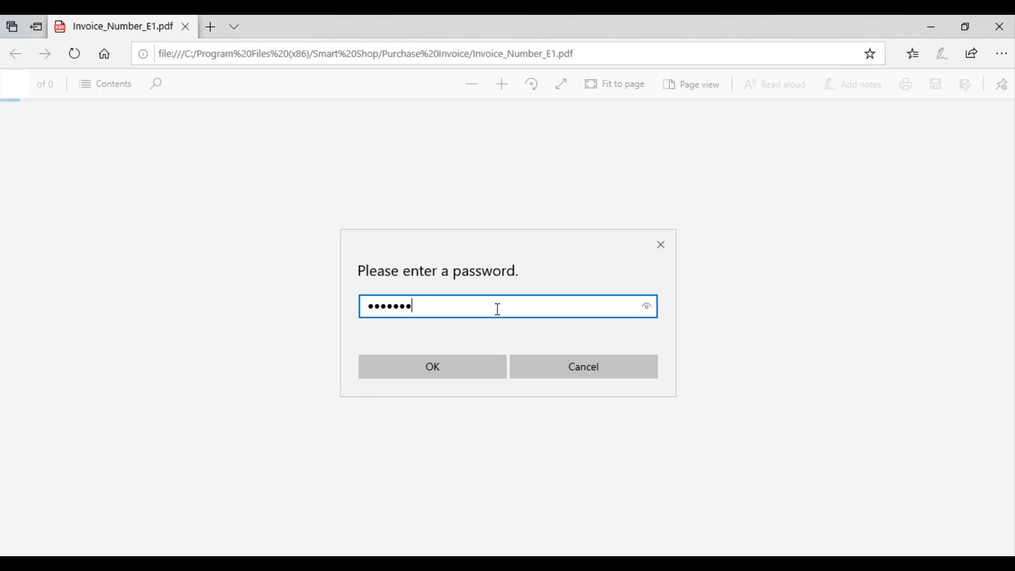
click(436, 363)
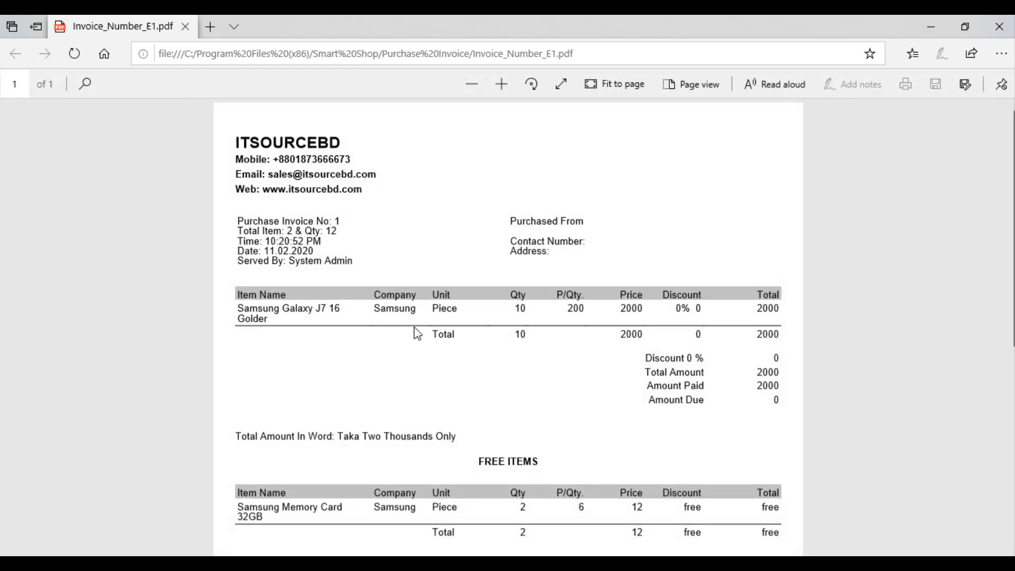
Step: Review the invoice lines showing 2000 paid and 0 due, then close Edge
scroll(404, 312, down, 5)
scroll(397, 328, up, 5)
drag(237, 309, 781, 319)
click(781, 319)
scroll(581, 420, down, 3)
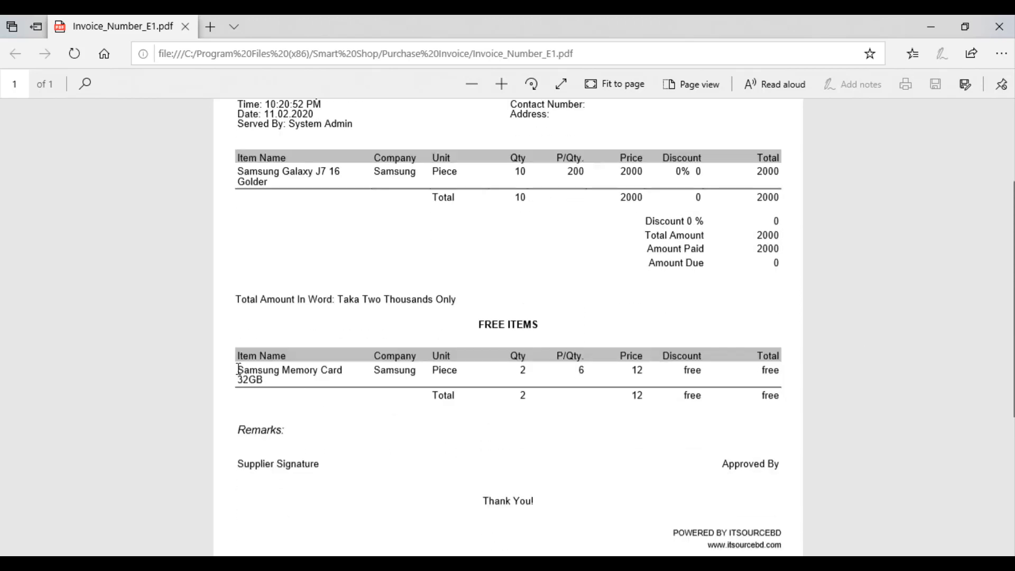
drag(238, 369, 770, 394)
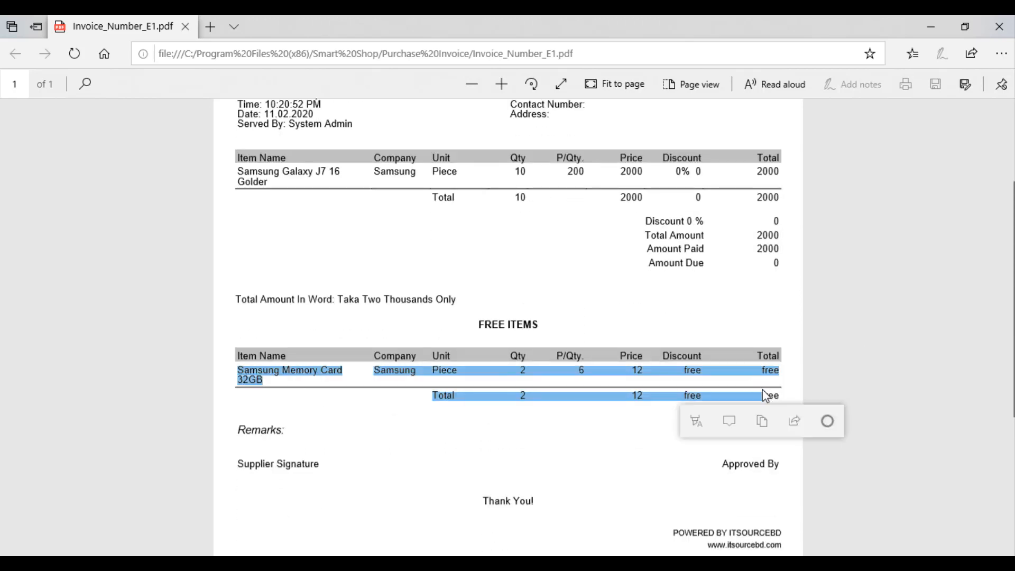
click(599, 442)
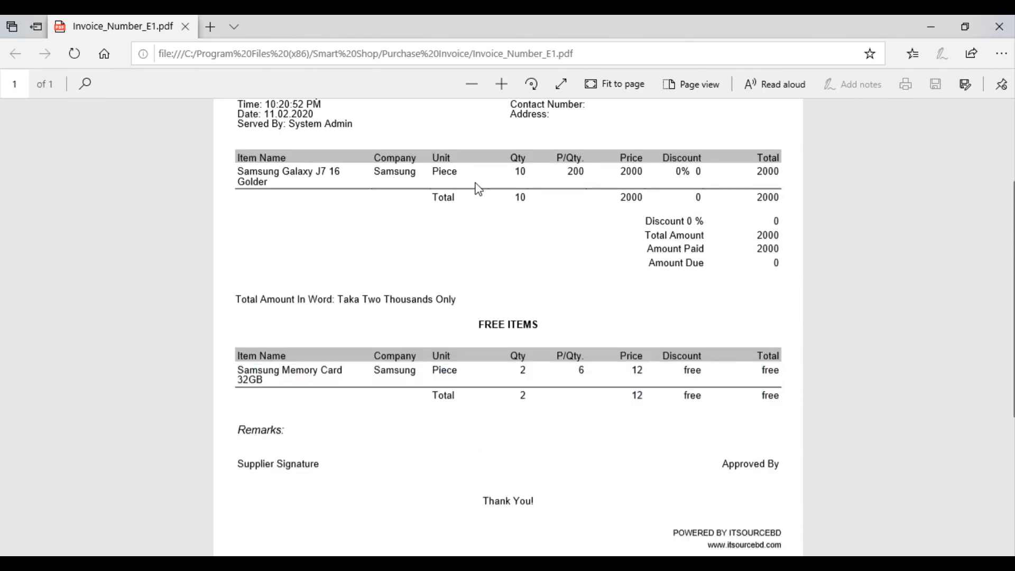
scroll(441, 231, down, 5)
scroll(440, 222, up, 8)
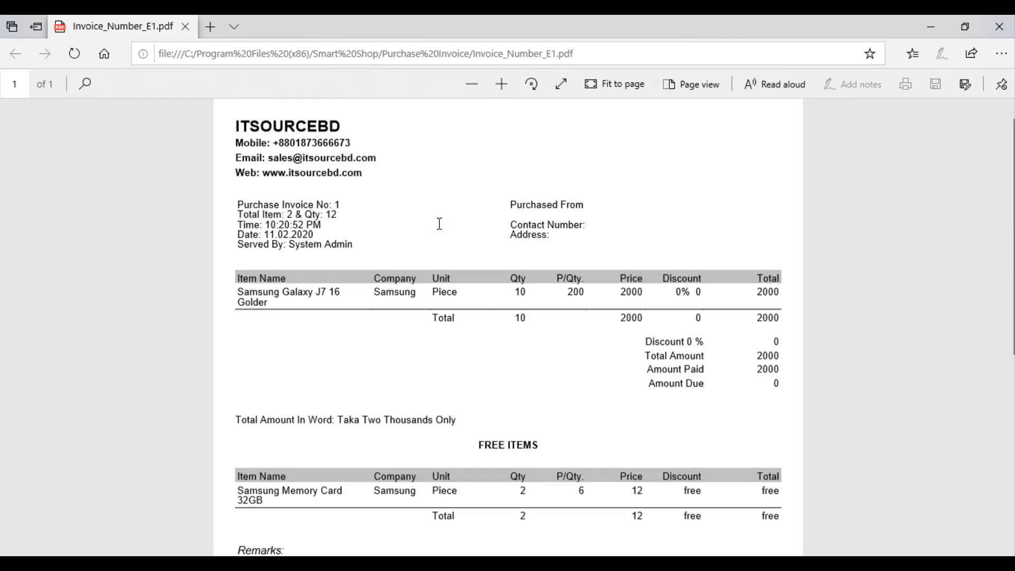
click(999, 27)
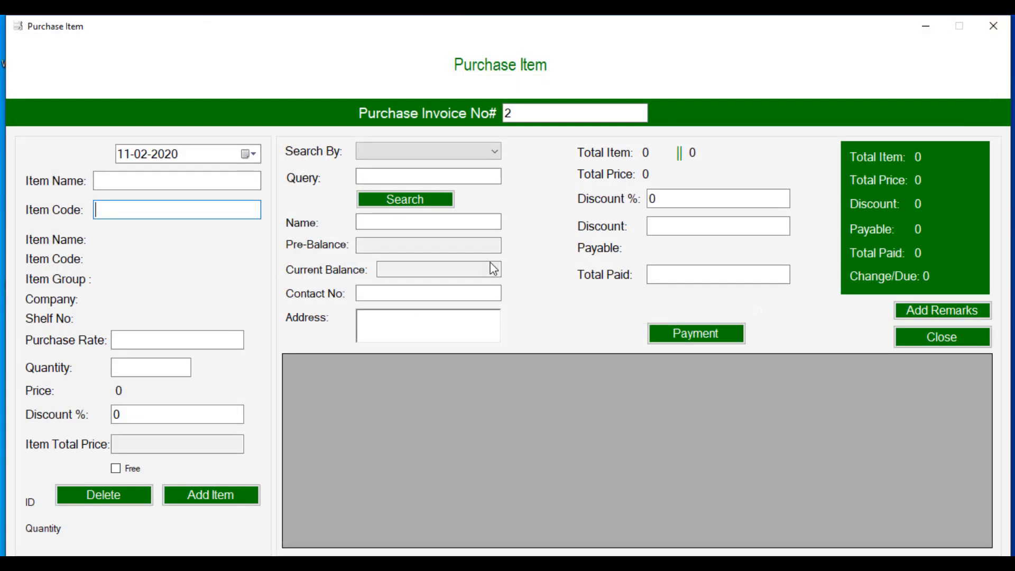
Step: Close the purchase form and list all items in Check Stock
click(918, 343)
click(56, 259)
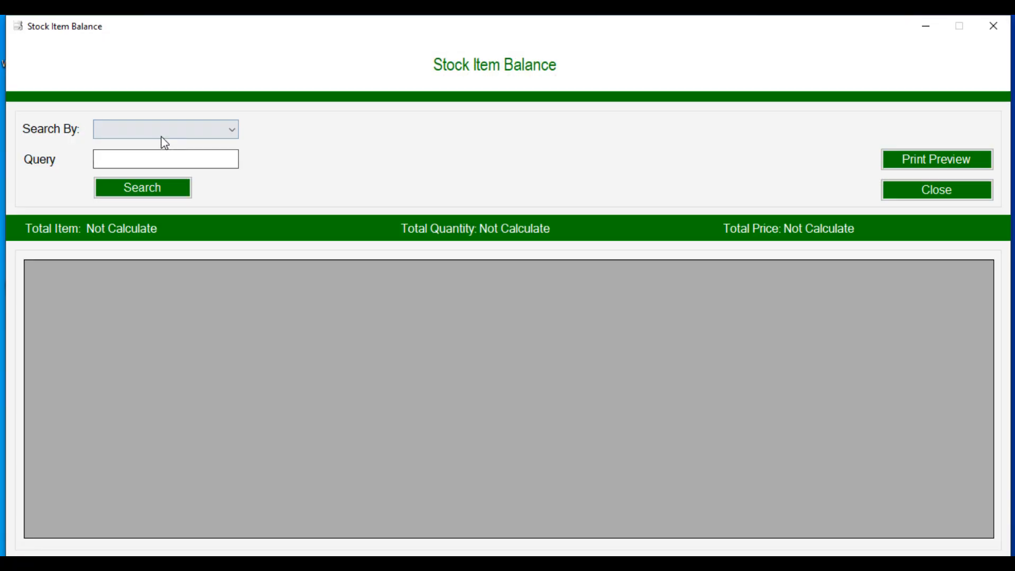
click(160, 132)
click(142, 227)
click(149, 191)
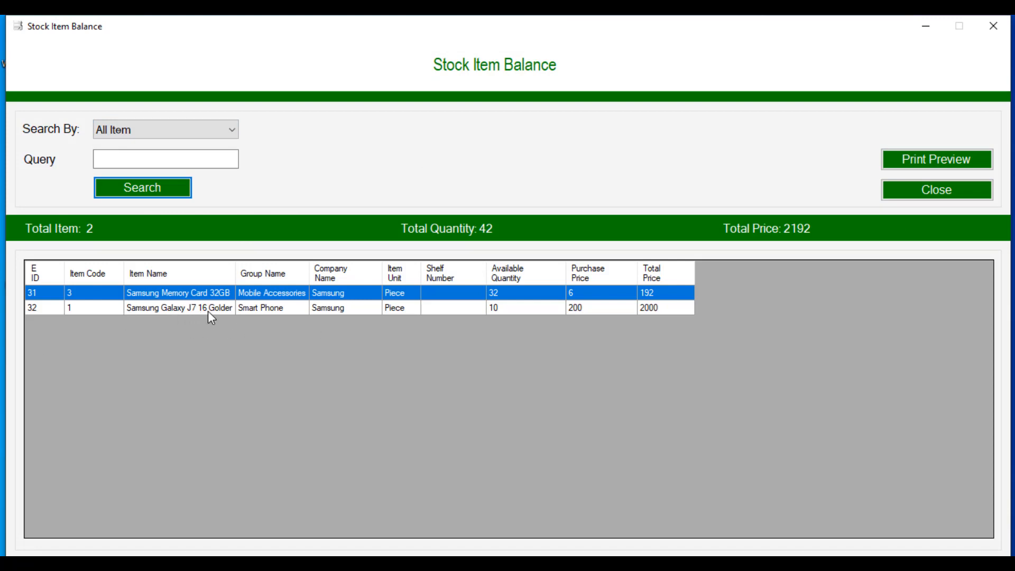
Step: Export the stock balance (42 pieces, total 2192) as a PDF report
click(227, 311)
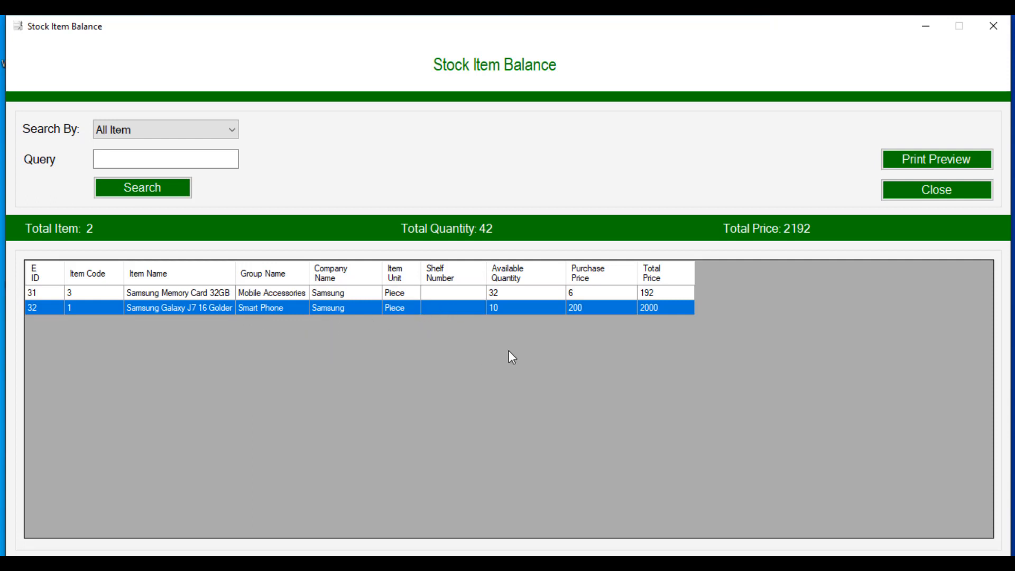
click(915, 168)
click(629, 341)
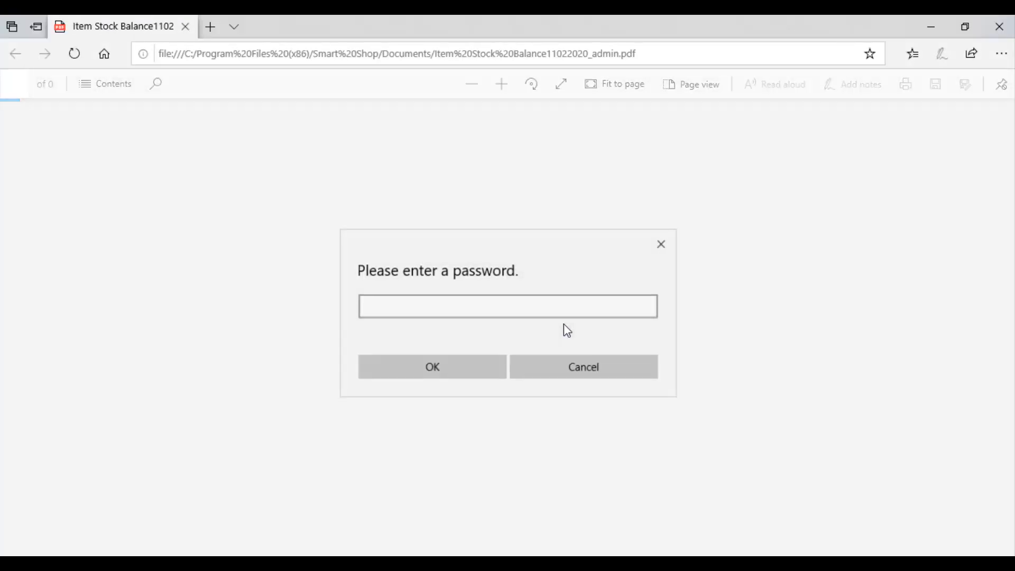
Step: Unlock Item Stock Balance11022020_admin.pdf with its password, view both items, and close it
click(473, 315)
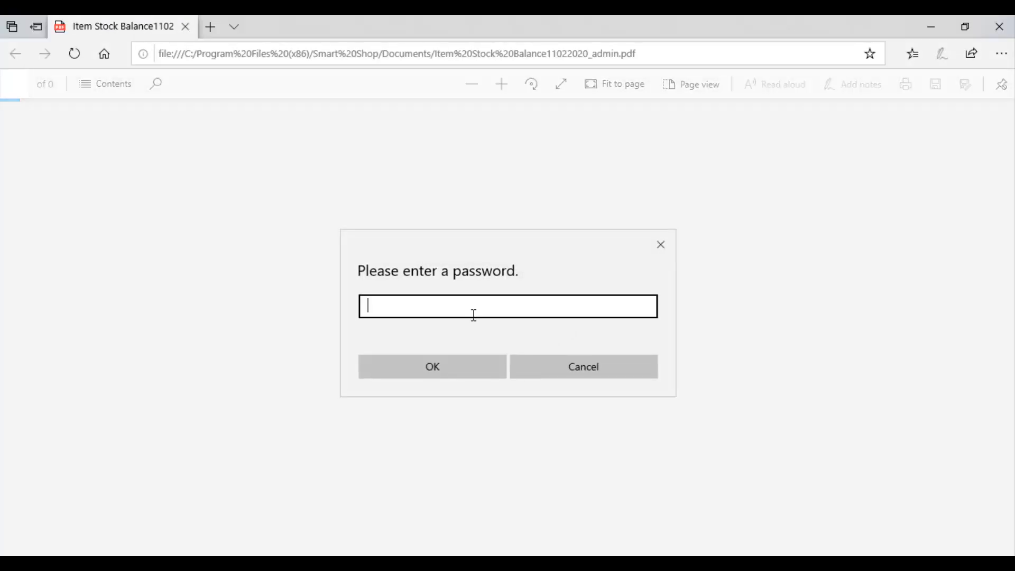
text(••••••••)
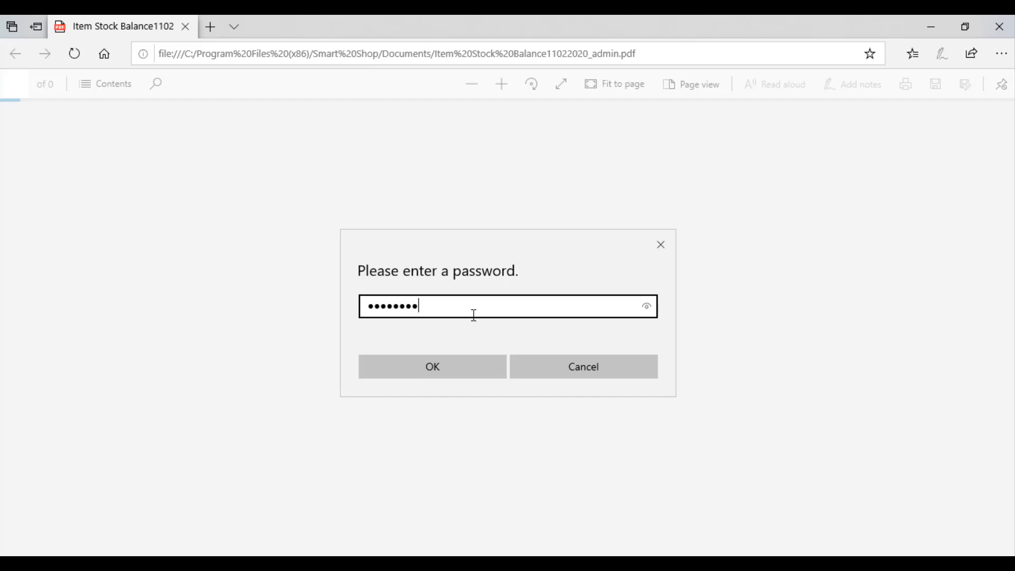
click(436, 369)
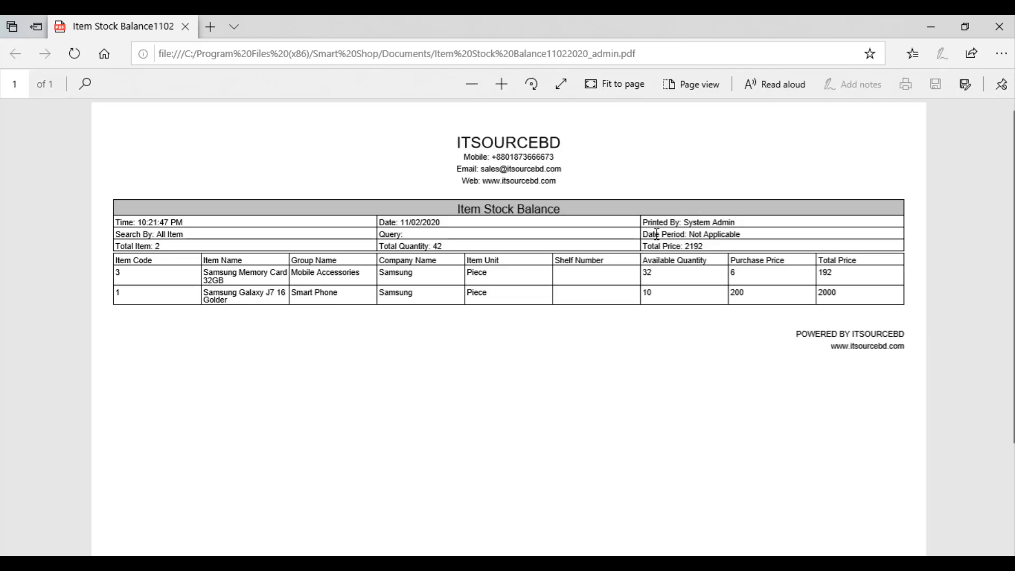
click(1009, 35)
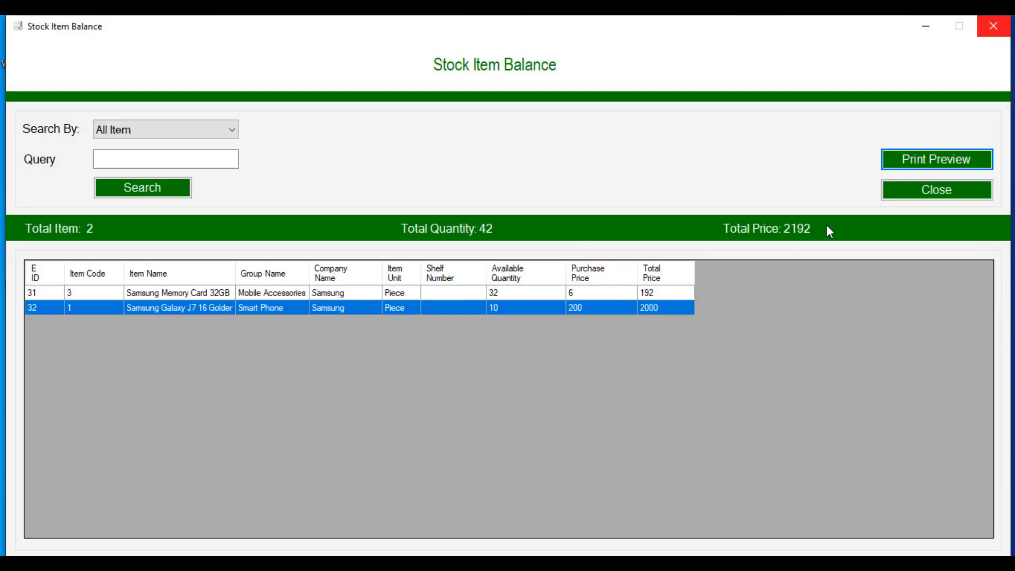
Step: Close Stock Item Balance and go to Accounting > Create/Manage A/C
click(904, 197)
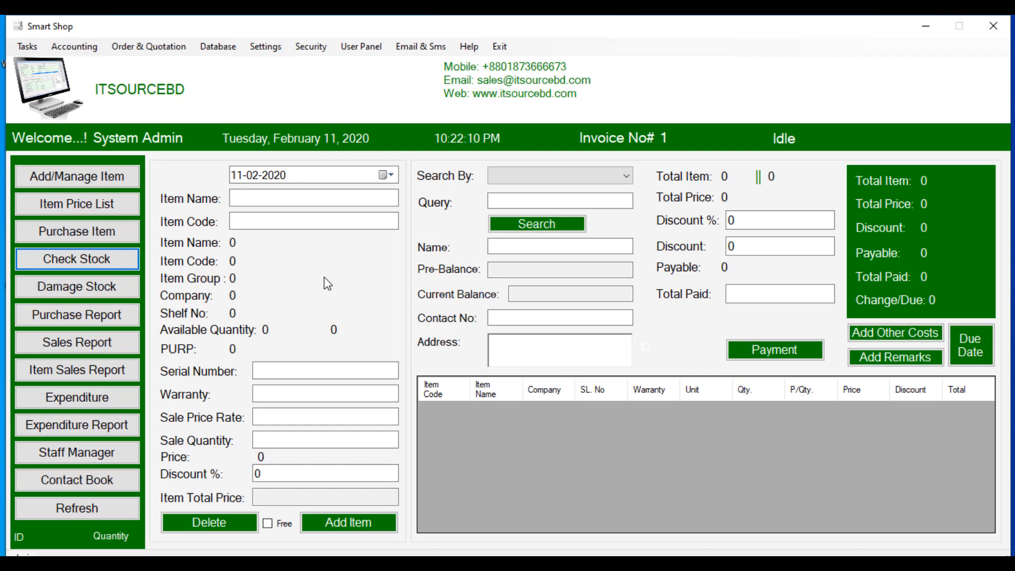
click(64, 47)
click(72, 64)
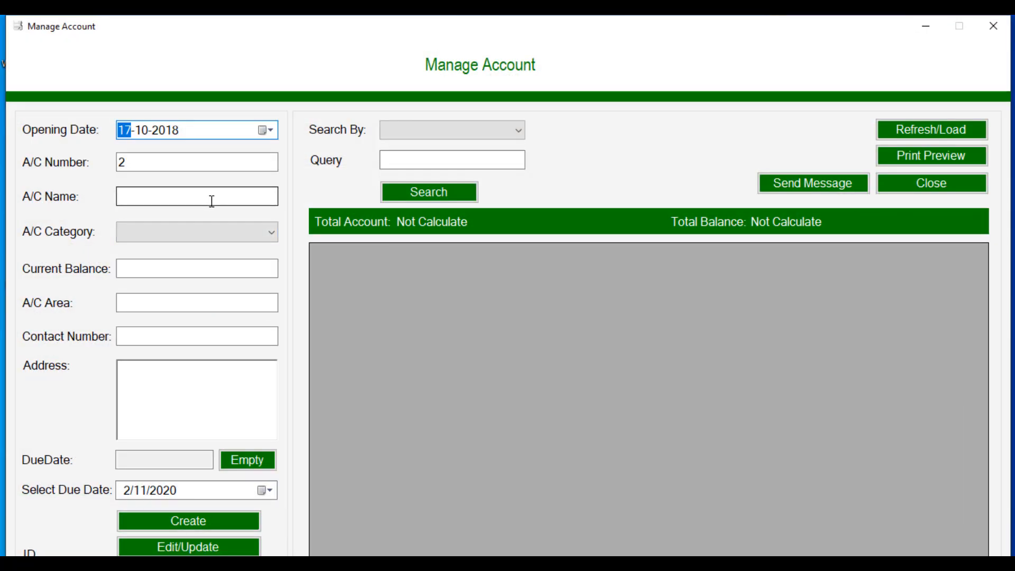
Step: Enter account name 'Start Electronics', category Supplier, and current balance 0
click(212, 201)
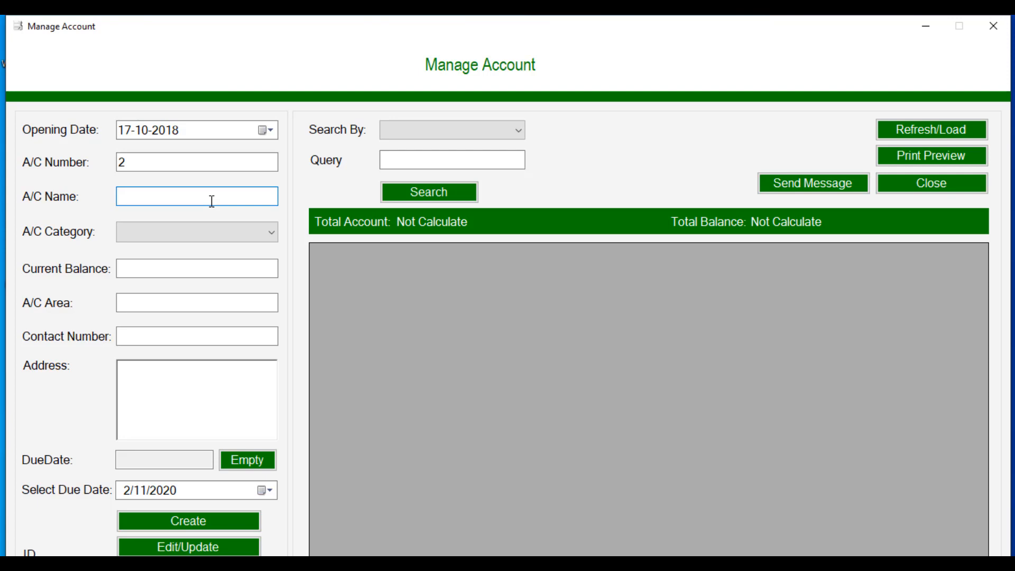
text(Start Electroinics)
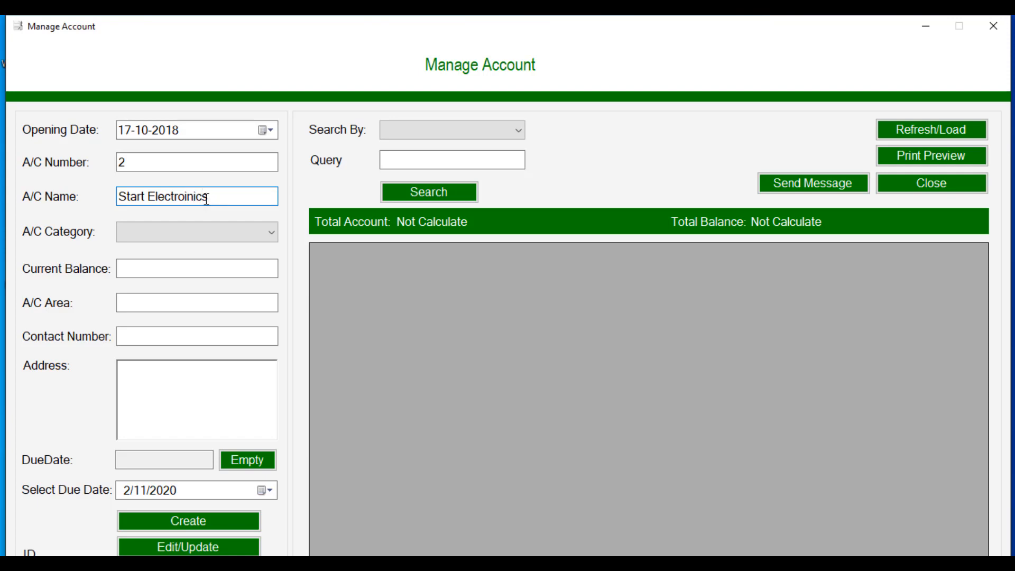
key(BackSpace)
key(BackSpace)
key(BackSpace)
key(BackSpace)
text(nics)
click(222, 240)
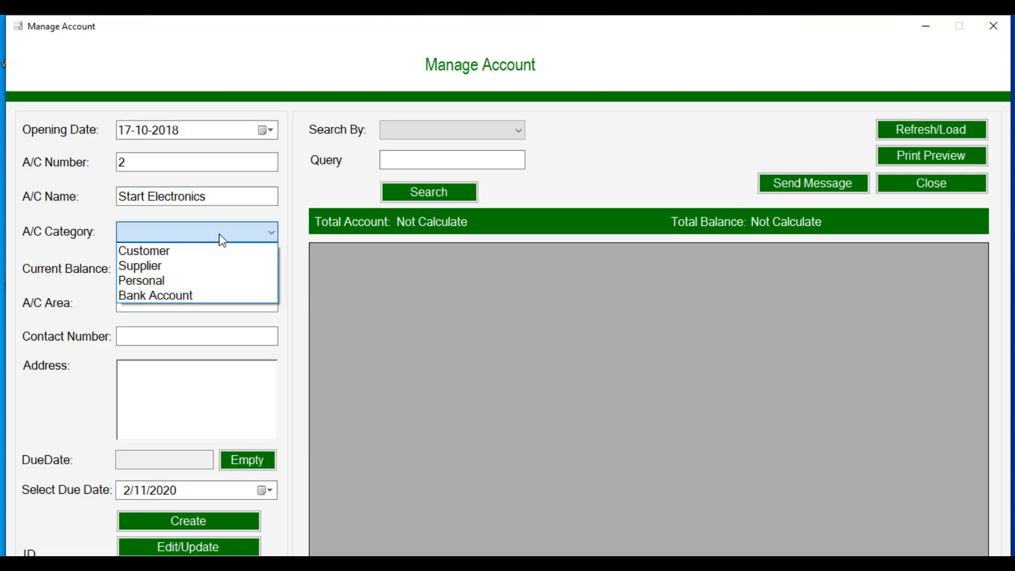
click(200, 274)
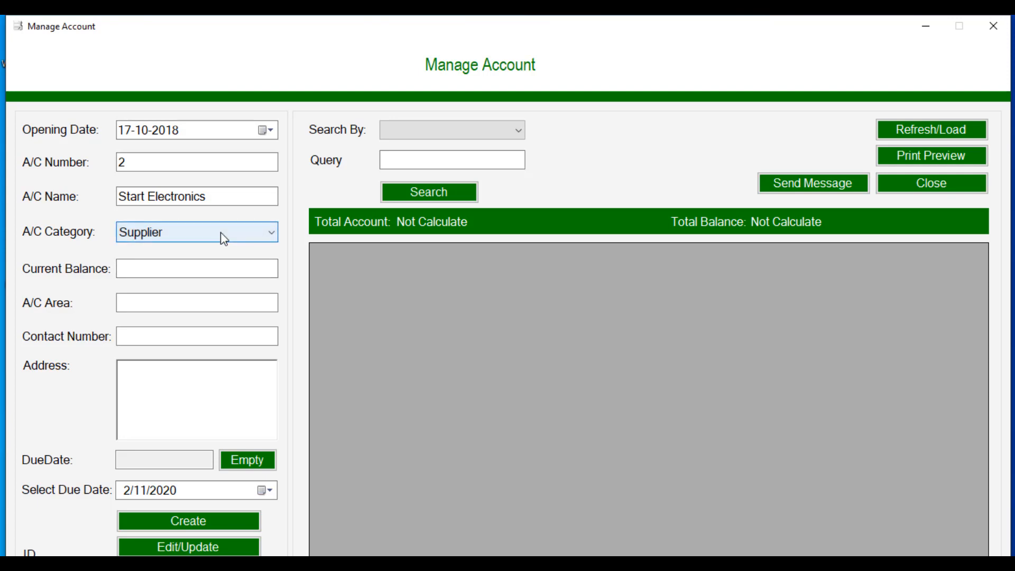
click(200, 269)
text(0)
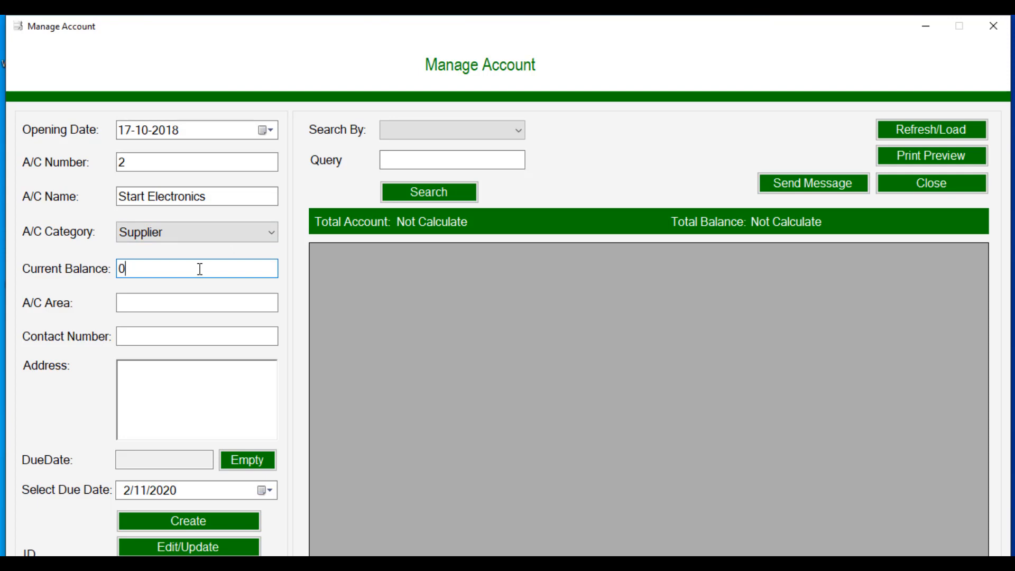
drag(119, 268, 131, 268)
click(131, 268)
Step: Add area NY, the contact number, and address 'Vendor Address', then create the account
click(149, 306)
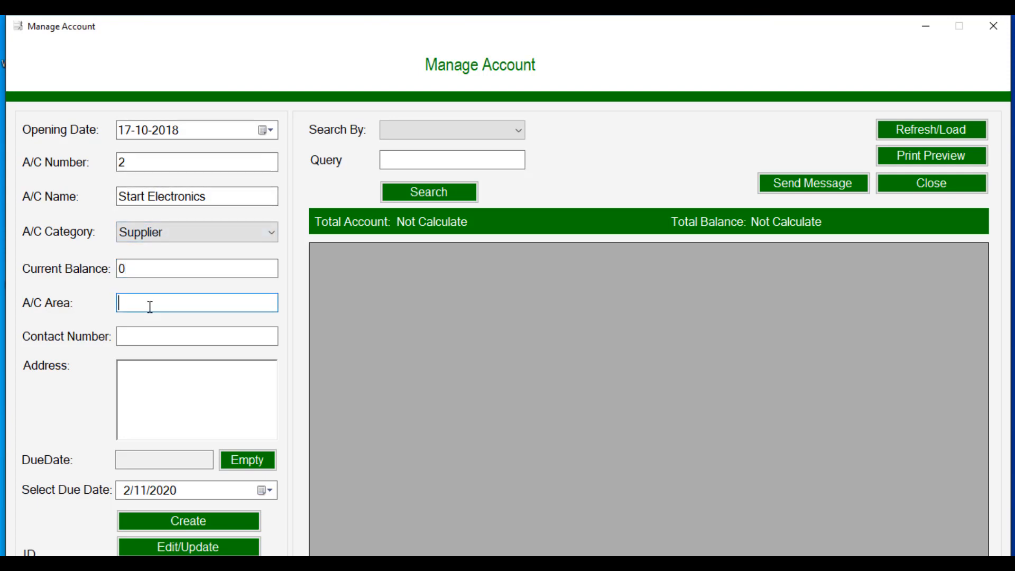
text(NY)
click(148, 335)
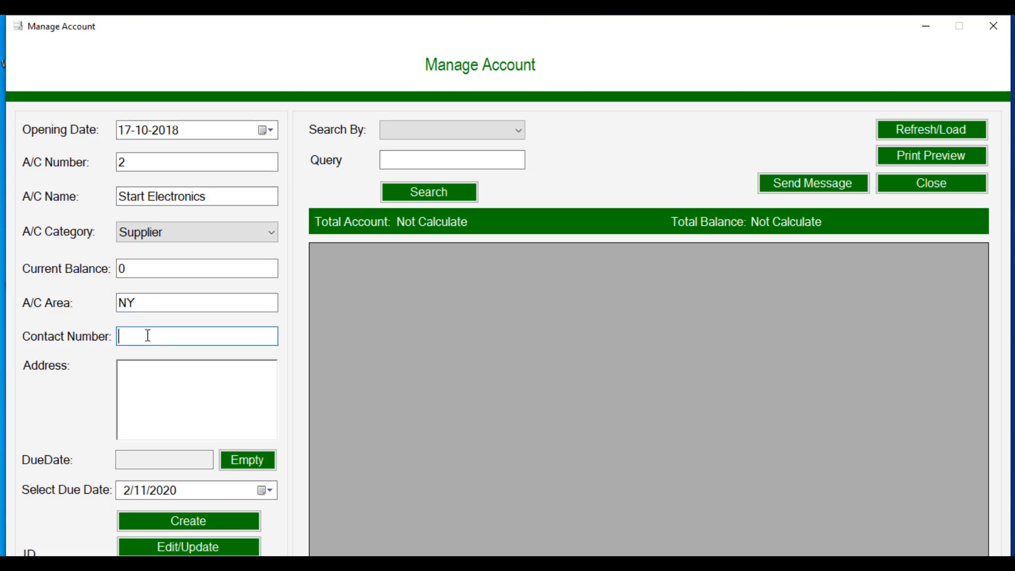
key(End)
click(152, 412)
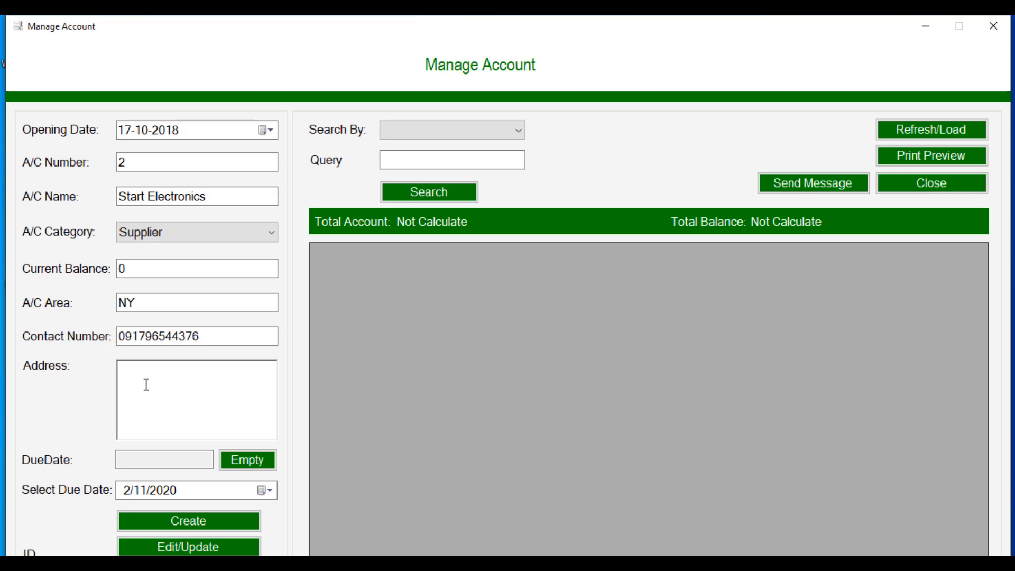
text(Vendor Address)
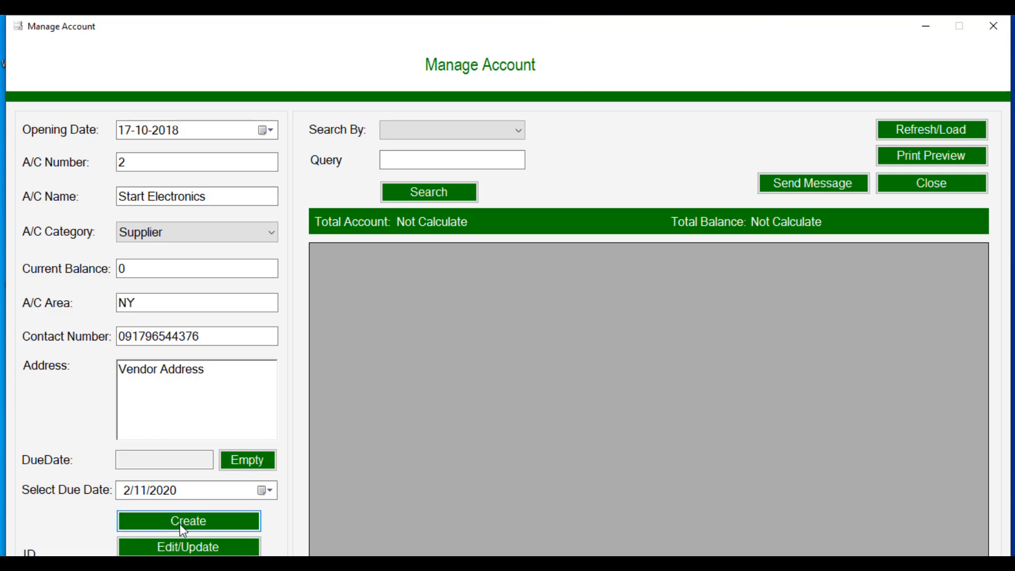
click(194, 525)
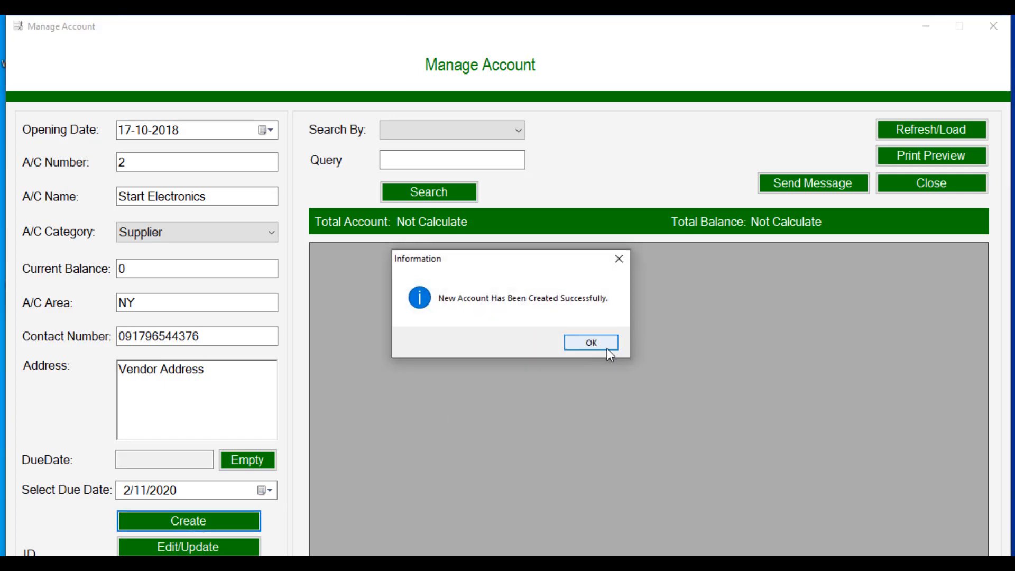
click(608, 347)
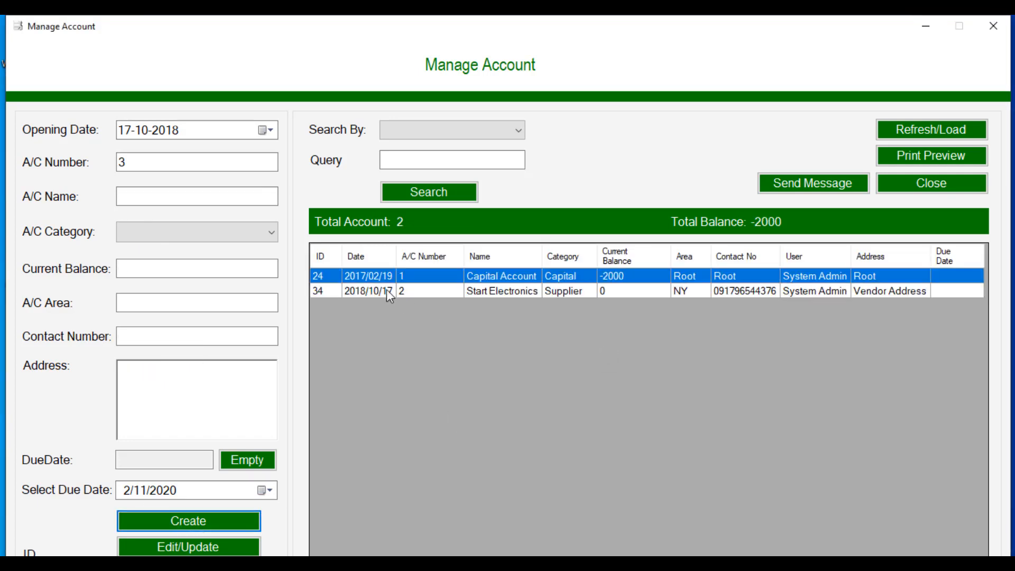
click(508, 291)
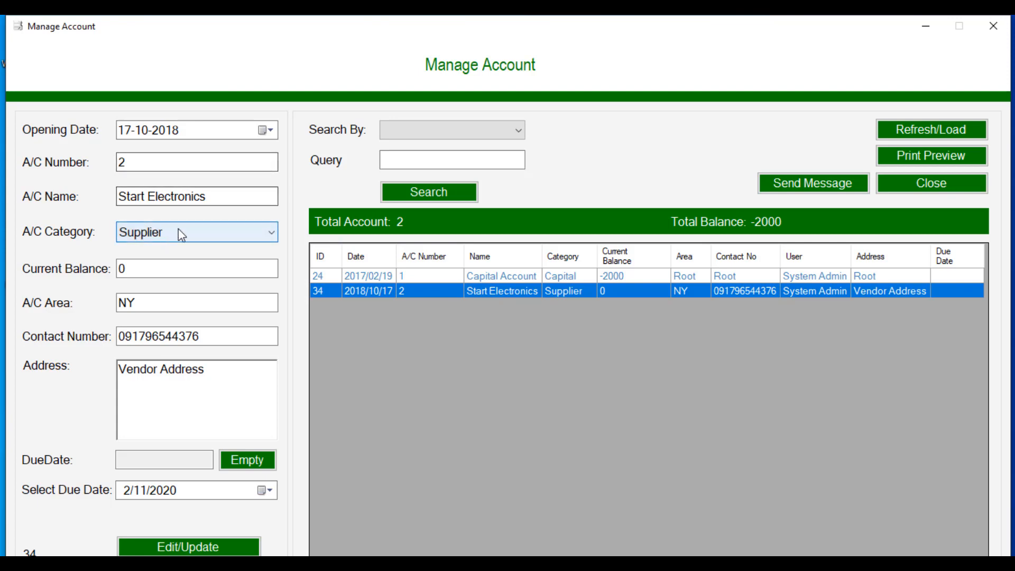
click(158, 550)
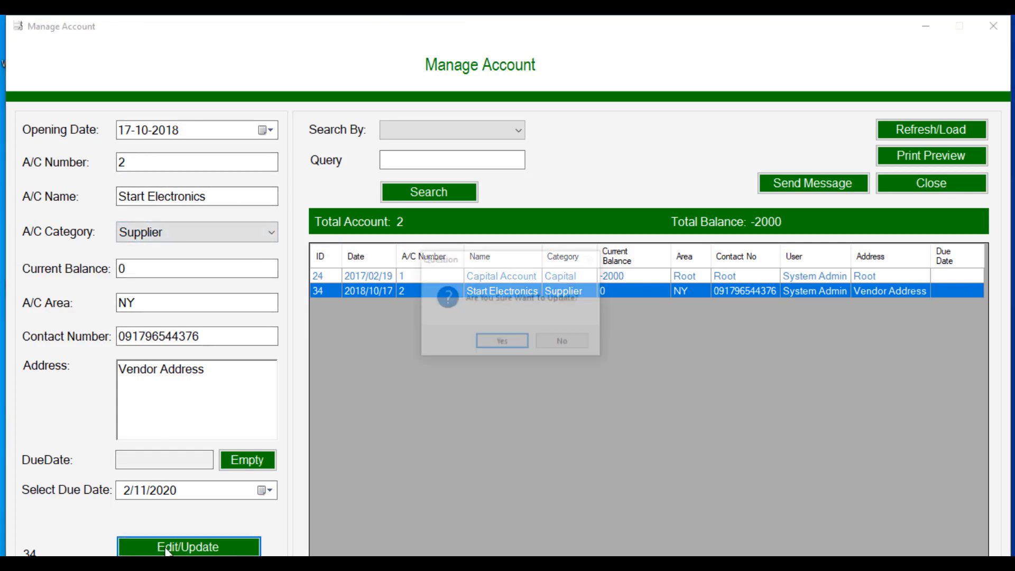
click(501, 344)
click(563, 346)
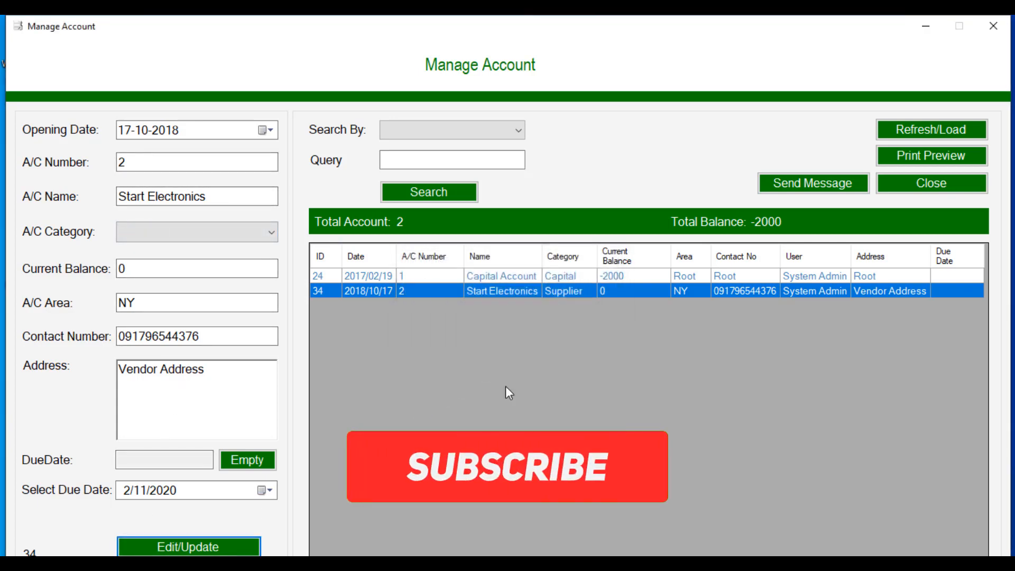
click(188, 199)
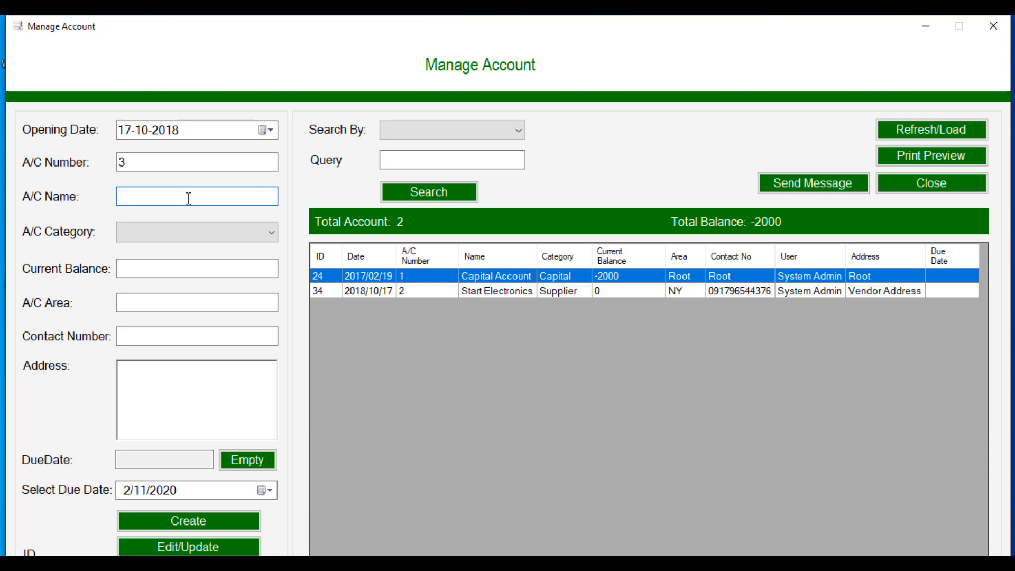
Step: Enter the customer's full name, category Customer, and current balance 0
text(John Doe)
click(199, 238)
click(200, 253)
click(192, 265)
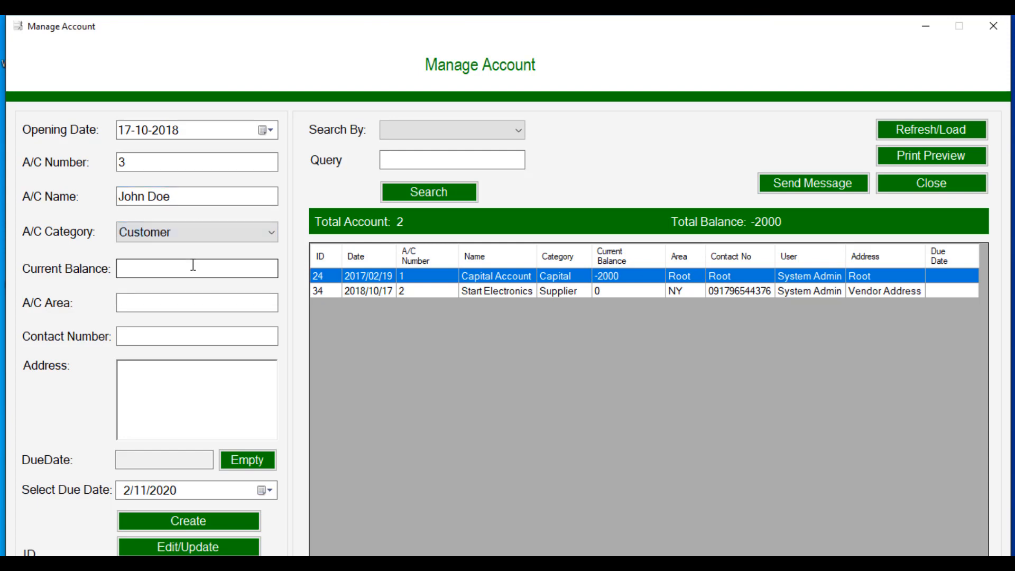
text(0)
Step: Add area NY, the contact number, and address 'Customer Address', then create account 3
click(194, 304)
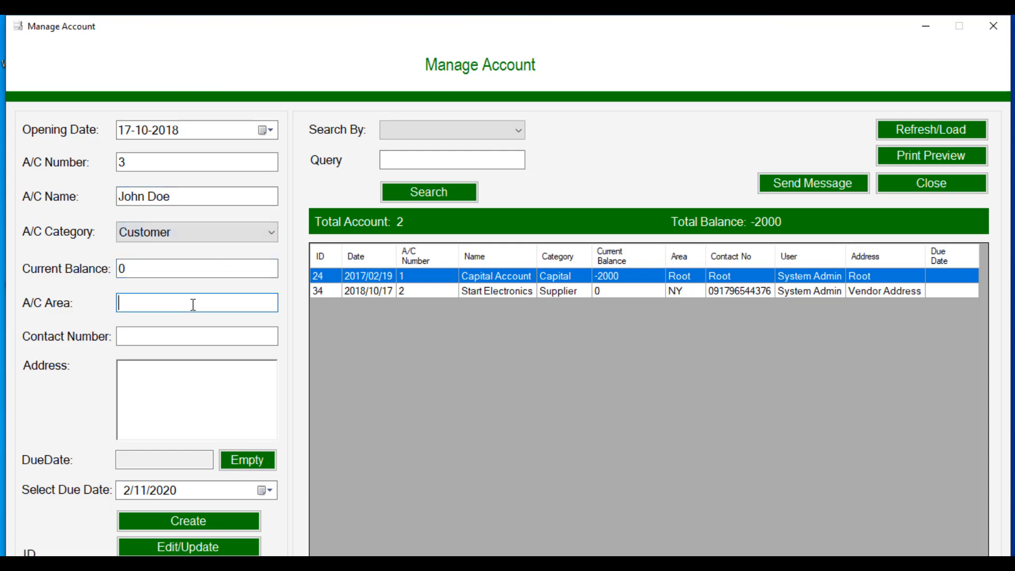
text(NY)
click(180, 336)
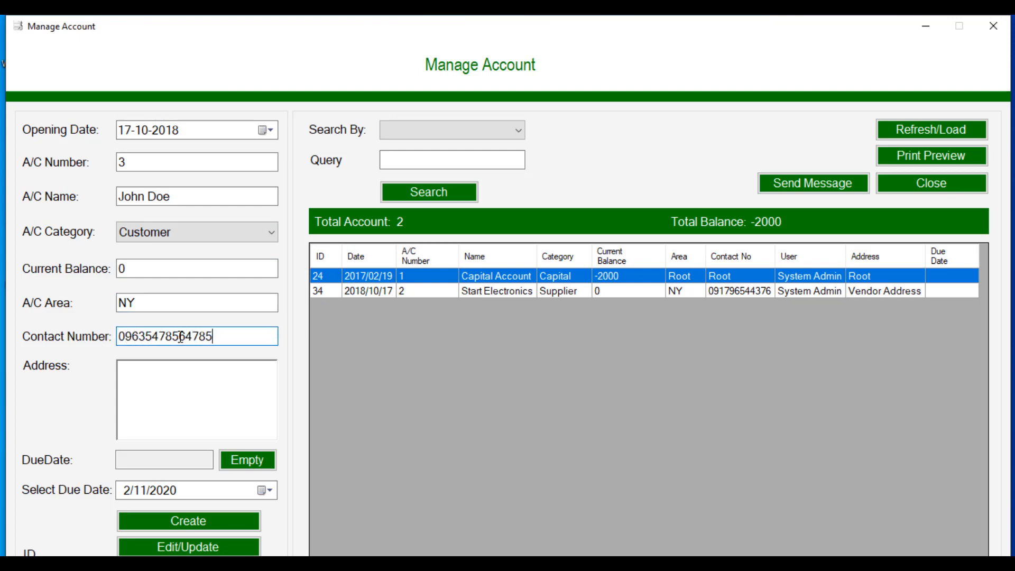
click(181, 399)
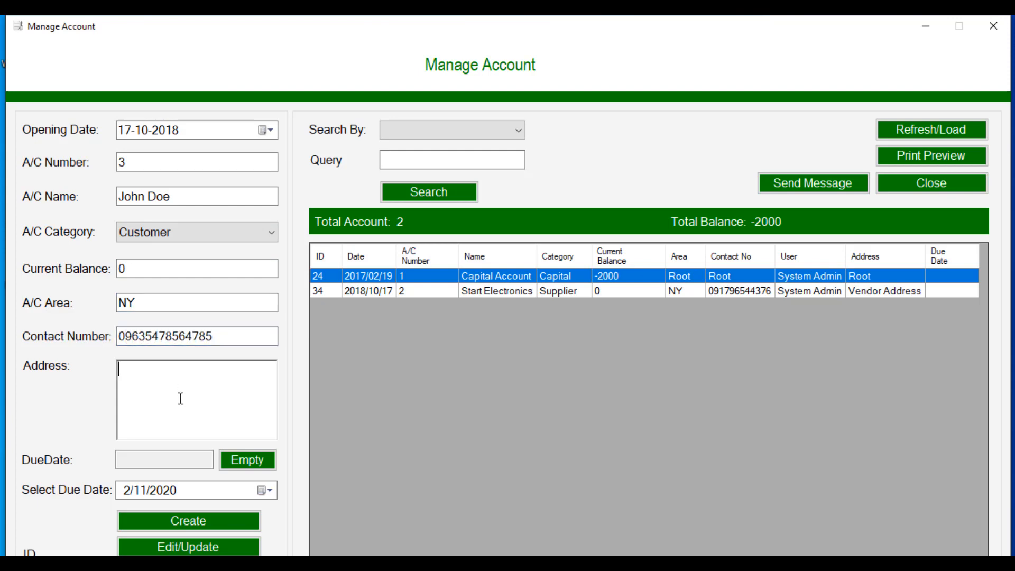
text(Customer Address)
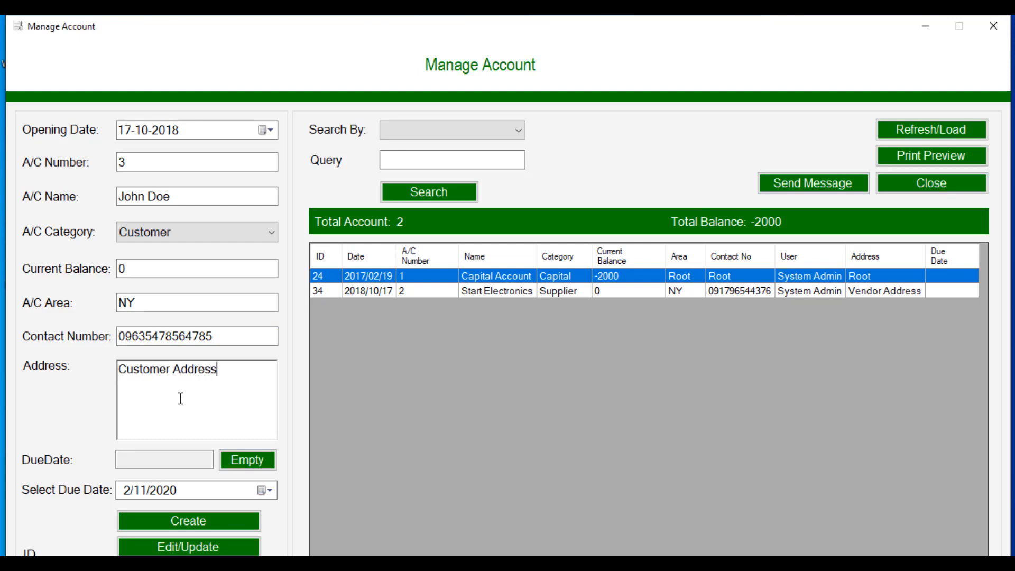
click(170, 519)
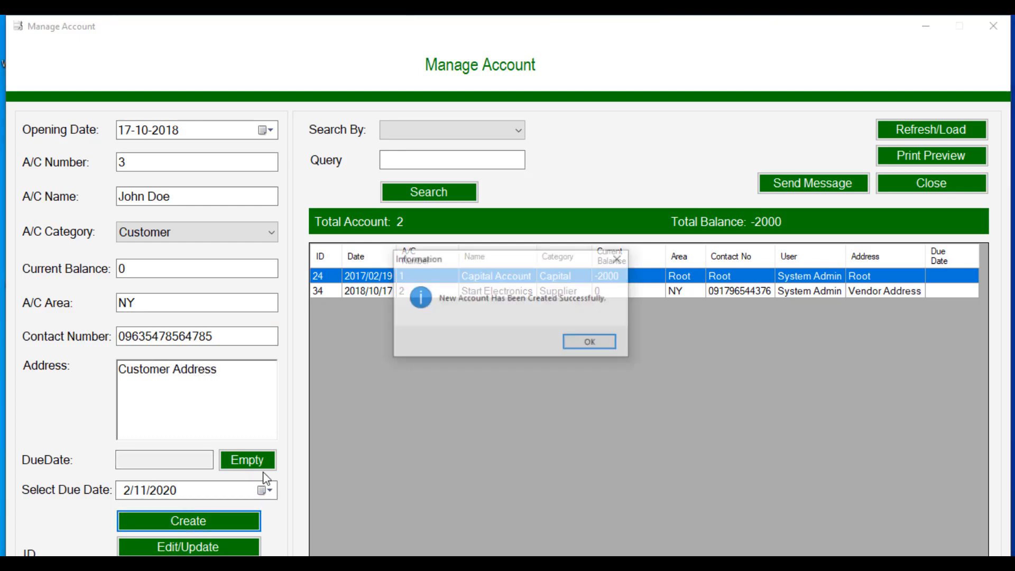
click(589, 342)
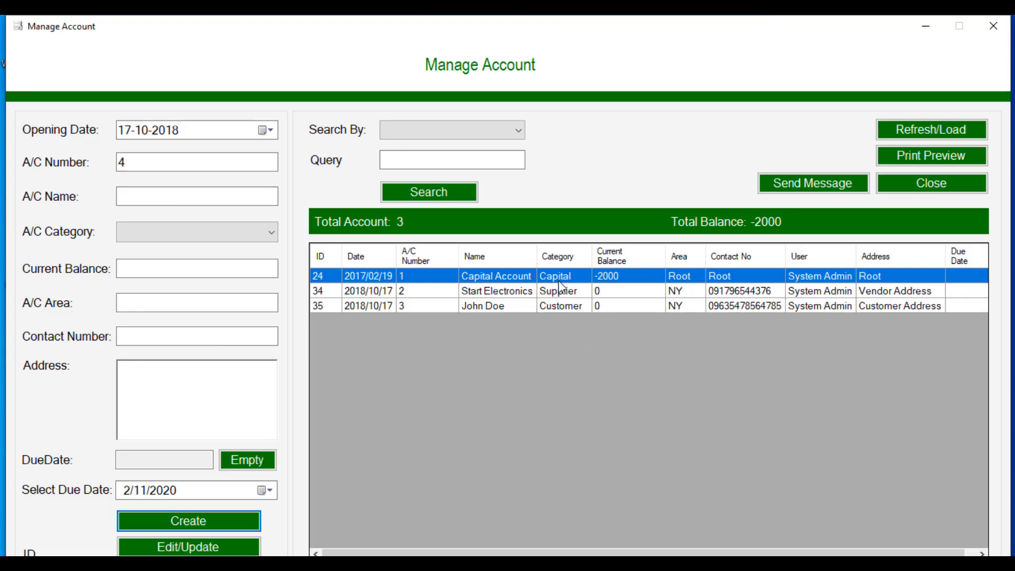
Step: Close the account manager and reopen it via Accounting > Create/Manage A/C
click(632, 280)
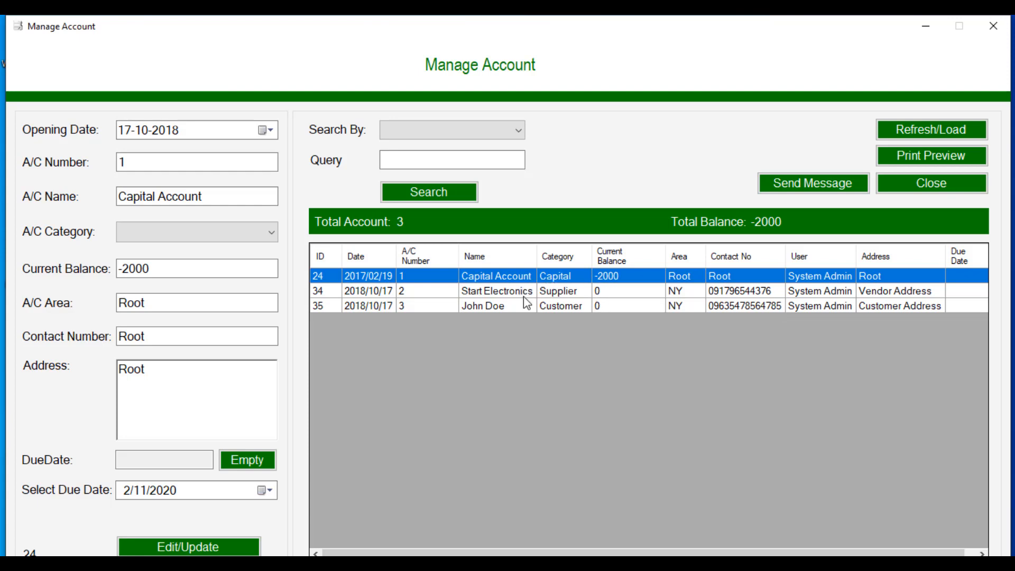
click(900, 193)
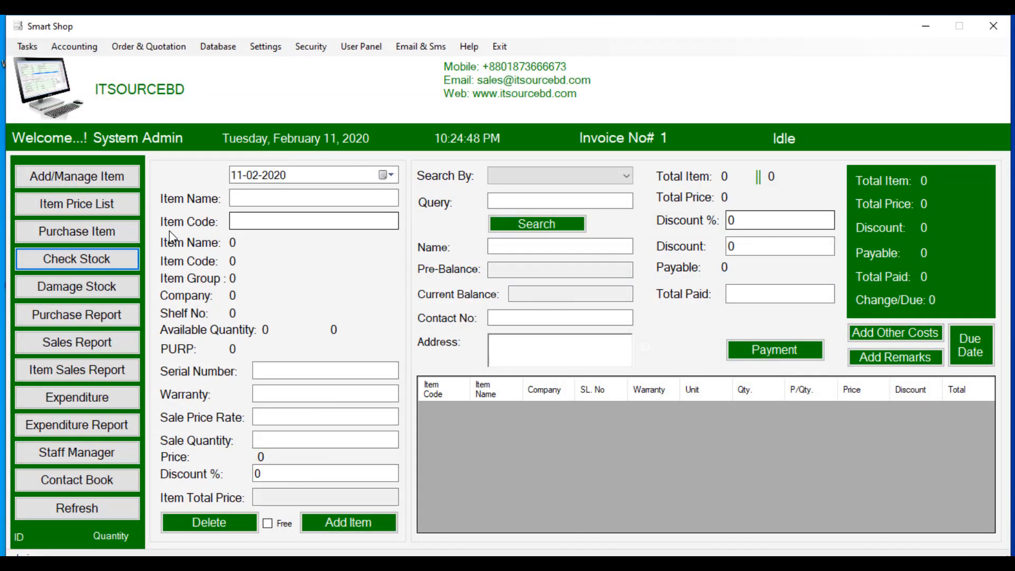
click(62, 48)
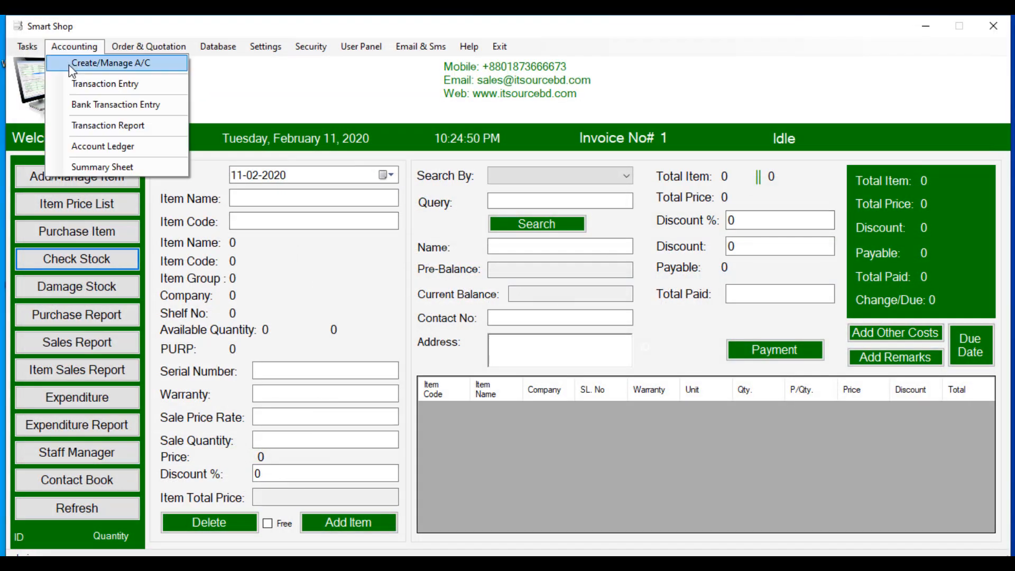
click(72, 64)
Step: Reload all three accounts and generate the Account Report11022020.pdf report
click(448, 133)
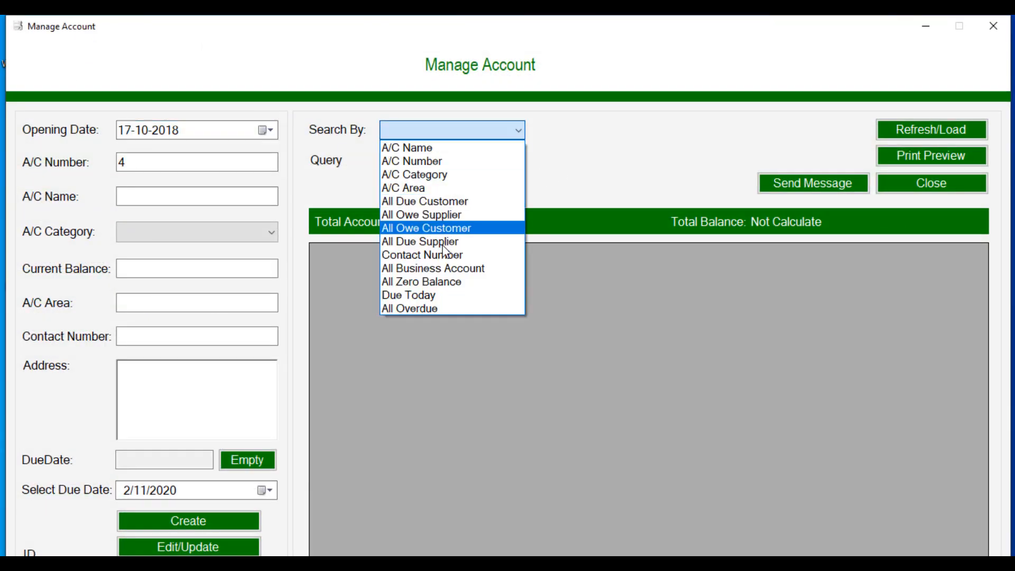
click(667, 147)
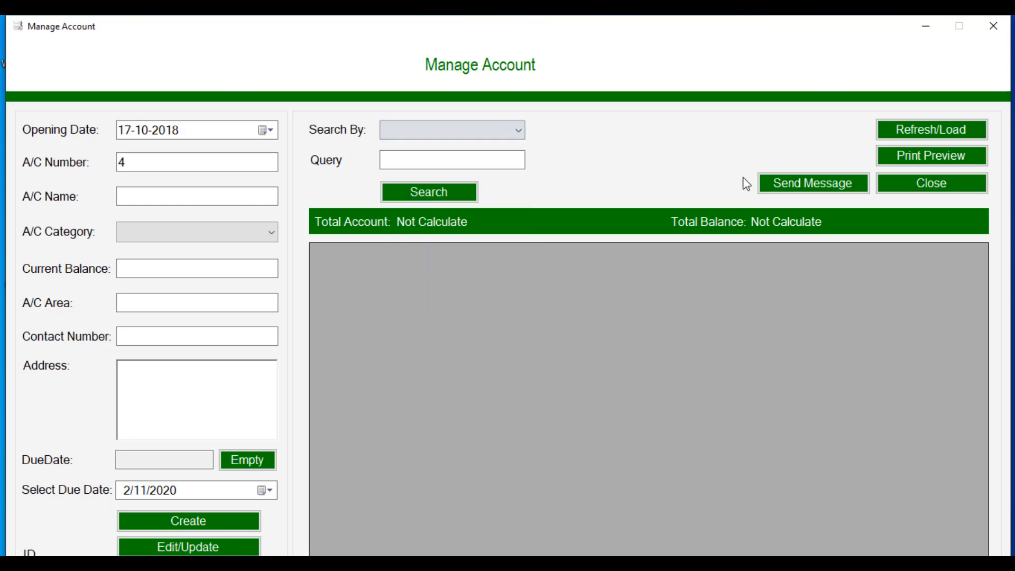
click(903, 130)
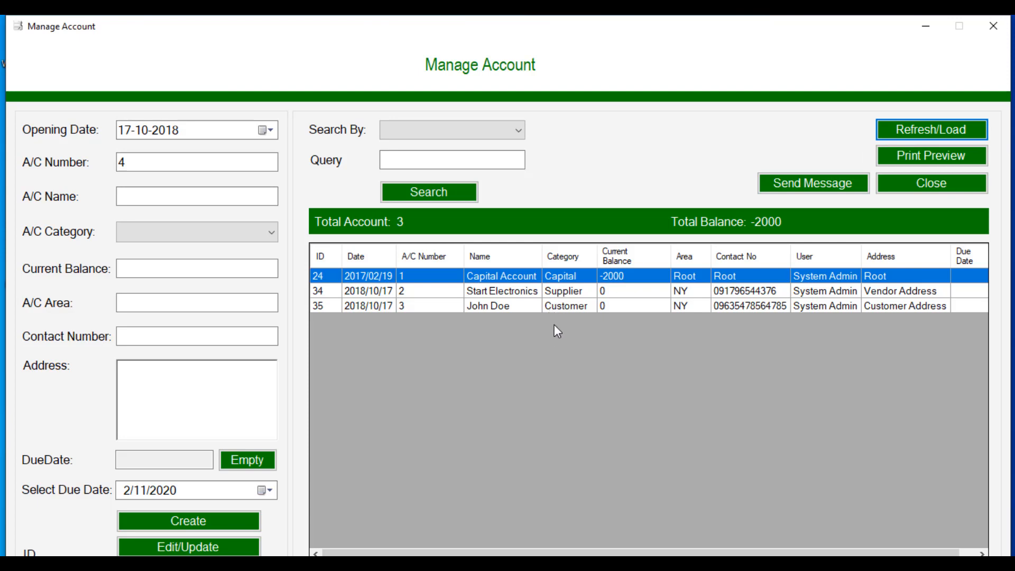
click(897, 153)
click(603, 341)
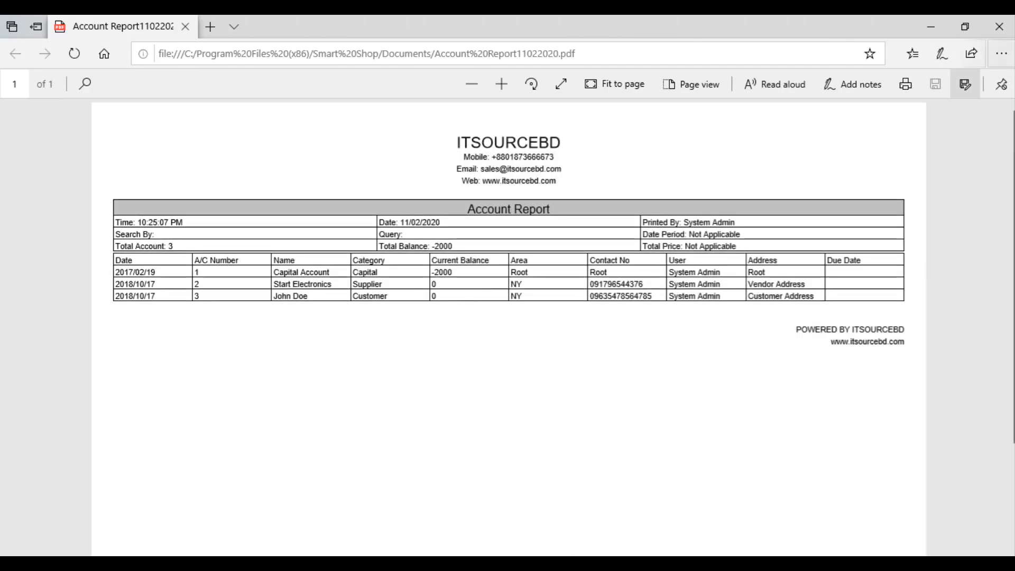
Step: Close the Account Report PDF and open the Search By list in Manage Account
click(1004, 29)
click(491, 131)
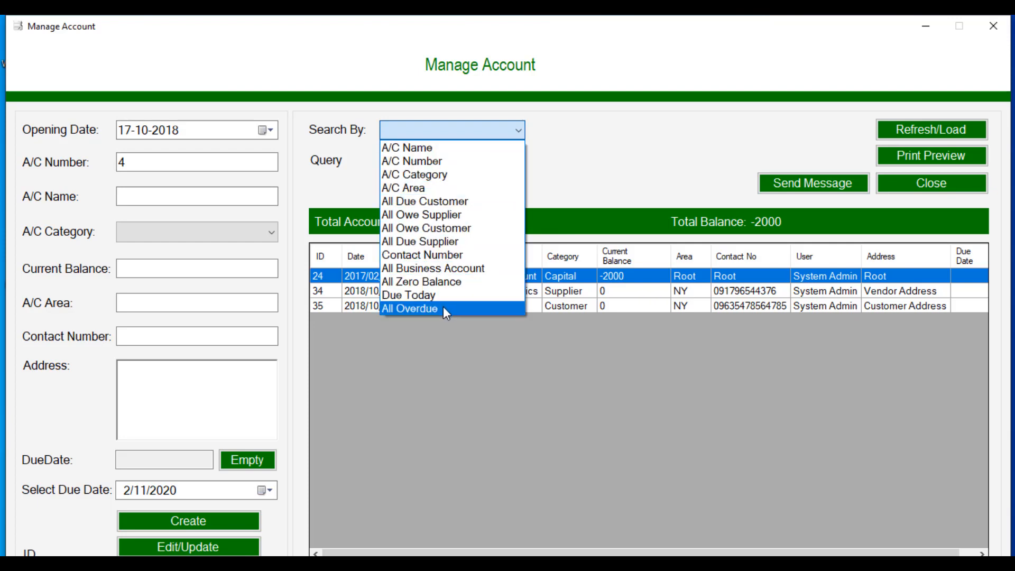
Step: Close the account manager and start a new purchase invoice
click(590, 161)
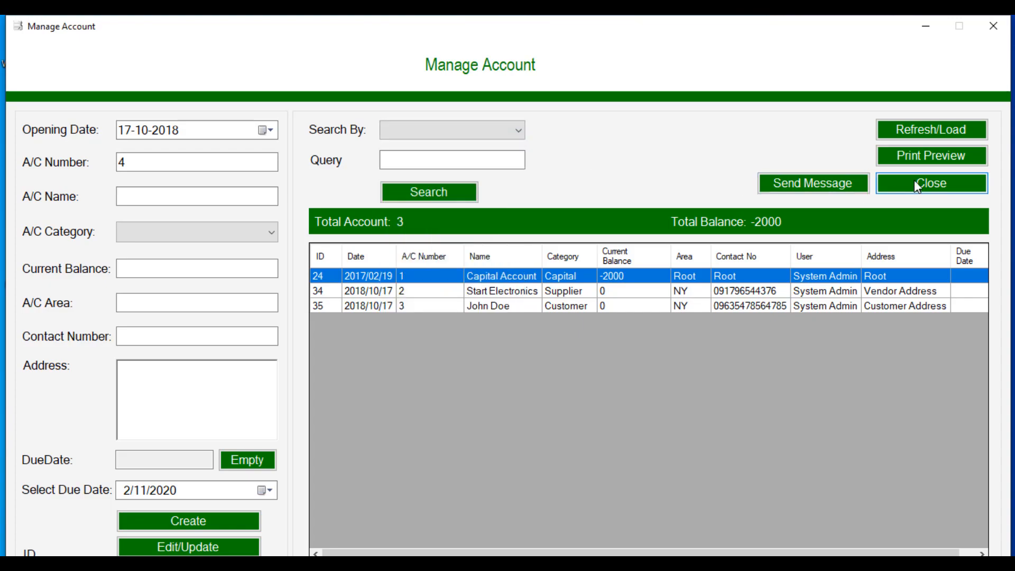
click(914, 180)
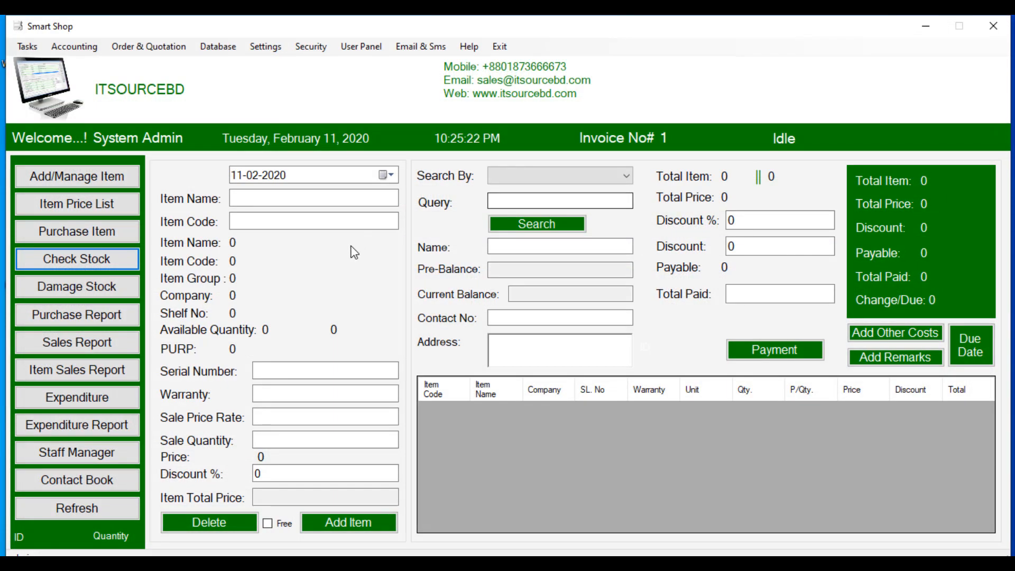
click(84, 233)
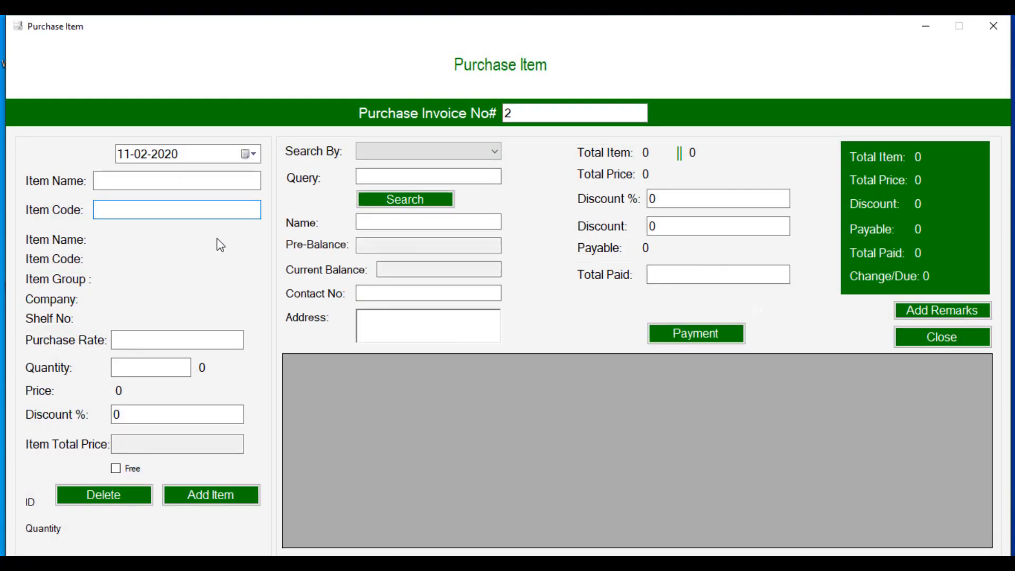
Step: Search suppliers by account number 2 to load Start Electronics
click(429, 150)
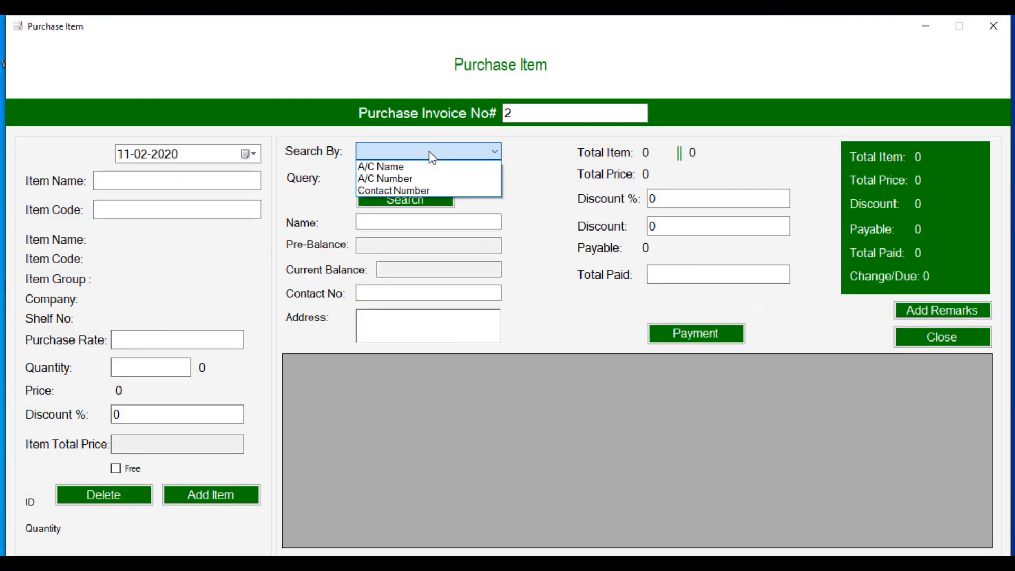
click(432, 179)
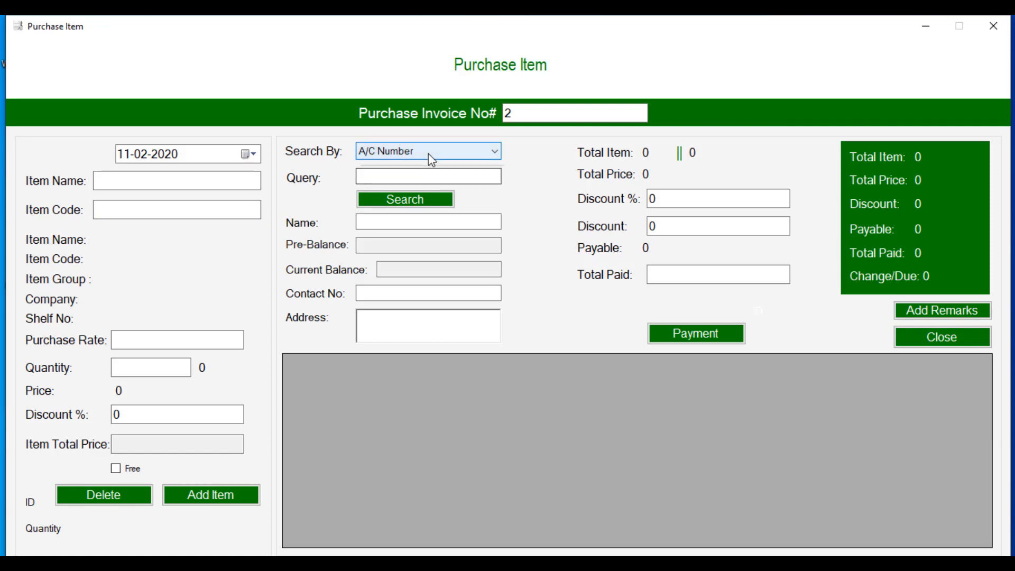
click(429, 152)
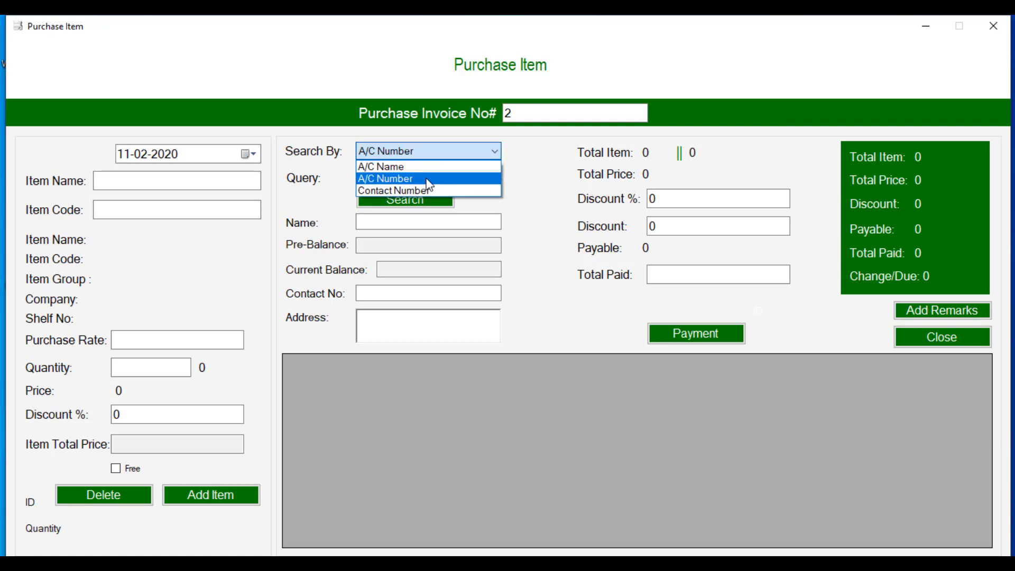
click(429, 183)
click(426, 176)
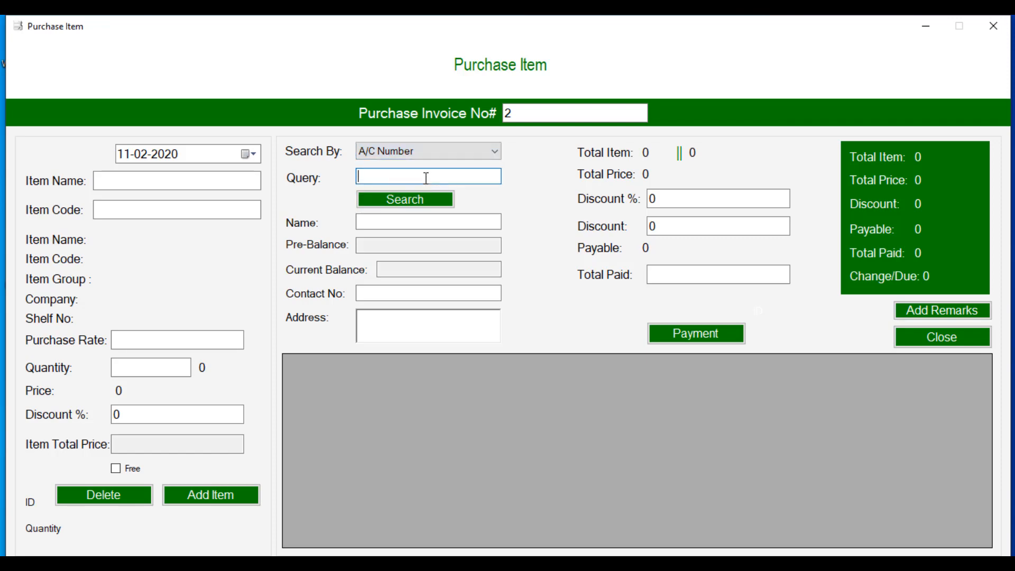
text(2)
click(404, 199)
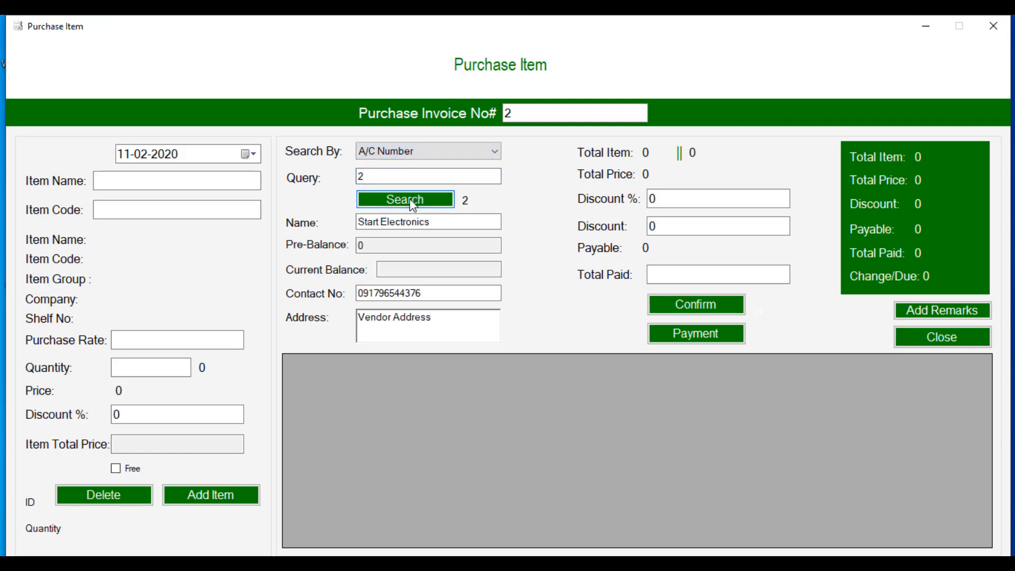
Step: Add 15 units of item code 2, Nokia 6.1, to the invoice
click(125, 212)
text(2)
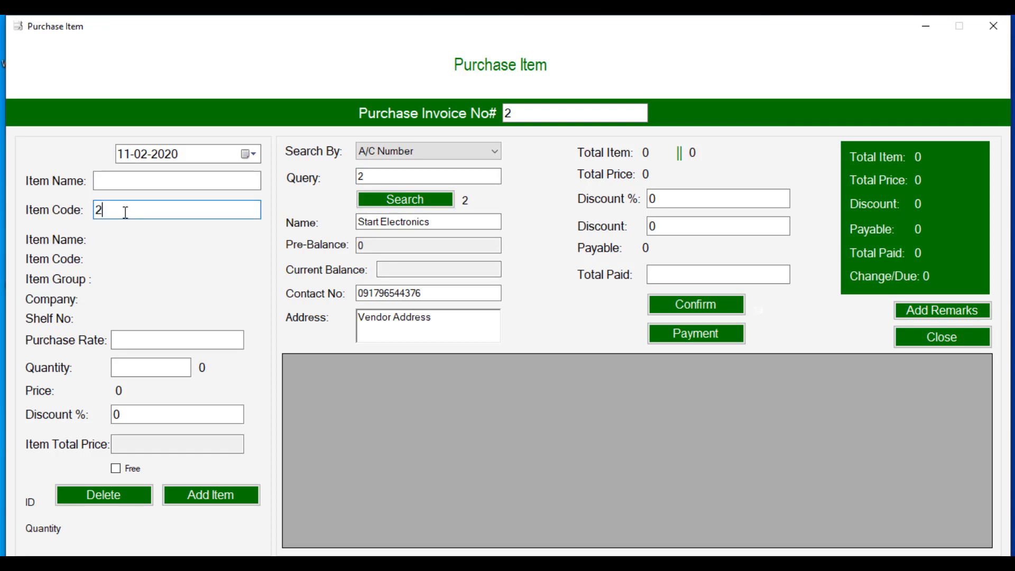
key(Return)
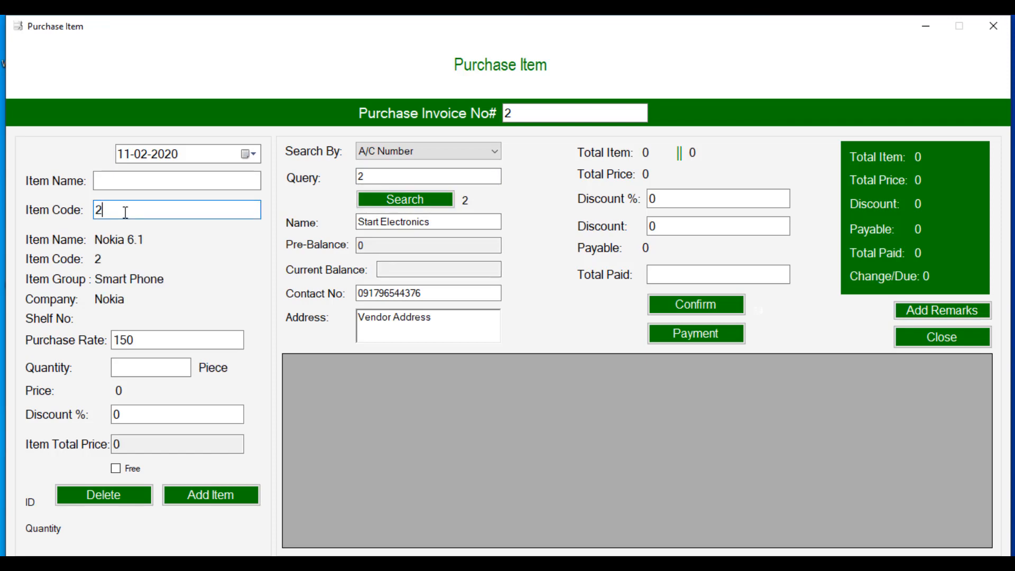
click(142, 373)
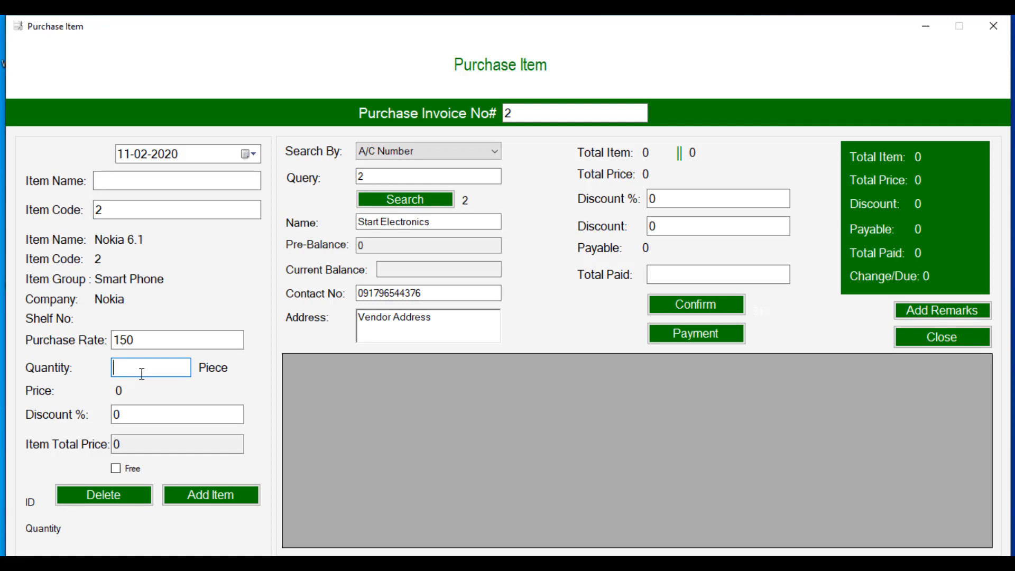
text(15)
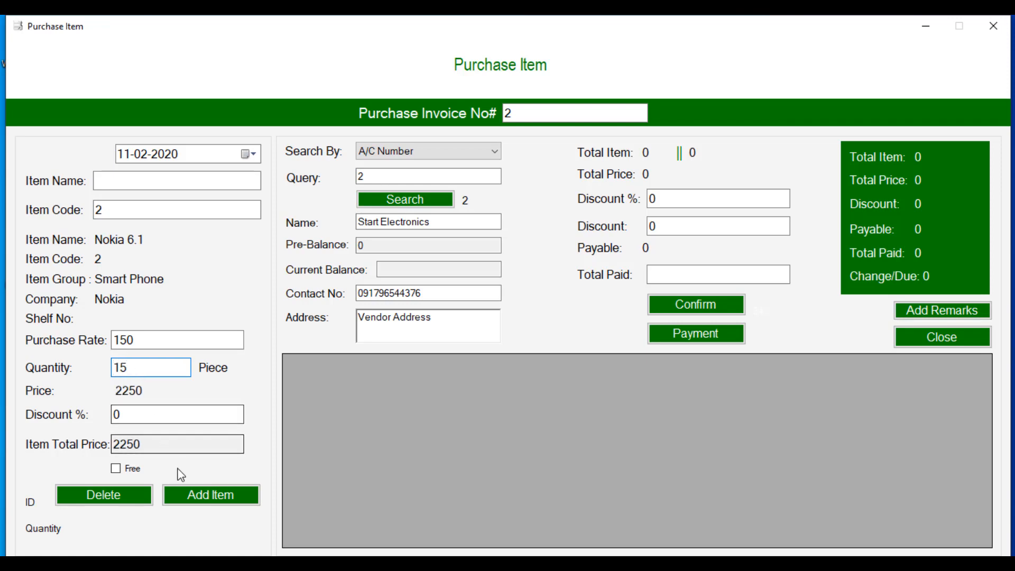
click(194, 496)
click(578, 342)
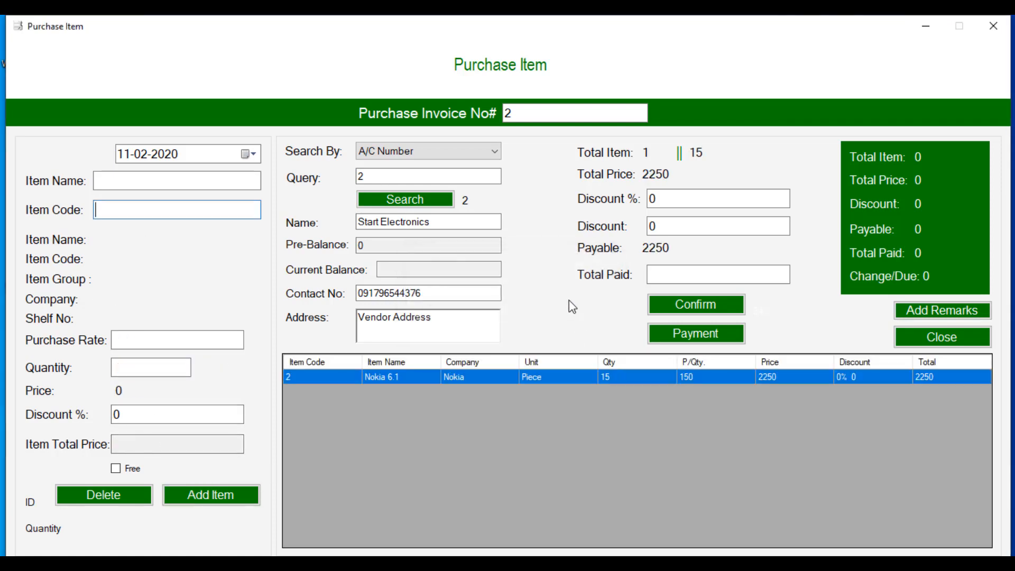
Step: Confirm a payment of 200, leaving the supplier balance at -2050
click(655, 271)
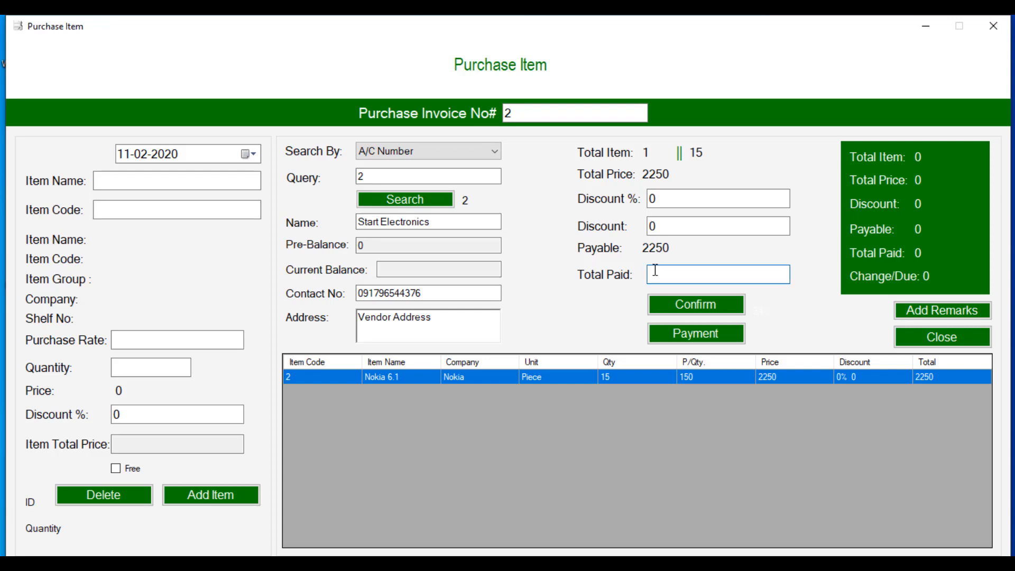
text(200)
drag(652, 274, 690, 273)
click(690, 274)
click(687, 305)
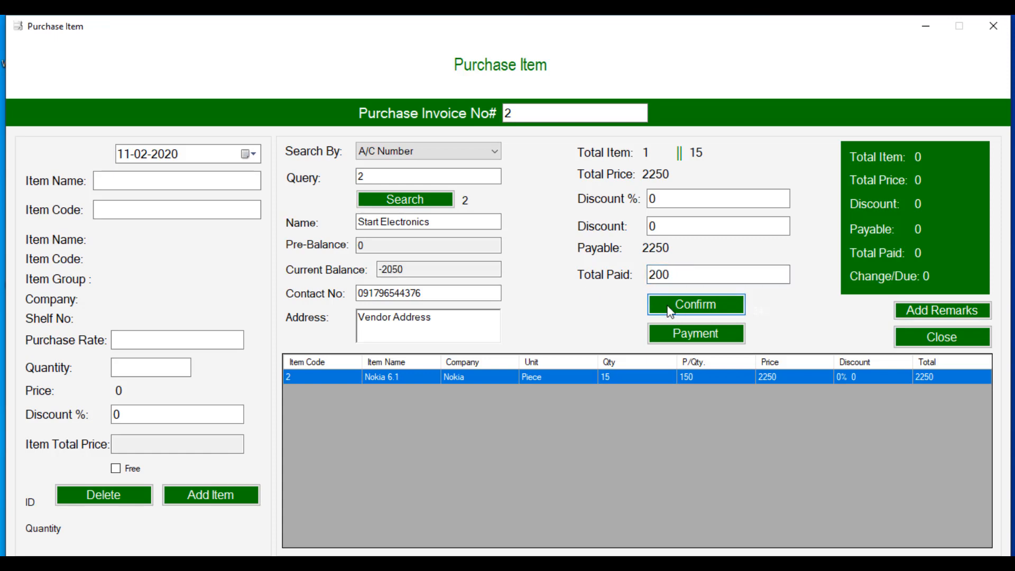
click(383, 269)
drag(383, 269, 412, 268)
click(414, 269)
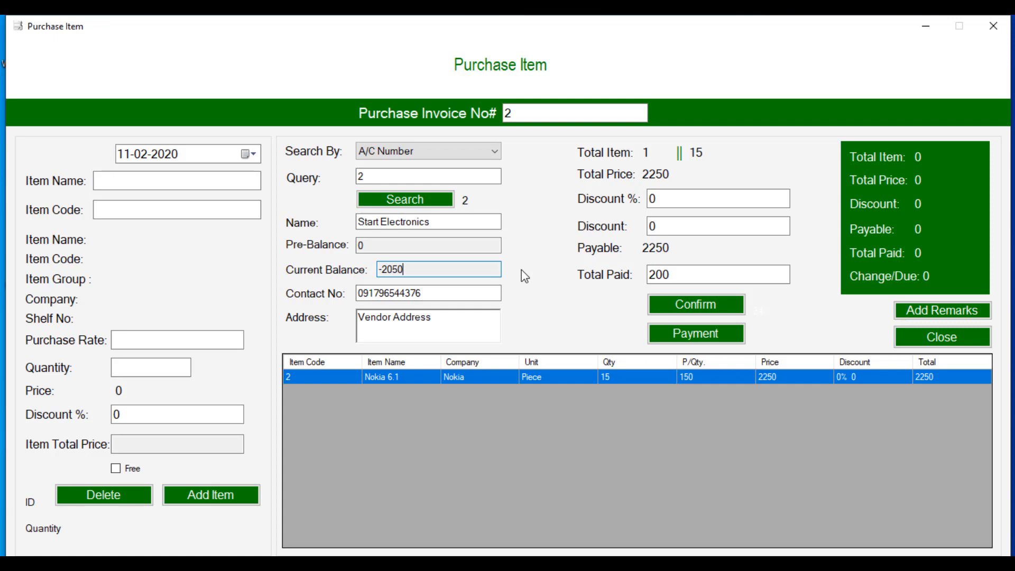
Step: Submit the 15 Nokia 6.1 purchase with 200 paid and open invoice E2
click(706, 337)
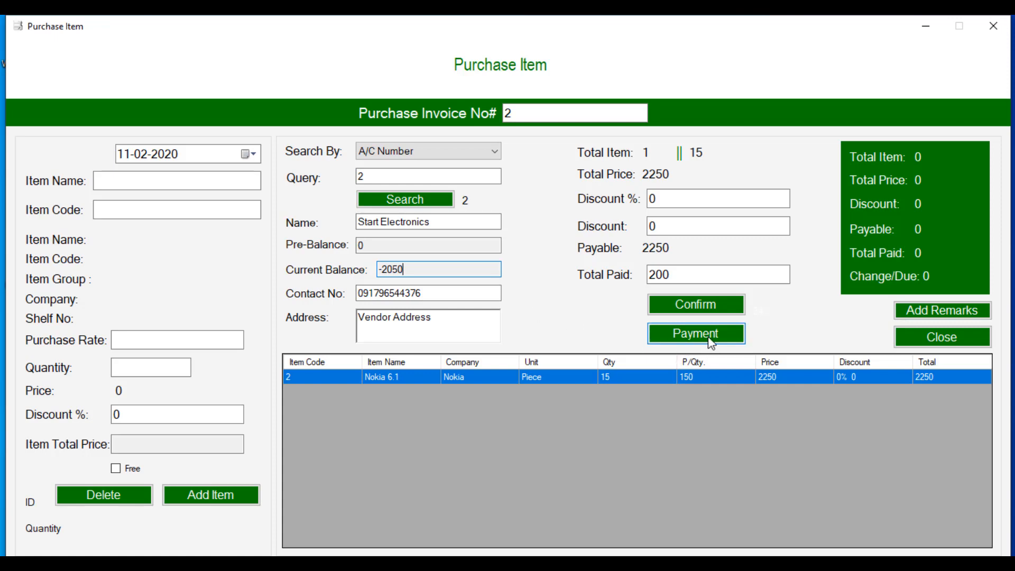
click(595, 341)
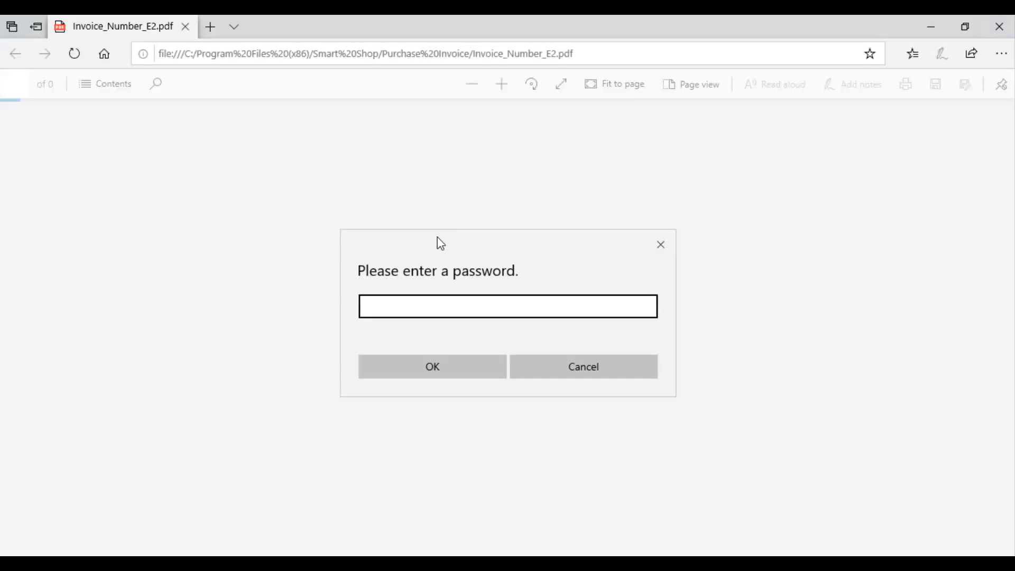
Step: Unlock Invoice_Number_E2.pdf with its password, look through the invoice, then close Edge
text(*******)
click(410, 371)
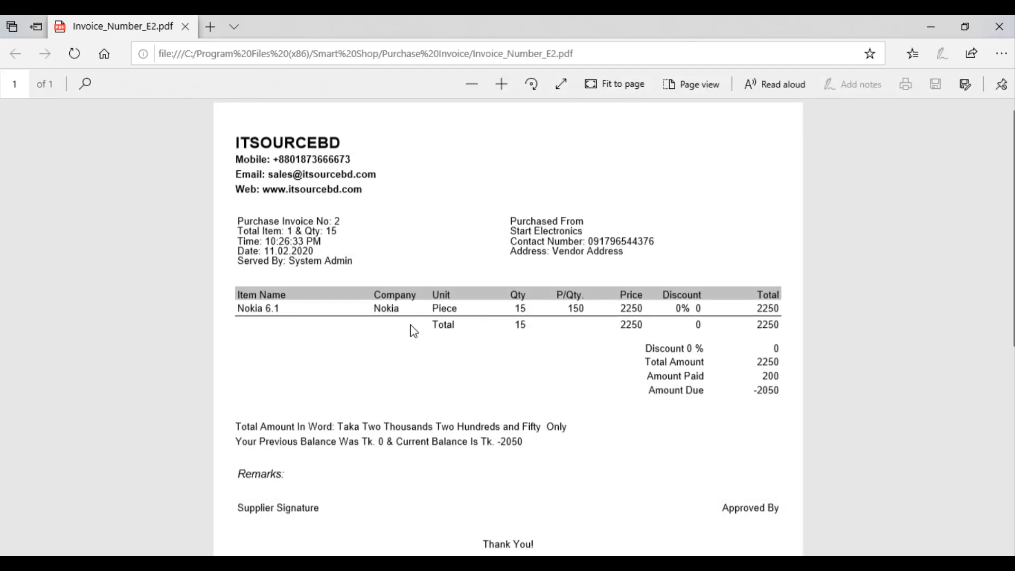
scroll(402, 296, down, 5)
scroll(402, 275, up, 10)
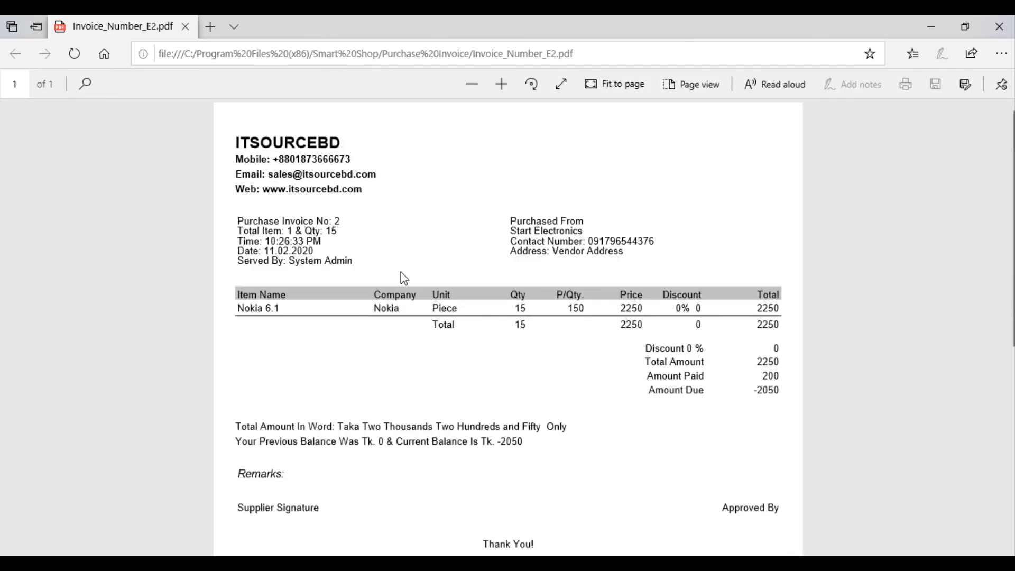
click(999, 27)
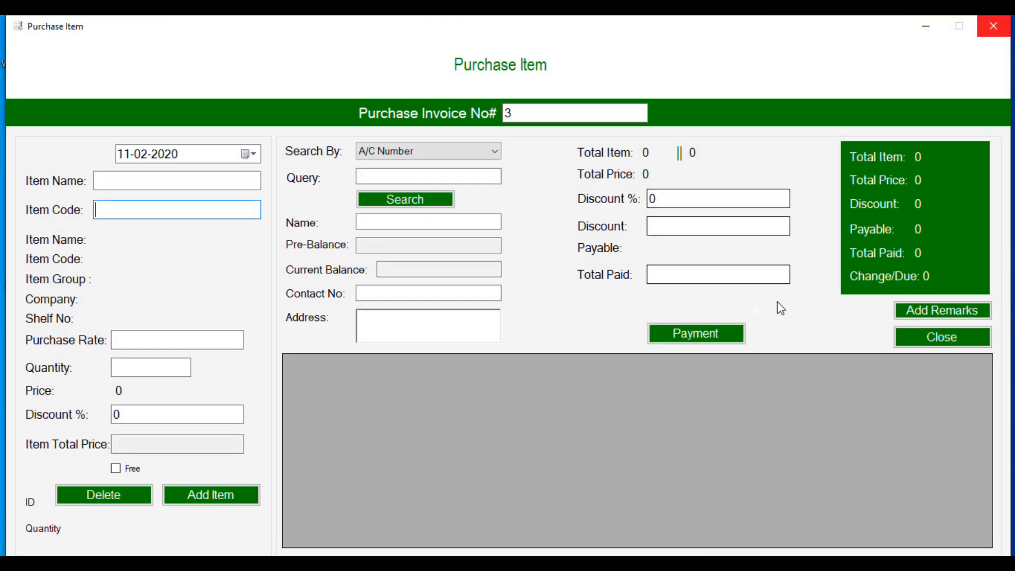
Step: Close the purchase form and open account management searching by A/C Category
click(915, 342)
click(74, 47)
click(76, 65)
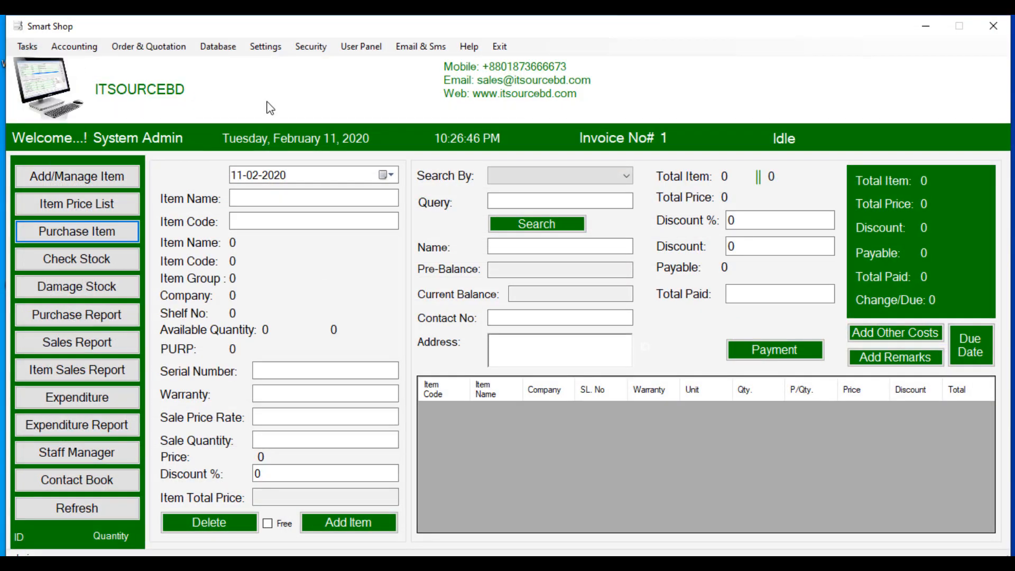
click(403, 132)
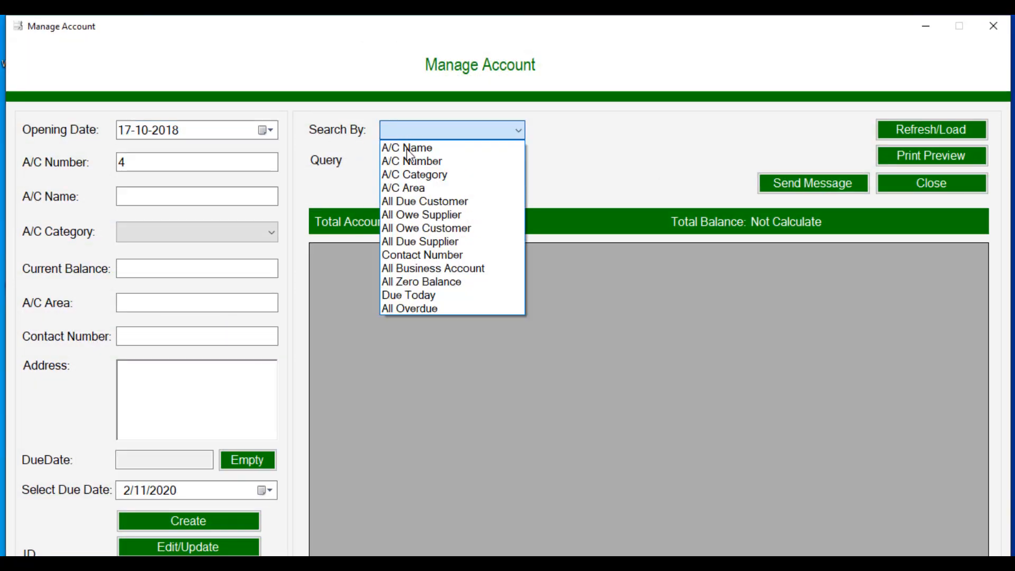
click(413, 214)
click(423, 132)
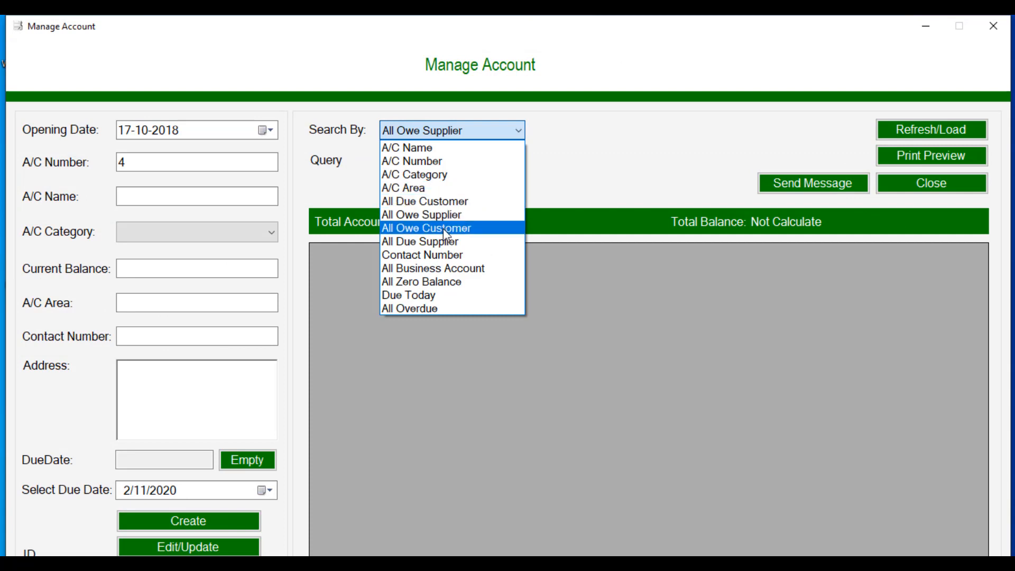
click(423, 174)
Step: List Supplier-category accounts to confirm Start Electronics at -2050, then close the manager
click(423, 165)
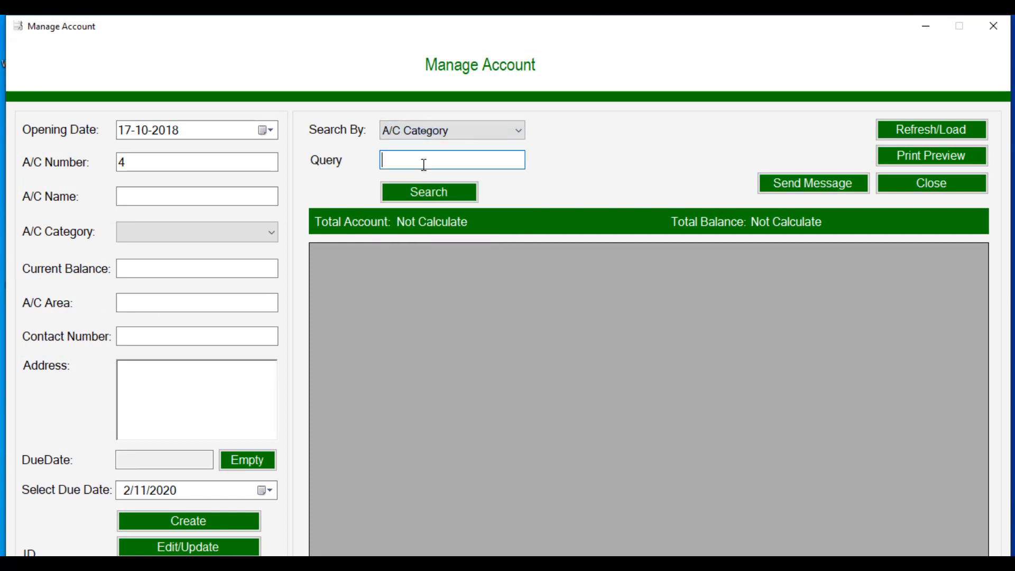
text(S)
key(BackSpace)
text(Supplier)
click(414, 185)
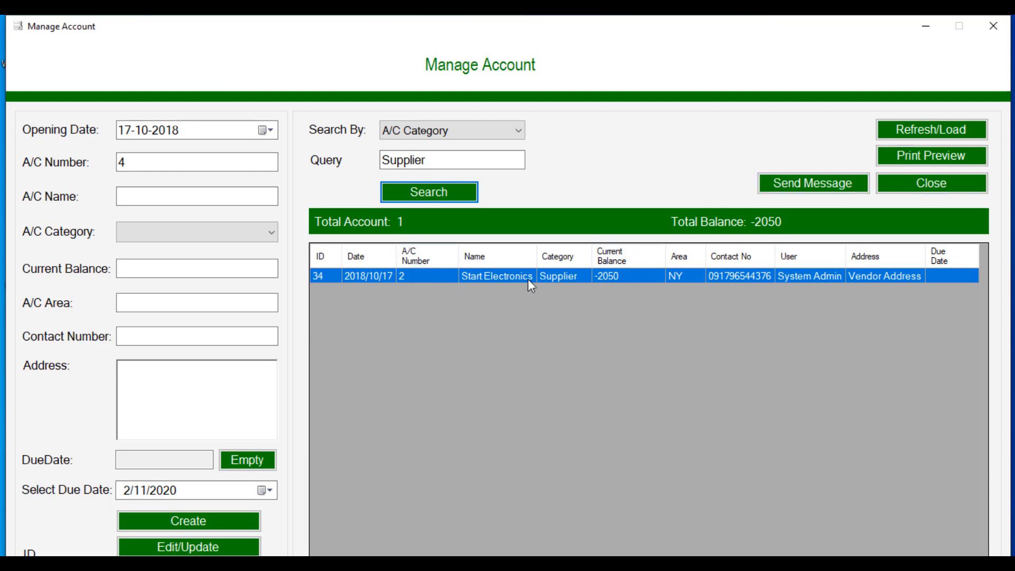
click(944, 185)
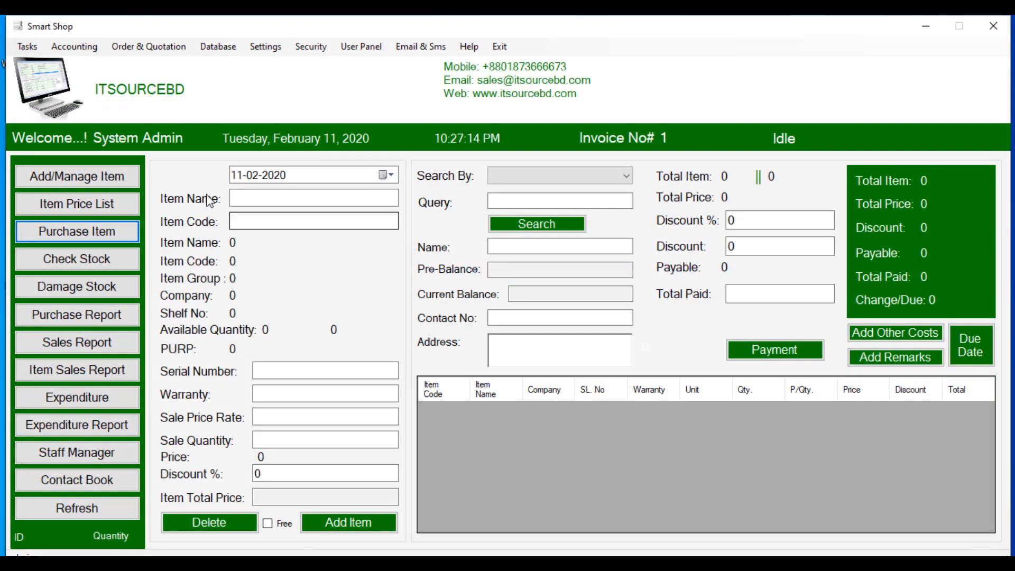
Step: In Transaction Entry, look up account number 2, Start Electronics
click(78, 51)
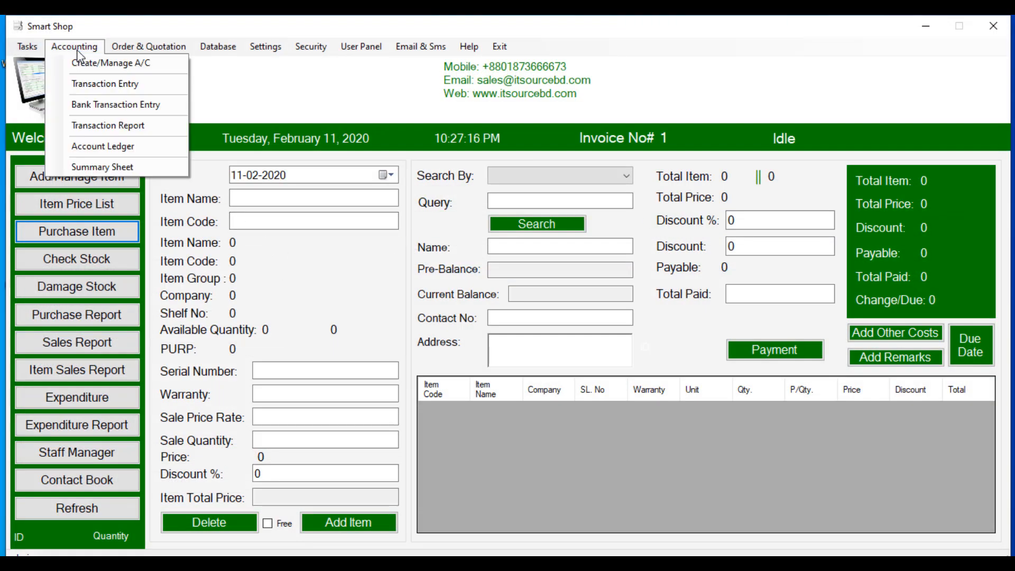
click(105, 84)
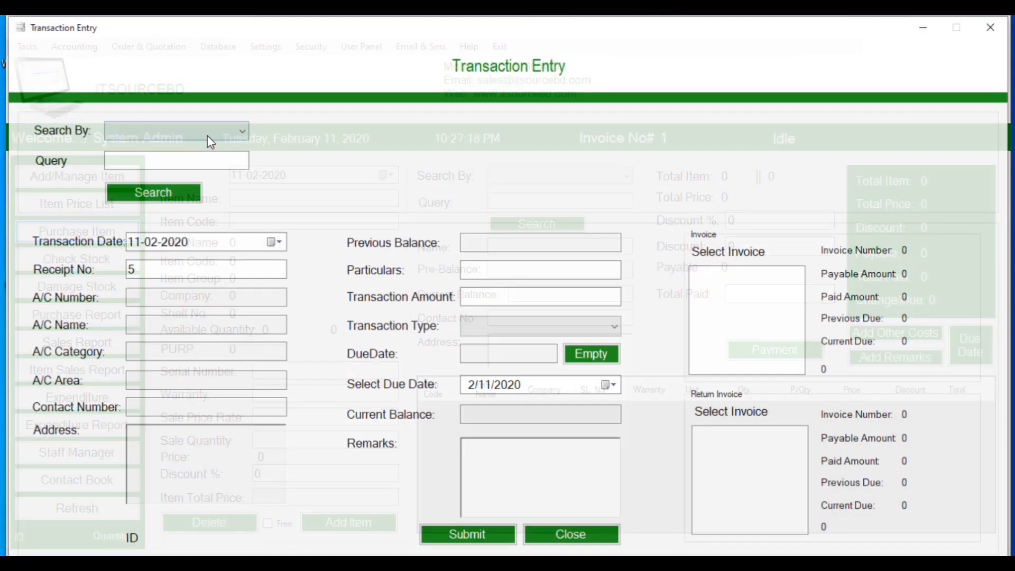
click(186, 138)
click(182, 158)
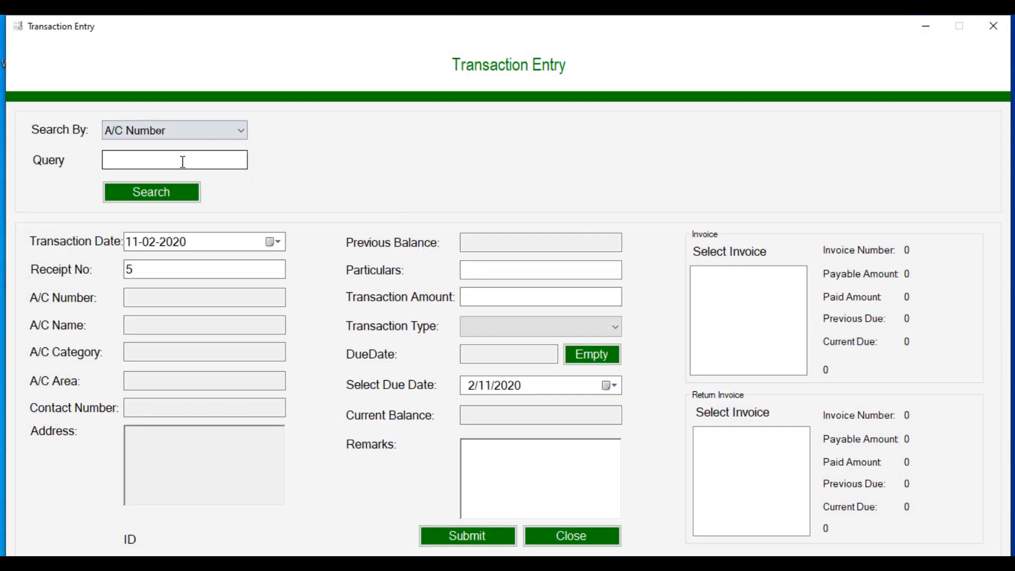
click(183, 161)
text(2)
click(143, 198)
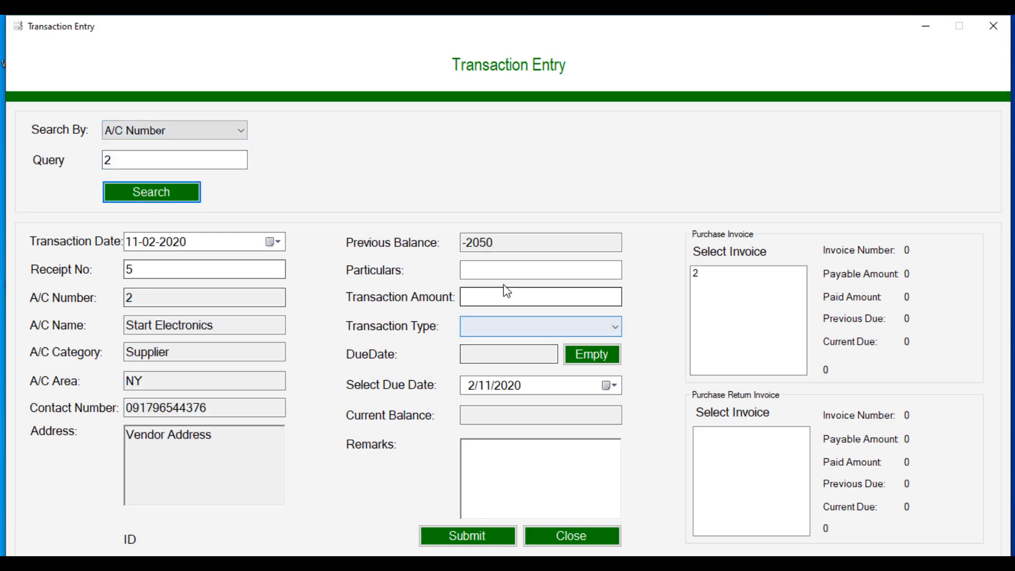
Step: Enter particulars 'Due Payment' with an amount of 1000
click(496, 271)
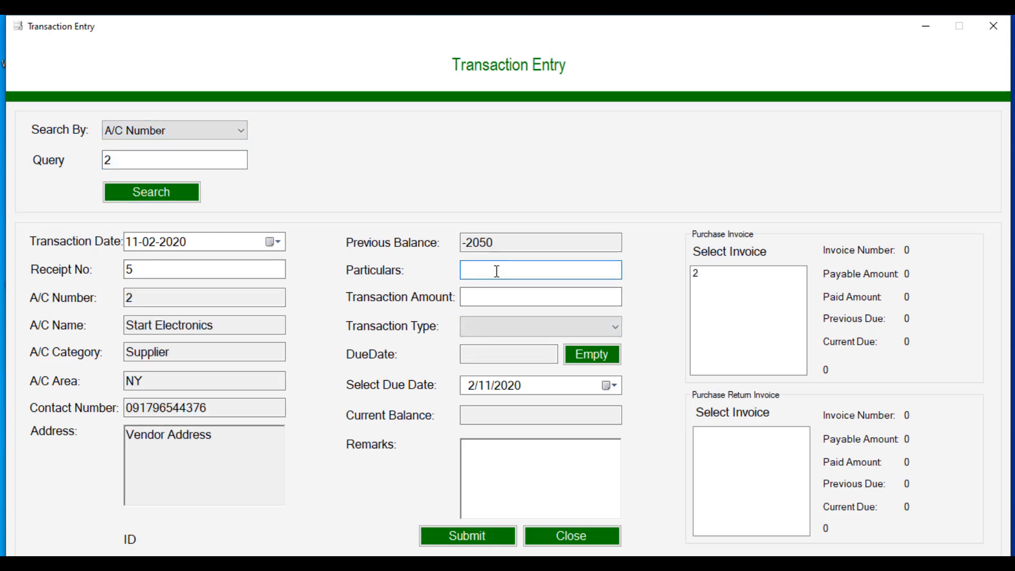
text(Due Payment)
drag(466, 270, 539, 268)
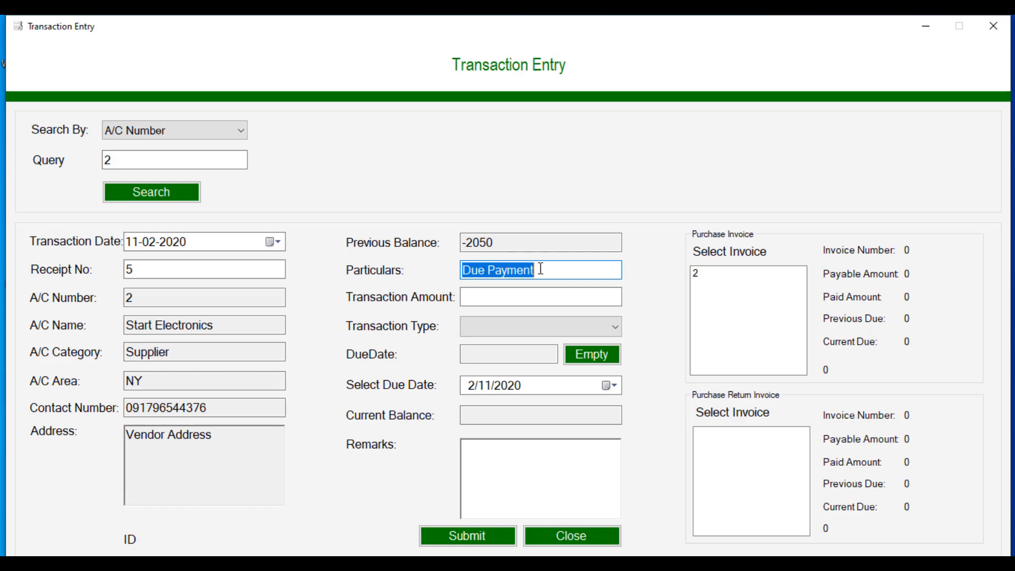
click(547, 273)
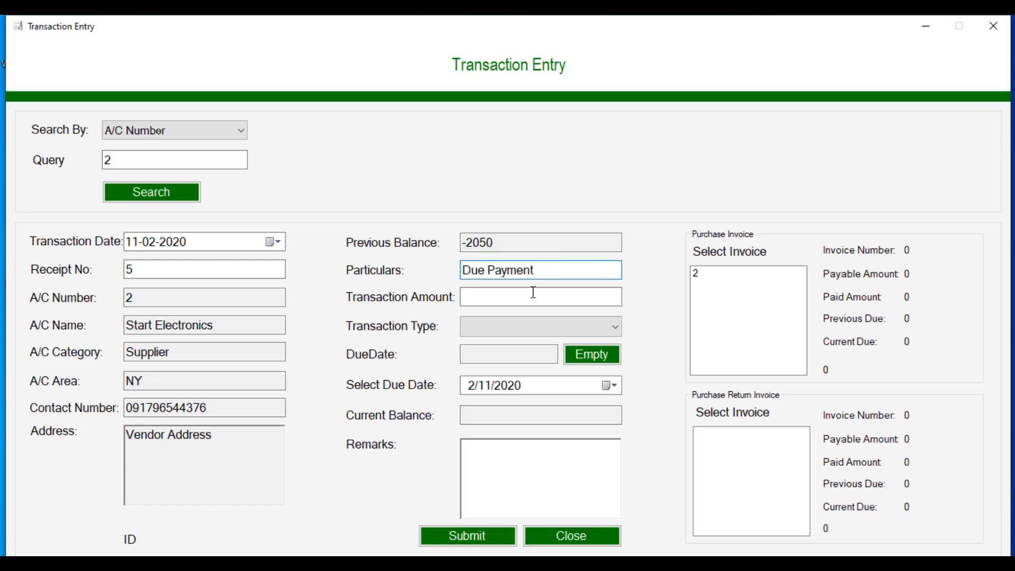
click(533, 292)
text(1000)
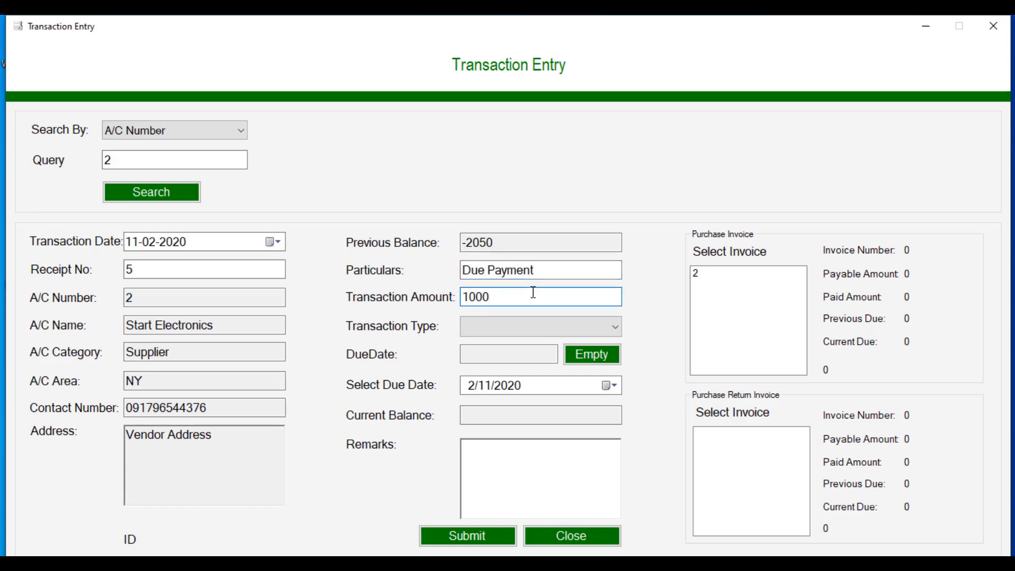
Step: Set the transaction type to Debit and submit the payment
click(524, 326)
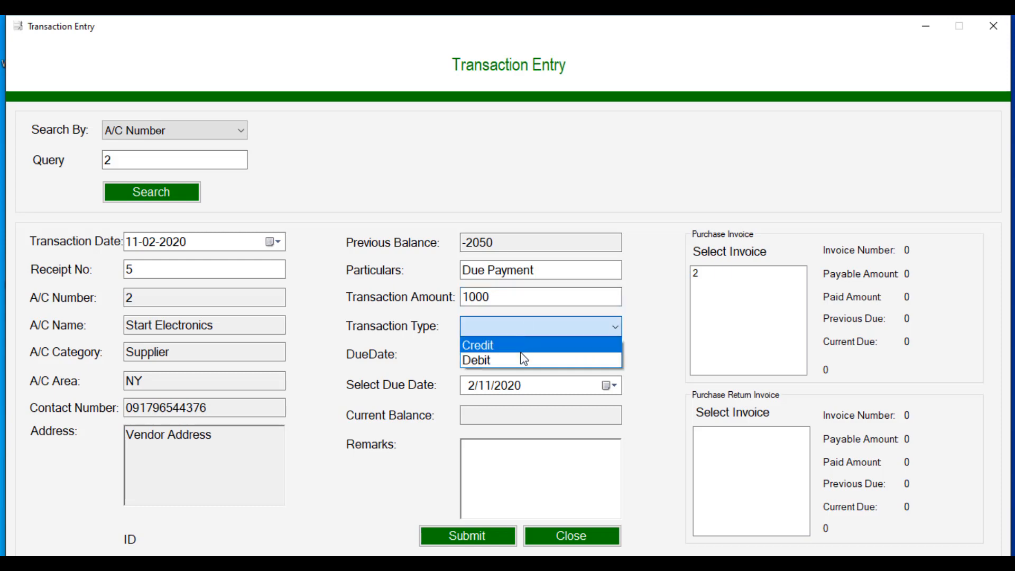
click(522, 353)
click(519, 332)
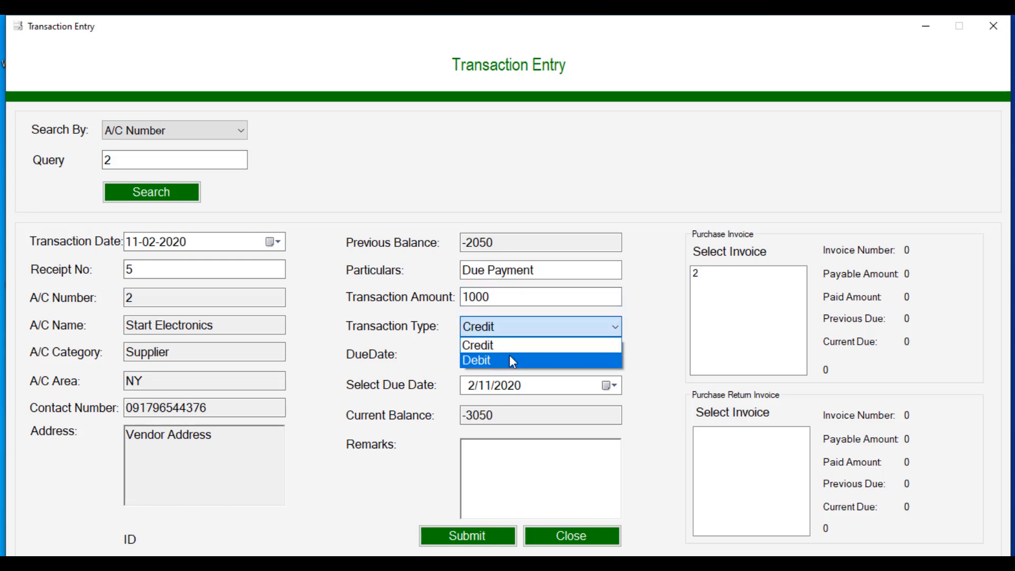
click(509, 359)
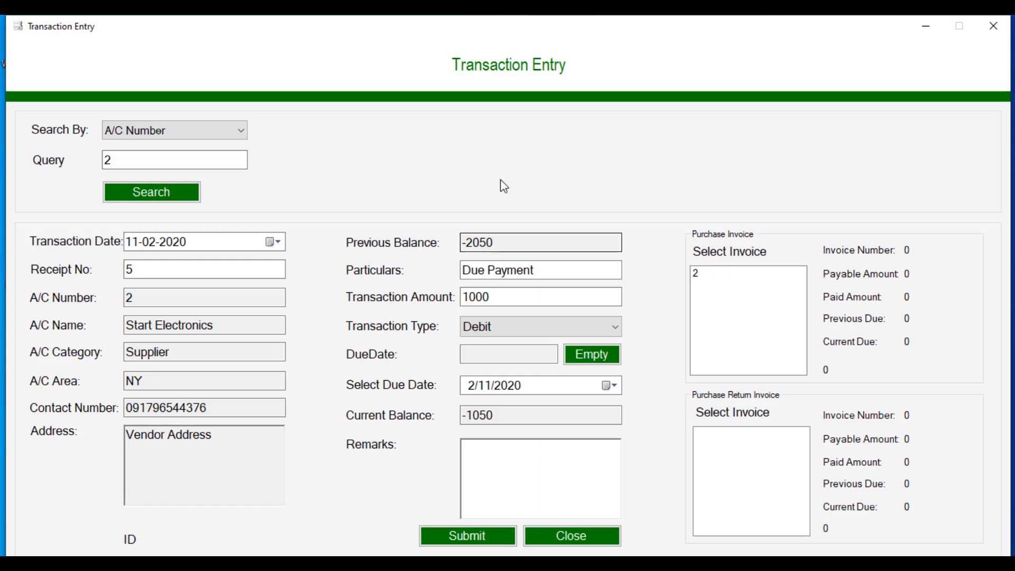
click(500, 471)
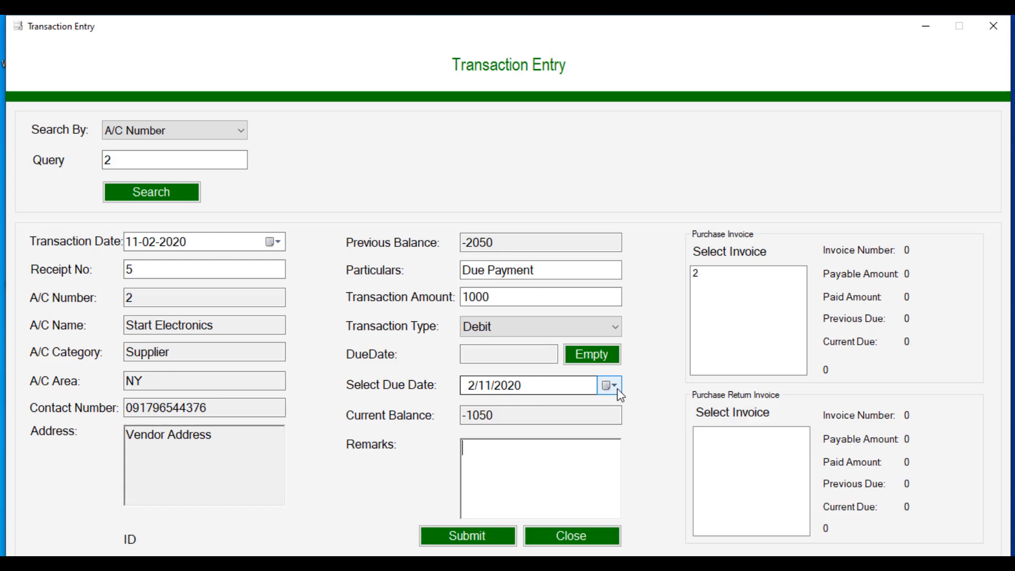
click(474, 535)
click(547, 343)
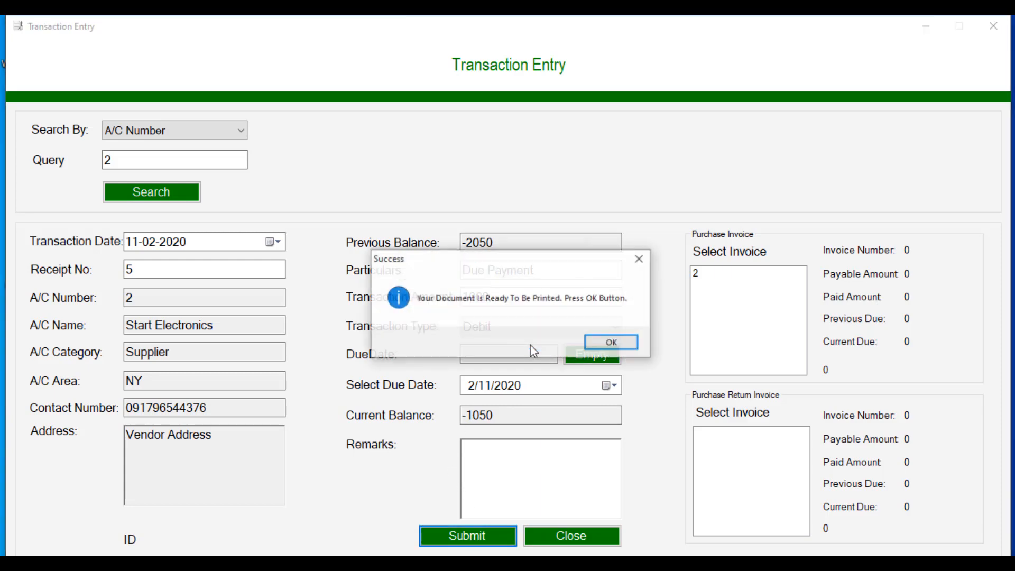
Step: Open Receipt_No_5.pdf for the 1000 Due Payment, look it over, and close it
click(598, 342)
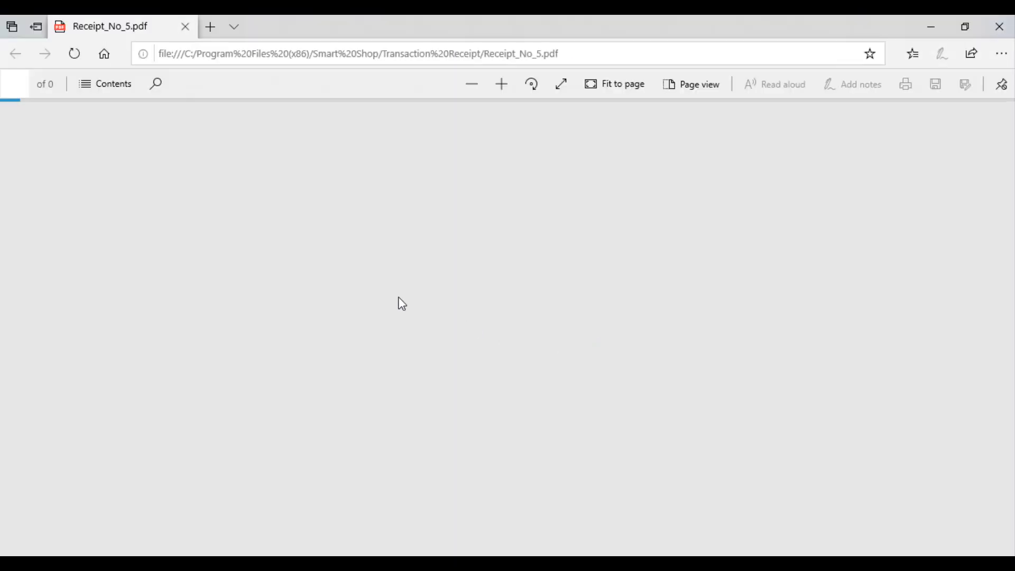
scroll(386, 222, down, 5)
scroll(387, 222, up, 5)
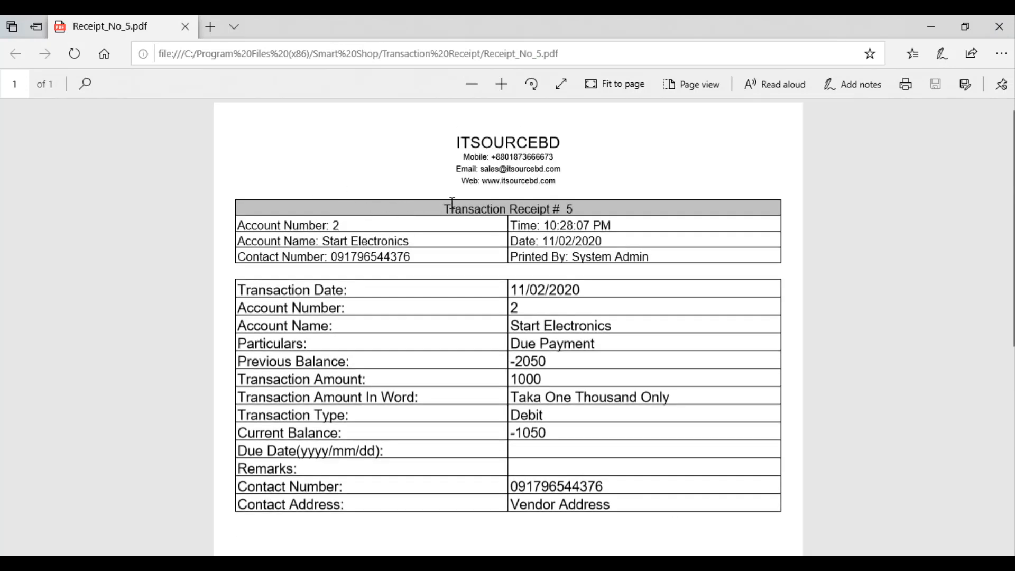
click(998, 26)
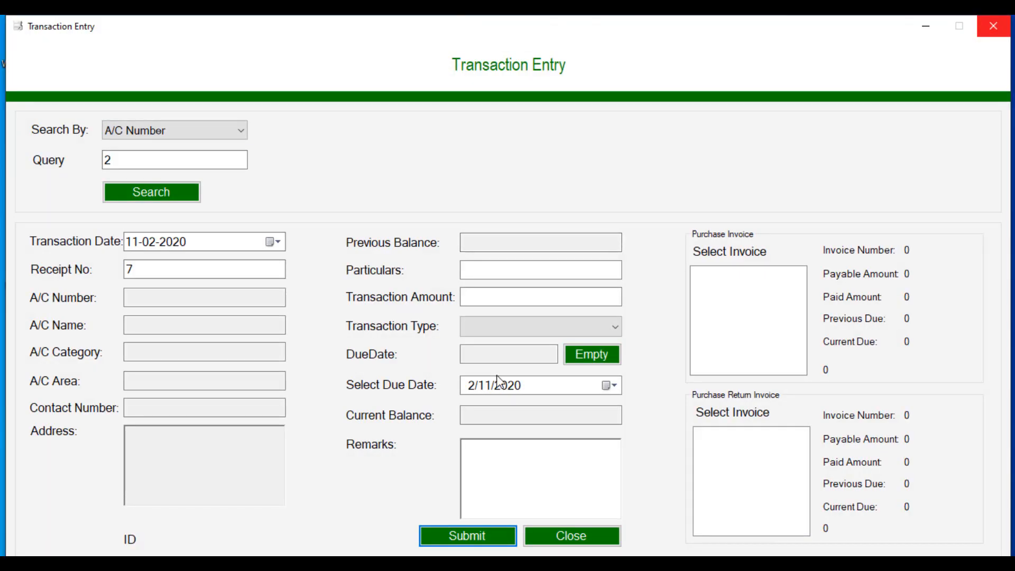
Step: Close the transaction form and list Supplier accounts, confirming Start Electronics at -1050
click(586, 538)
click(74, 47)
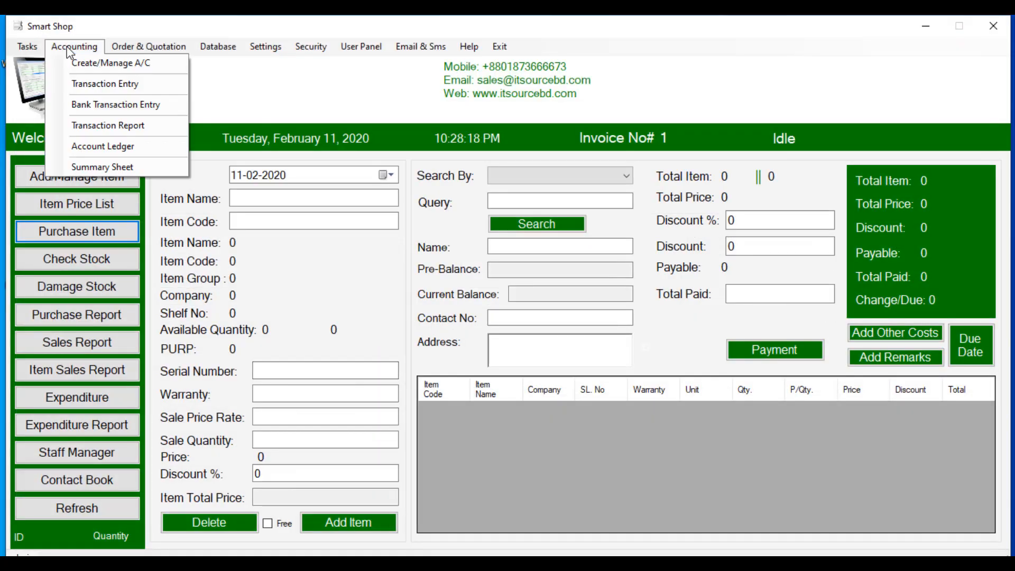
click(90, 63)
click(414, 132)
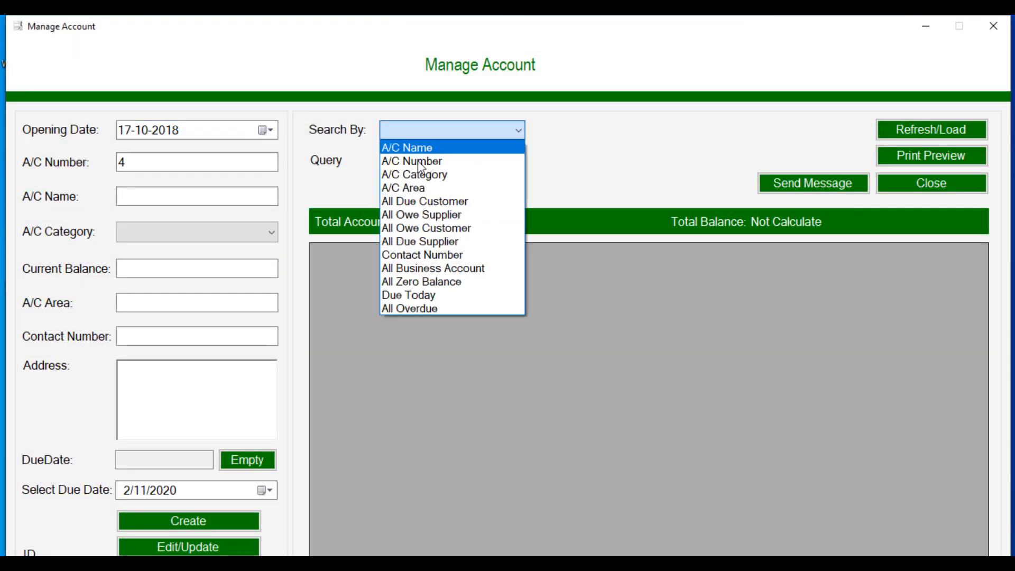
click(418, 174)
click(411, 159)
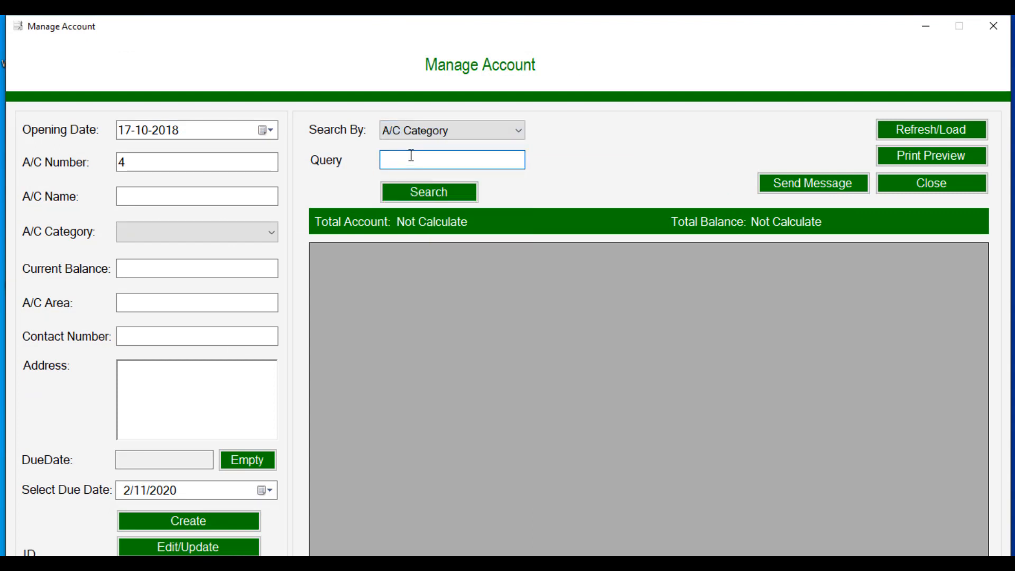
text(Supplier)
click(401, 197)
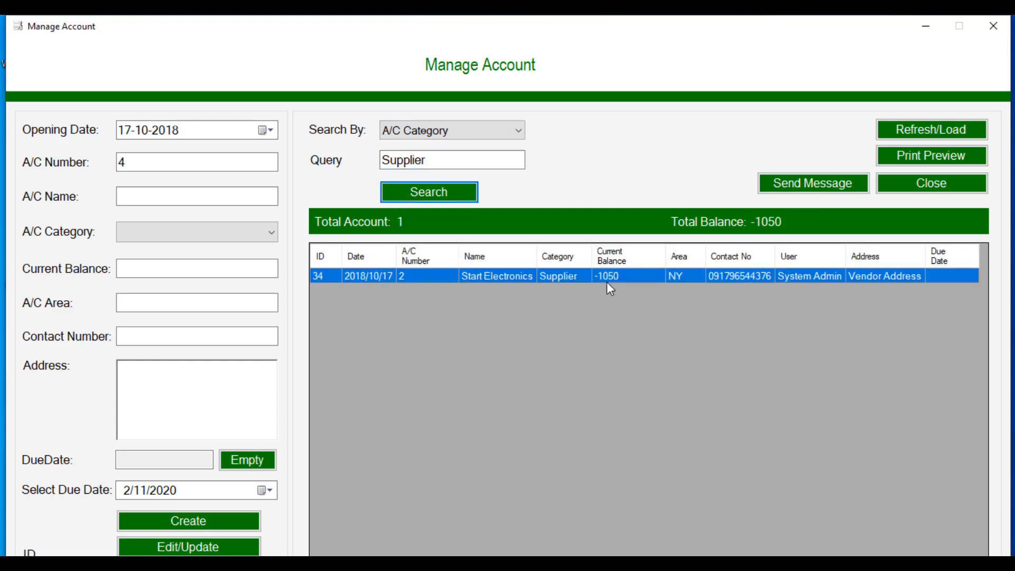
click(896, 192)
click(73, 51)
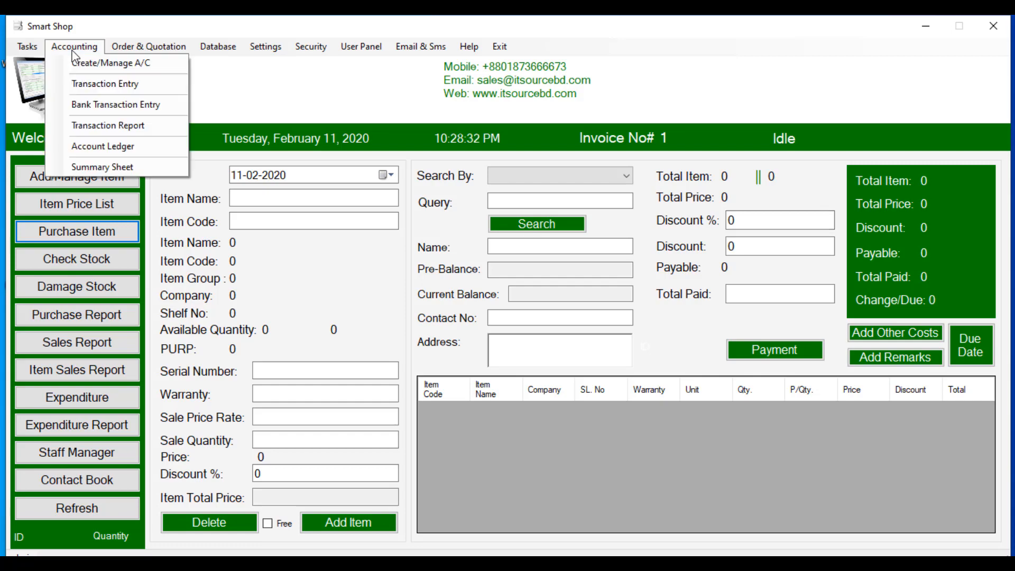
Step: Enter a new Bank Account named Bank Of America with balance 10000 in area NY
click(78, 66)
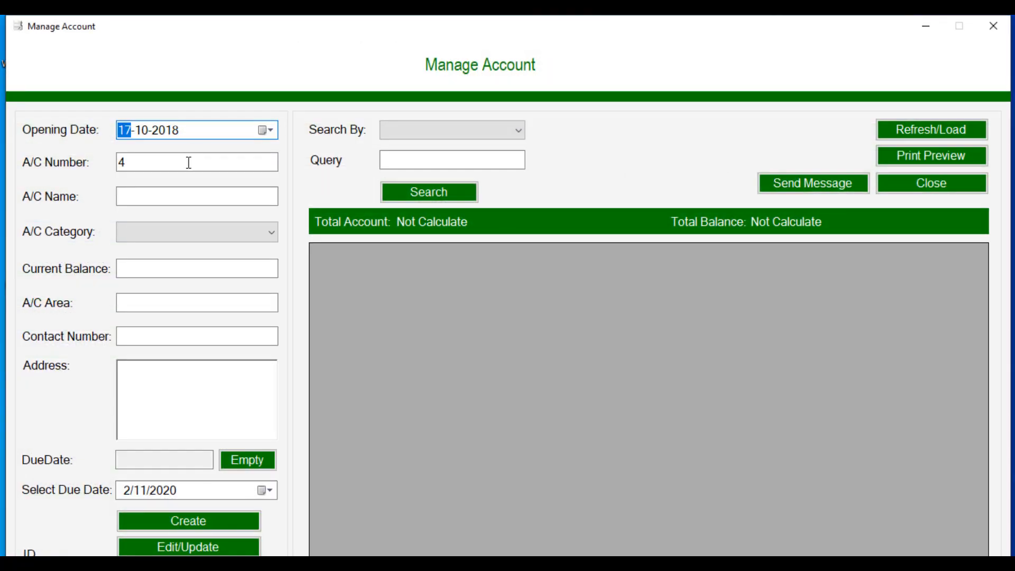
click(185, 195)
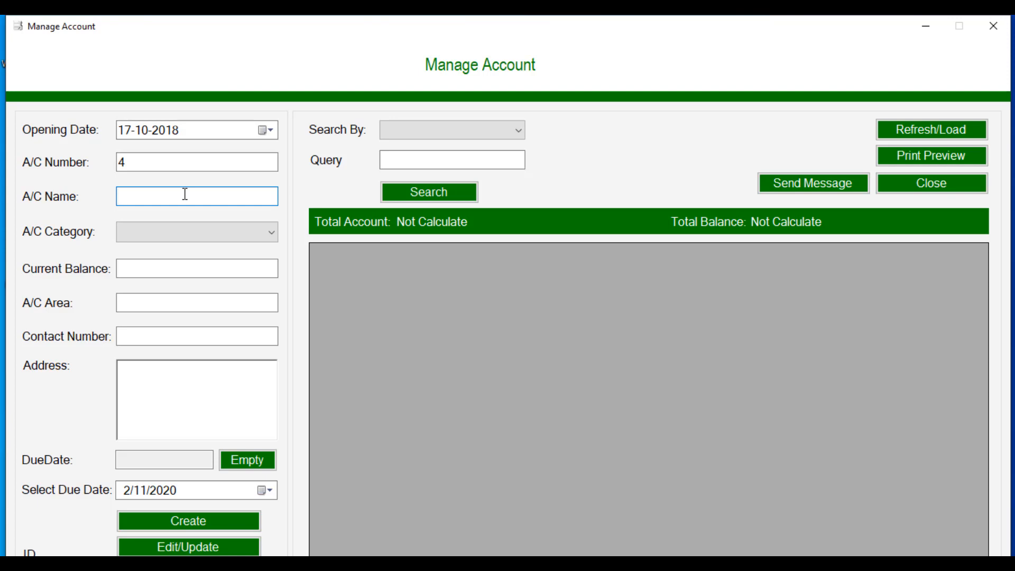
text(Bank Of America)
click(182, 232)
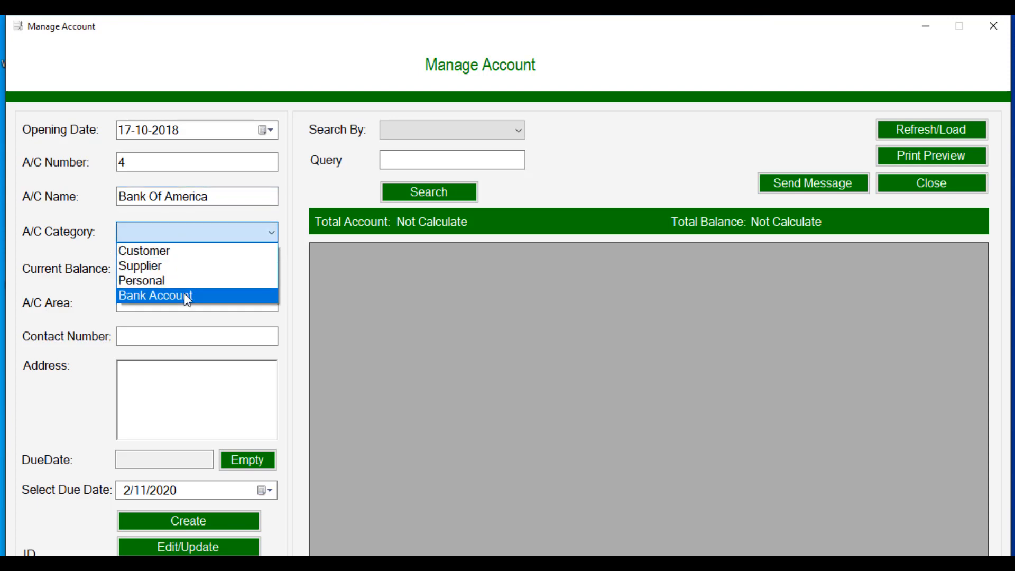
click(184, 294)
click(166, 266)
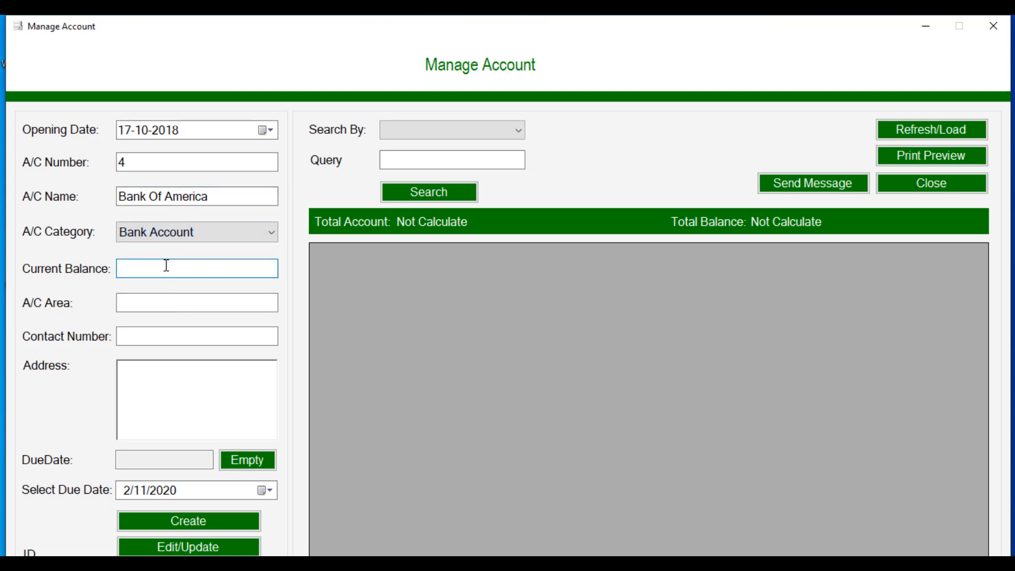
text(10000)
click(166, 300)
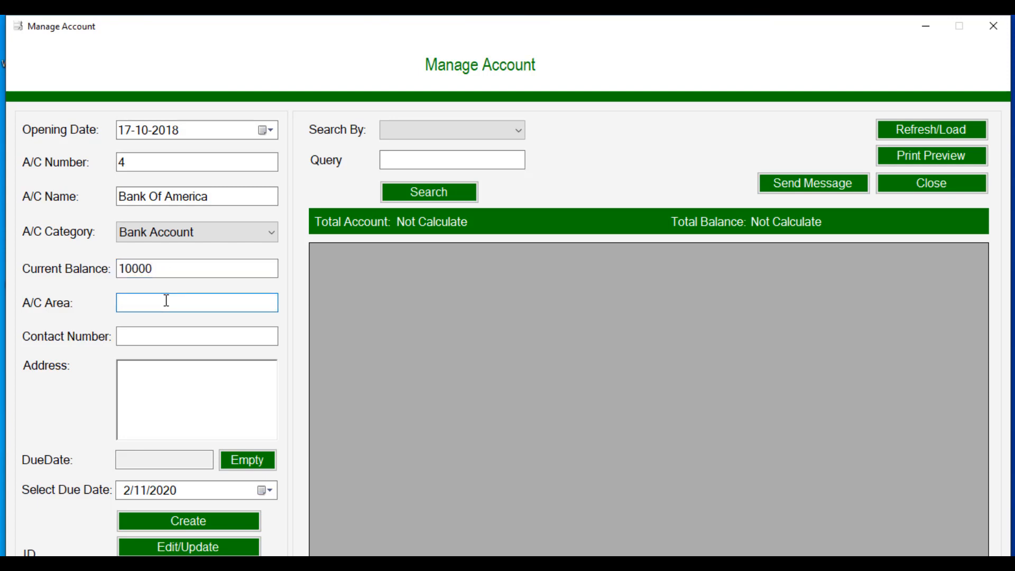
text(NY)
Step: Create the Bank Of America account, confirm it, and close the account manager
click(138, 337)
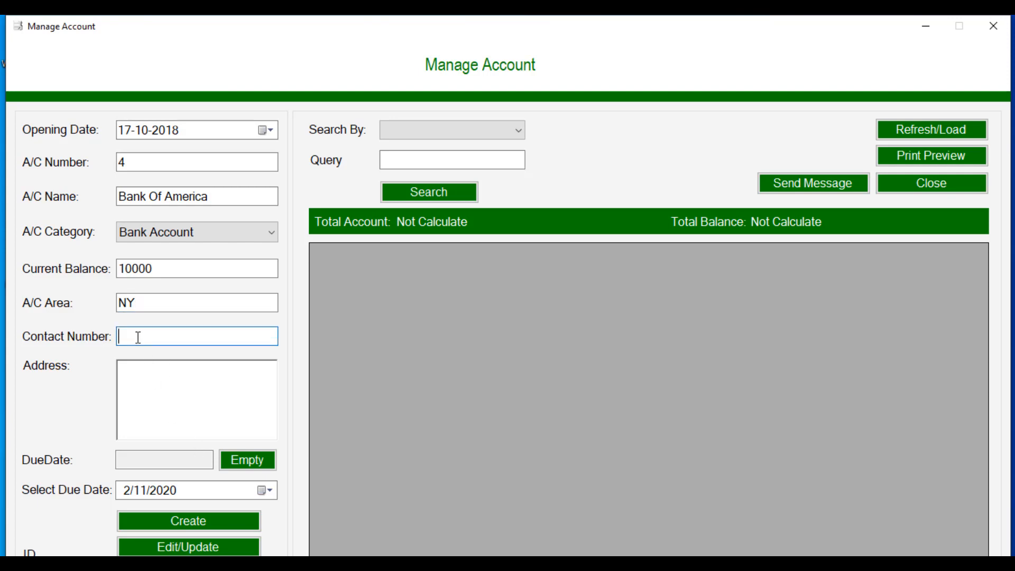
click(155, 405)
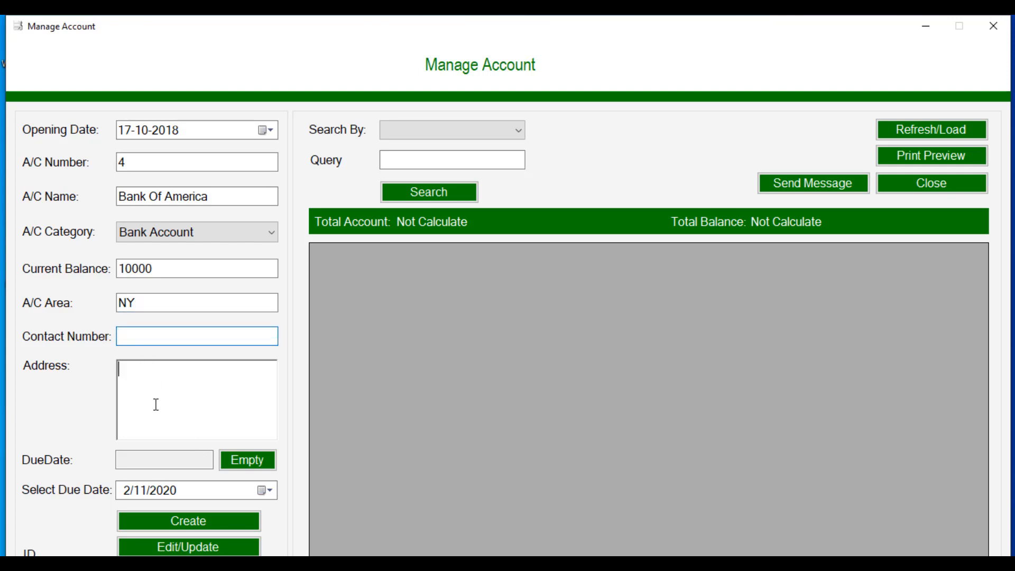
click(188, 522)
click(589, 344)
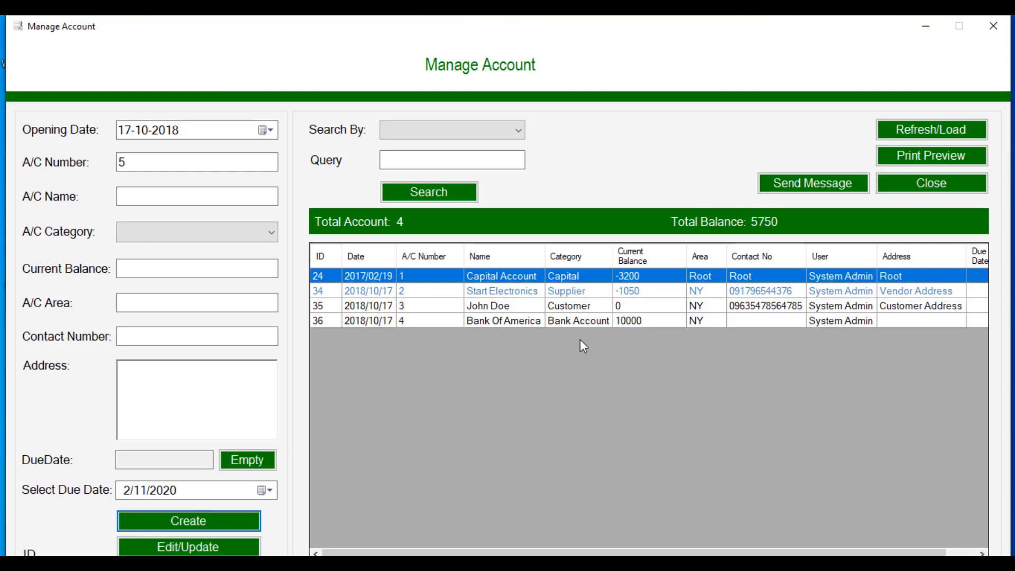
click(892, 186)
Step: In Bank Transaction Entry, look up account number 2, Start Electronics
click(55, 49)
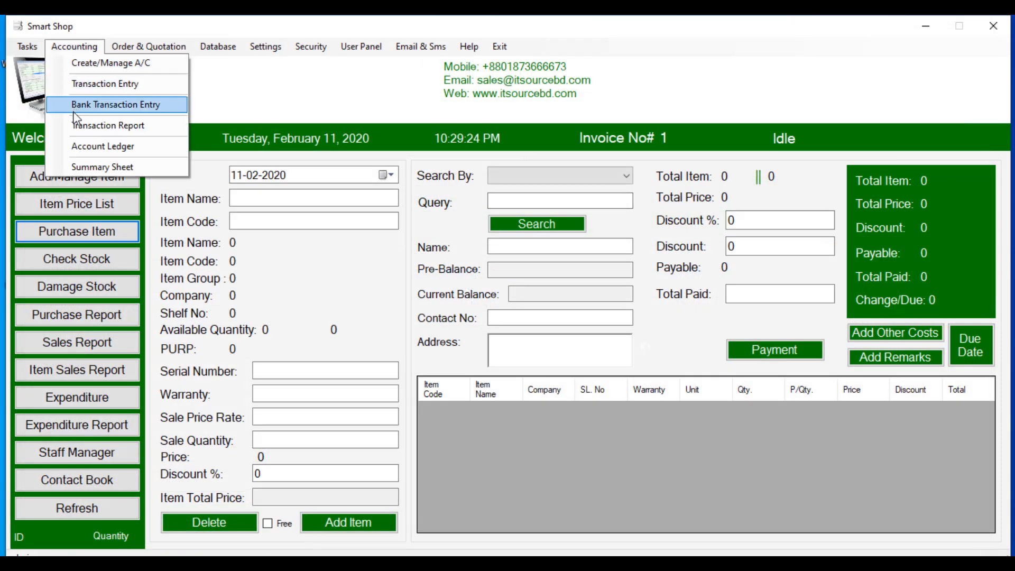
click(90, 105)
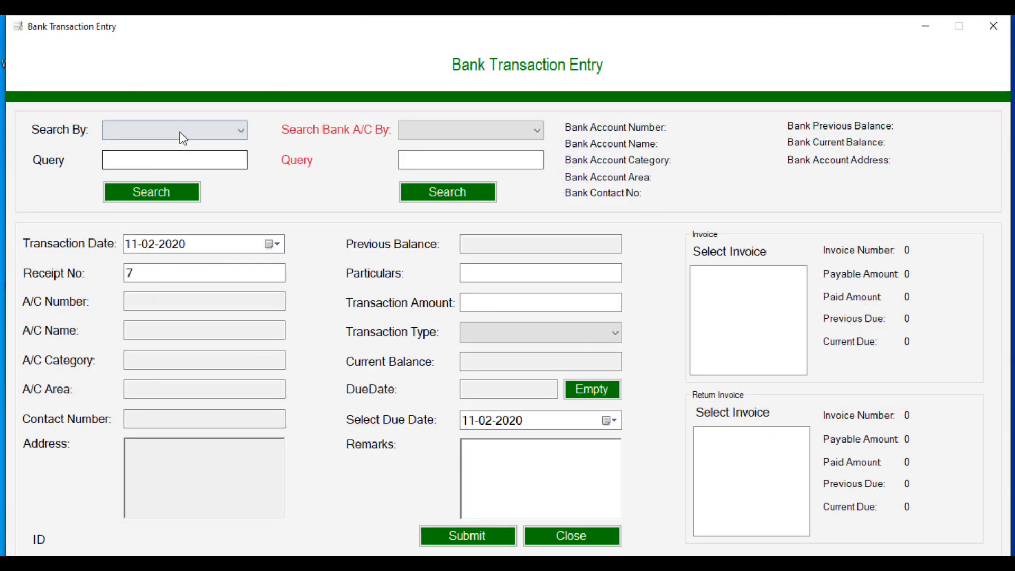
click(182, 135)
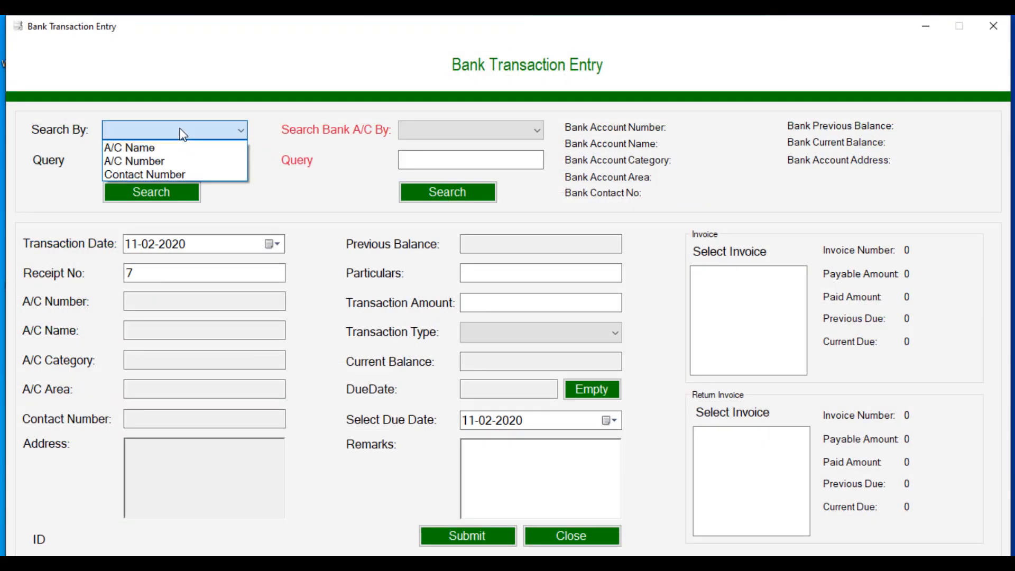
click(175, 162)
click(160, 157)
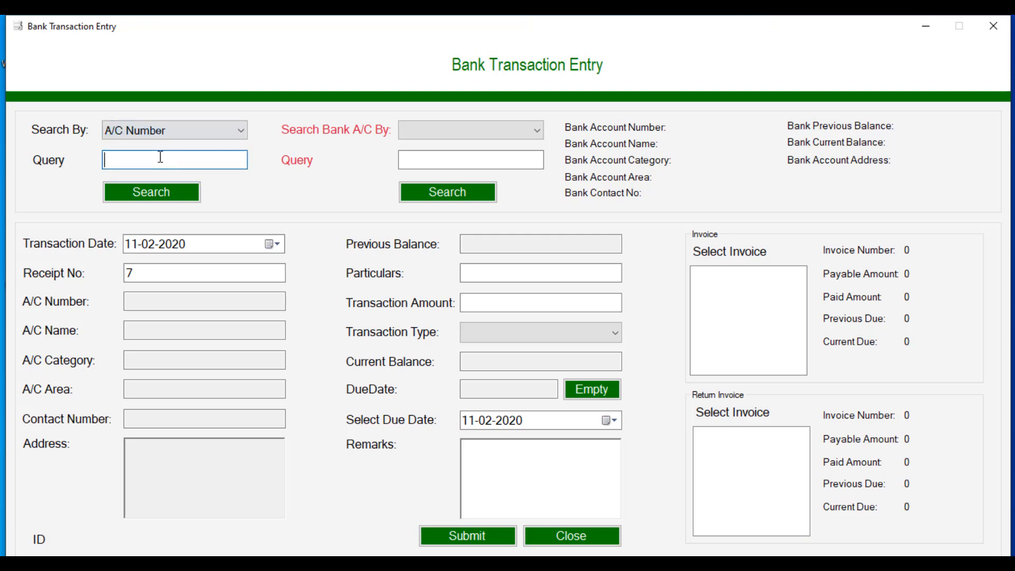
text(2)
key(Return)
click(142, 190)
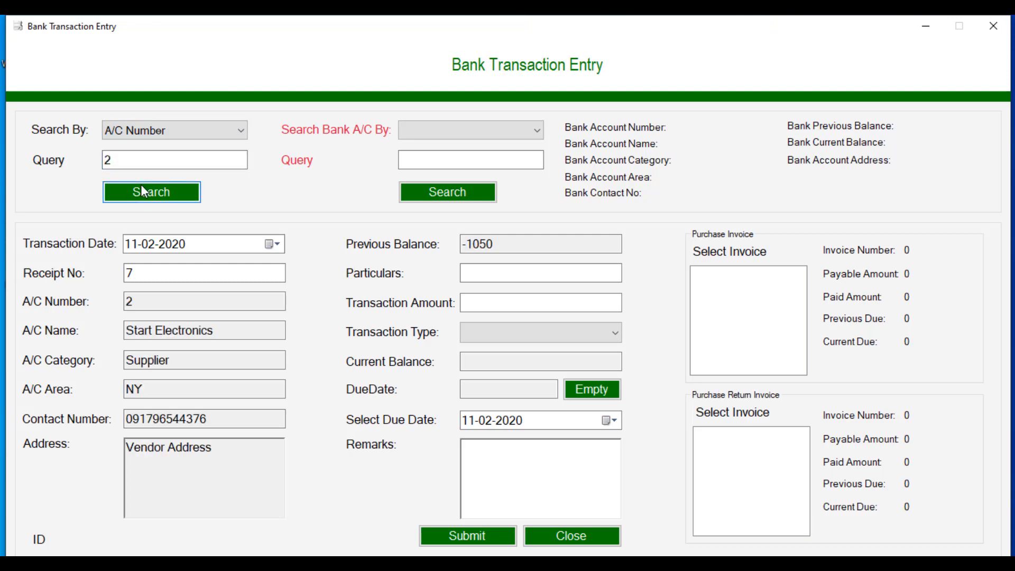
Step: Select bank account number 4, Bank Of America, as the paying account
click(421, 130)
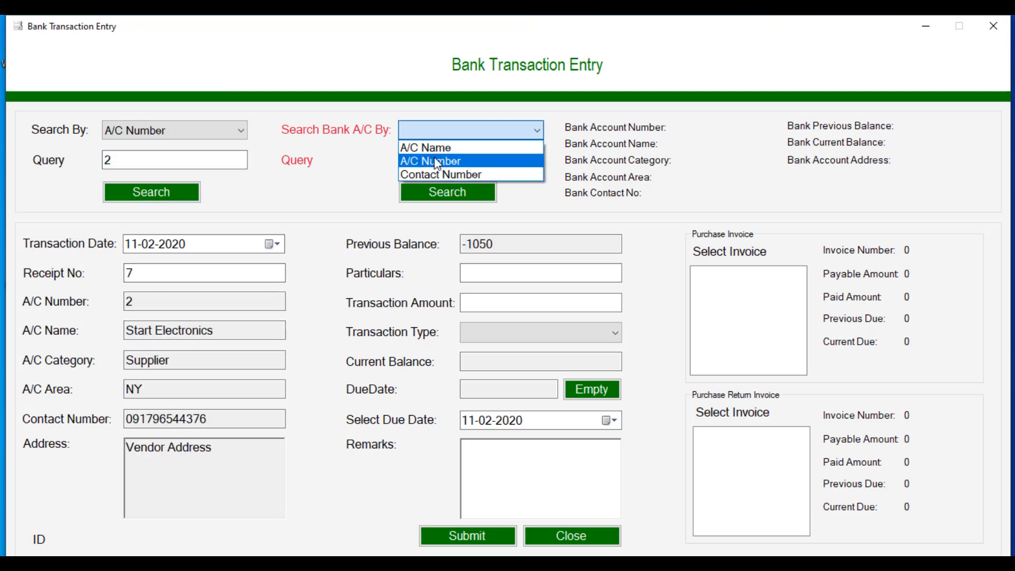
click(426, 160)
click(435, 158)
text(4)
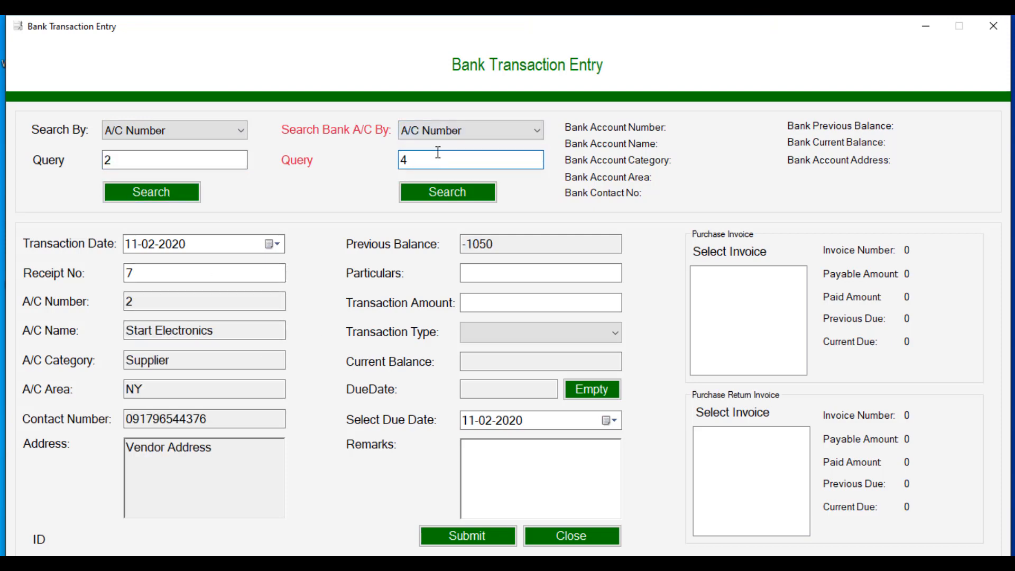
click(449, 195)
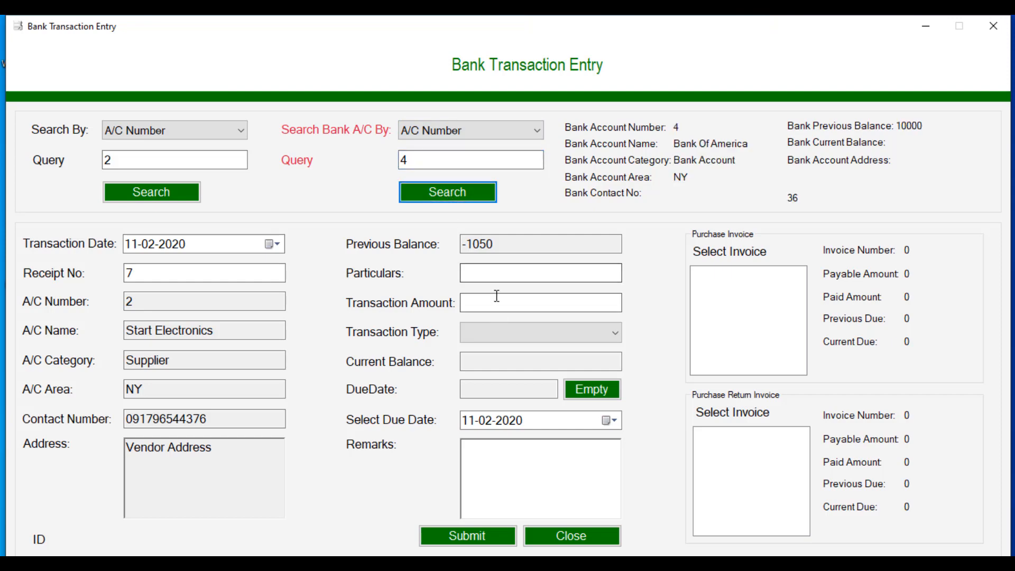
Step: Enter a Due Payment of 500 as a Debit transaction
click(494, 273)
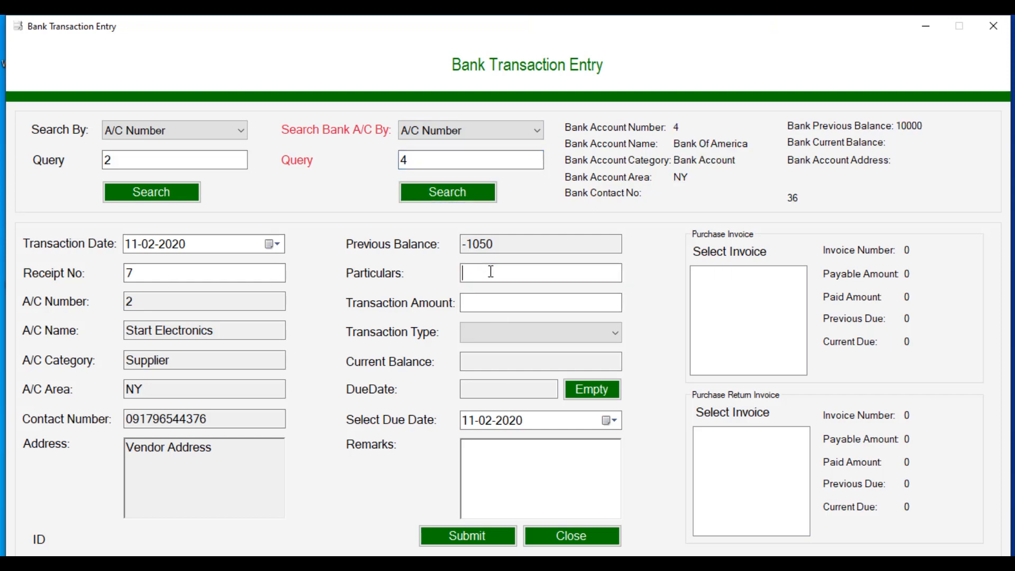
text(Due Payment)
click(491, 292)
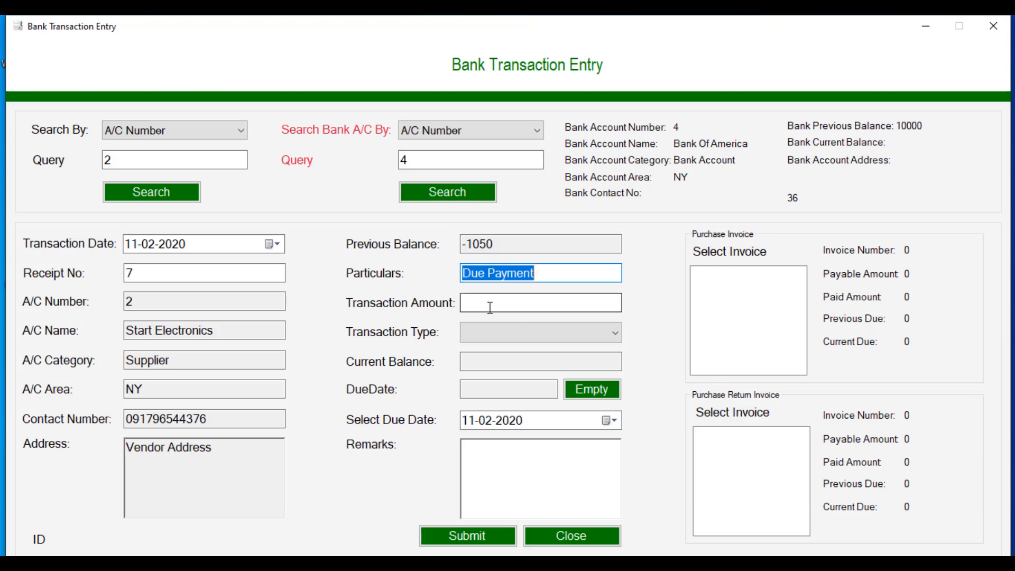
click(490, 306)
text(500)
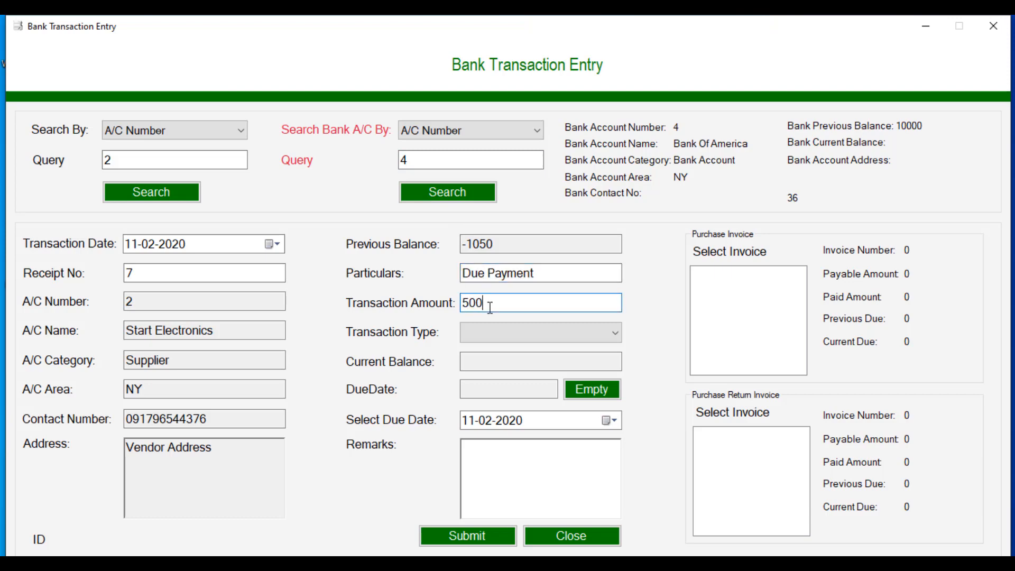
click(525, 333)
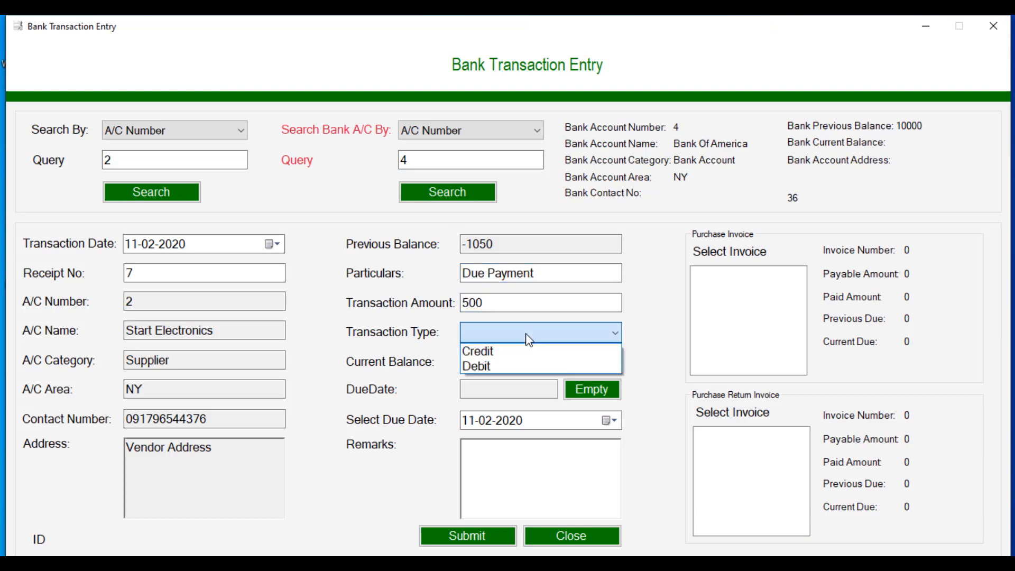
click(526, 367)
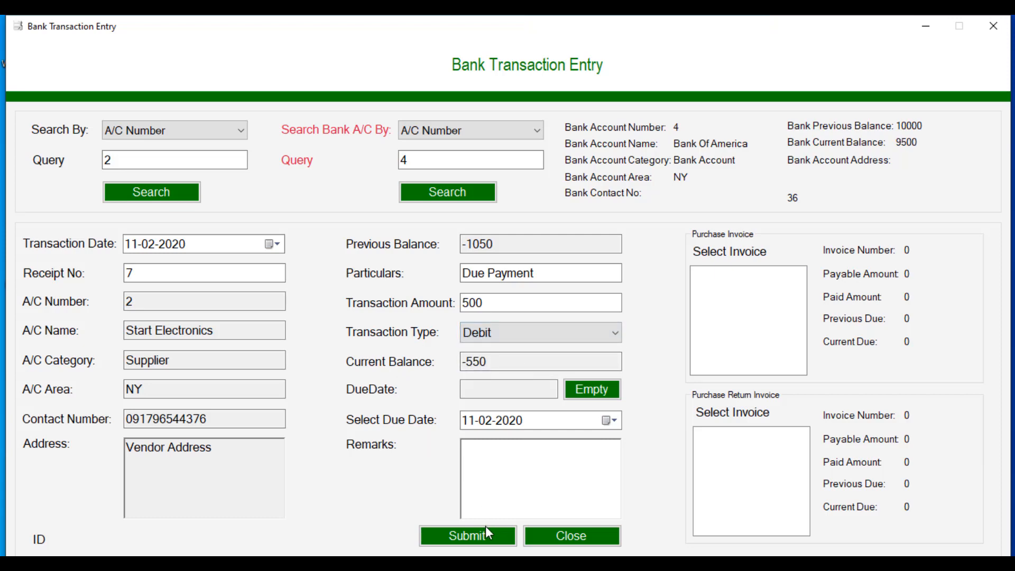
Step: Submit the 500 payment, view Receipt_No_7.pdf, and close the bank transaction form
click(484, 539)
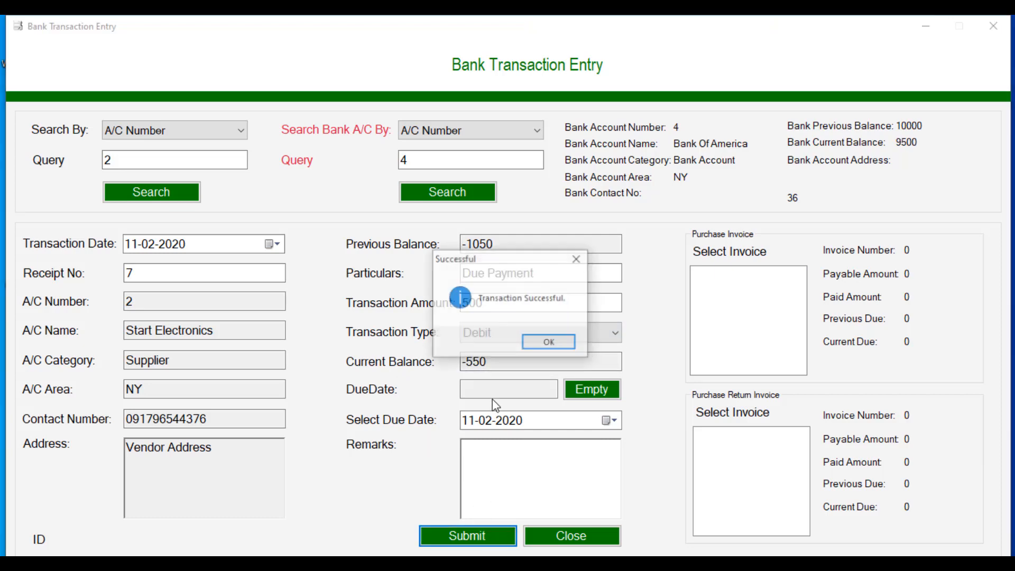
click(544, 343)
click(601, 347)
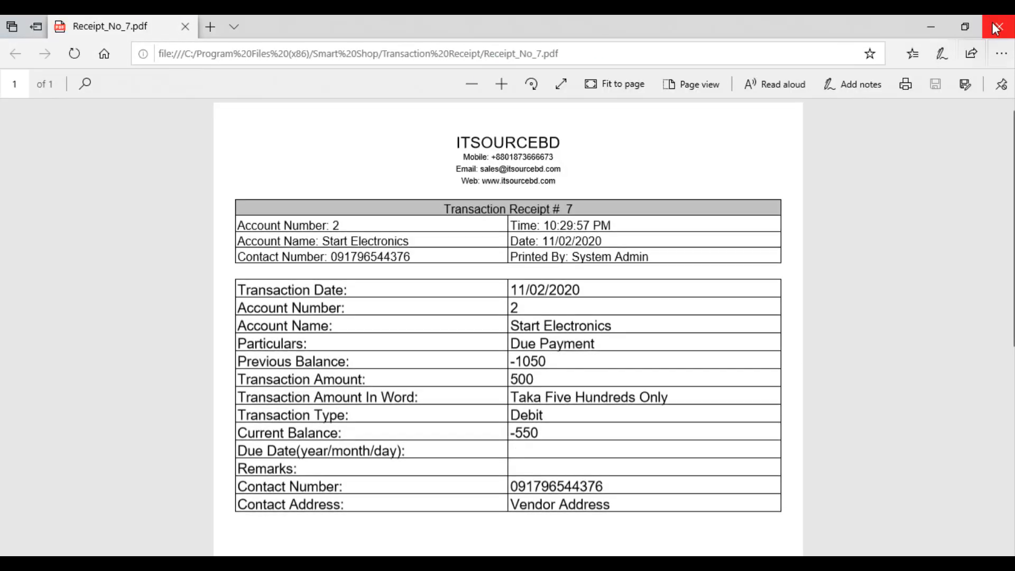
click(999, 26)
click(543, 535)
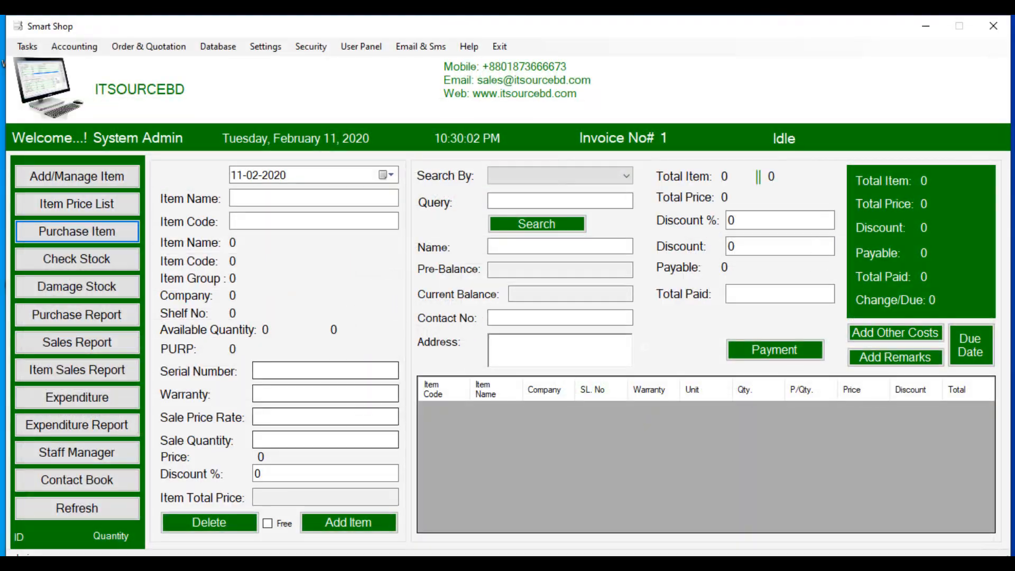
click(58, 46)
click(84, 68)
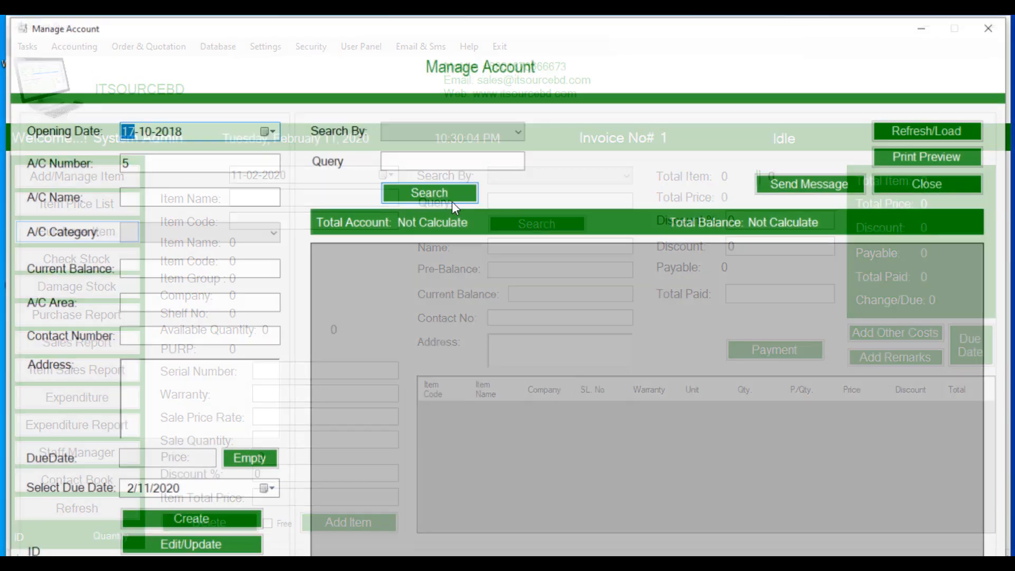
click(442, 131)
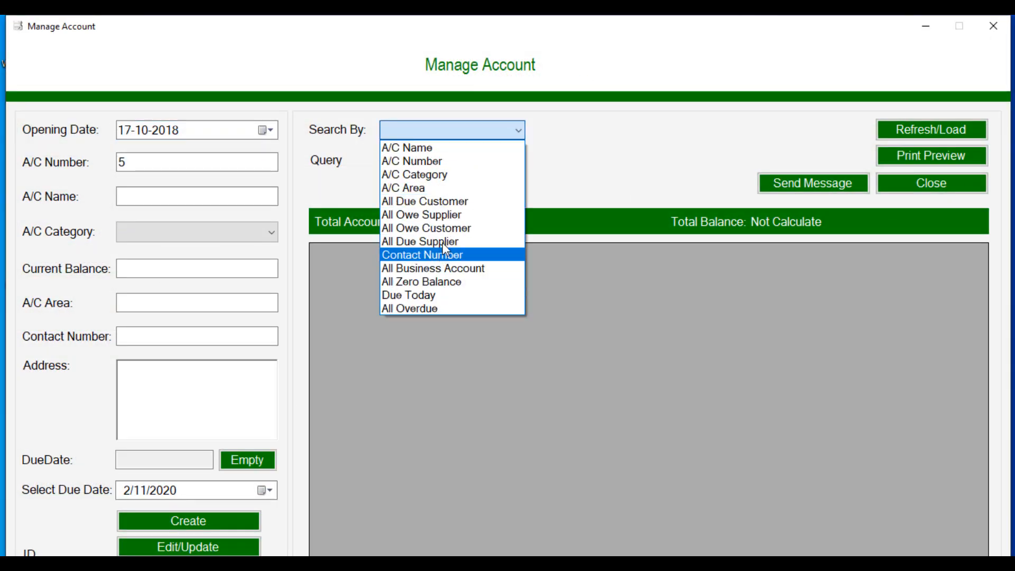
click(913, 128)
click(915, 131)
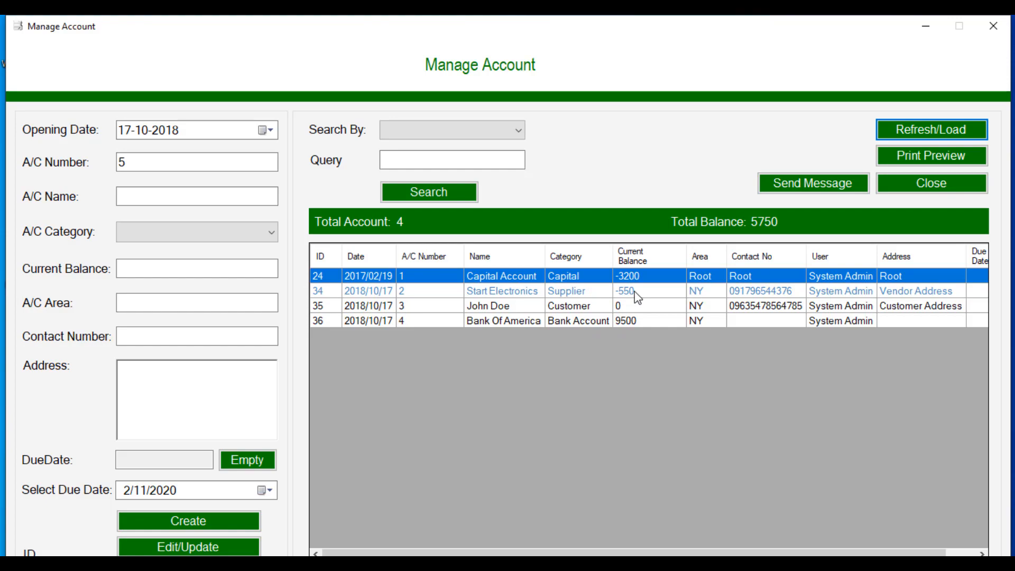
click(924, 184)
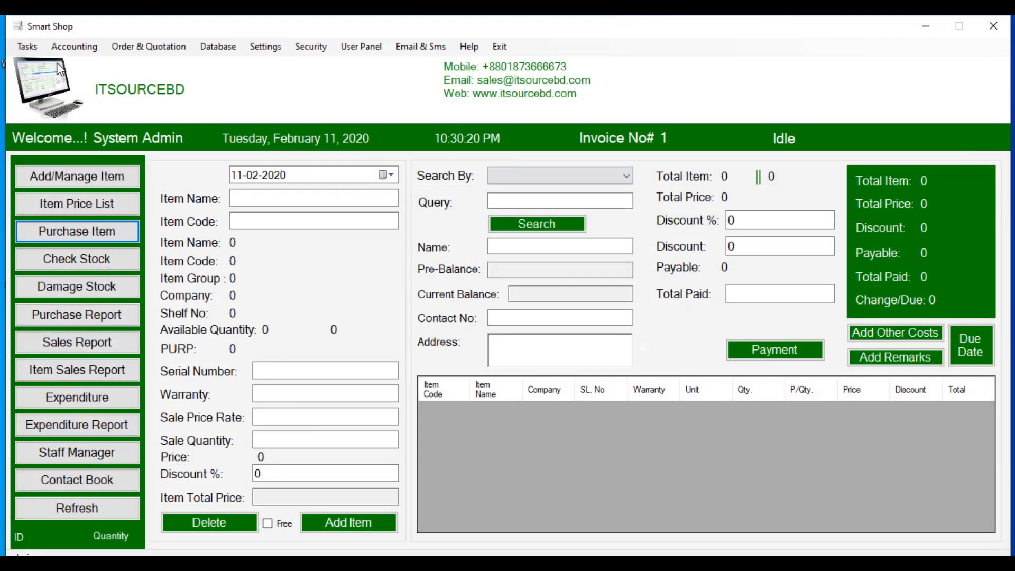
click(88, 46)
Step: Search the Transaction Report for account 2 from 11-02-2020
click(88, 126)
click(214, 133)
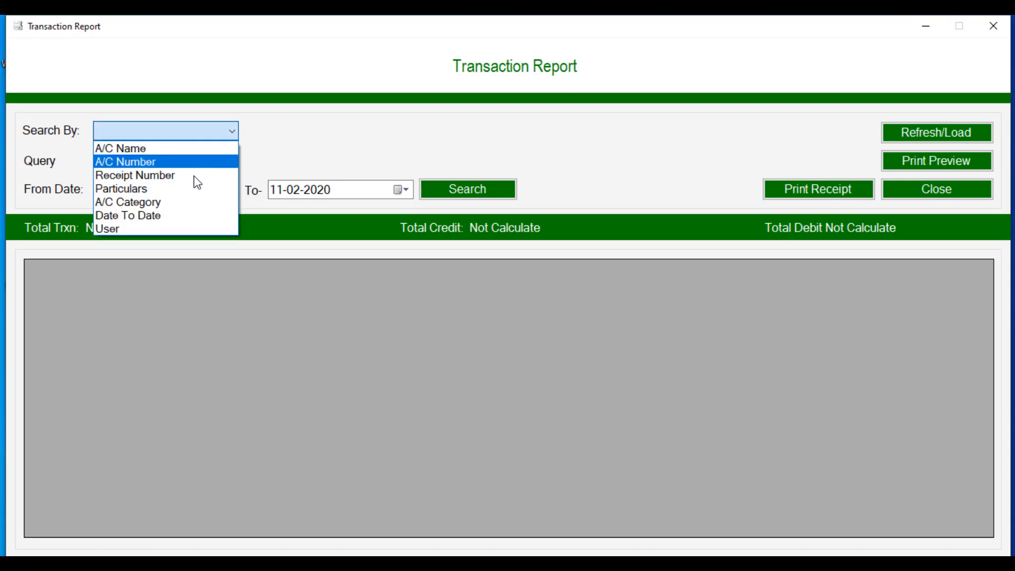
click(172, 162)
click(171, 163)
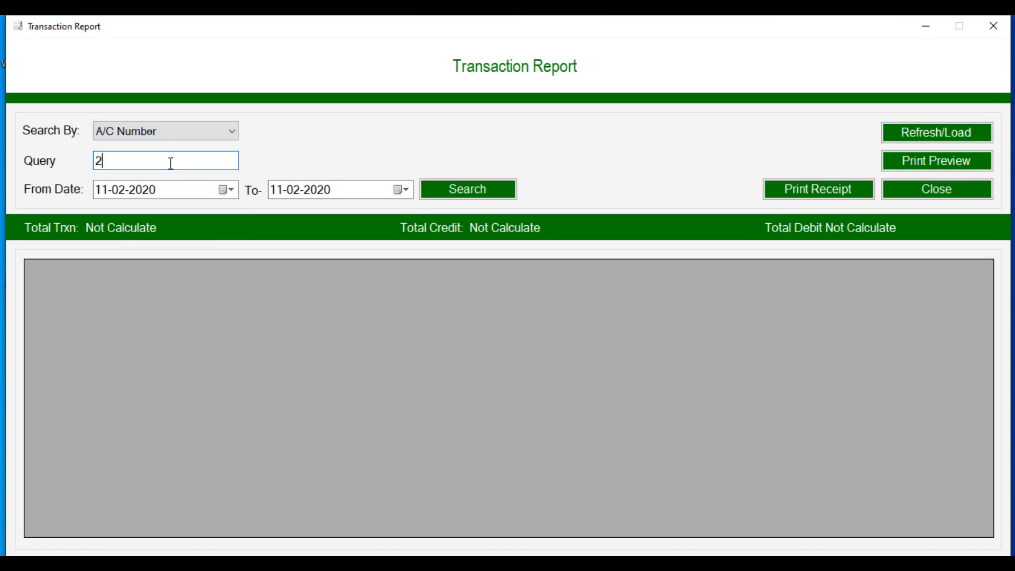
click(229, 191)
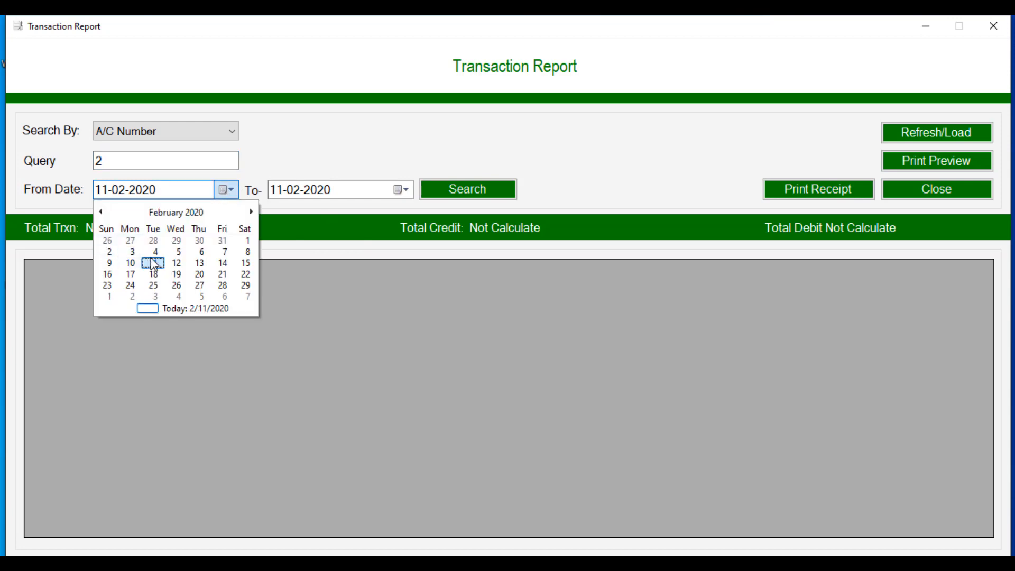
click(284, 209)
click(468, 188)
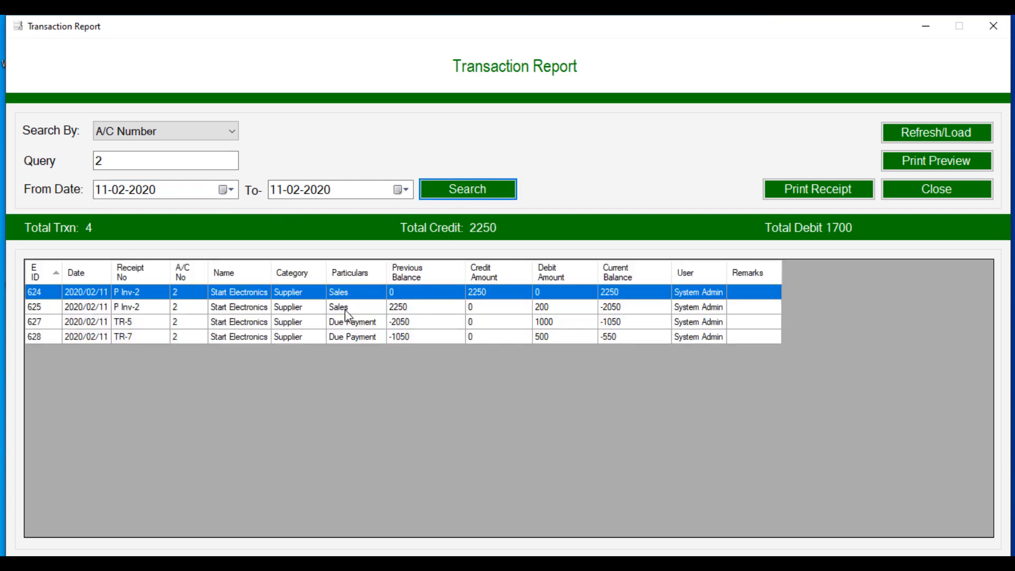
Step: Select the TR-5 due payment row and print its receipt
click(526, 306)
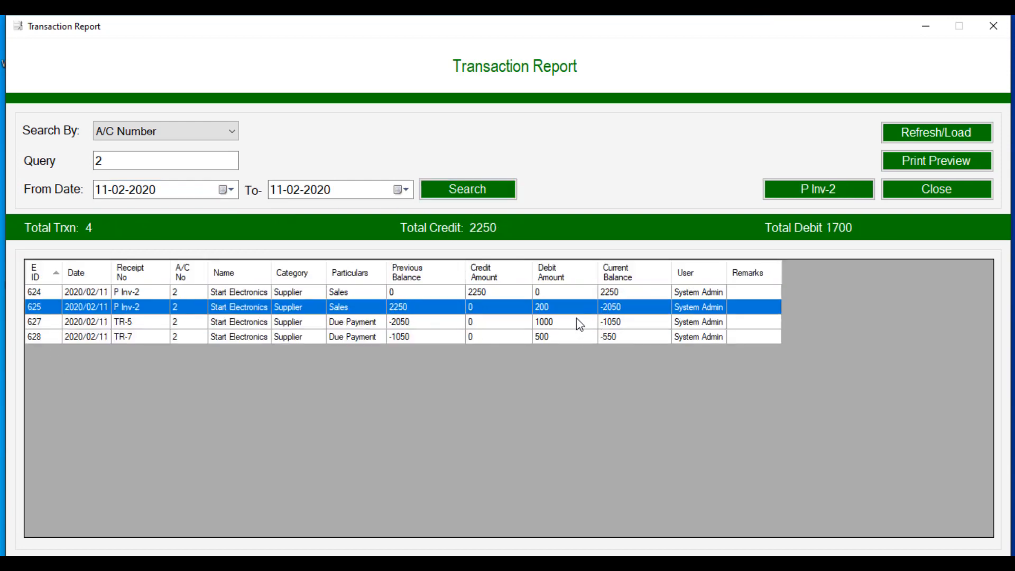
click(576, 320)
click(569, 337)
click(560, 295)
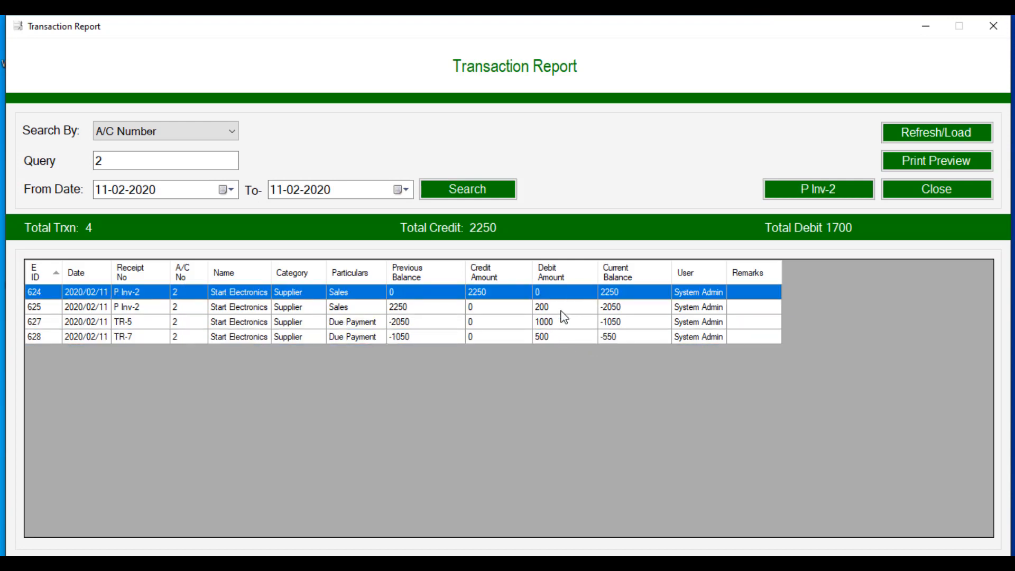
click(147, 322)
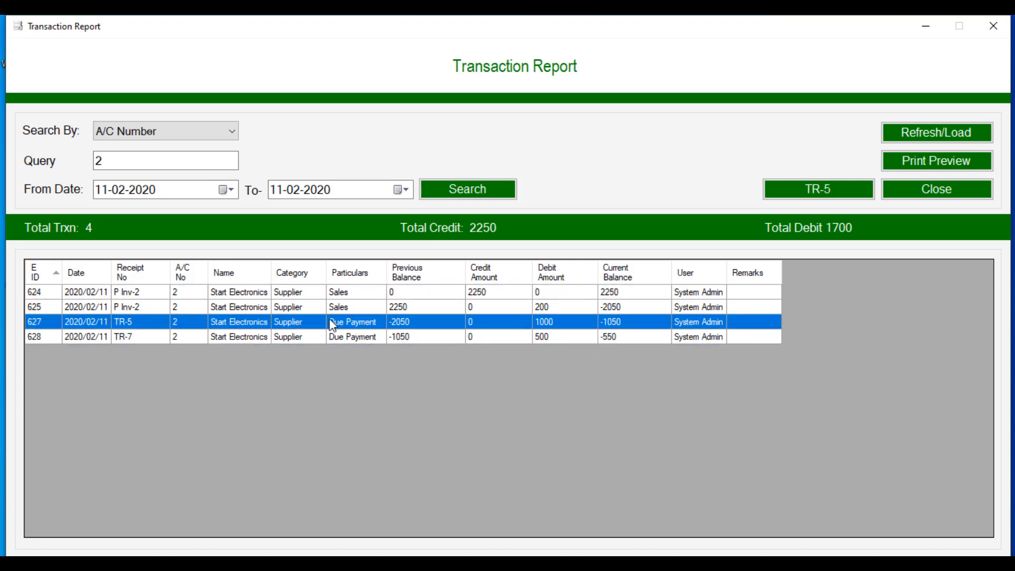
click(795, 191)
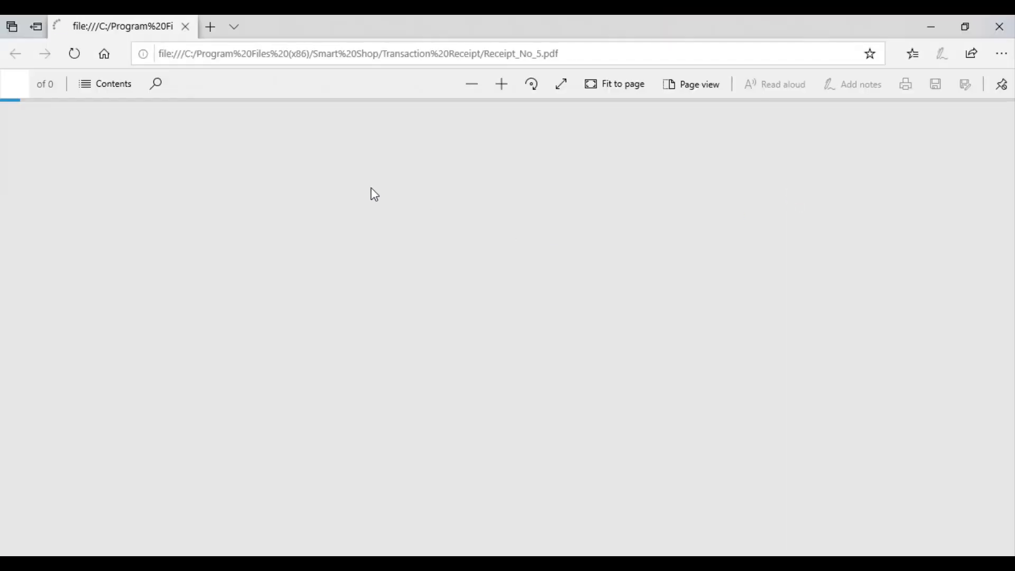
Step: Look over Receipt_No_5.pdf in Edge and close it
scroll(364, 176, down, 8)
scroll(363, 176, up, 8)
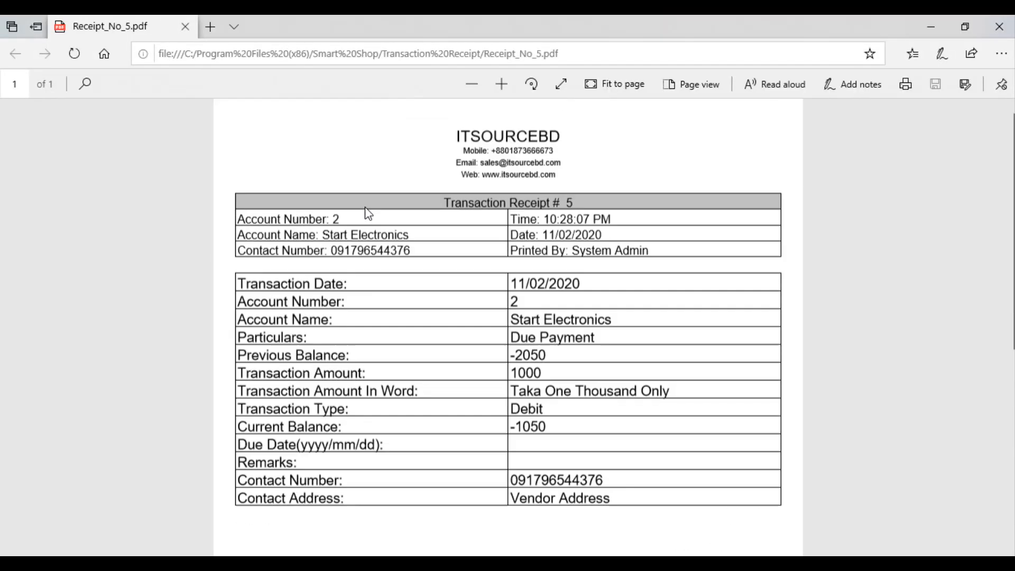
click(999, 26)
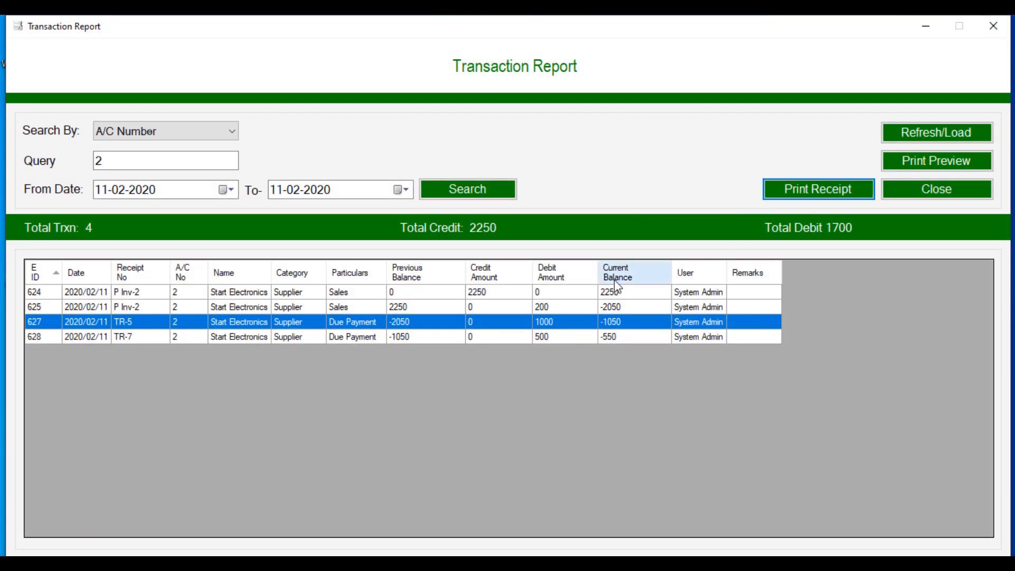
Step: Generate the account 2 Transaction Report PDF, view it, and close Edge
click(935, 162)
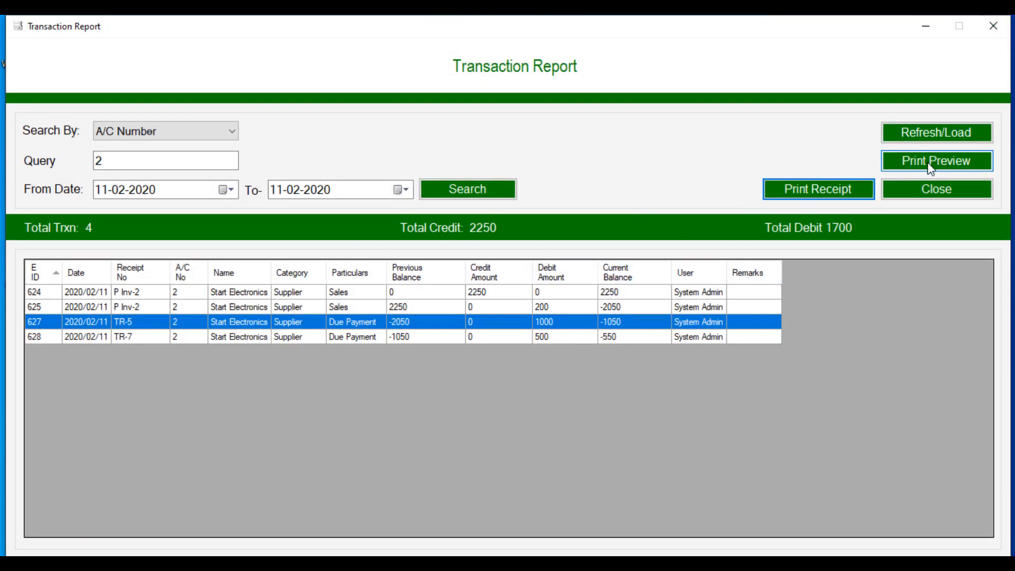
click(600, 343)
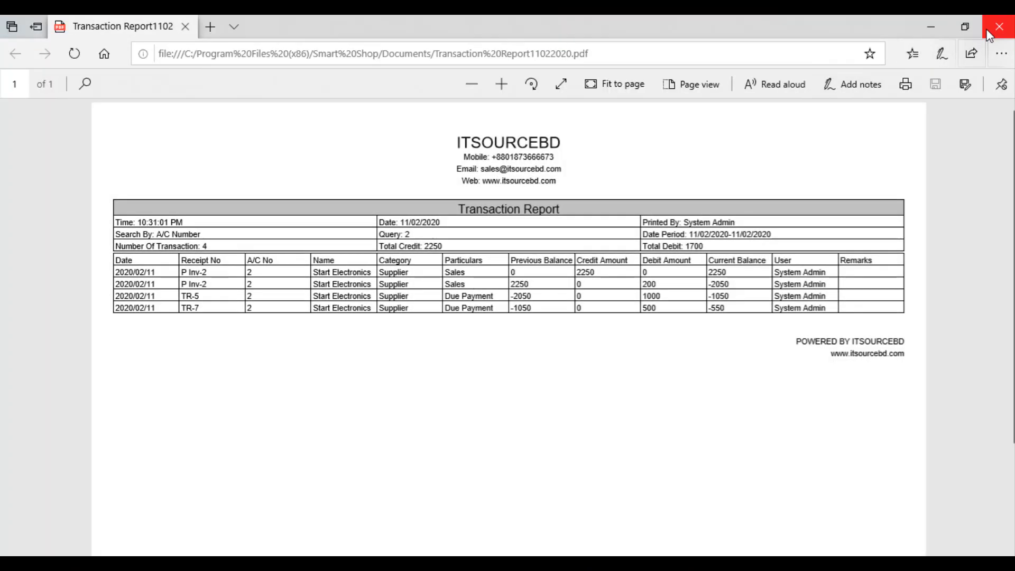
click(999, 27)
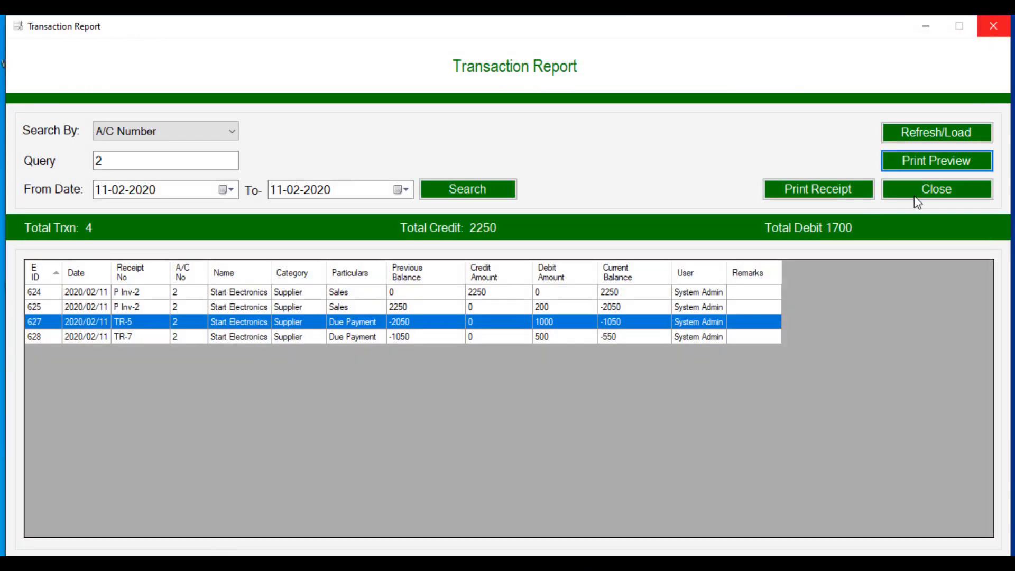
Step: Search Date To Date with an empty query to list all 8 transactions of 11-02-2020, then close the report
click(191, 135)
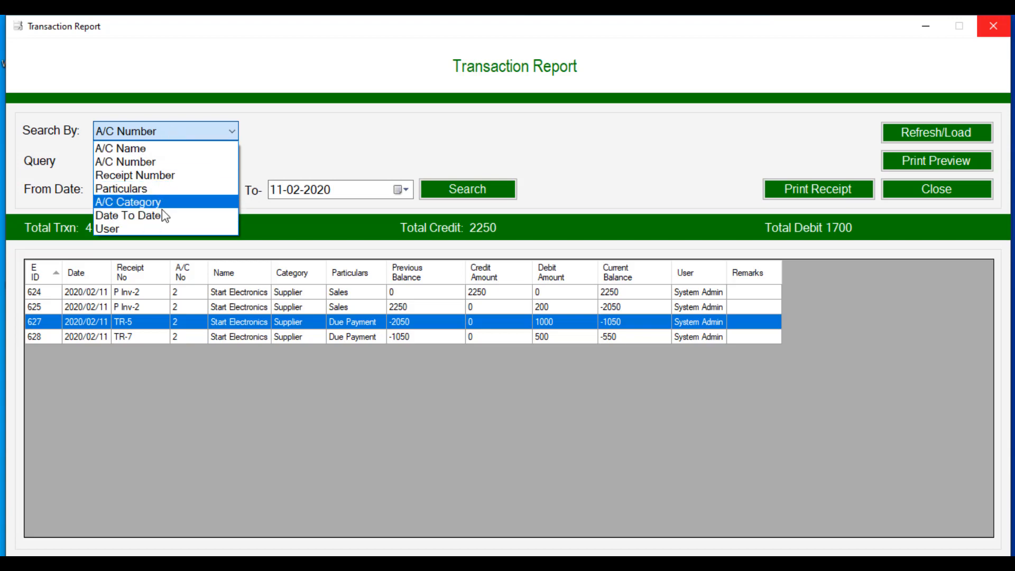
click(343, 158)
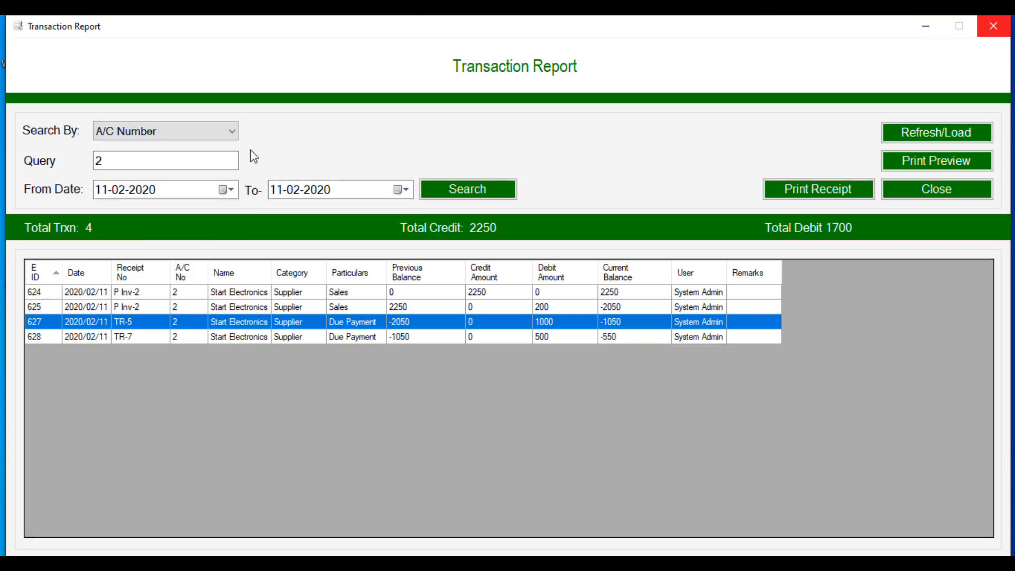
click(214, 134)
click(170, 215)
click(125, 160)
key(BackSpace)
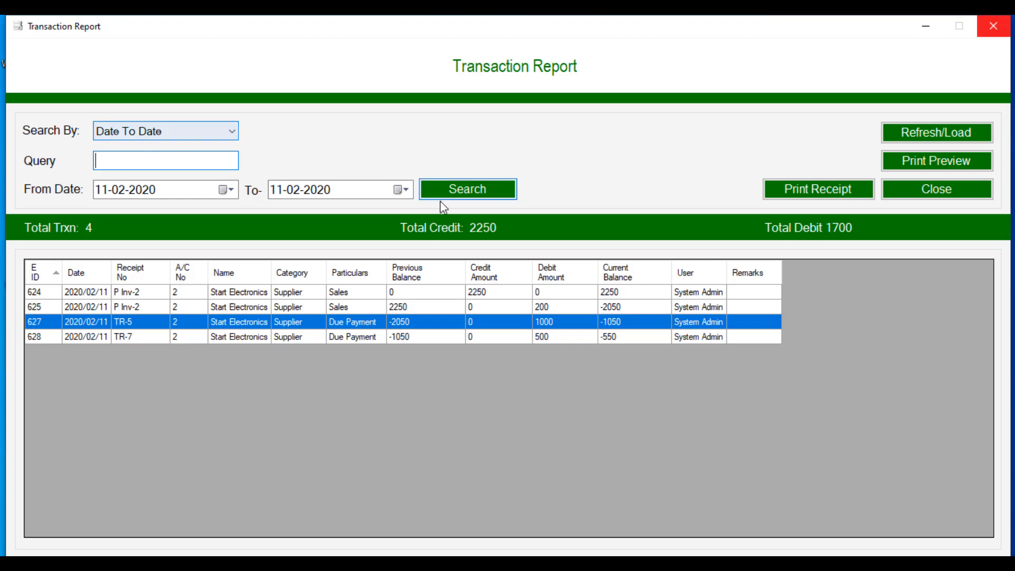
click(465, 197)
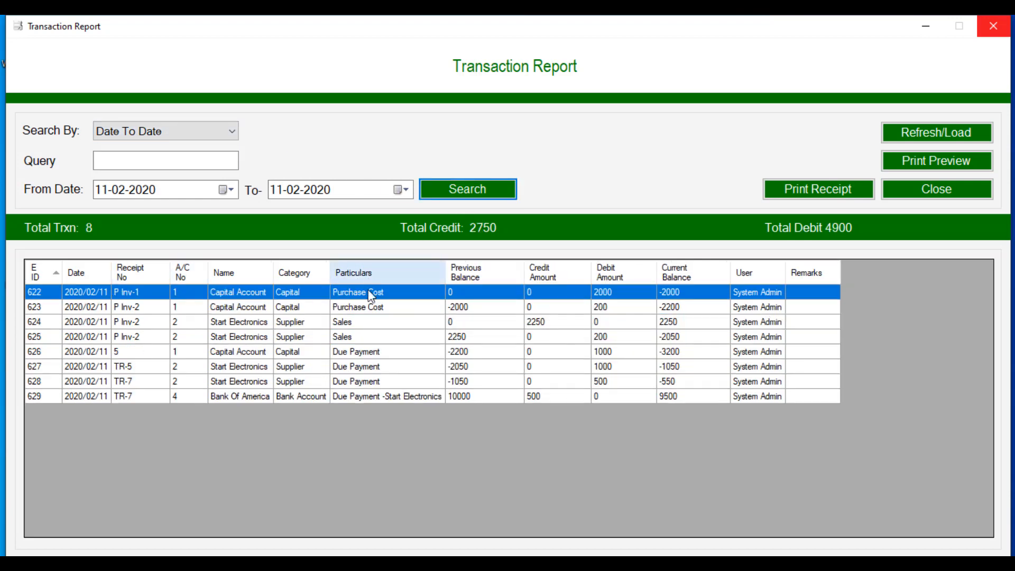
click(924, 202)
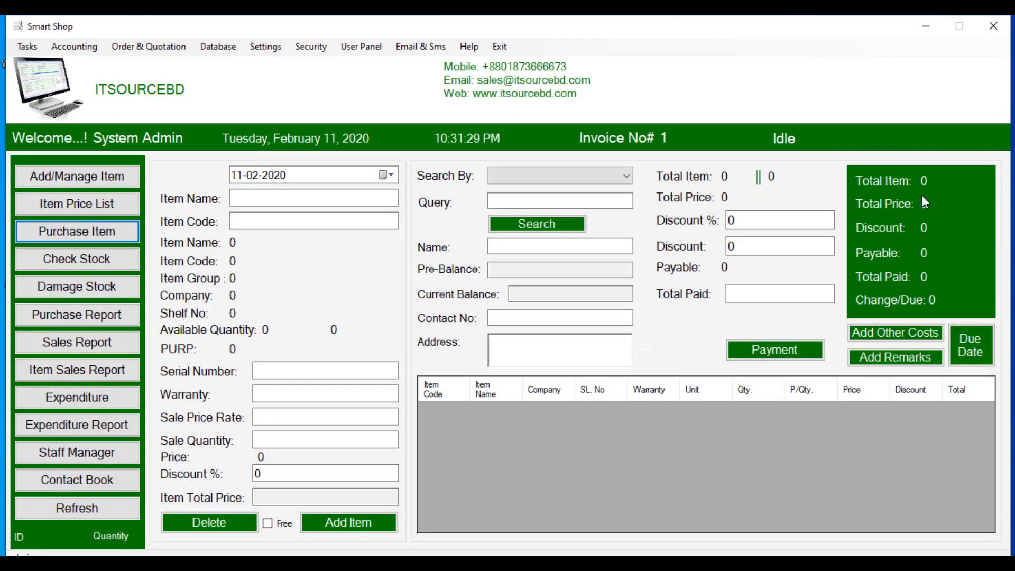
Step: Load the Account Ledger by A/C Number for account 2, showing four entries ending at -550
click(75, 46)
click(103, 146)
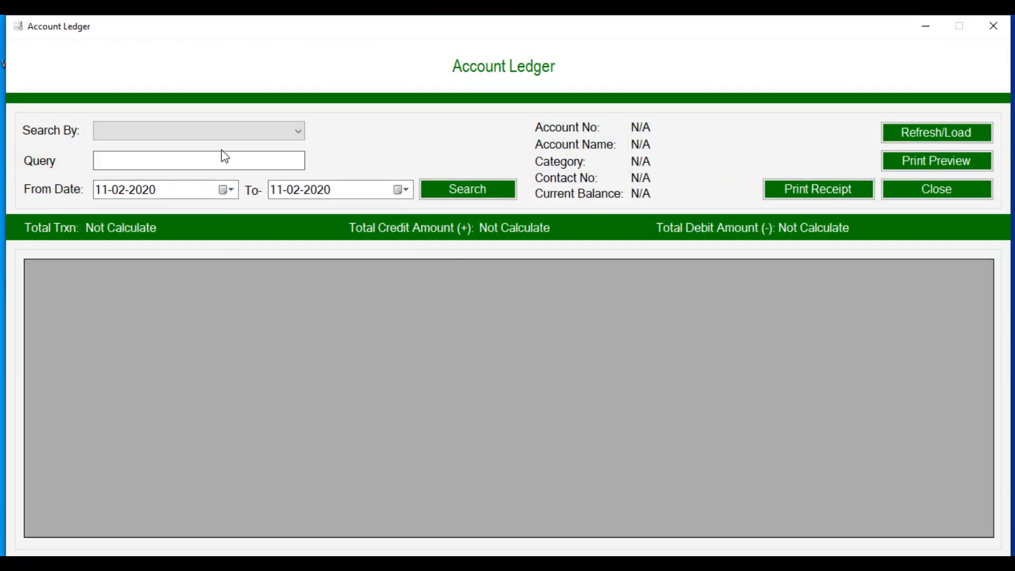
click(222, 133)
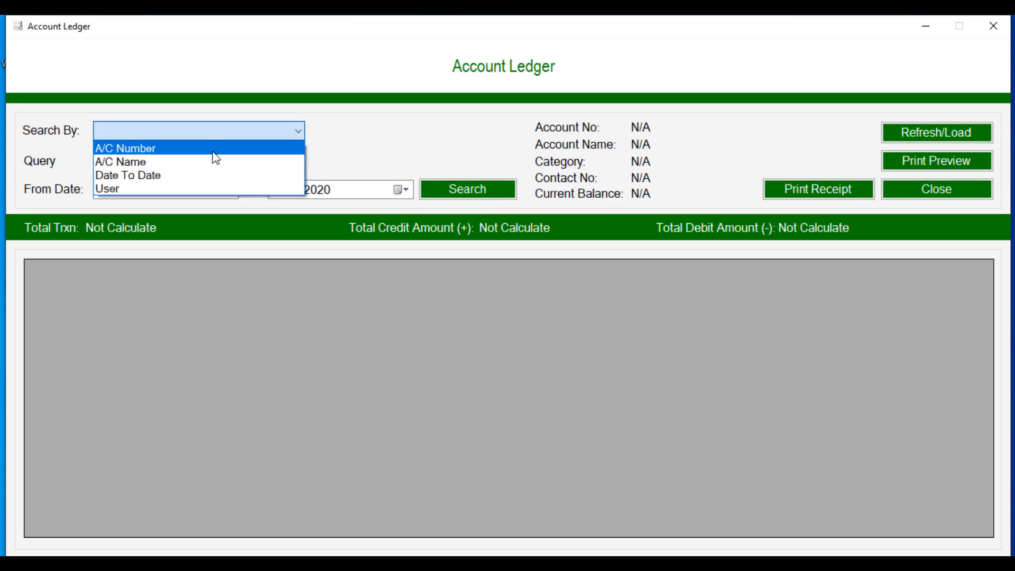
click(213, 148)
click(167, 158)
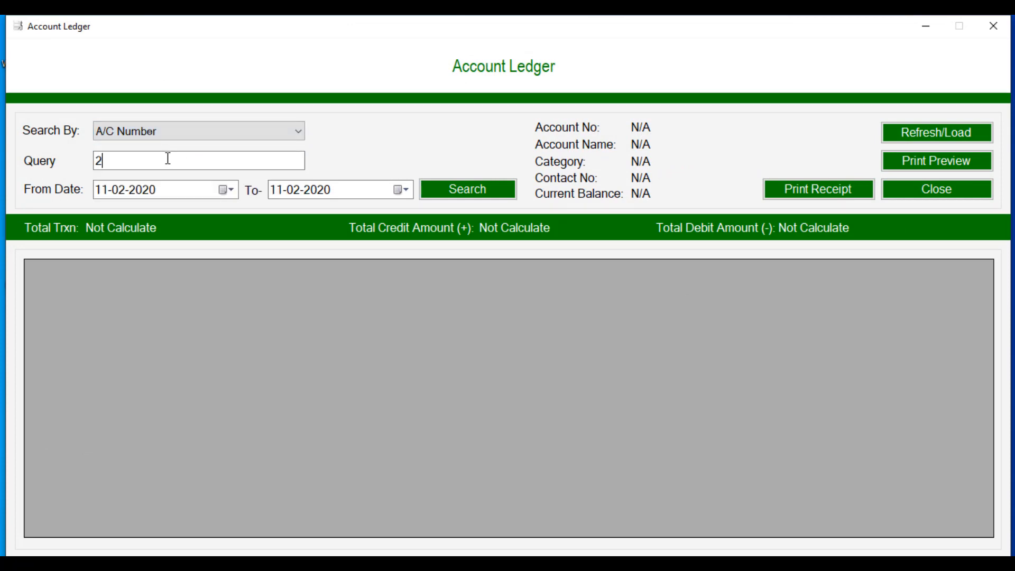
click(467, 192)
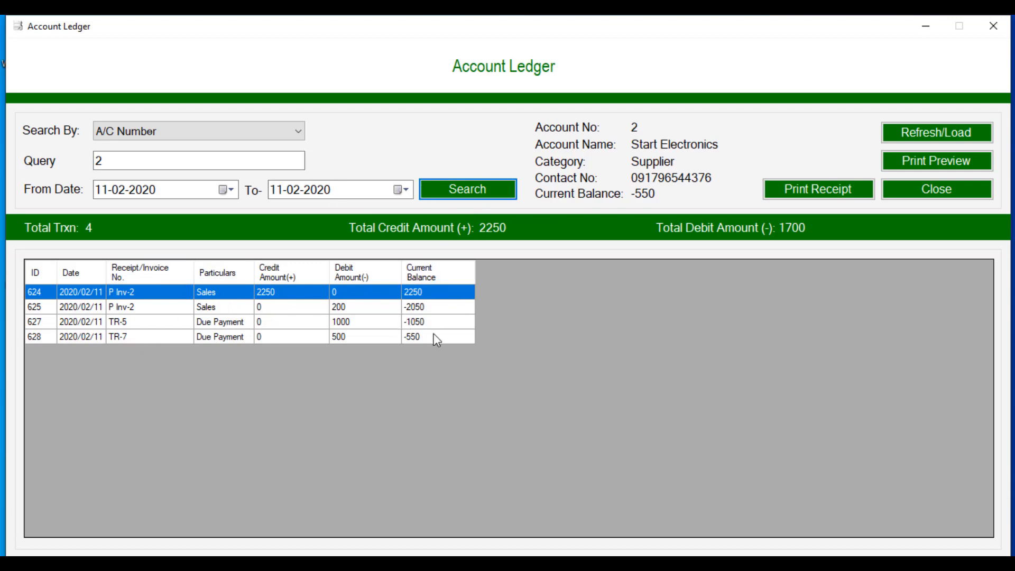
Step: Generate the account ledger PDF via Print Preview and close it in Edge
click(924, 167)
click(617, 344)
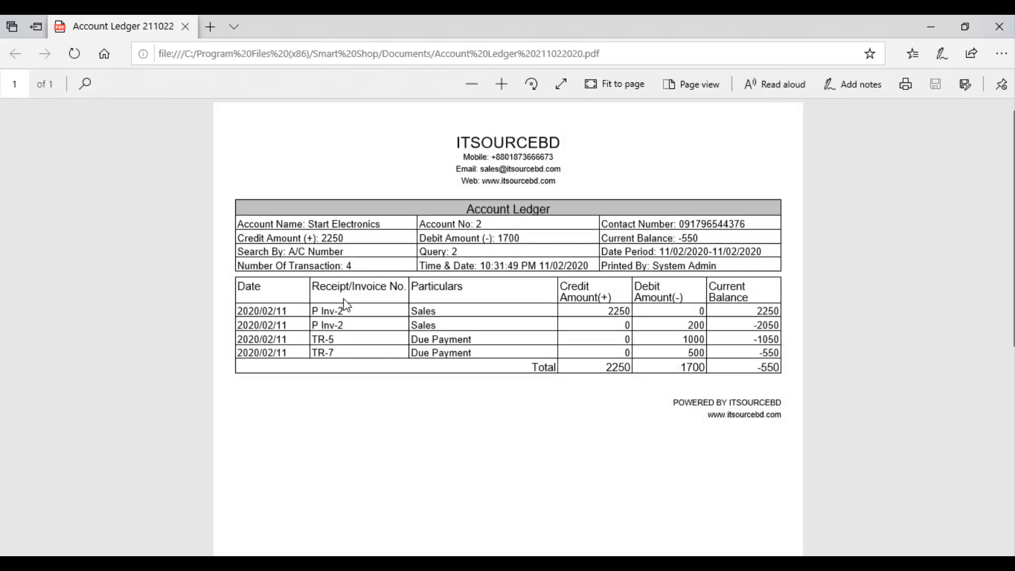
click(999, 26)
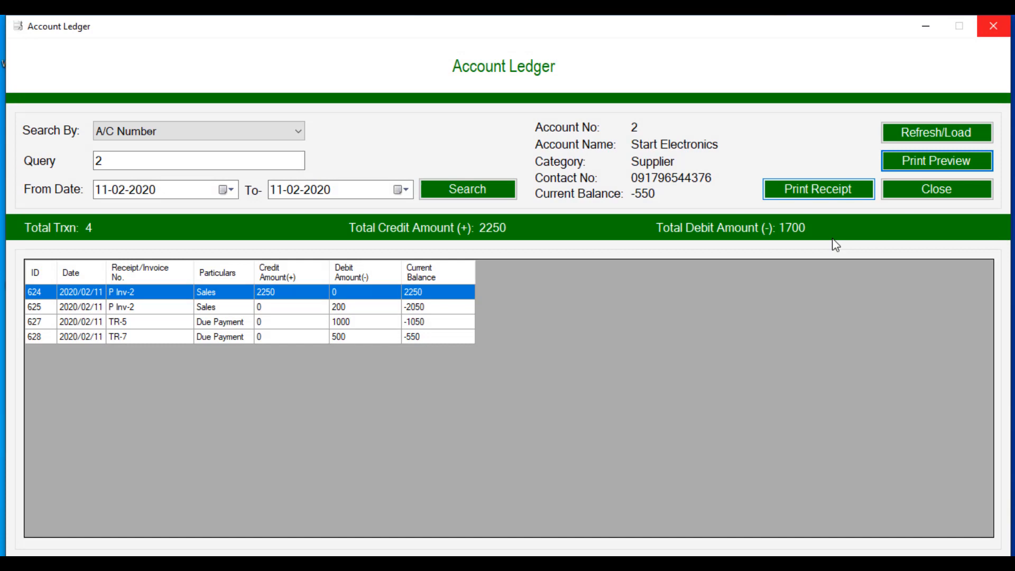
Step: Close the ledger and check stock for All Item: 3 items, 57 units, total 4442
click(905, 190)
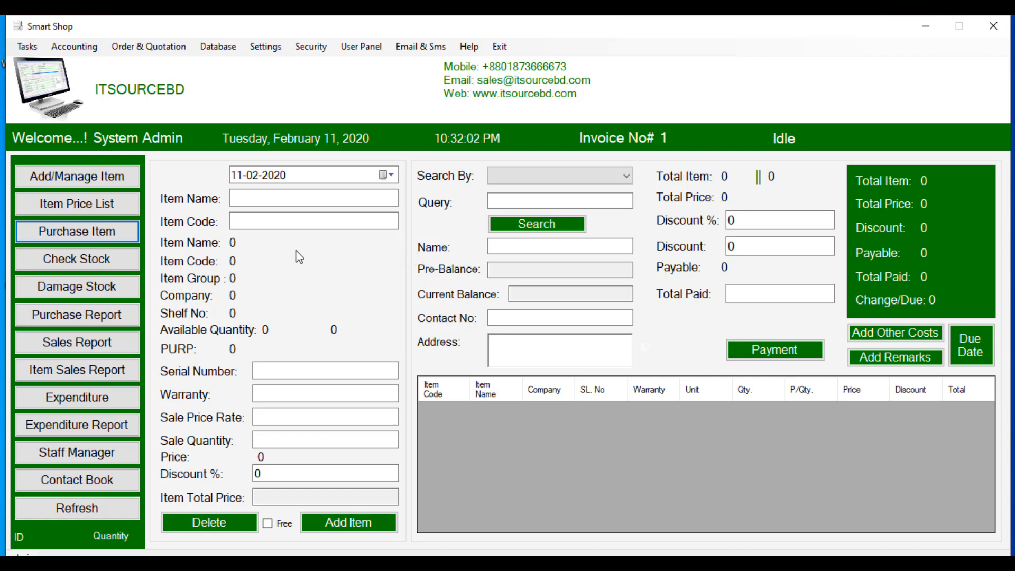
click(122, 259)
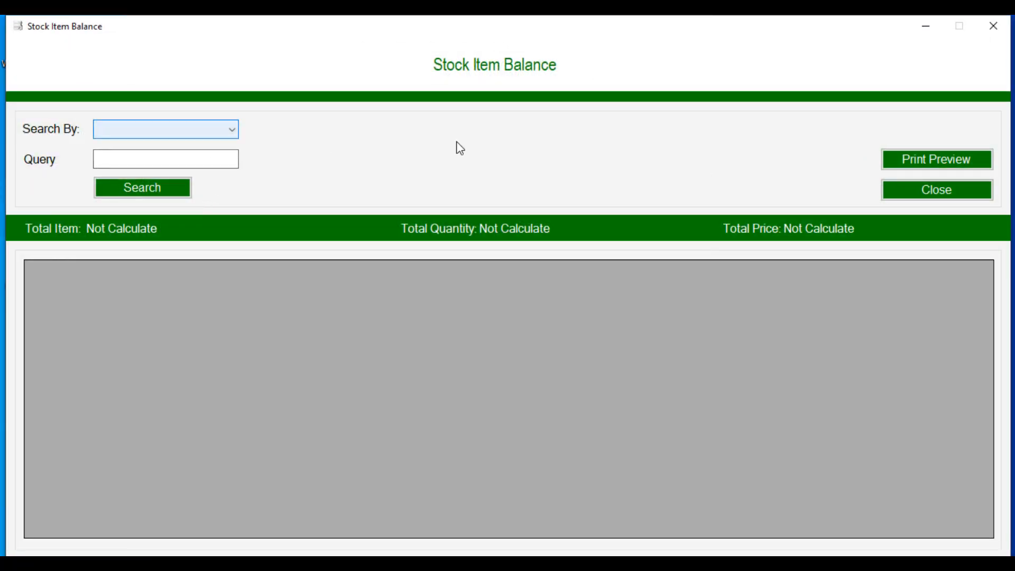
click(195, 139)
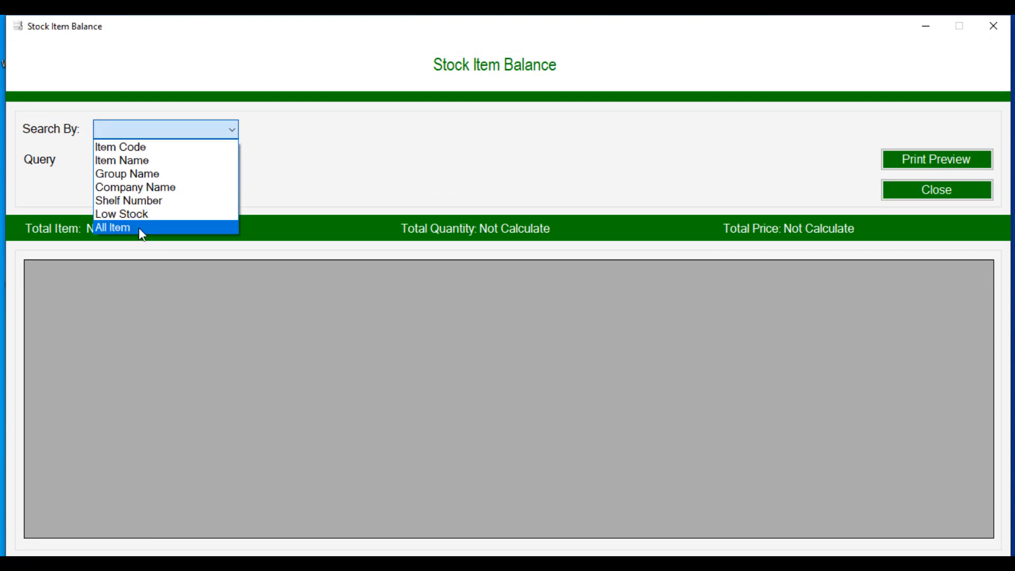
click(138, 227)
click(140, 191)
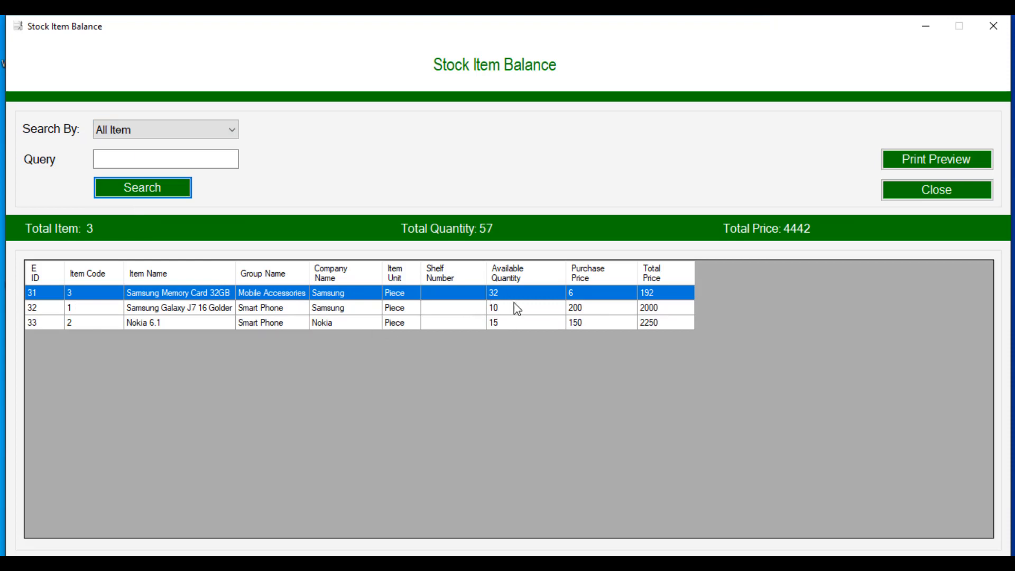
click(962, 196)
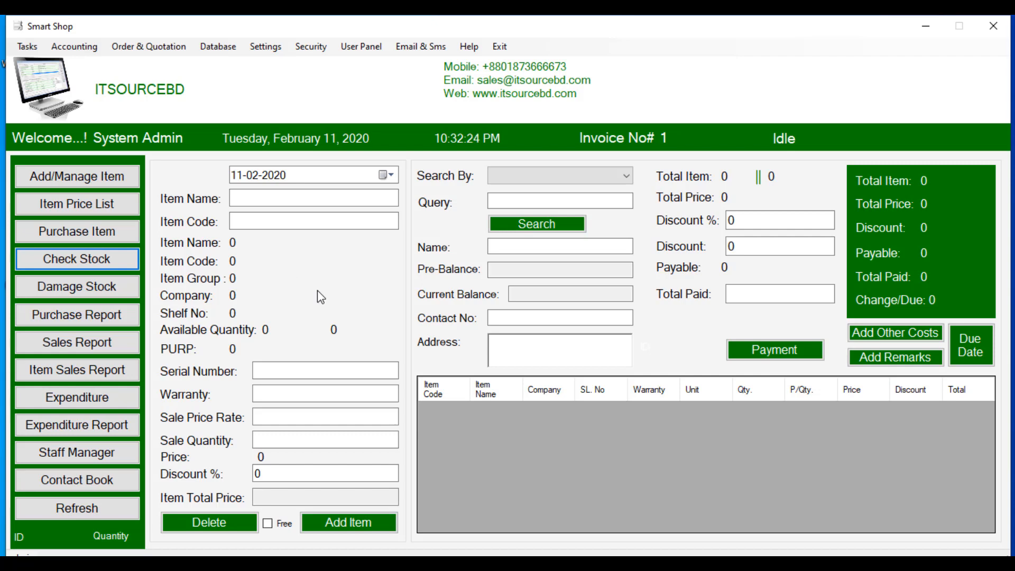
Step: Add item code 1 with serial 12345678, '12 months' warranty and quantity 1 to invoice 1
click(320, 227)
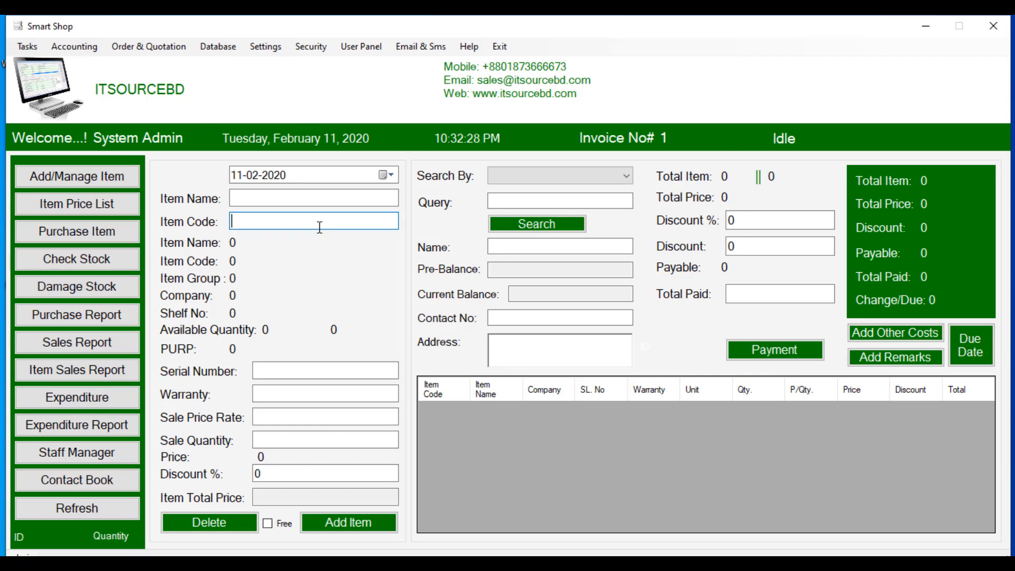
key(Return)
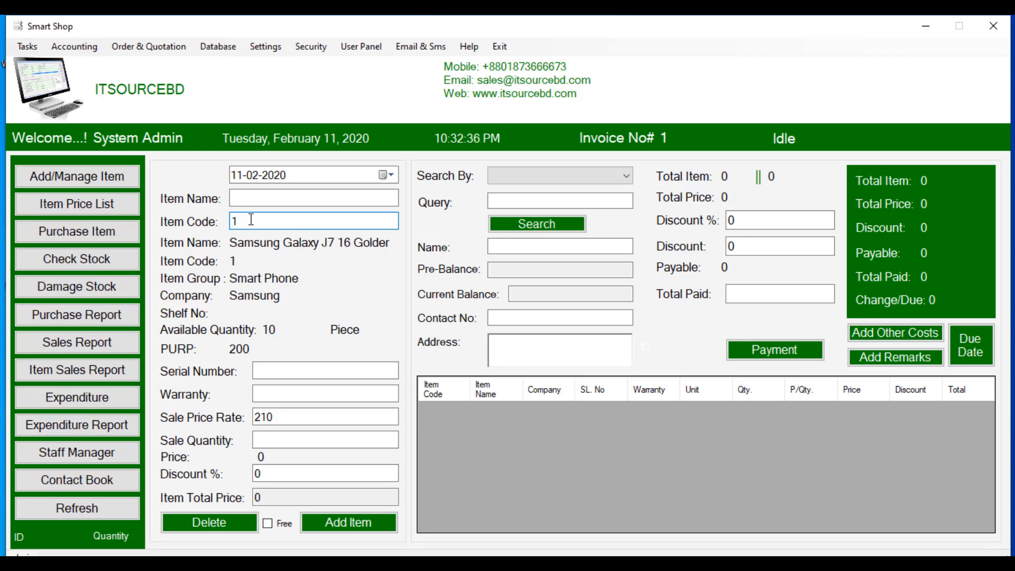
click(275, 368)
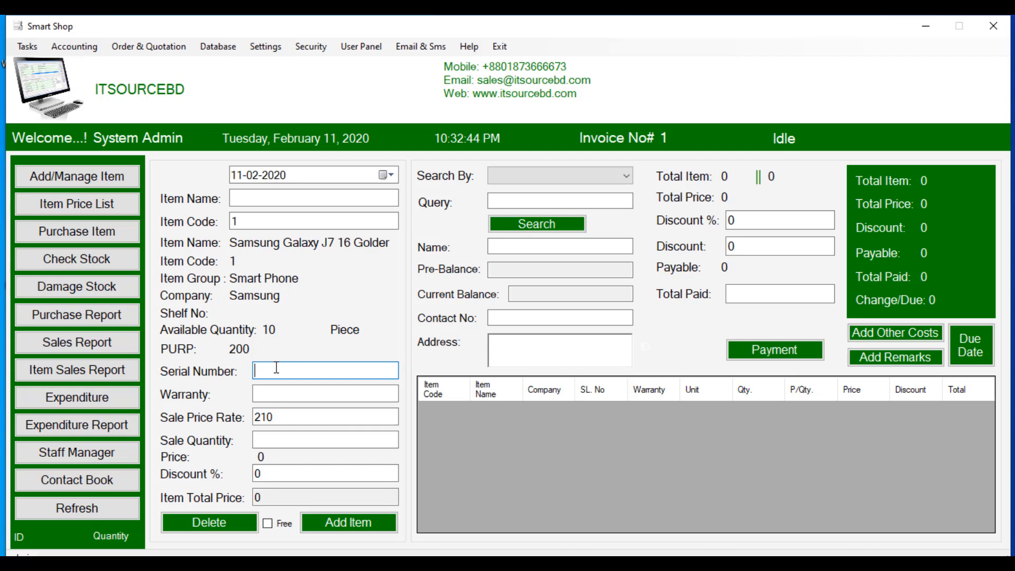
text(12345678)
click(349, 396)
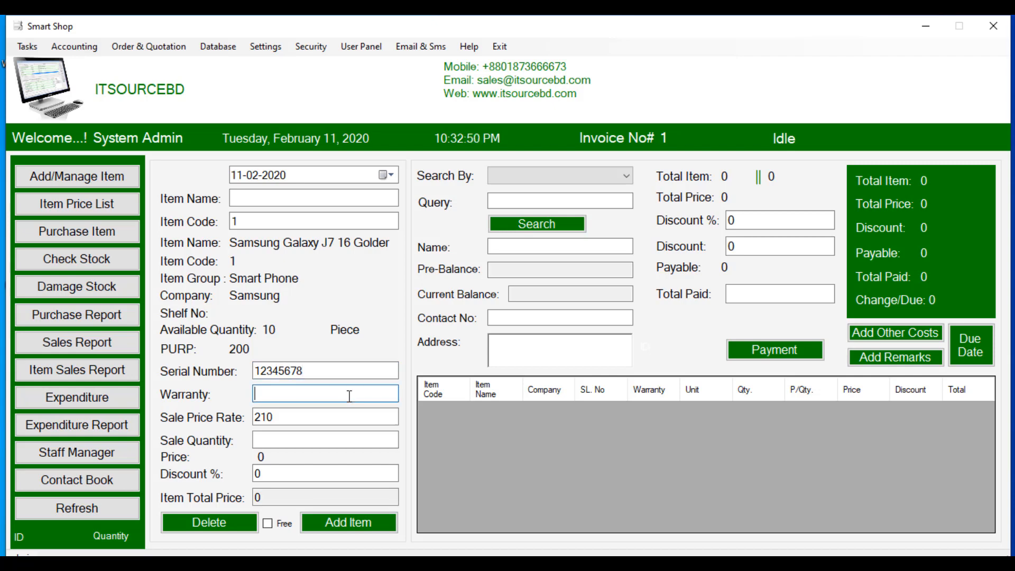
text(12 months)
click(337, 438)
text(1)
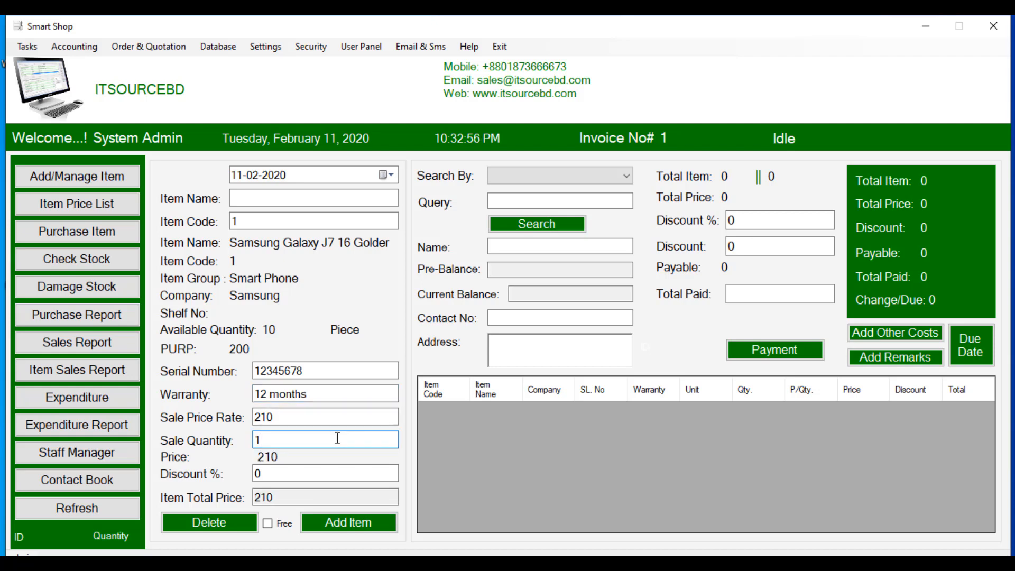
click(338, 521)
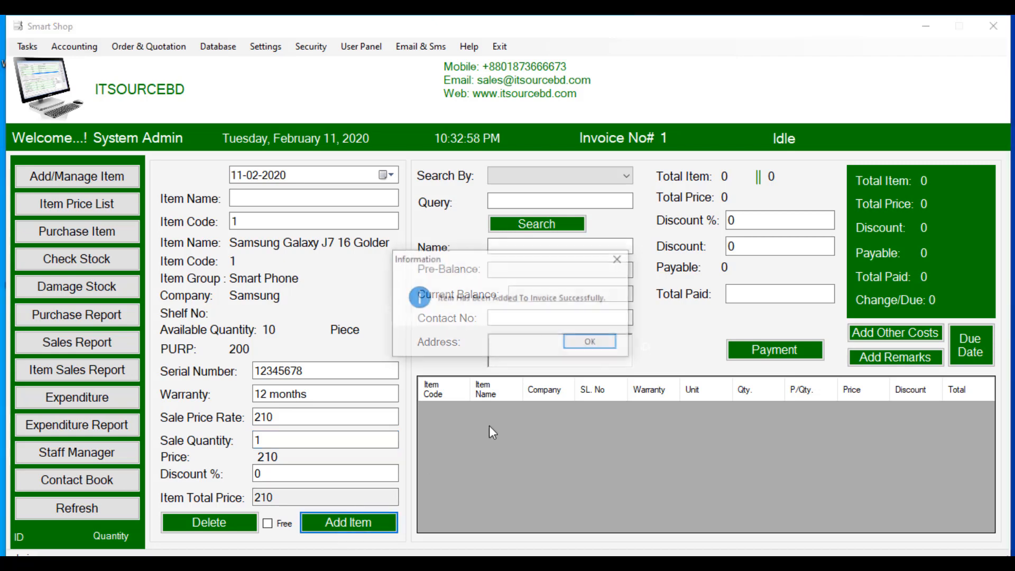
click(594, 342)
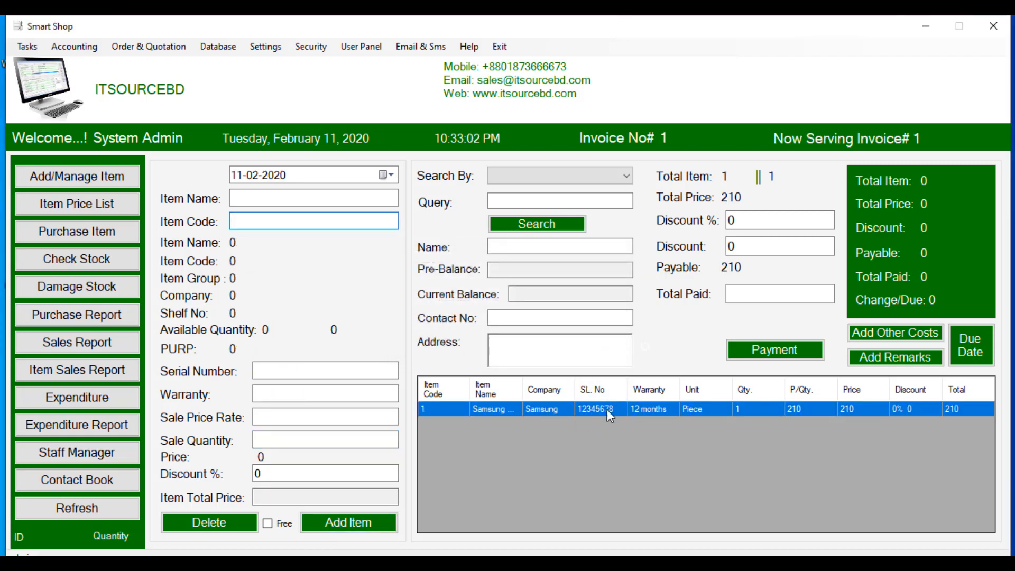
Step: Delete the existing Galaxy J7 line from invoice 1
click(642, 410)
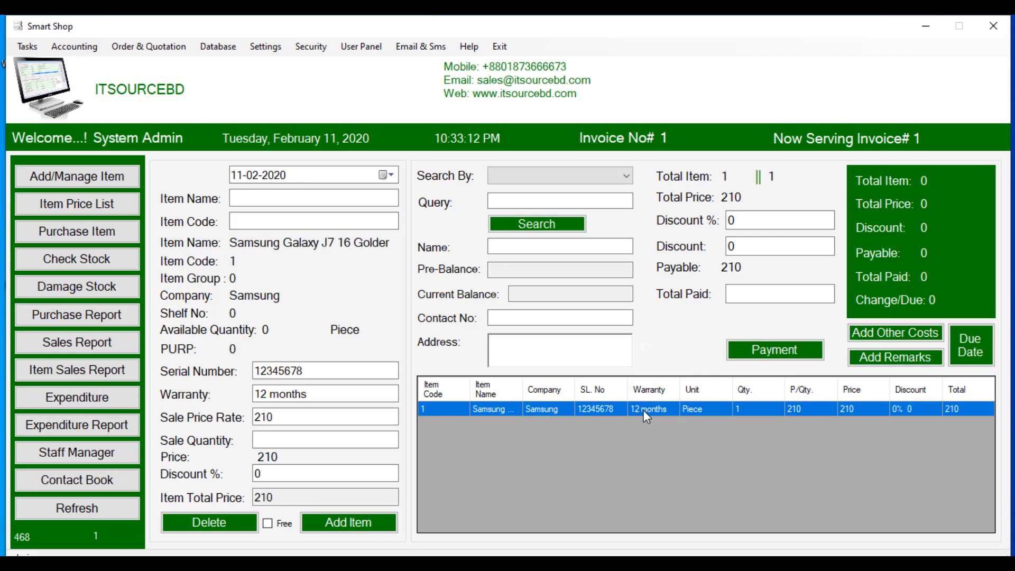
click(208, 528)
click(541, 345)
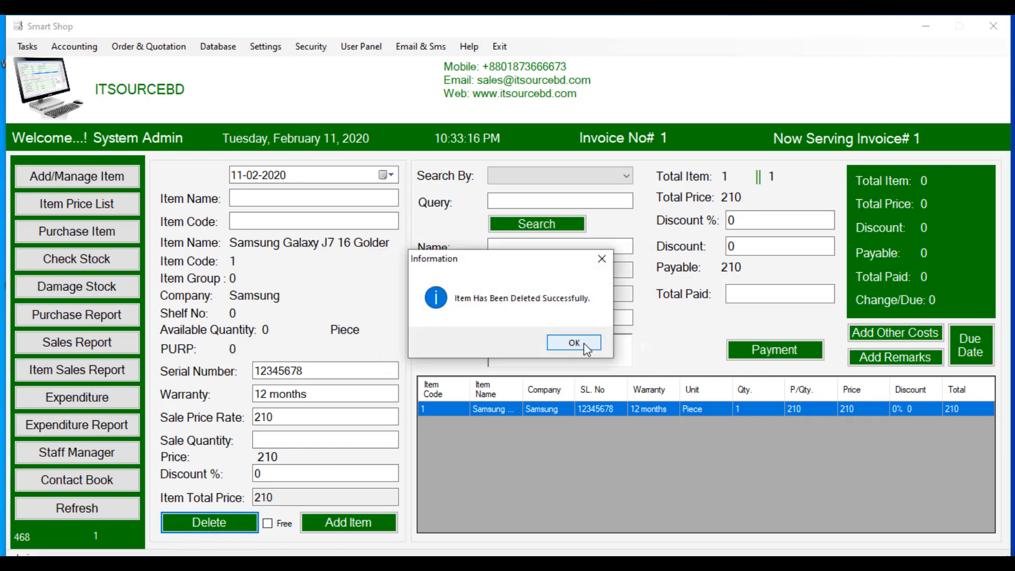
click(583, 343)
Step: Re-add item code 1 with serial 1234567, '12 month' warranty and quantity 1
click(256, 217)
text(1)
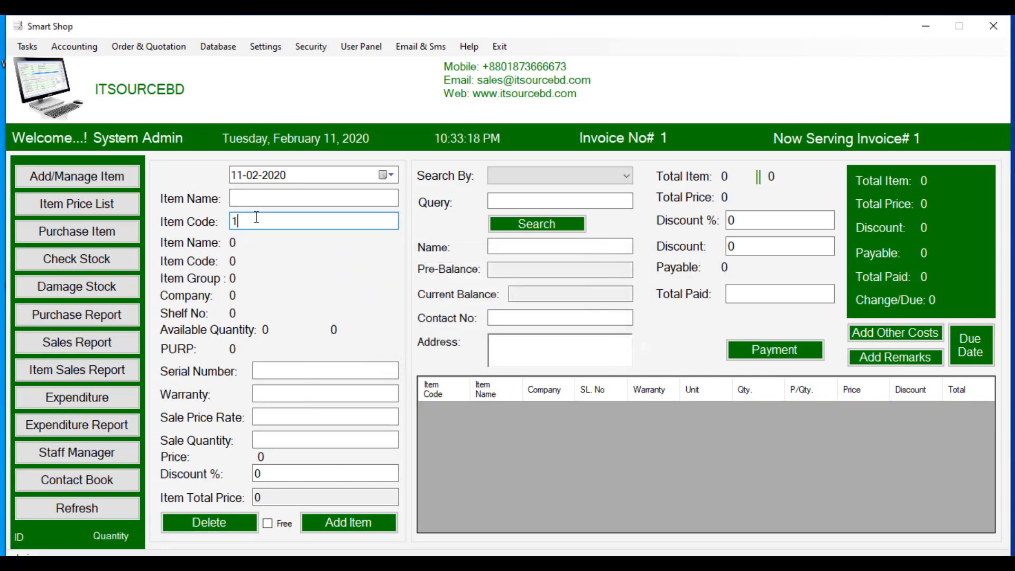
key(Return)
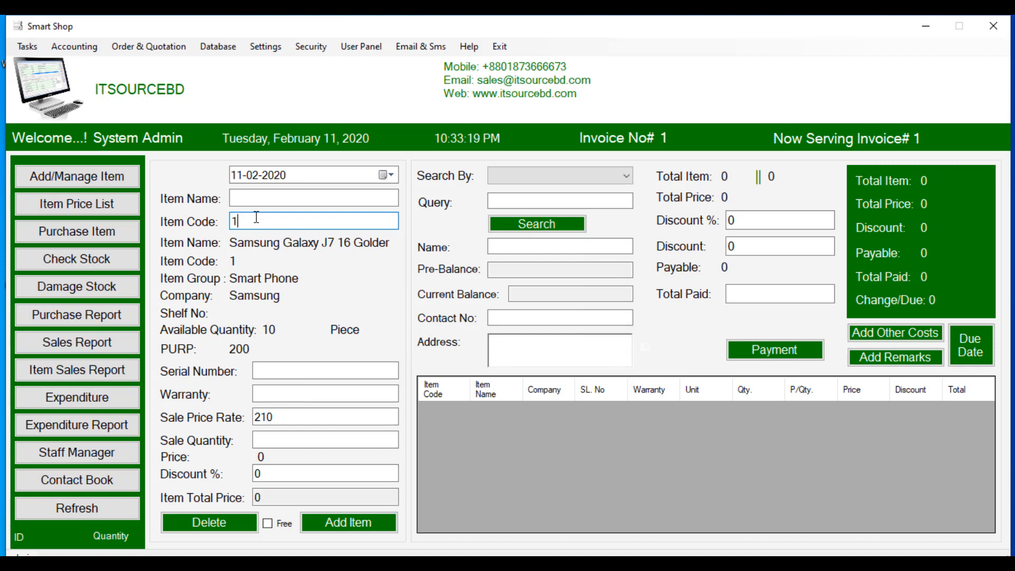
click(272, 369)
text(12345)
text(67)
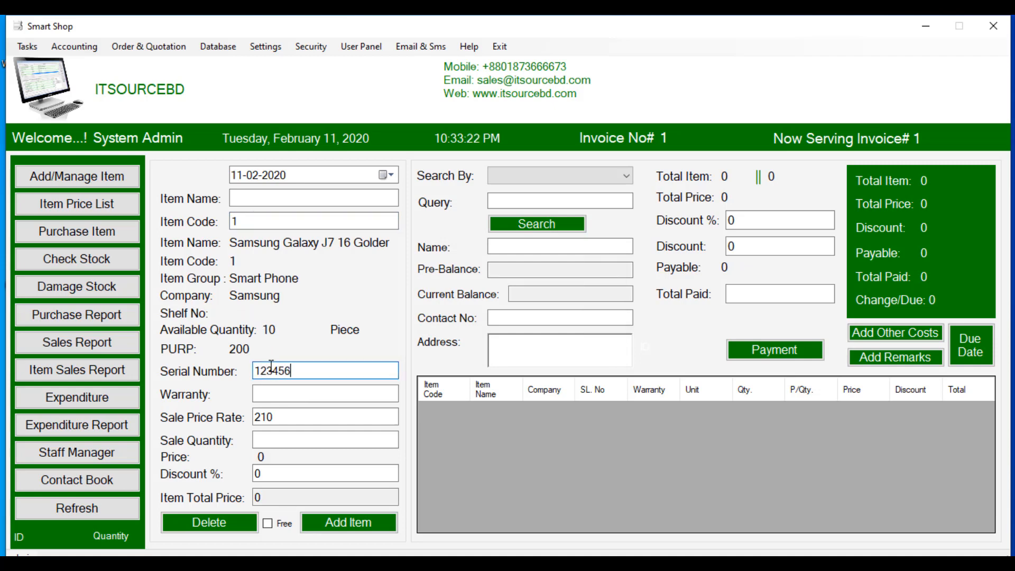
click(283, 395)
text(12)
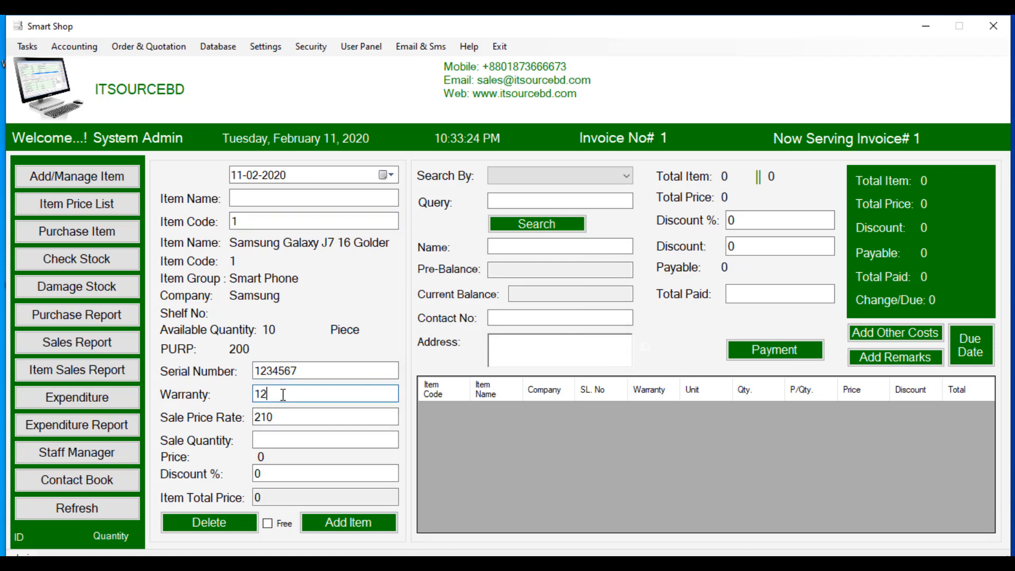
text( months)
click(285, 438)
text(1)
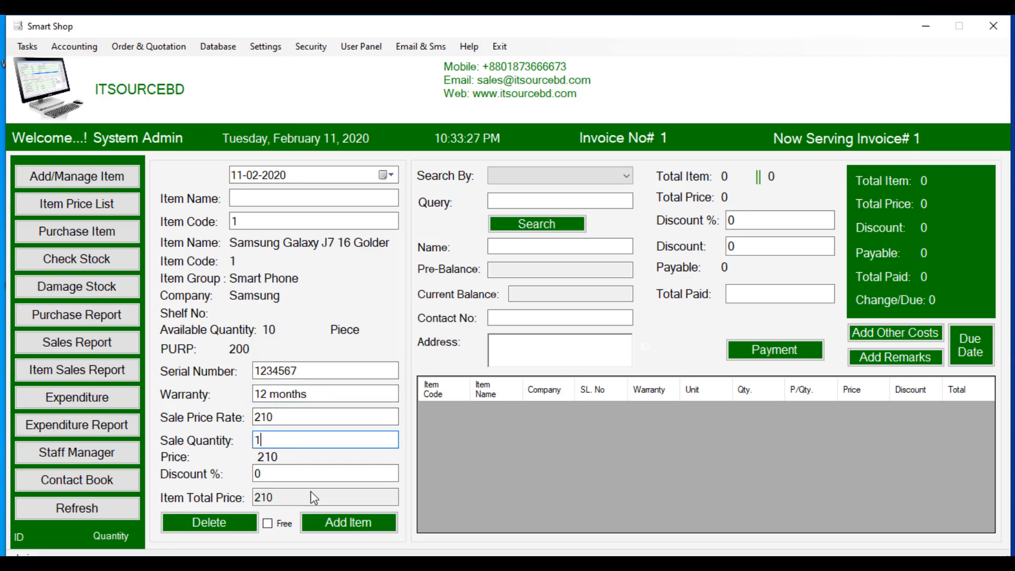
click(328, 523)
click(591, 345)
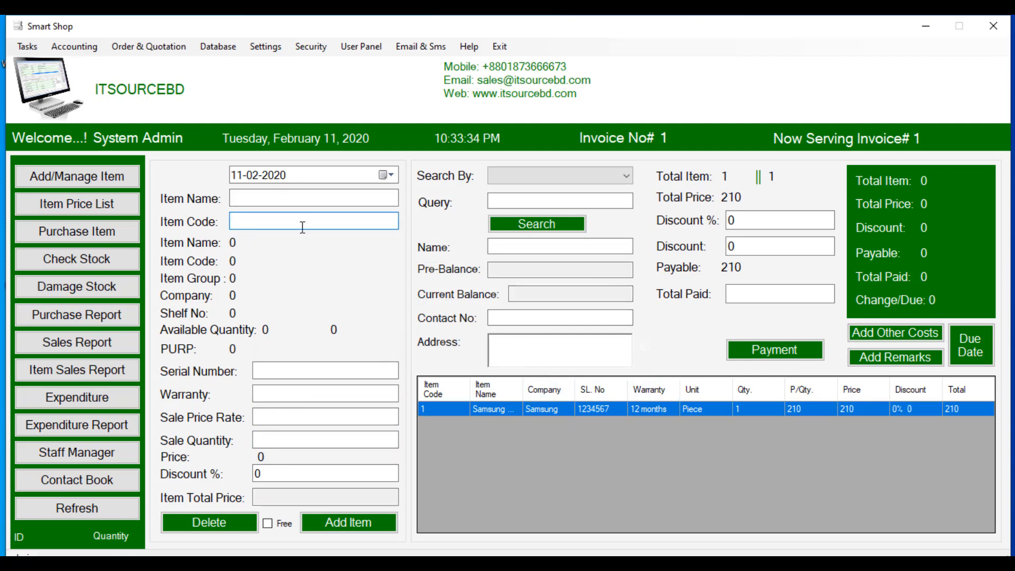
Step: Add one Samsung Memory Card 32GB (code 3) at 8, bringing the invoice to 218
key(Return)
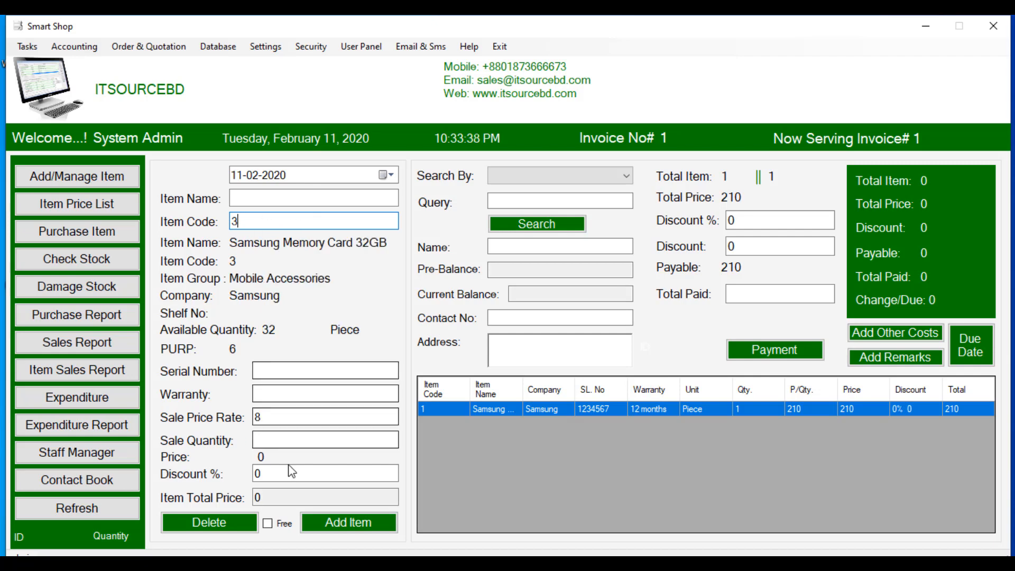
click(279, 440)
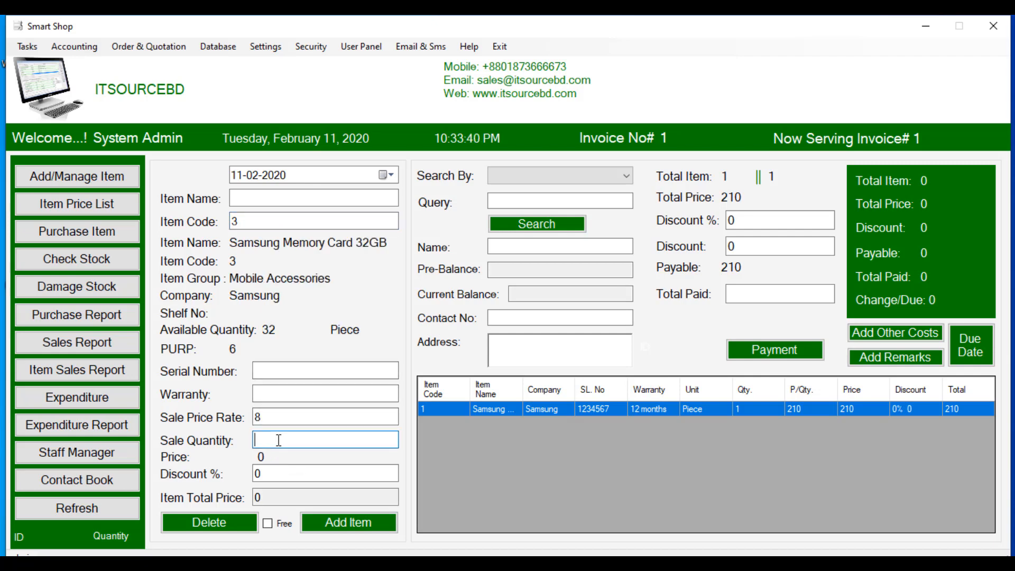
text(1)
click(333, 523)
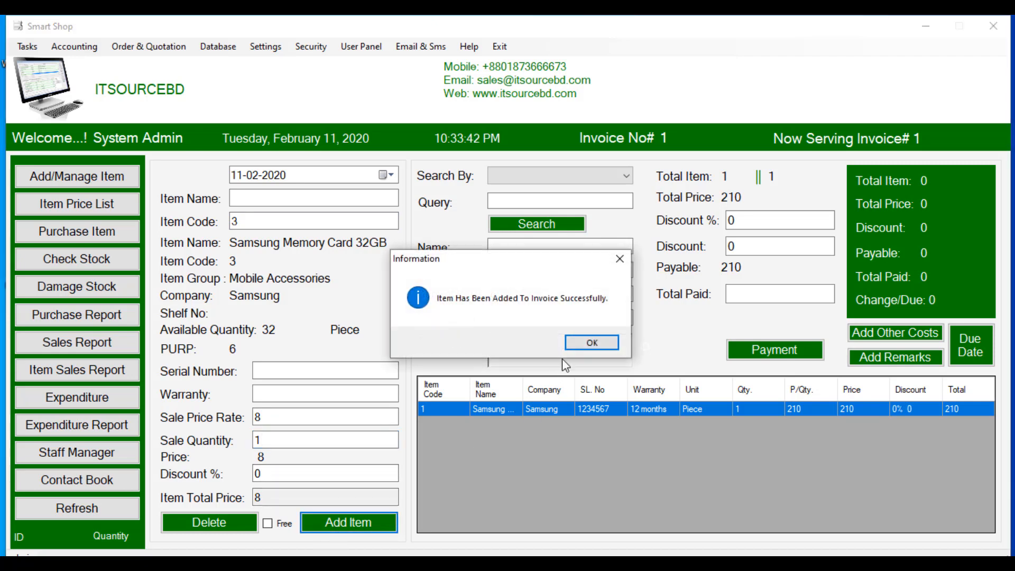
click(584, 343)
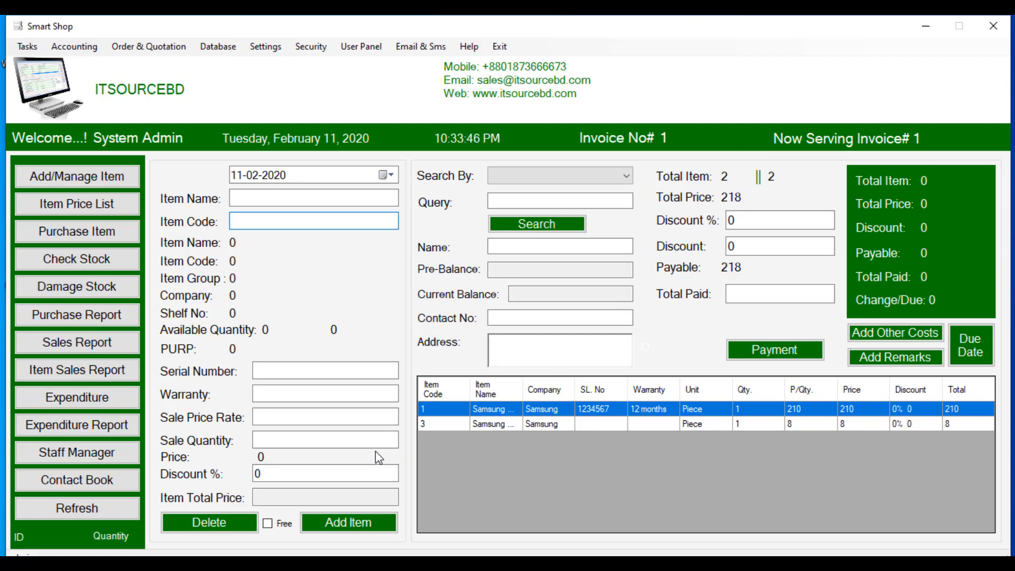
Step: Enter item code 2 (Nokia 6.1) with quantity 1 and 5% discount, then select the memory card row
click(264, 474)
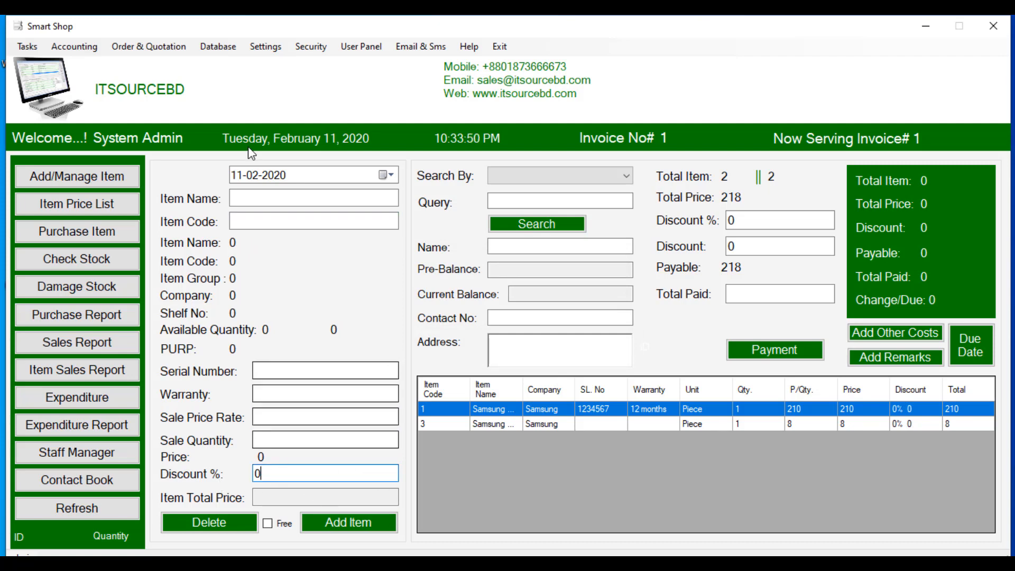
click(249, 225)
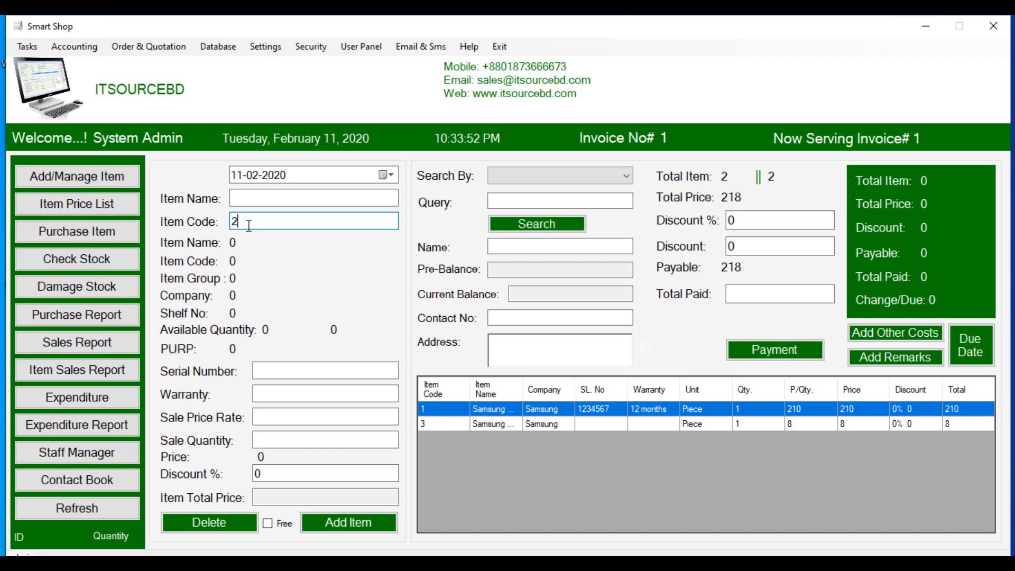
key(Return)
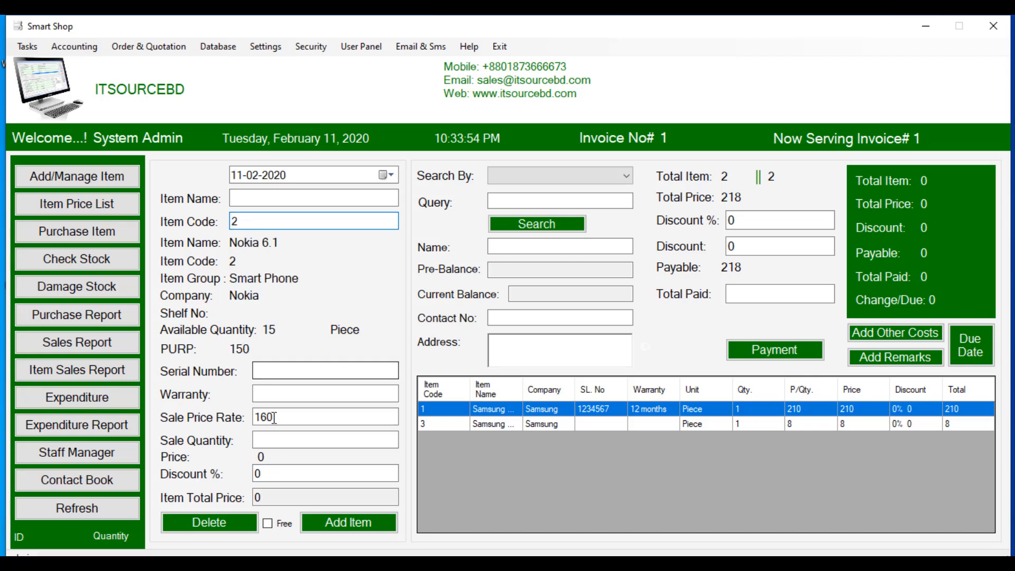
click(275, 441)
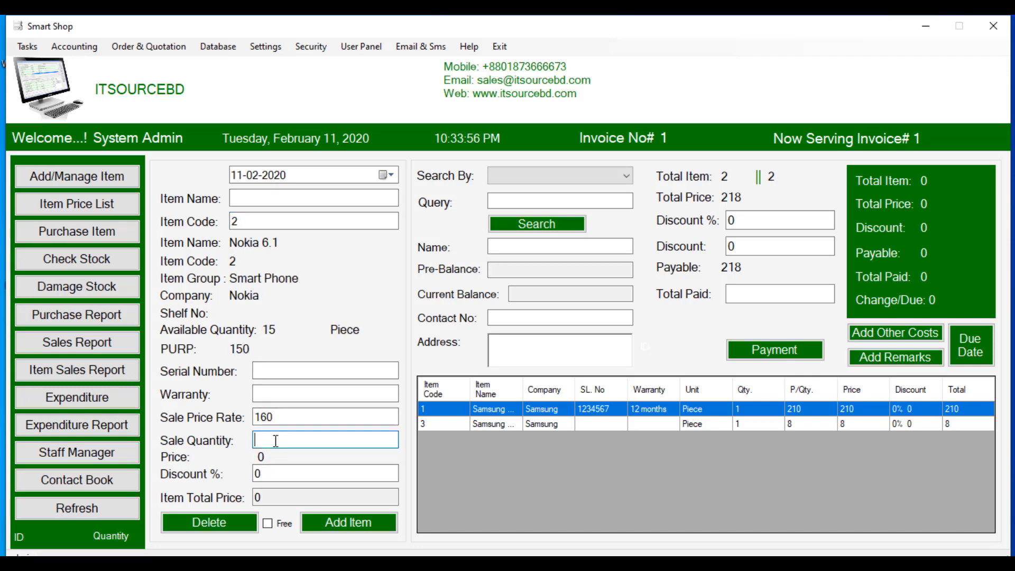
text(1)
click(273, 474)
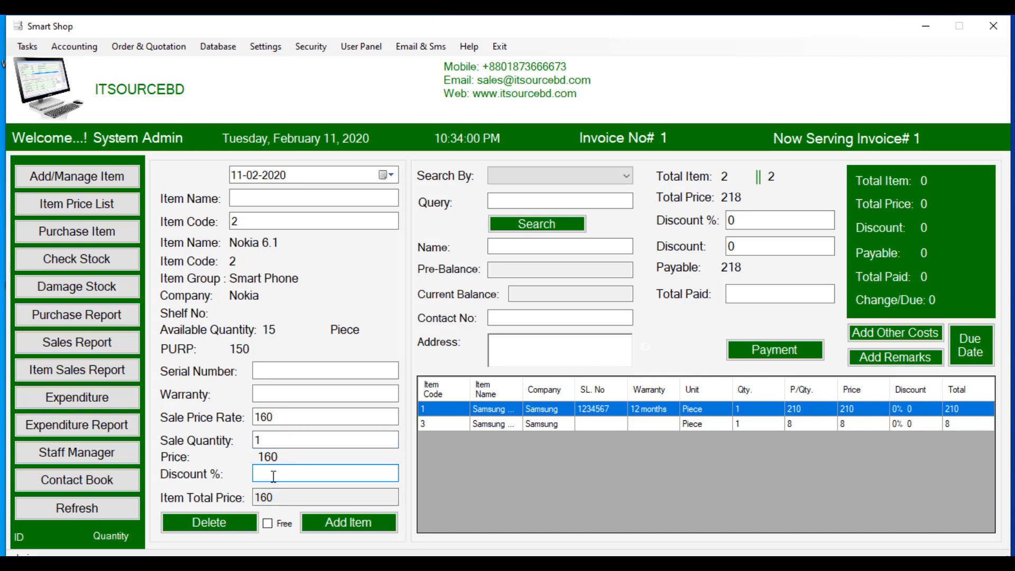
text(5)
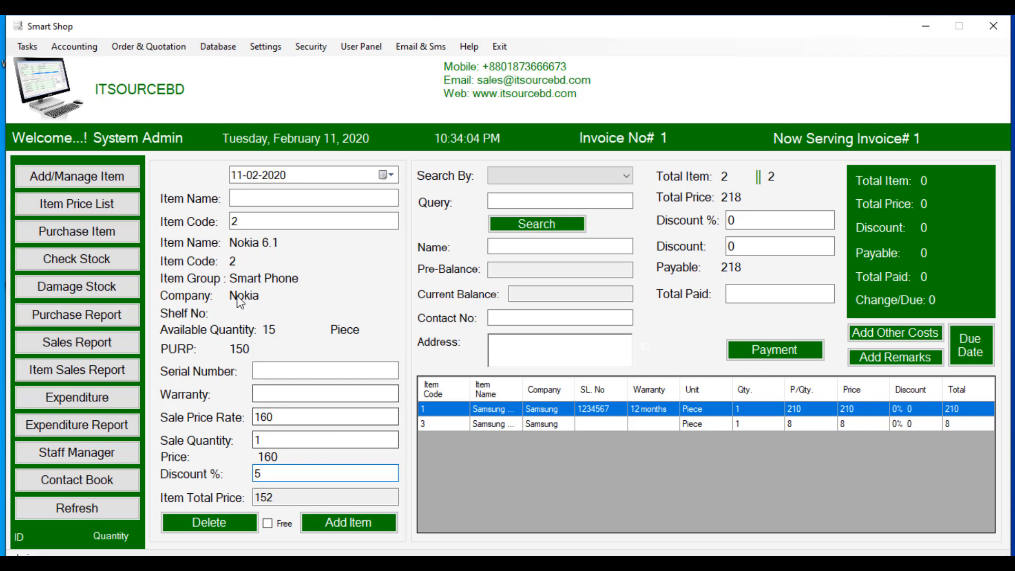
click(560, 428)
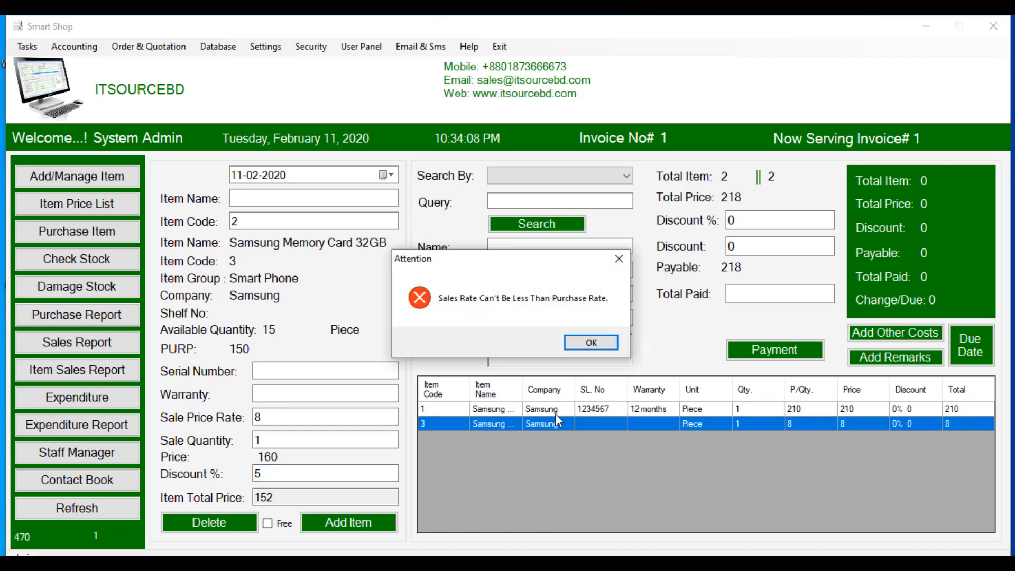
Step: Dismiss the sales-rate warning and record a Total Paid of 218 to generate Invoice_Number_1.pdf
click(616, 265)
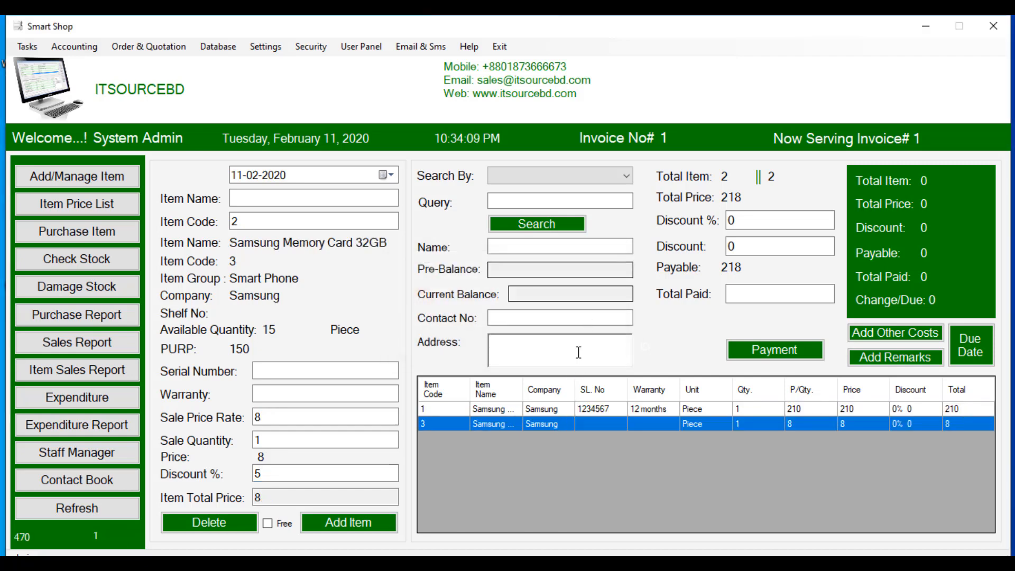
click(552, 410)
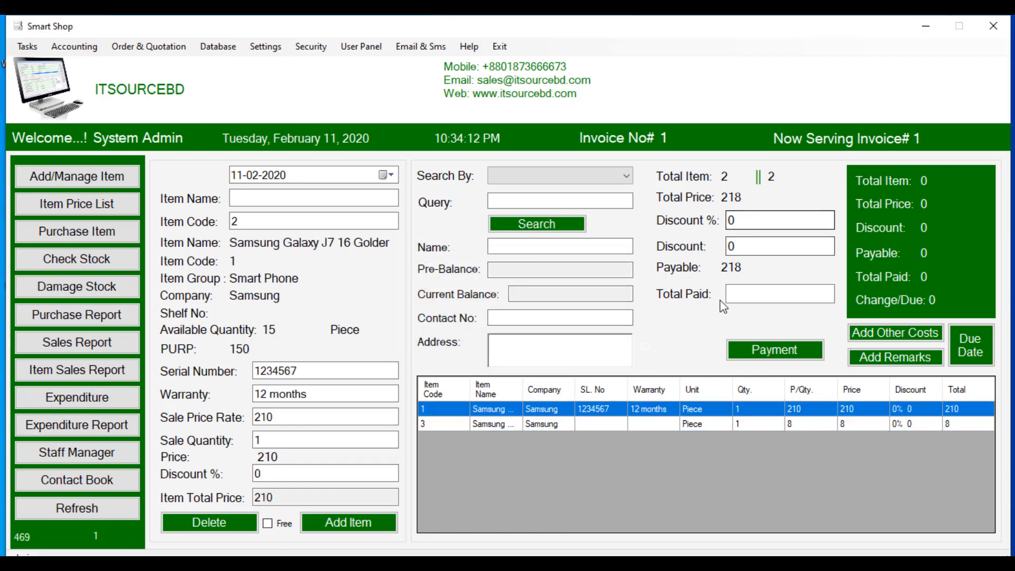
click(748, 291)
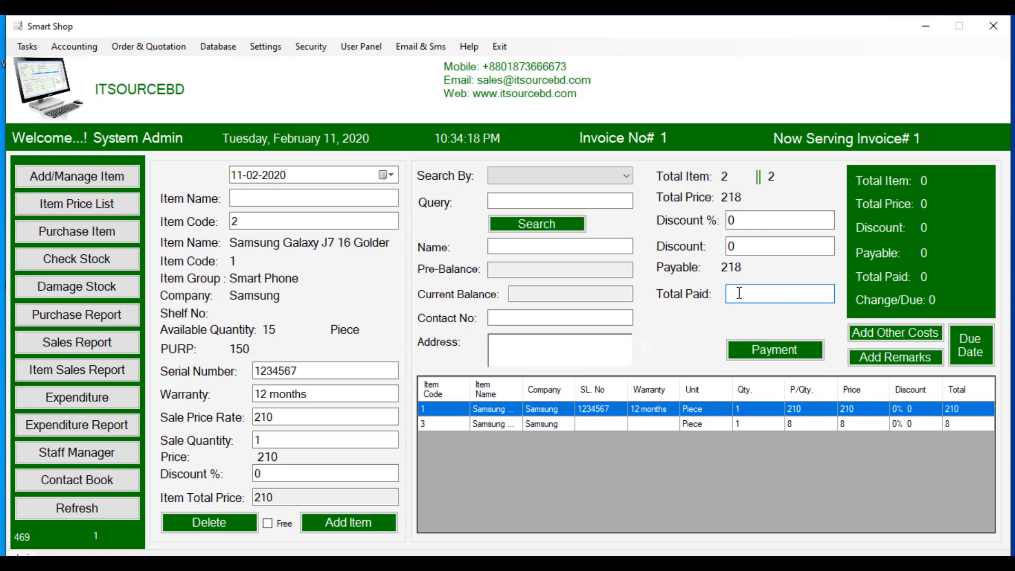
text(218)
click(758, 348)
click(613, 341)
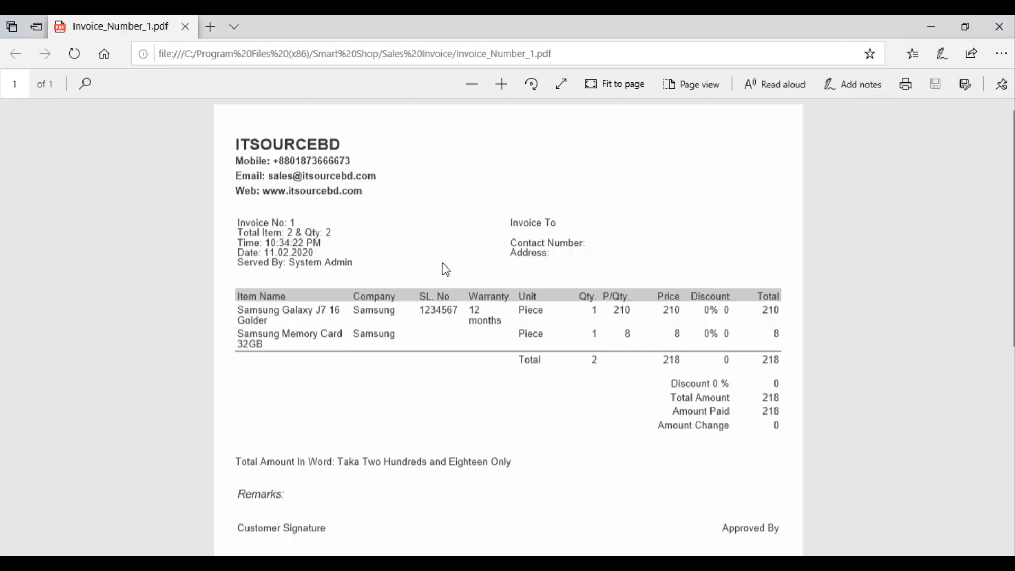
Step: Scroll through Invoice_Number_1.pdf checking both Samsung items and the 218 total, then close it
scroll(439, 267, down, 5)
scroll(436, 267, up, 5)
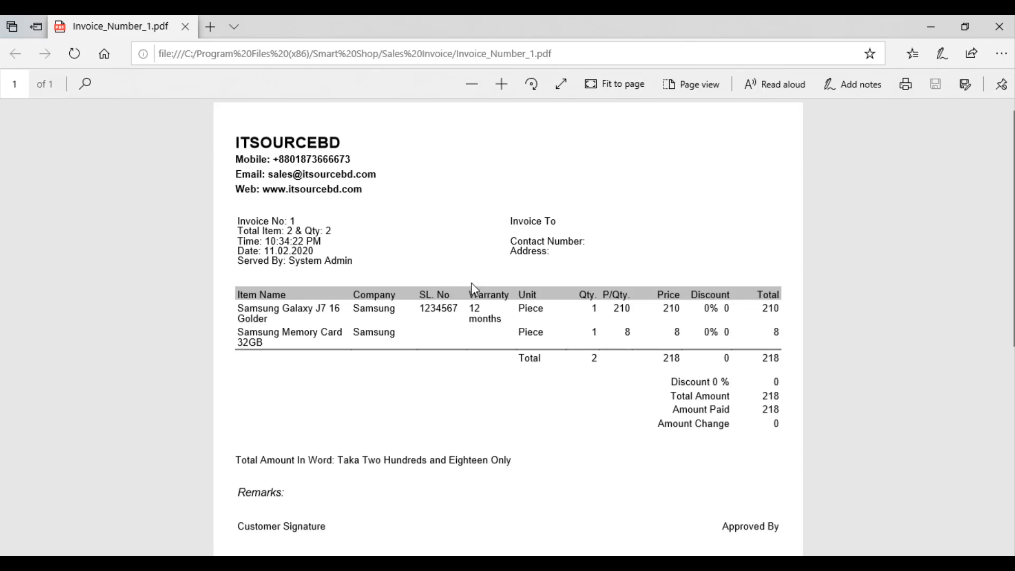
scroll(505, 317, down, 5)
scroll(506, 317, up, 5)
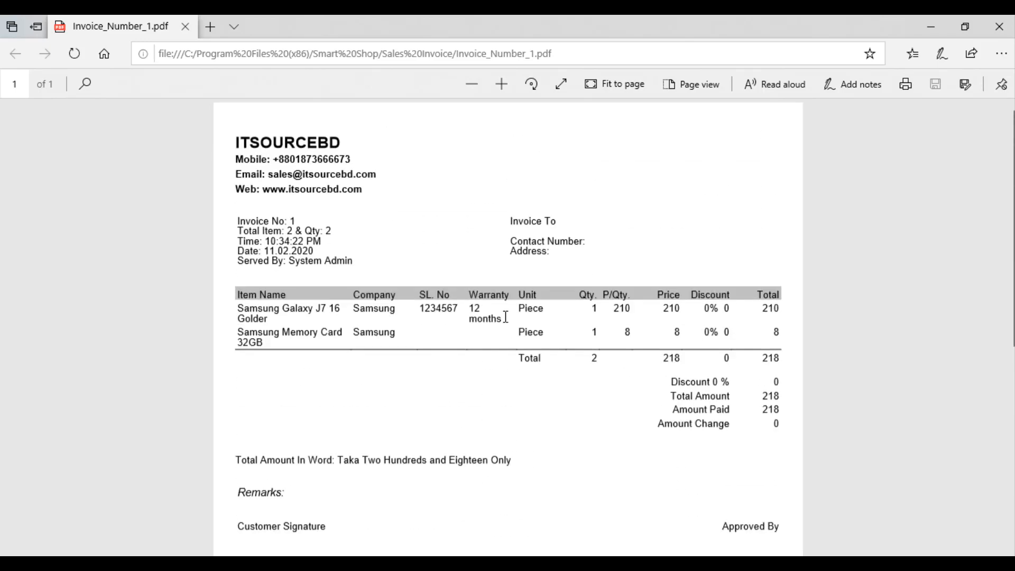
click(999, 27)
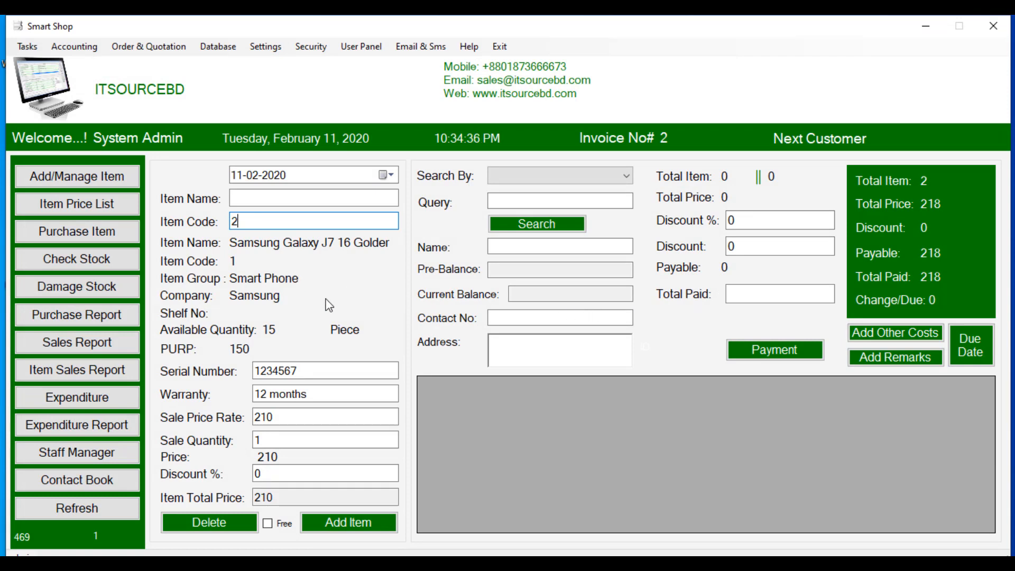
Step: Clear the Item Code box to begin invoice 2
key(BackSpace)
Step: Add one Nokia 6.1 (item code 2) at 160 to invoice 2
text(2)
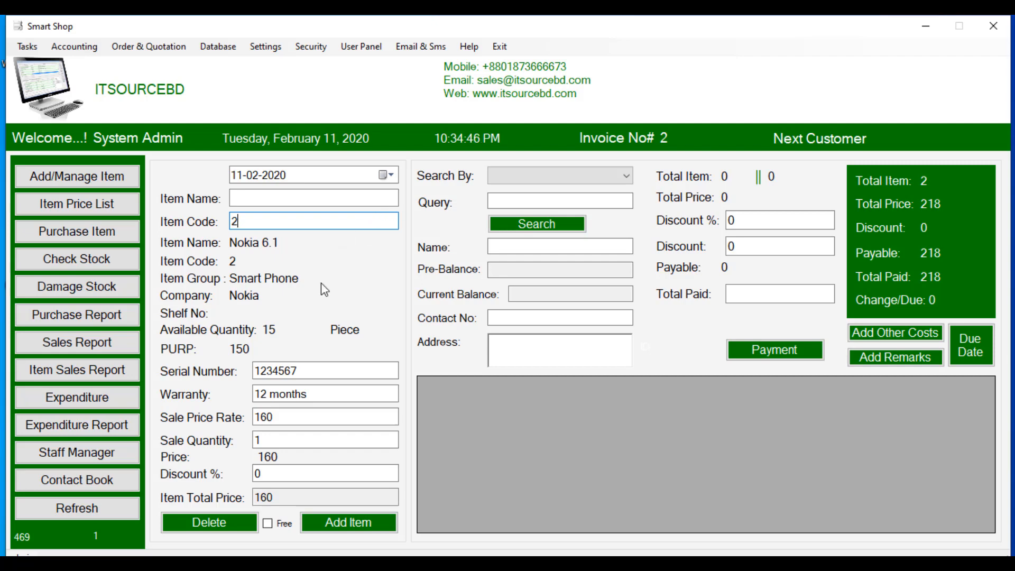
click(269, 439)
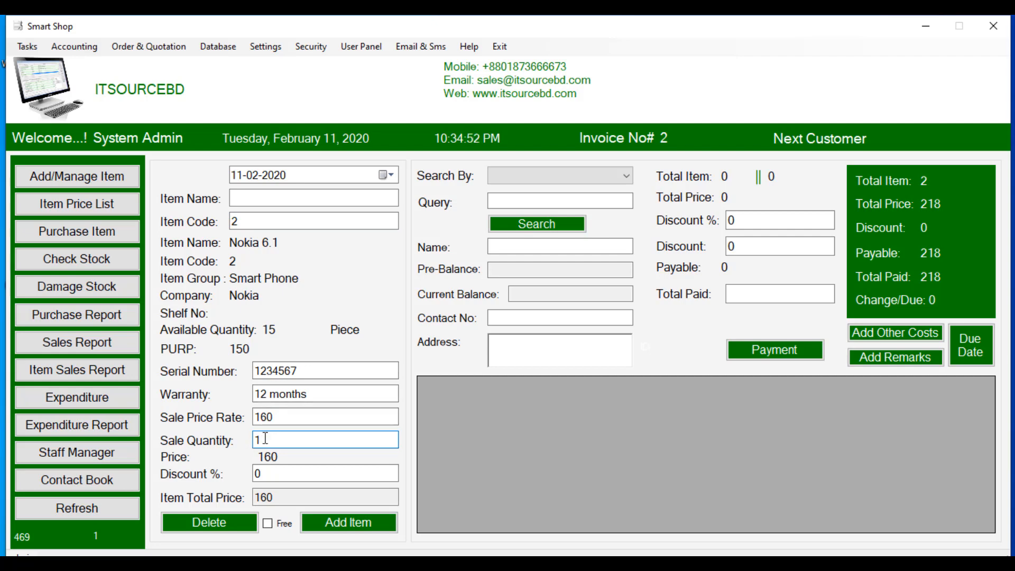
click(338, 522)
key(Return)
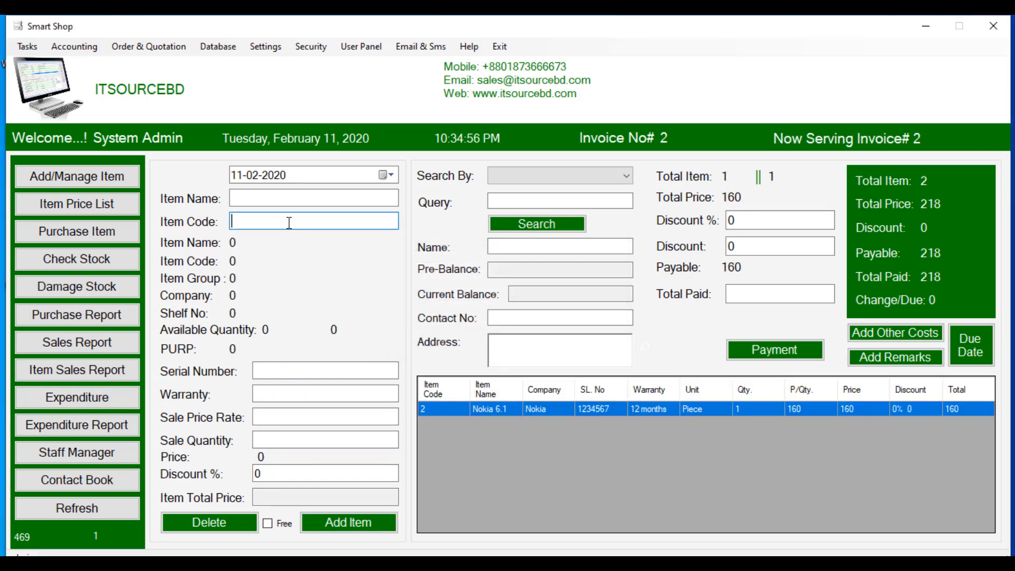
Step: Add one Samsung Memory Card 32GB (code 3) marked as Free
text(3)
key(Return)
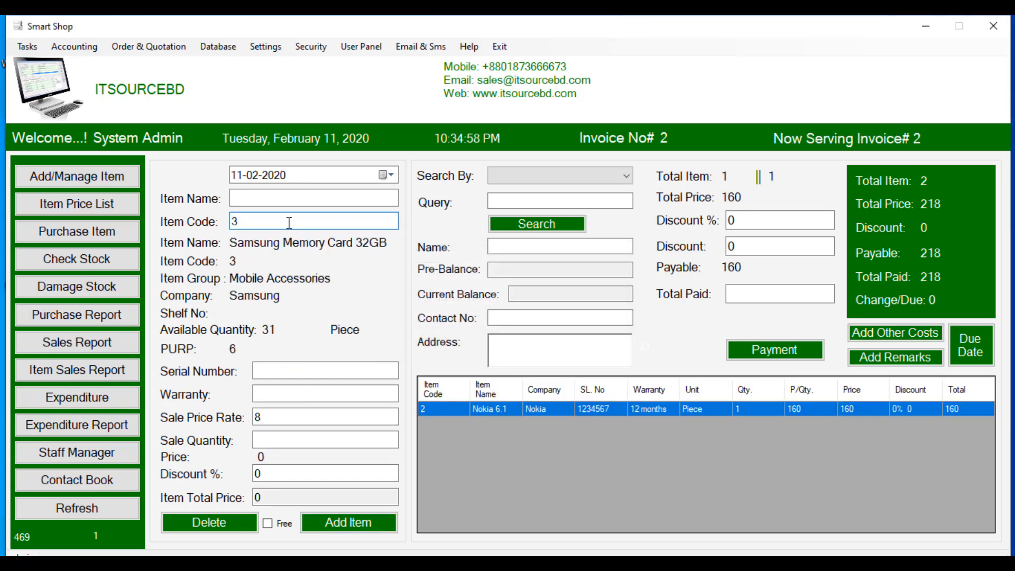
click(277, 440)
text(1)
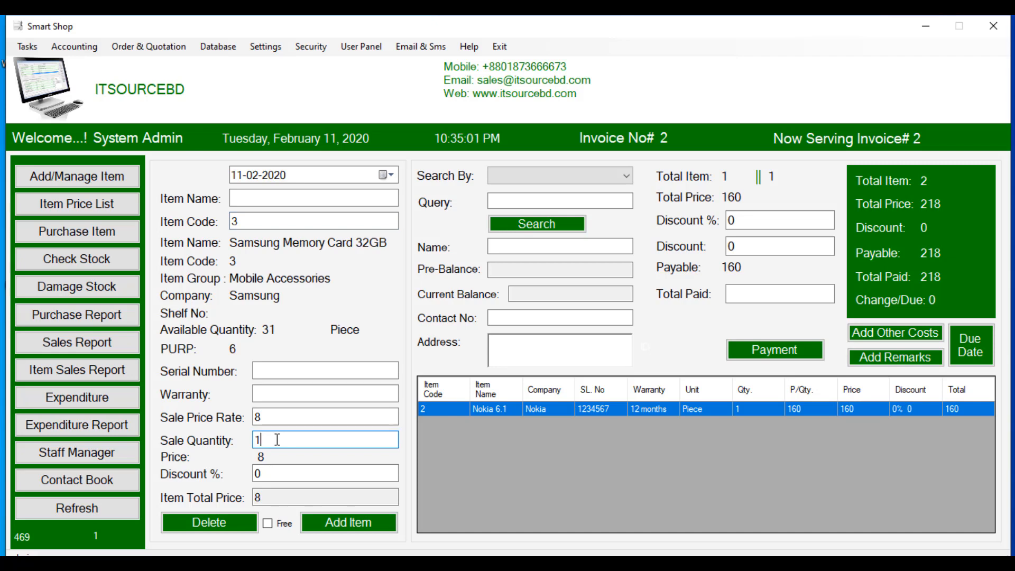
click(269, 523)
click(329, 524)
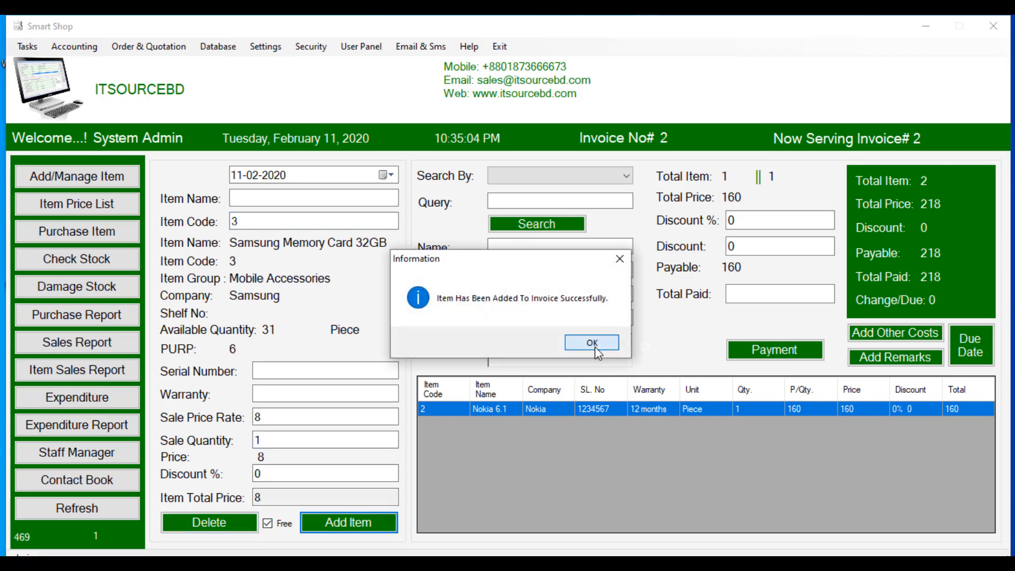
click(595, 347)
Step: Record full payment of 160 and generate the invoice
click(736, 294)
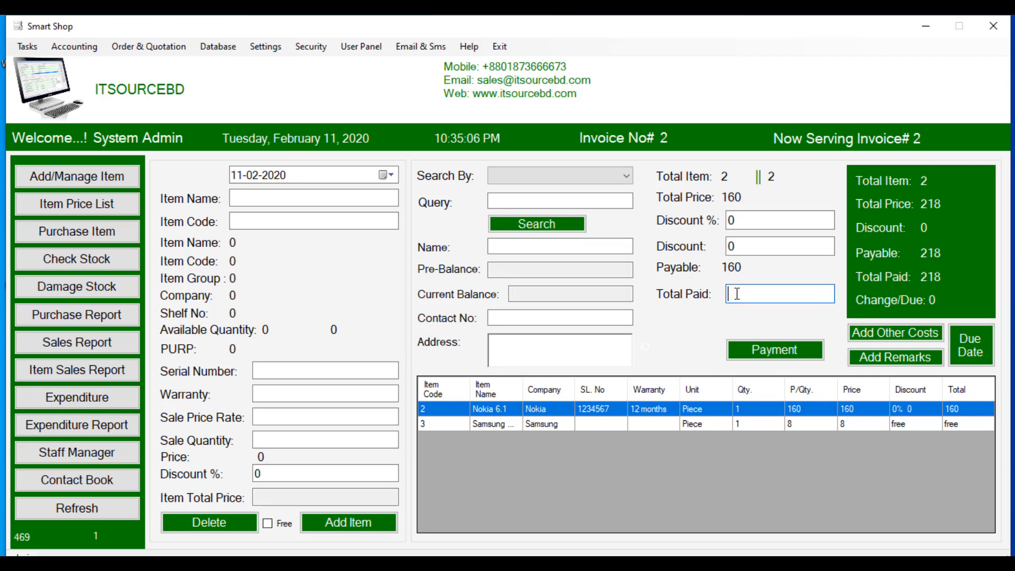
text(160)
click(743, 348)
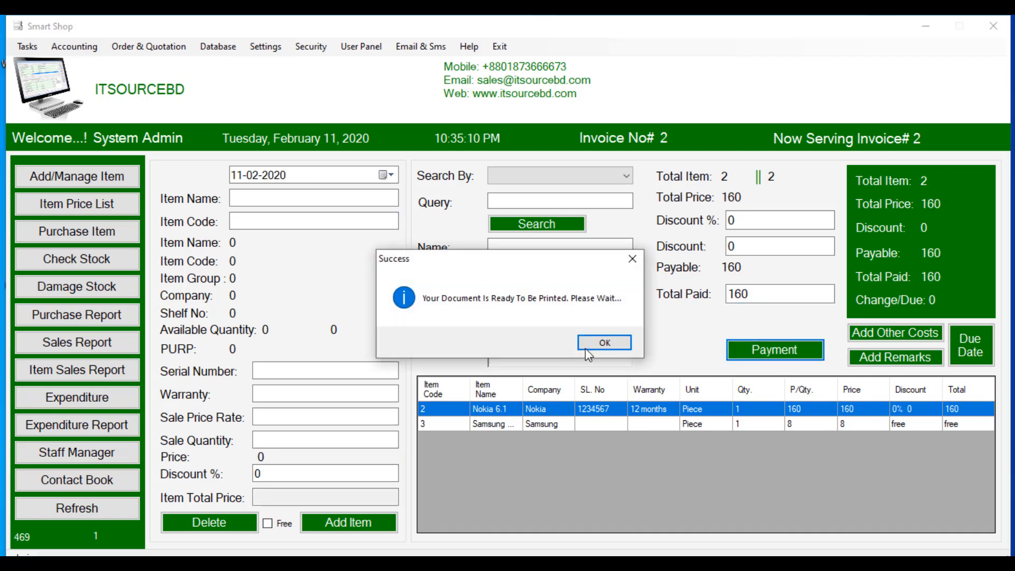
click(585, 347)
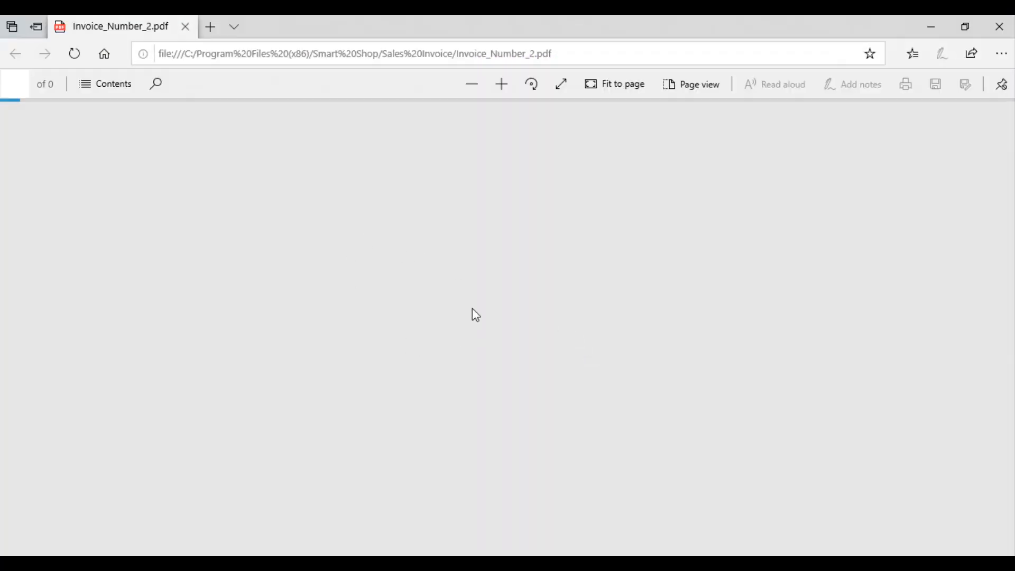
Step: Look over the invoice 2 PDF with the memory card under free items, then close it
scroll(448, 274, down, 7)
scroll(448, 274, up, 7)
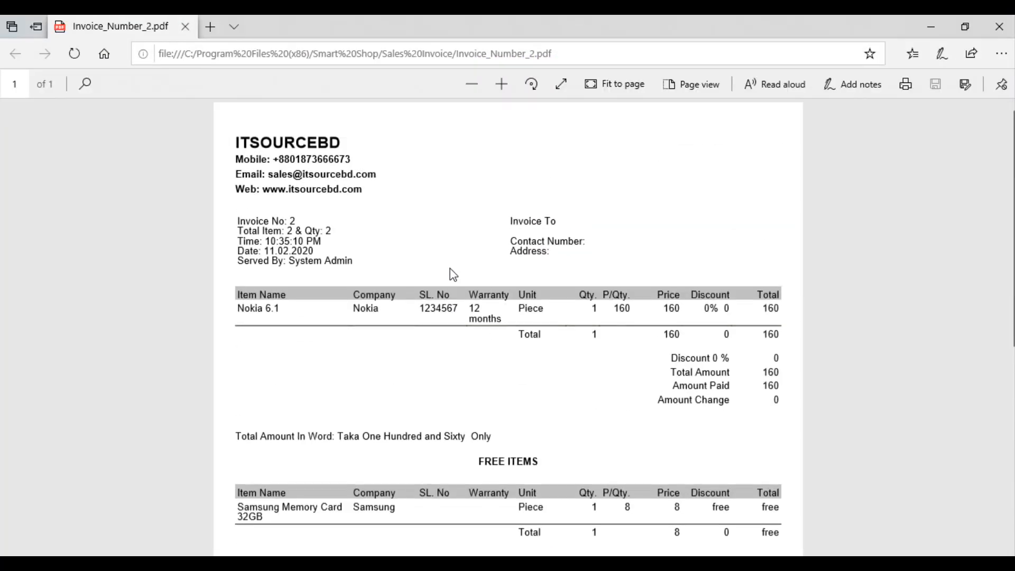
click(1000, 23)
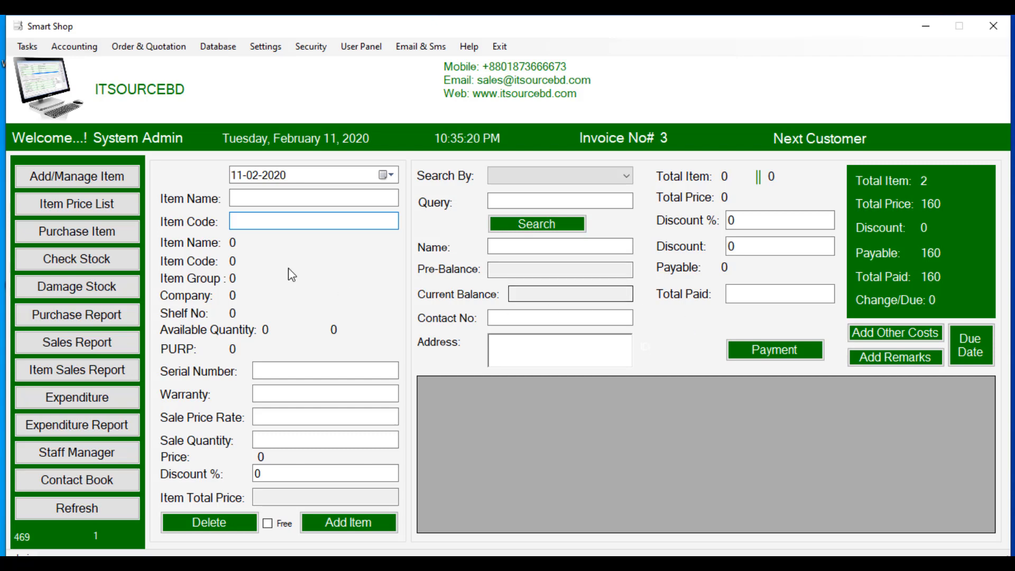
Step: Look up customer account number 3 and attach it to invoice 3
click(520, 180)
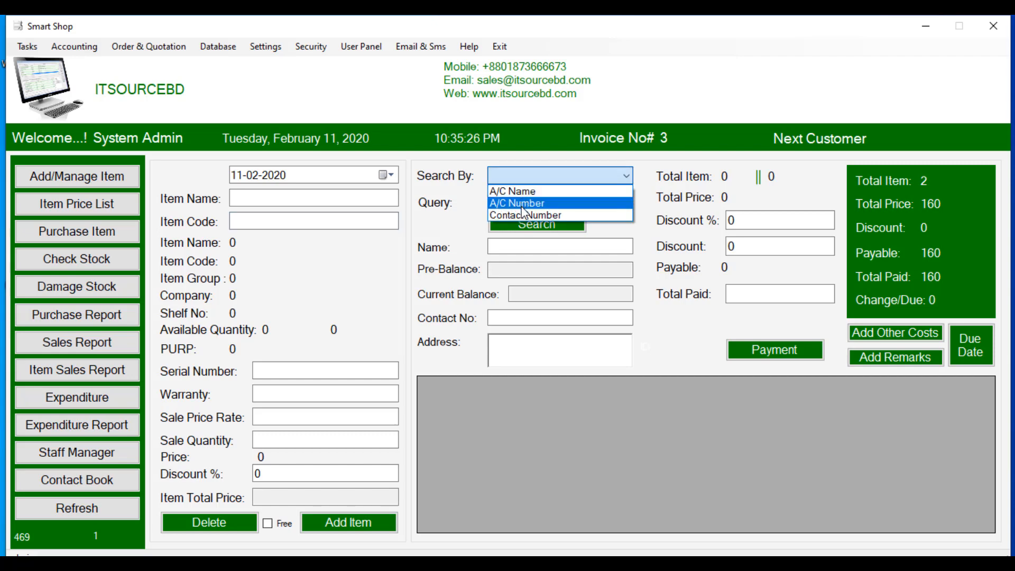
click(522, 205)
click(522, 204)
text(3)
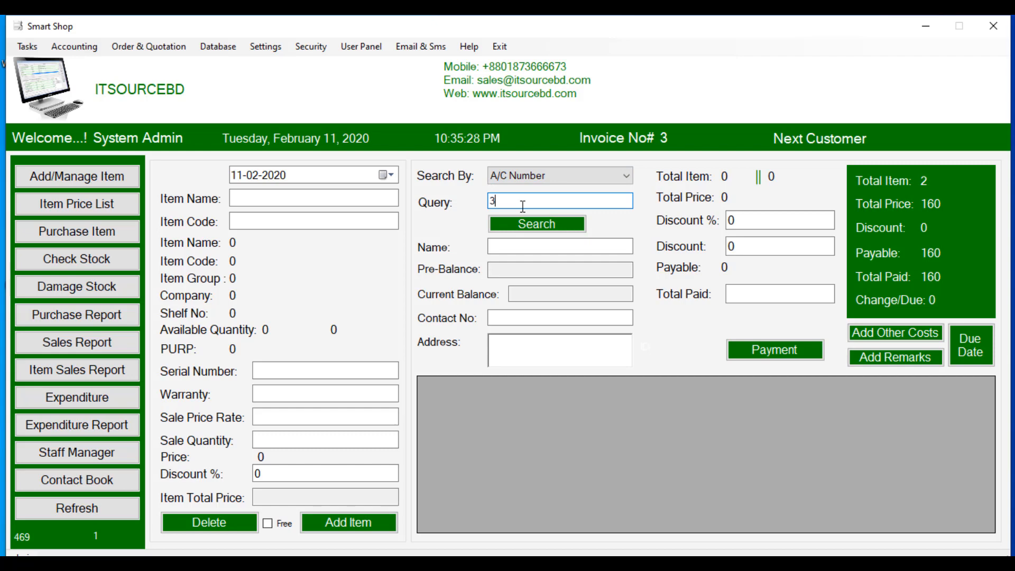
click(528, 224)
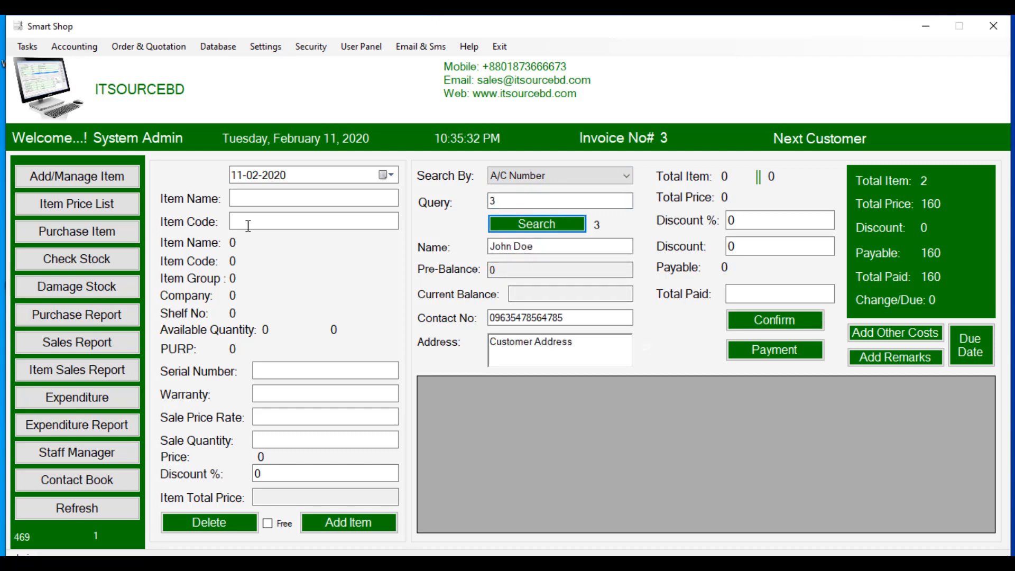
Step: Add item code 1, one Samsung Galaxy J7 at 210, to the invoice
click(275, 226)
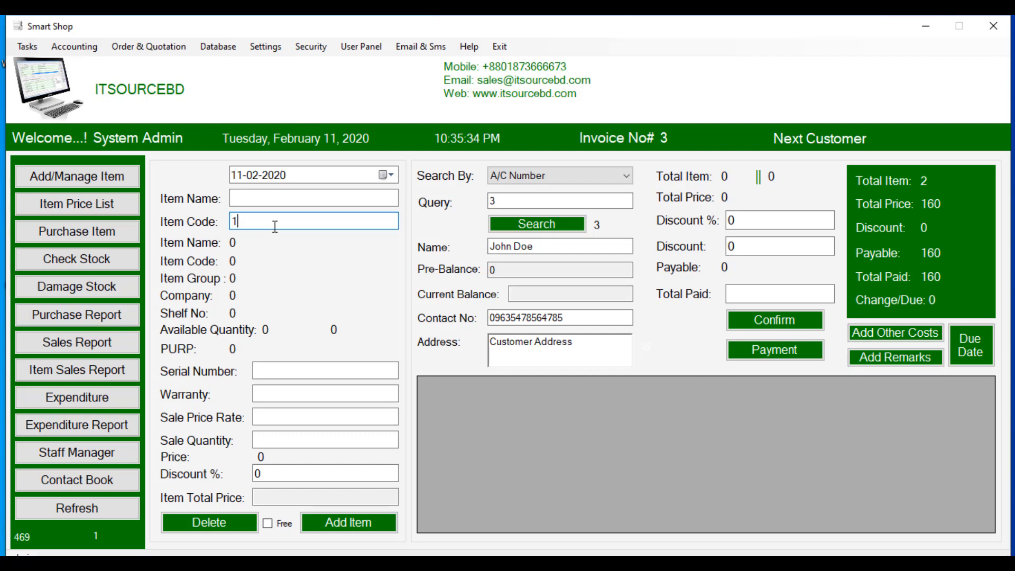
key(Return)
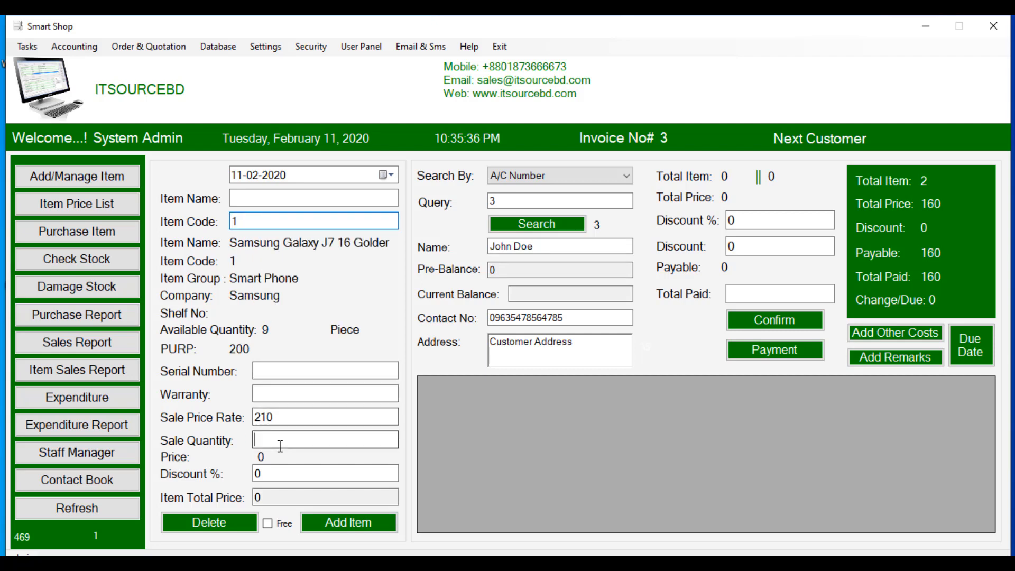
click(280, 444)
text(1)
click(336, 522)
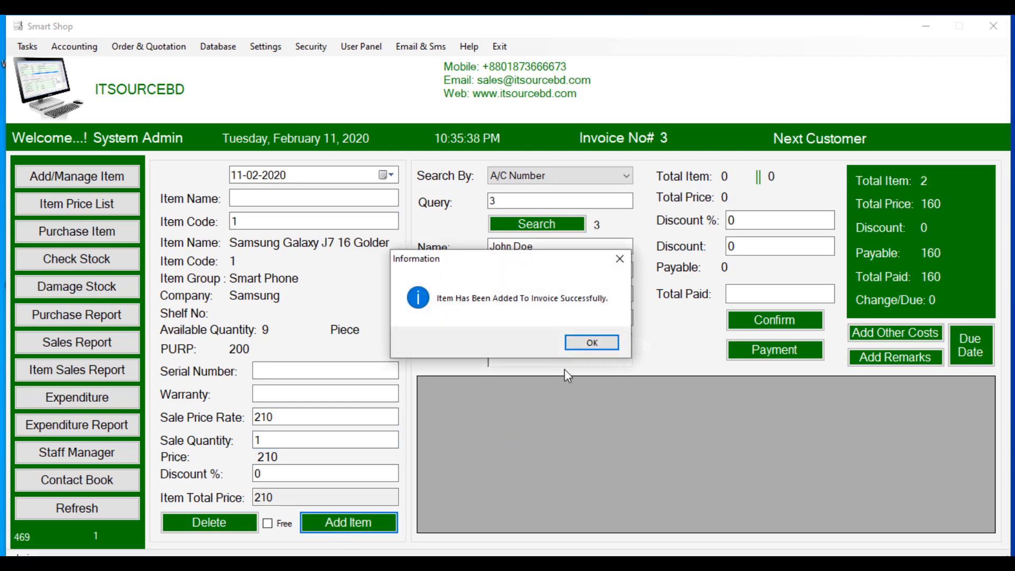
key(Return)
click(250, 222)
Step: Add item code 2, one Nokia 6.1 at 160, to the invoice
text(2)
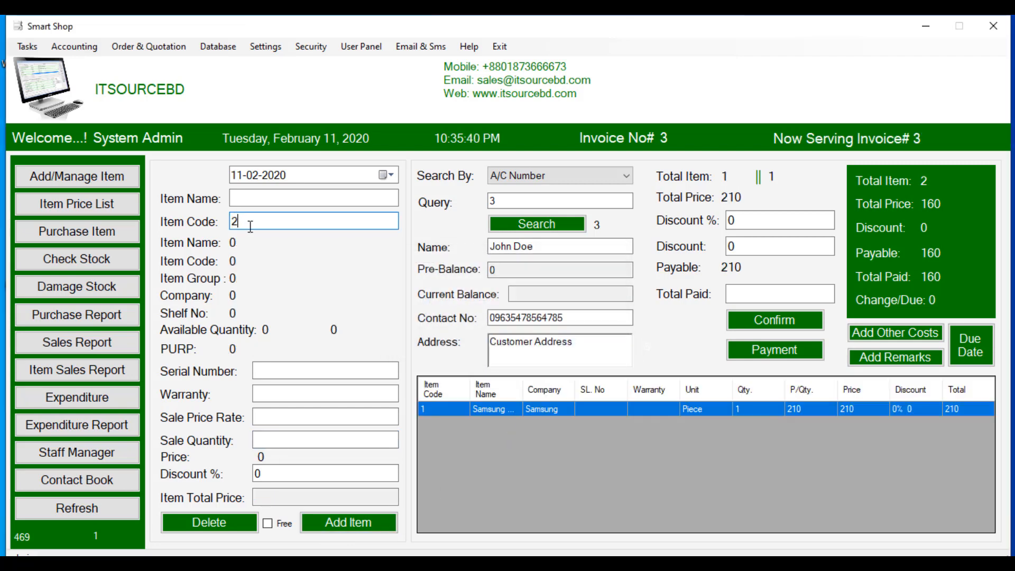
key(Return)
click(304, 441)
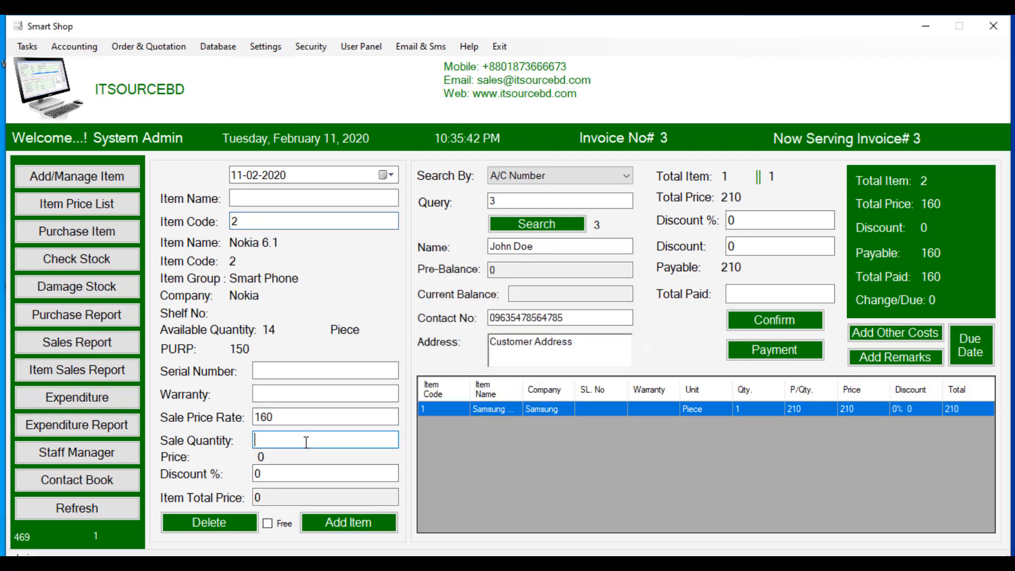
text(1)
click(335, 521)
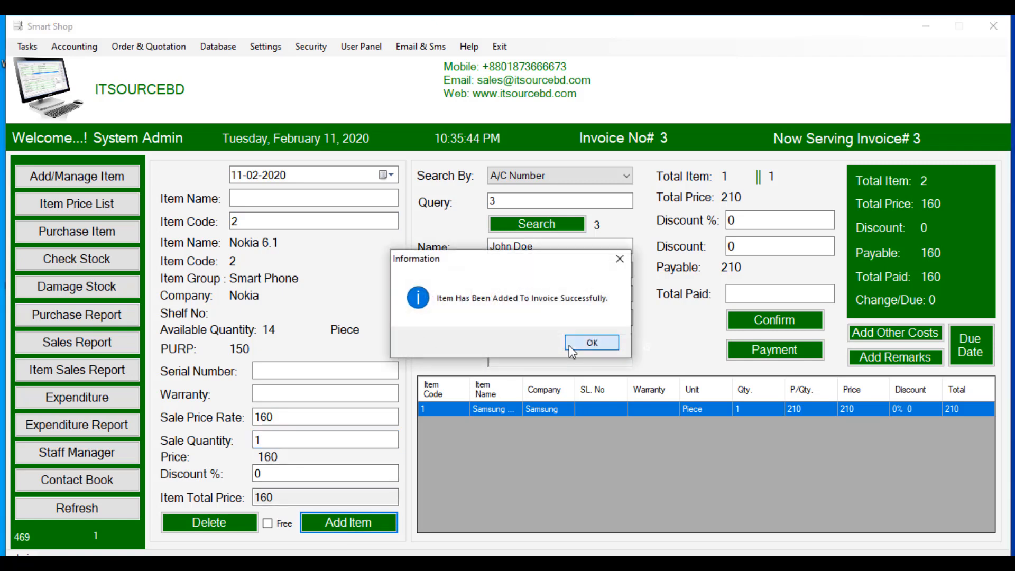
click(570, 345)
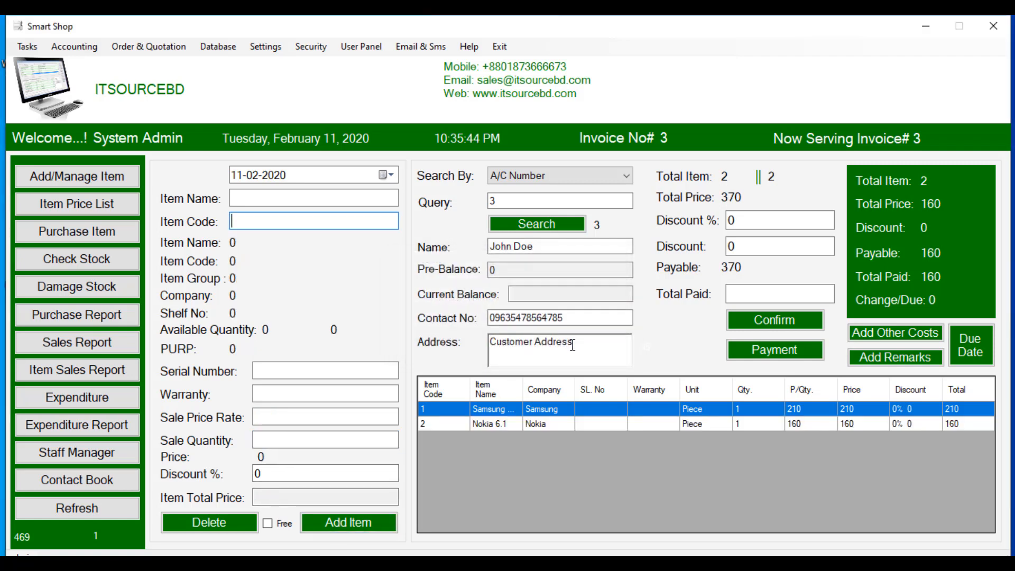
Step: Add a 'Service Charge' other cost of 10 to invoice 3
click(889, 333)
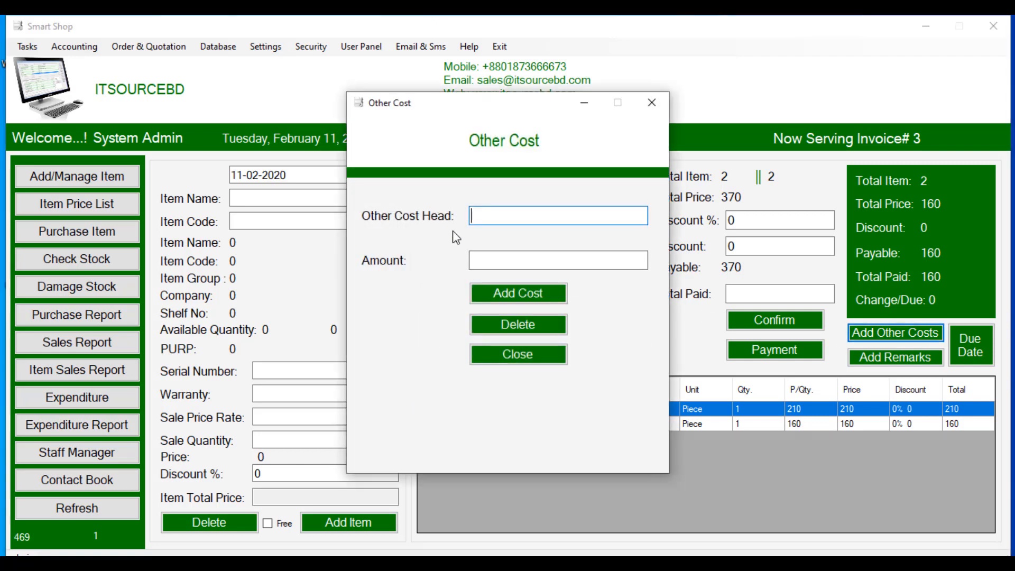
text(Service Charge)
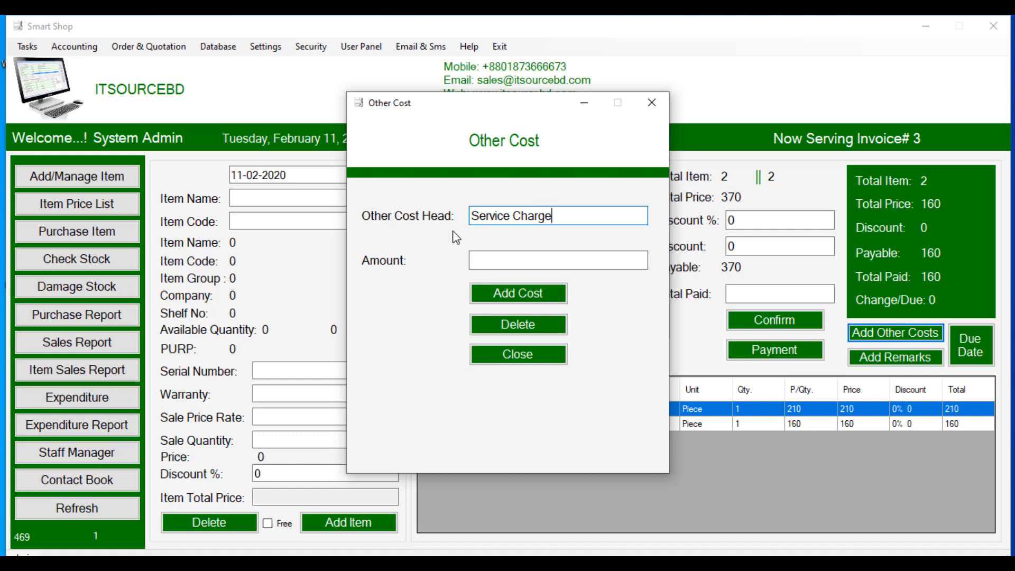
click(503, 256)
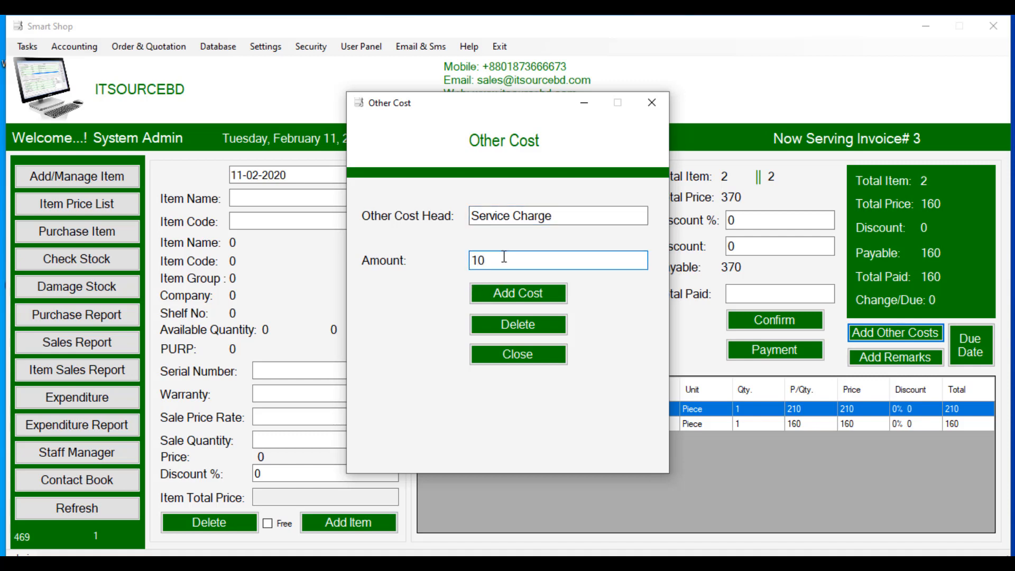
text(10)
click(497, 289)
click(569, 344)
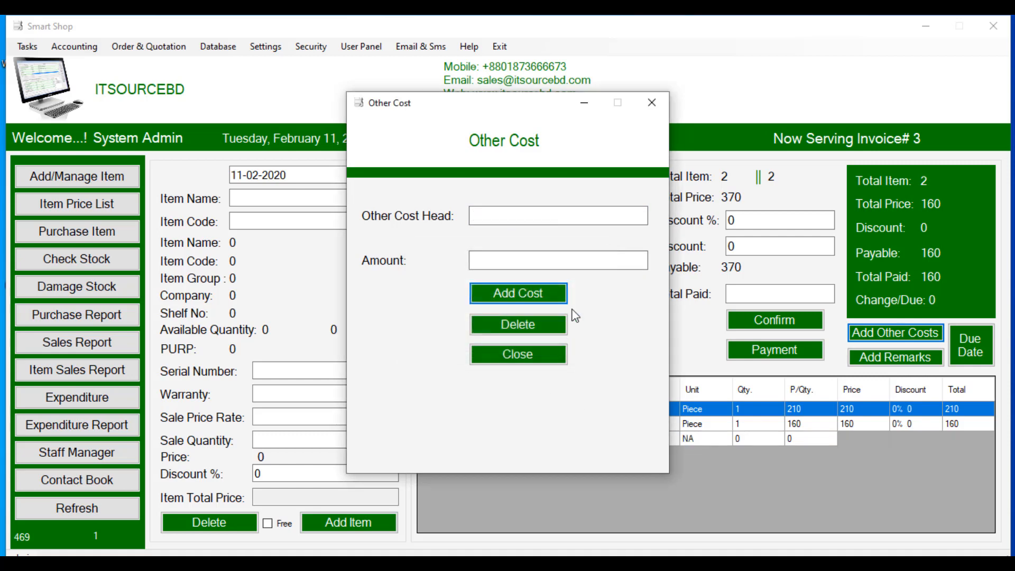
click(652, 102)
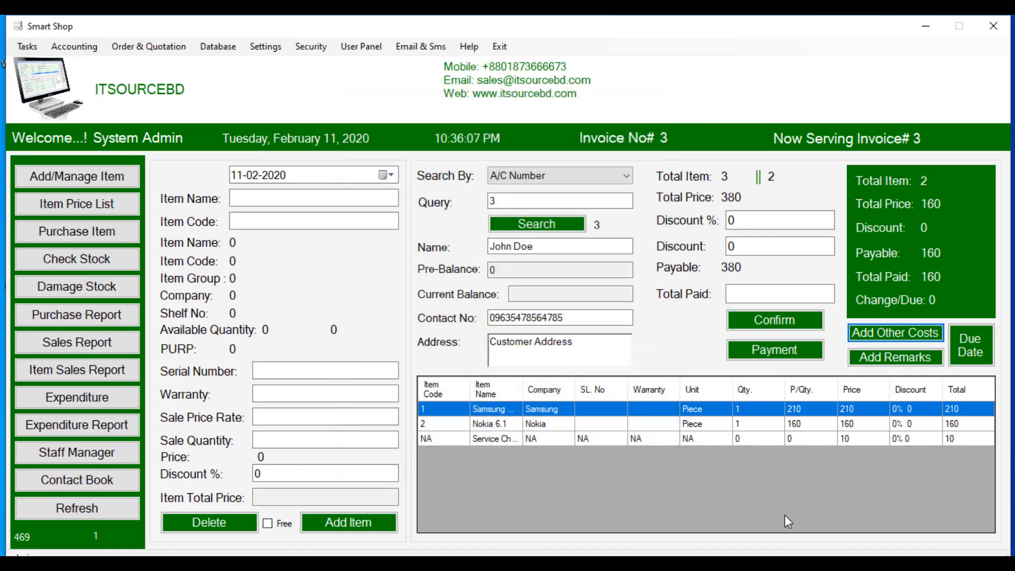
Step: Delete the Service Charge line from the invoice
double_click(502, 439)
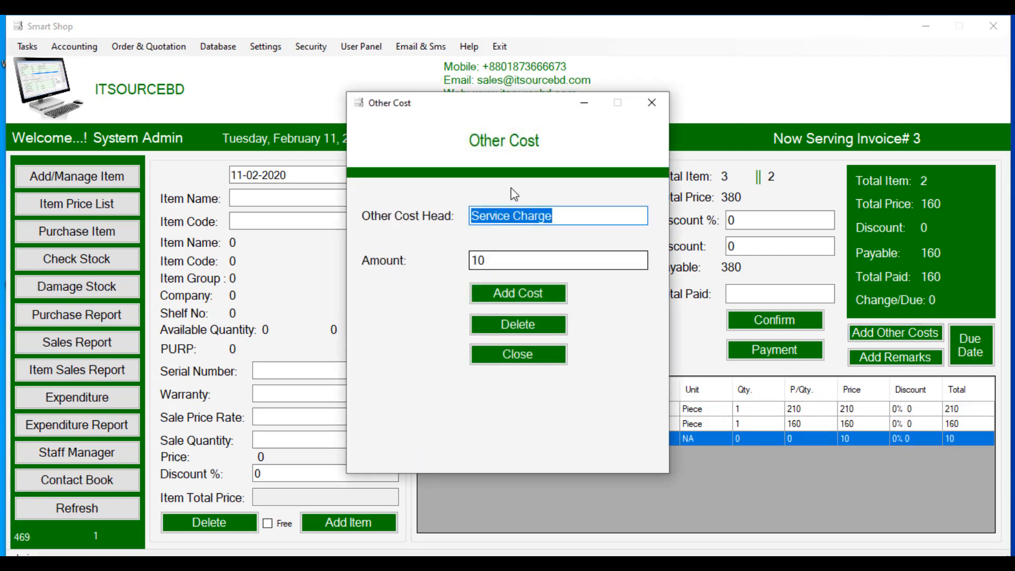
click(484, 260)
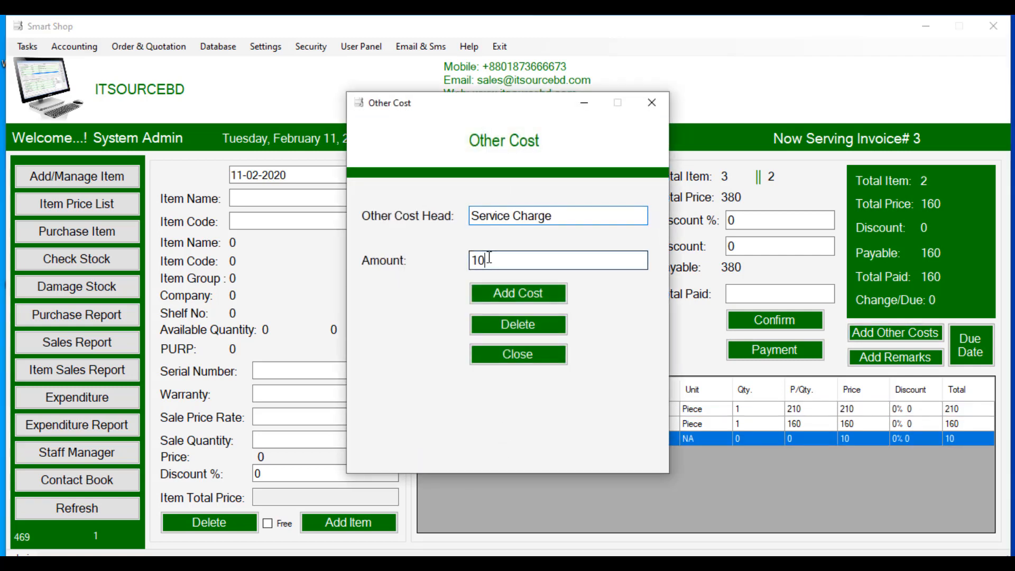
click(504, 328)
click(544, 342)
click(574, 343)
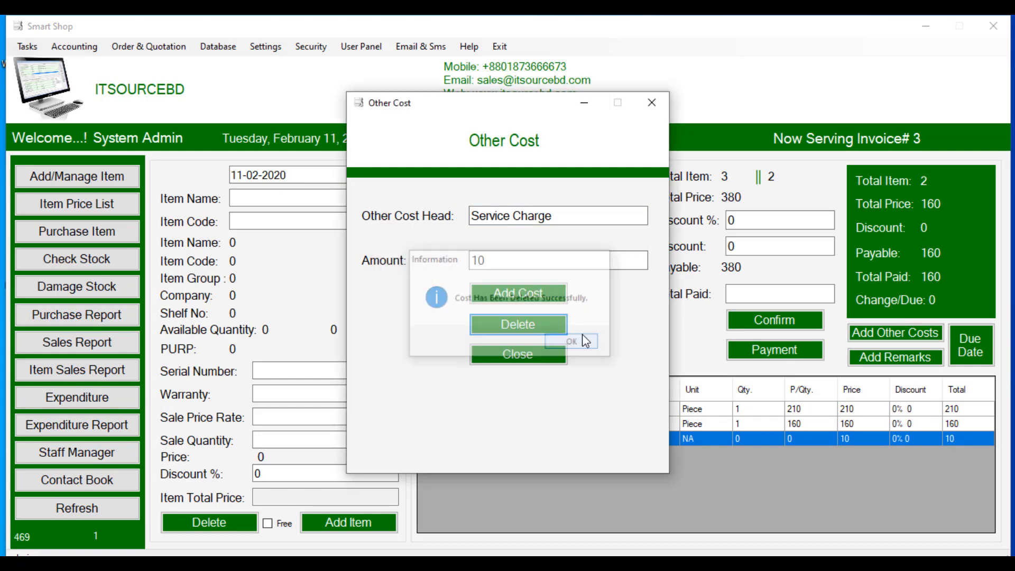
Step: Re-add the 10 Service Charge so the invoice totals 380
click(910, 345)
text(Ser)
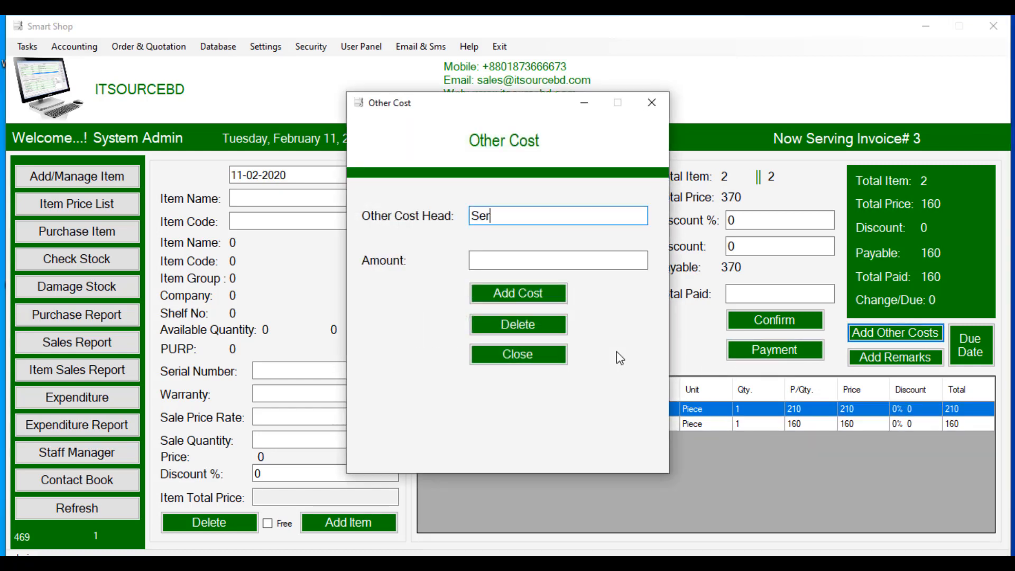
text(vice Charge)
click(573, 257)
text(10)
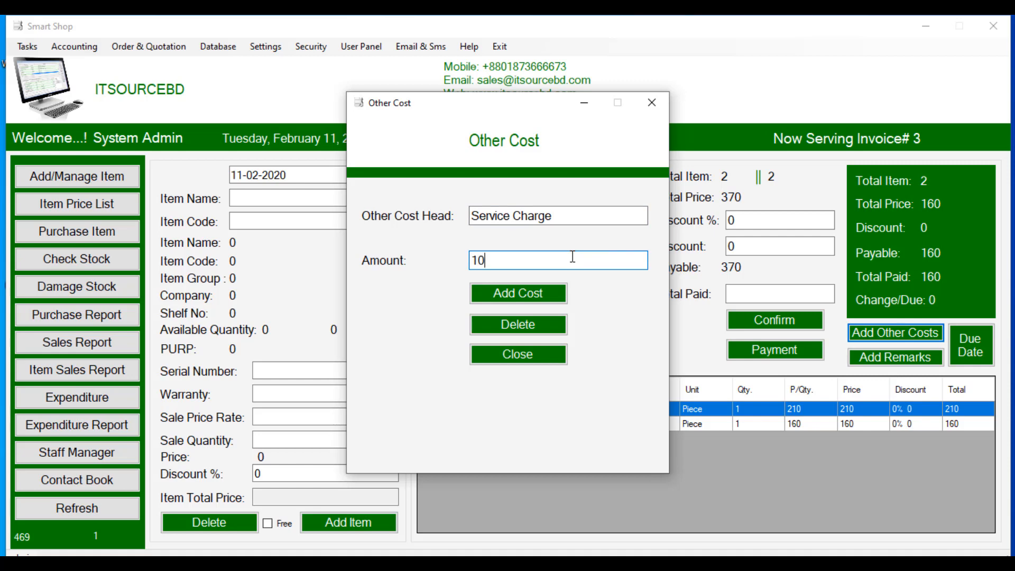
click(532, 298)
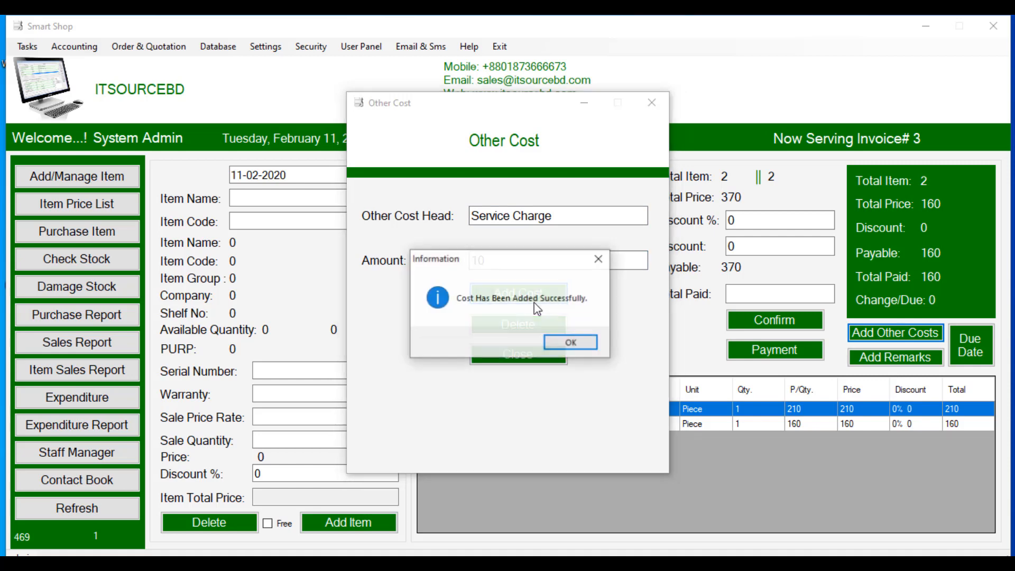
click(565, 343)
click(652, 102)
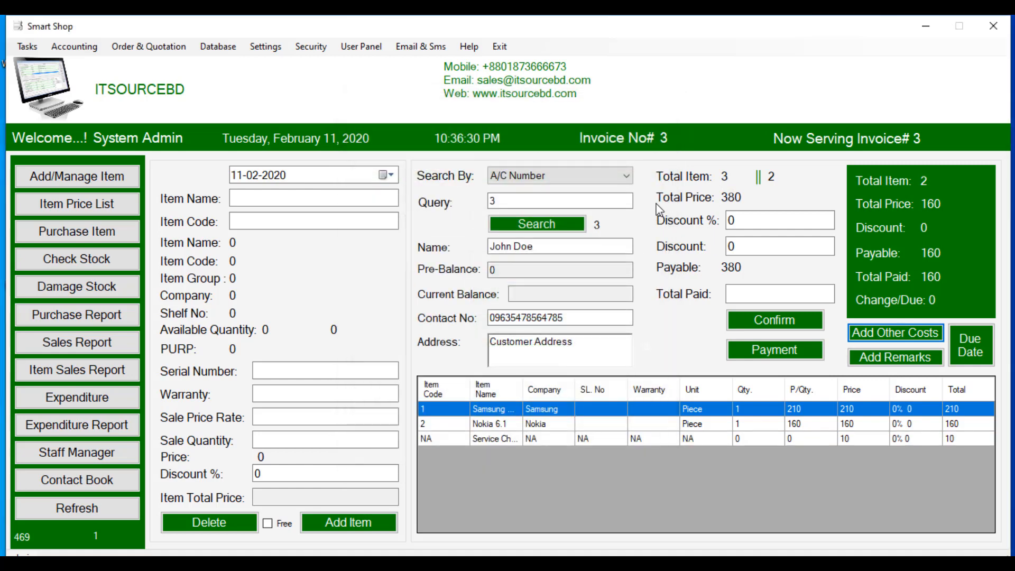
click(894, 357)
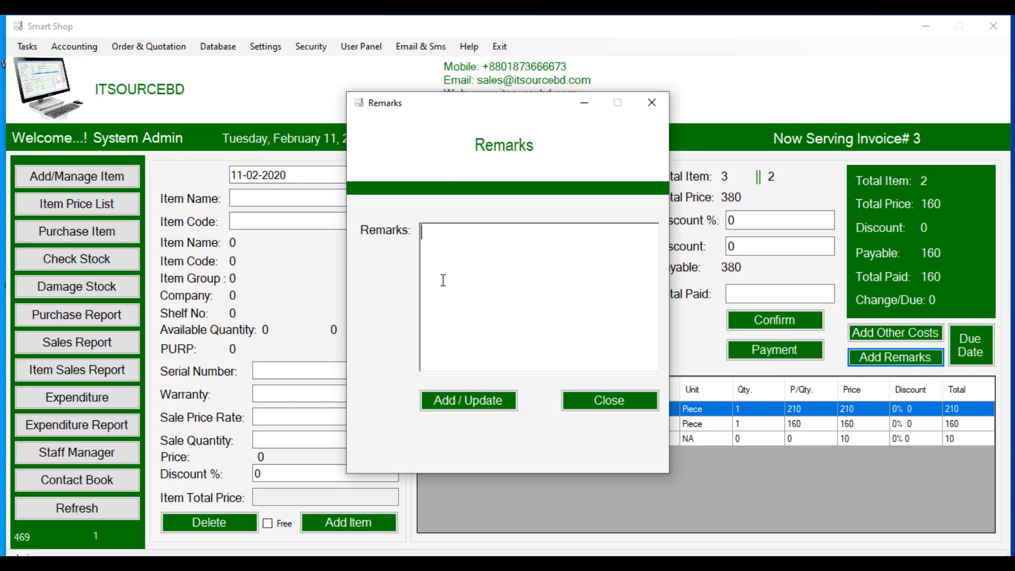
Step: Add the remark 'pay later' and finalise invoice 3 with 0 paid, leaving 380 due
text(pay later)
click(464, 393)
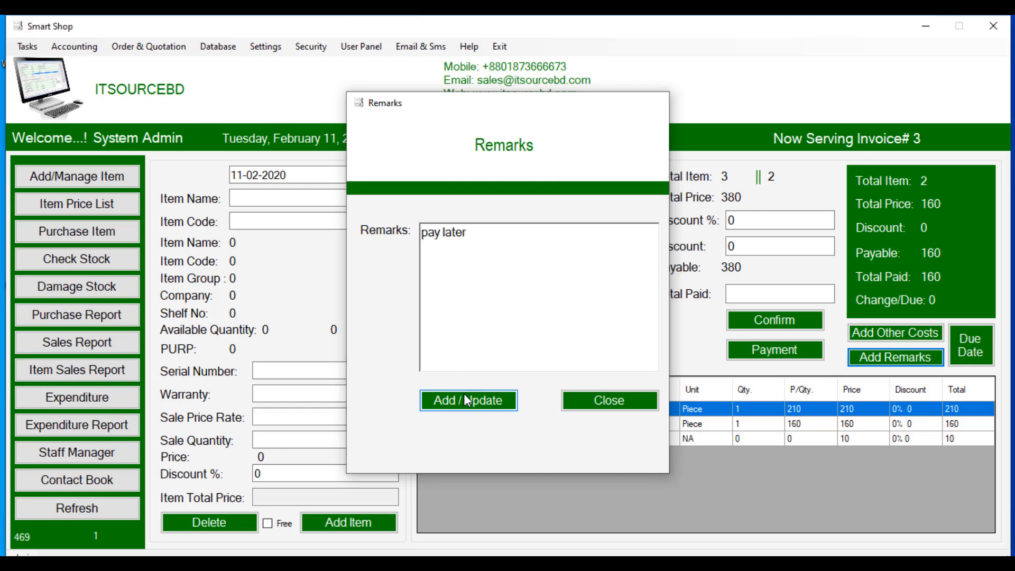
click(748, 295)
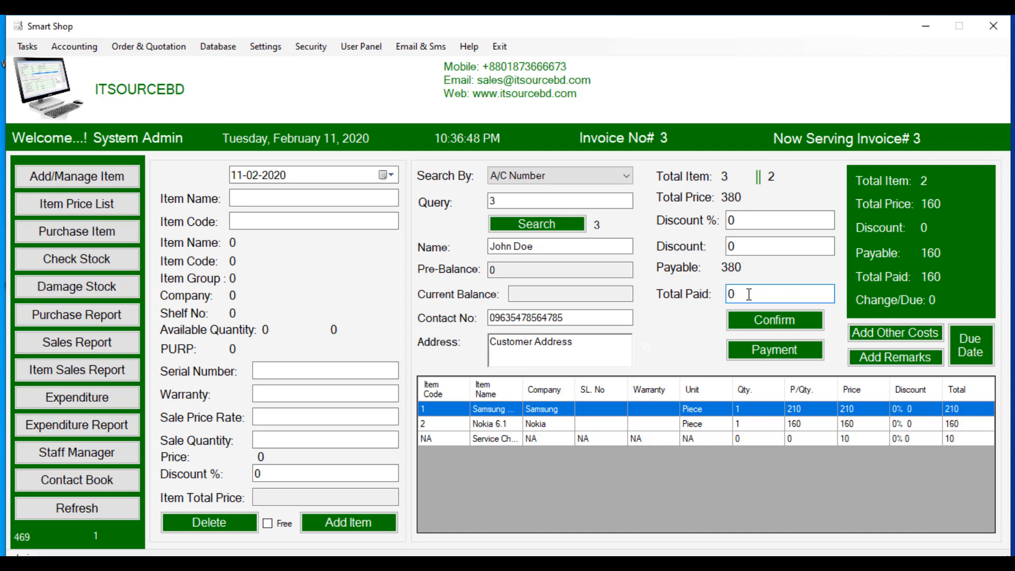
click(756, 318)
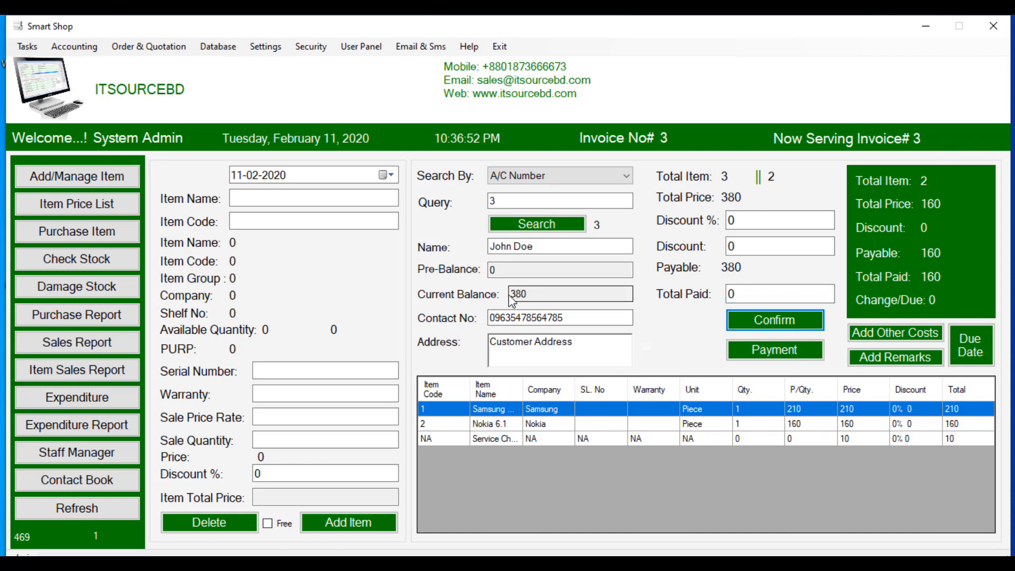
drag(511, 294, 536, 295)
click(536, 294)
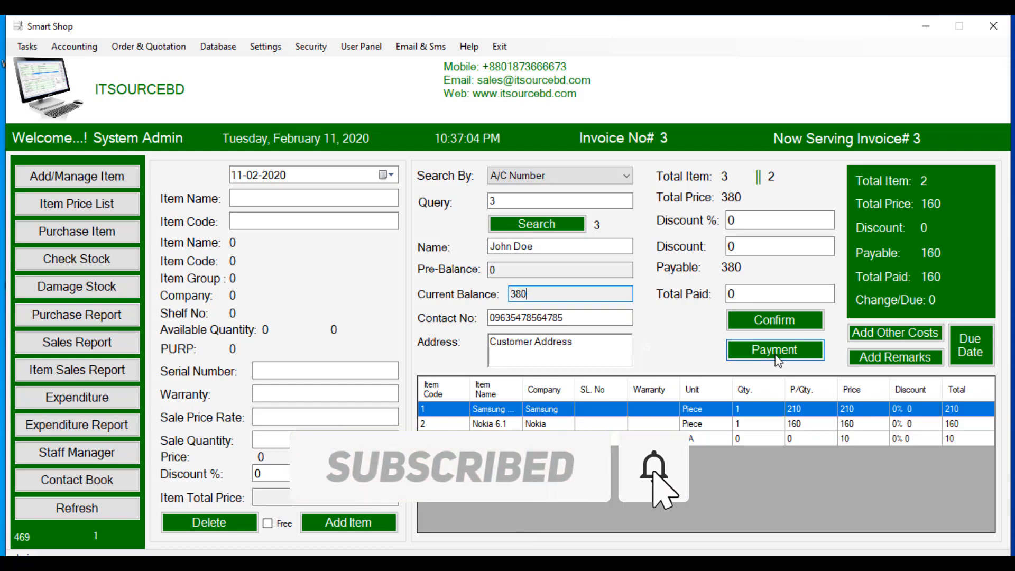
click(756, 358)
click(605, 343)
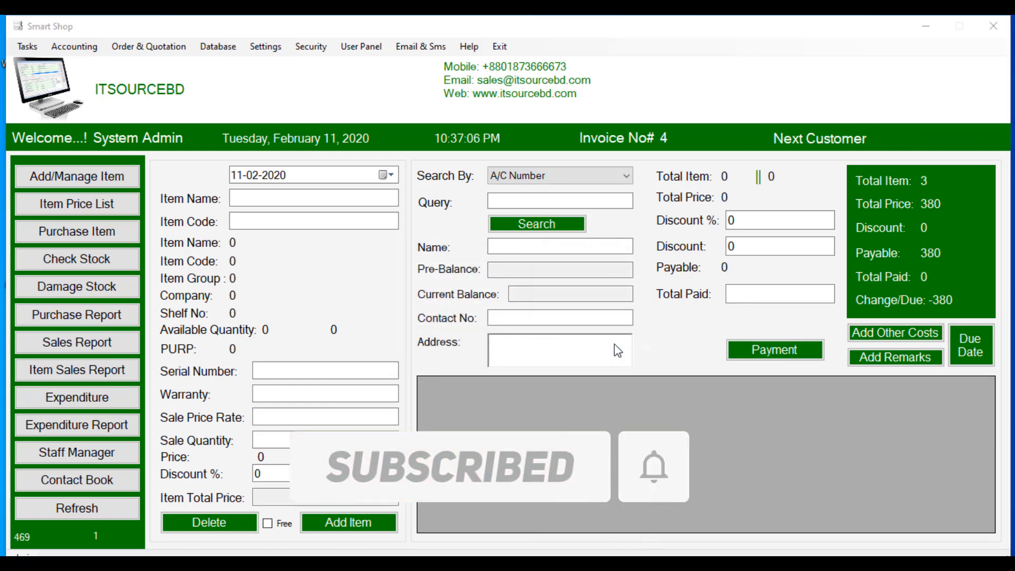
Step: Review Invoice_Number_3.pdf showing 380 total and -380 change, then close it
scroll(397, 250, down, 7)
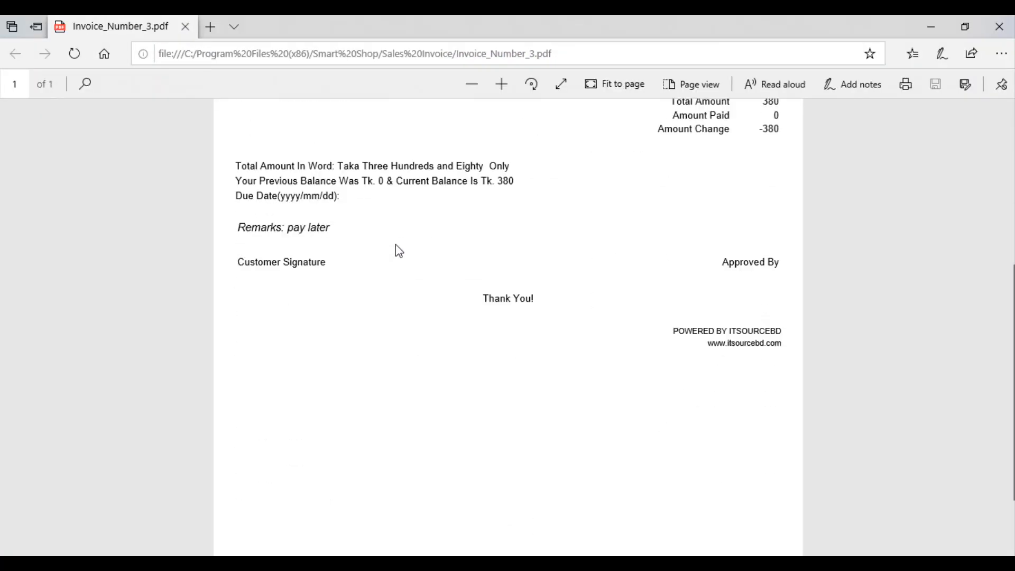
scroll(398, 250, up, 7)
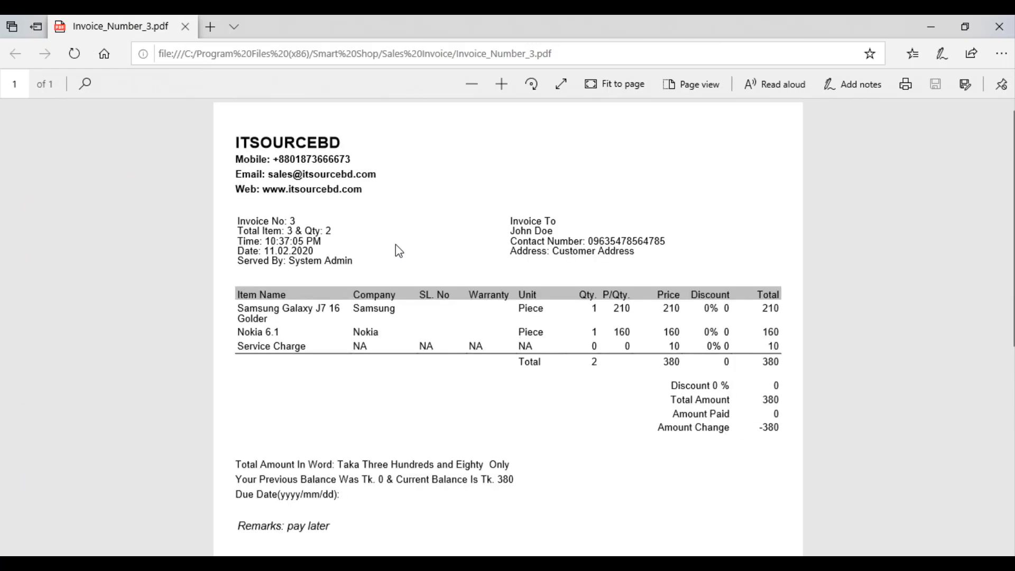
click(999, 25)
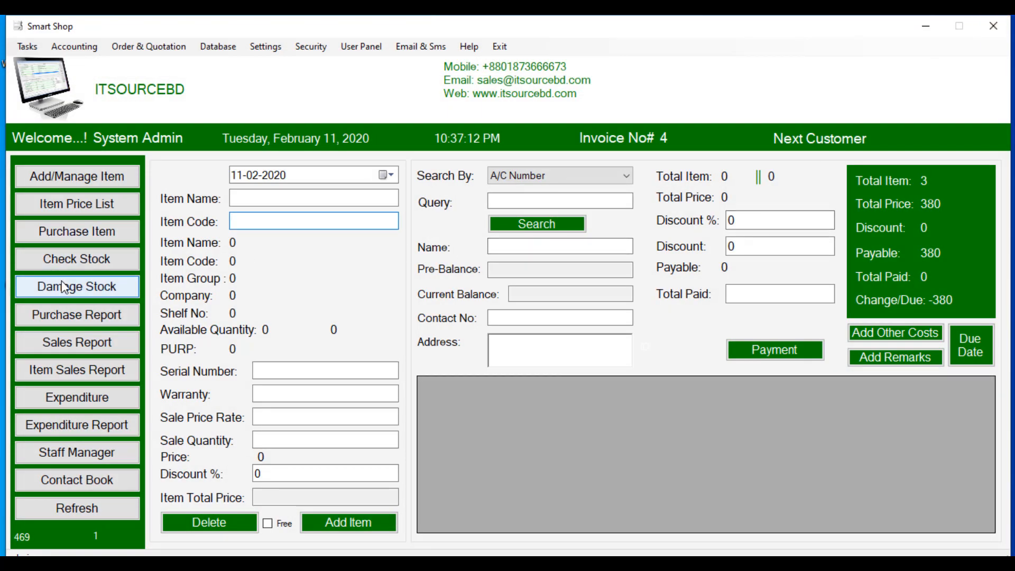
Step: Check stock for all items: 3 items, quantity 51, total price 3730
click(69, 257)
click(173, 136)
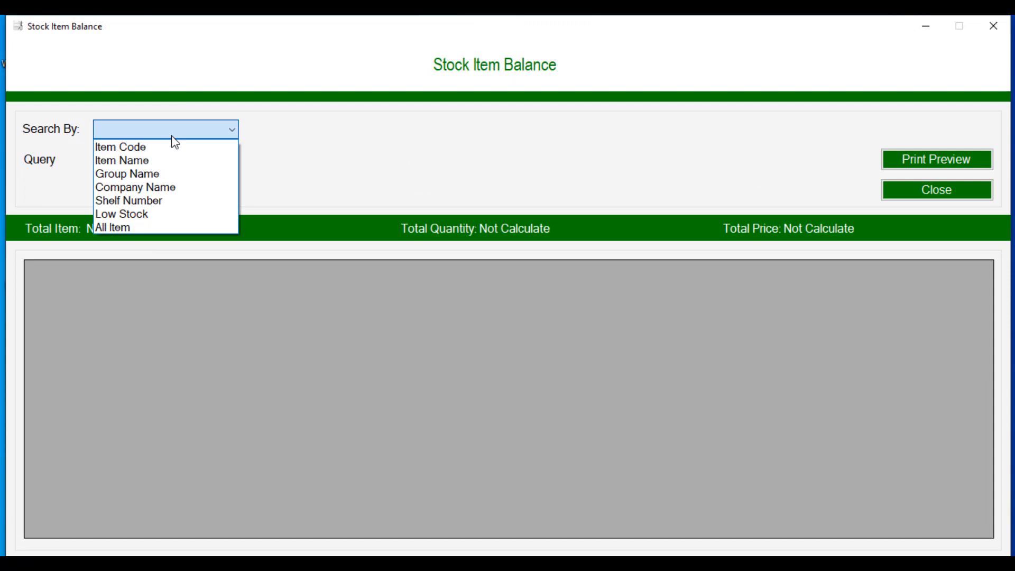
click(167, 227)
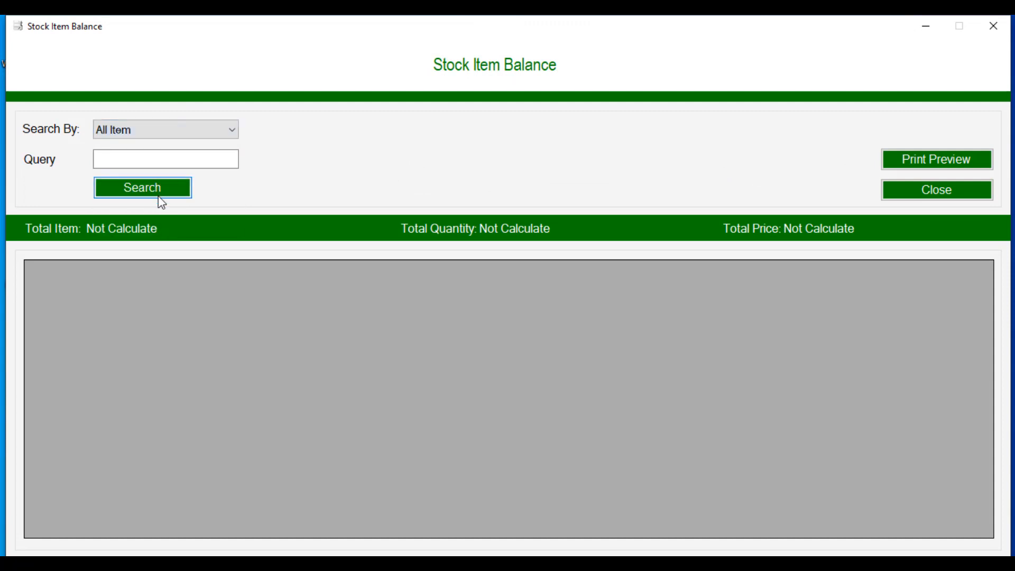
click(158, 197)
click(497, 295)
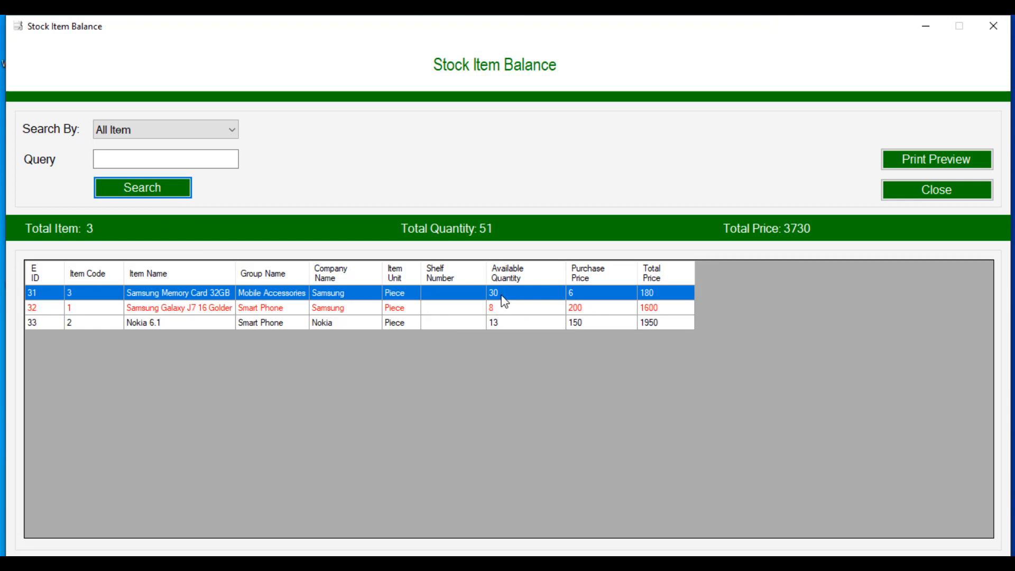
click(500, 310)
click(507, 321)
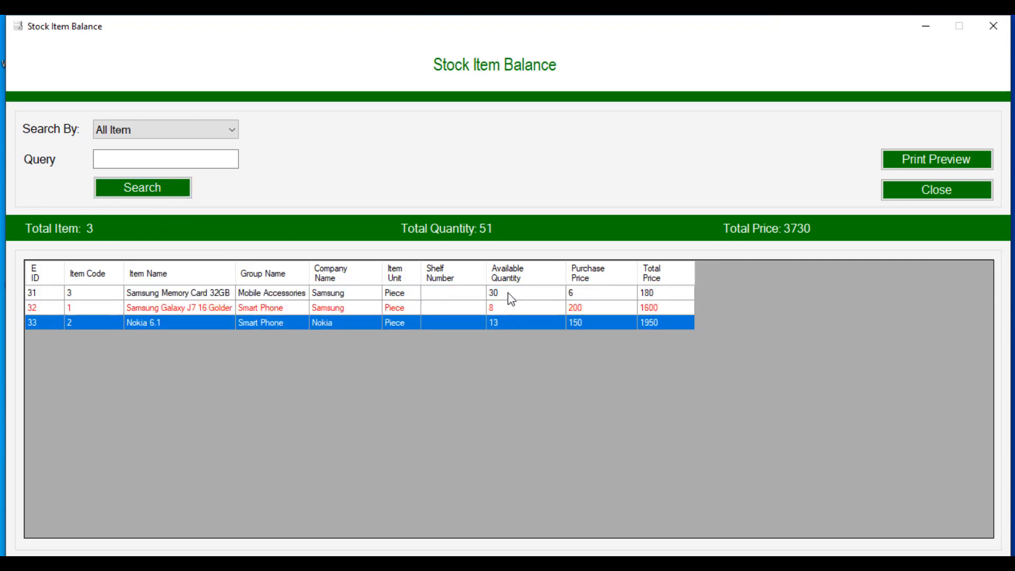
click(508, 294)
click(507, 308)
click(510, 321)
click(907, 197)
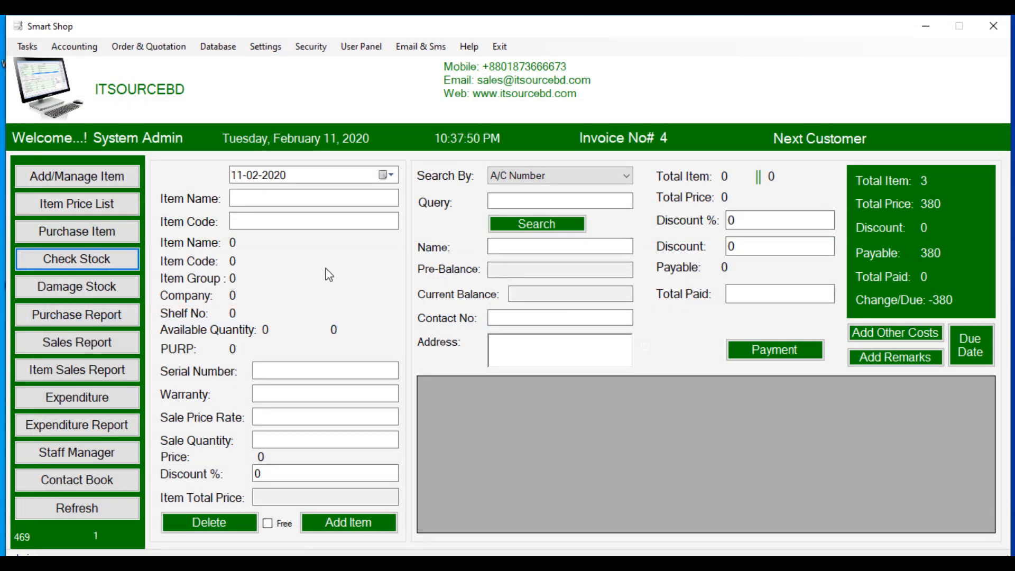
click(80, 49)
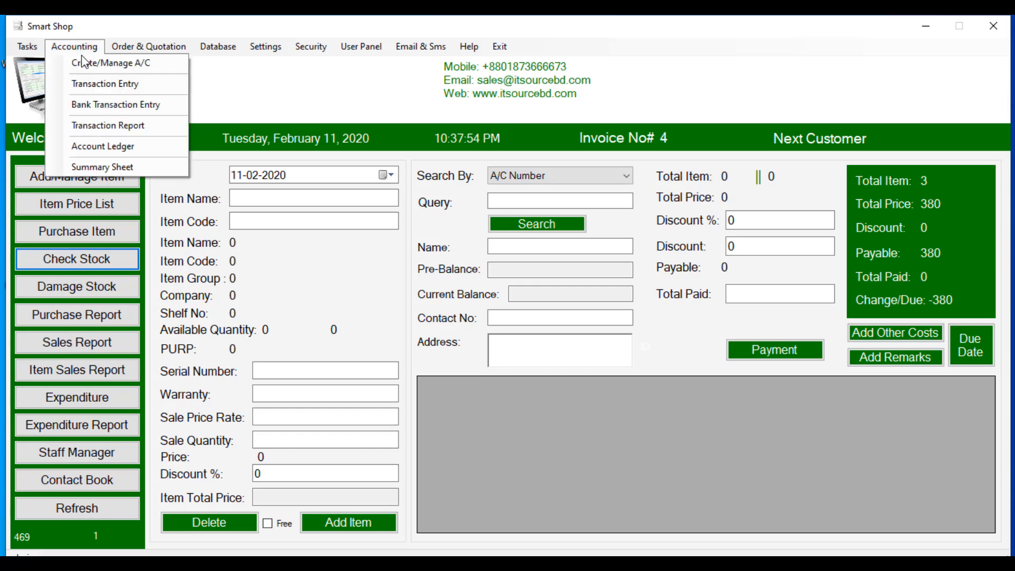
Step: In Transaction Entry, look up customer account number 3
click(100, 84)
click(158, 136)
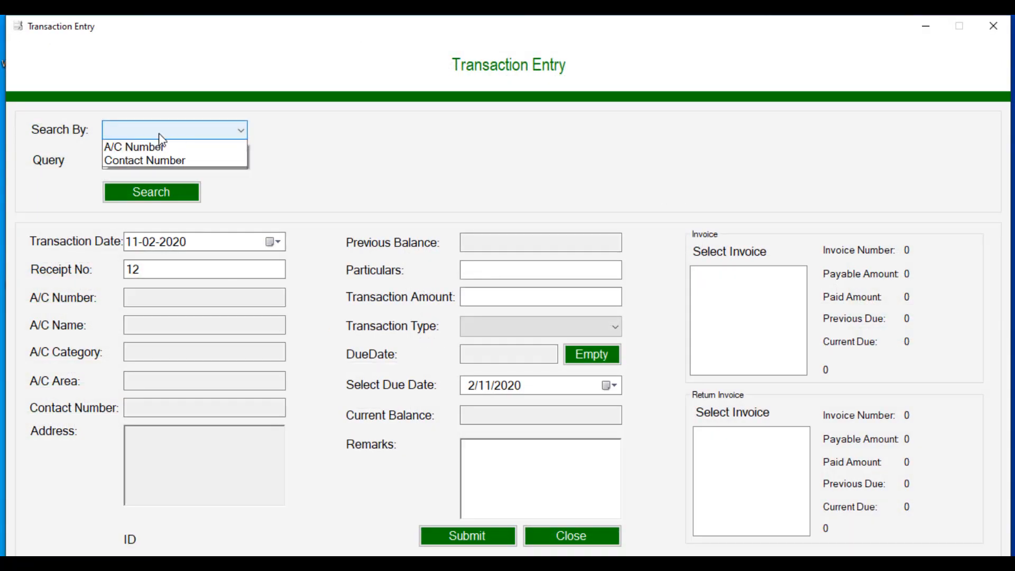
click(163, 160)
click(163, 163)
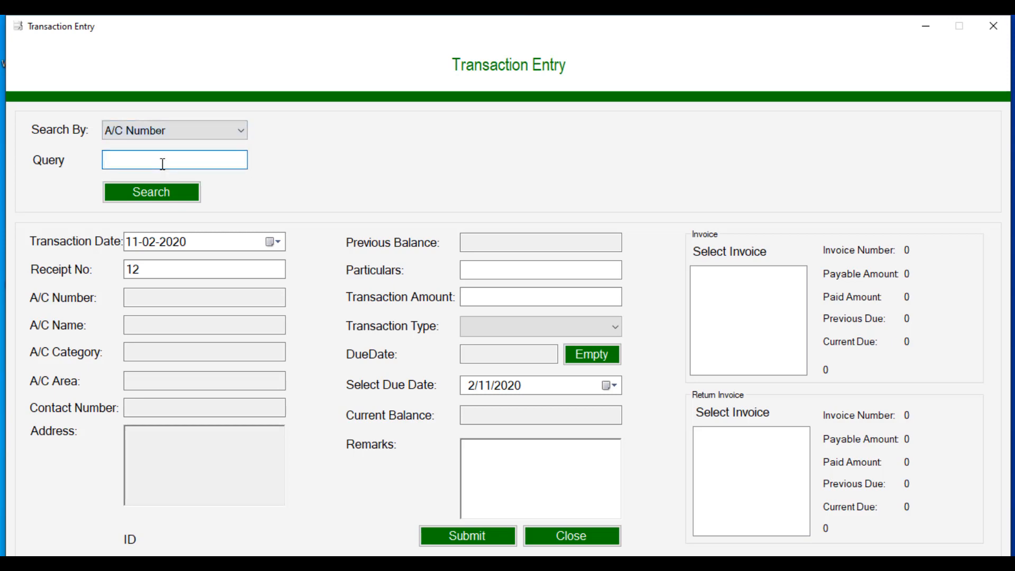
click(151, 191)
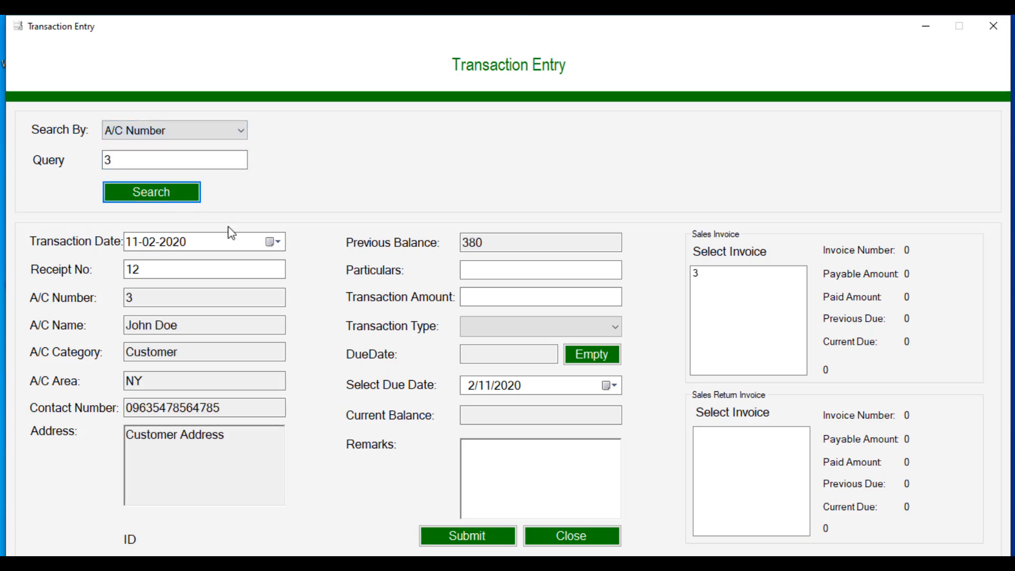
Step: Enter a Due Payment of 100 as Credit, bringing the balance to 280
click(499, 271)
text(Due Payment)
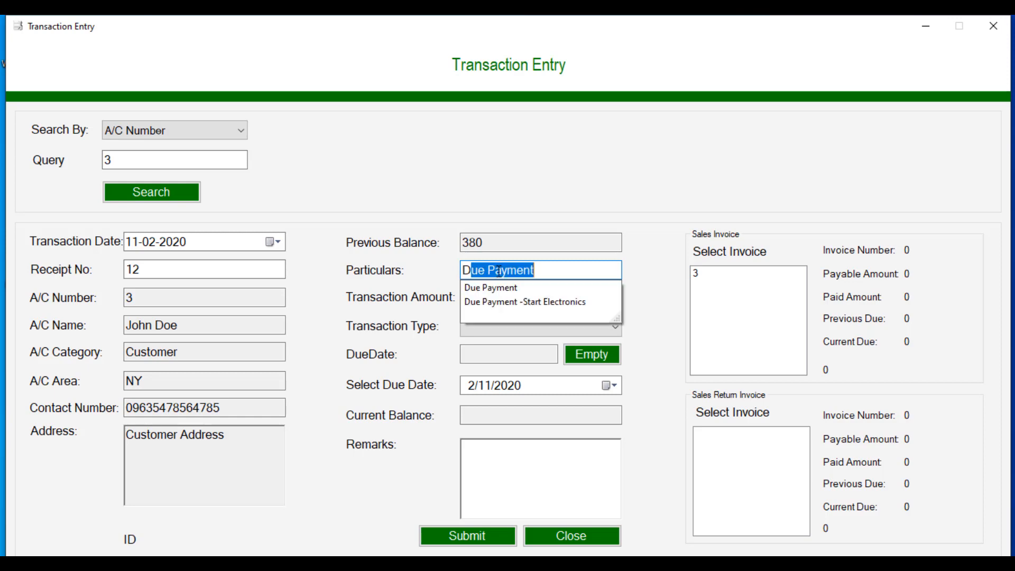
click(494, 288)
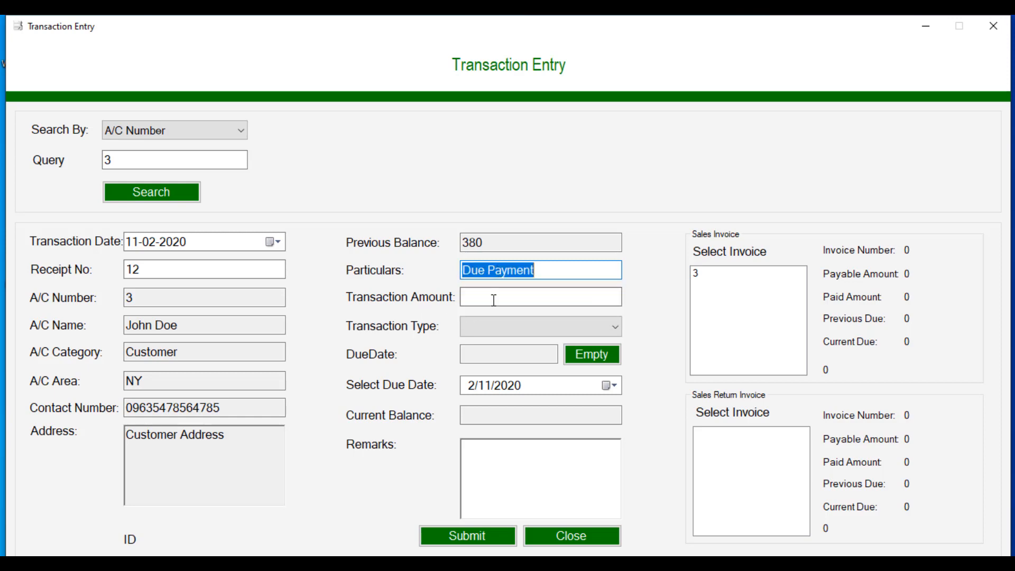
click(493, 300)
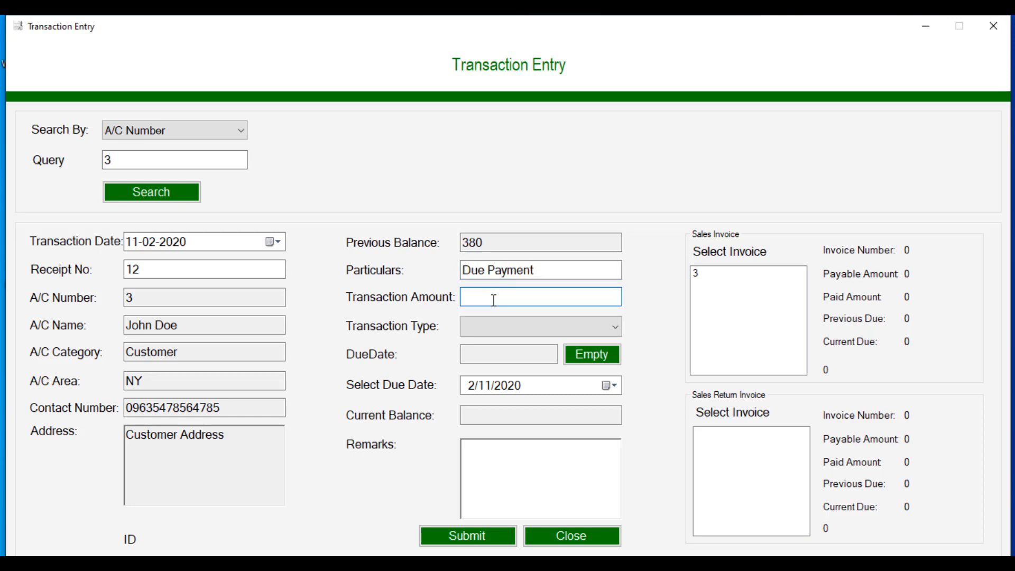
text(100)
click(498, 331)
click(501, 344)
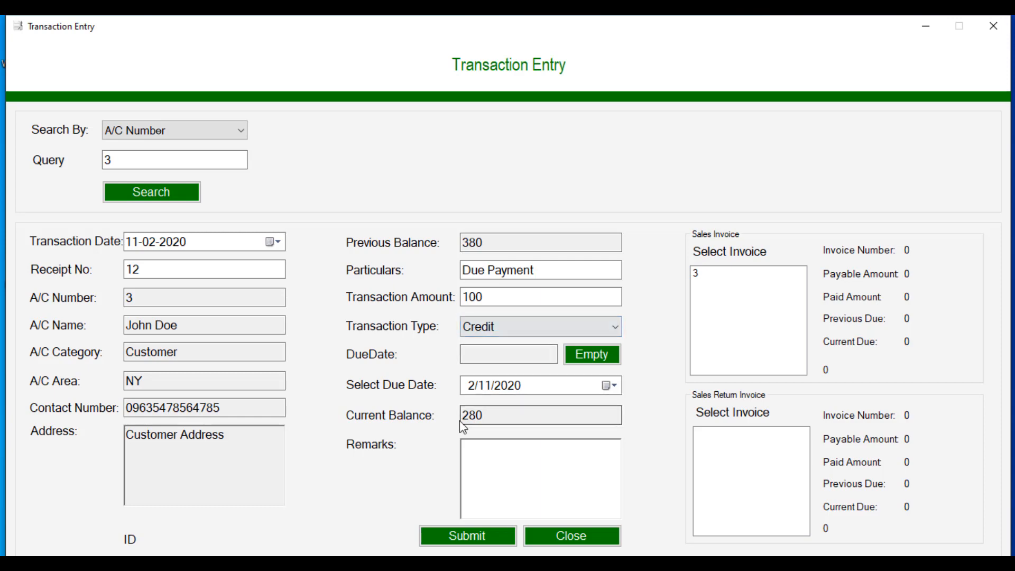
drag(466, 415, 495, 415)
click(495, 415)
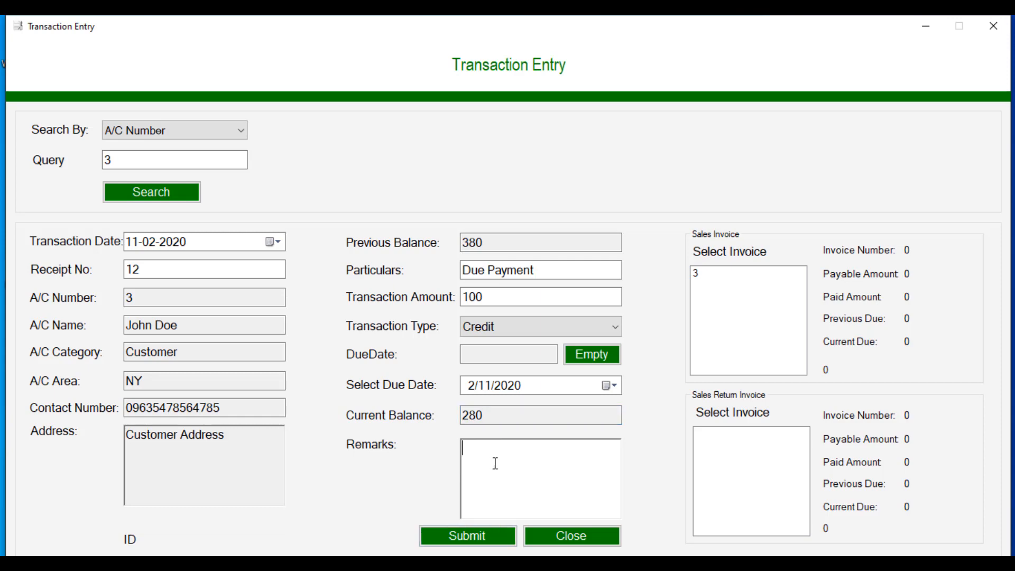
Step: Submit the transaction and review receipt 12 before closing it
click(474, 543)
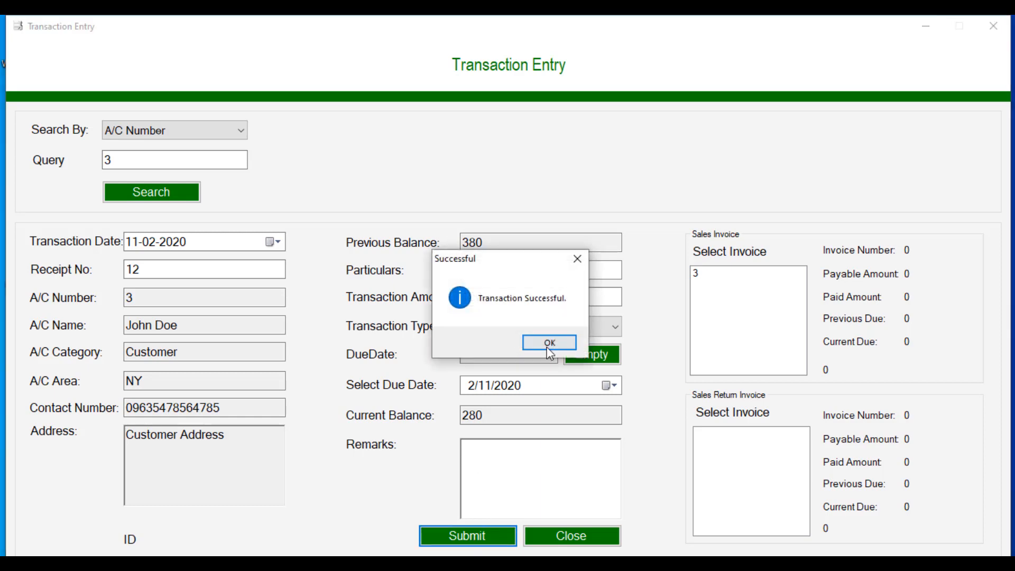
click(548, 343)
click(604, 343)
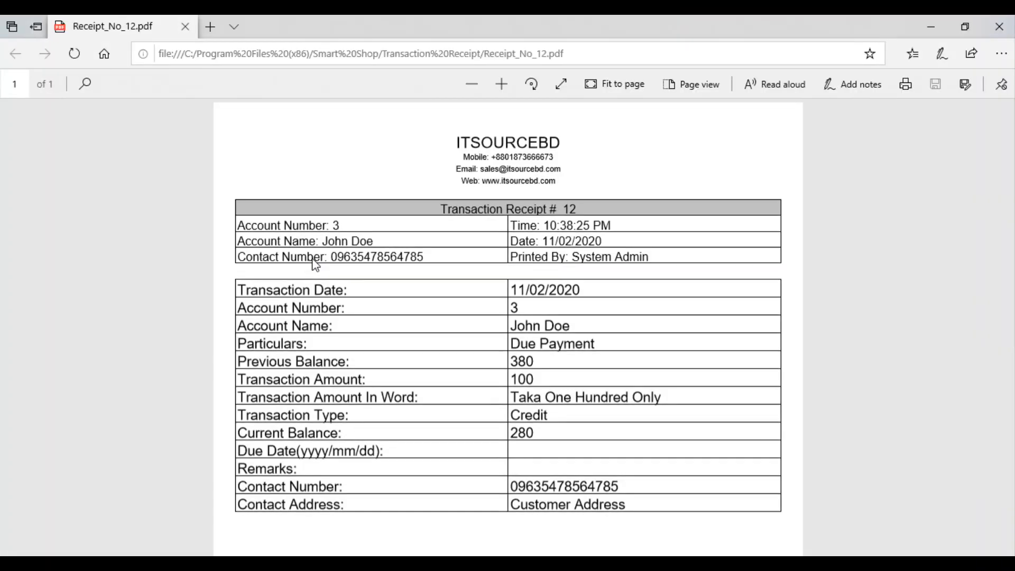
scroll(313, 258, down, 2)
scroll(312, 258, down, 2)
scroll(312, 258, up, 5)
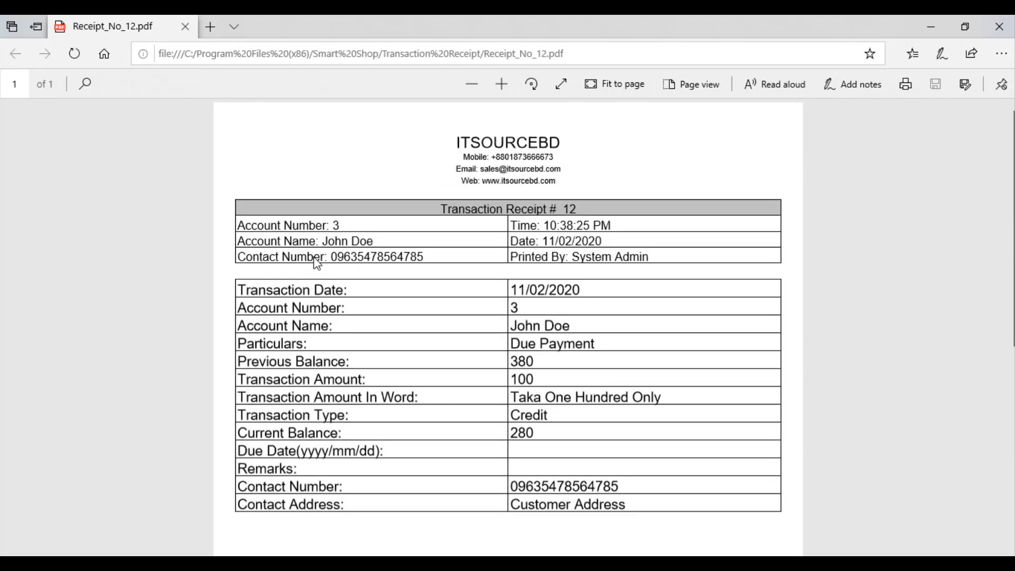
click(1008, 27)
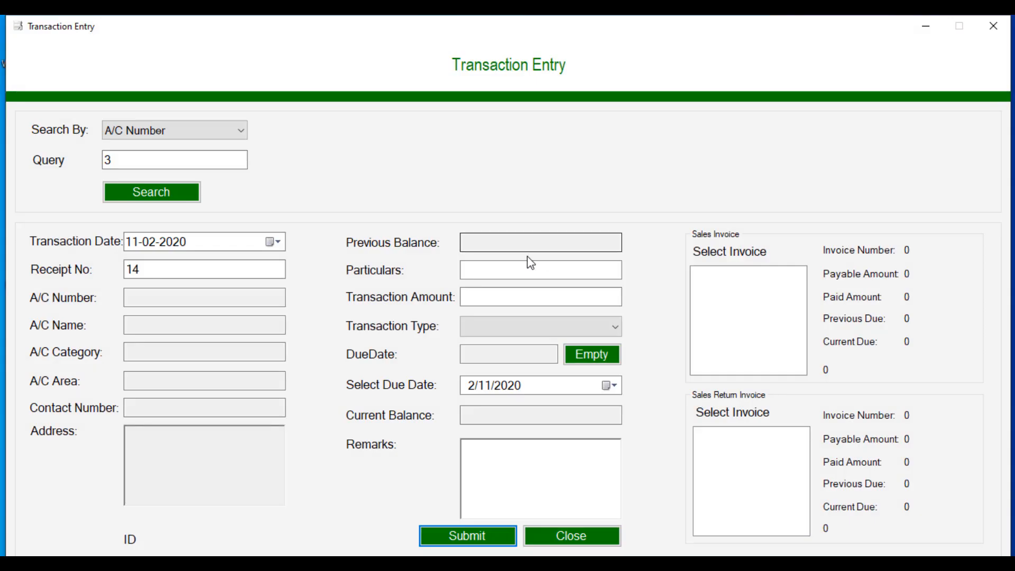
Step: In Bank Transaction Entry, look up customer account number 3
click(571, 537)
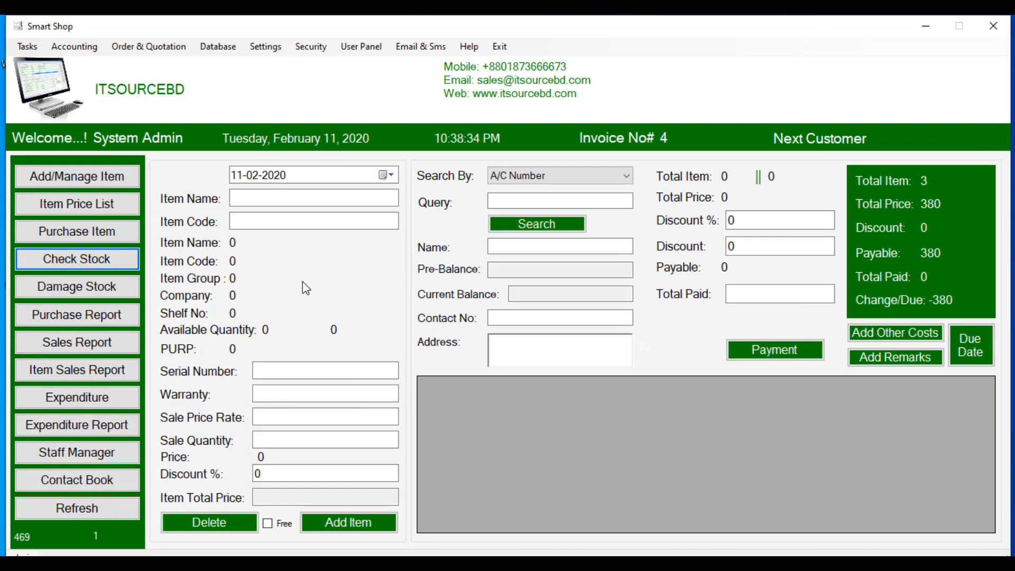
click(74, 46)
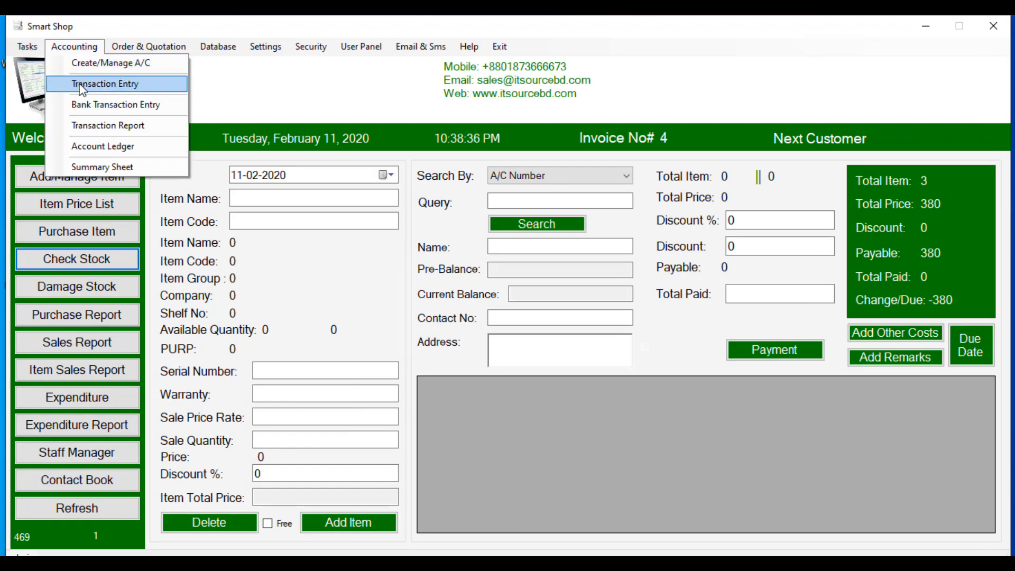
click(84, 105)
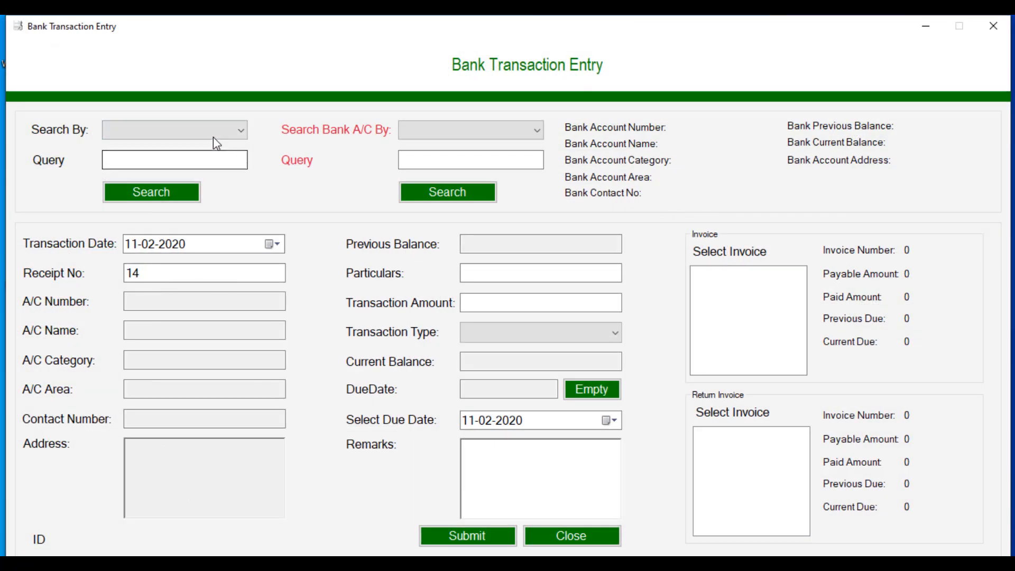
click(213, 135)
click(200, 160)
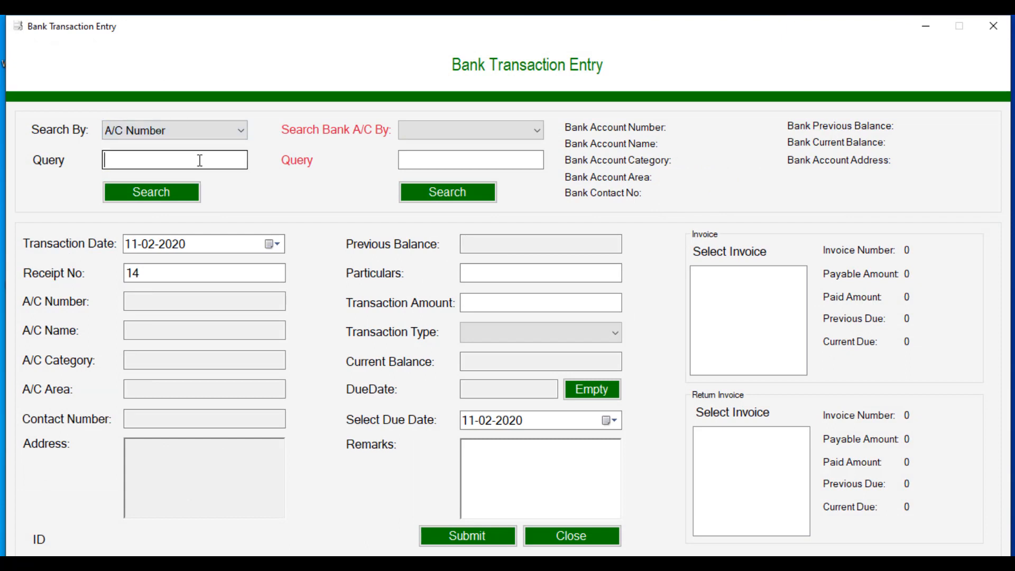
text(3)
click(151, 191)
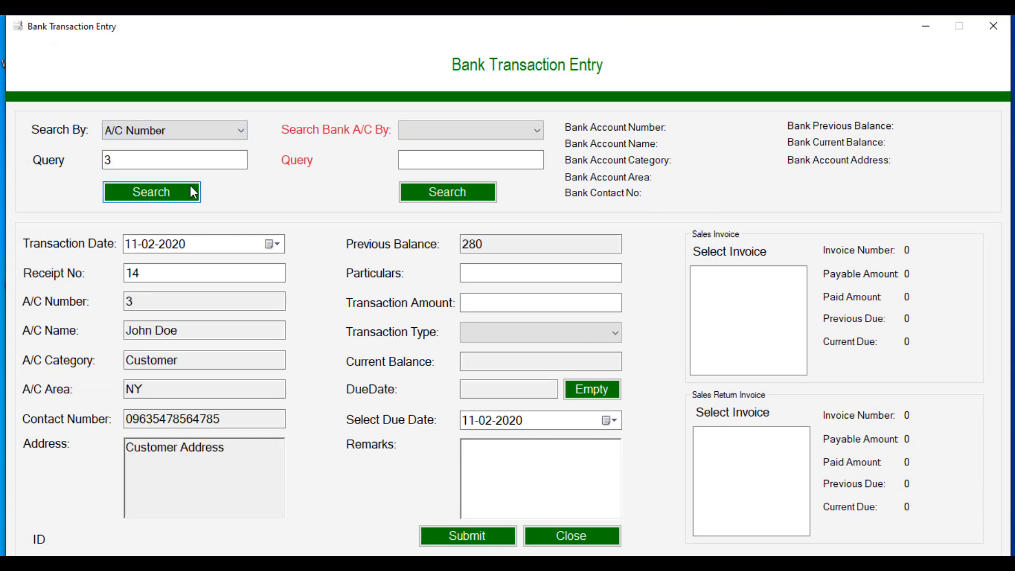
Step: Select bank account number 4 for the transaction
click(465, 131)
click(457, 159)
click(459, 158)
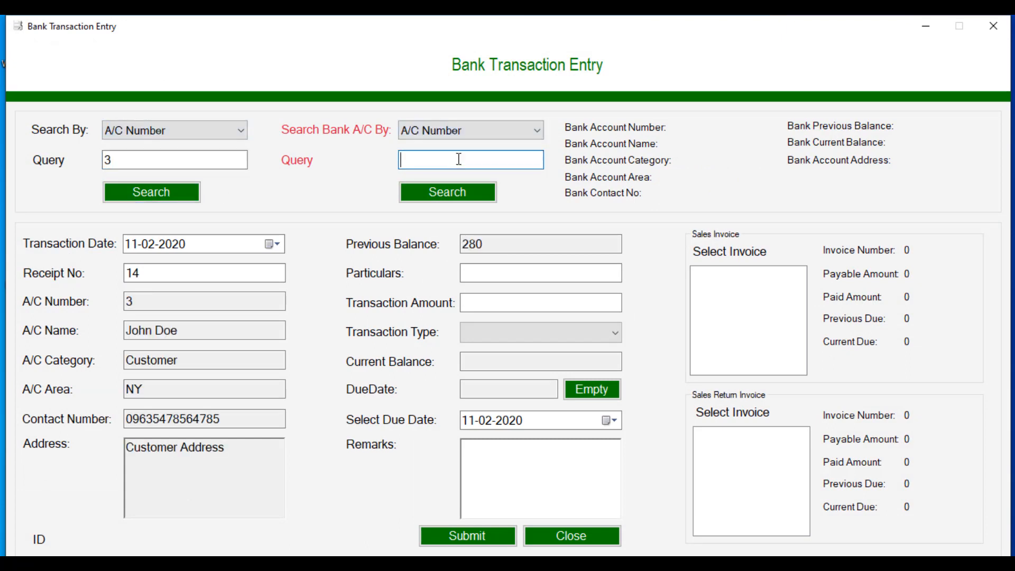
text(4)
click(447, 192)
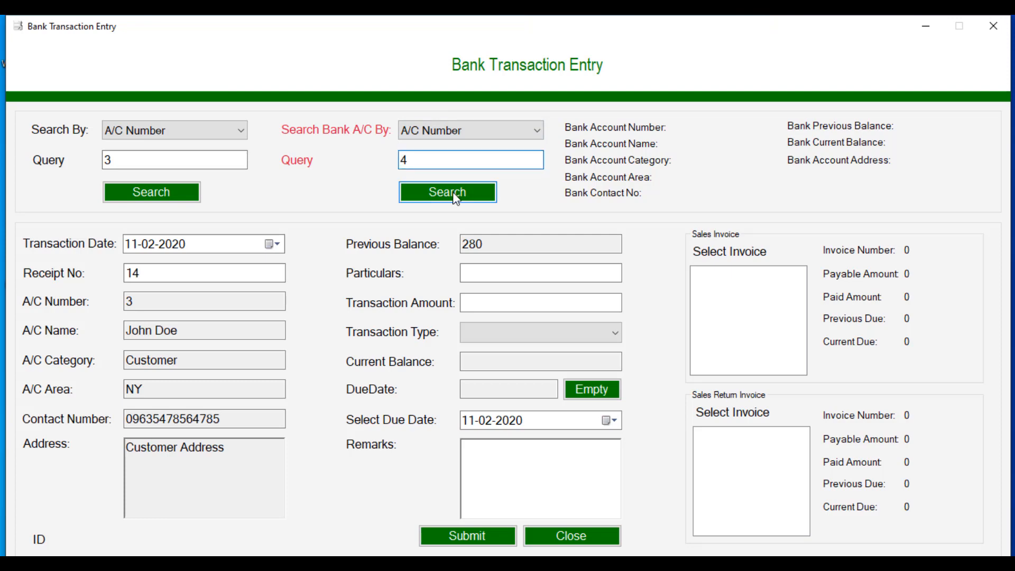
Step: Enter a Due Payment of 100, Credit, with due date 27-02-2020
click(501, 272)
text(Due Payment)
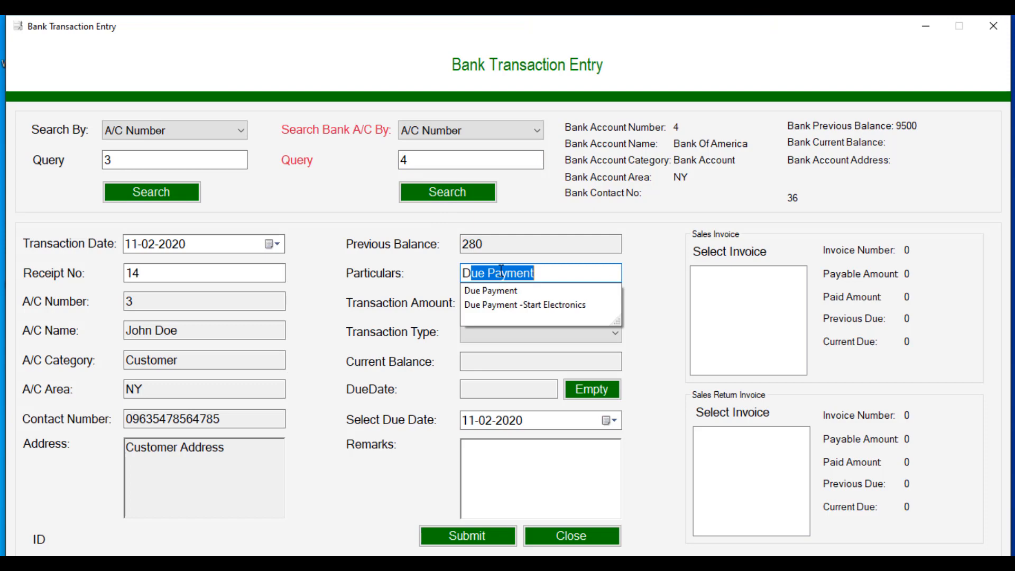
key(Return)
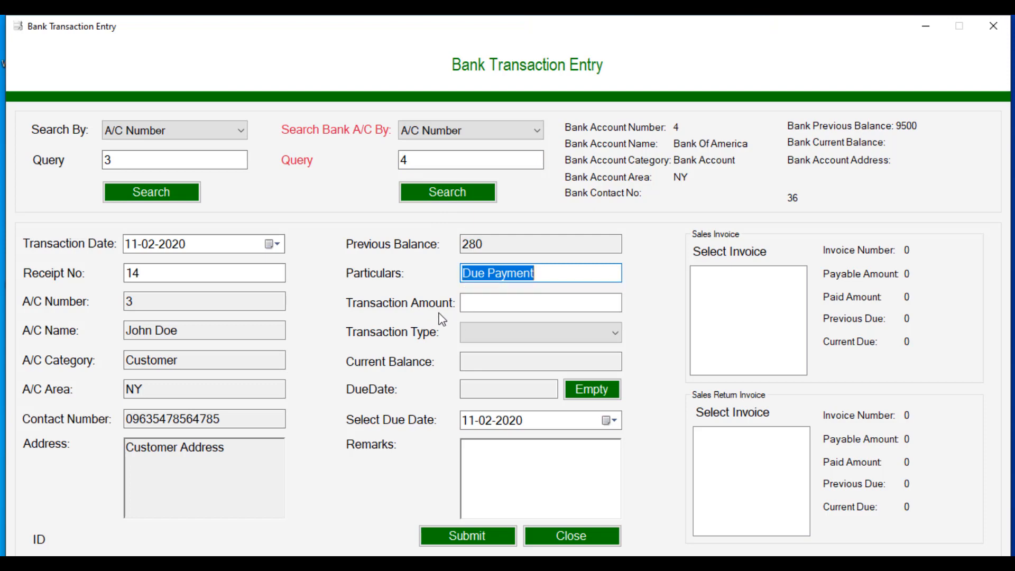
click(478, 295)
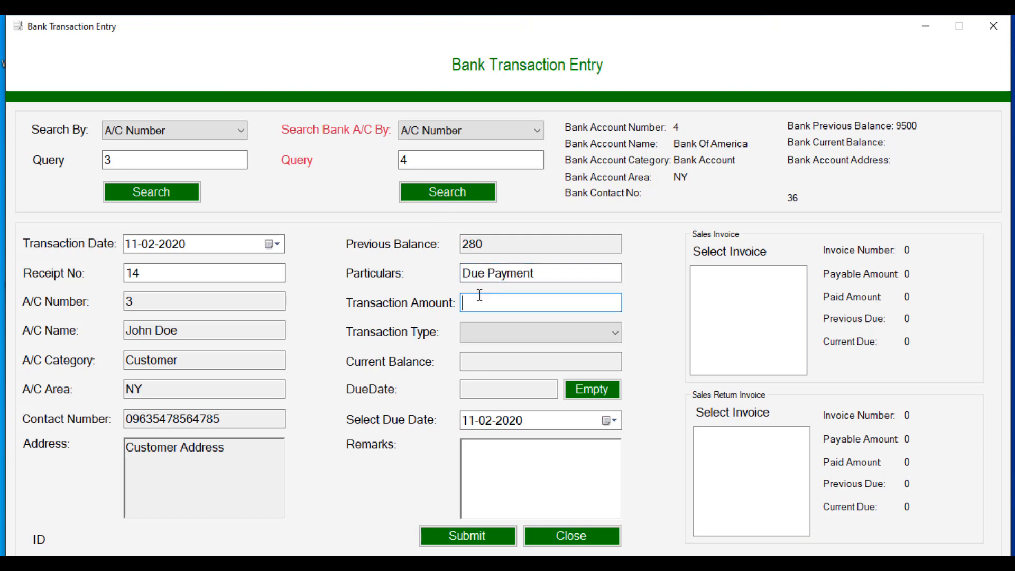
text(100)
click(491, 332)
click(494, 351)
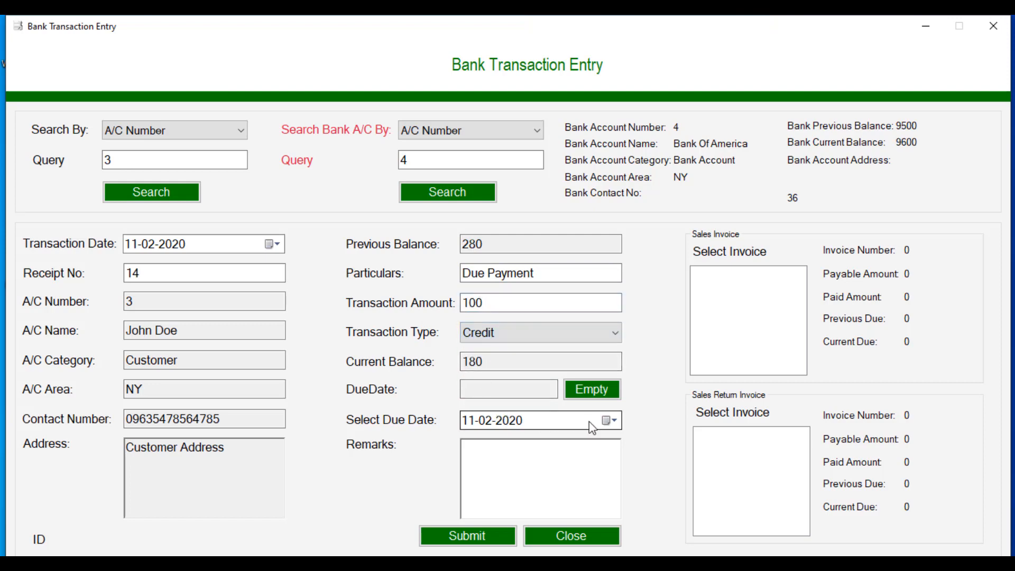
click(607, 420)
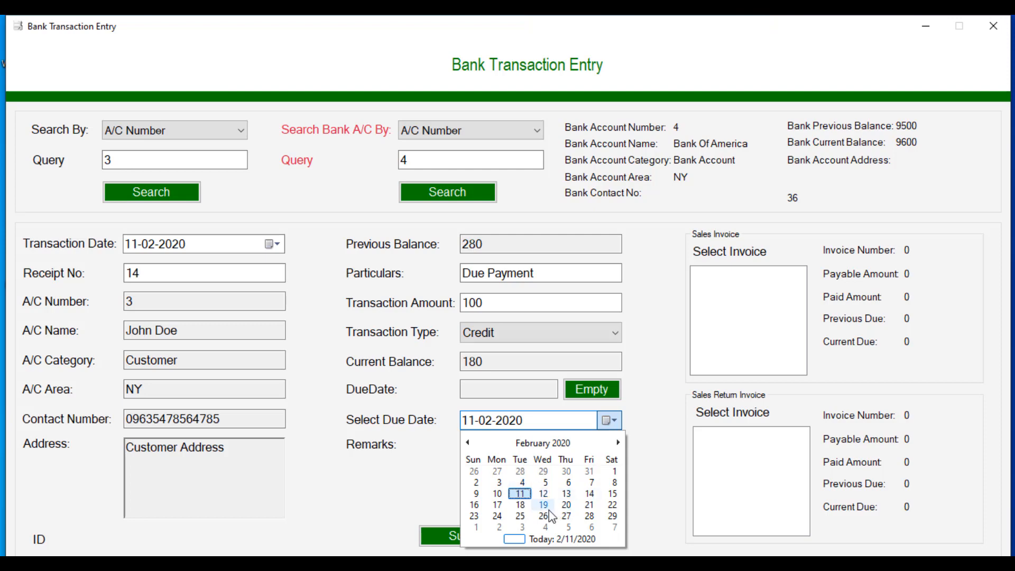
click(566, 516)
click(566, 516)
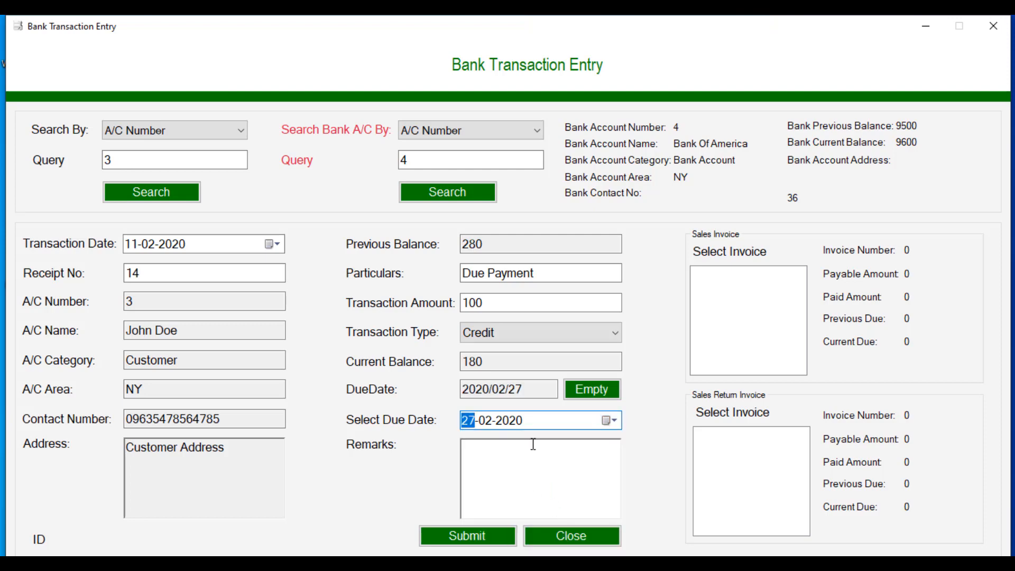
click(539, 421)
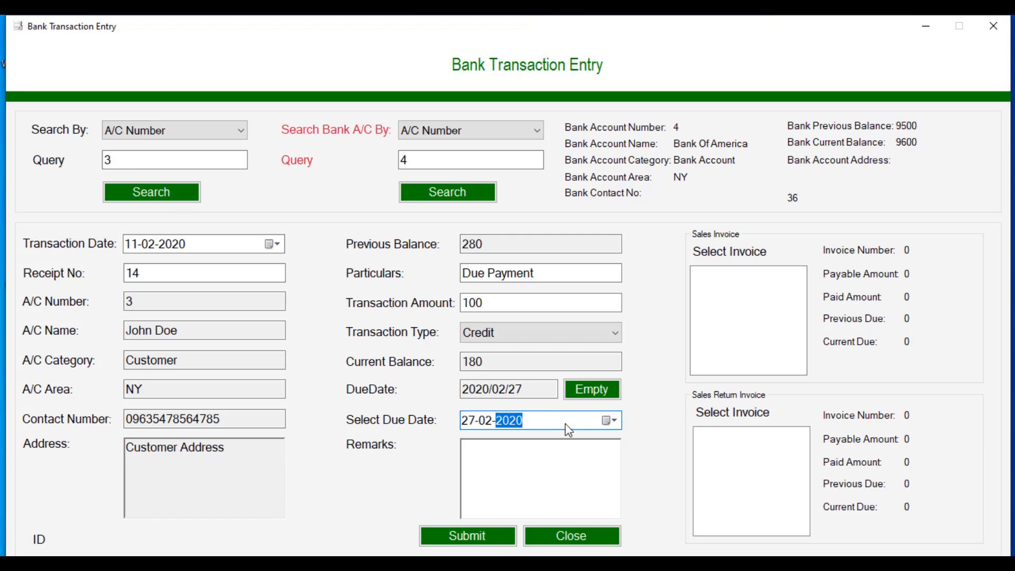
Step: Submit the bank transaction and close the generated receipt 14
click(467, 528)
click(542, 341)
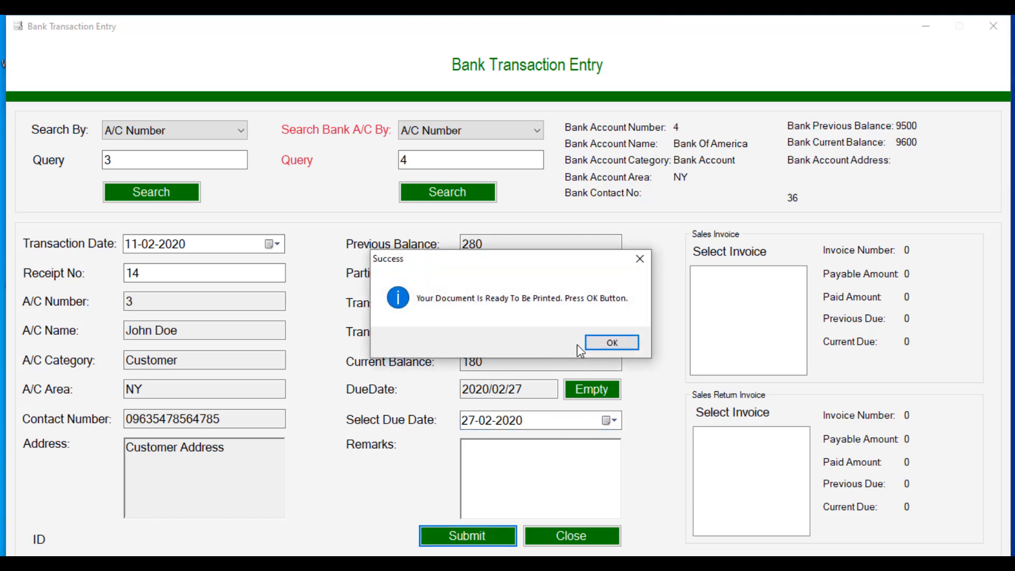
click(596, 343)
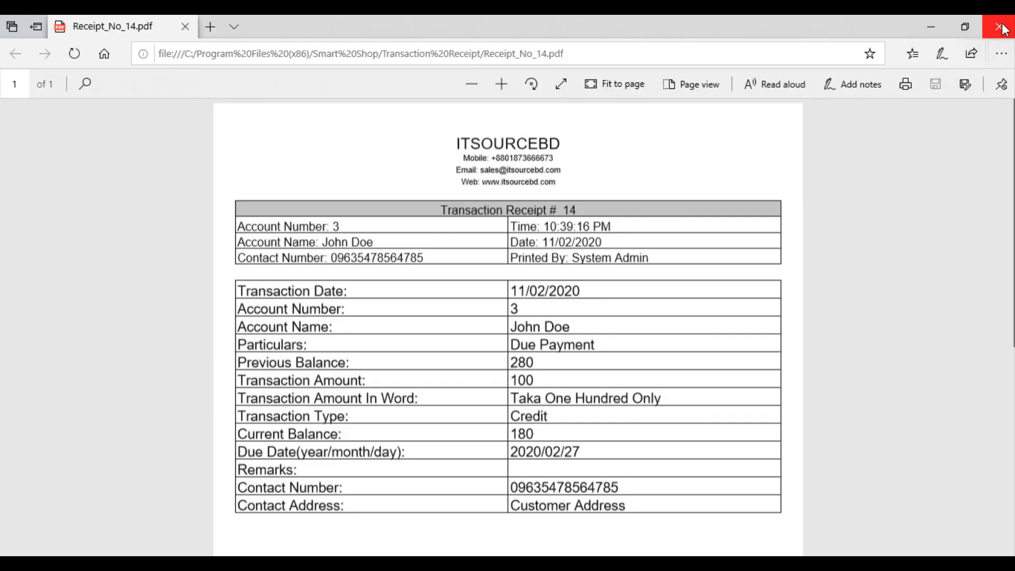
click(1003, 29)
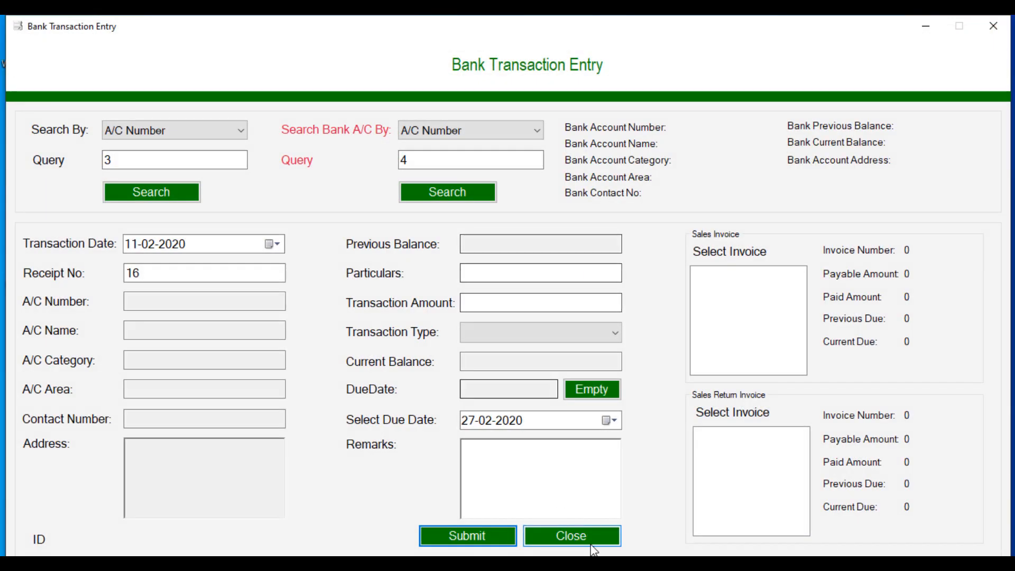
Step: Check the account list: account 3 at 180 due 2020/02/27, bank account 4 at 9600
click(568, 524)
click(74, 46)
click(108, 62)
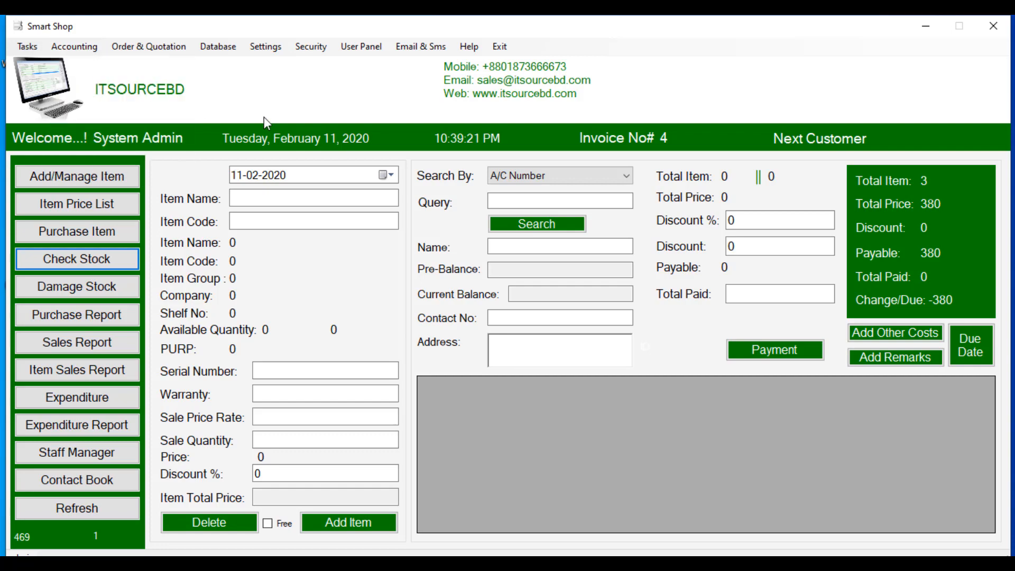
click(411, 132)
click(949, 141)
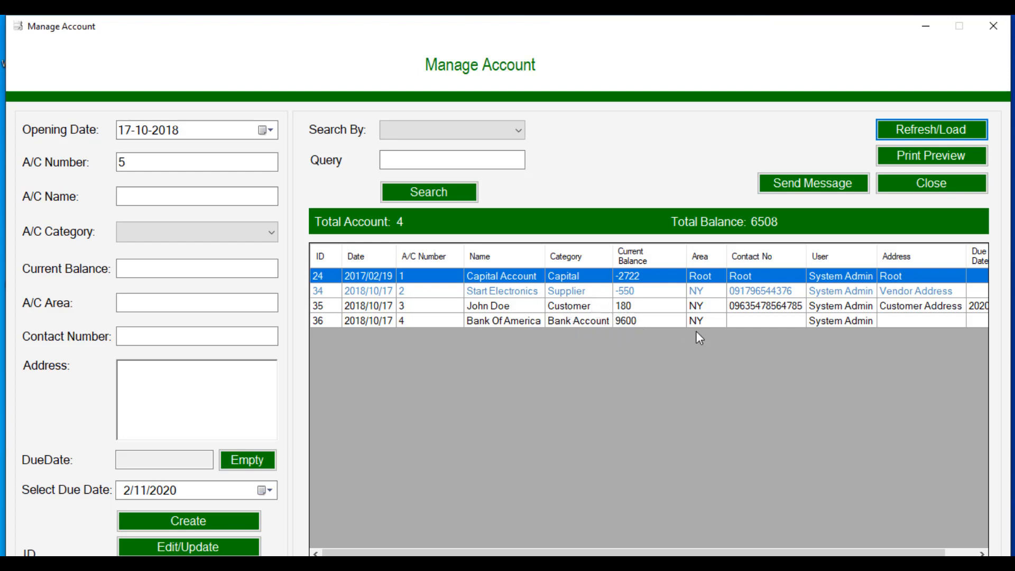
drag(680, 551, 711, 551)
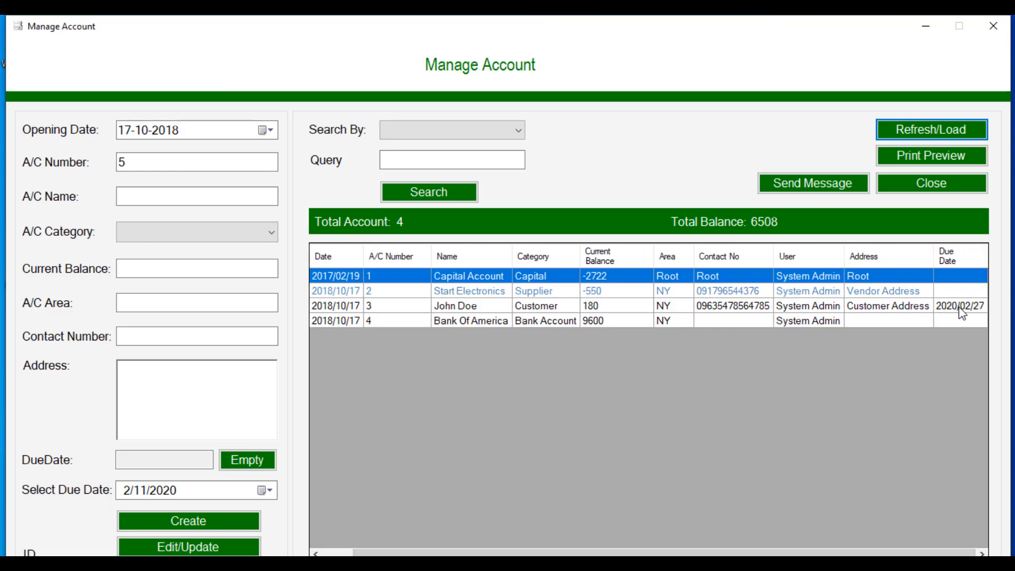
click(938, 192)
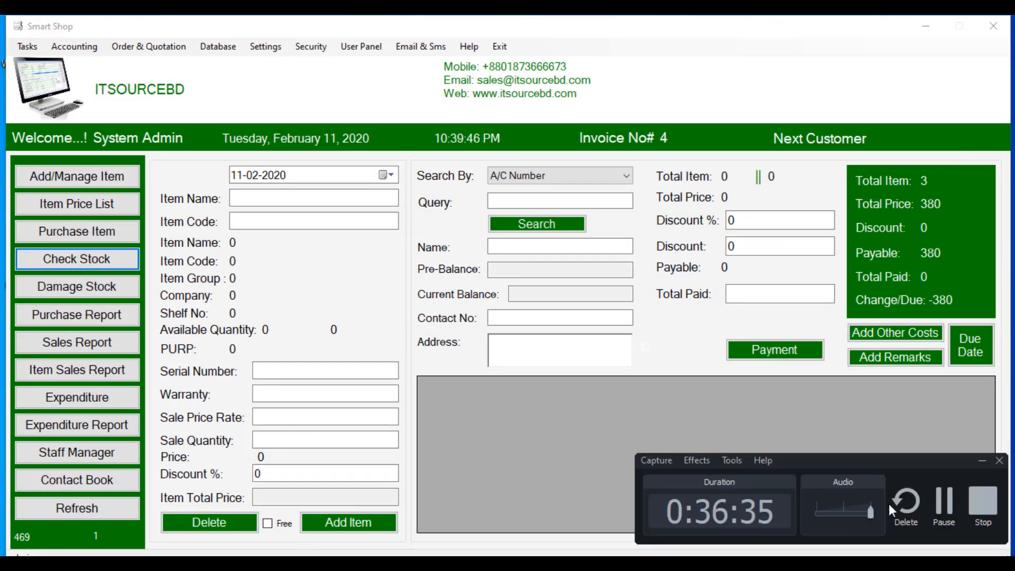
click(943, 502)
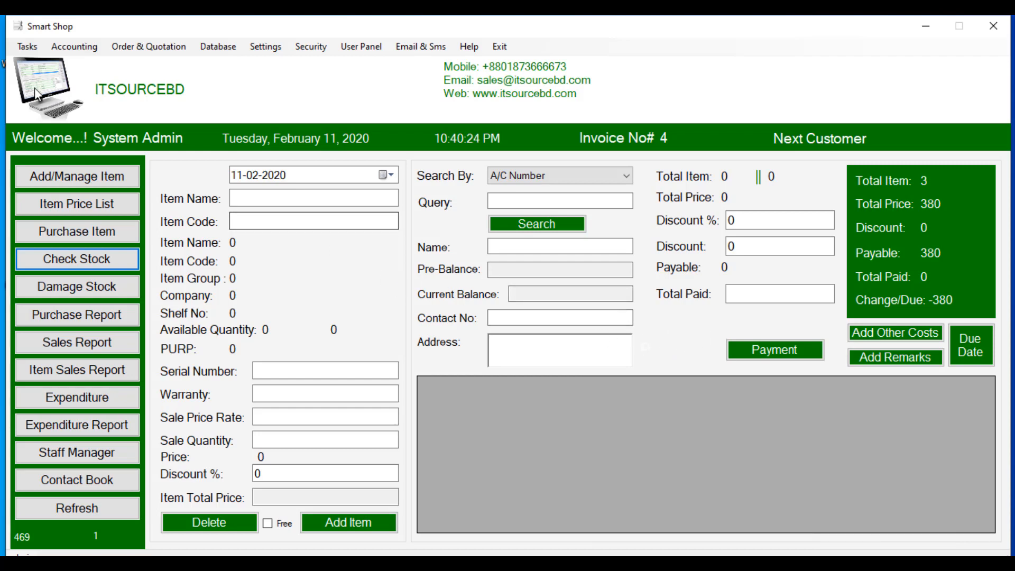
Step: Start a Sales Return Item entry returning one Samsung Galaxy J7 (code 1), payable 210
click(28, 47)
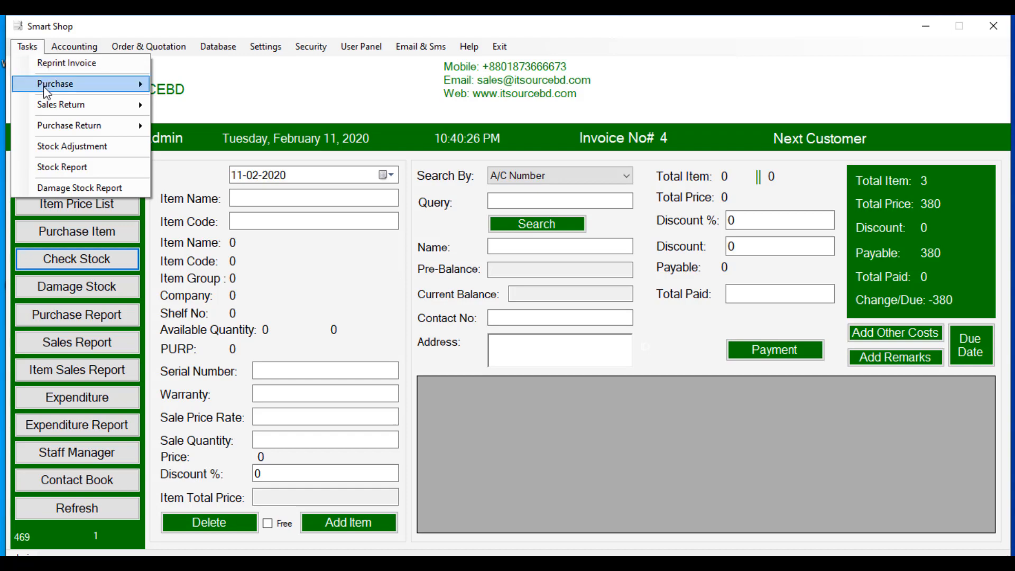
mouse_move(82, 106)
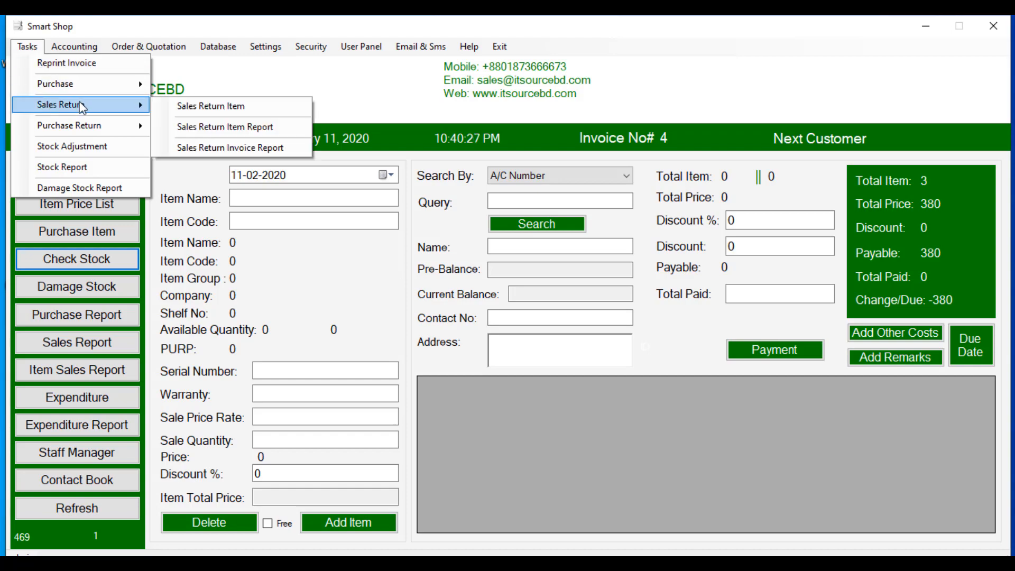
click(185, 105)
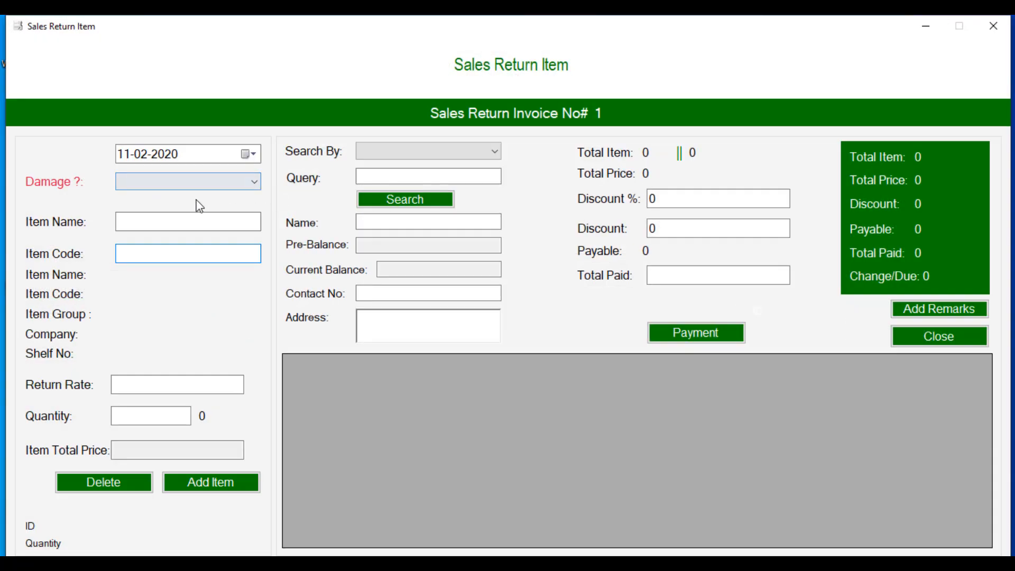
click(226, 182)
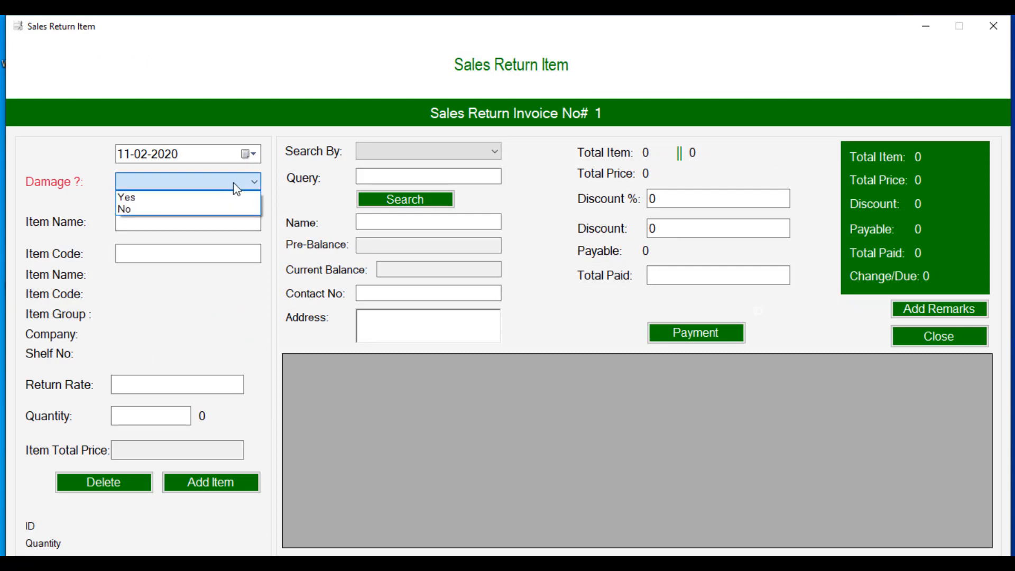
click(83, 160)
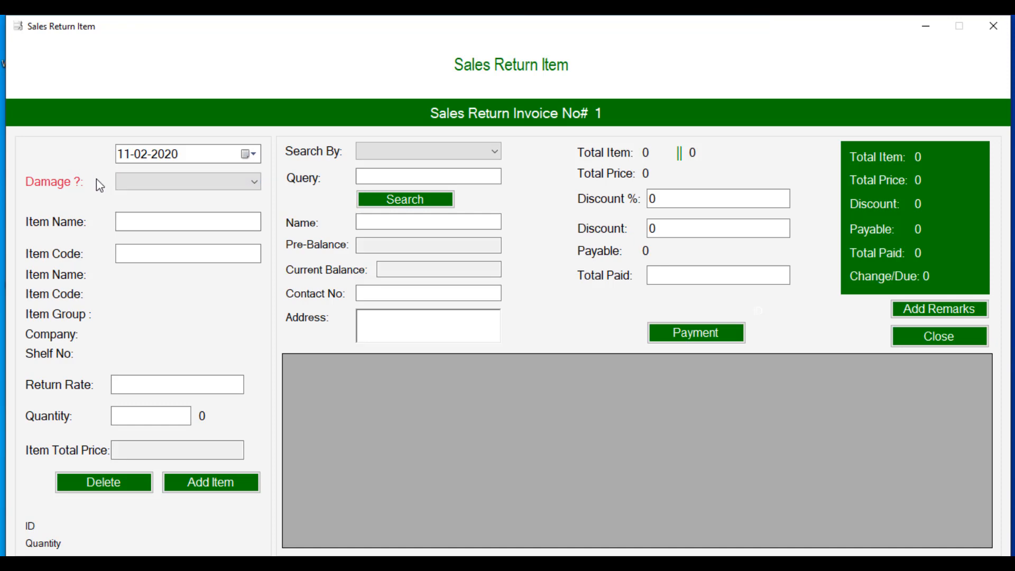
click(144, 256)
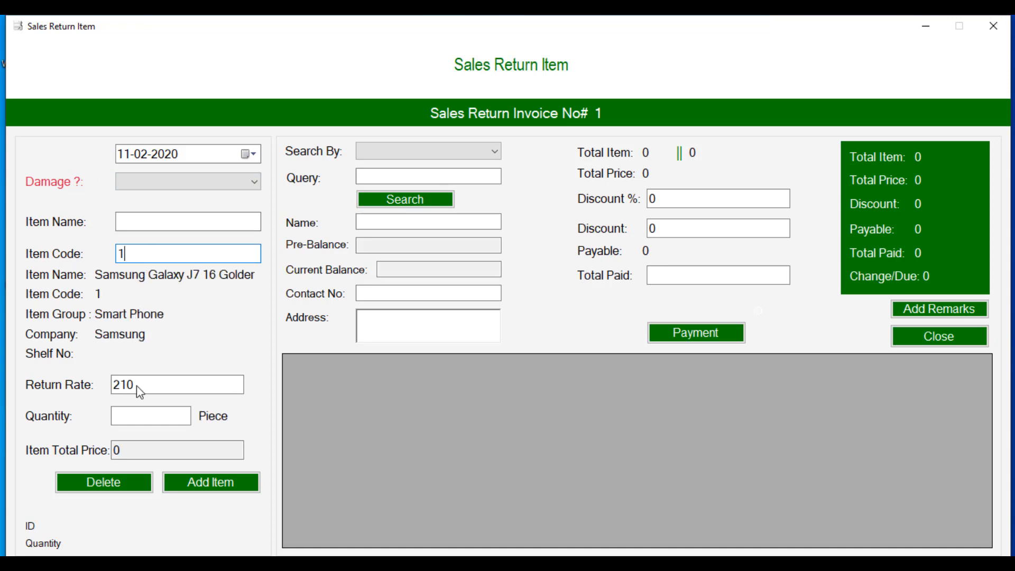
click(140, 417)
text(1)
click(183, 487)
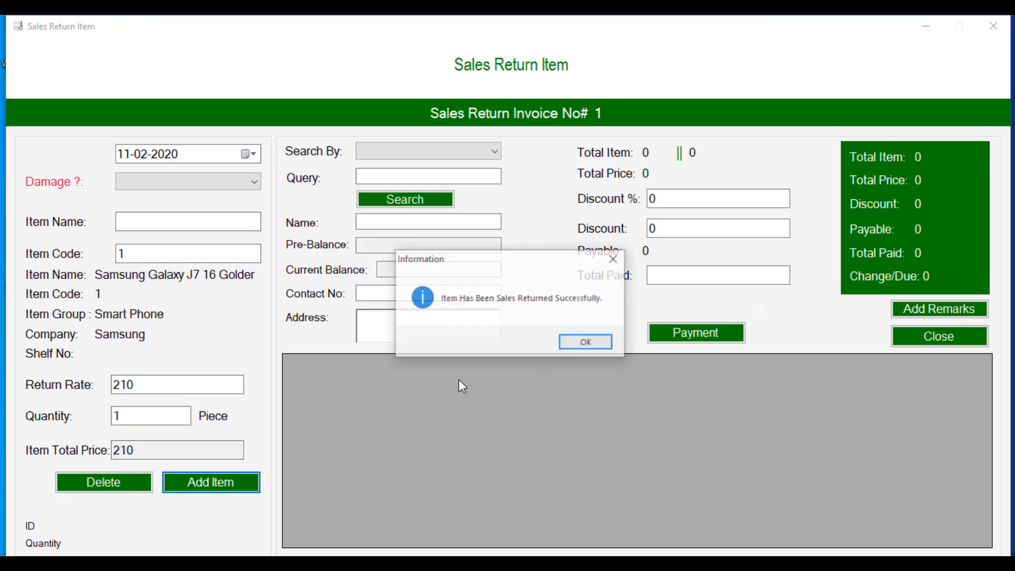
click(604, 342)
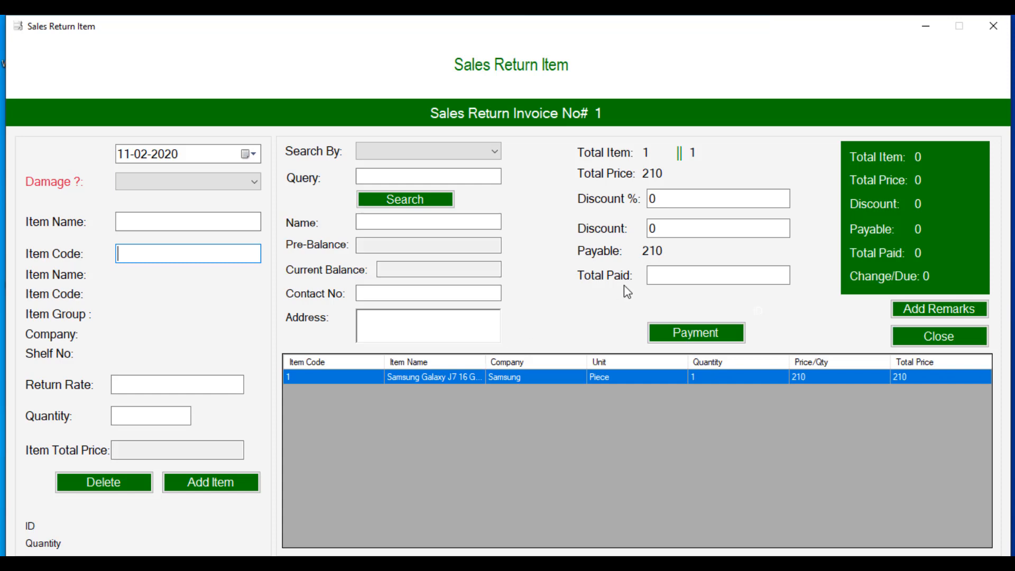
Step: Pay the full 210 on return invoice 1 and open Sales_Return_Invoice_Number_1.pdf
click(668, 280)
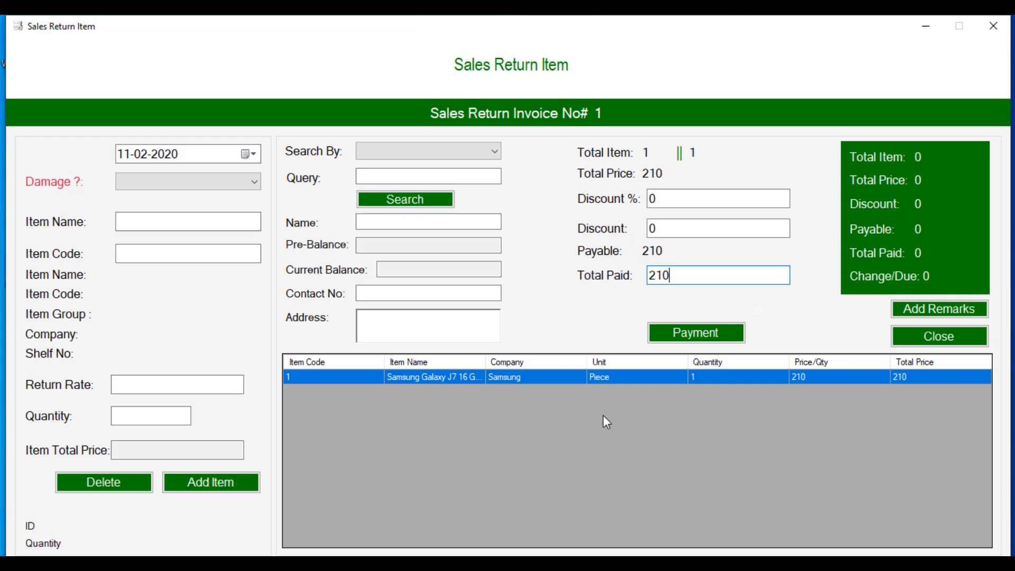
click(682, 333)
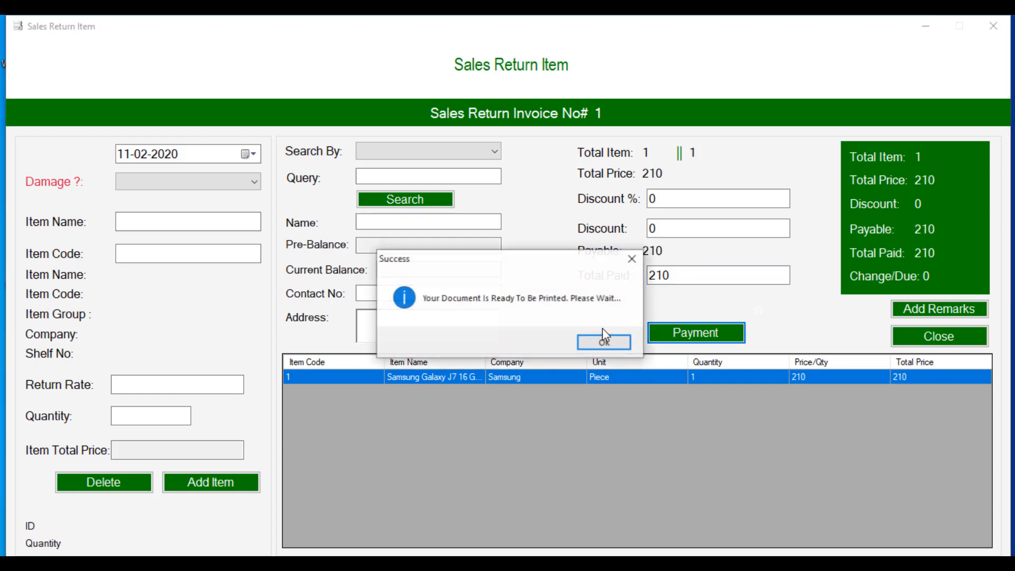
click(601, 340)
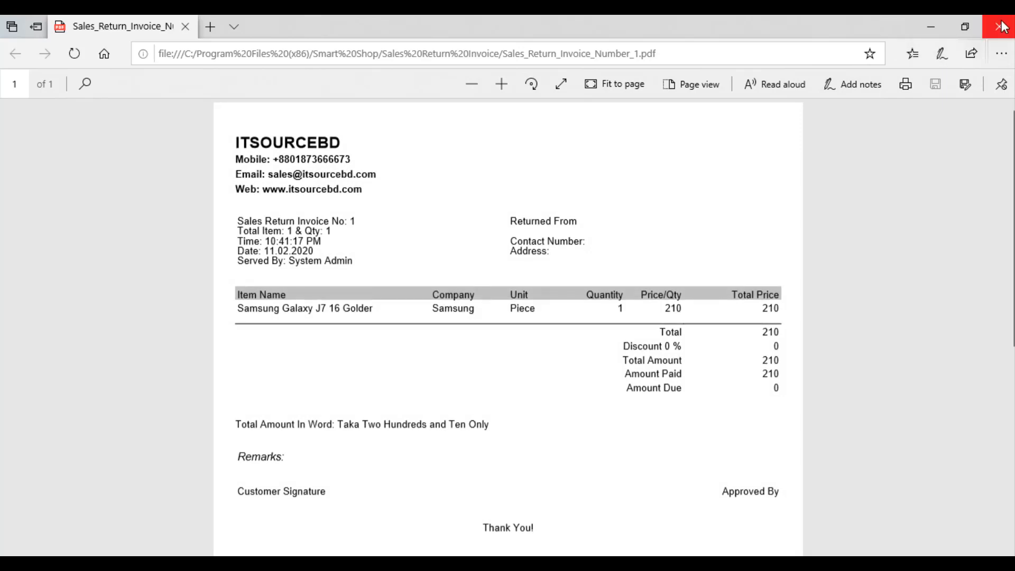
Step: Close the sales return invoice PDF in Edge and the Sales Return Item form
click(987, 29)
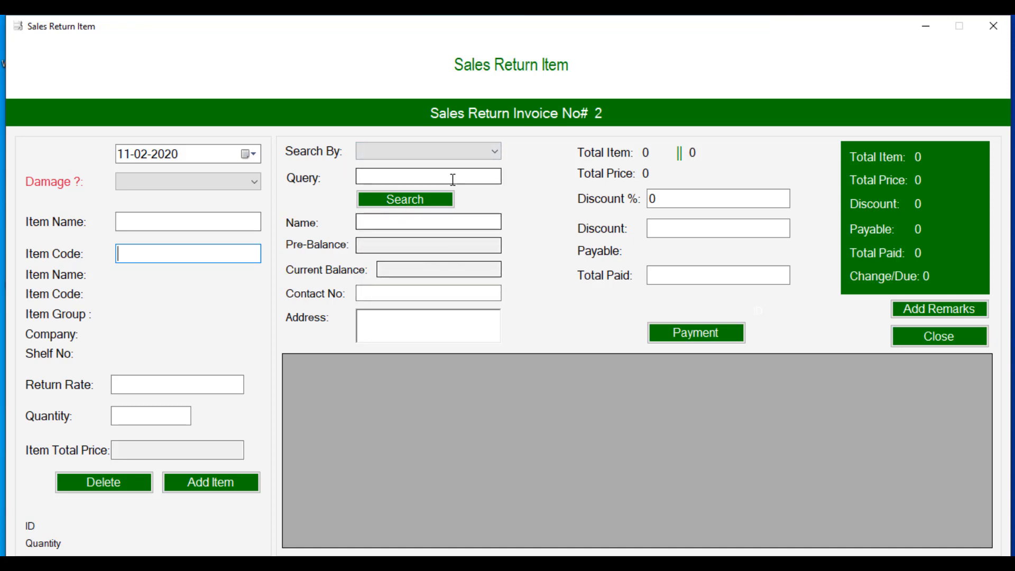
click(938, 337)
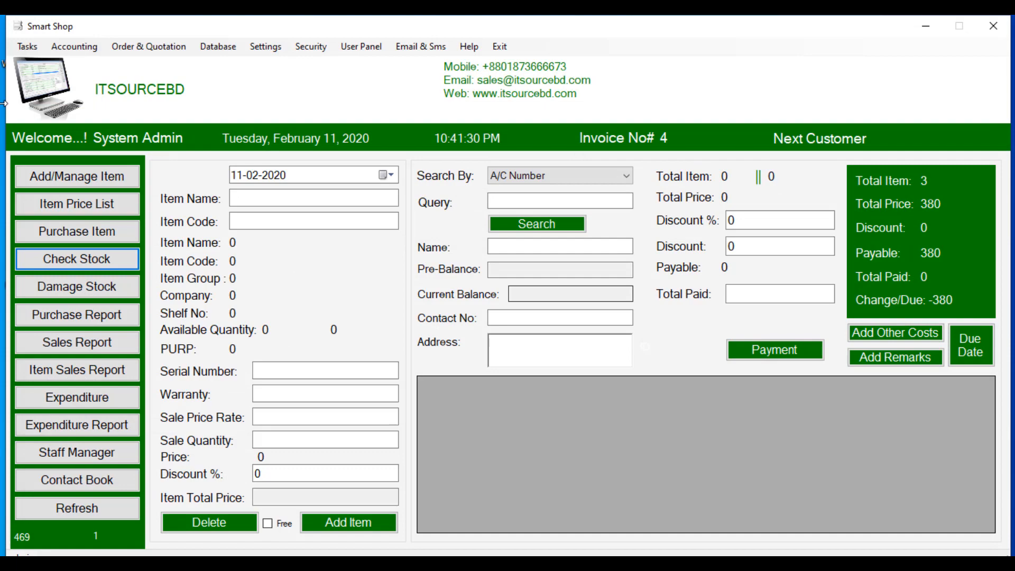
Step: Start a purchase return and add item code 2 (Nokia 6.1) with quantity 1
click(21, 52)
mouse_move(71, 125)
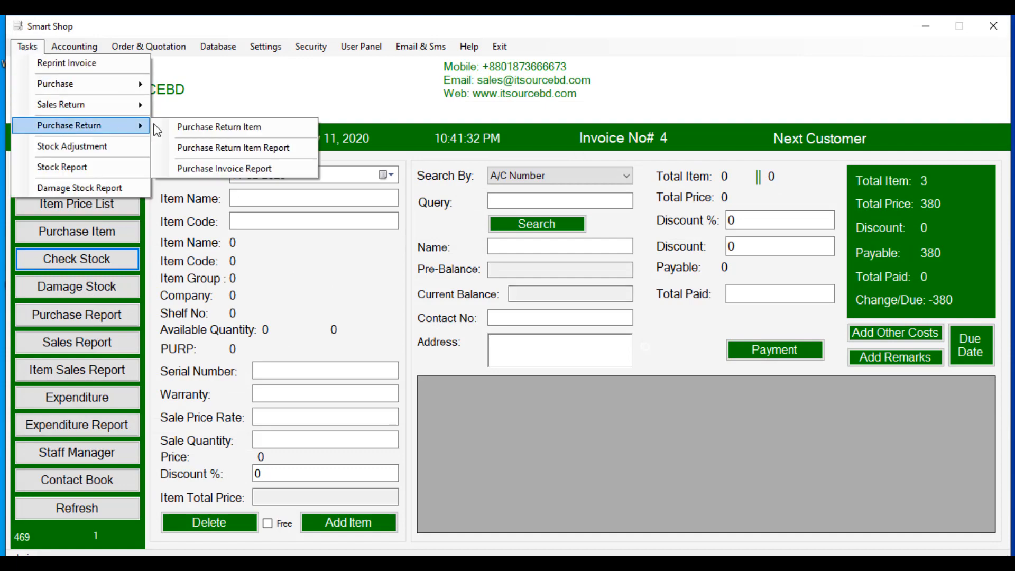
click(182, 131)
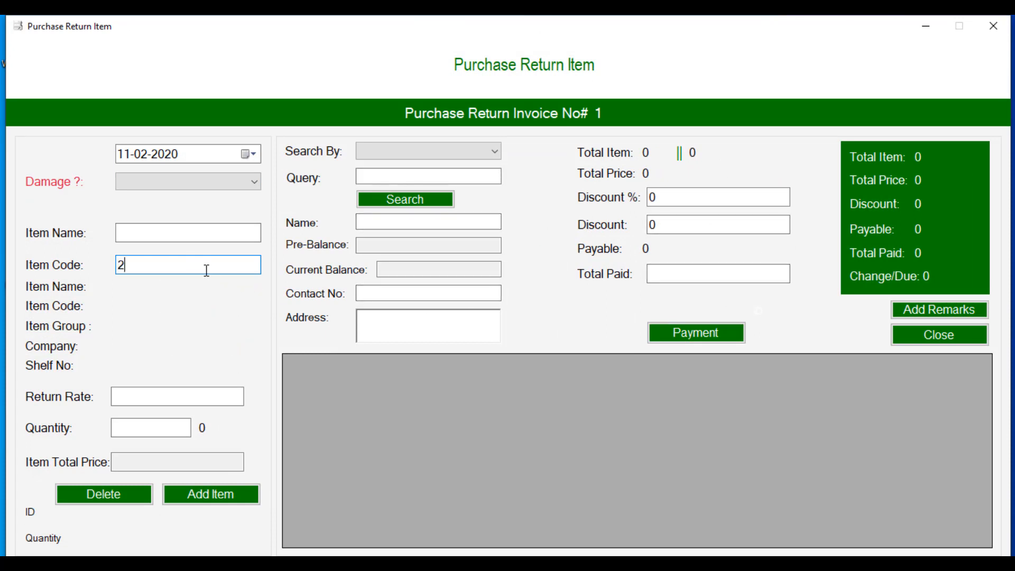
key(Return)
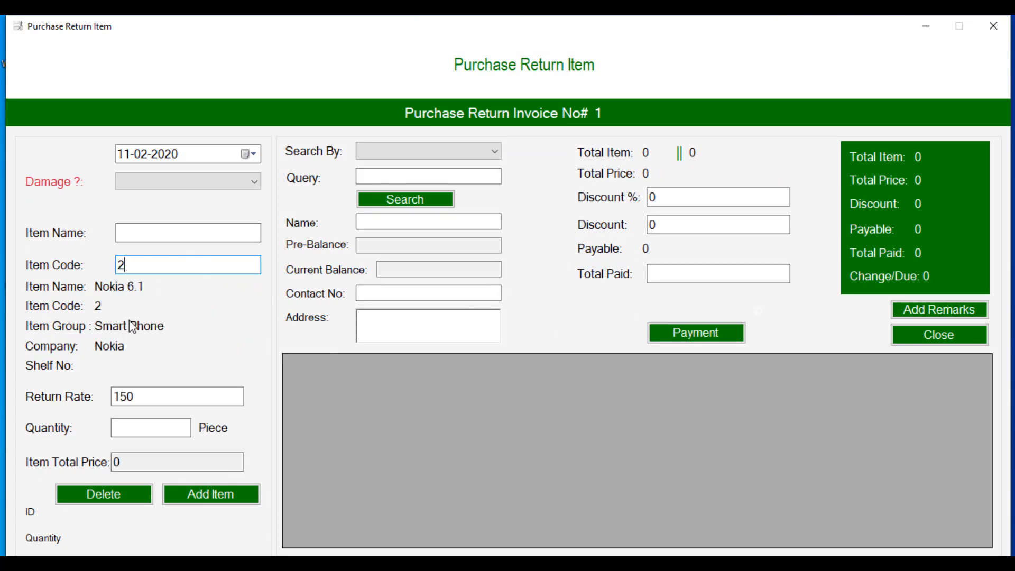
click(135, 427)
text(1)
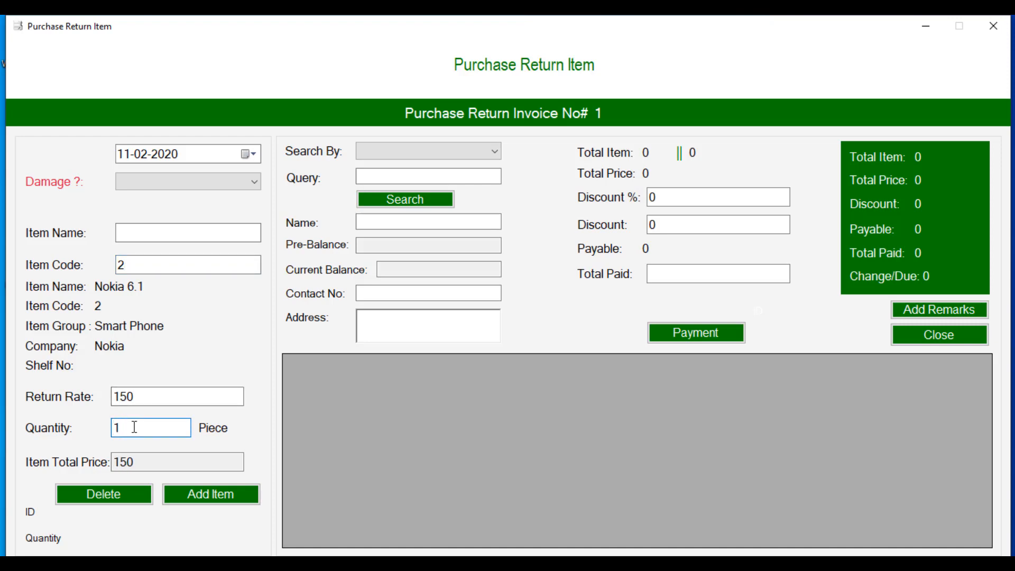
click(200, 493)
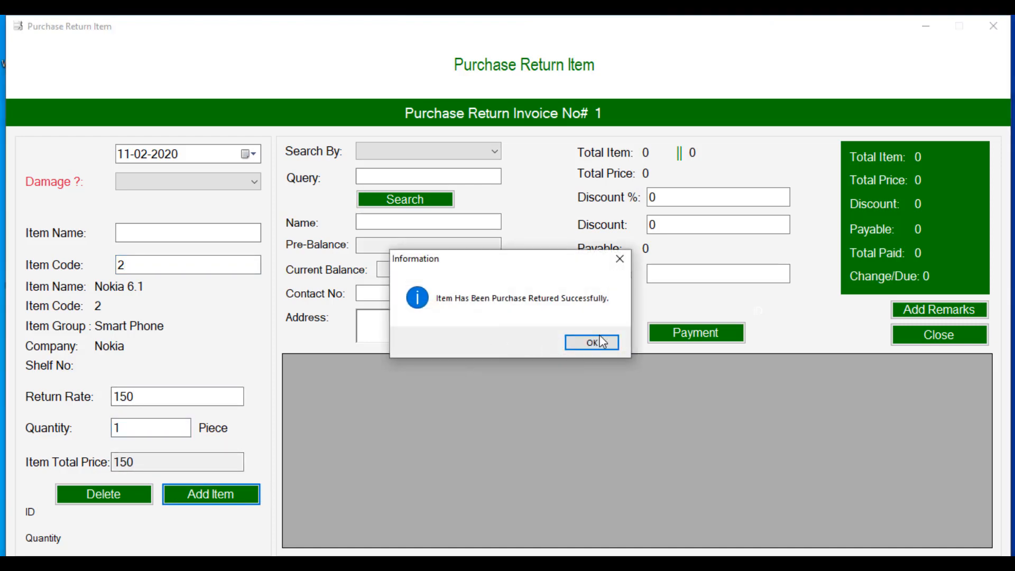
click(601, 341)
Step: Pay the purchase return in full at 150 to generate its invoice PDF
click(658, 274)
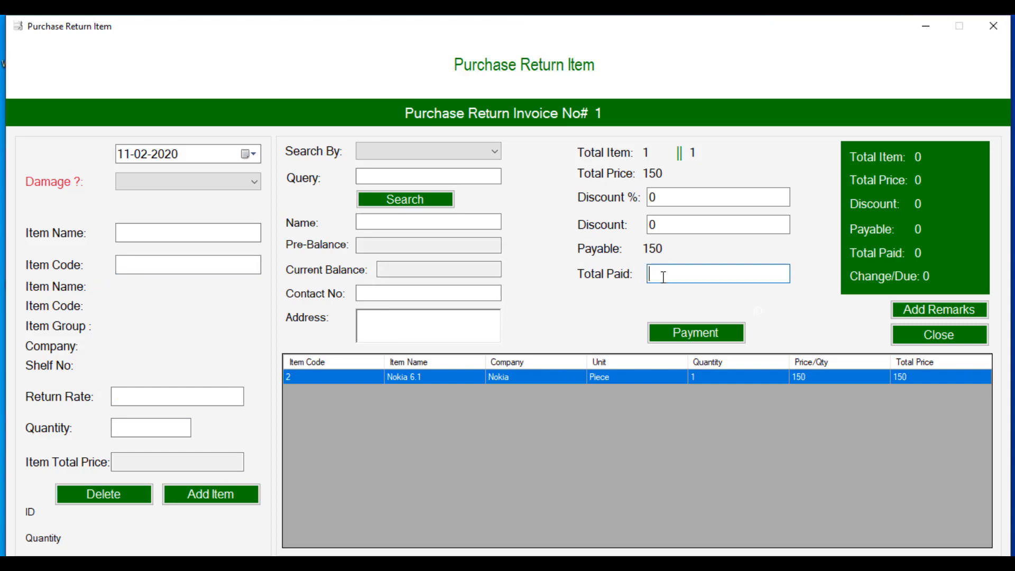
text(150)
click(715, 341)
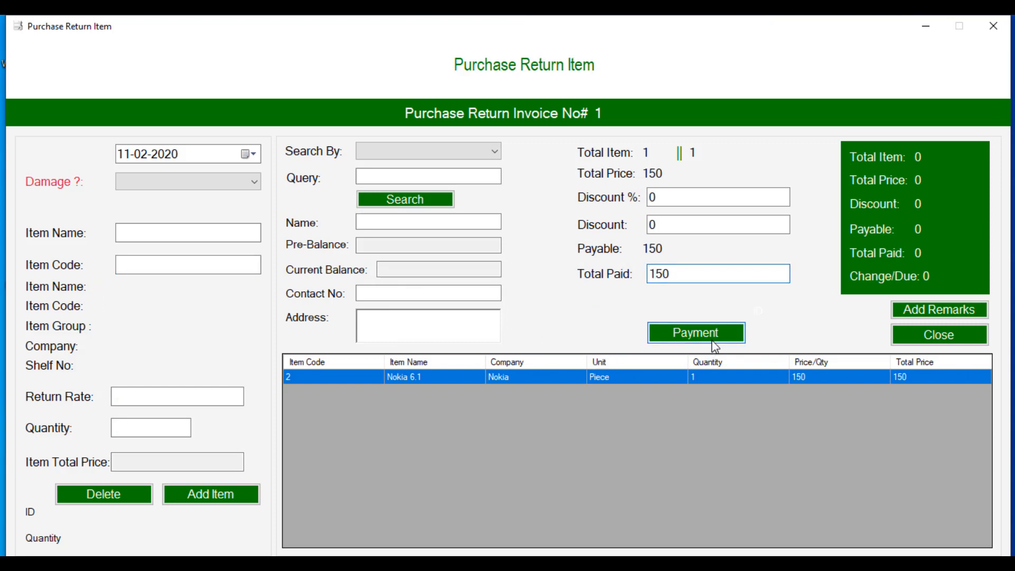
click(602, 343)
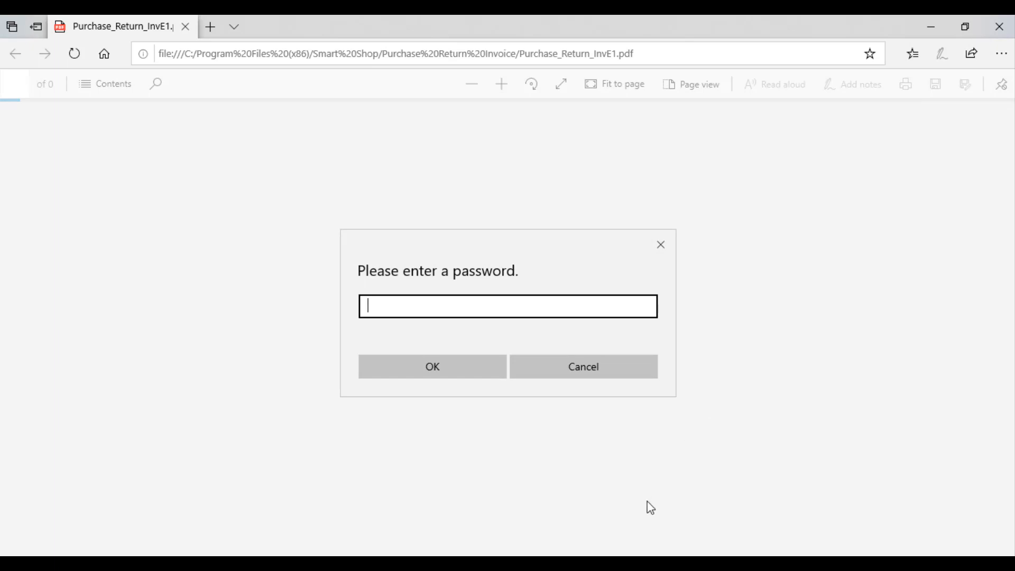
Step: Unlock Purchase_Return_InvE1.pdf using the password from ReadMe.txt, review it, then close it
key(alt+Tab)
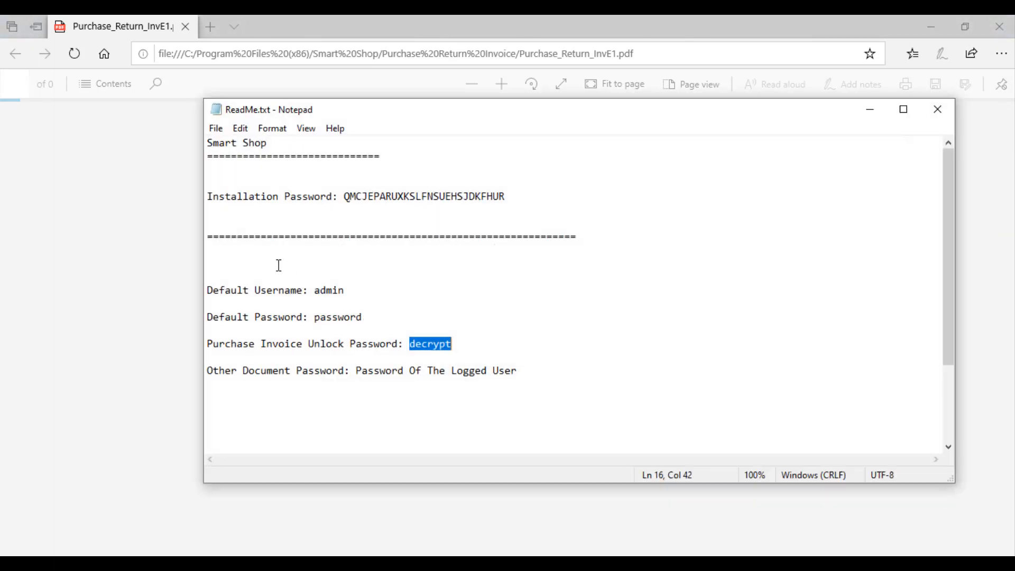
double_click(421, 349)
click(875, 117)
key(ctrl+v)
click(450, 366)
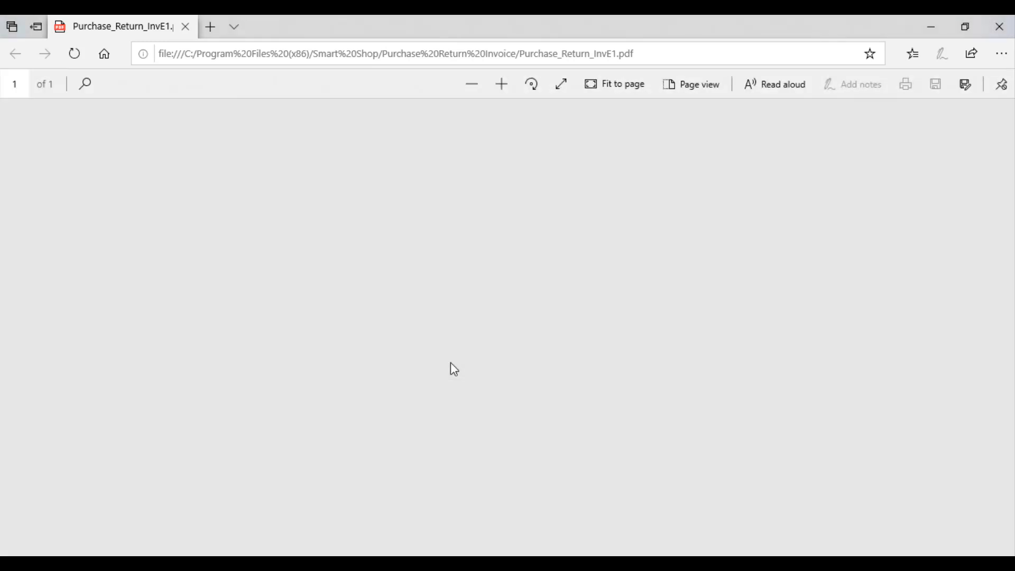
click(999, 27)
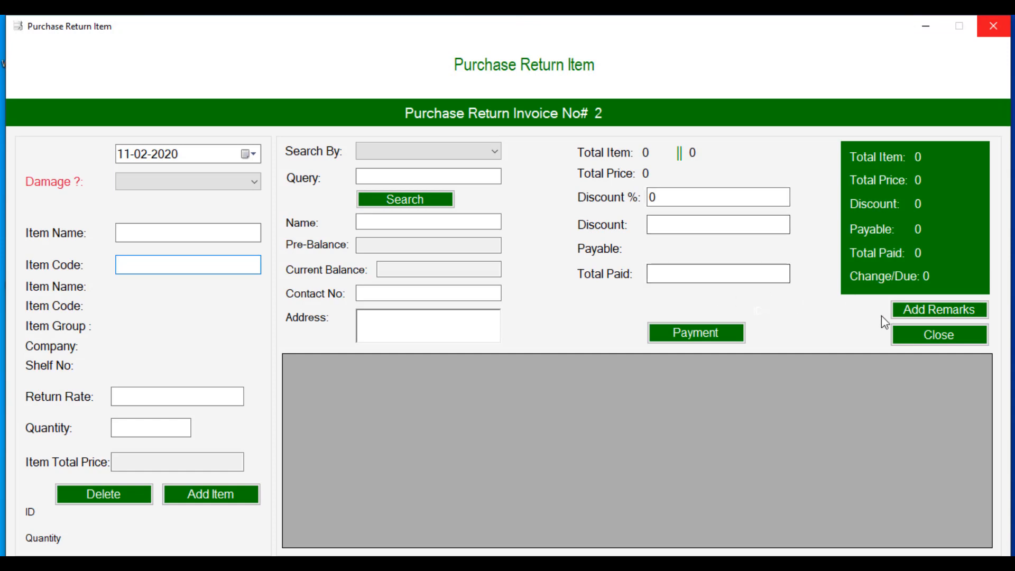
Step: Load today's Sales Report with its three invoices and print the receipt for invoice 1
click(931, 341)
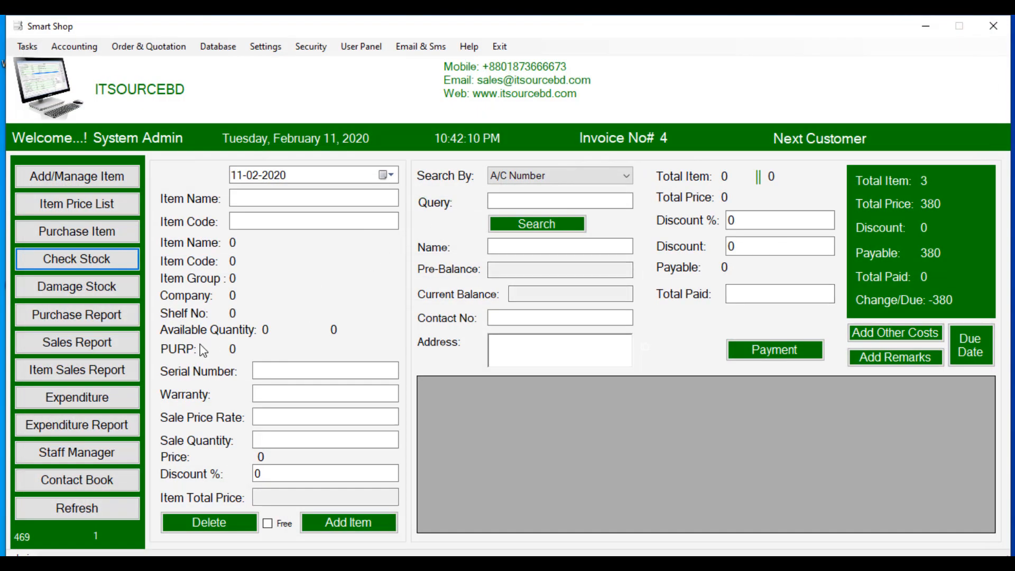
click(112, 342)
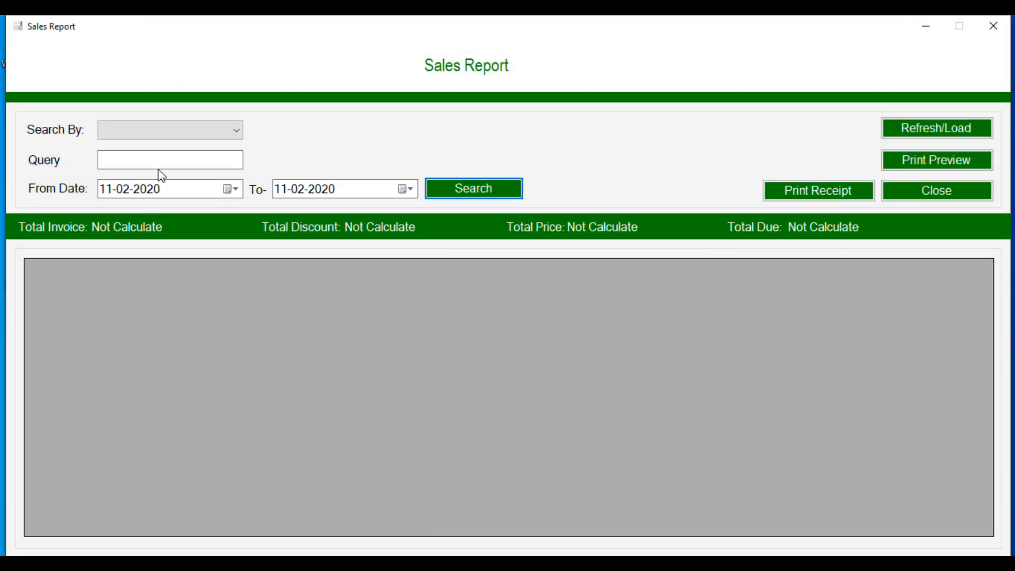
click(922, 129)
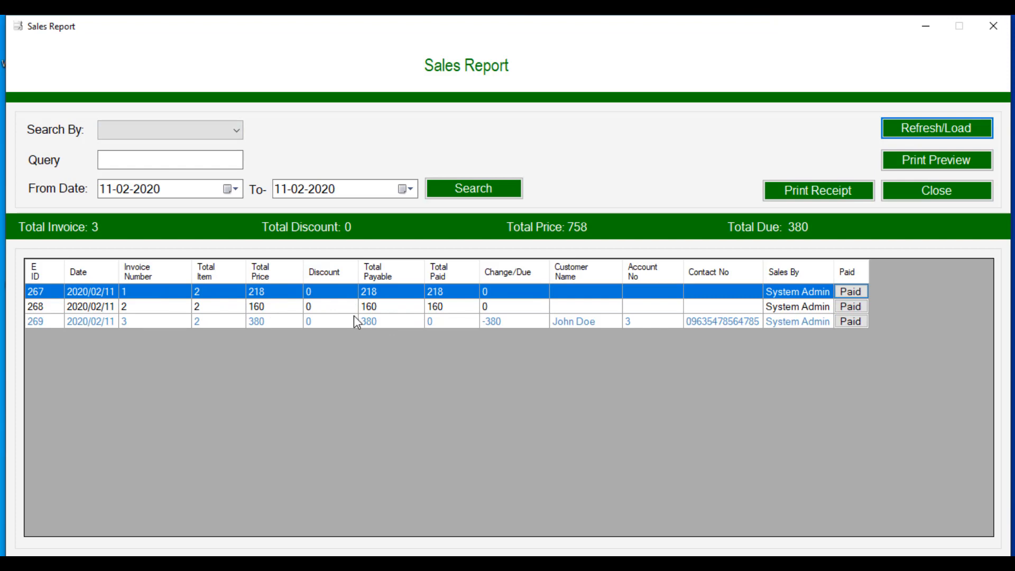
click(367, 294)
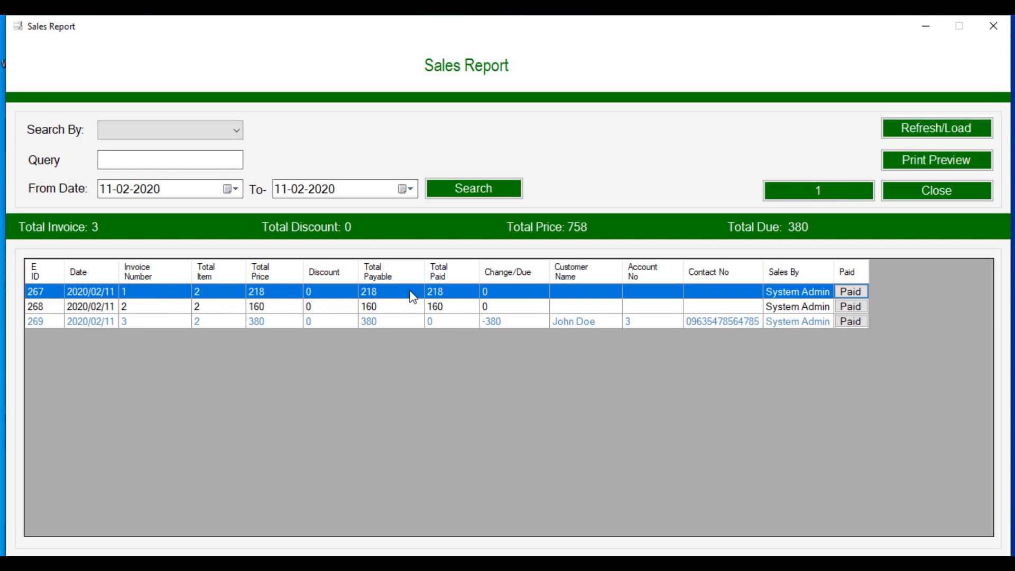
click(797, 196)
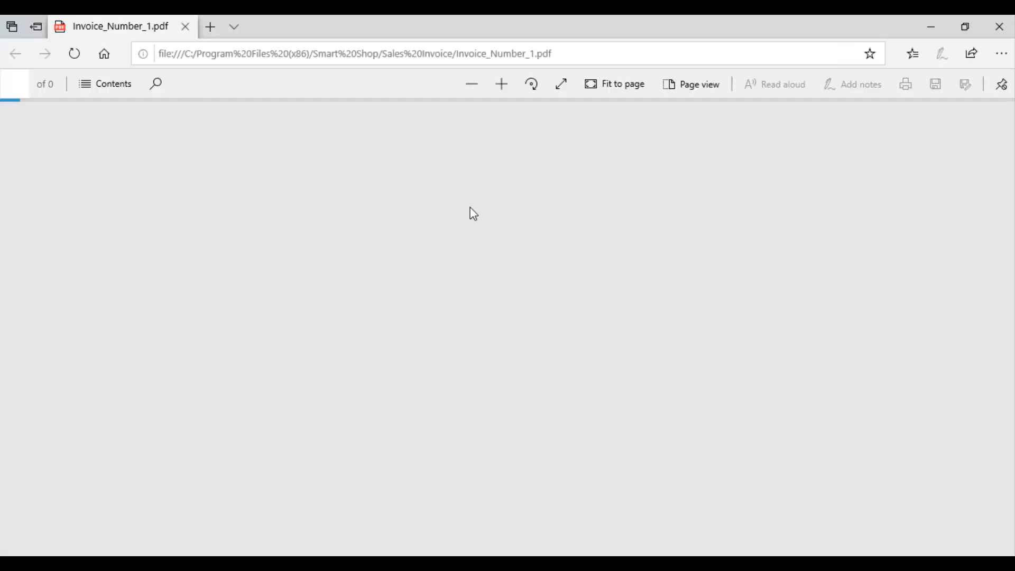
Step: Close invoice 1's PDF, then generate, view and close Sales Report11022020.pdf
scroll(414, 226, down, 3)
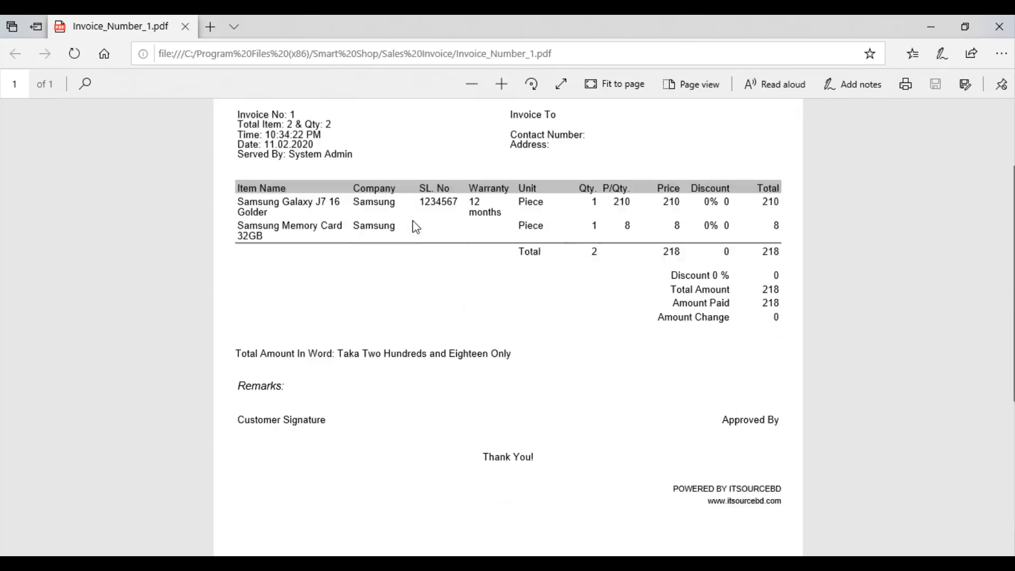
scroll(416, 226, up, 3)
click(998, 28)
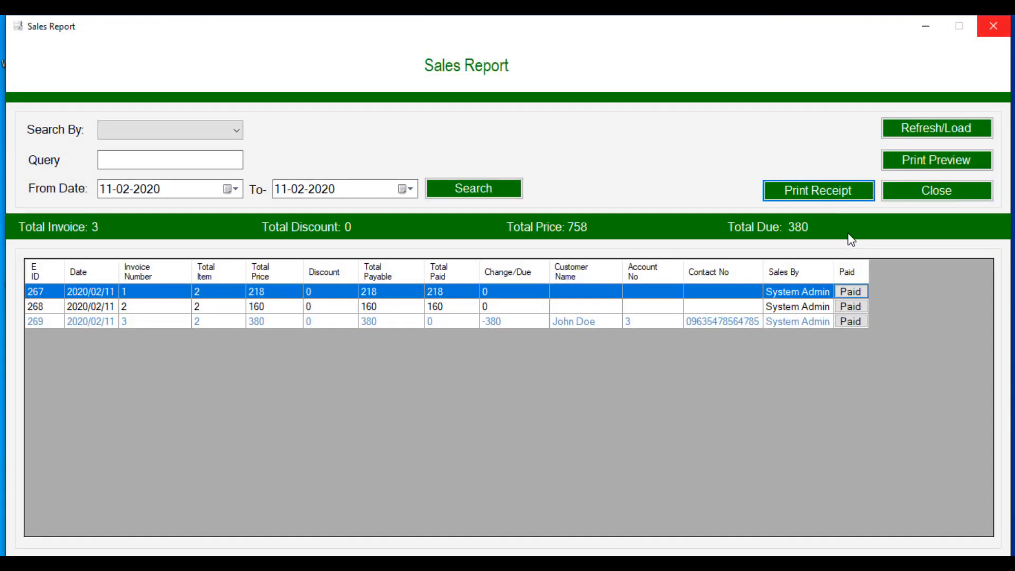
click(916, 197)
click(921, 163)
click(611, 343)
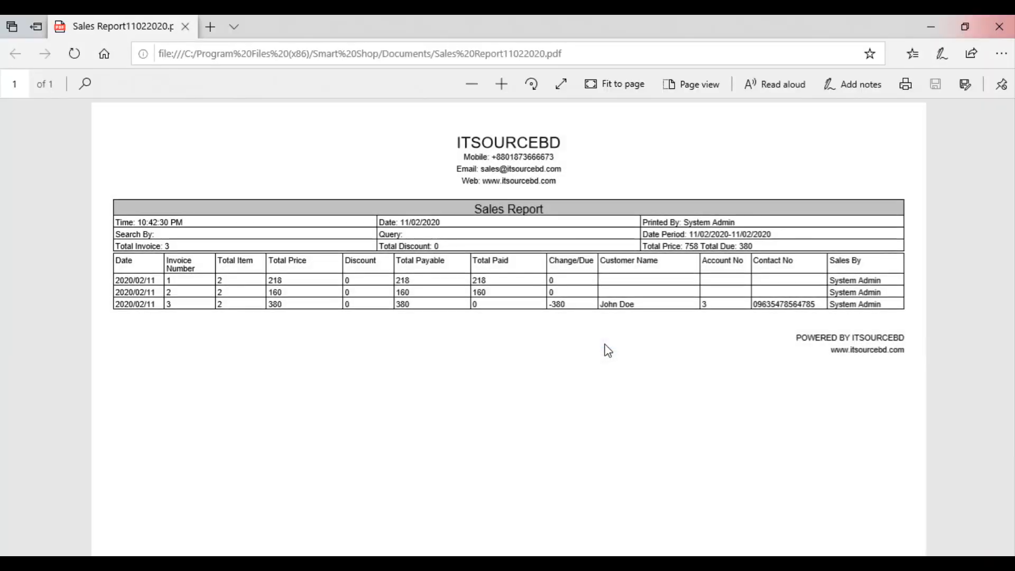
click(1013, 24)
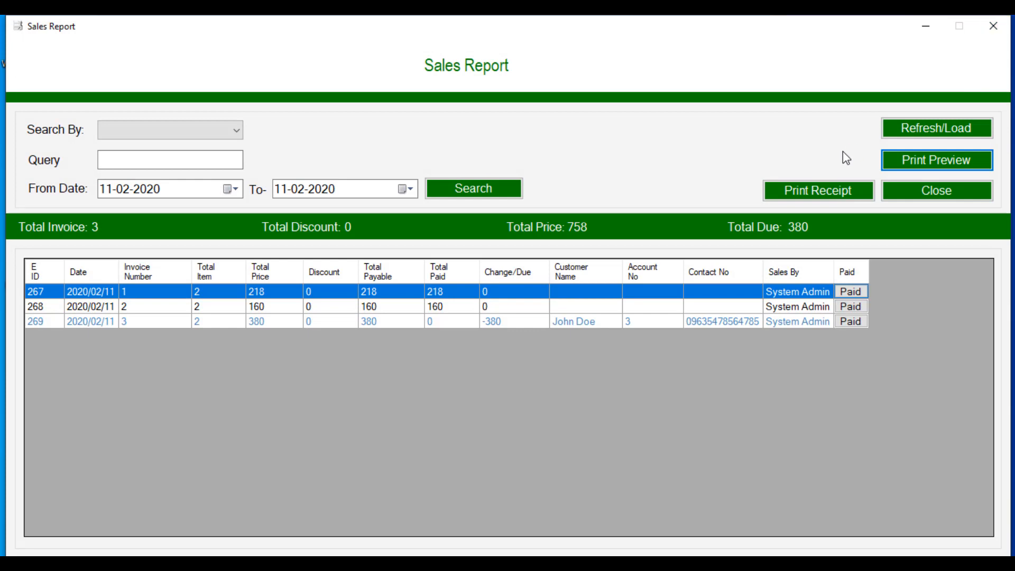
Step: Close the Sales Report and search the Item Sales Report with Search By set to Show All
click(904, 191)
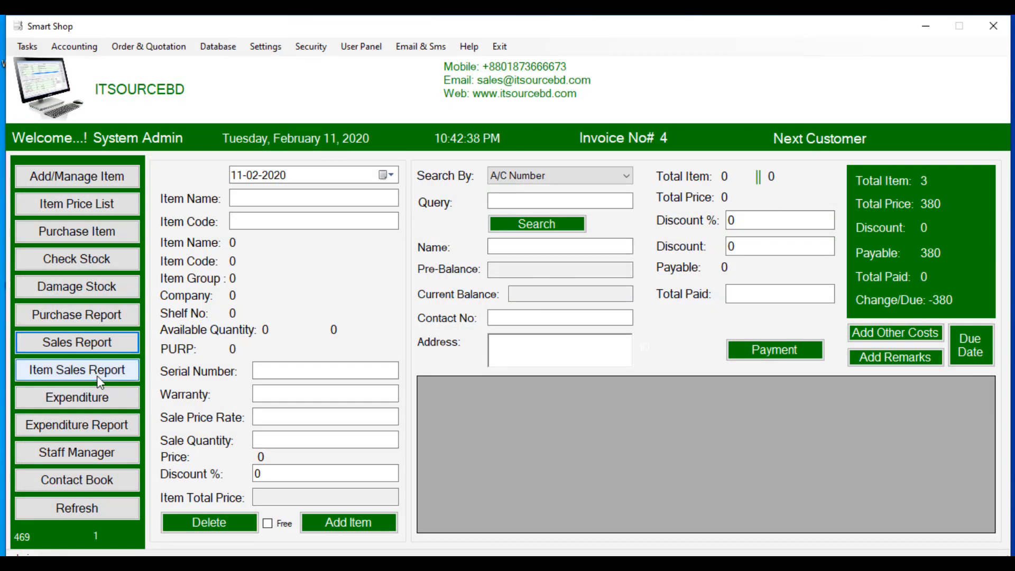
click(98, 378)
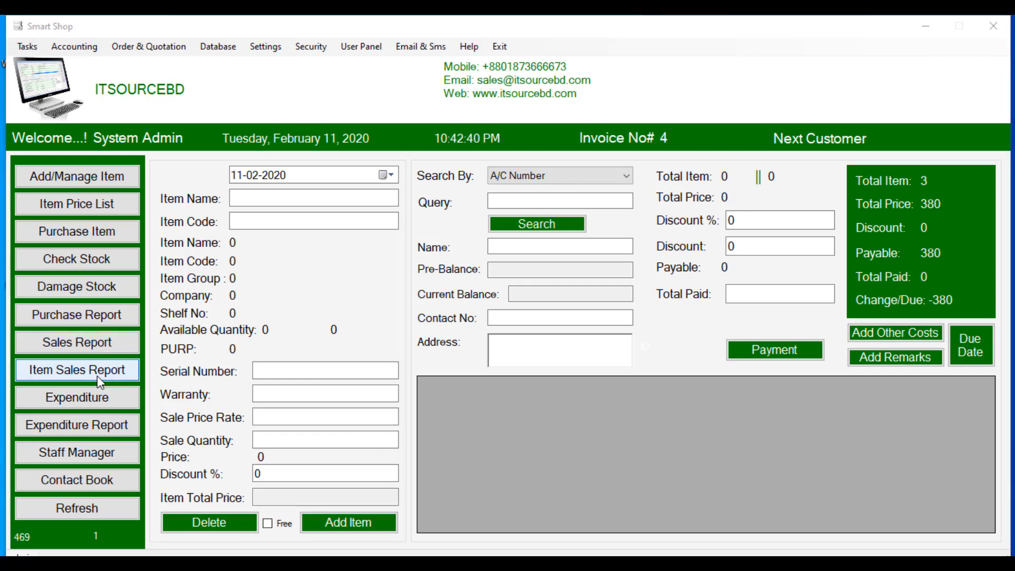
click(232, 128)
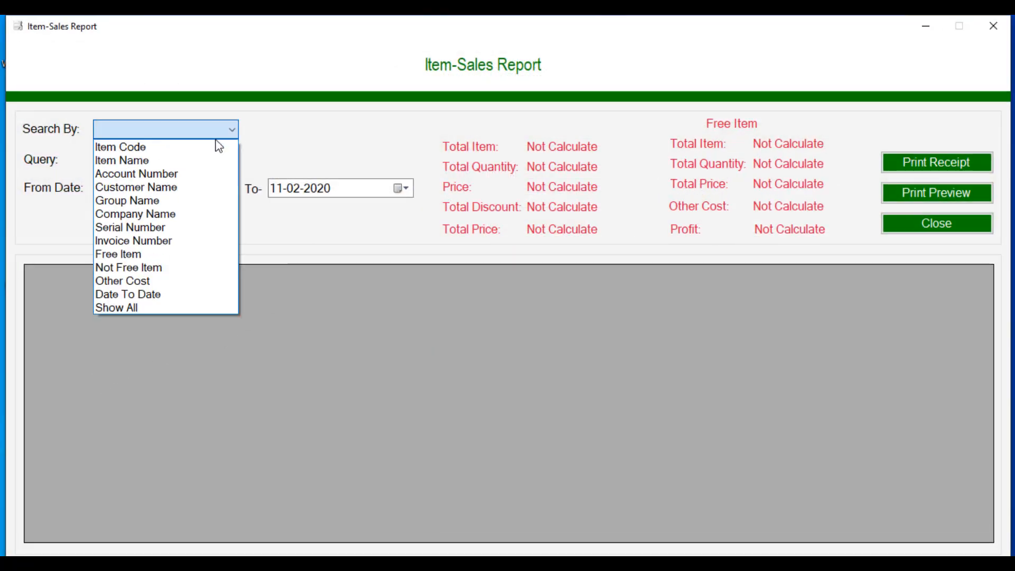
click(163, 305)
click(146, 218)
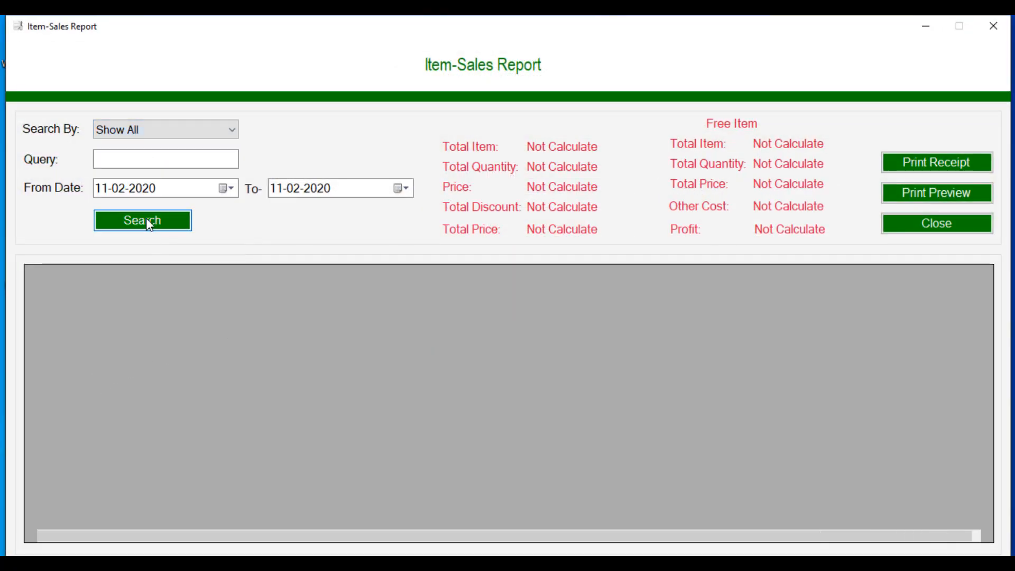
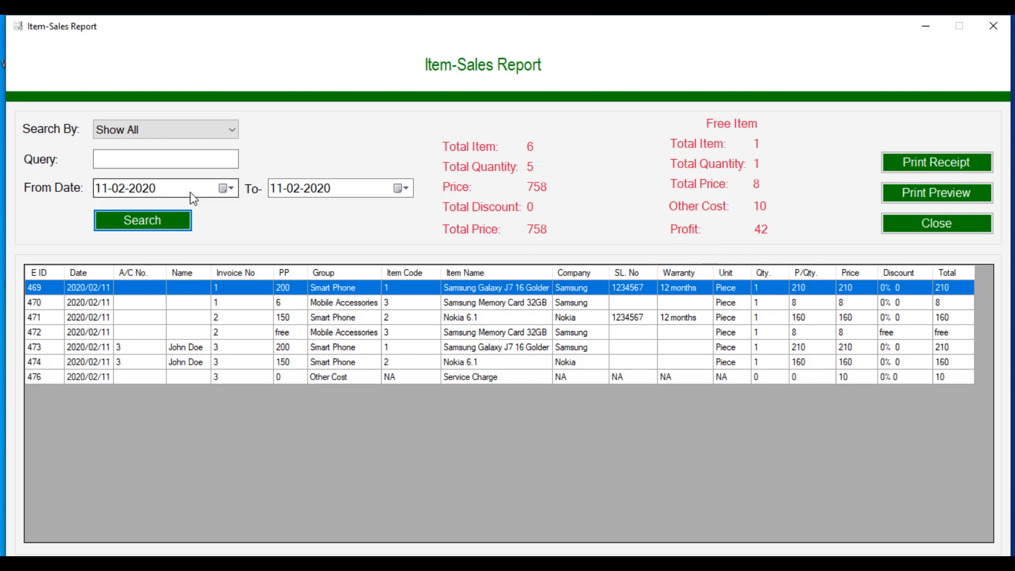
Step: Leave Search By unchanged and close the Item-Sales Report showing total 758 and profit 42
click(225, 132)
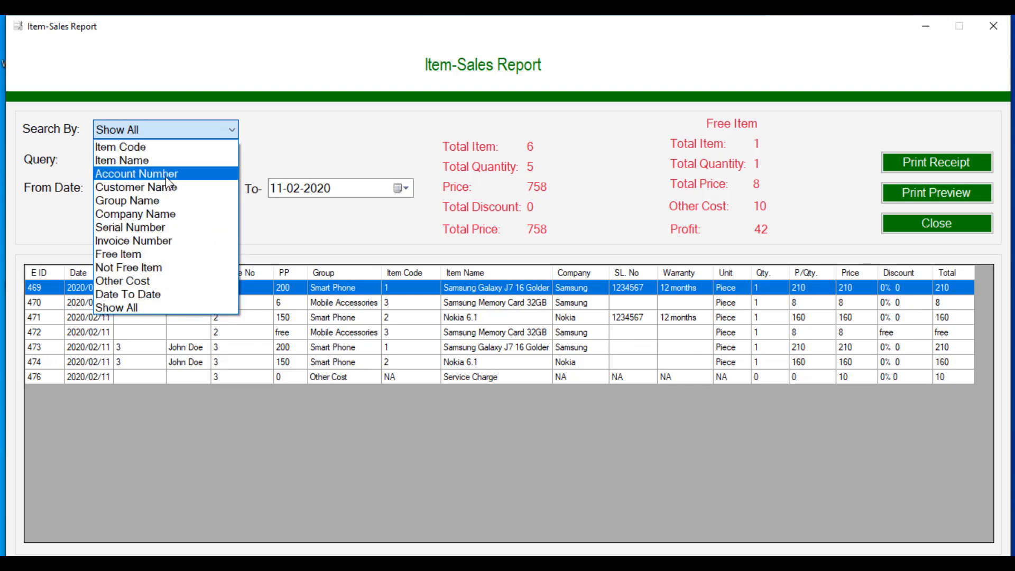
click(300, 140)
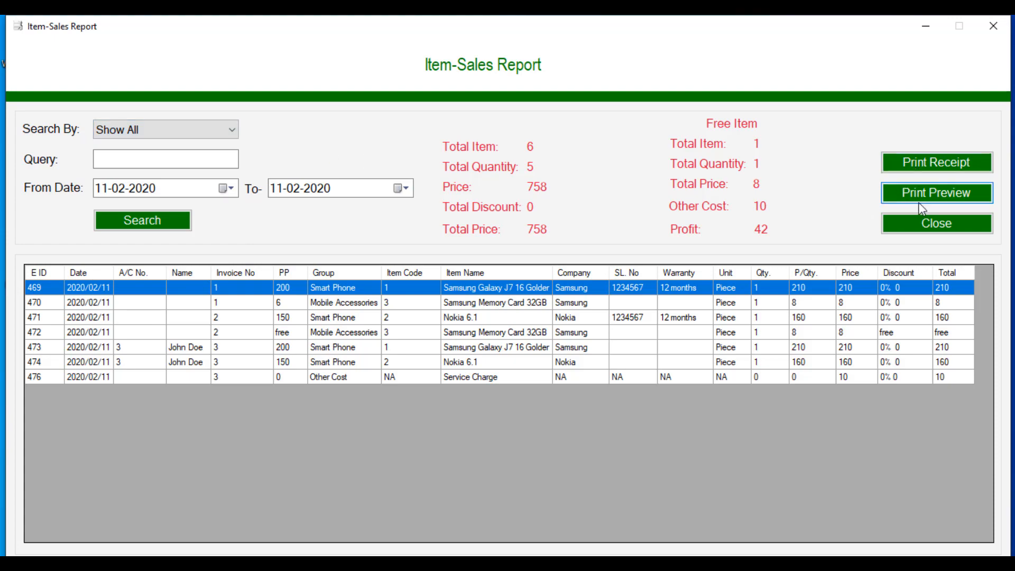
click(921, 221)
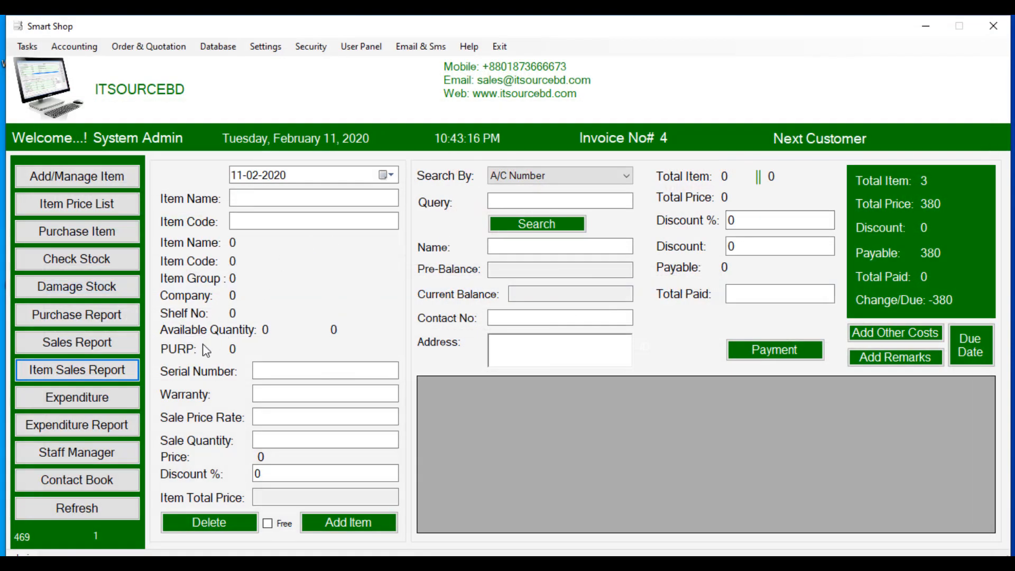
Step: Run the Purchase Item Report with Search By set to Show All, then close it
click(35, 51)
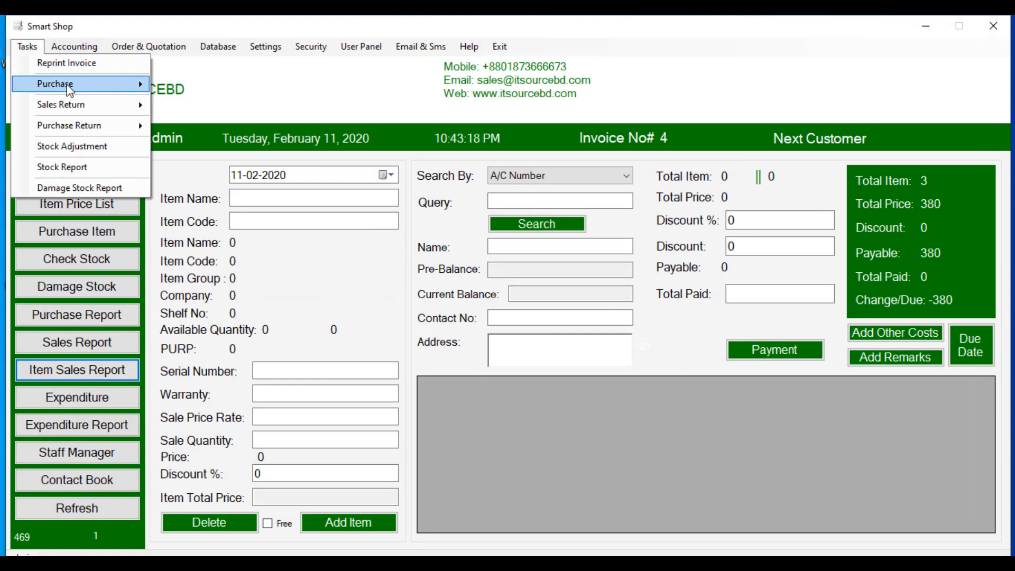
mouse_move(79, 84)
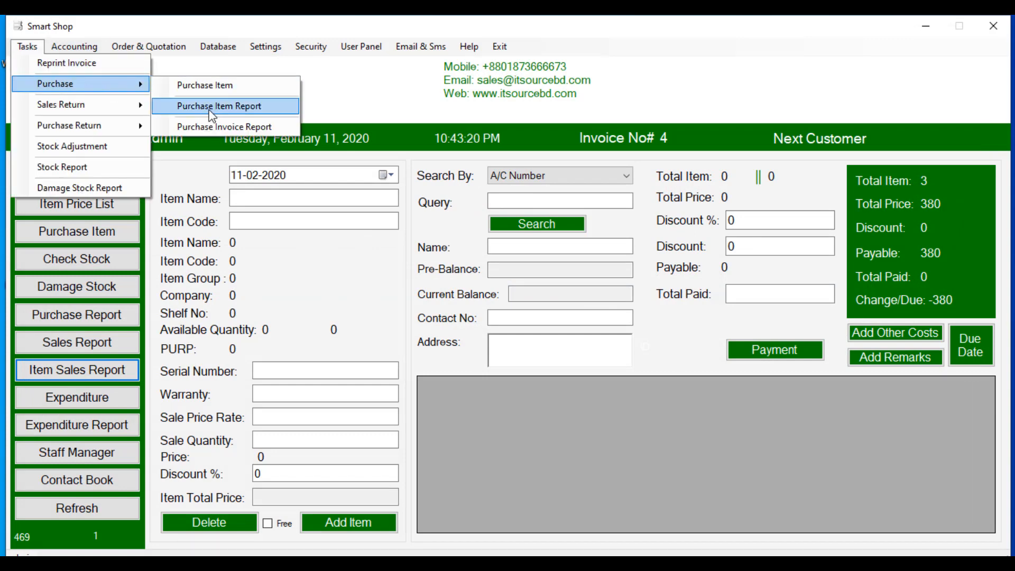
click(211, 109)
click(204, 132)
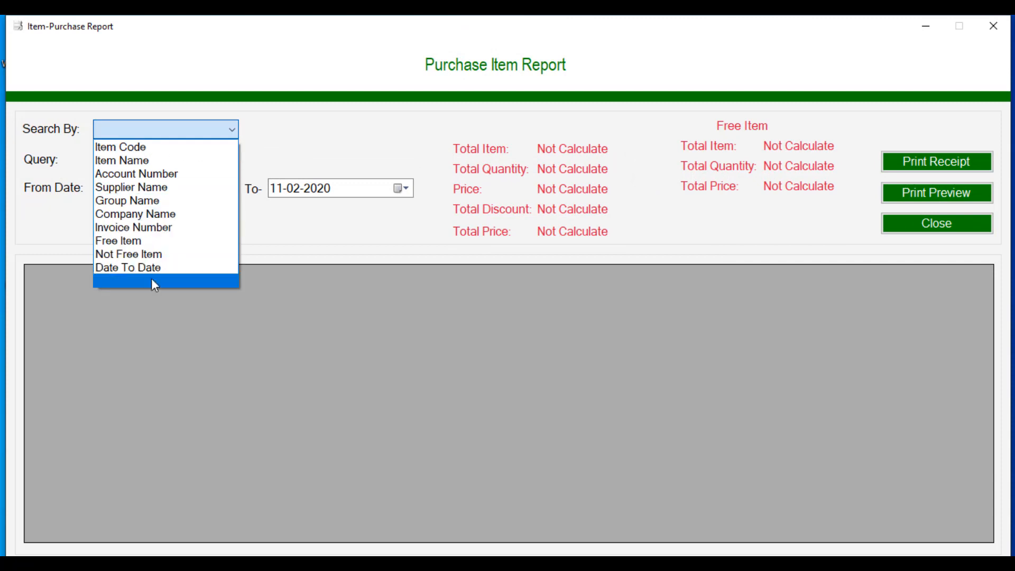
click(153, 283)
click(146, 225)
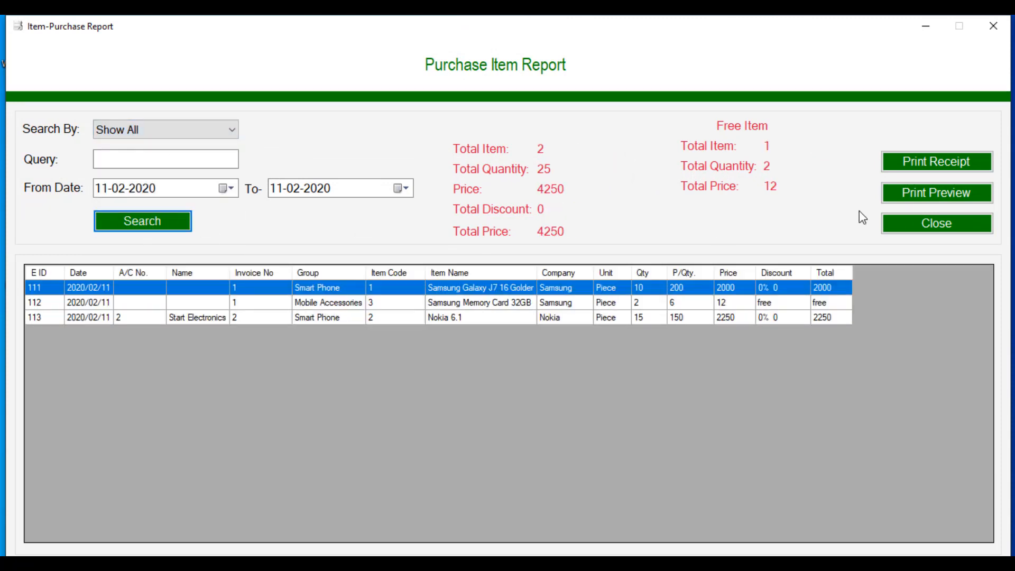
click(914, 226)
Step: Search the Purchase Invoice Report by date range for 11-02-2020 (2 invoices, 4250, 2050 due), then close it
click(27, 46)
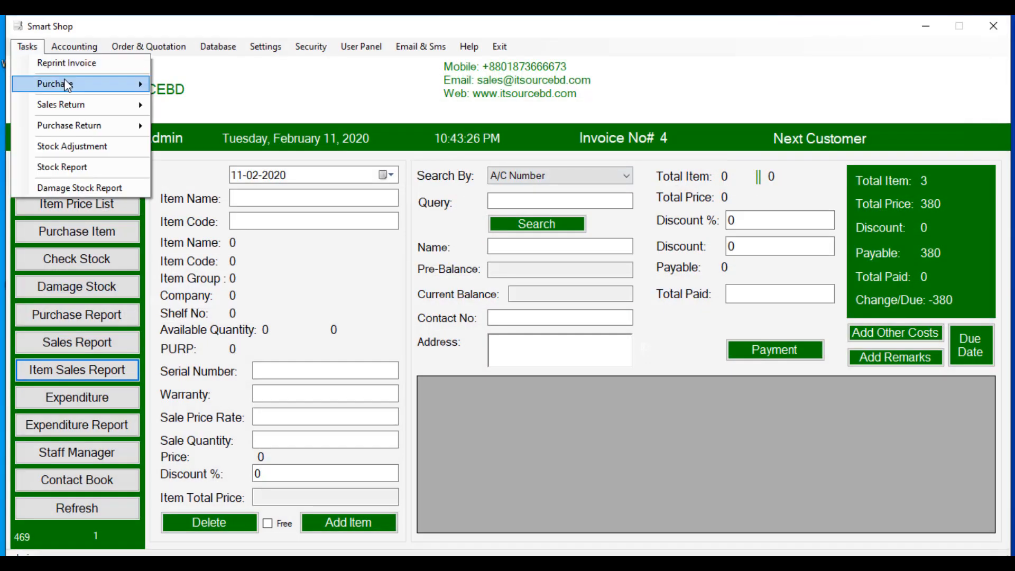
mouse_move(69, 84)
click(201, 127)
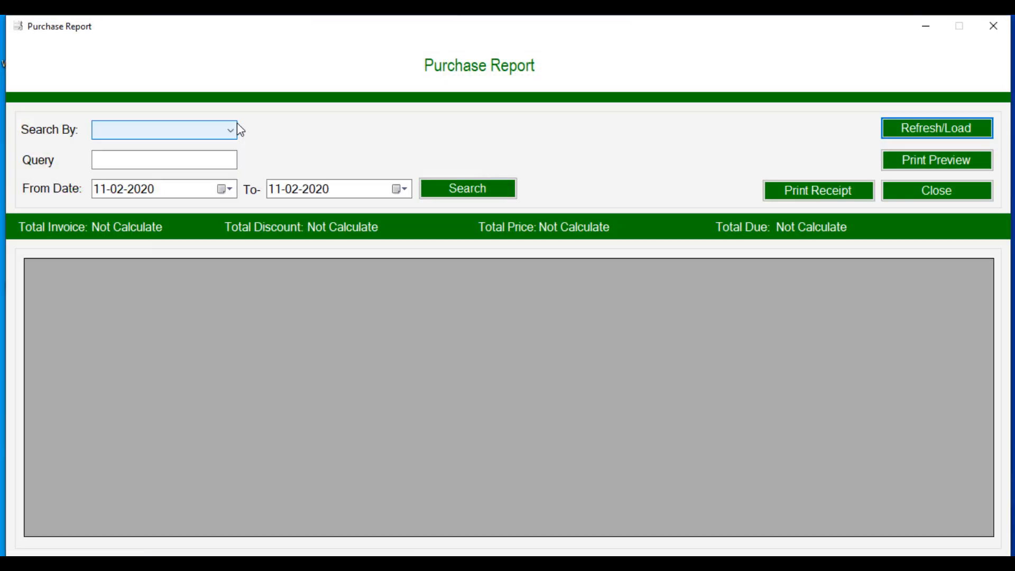
click(237, 125)
click(170, 211)
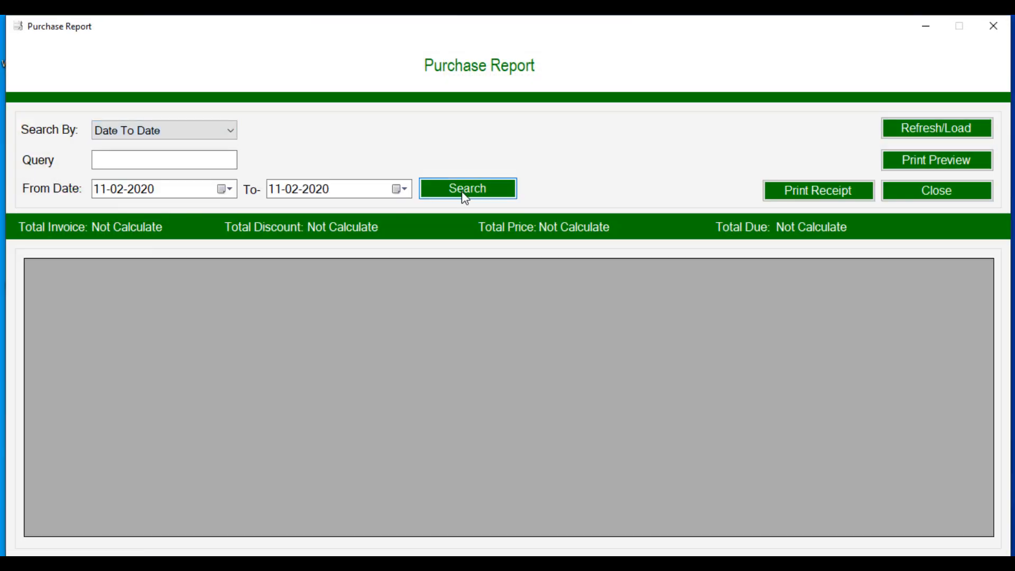
click(465, 198)
click(916, 195)
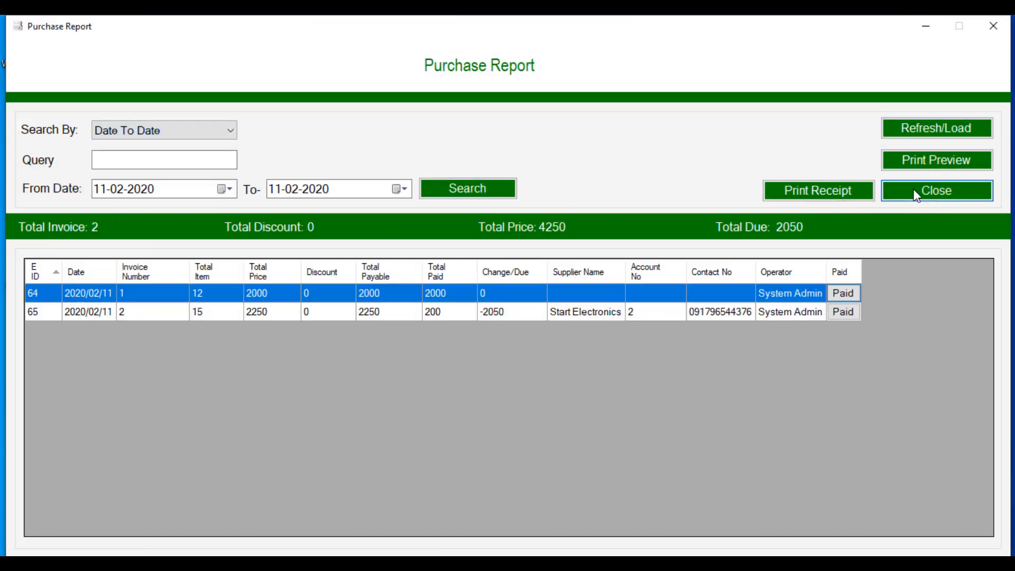
click(27, 46)
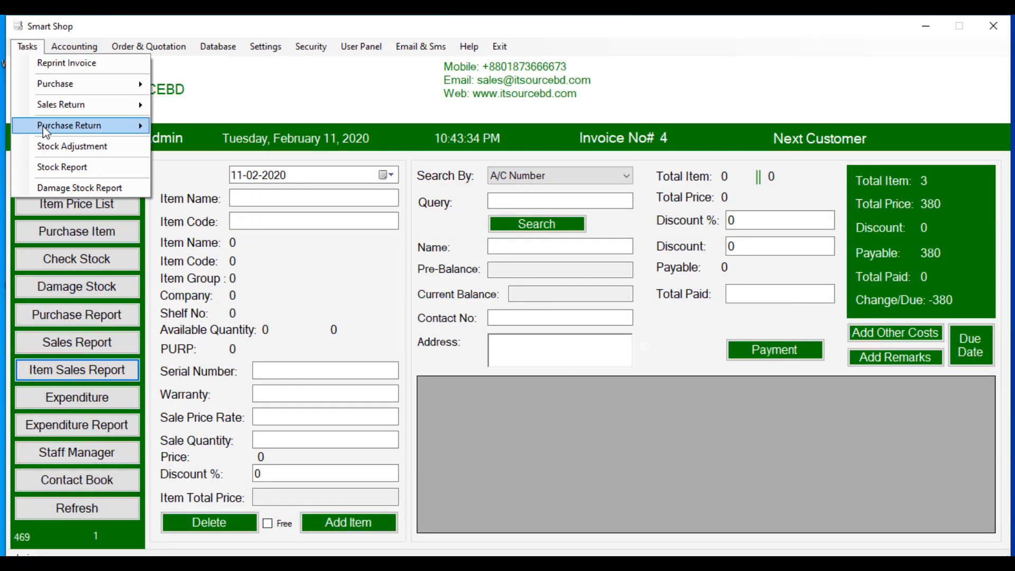
Step: Open the Sales Return entry form twice, closing it each time without changes
mouse_move(82, 109)
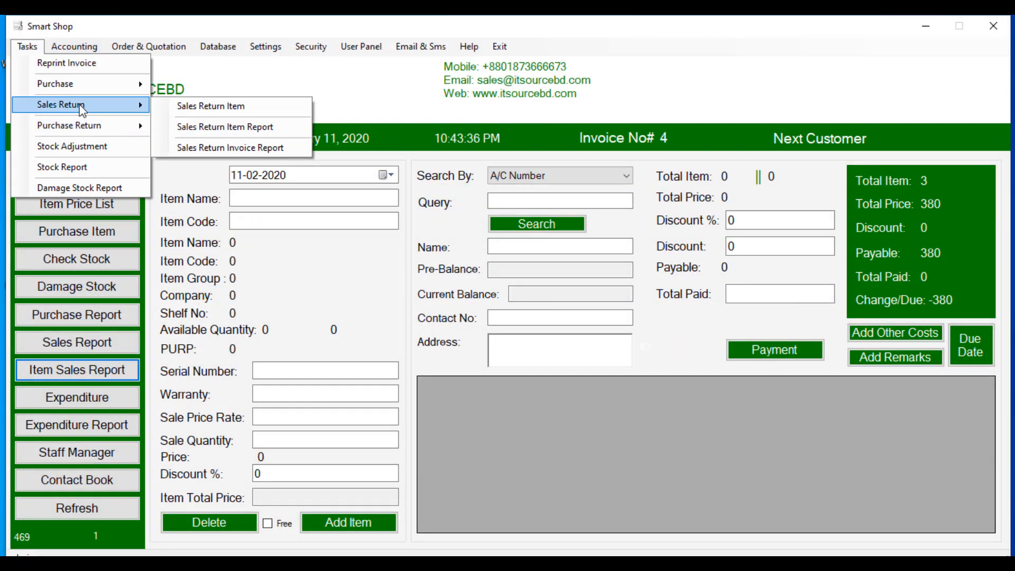
click(212, 106)
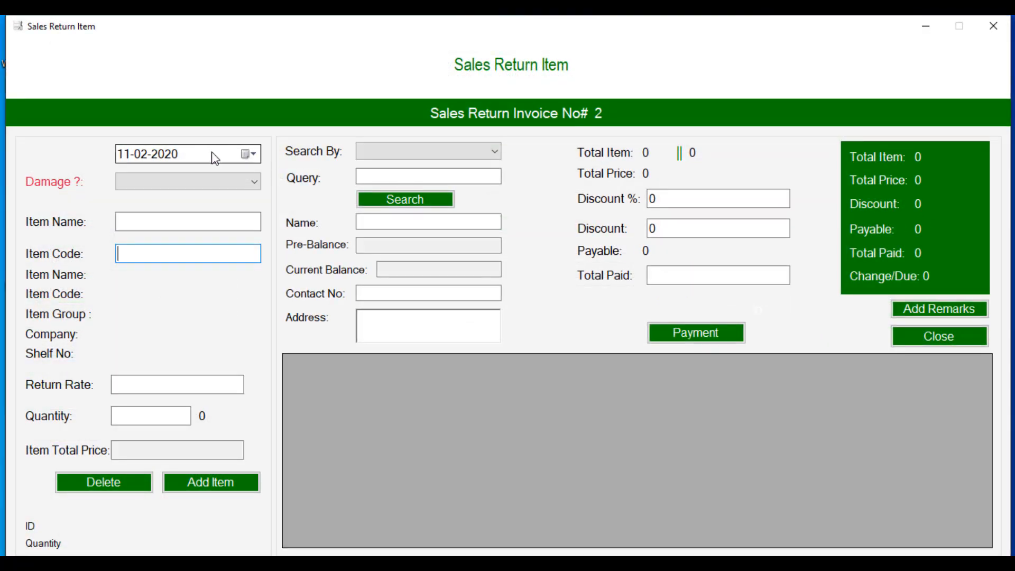
click(932, 338)
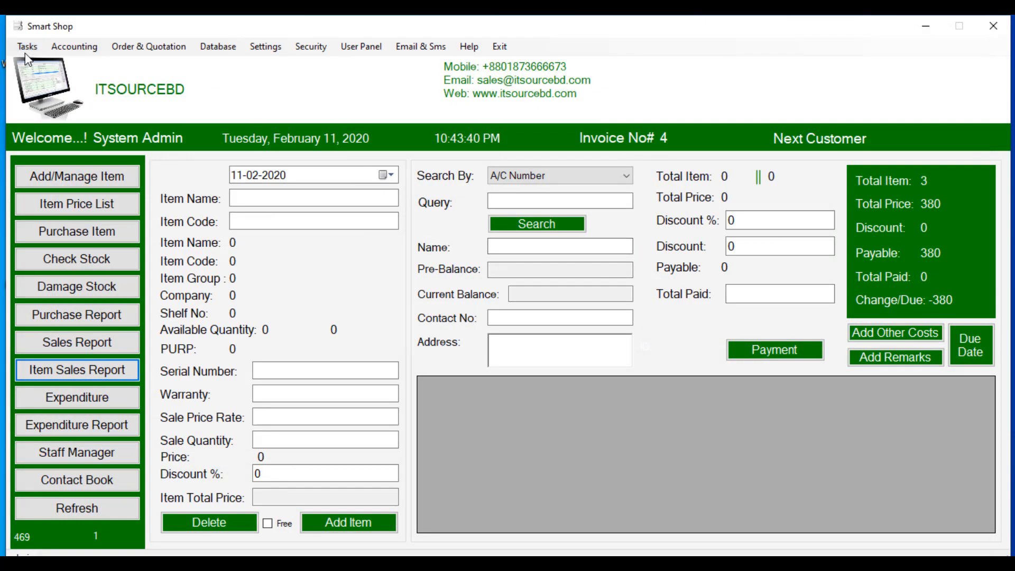
click(27, 46)
mouse_move(135, 104)
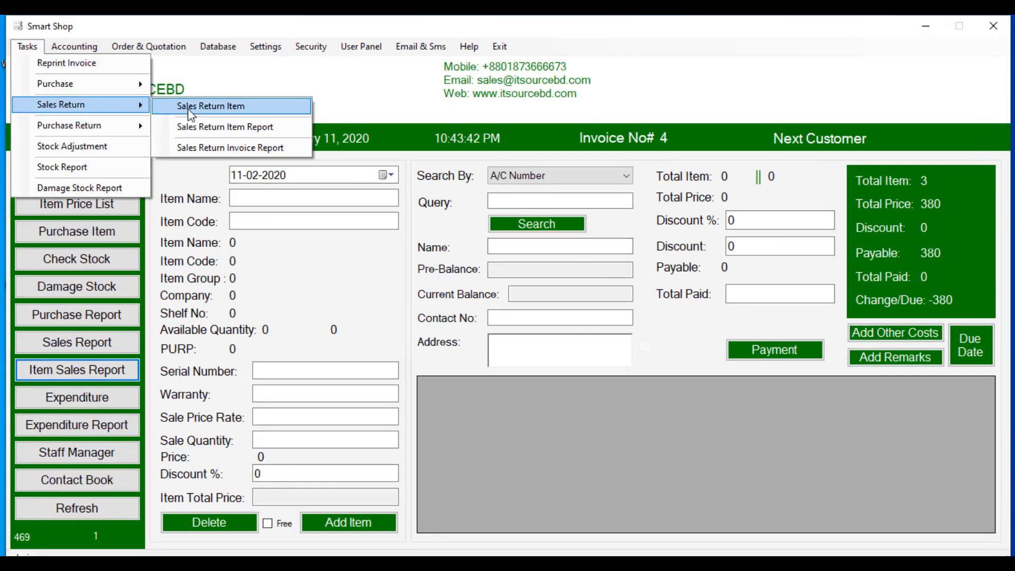
click(193, 109)
click(939, 336)
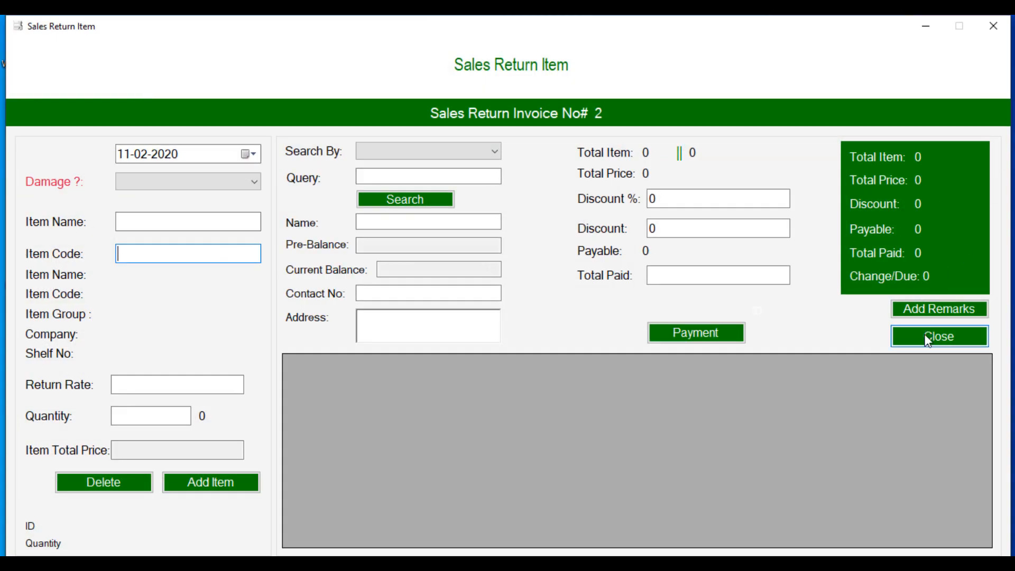
Step: Search the Sales Return Item Report by date range for 11-02-2020, then close it
click(27, 46)
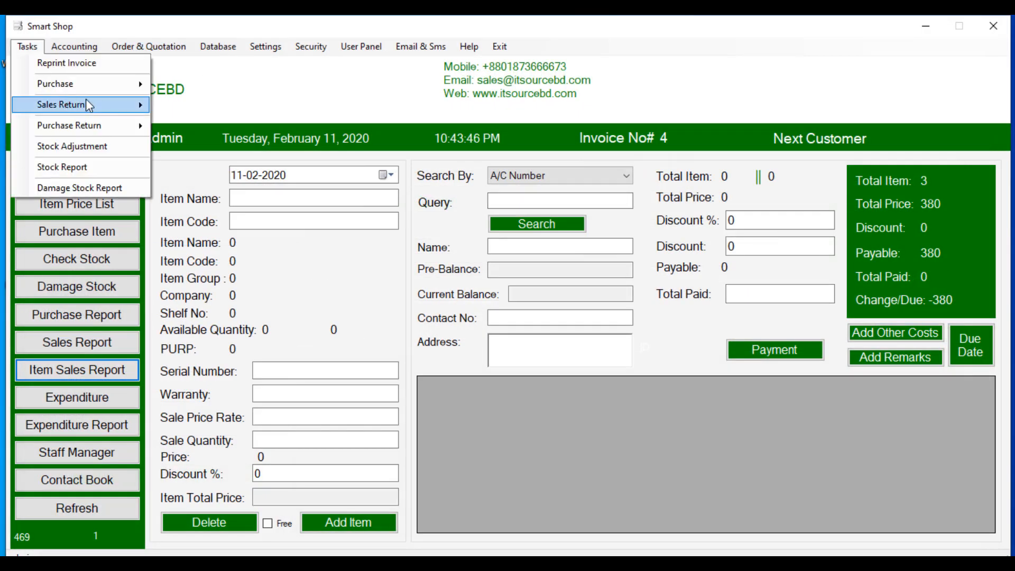
mouse_move(90, 104)
click(169, 123)
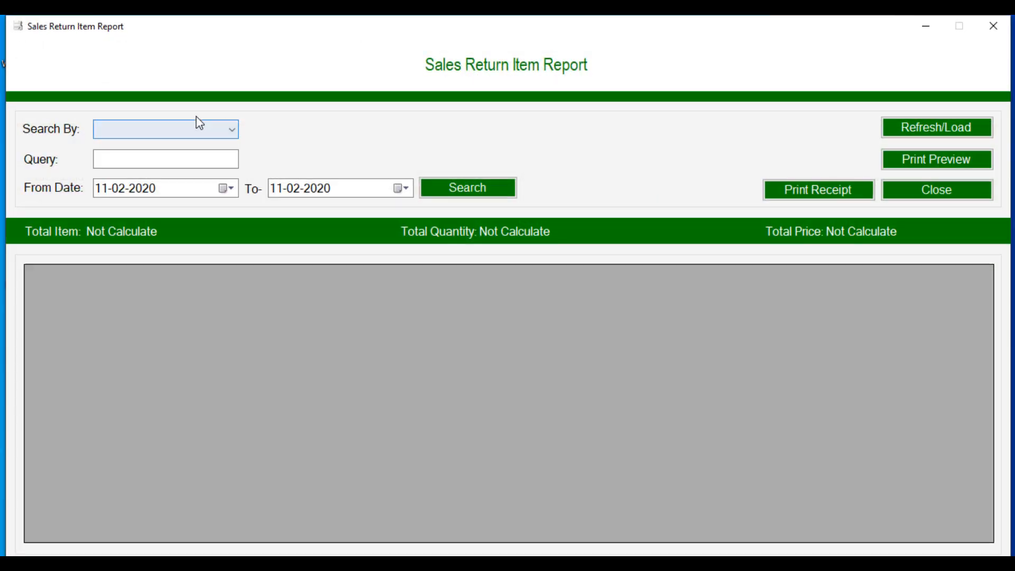
click(197, 127)
click(185, 246)
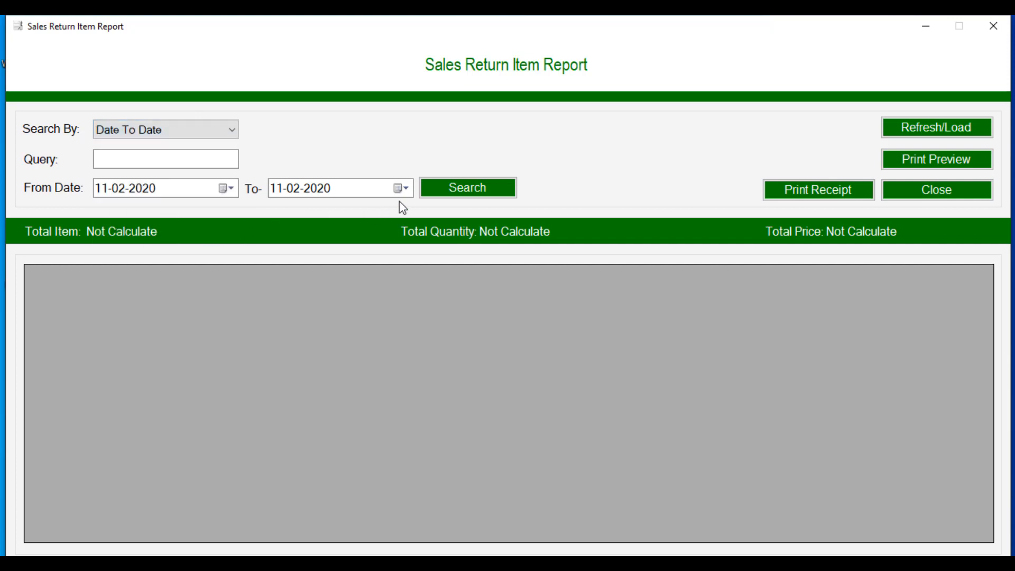
click(428, 184)
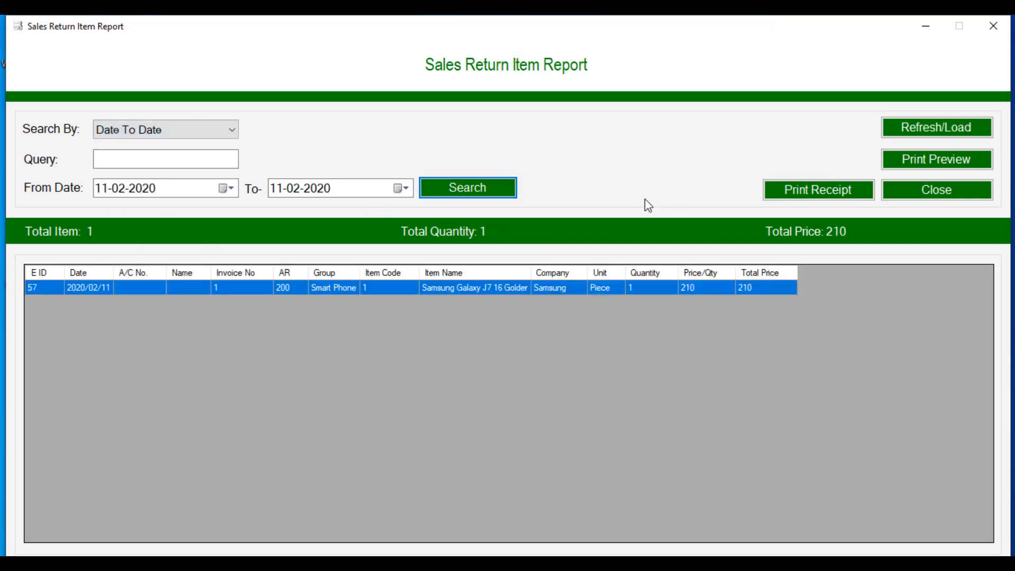
click(908, 195)
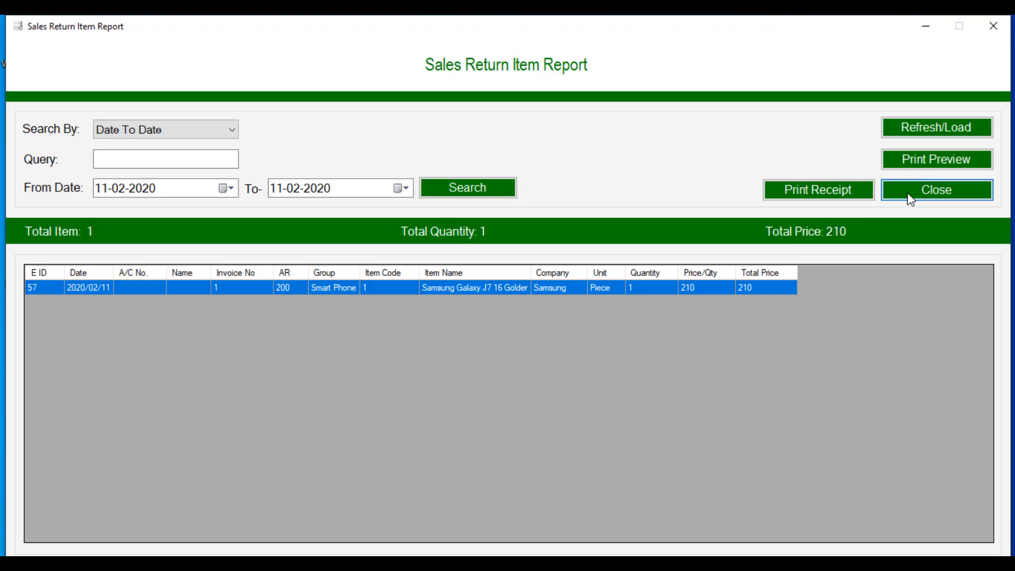
Step: Load the Sales Return Invoice Report showing returns of 210, then close it
click(27, 46)
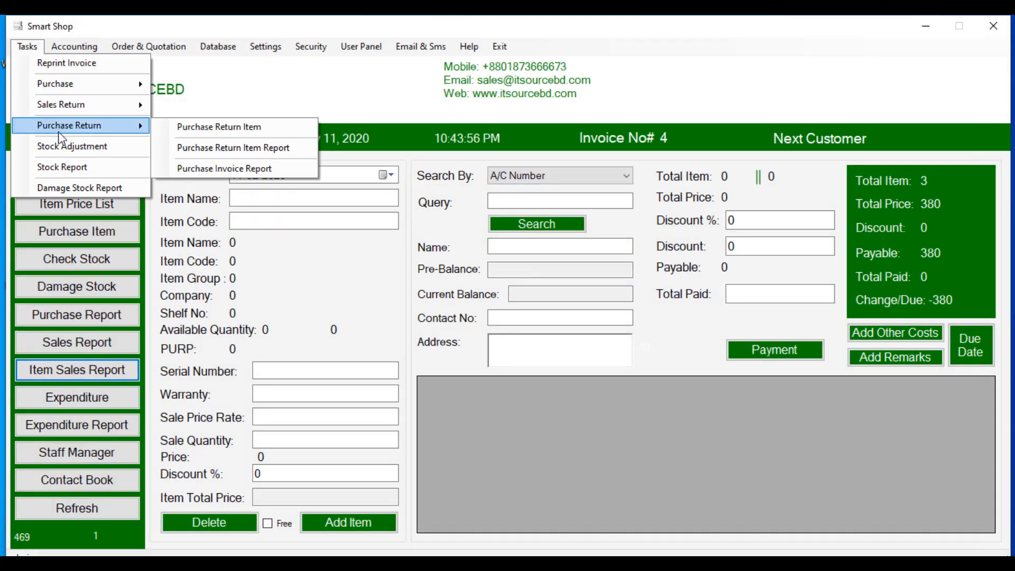
mouse_move(103, 108)
click(203, 148)
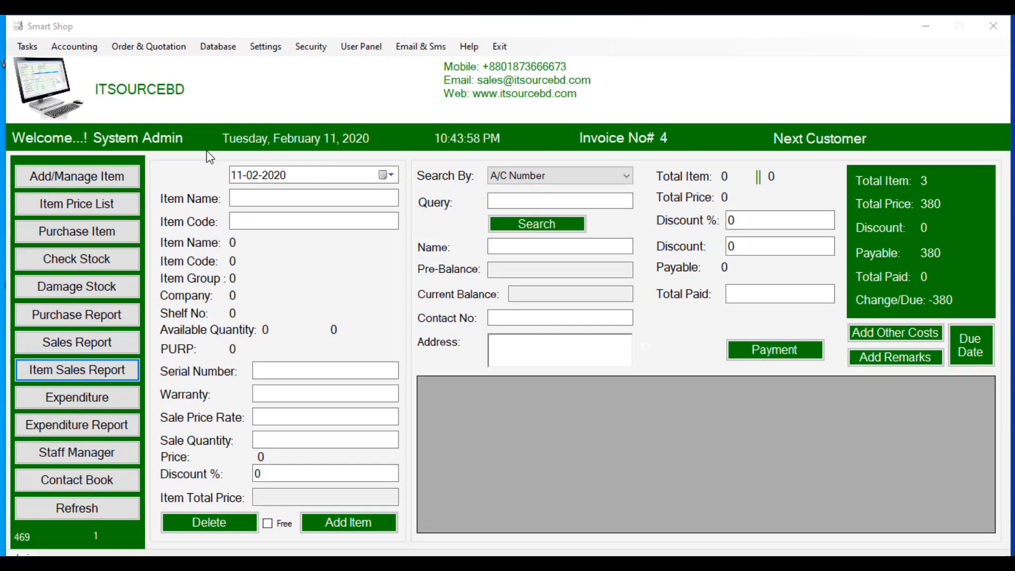
click(963, 129)
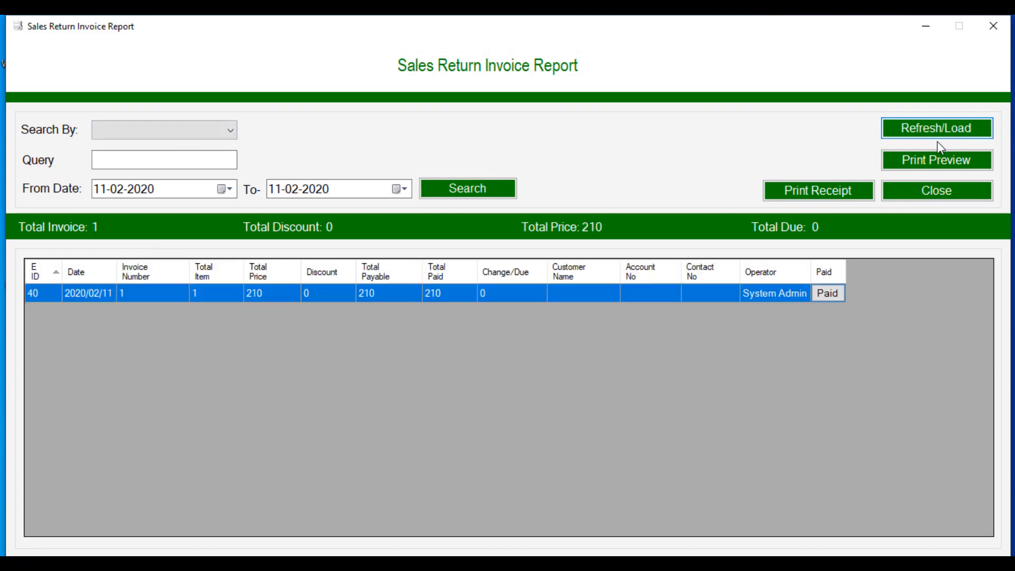
click(930, 191)
Step: Load the Purchase Return Item Report, then close it
click(27, 46)
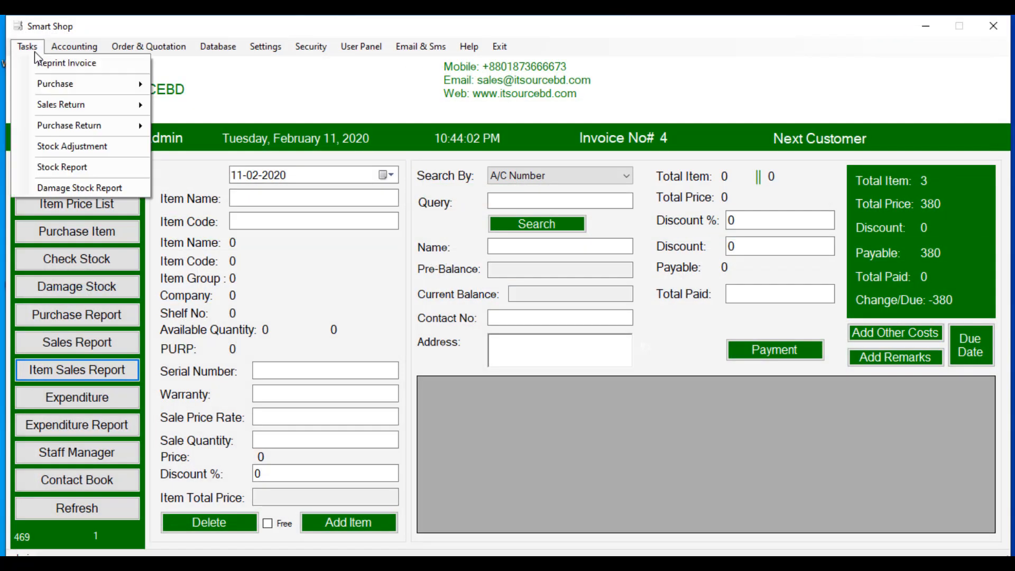
mouse_move(84, 129)
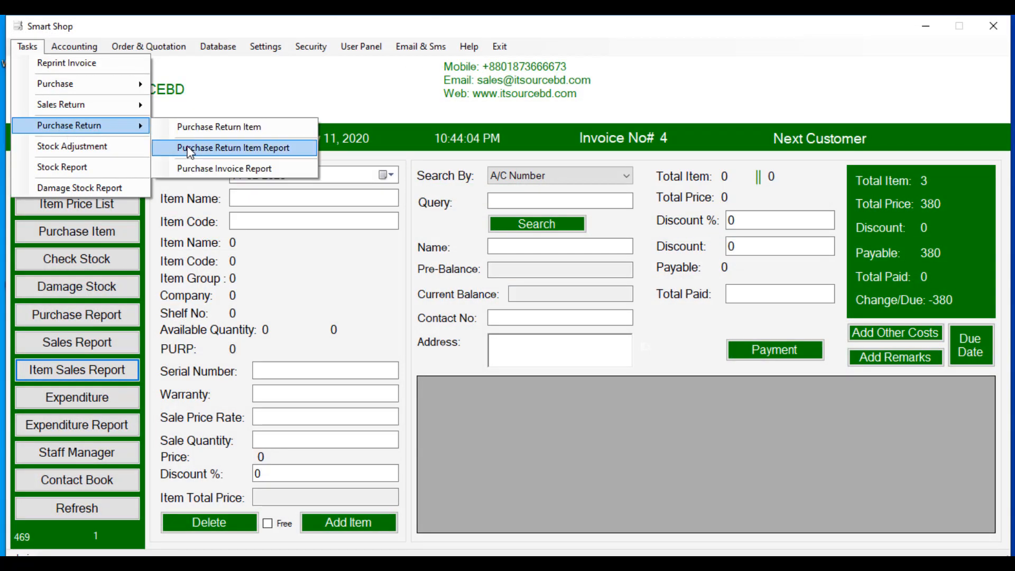
click(222, 145)
click(926, 129)
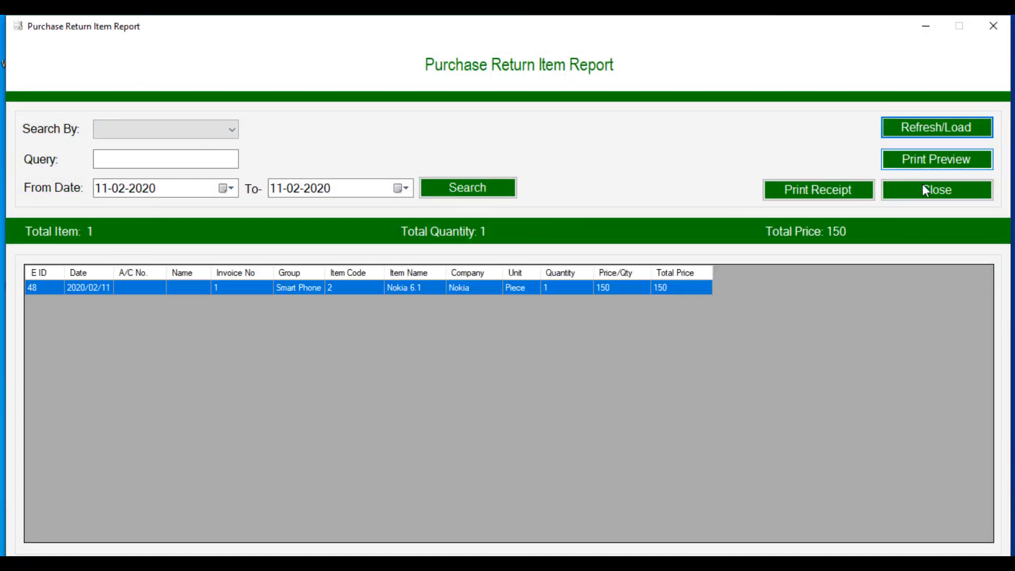
click(934, 190)
Step: Load the day's Purchase Return Invoice Report (one invoice, total 150), then close it
click(25, 47)
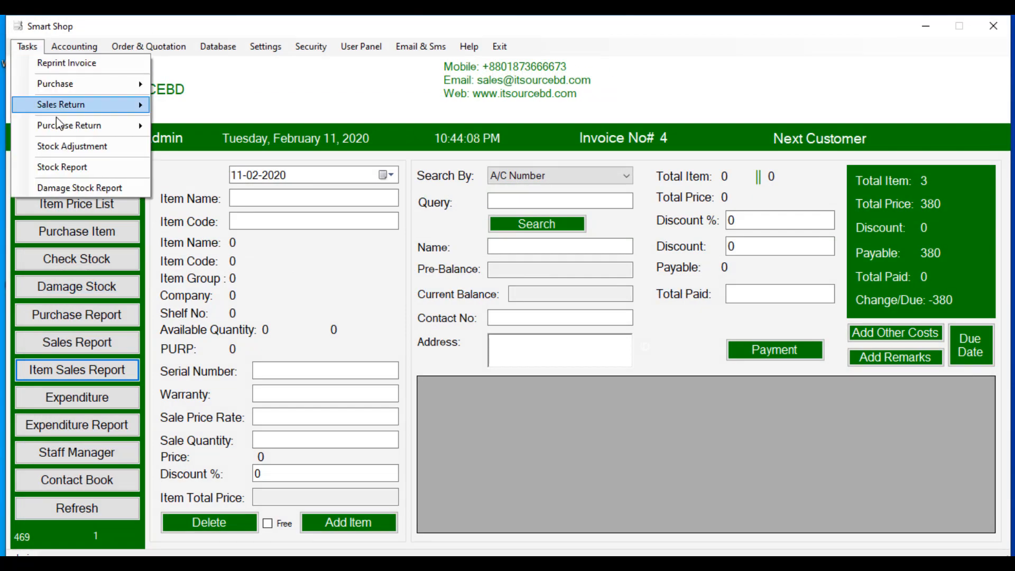
mouse_move(131, 126)
click(201, 168)
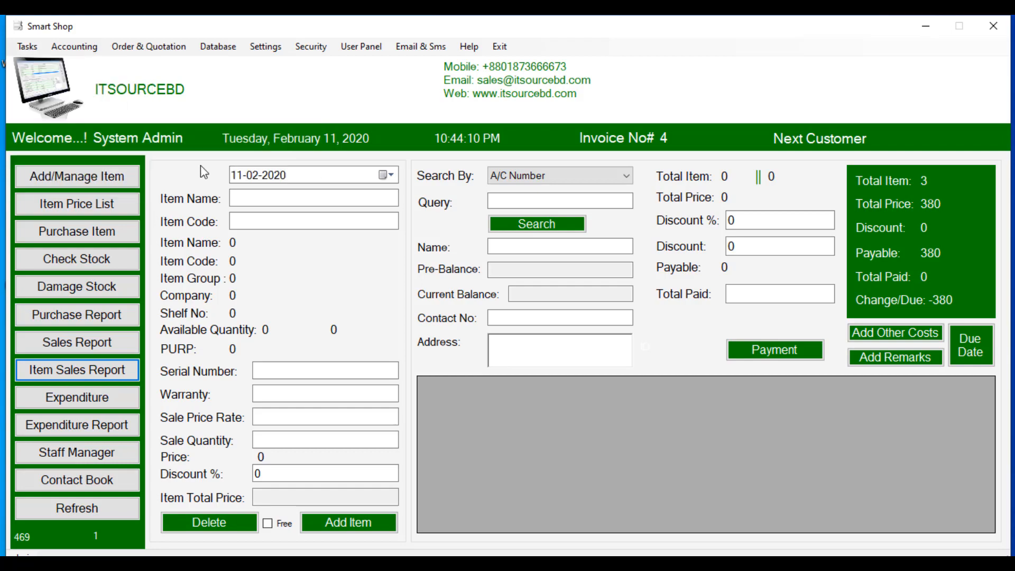
click(938, 131)
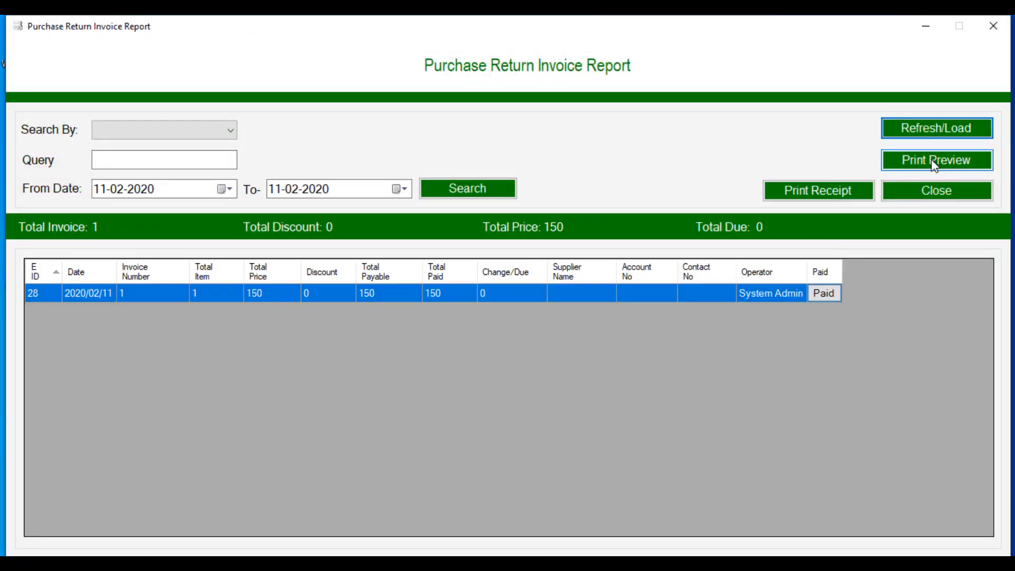
click(936, 191)
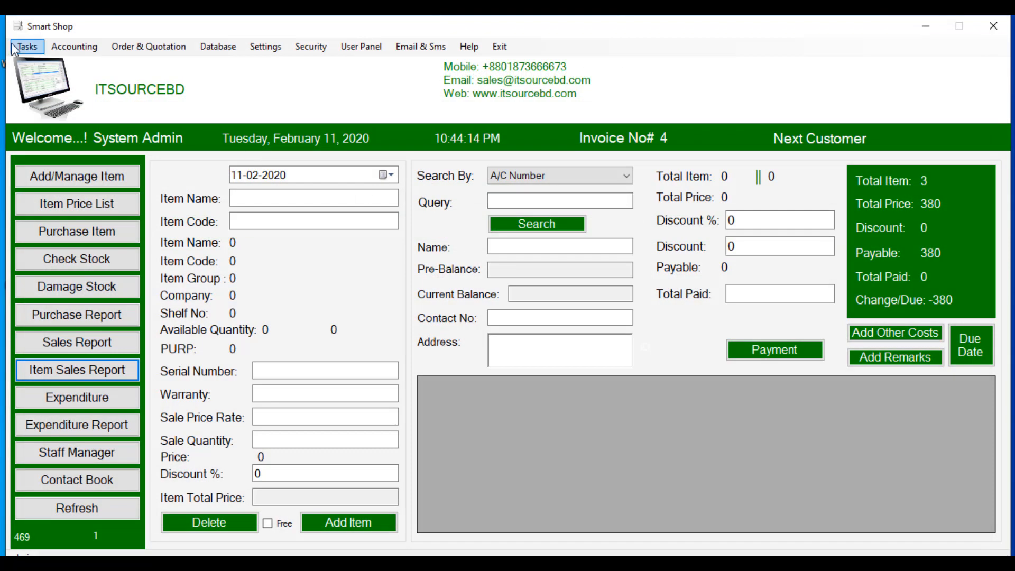
click(94, 260)
click(219, 128)
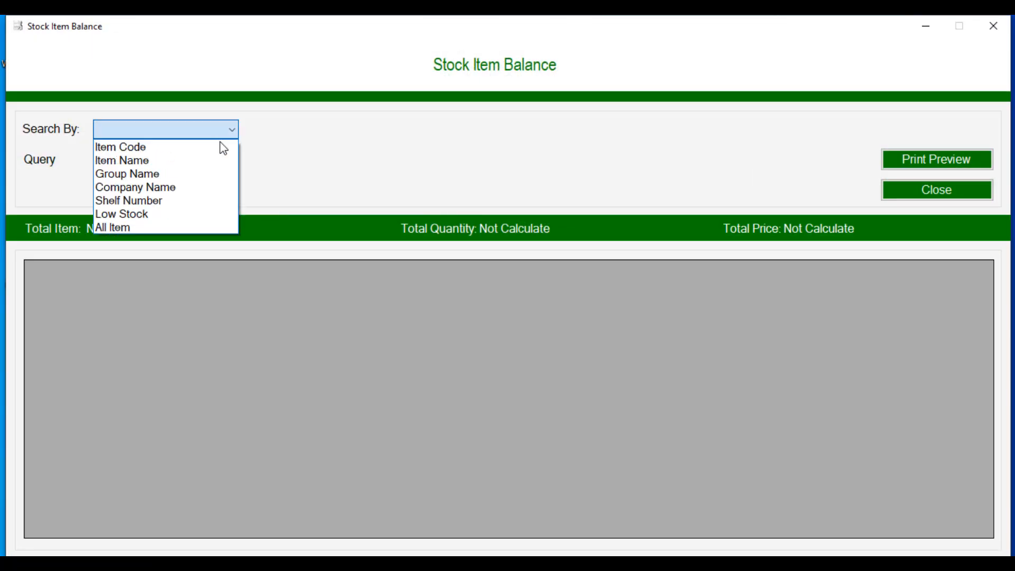
click(188, 226)
click(170, 196)
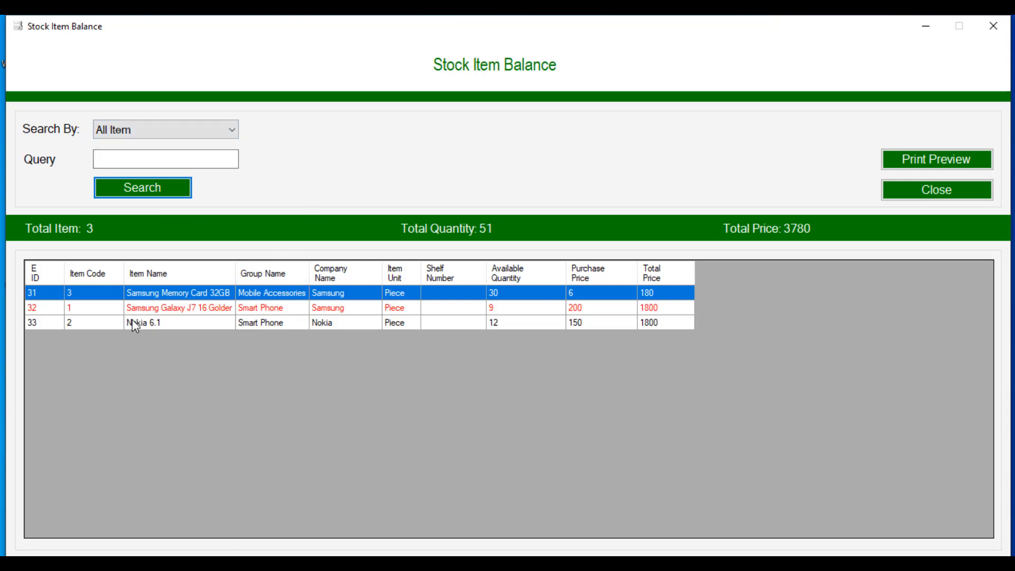
click(510, 312)
click(521, 324)
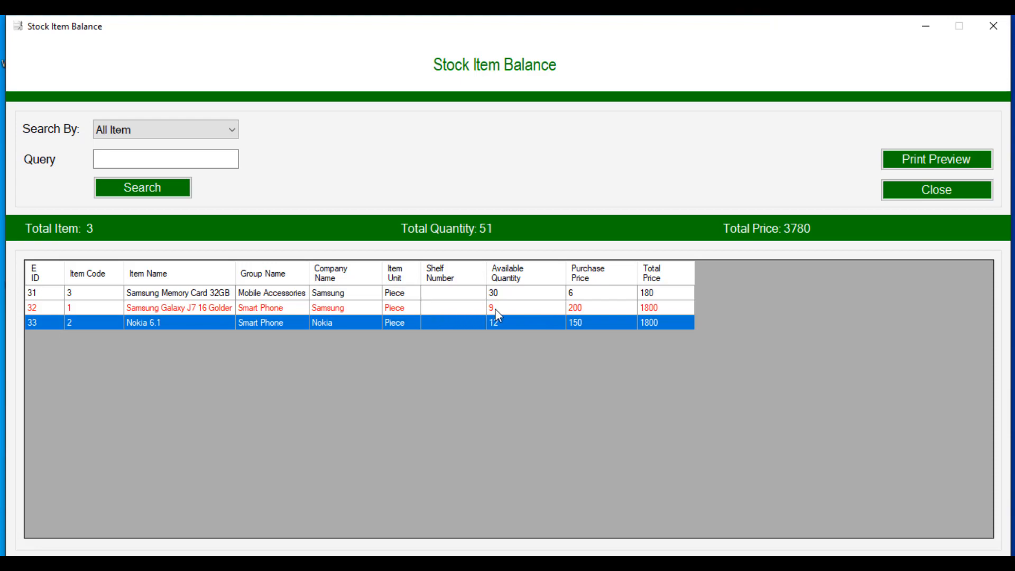
click(946, 197)
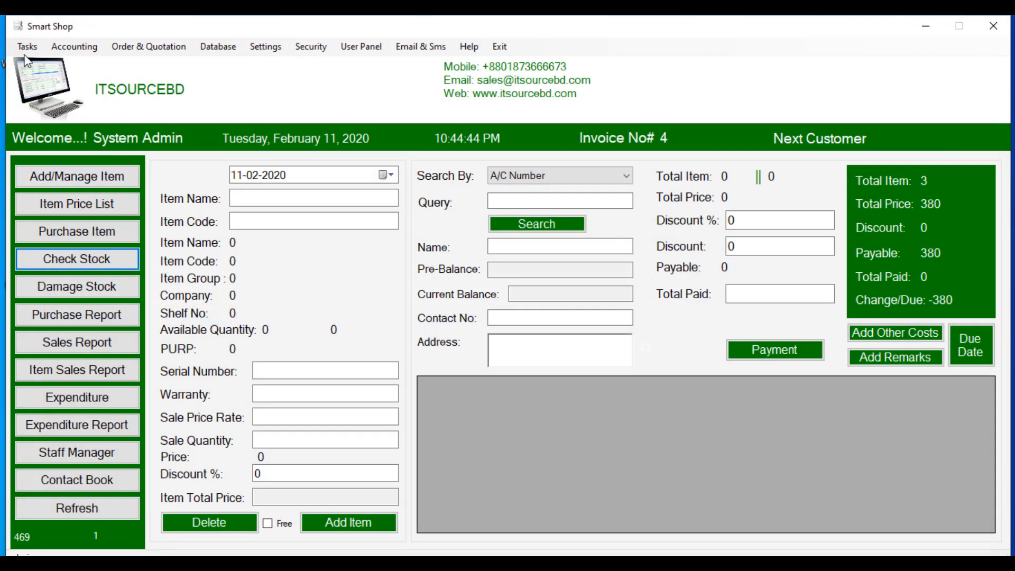
Step: In Stock Adjustment, look up item code 1 (Samsung Galaxy J7 16 Golder) with Stock Type set to Stock
click(27, 51)
click(52, 147)
click(222, 111)
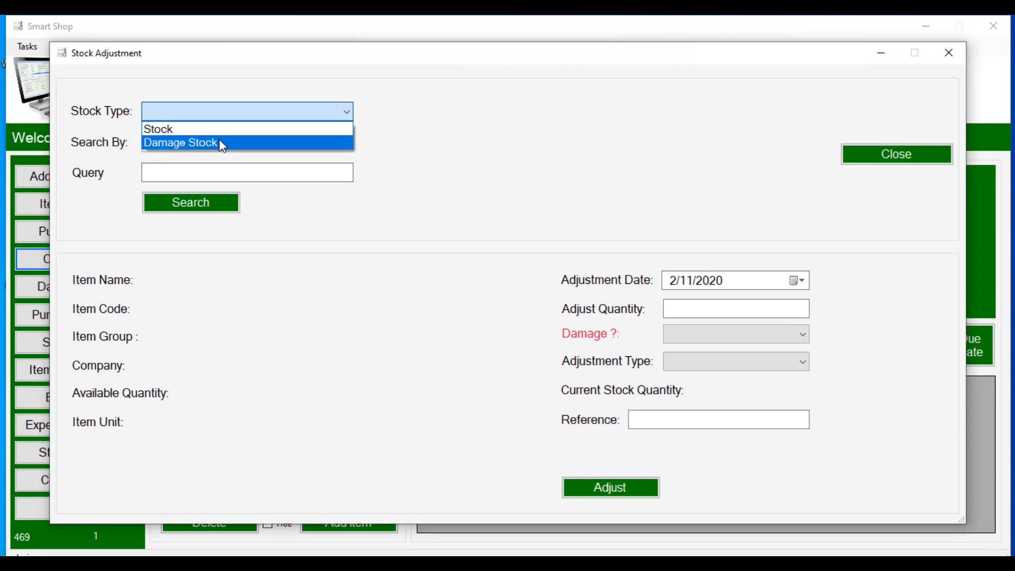
click(219, 134)
click(215, 144)
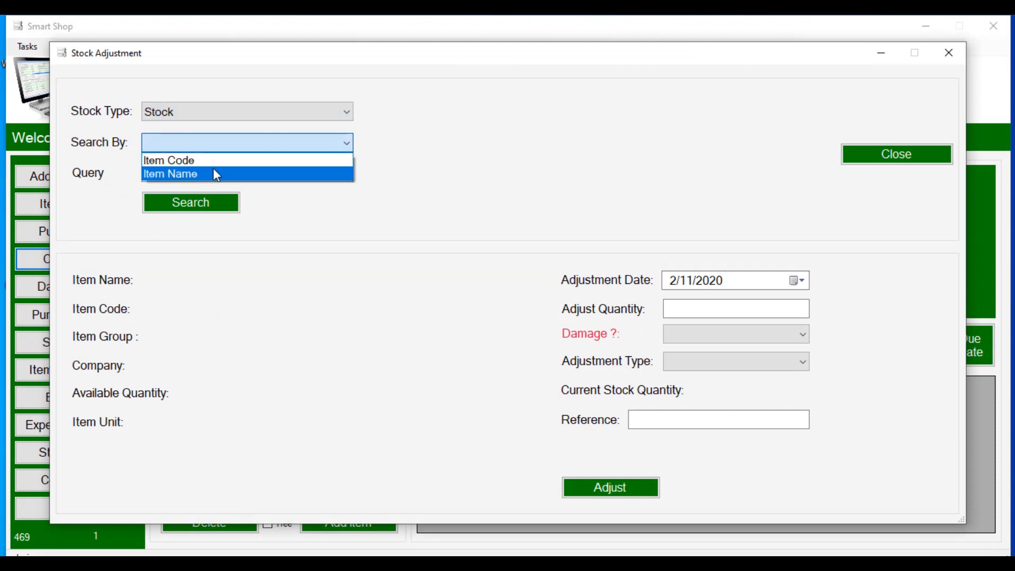
click(214, 163)
click(211, 175)
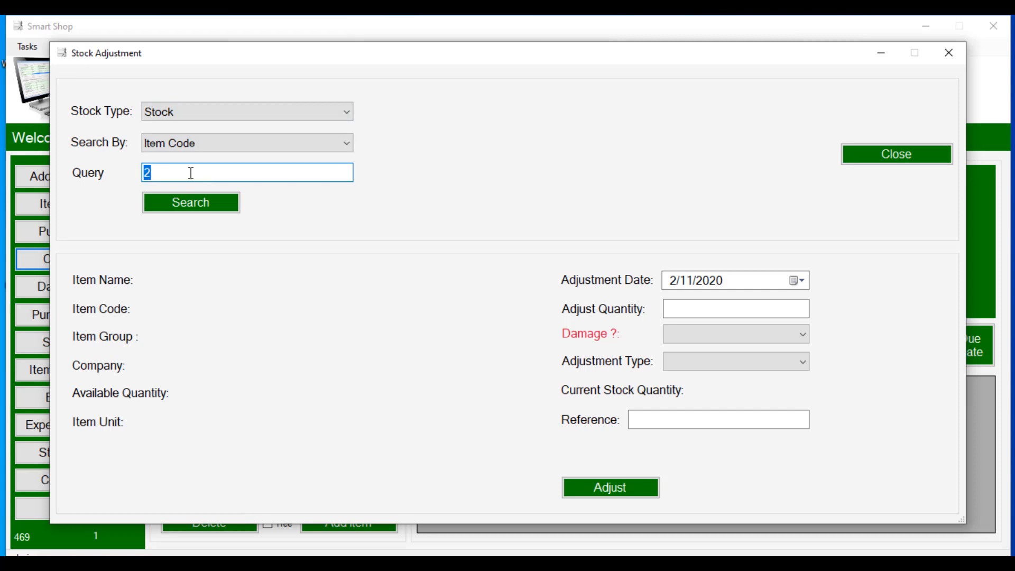
click(189, 201)
drag(164, 173, 140, 177)
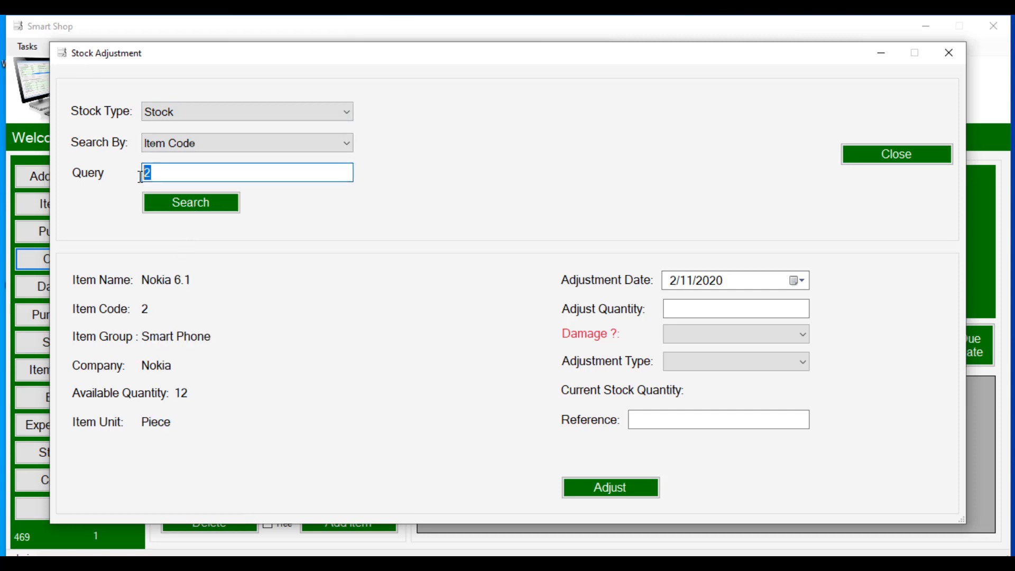
click(177, 202)
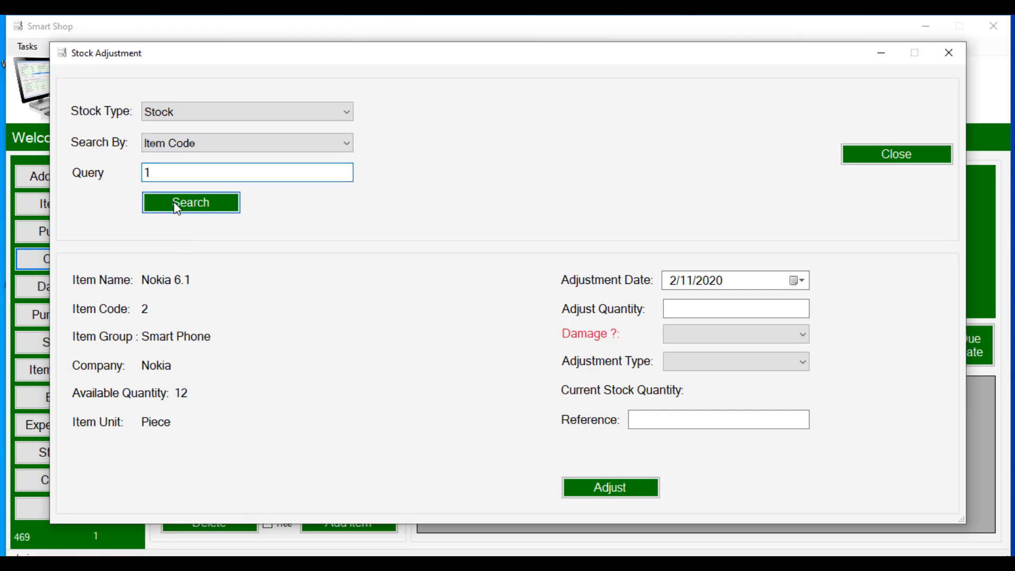
Step: Adjust 1 unit out as damaged, confirm it, and close the form
click(702, 309)
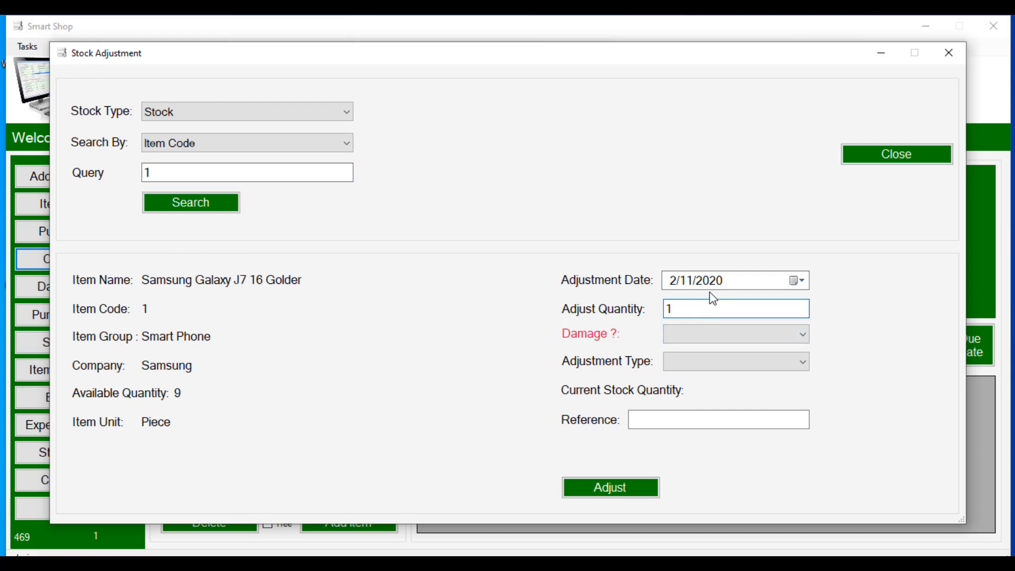
click(730, 330)
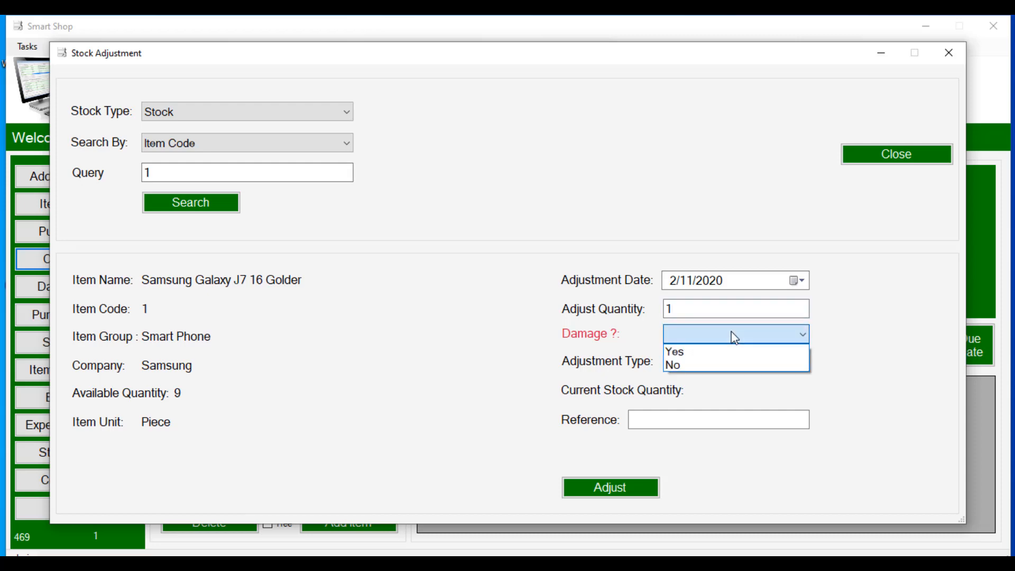
click(725, 351)
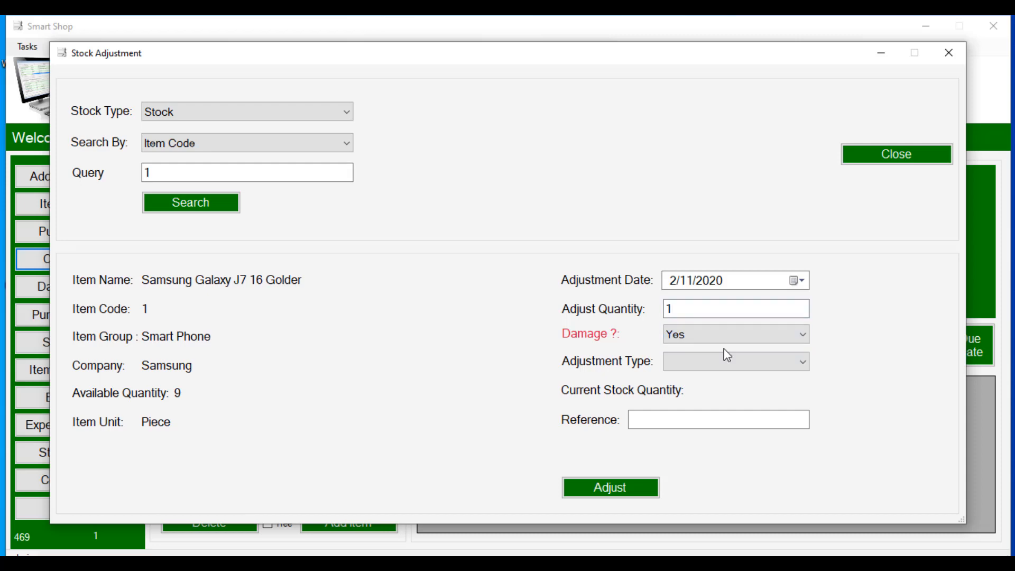
click(692, 365)
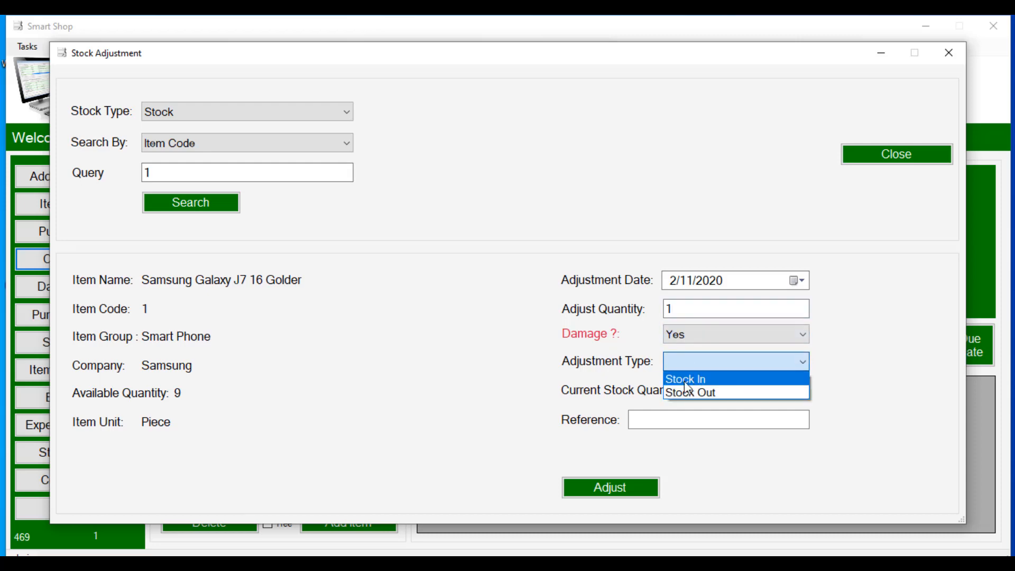
click(696, 393)
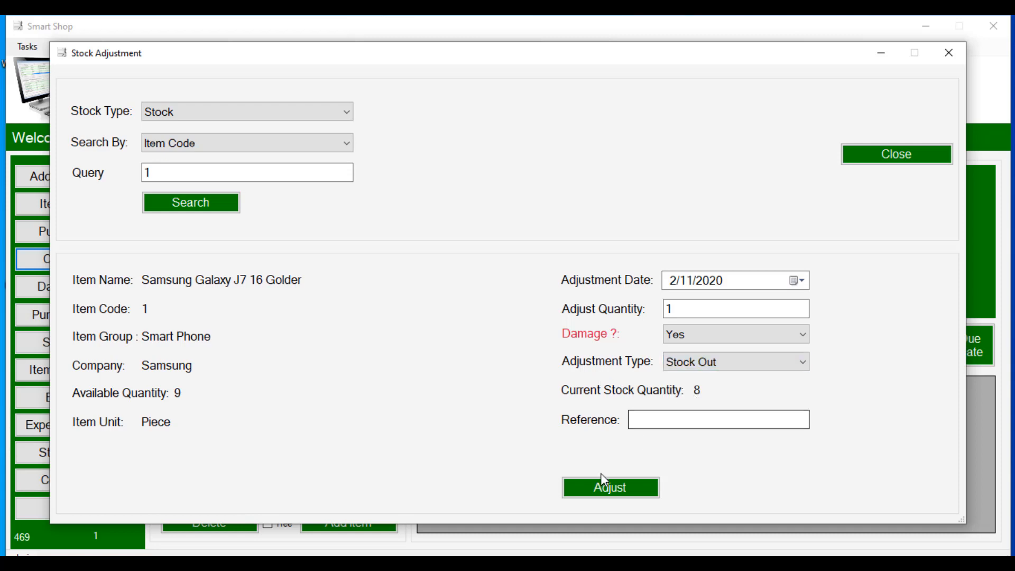
click(577, 489)
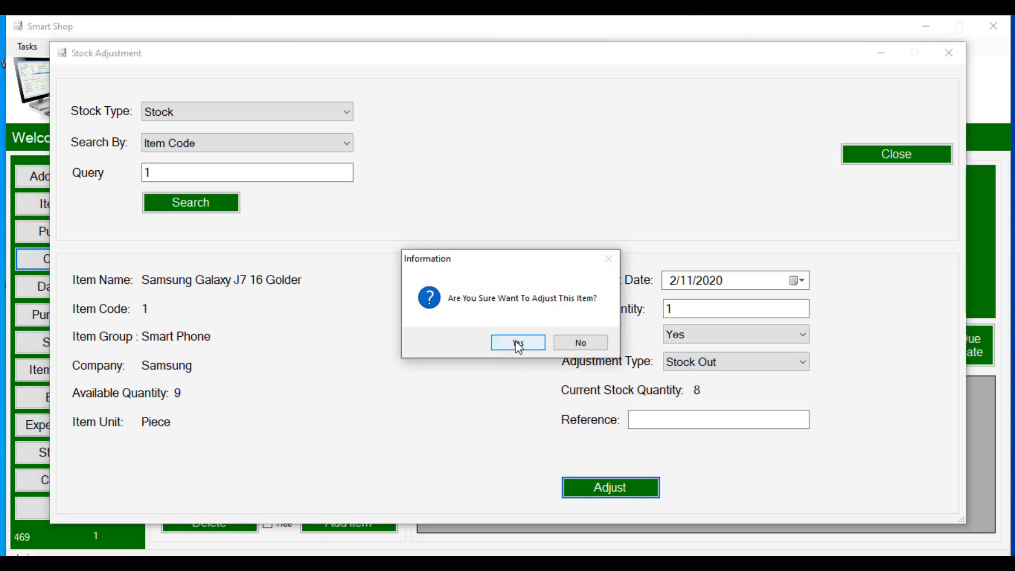
click(518, 338)
click(565, 346)
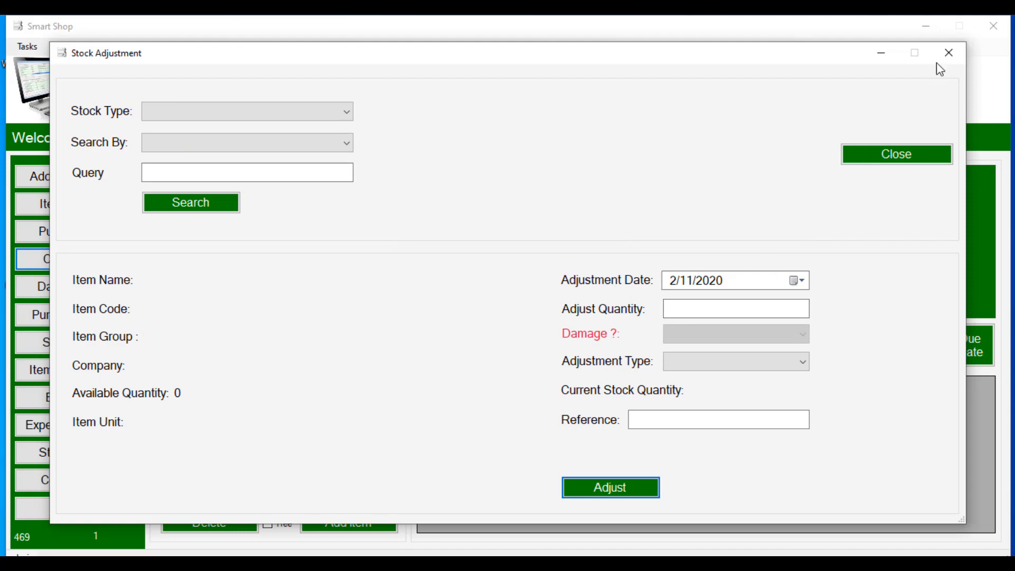
click(948, 52)
Step: List Check Stock for all items, totalling 50 units worth 3580, then close it
click(100, 258)
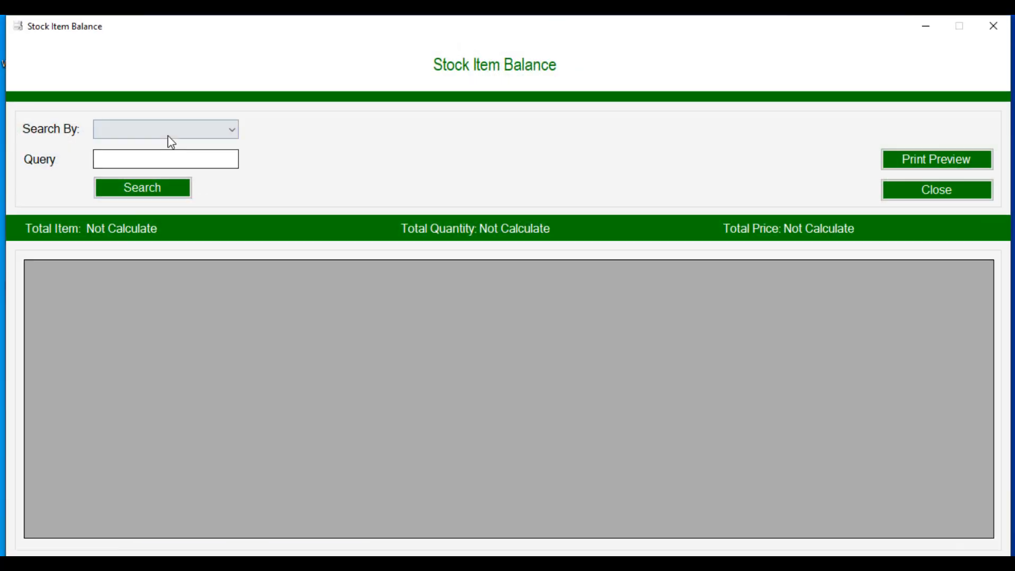
click(167, 132)
click(166, 223)
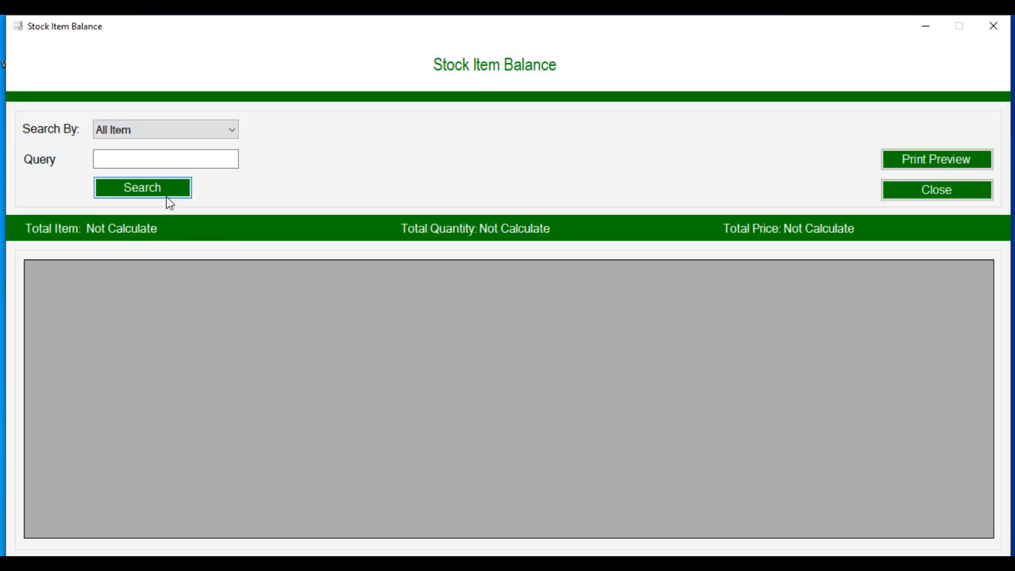
click(165, 196)
click(933, 196)
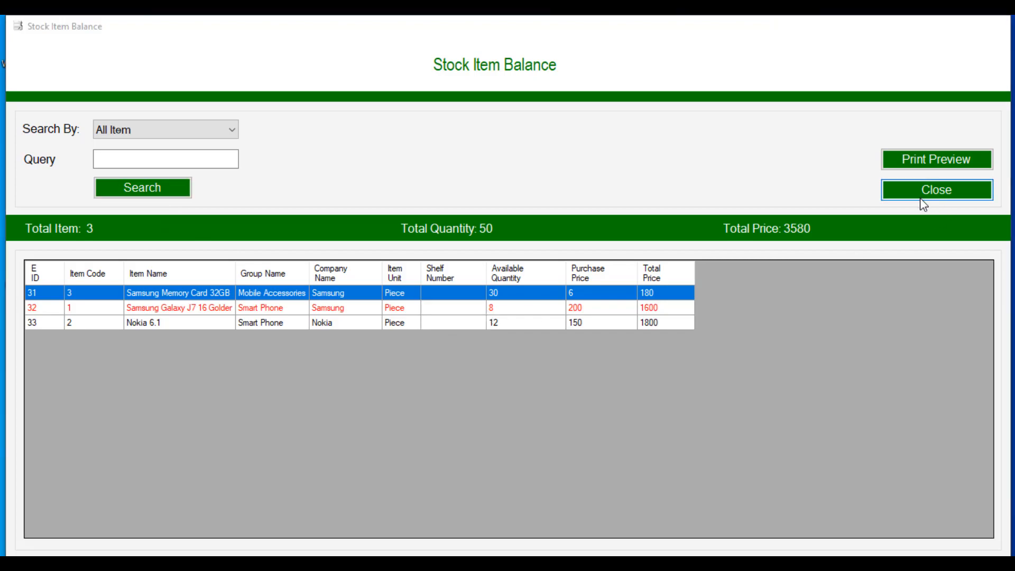
Step: Load the Damage Stock report listing 1 Galaxy J7 worth 200, then close it
click(96, 281)
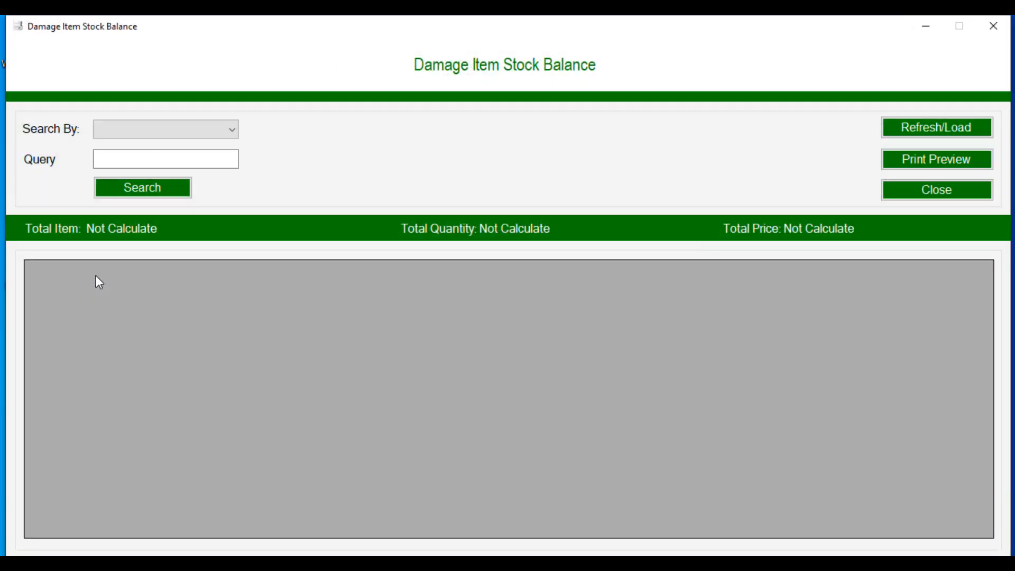
click(148, 133)
click(665, 173)
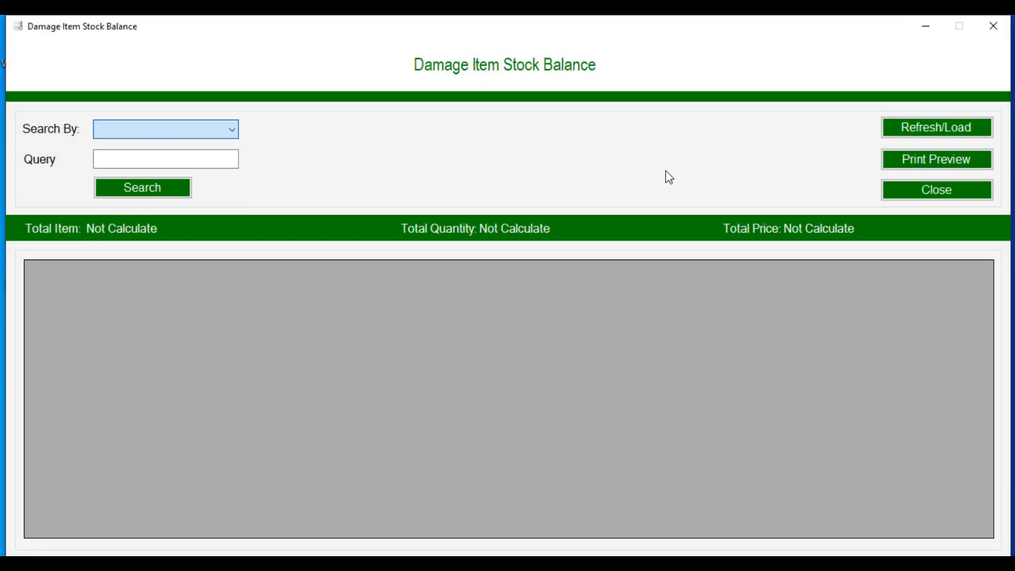
click(919, 127)
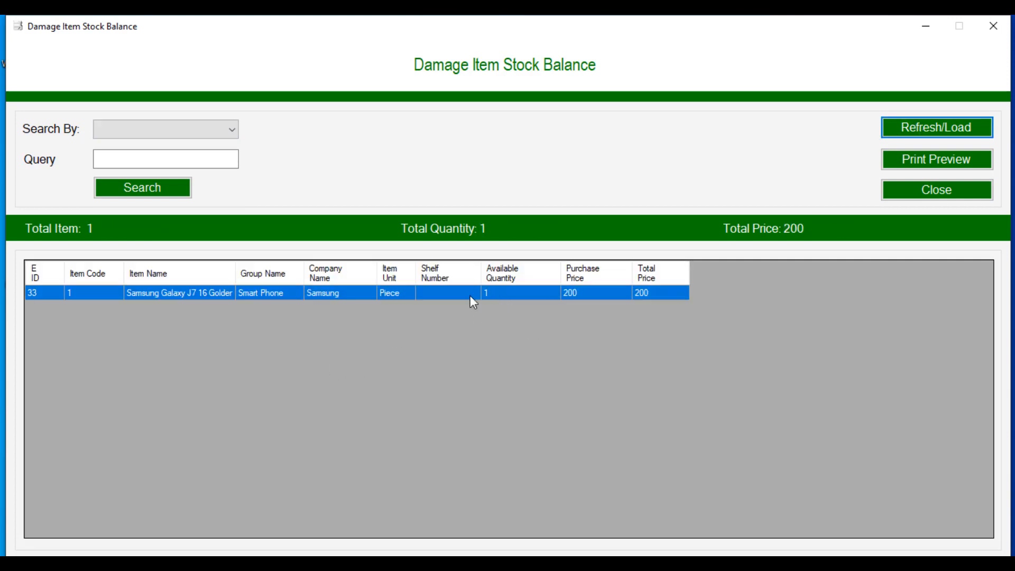
click(931, 197)
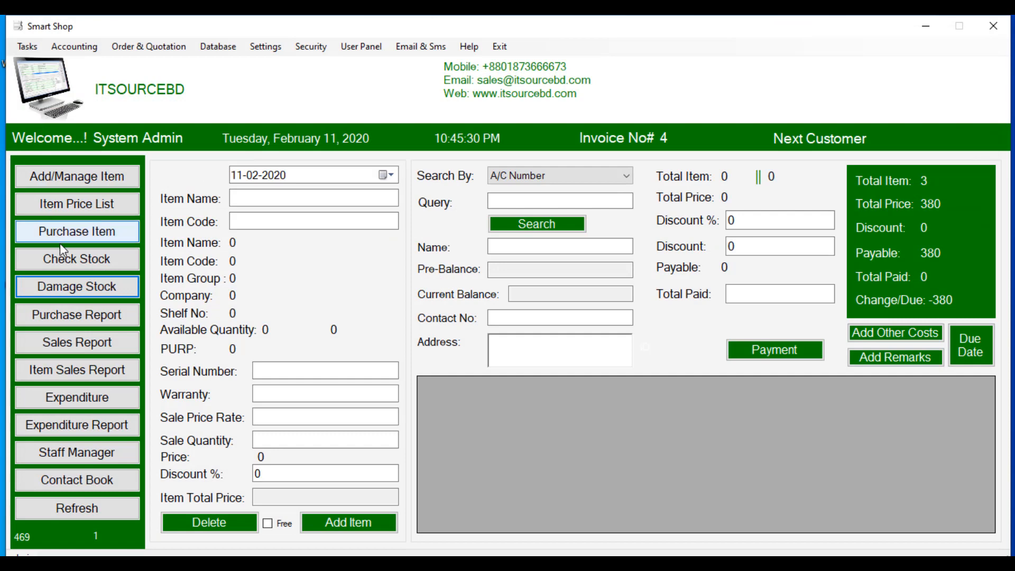
Step: In Stock Adjustment, look up item code 1 with Stock Type set to Damage Stock
click(26, 47)
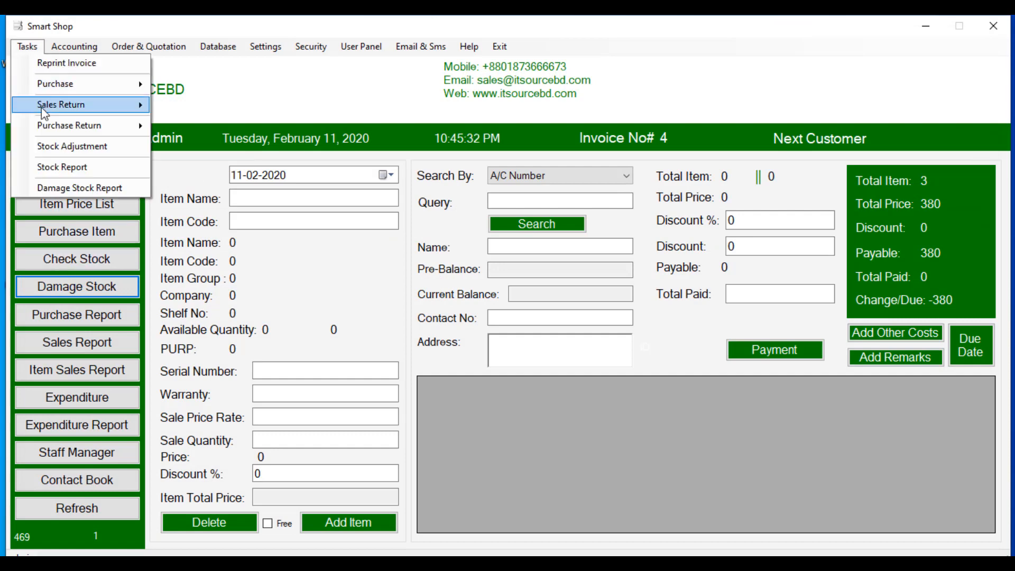
click(49, 147)
click(224, 119)
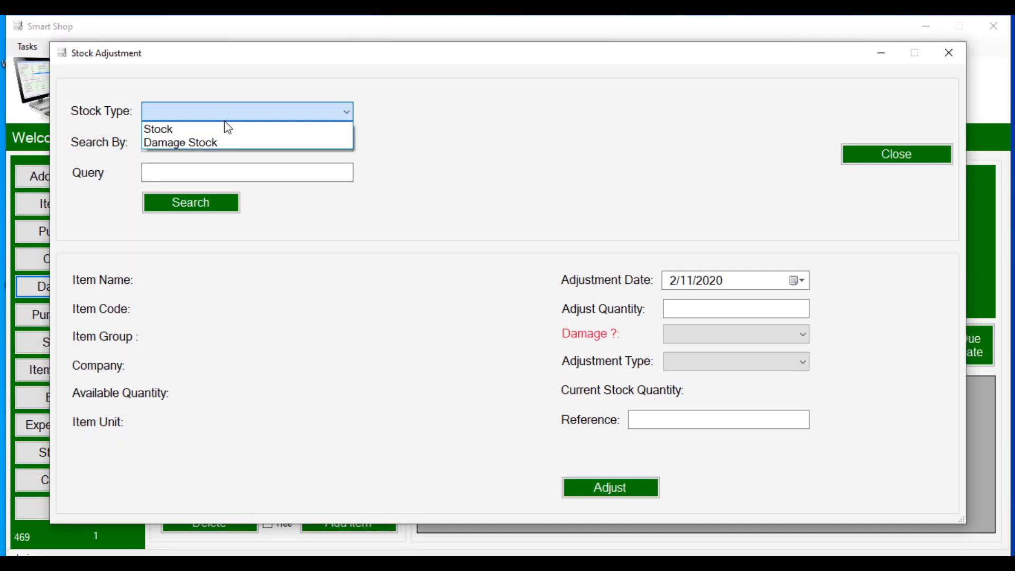
click(224, 143)
click(224, 148)
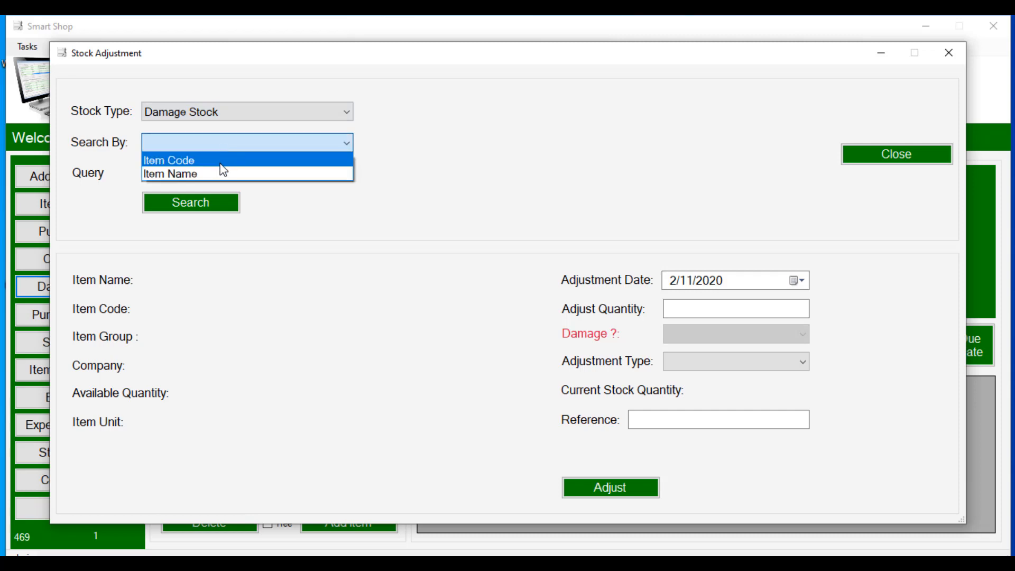
click(222, 161)
click(209, 178)
text(1)
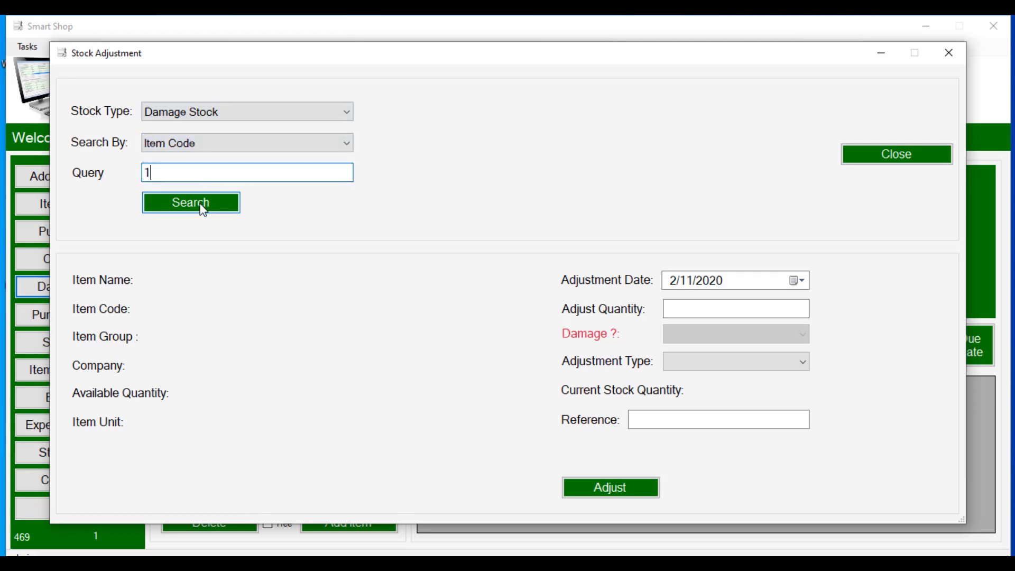
click(191, 202)
Step: Adjust the damaged Galaxy J7 out by 1, confirm it, and close the form
click(689, 307)
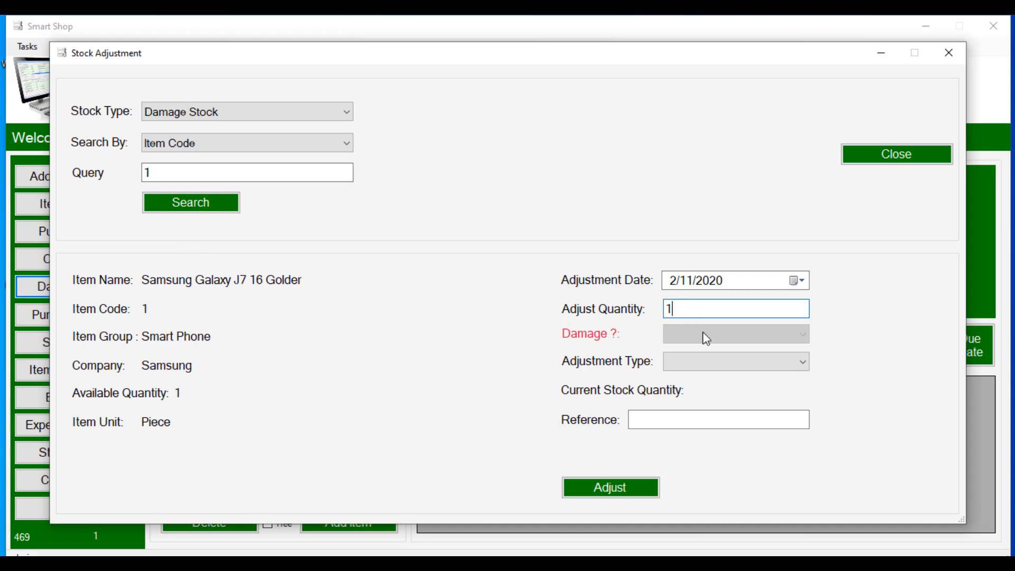
click(705, 362)
click(703, 390)
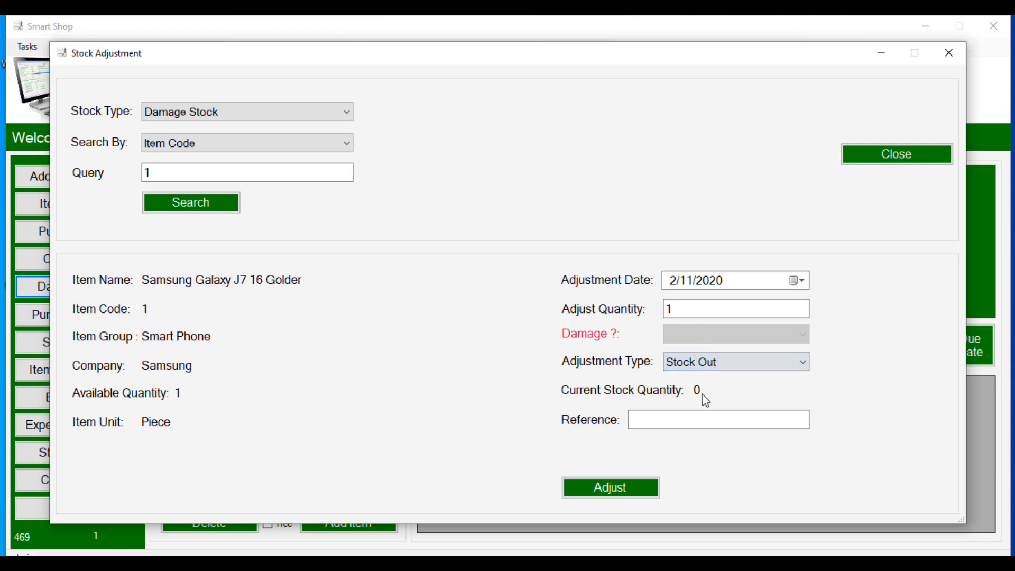
click(621, 494)
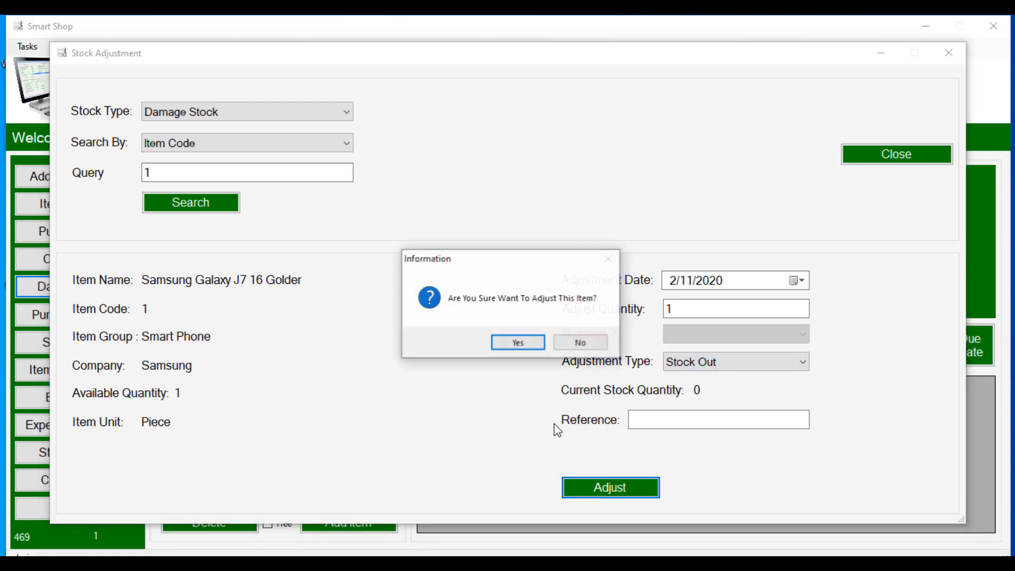
click(518, 342)
click(577, 342)
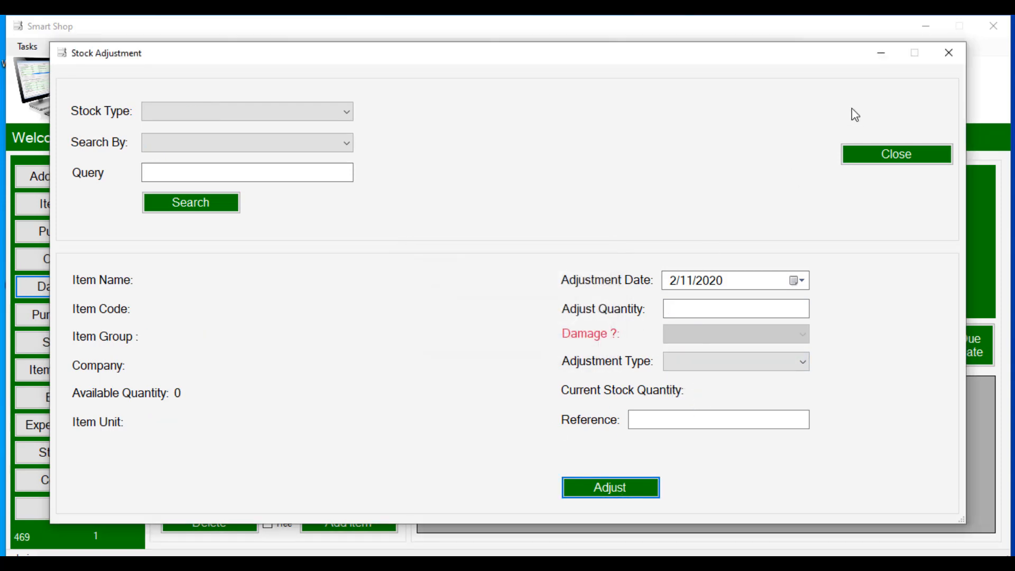
click(949, 53)
Step: Load the Damage Stock balance, now at quantity 0 and total price 0, then close it
click(107, 294)
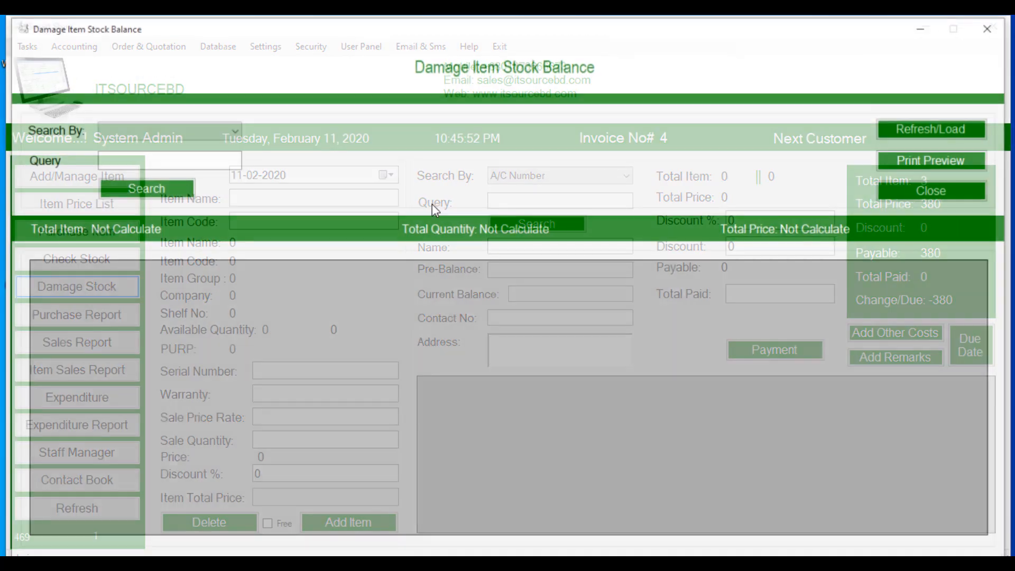
click(893, 131)
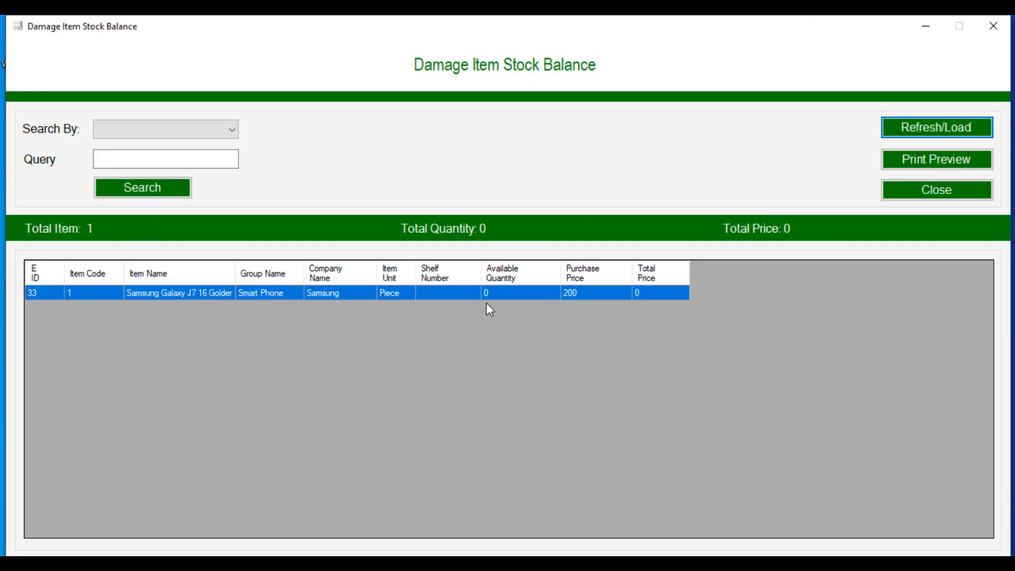
click(946, 191)
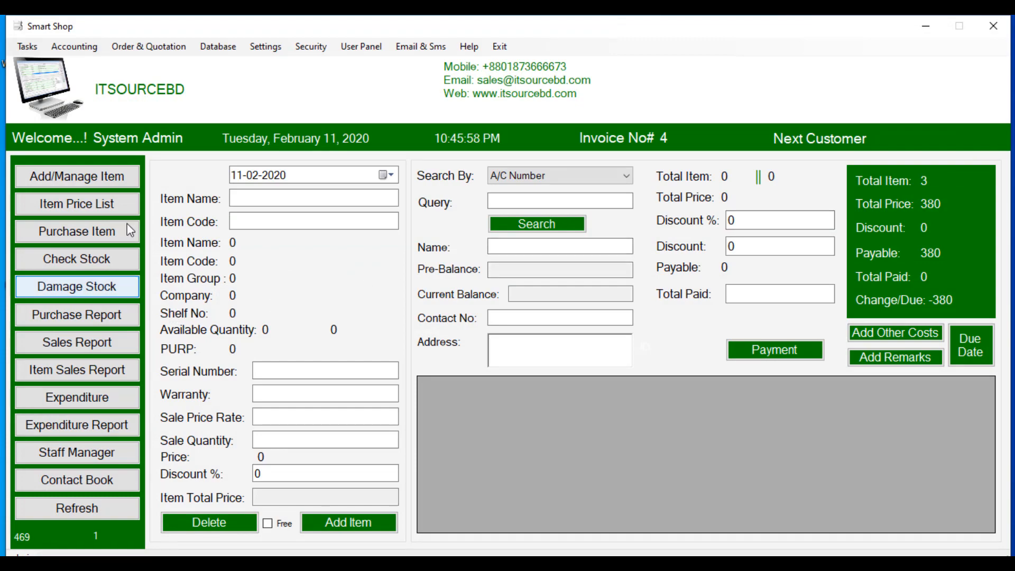
click(25, 49)
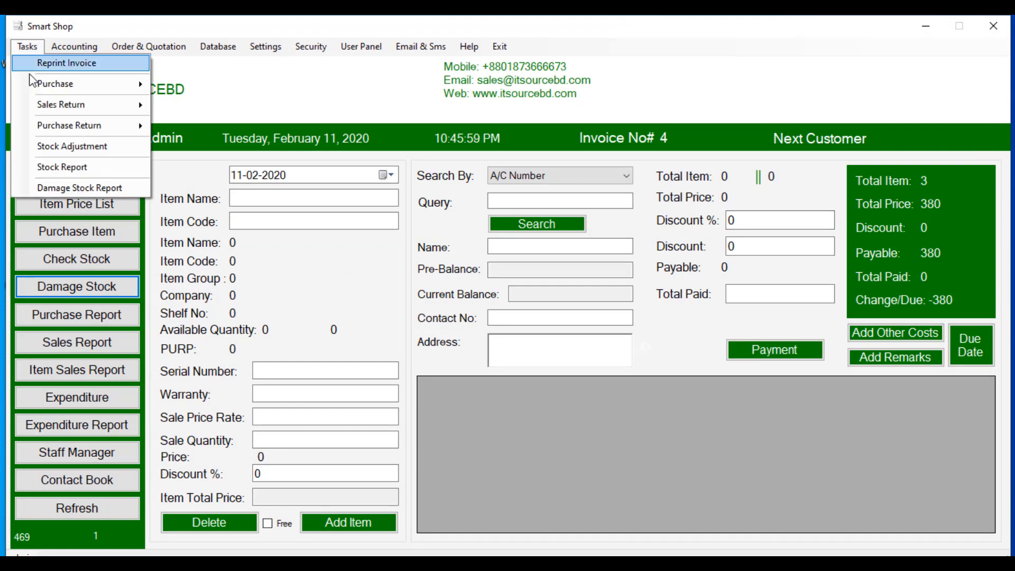
click(49, 165)
click(245, 136)
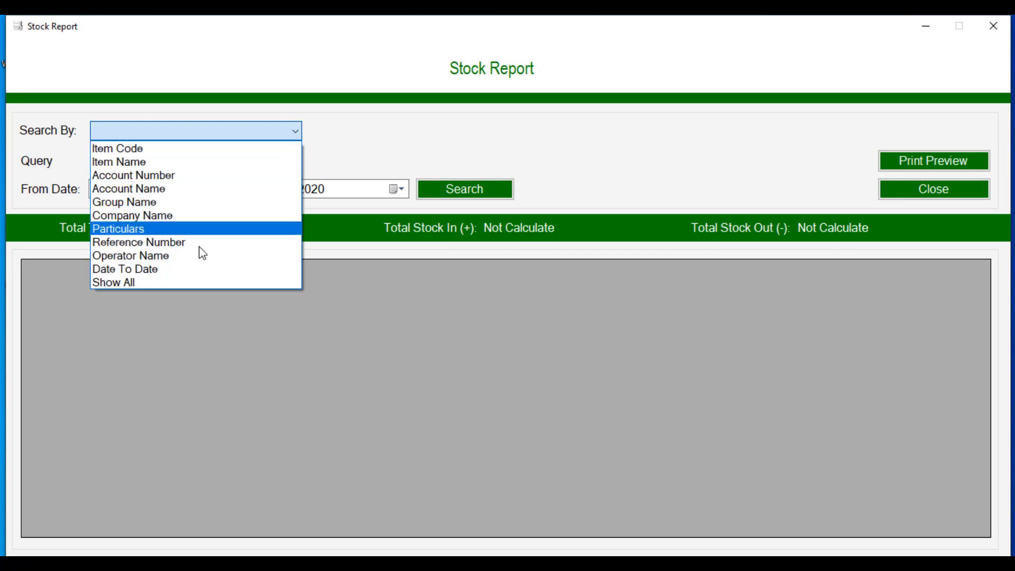
click(194, 280)
click(483, 186)
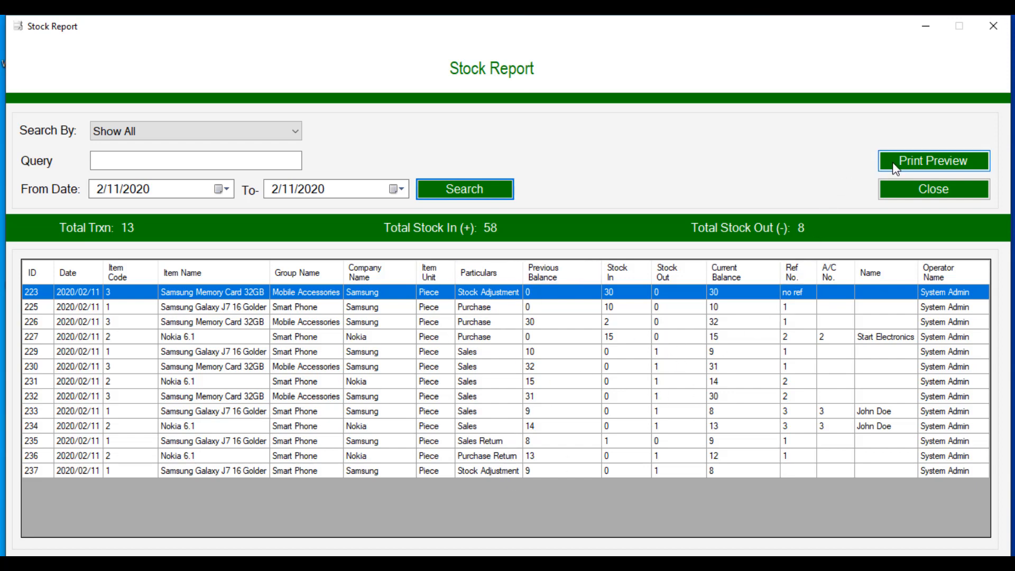
click(97, 135)
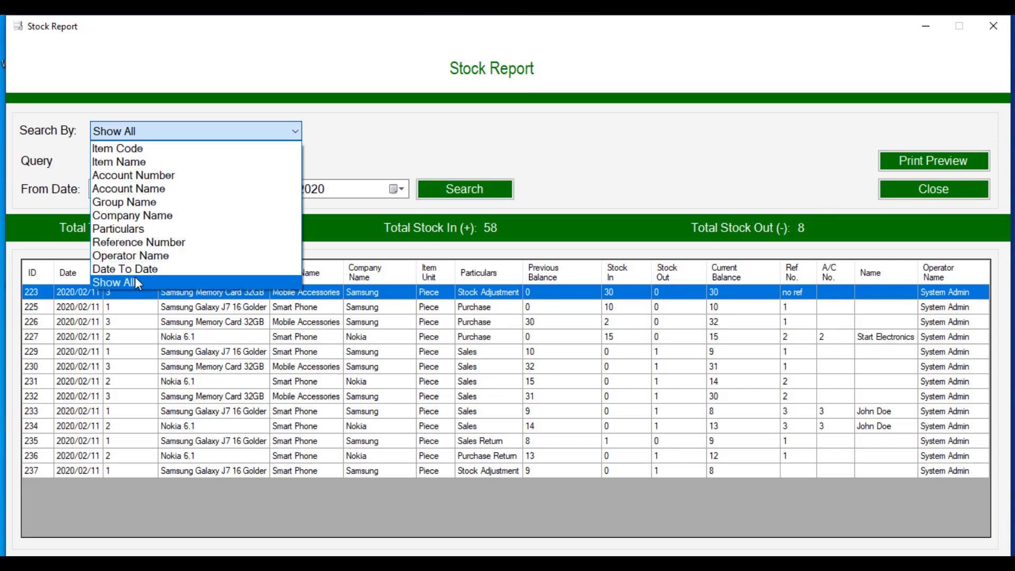
click(906, 185)
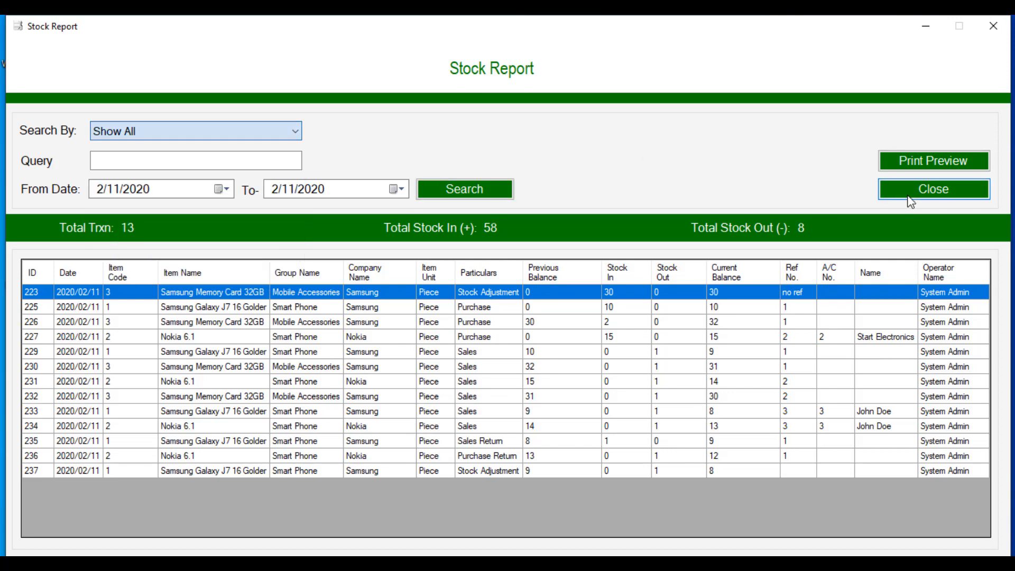
click(909, 185)
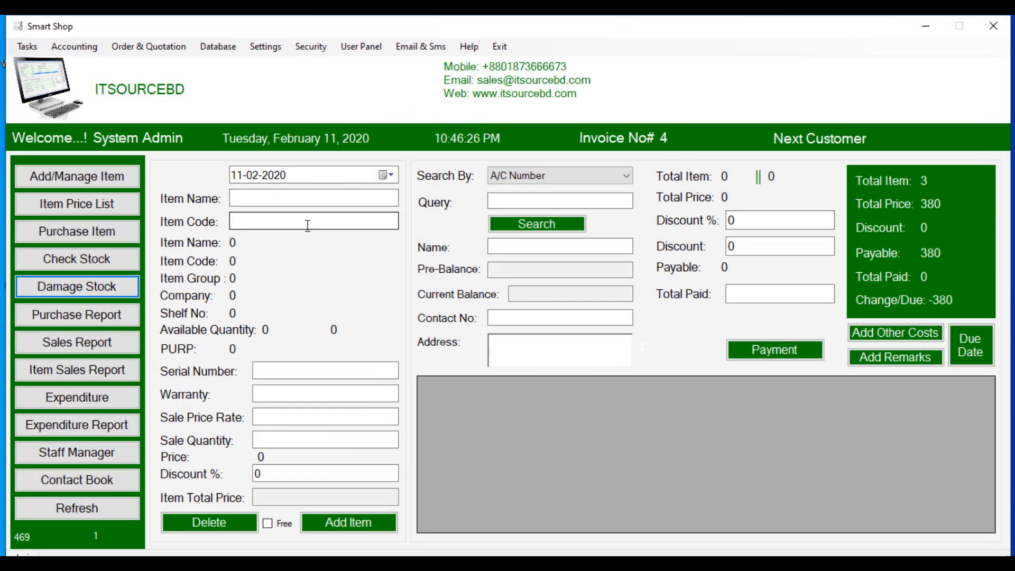
Step: Save a Shop Rent expenditure of 2000 as receipt 1 and close the generated Receipt_No_1.pdf
click(113, 398)
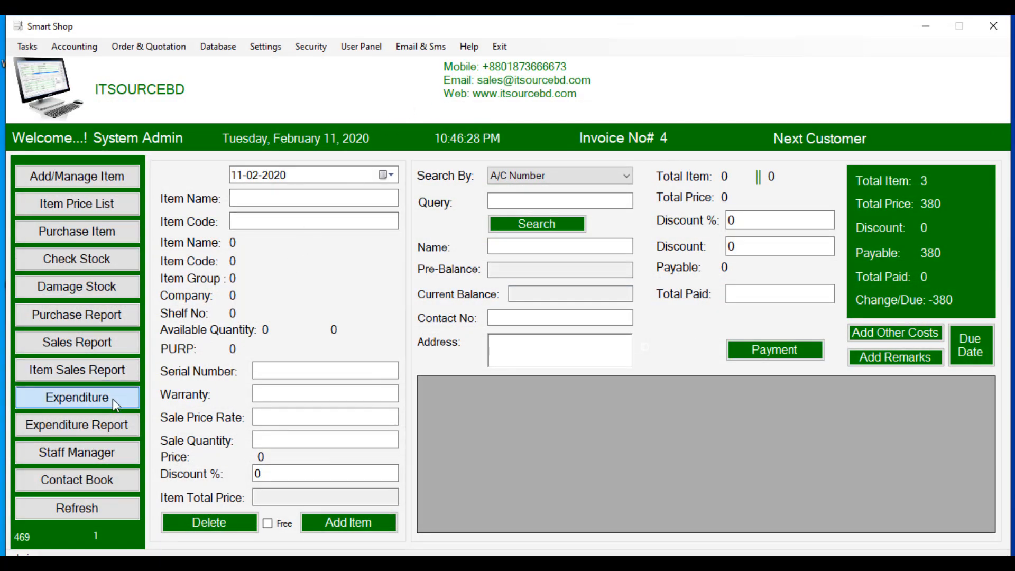
click(397, 317)
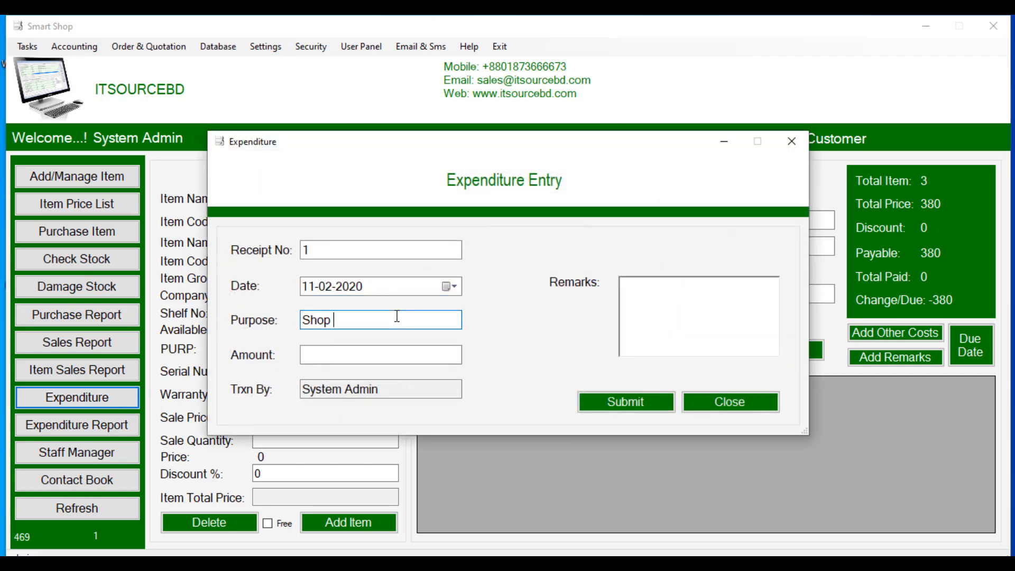
click(406, 352)
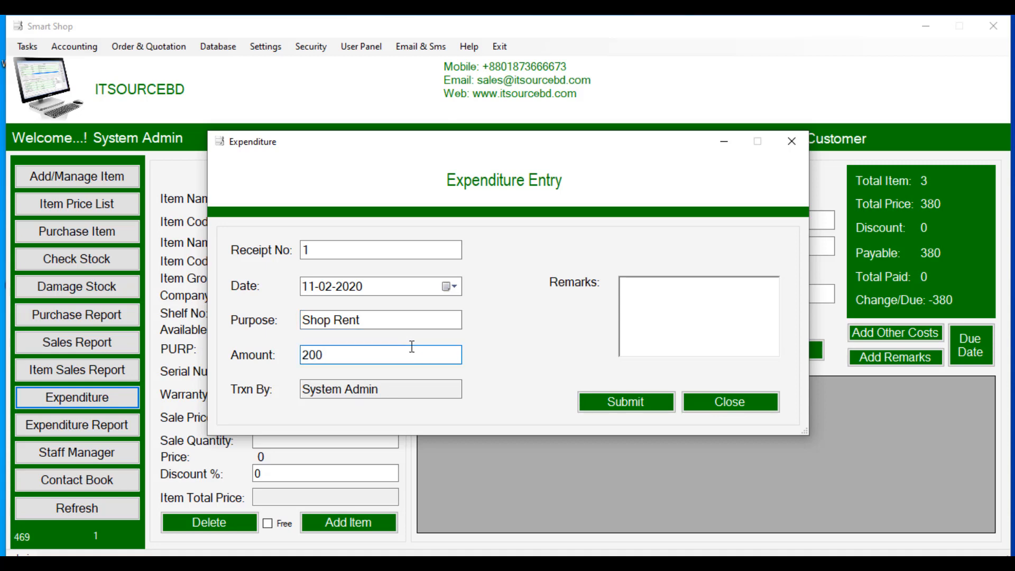
text(2000)
click(637, 409)
click(610, 343)
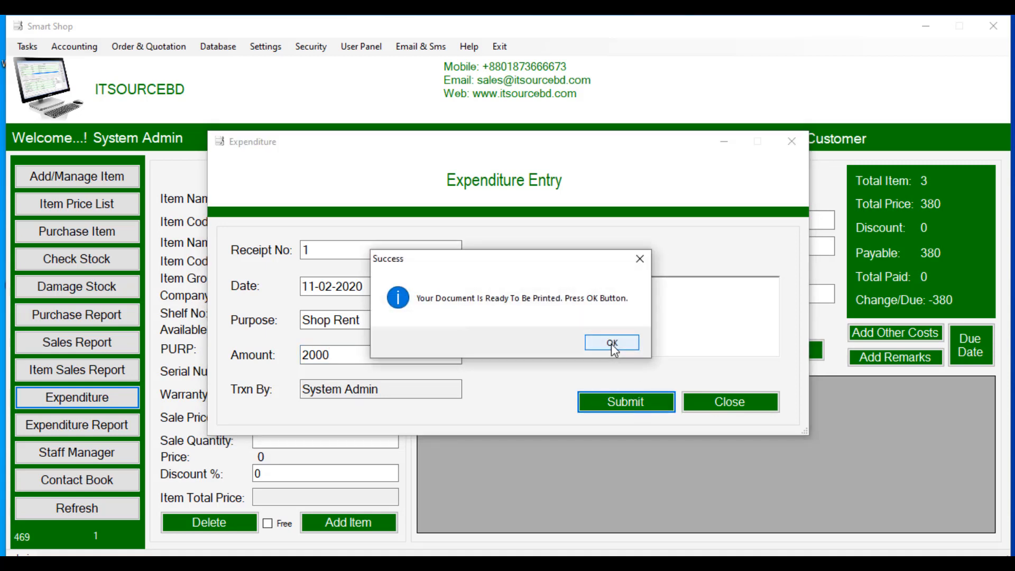
click(611, 342)
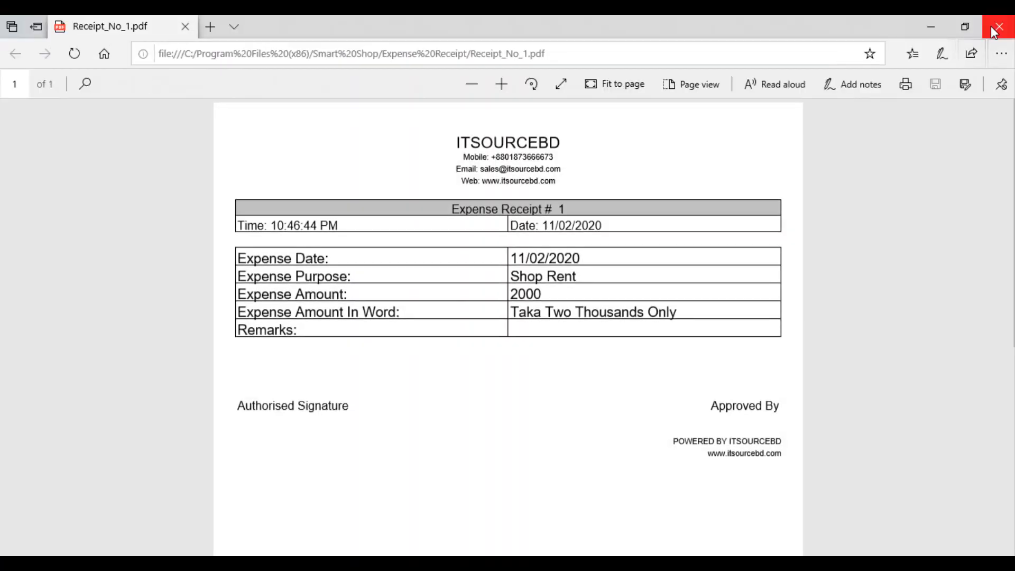
click(993, 31)
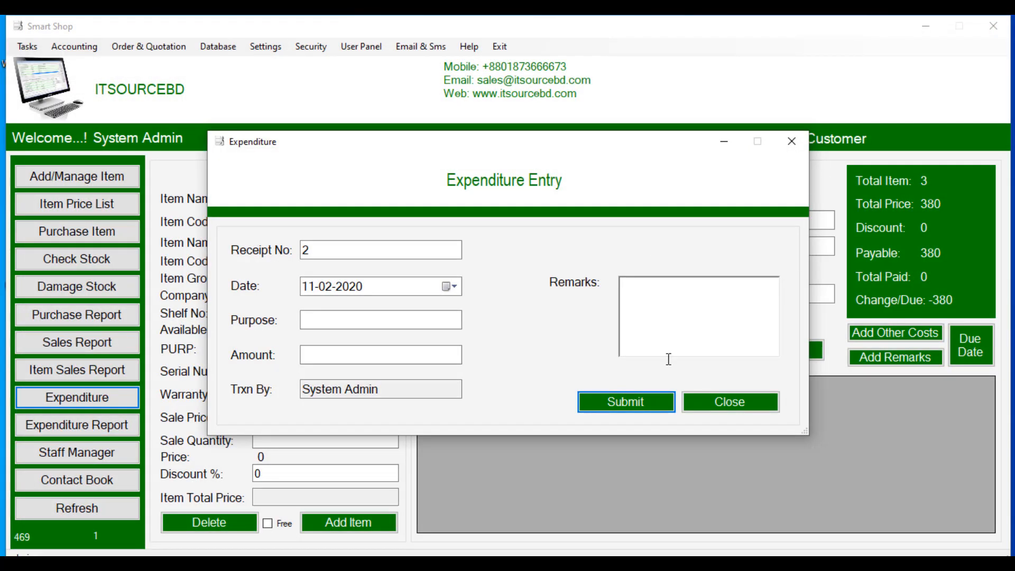
Step: Save a Utility expenditure of 500 as receipt 2, close Receipt_No_2.pdf, then close the Expenditure form
click(385, 322)
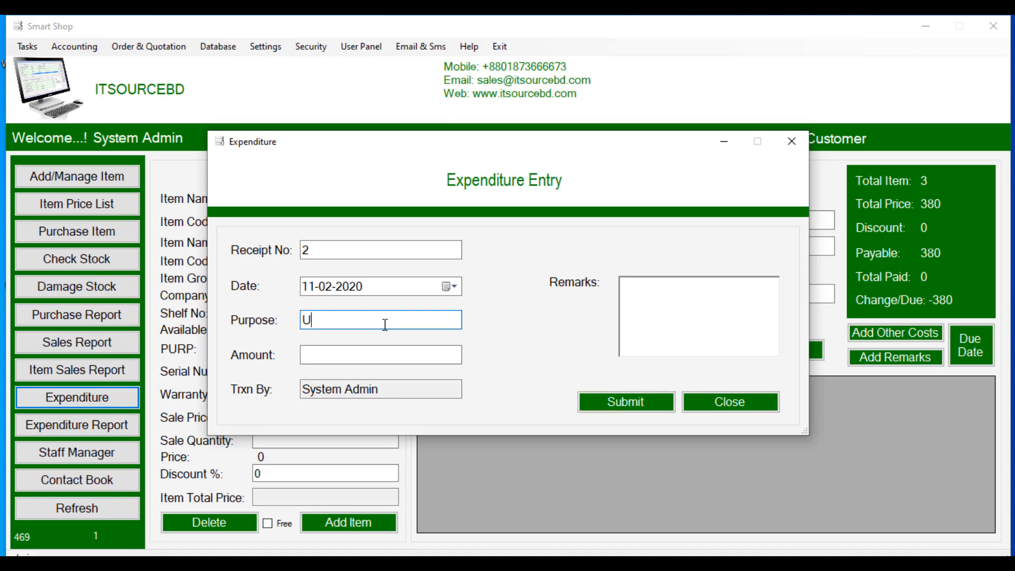
click(381, 355)
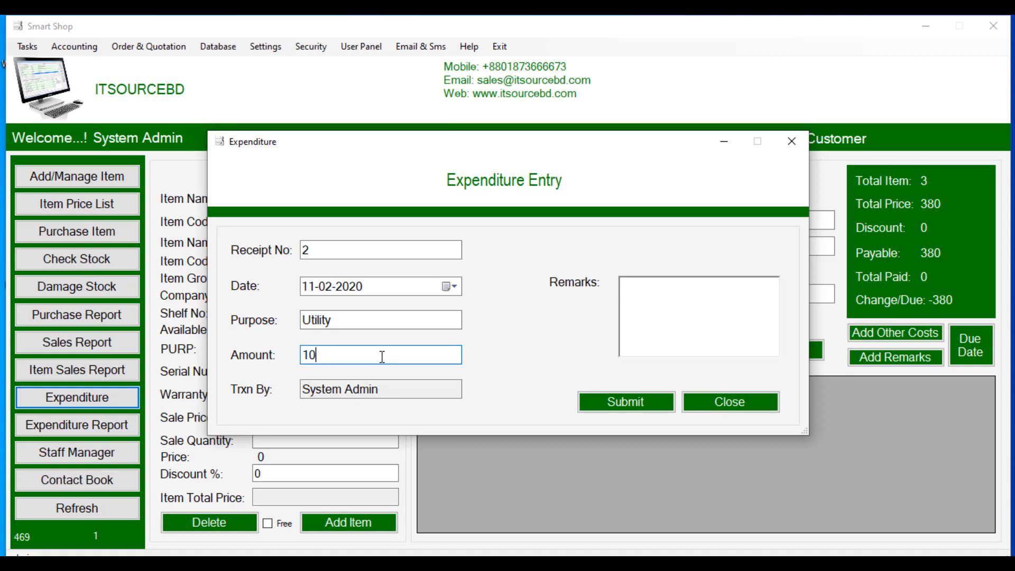
text(500)
click(592, 403)
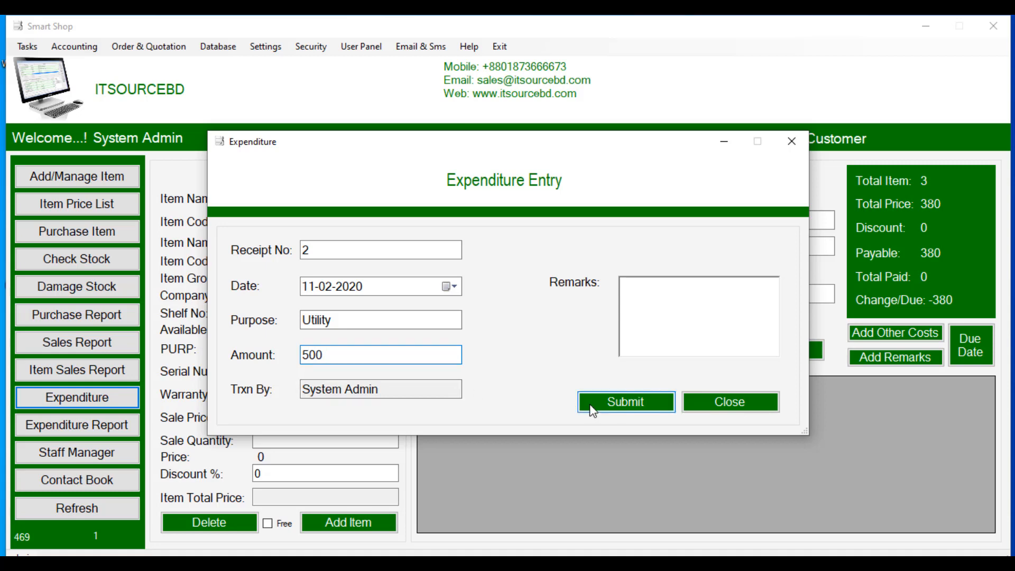
click(616, 343)
click(626, 343)
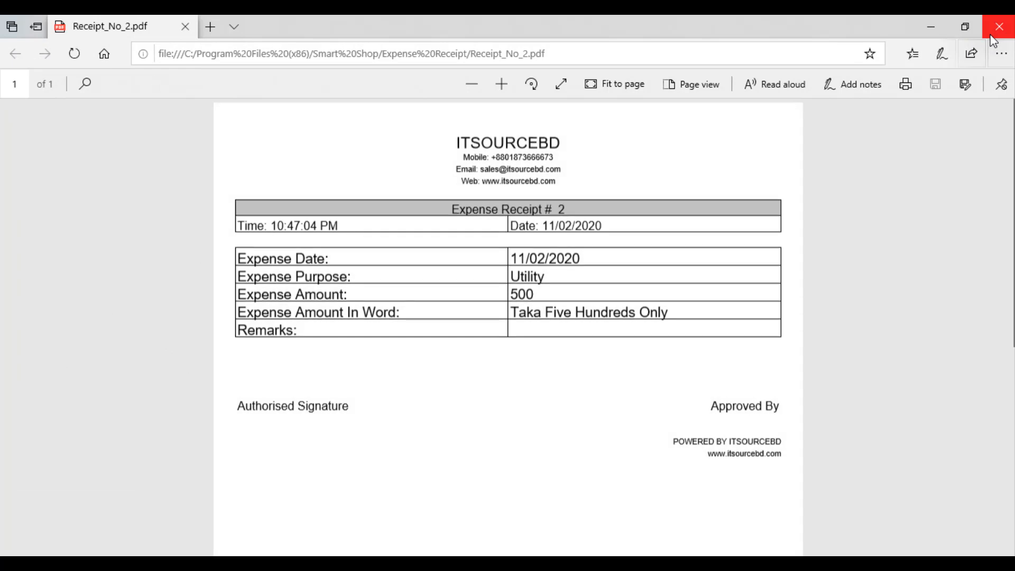
click(996, 26)
click(750, 405)
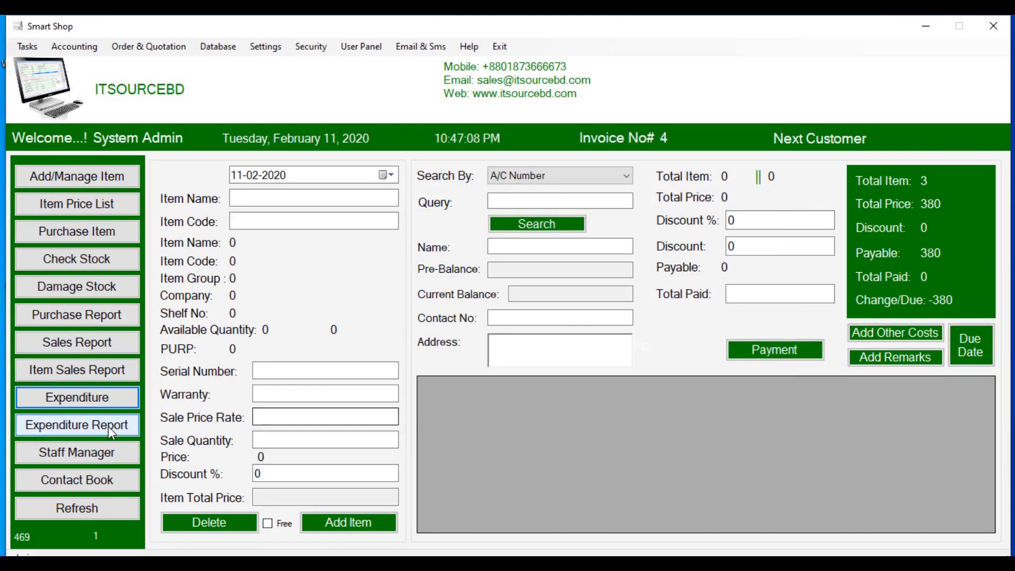
Step: List 11-02-2020 expenses by date range (Shop Rent 2000, Utility 500, total 2500) and reprint the Utility receipt
click(63, 428)
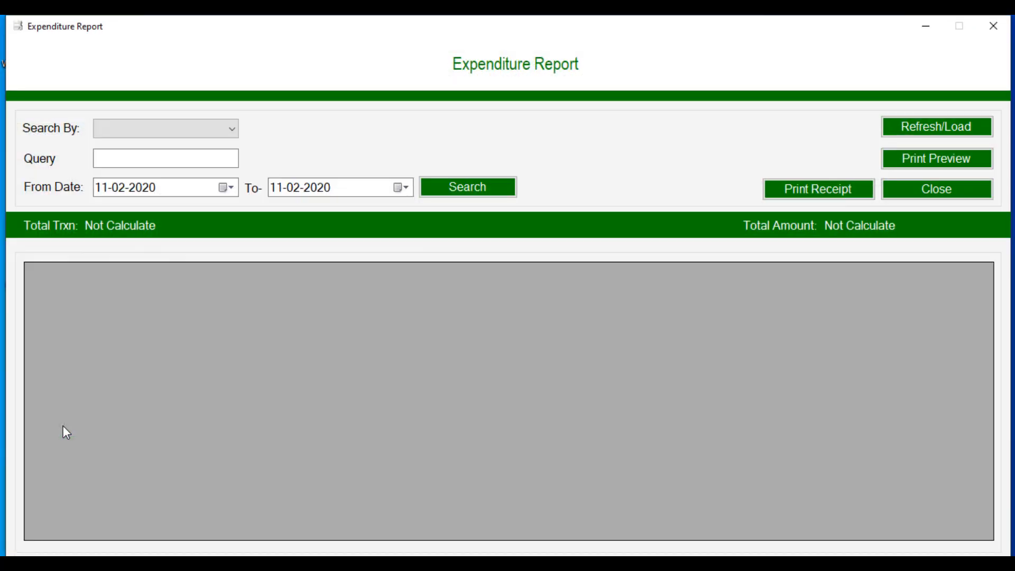
click(204, 131)
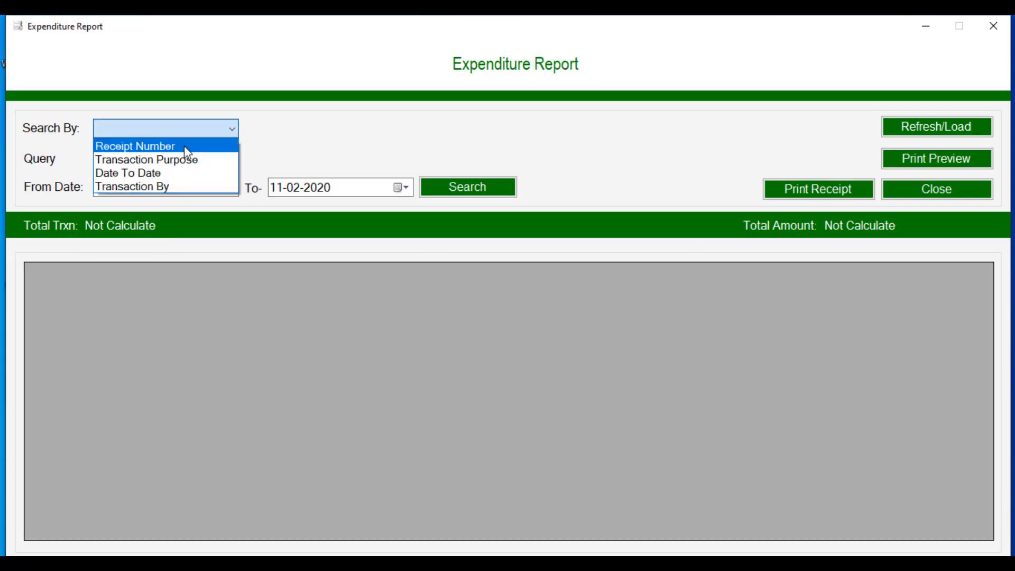
click(183, 173)
click(441, 190)
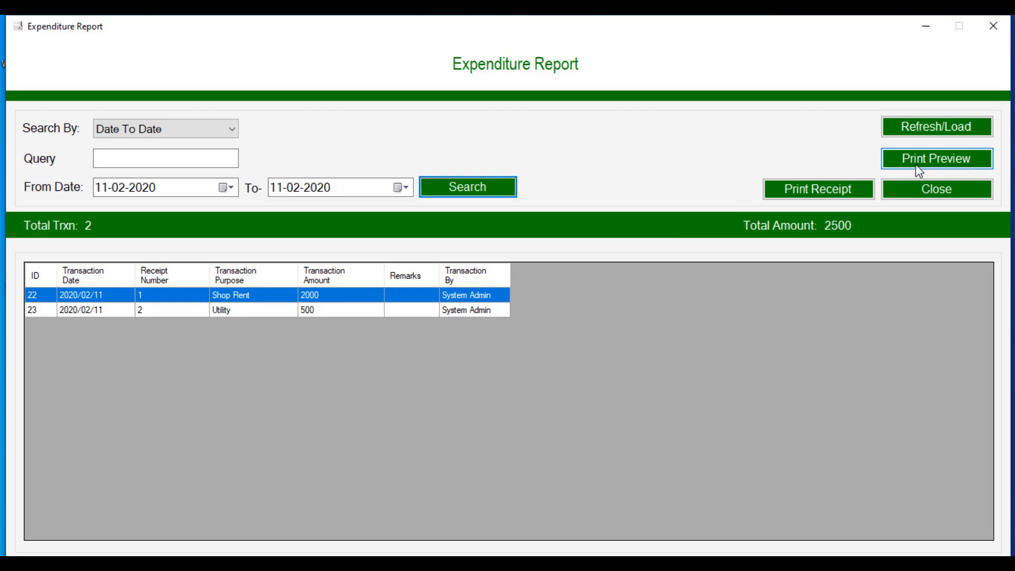
click(304, 312)
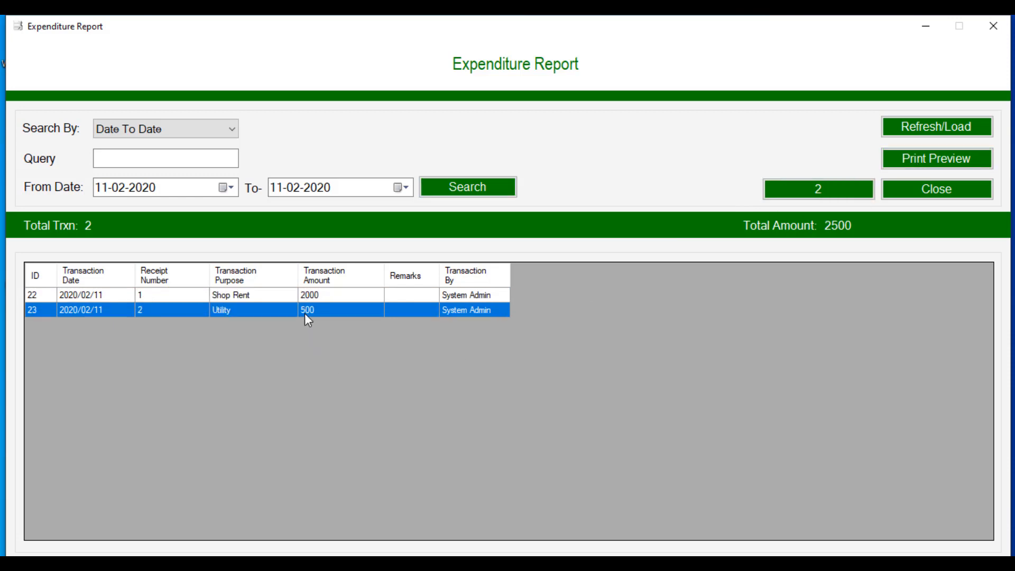
click(831, 189)
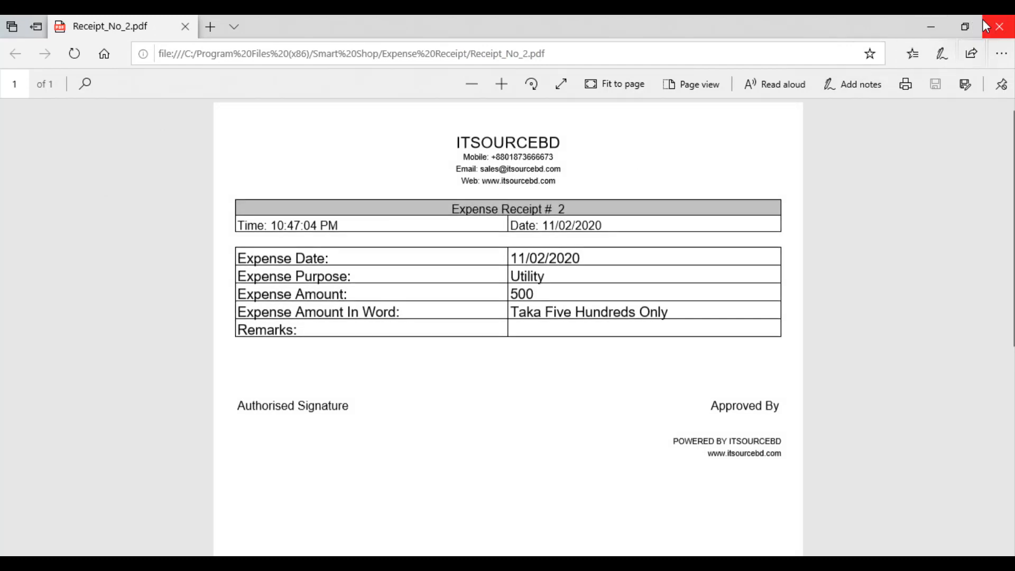
Step: Close the reprinted Receipt_No_2.pdf in Edge and the Expenditure Report
click(998, 26)
click(917, 200)
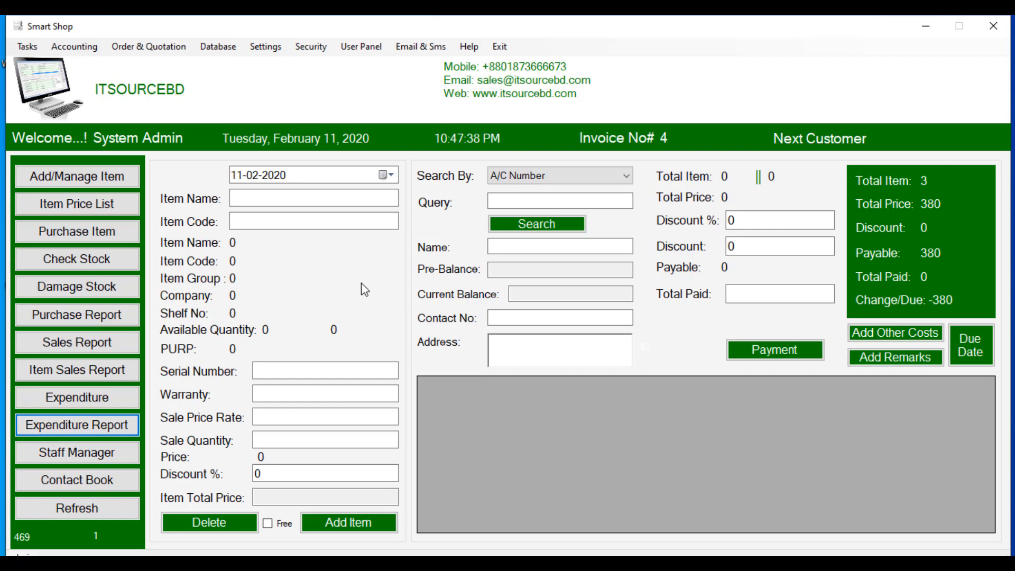
Step: Start a Sales-type price quotation and look up the customer with A/C Number 3
click(145, 53)
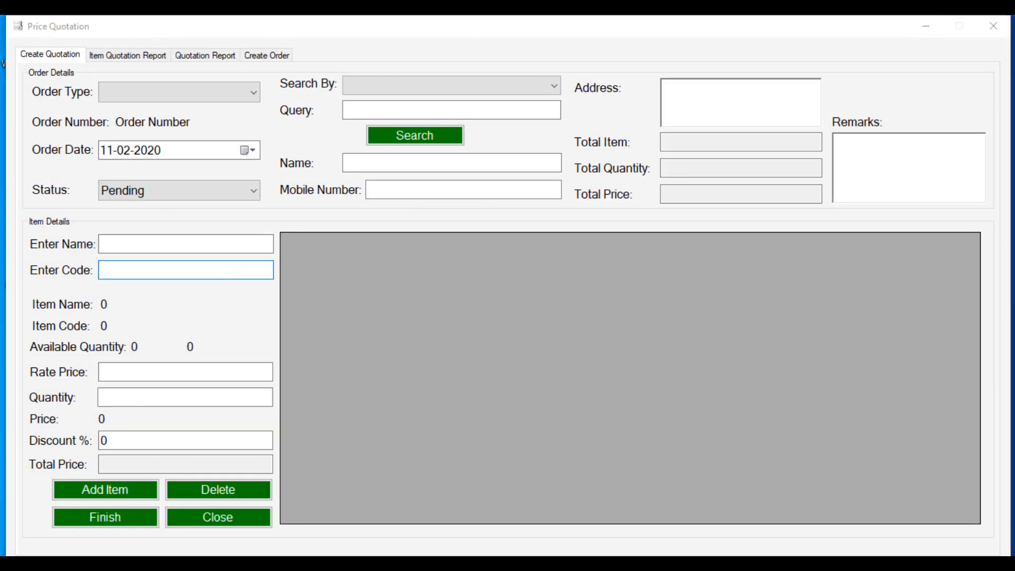
click(942, 511)
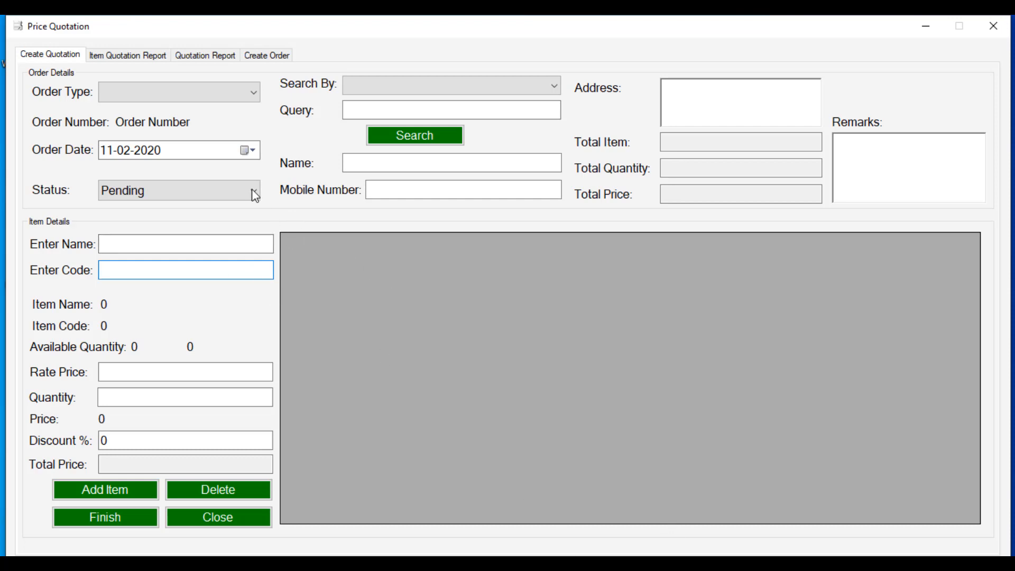
click(245, 96)
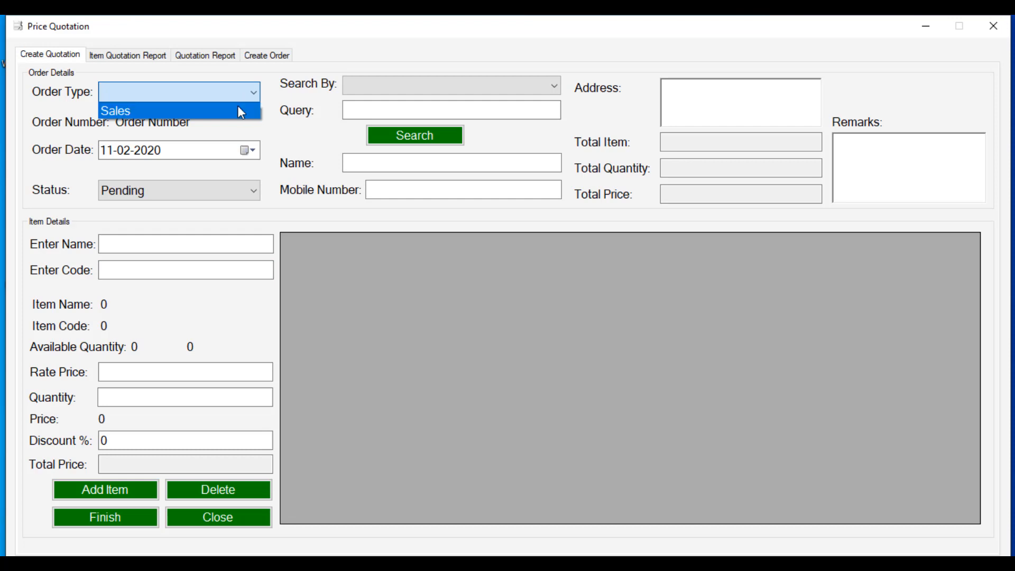
click(237, 107)
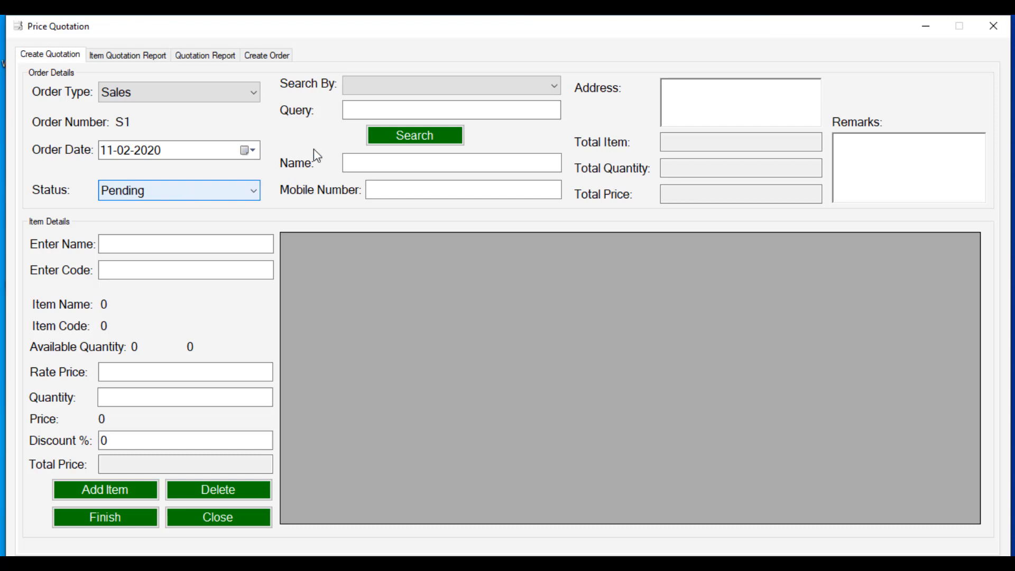
click(422, 88)
click(424, 115)
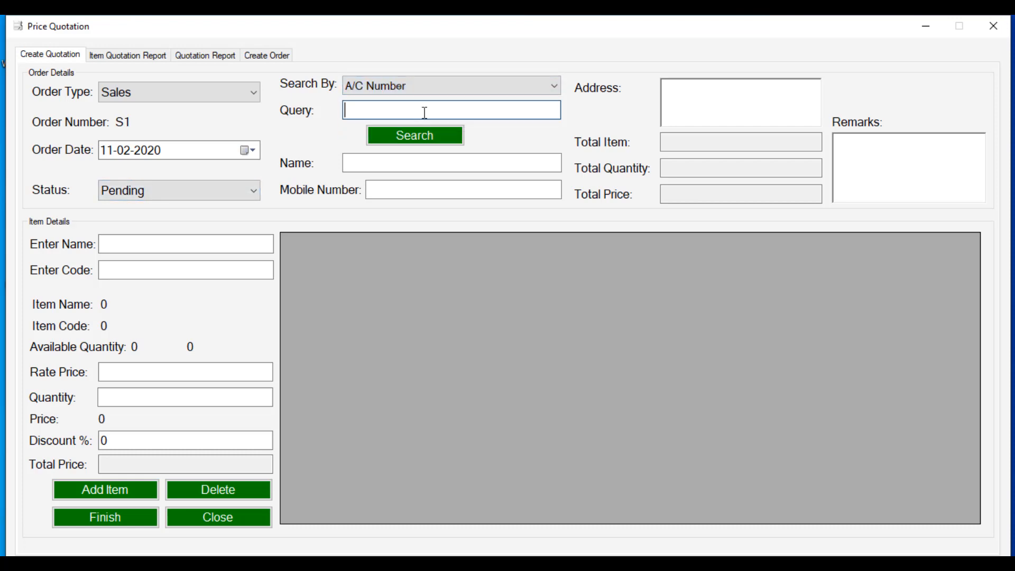
text(3)
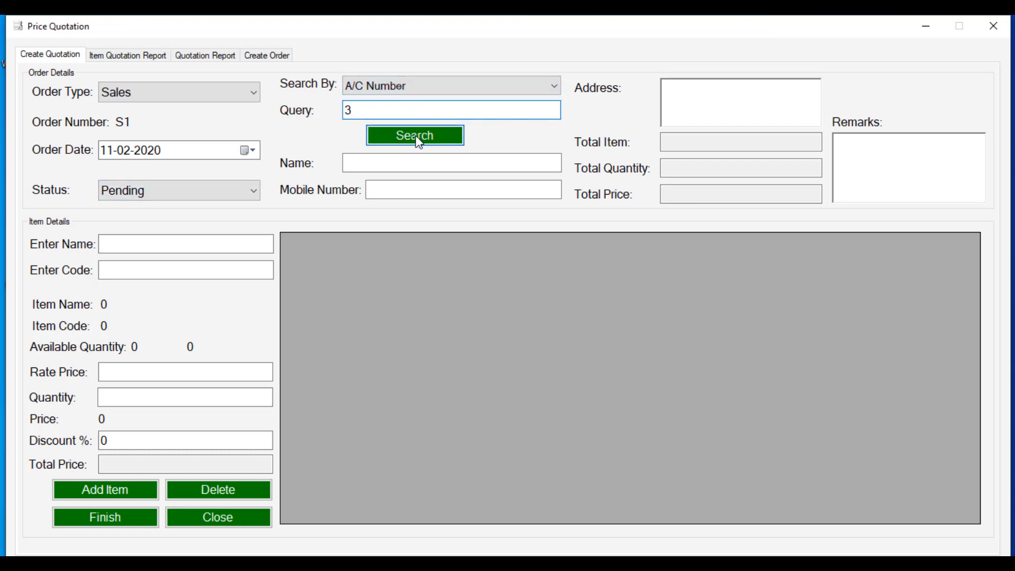
click(415, 135)
Step: Add item code 1, Samsung Galaxy J7, to the quotation with quantity 1
click(170, 270)
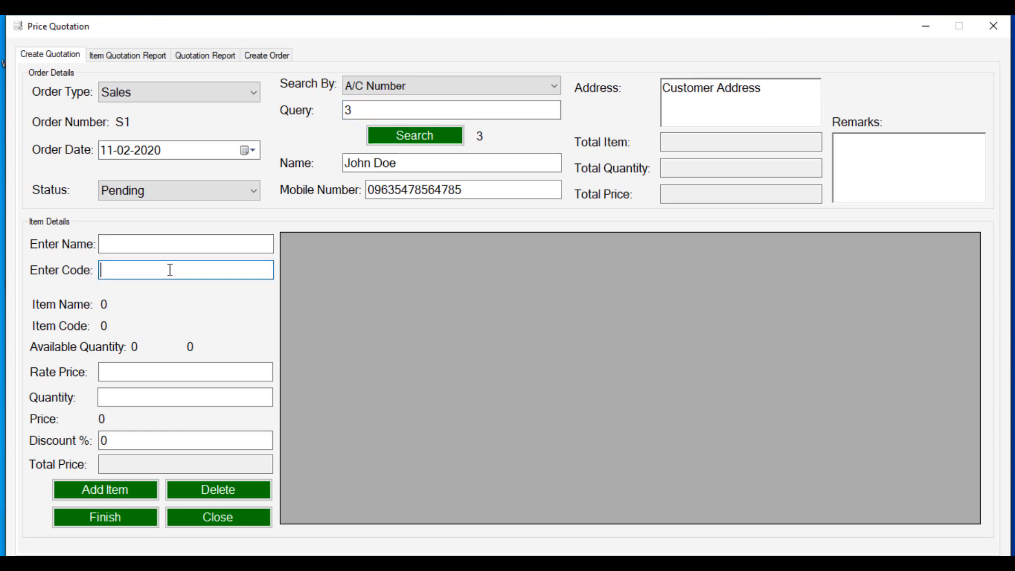
text(1)
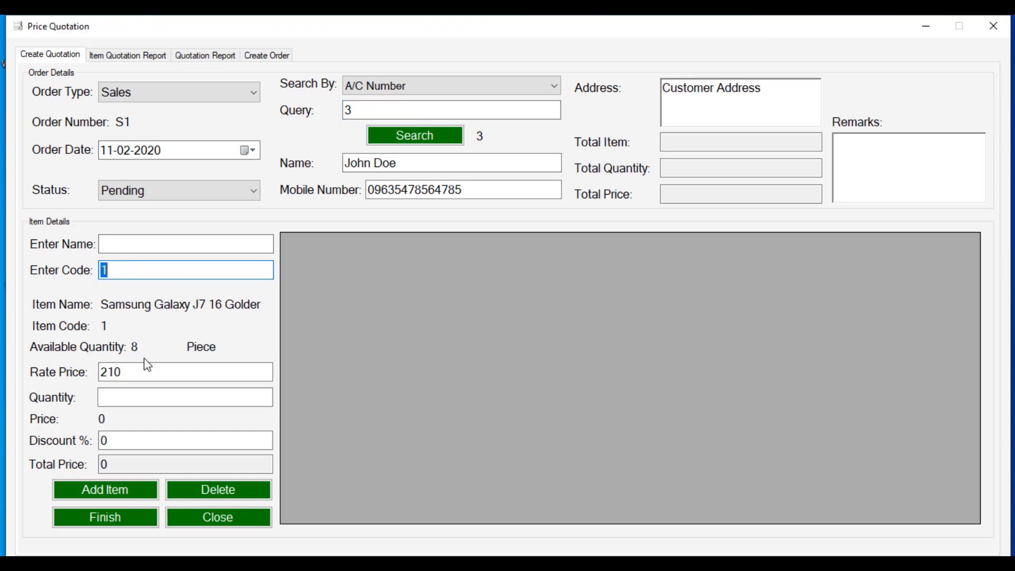
click(136, 397)
text(1)
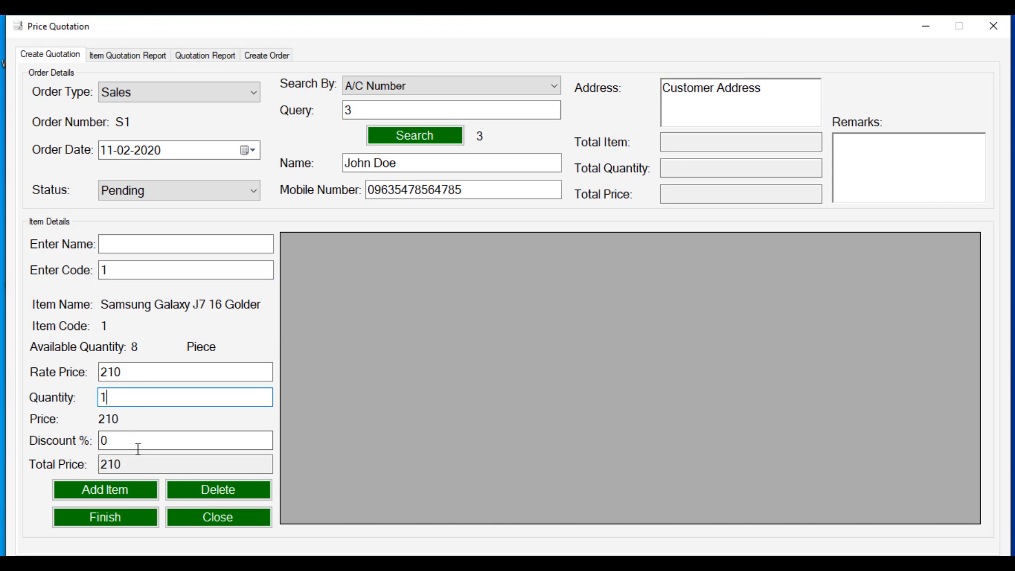
click(125, 488)
click(589, 342)
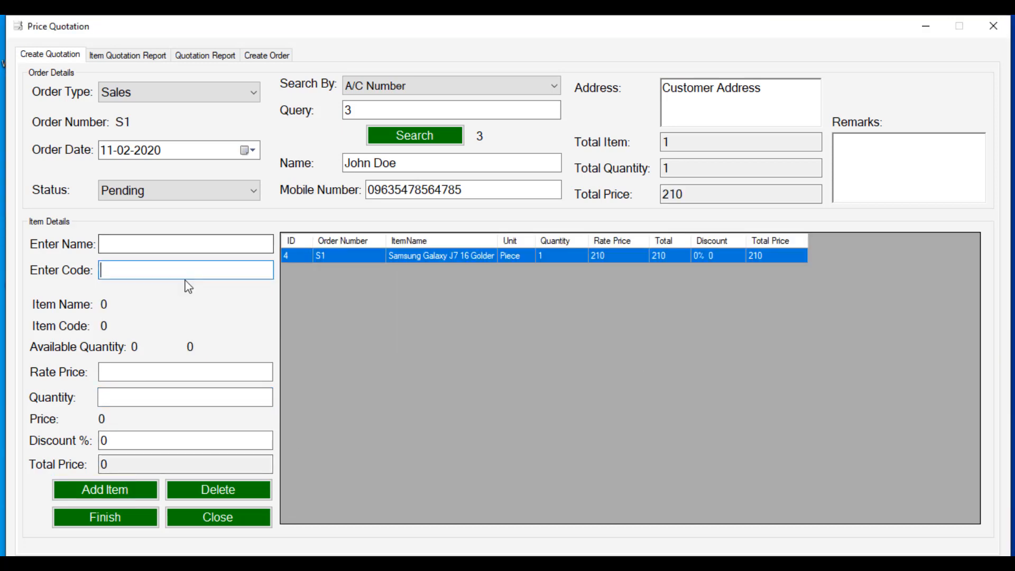
Step: Add item code 2, Nokia 6.1, with quantity 1 and finish the quotation totalling 370
text(2)
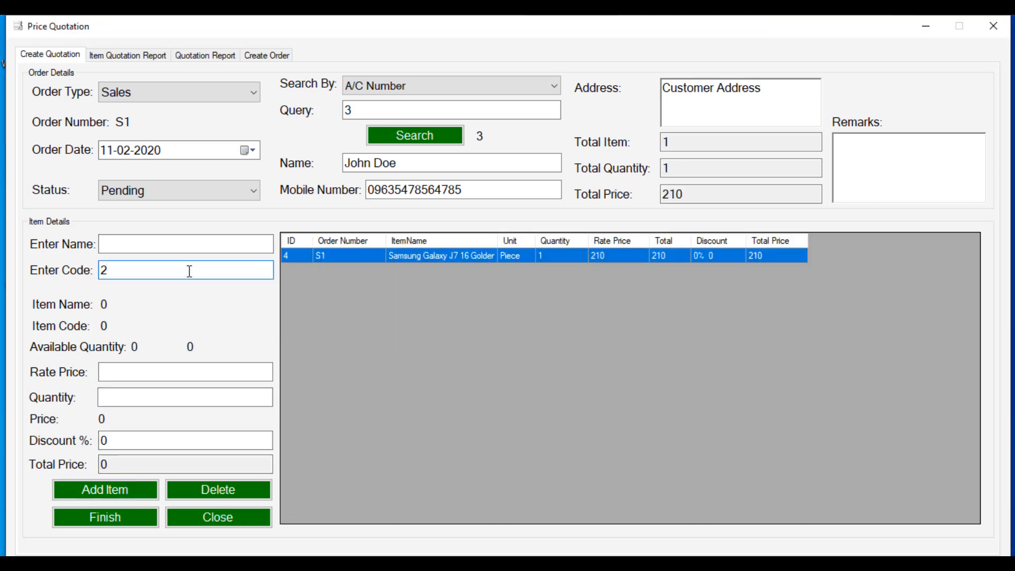
key(Return)
click(137, 398)
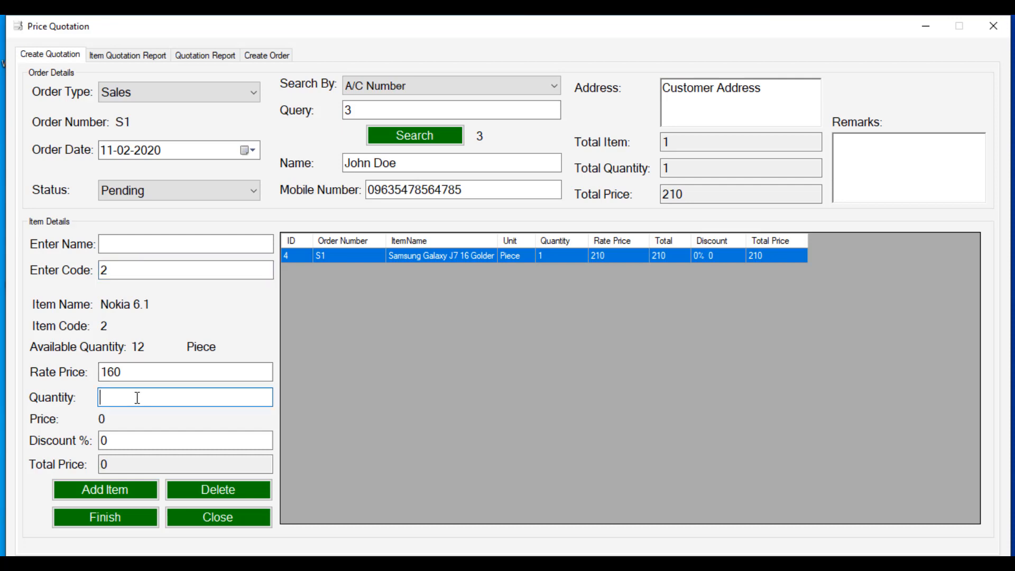
text(1)
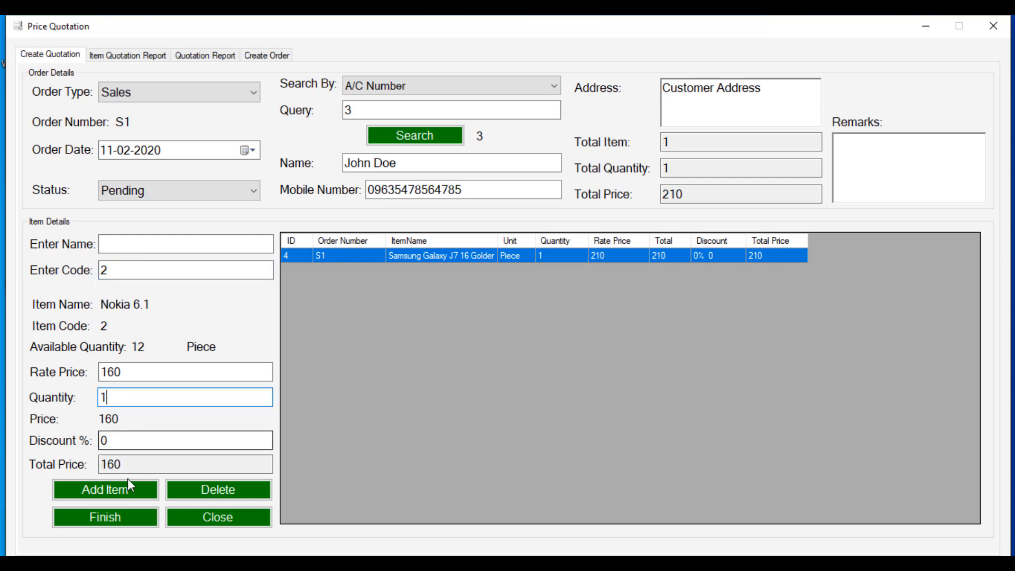
click(128, 488)
click(601, 344)
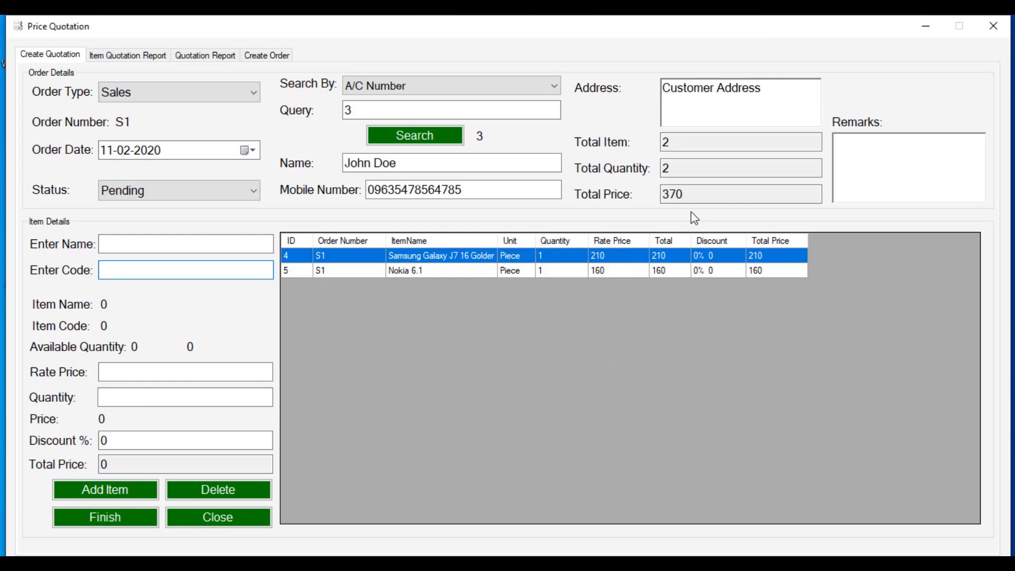
click(108, 517)
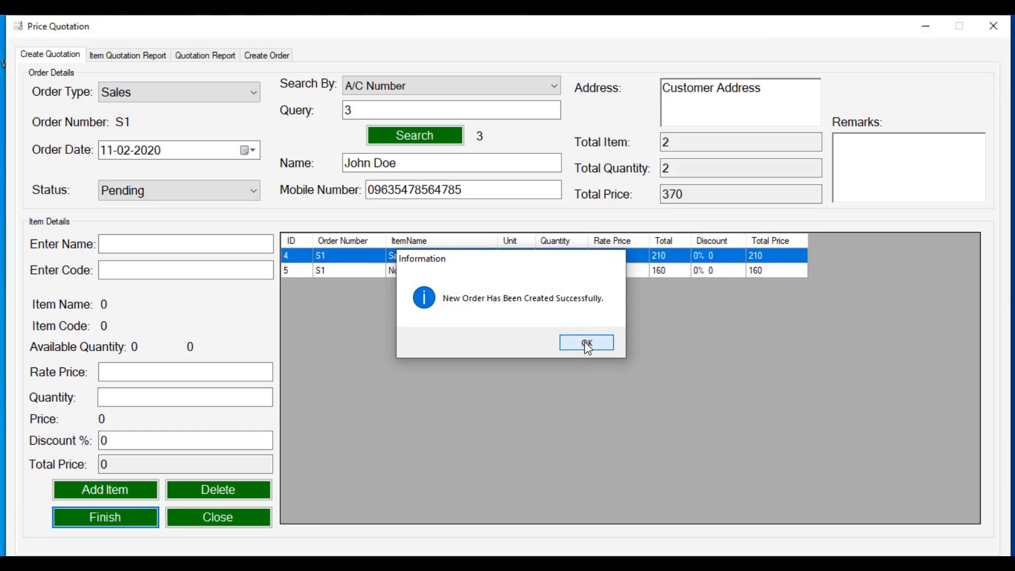
click(583, 344)
Step: Review Quotation_Number_S1.pdf with both phones and the 370 total, then close it
click(597, 344)
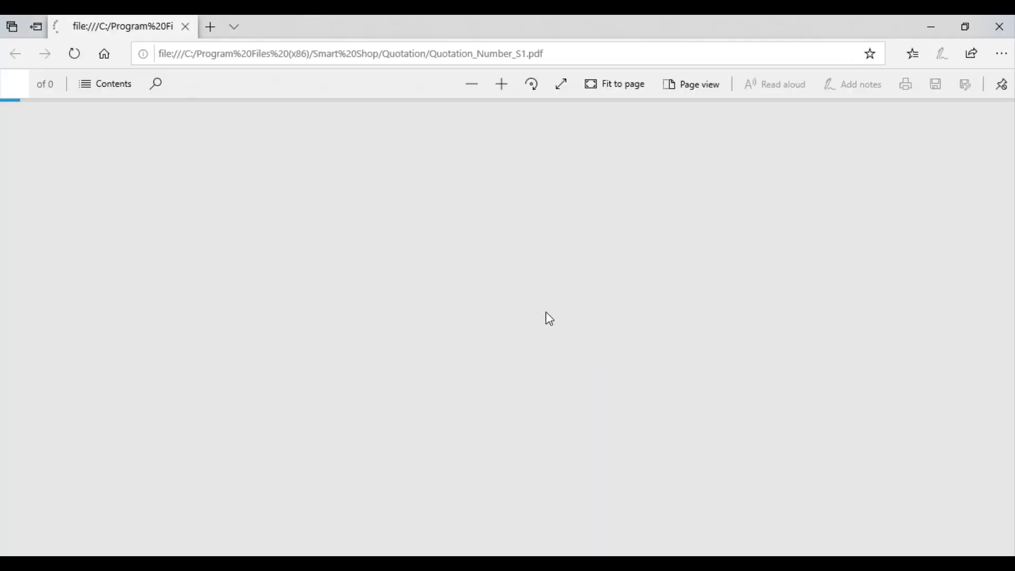
scroll(405, 259, down, 1)
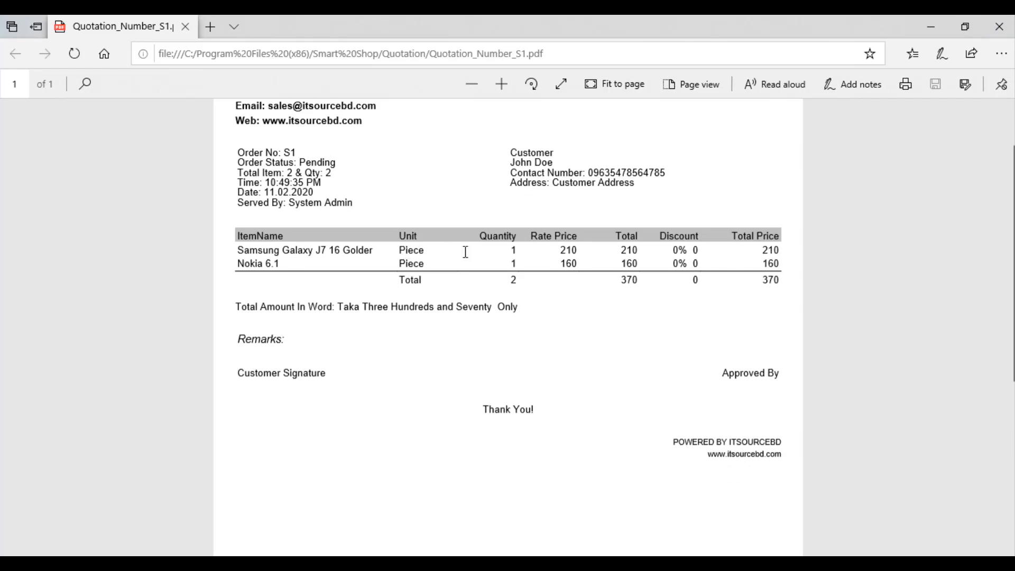
click(999, 27)
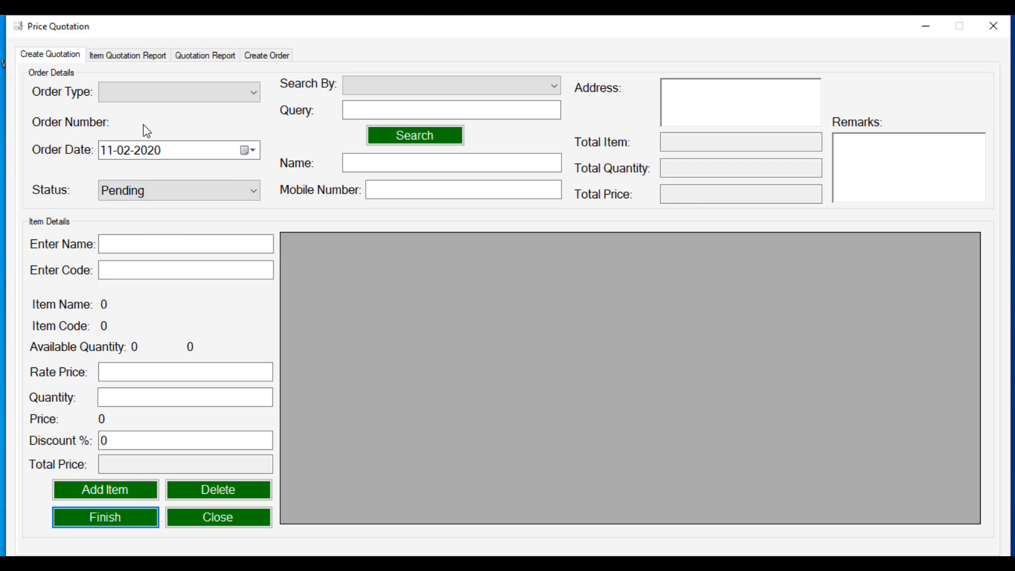
Step: List every quoted item in the Item Quotation Report using Show All
click(121, 59)
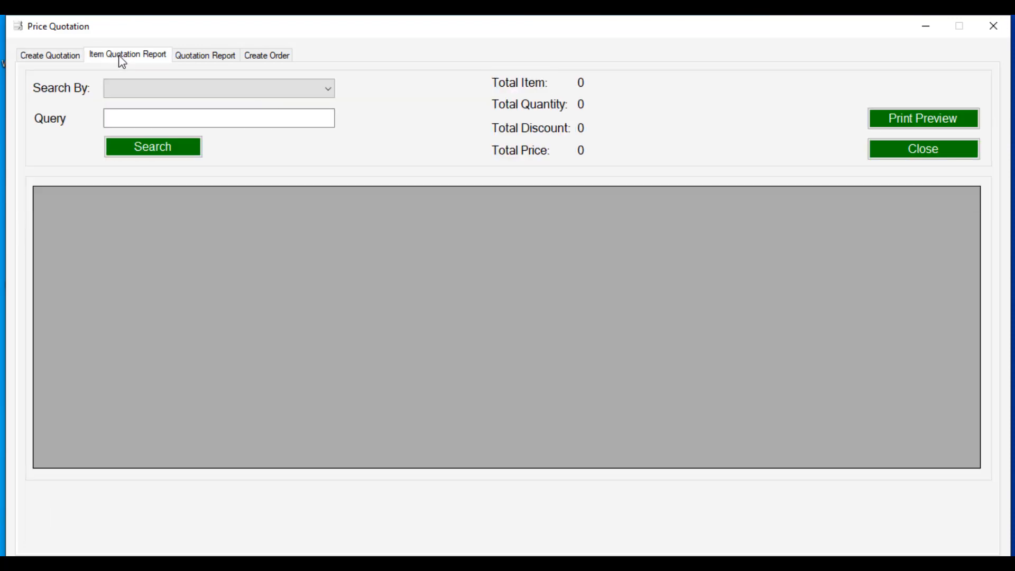
click(153, 89)
click(167, 133)
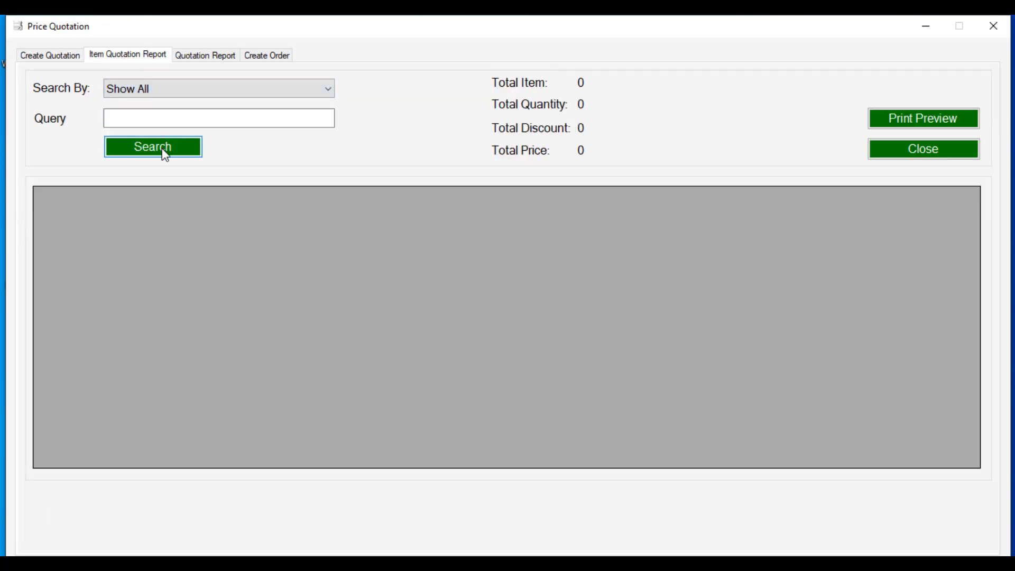
click(161, 149)
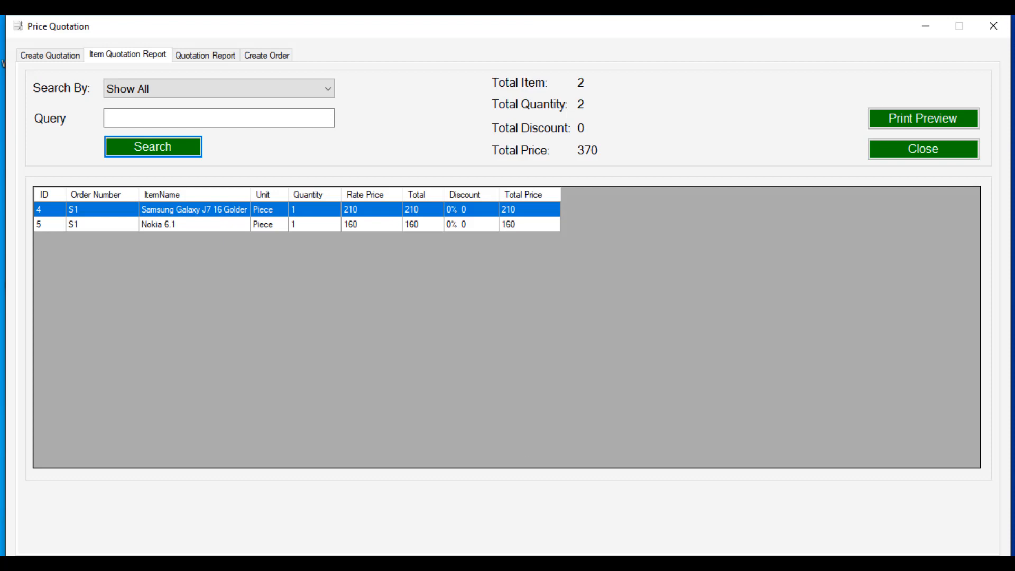
click(945, 499)
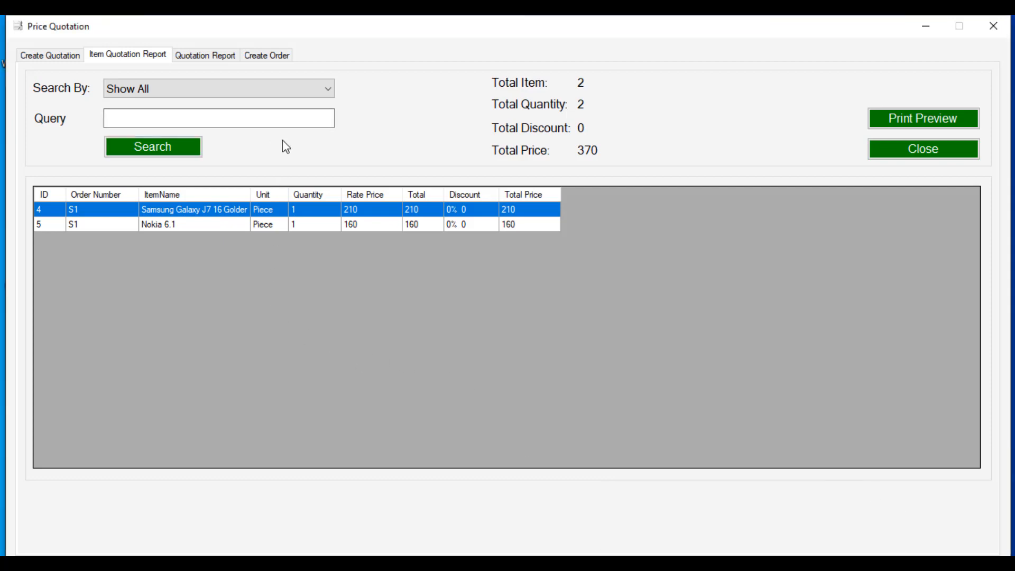
Step: Show all quotations dated 11-02-2020 in the Quotation Report and select quotation S1
click(323, 91)
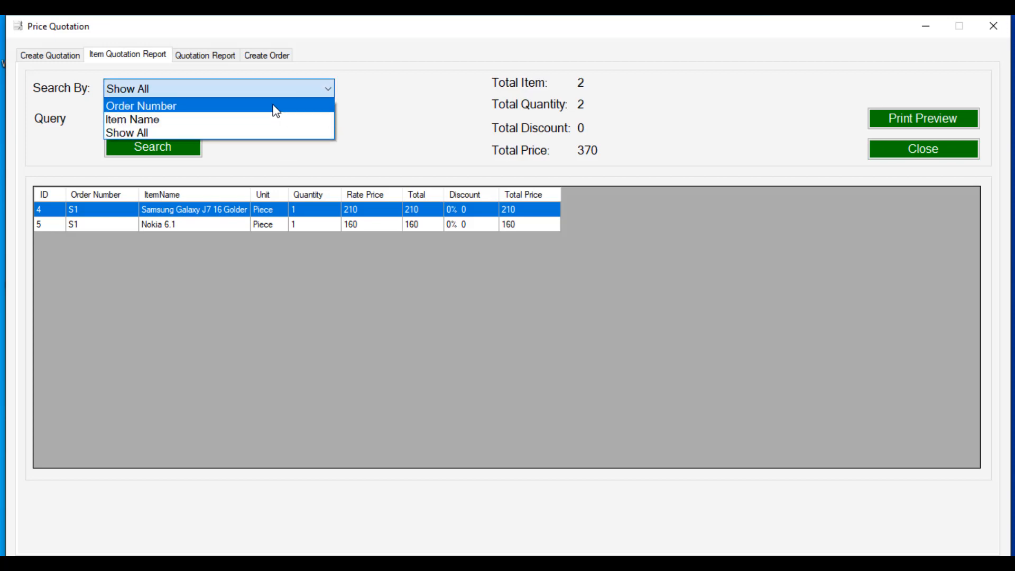
click(368, 114)
click(216, 56)
click(202, 92)
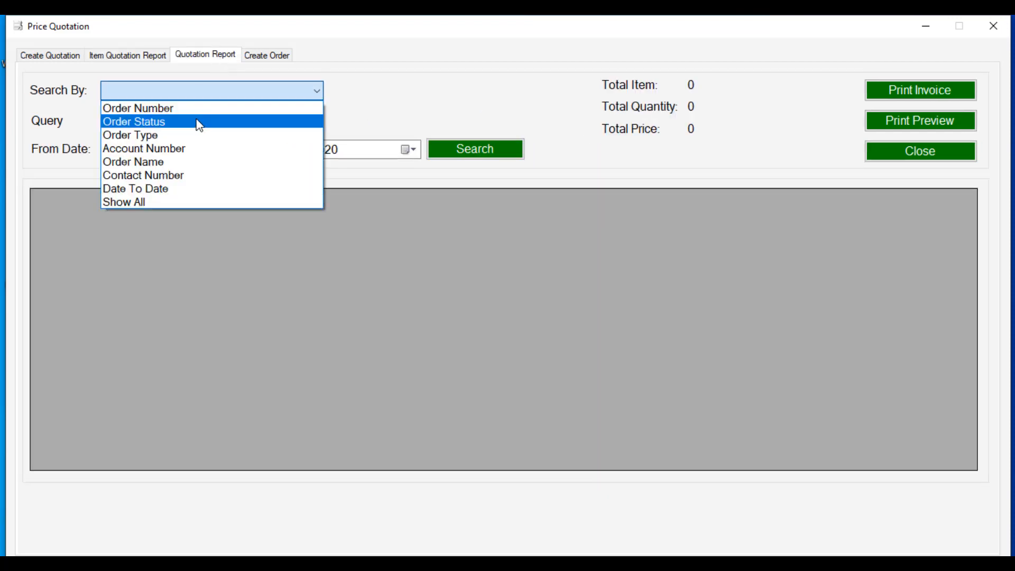
click(172, 202)
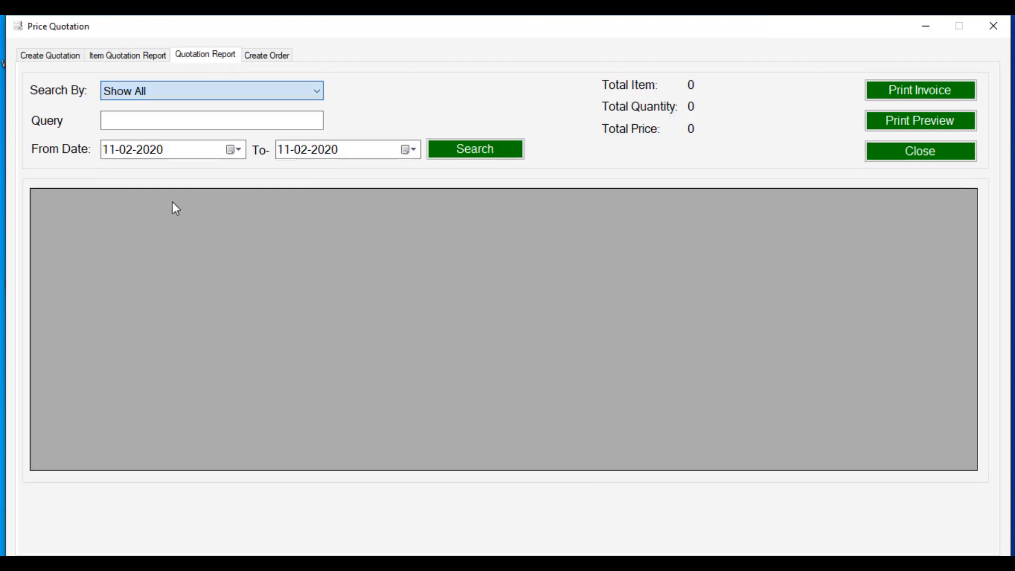
click(465, 156)
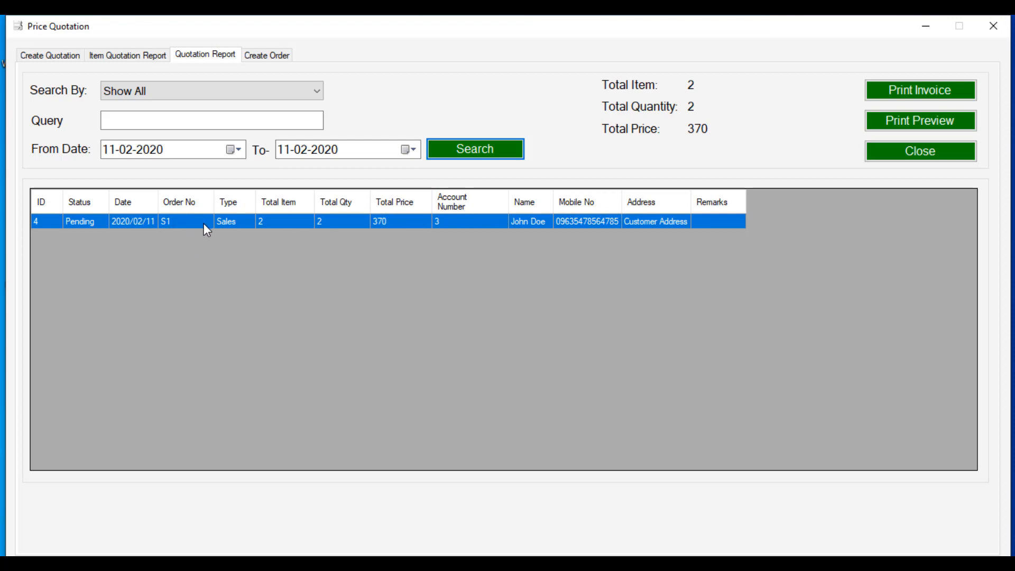
click(138, 220)
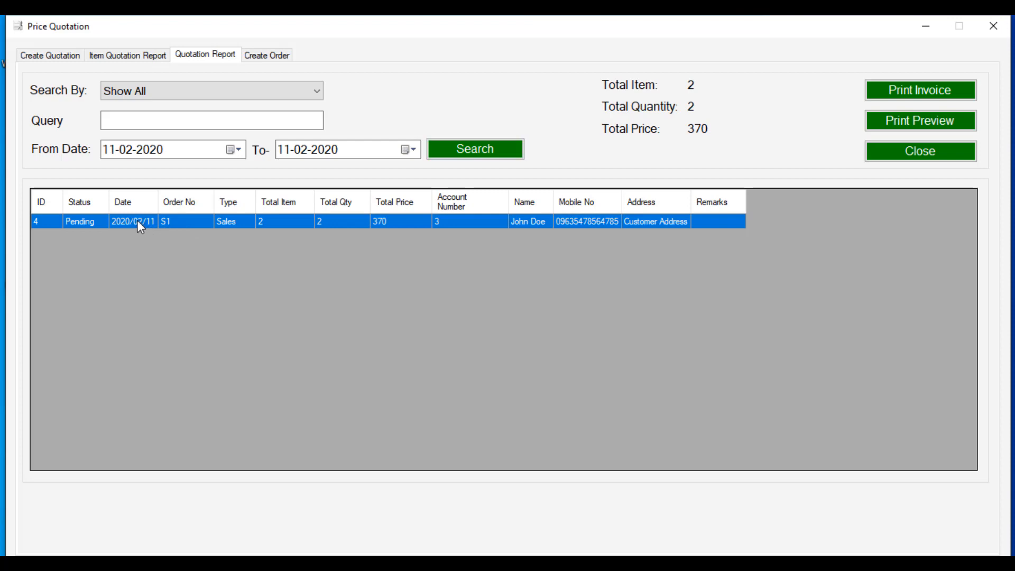
Step: Change quotation S1 to Completed, save it, and close its regenerated PDF
double_click(137, 219)
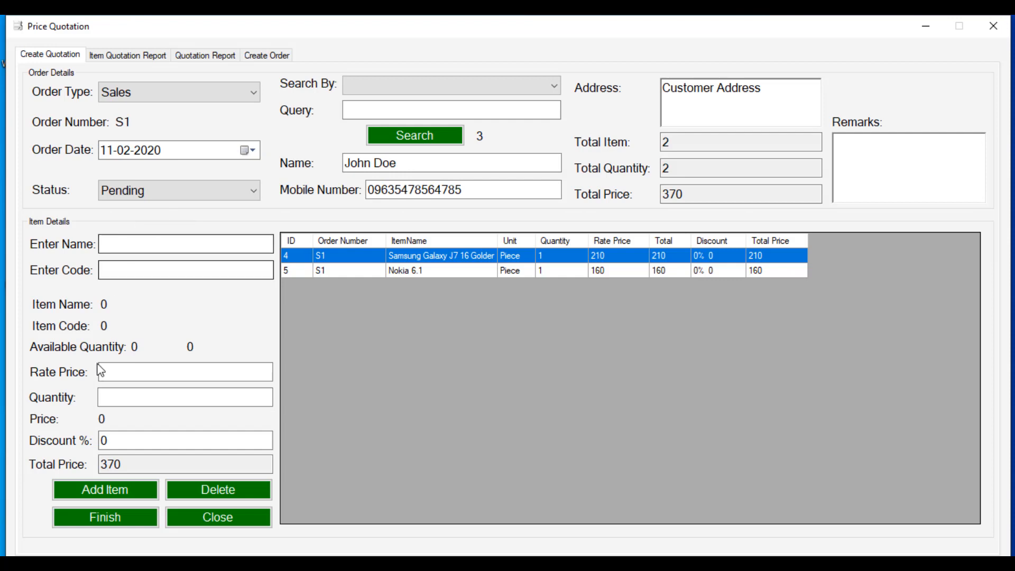
click(159, 196)
click(163, 226)
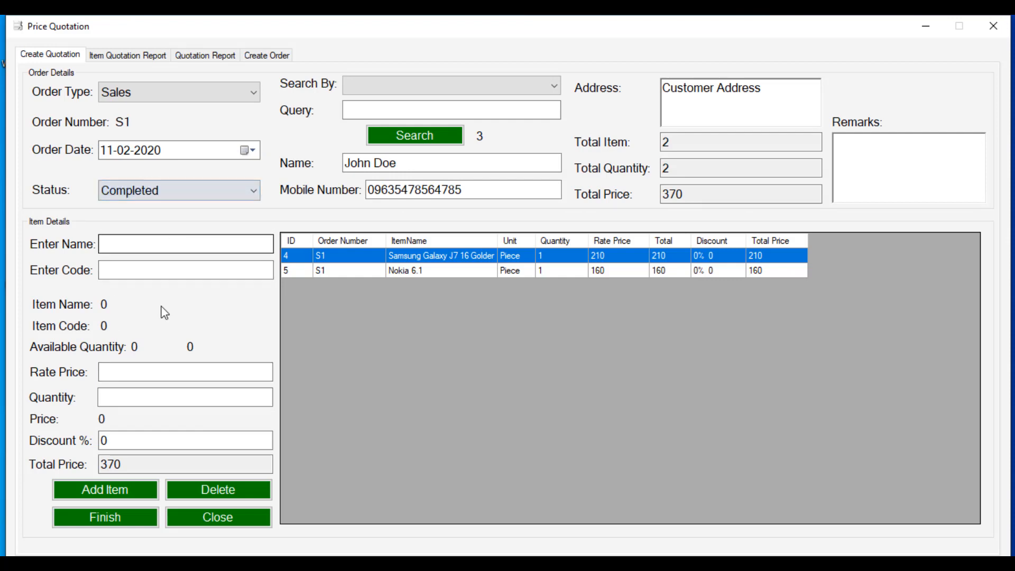
click(175, 193)
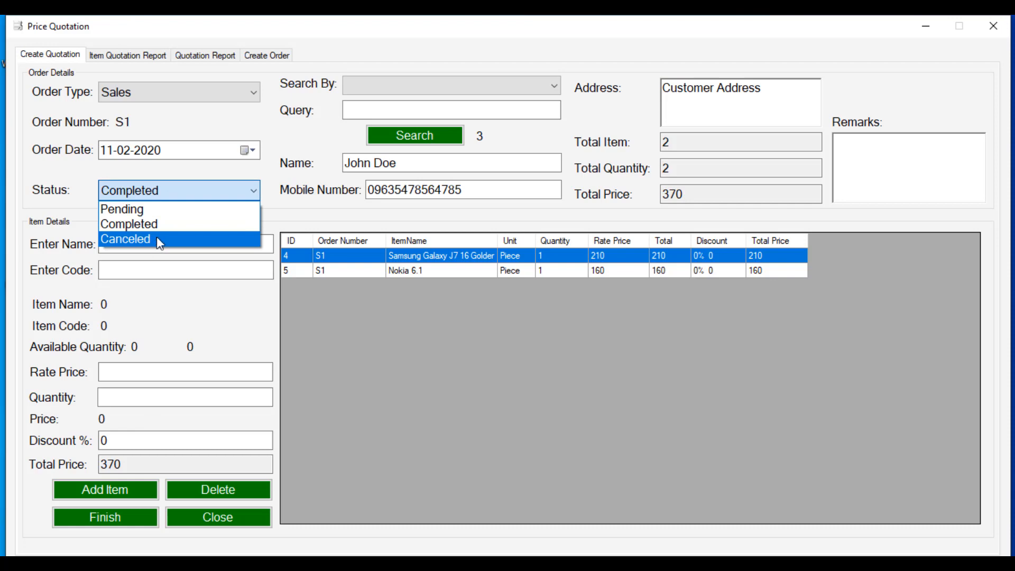
click(161, 230)
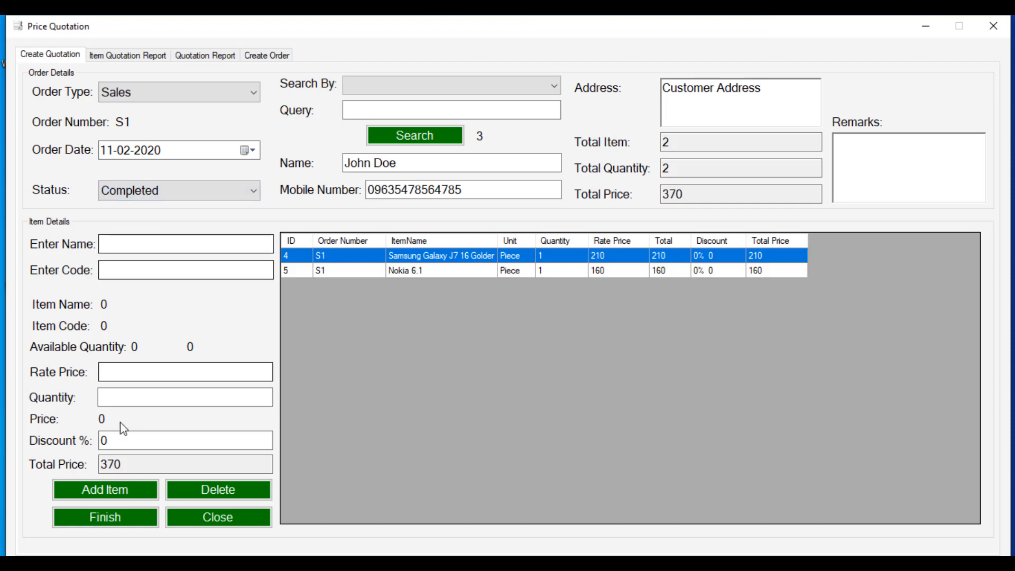
click(98, 515)
click(580, 341)
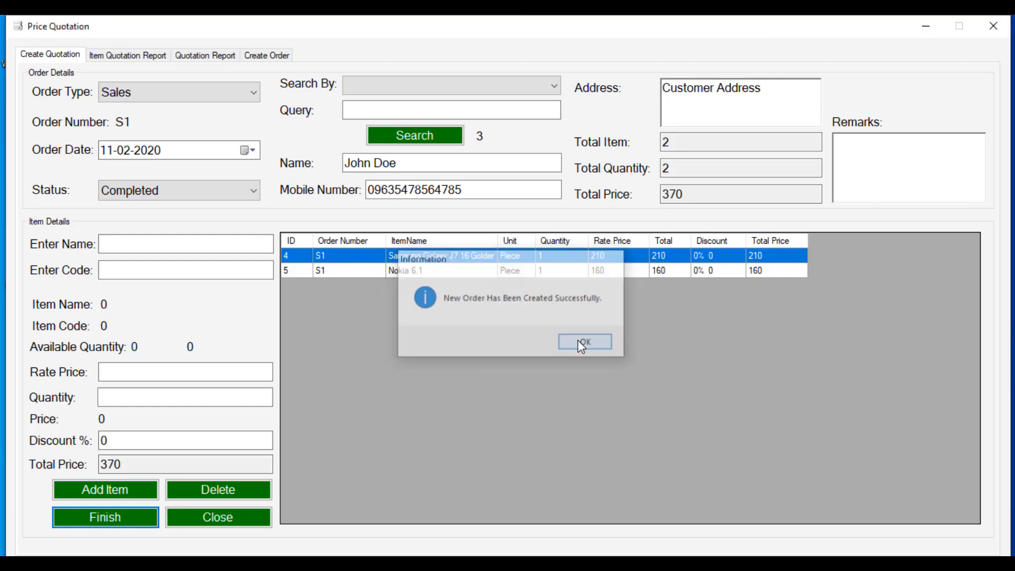
click(600, 345)
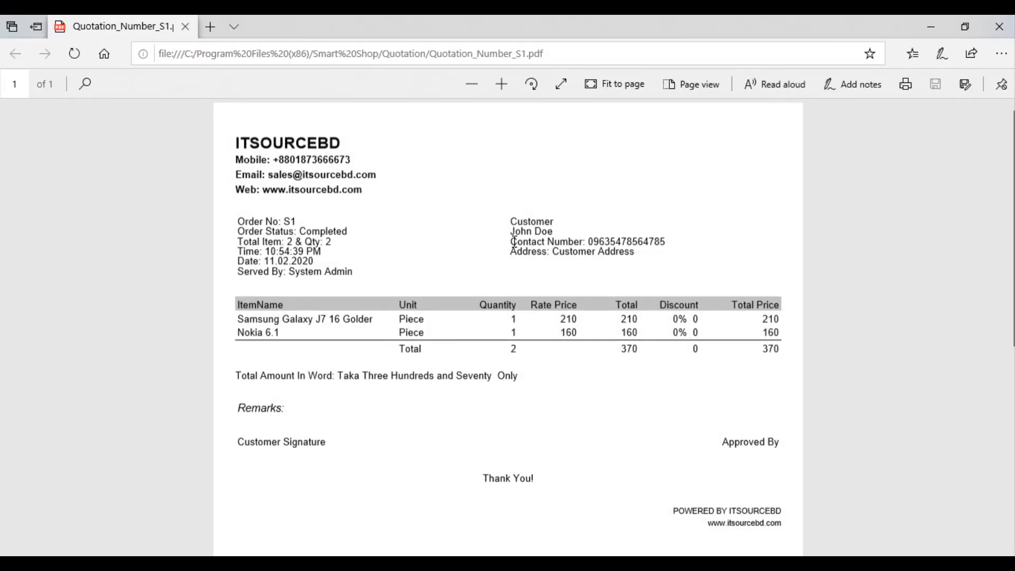
click(998, 26)
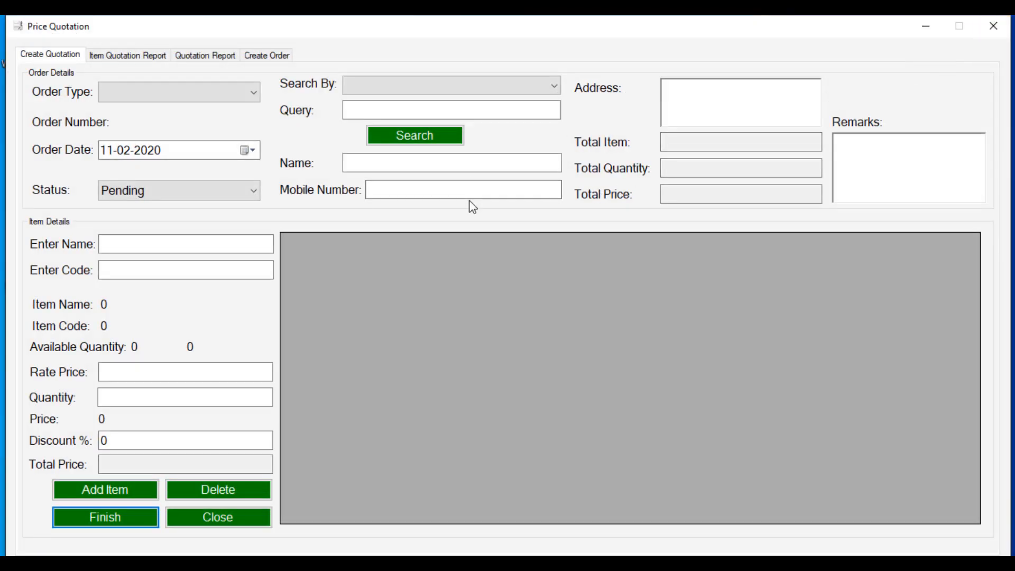
Step: Start a new order and load all stock items into the order grid
click(263, 59)
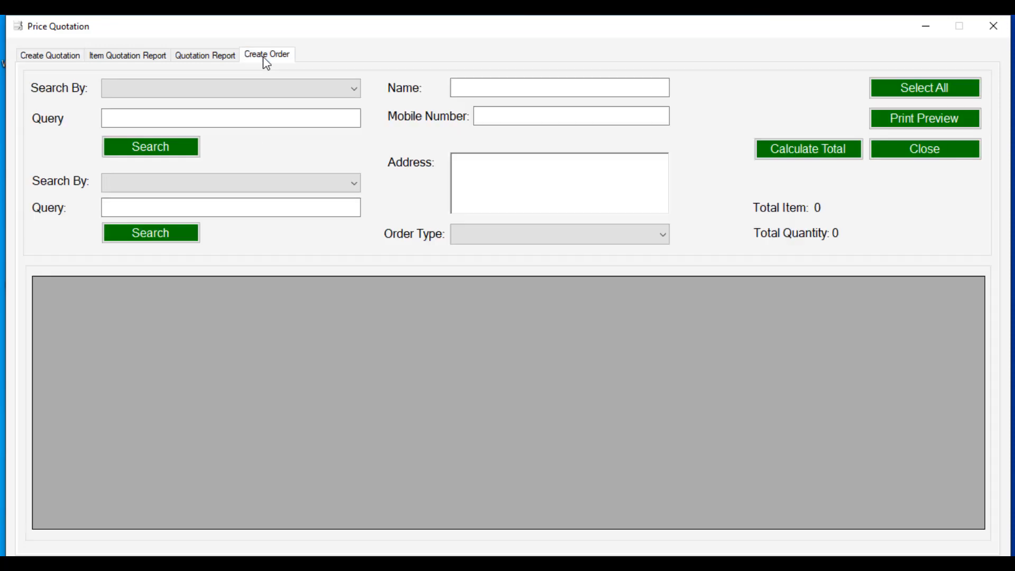
click(264, 88)
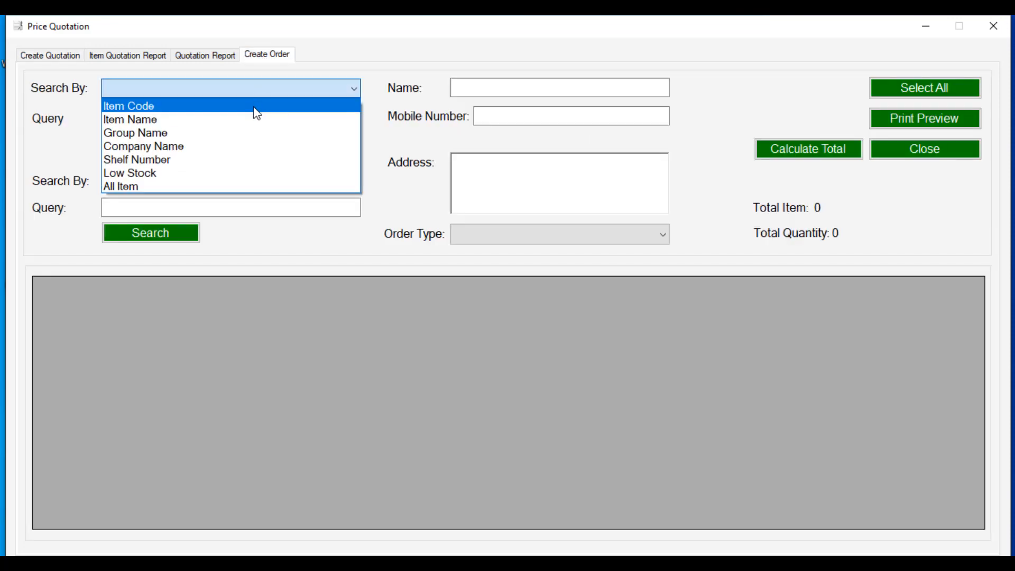
click(225, 187)
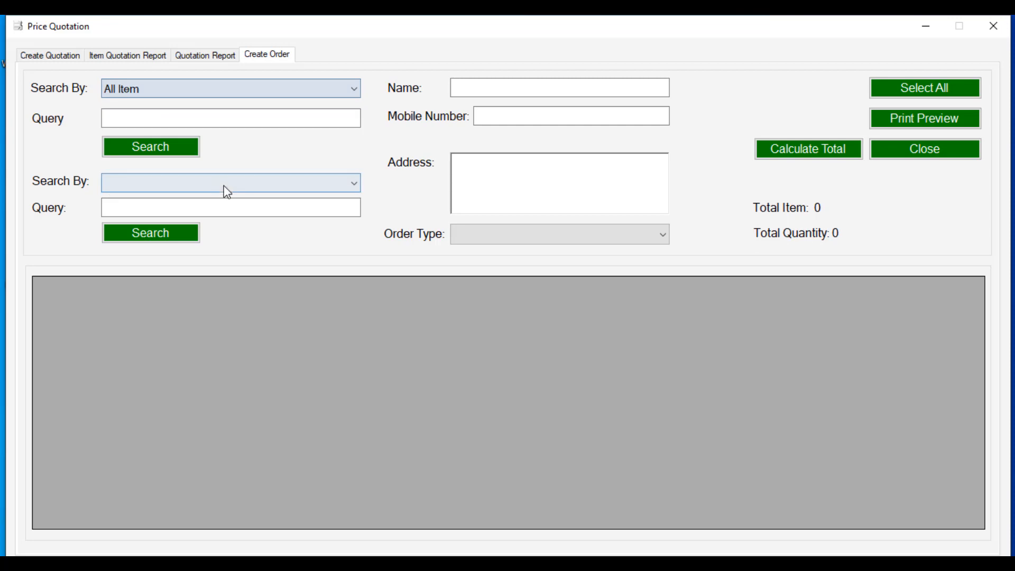
click(171, 143)
Step: Look up vendor Start Electronics by A/C Number 2 and set the order type to Purchase
click(151, 183)
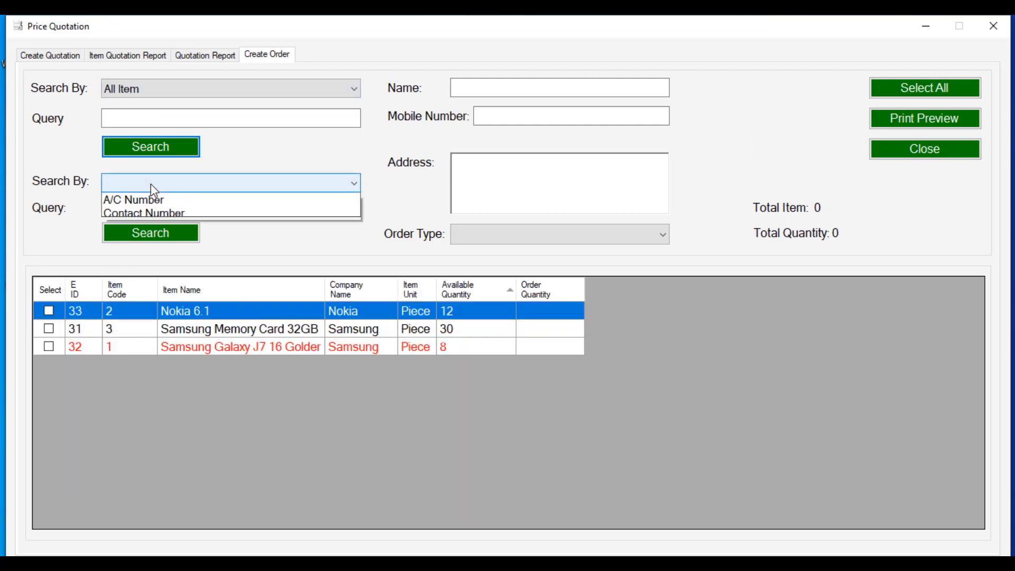
click(158, 215)
click(161, 209)
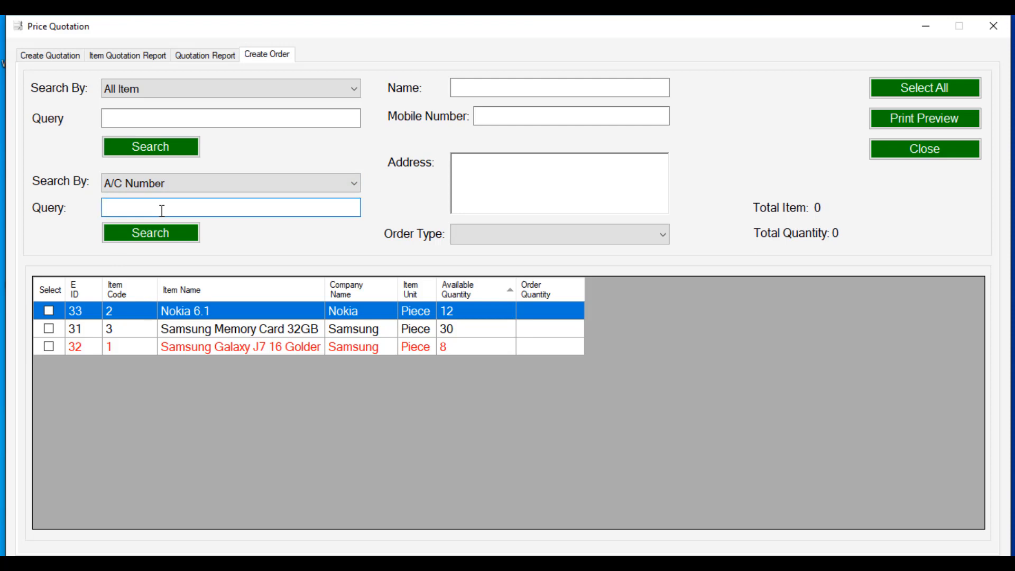
text(2)
click(161, 231)
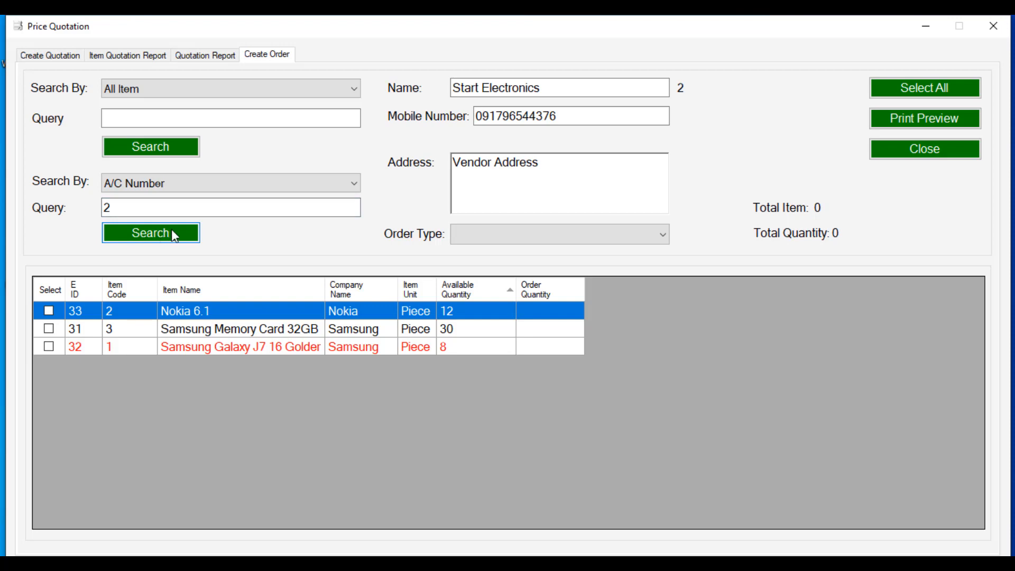
click(487, 239)
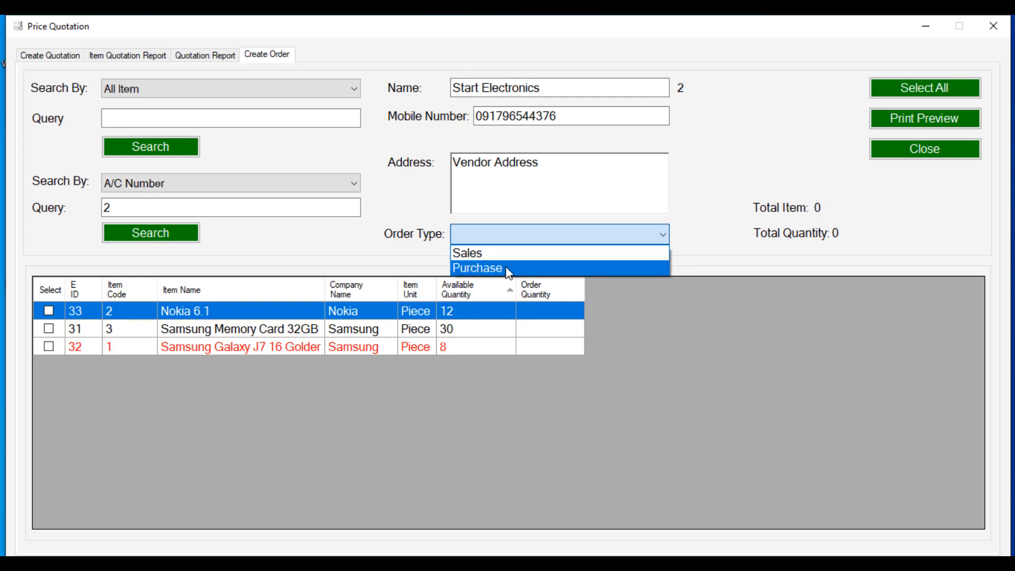
click(506, 267)
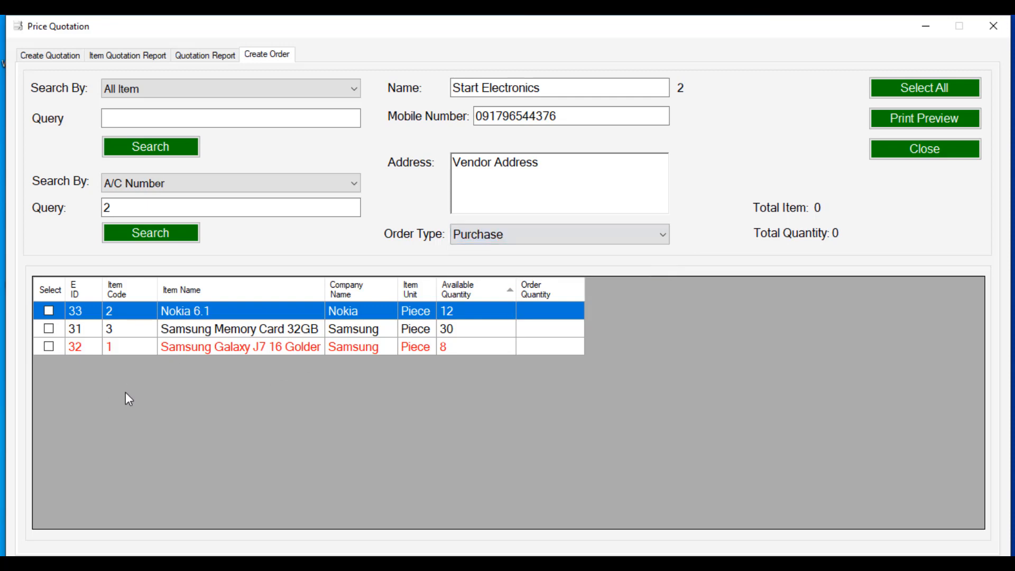
Step: Order 10 Samsung Memory Card 32GB and 20 Galaxy J7, calculate the total, and print-preview
click(48, 346)
click(49, 328)
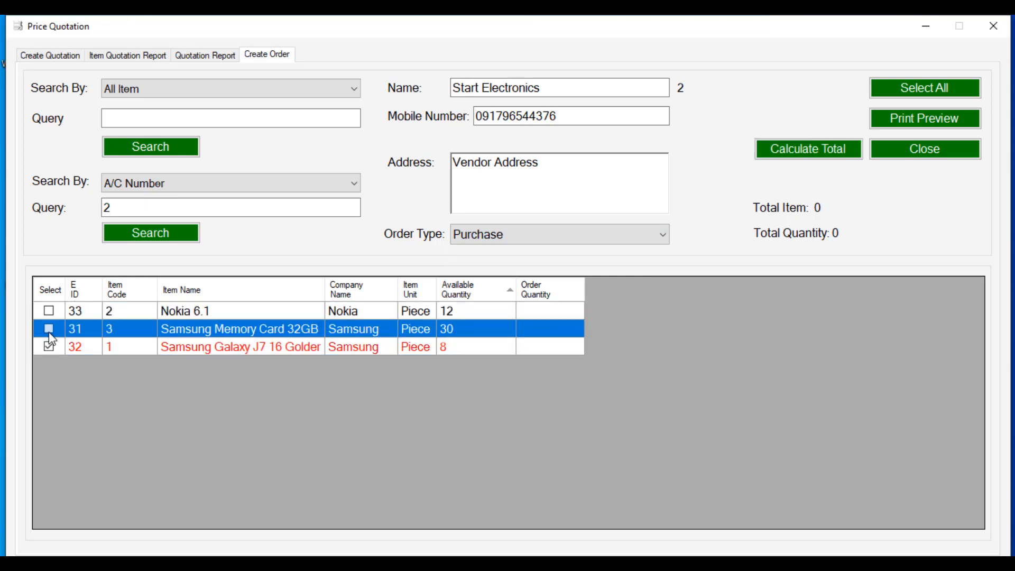
click(538, 328)
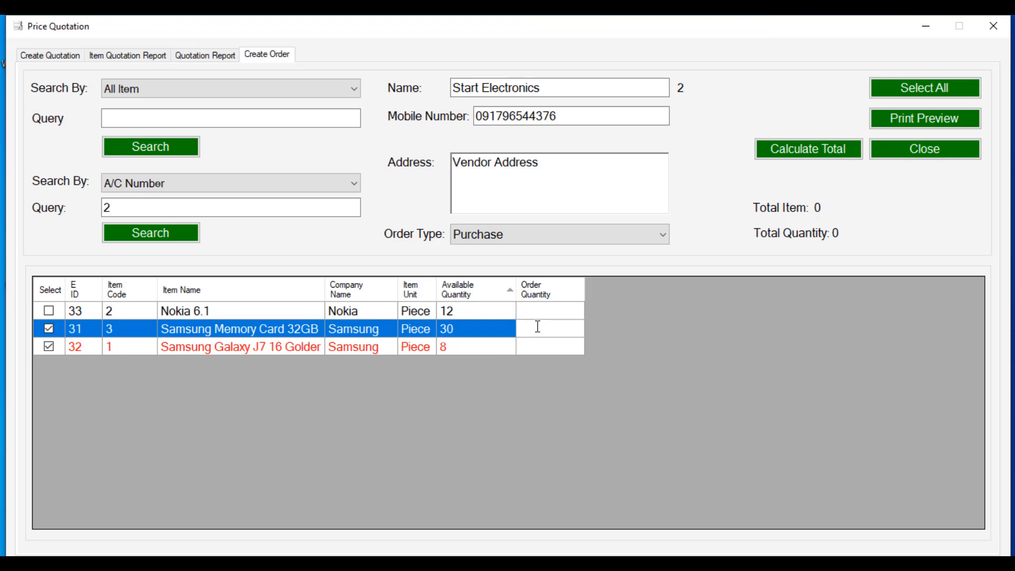
text(10)
click(540, 349)
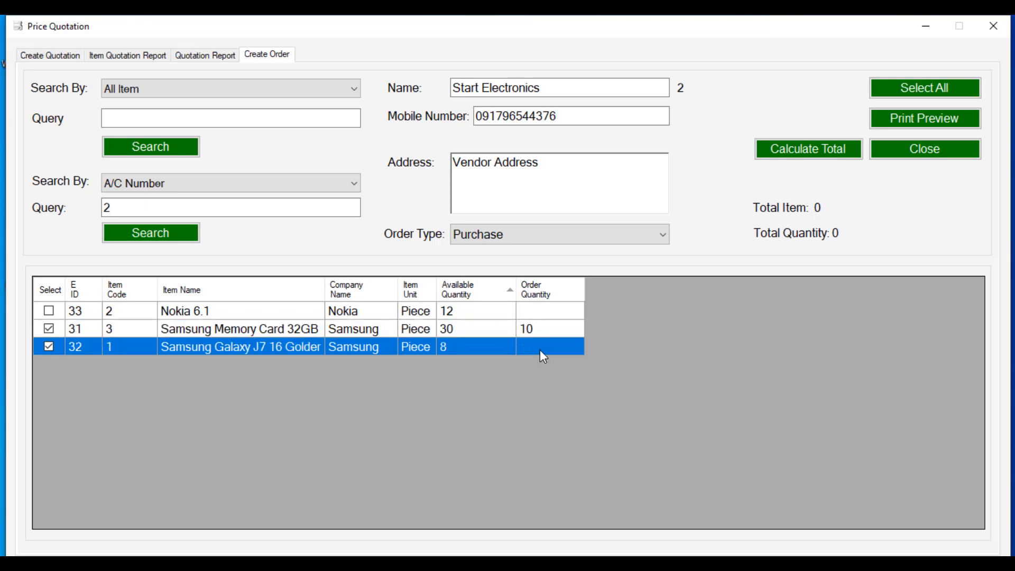
click(540, 347)
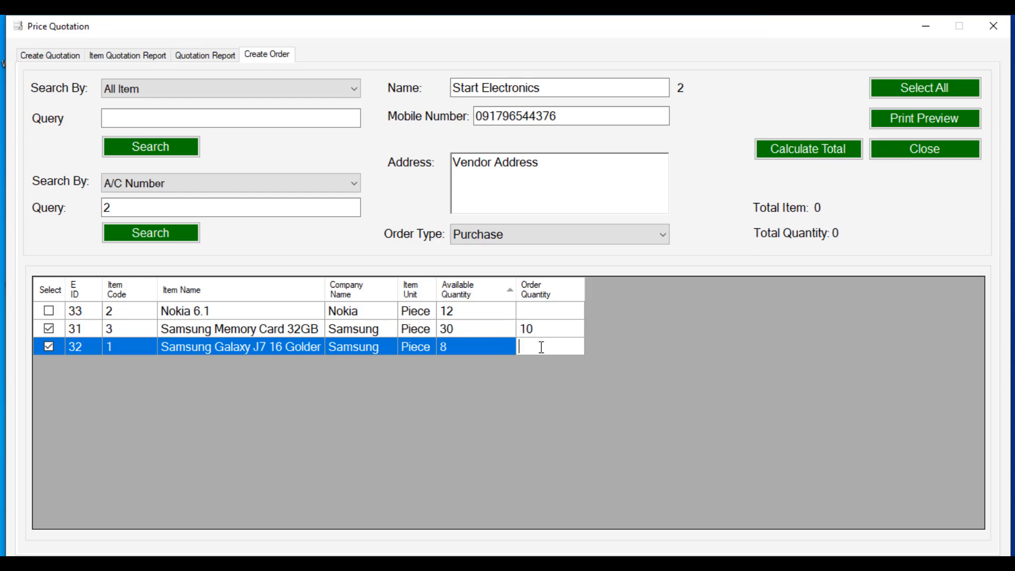
text(20)
click(806, 153)
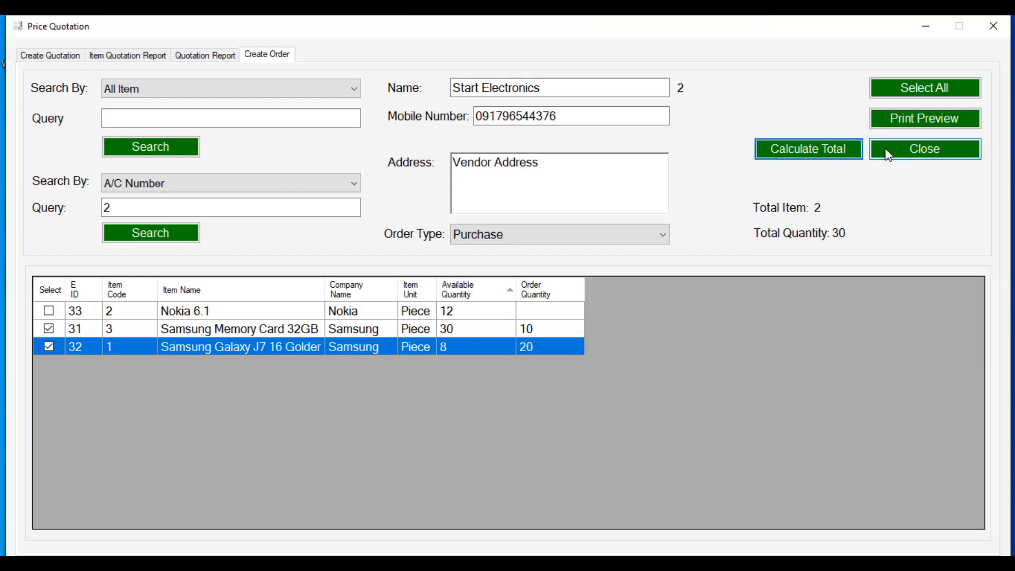
click(908, 119)
Step: Review the Start Electronics purchase order PDF in Edge, then close it
click(613, 342)
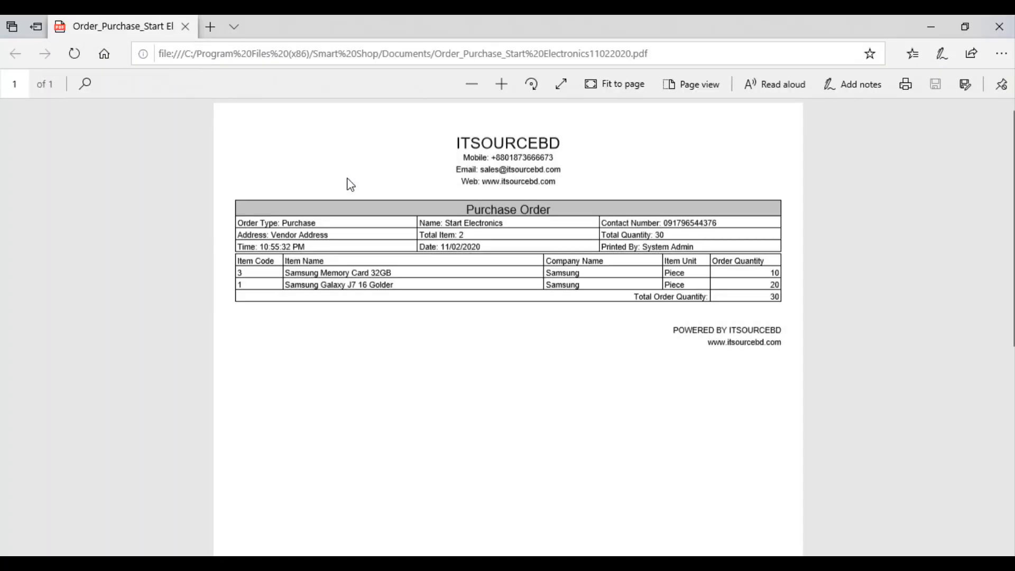
scroll(349, 201, down, 3)
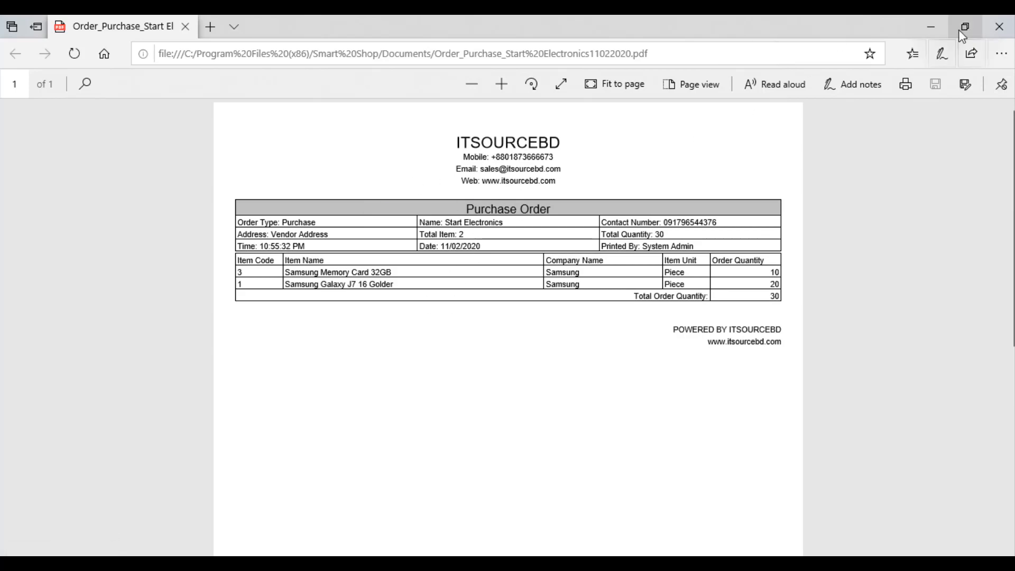
click(992, 32)
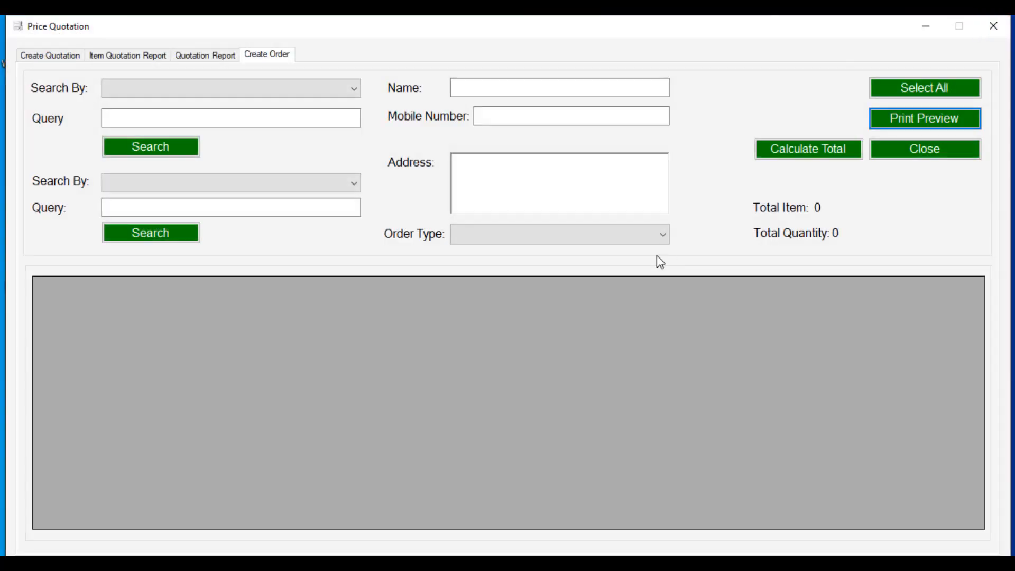
Step: Close the Price Quotation window, then check the empty Contact Book and close it
click(898, 153)
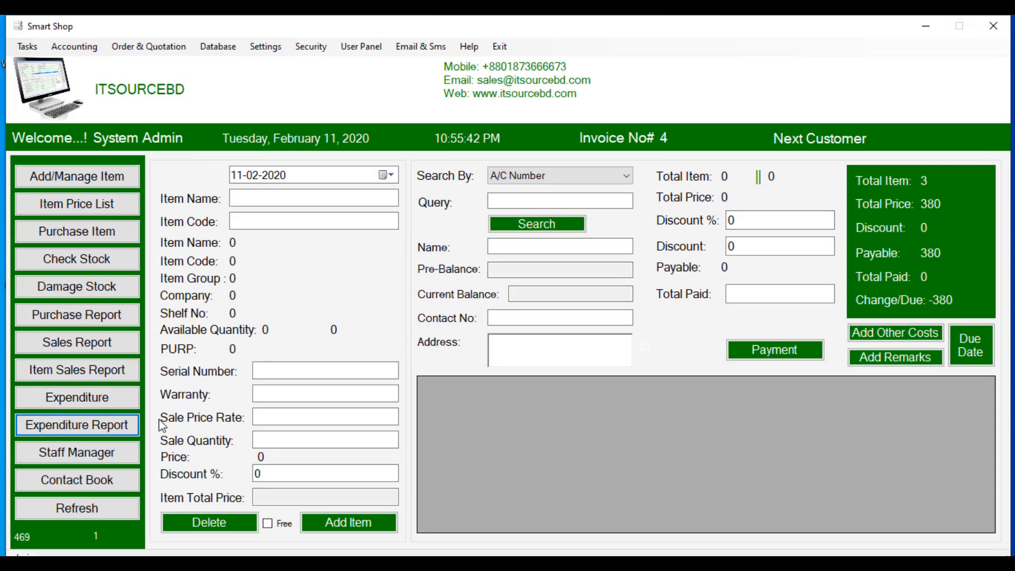
click(94, 478)
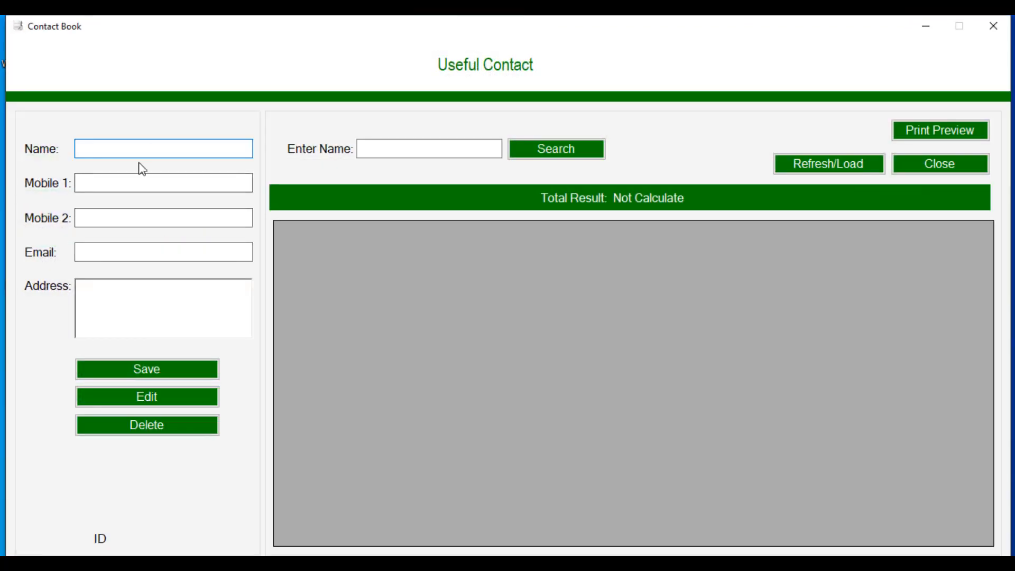
click(135, 184)
click(128, 221)
click(123, 256)
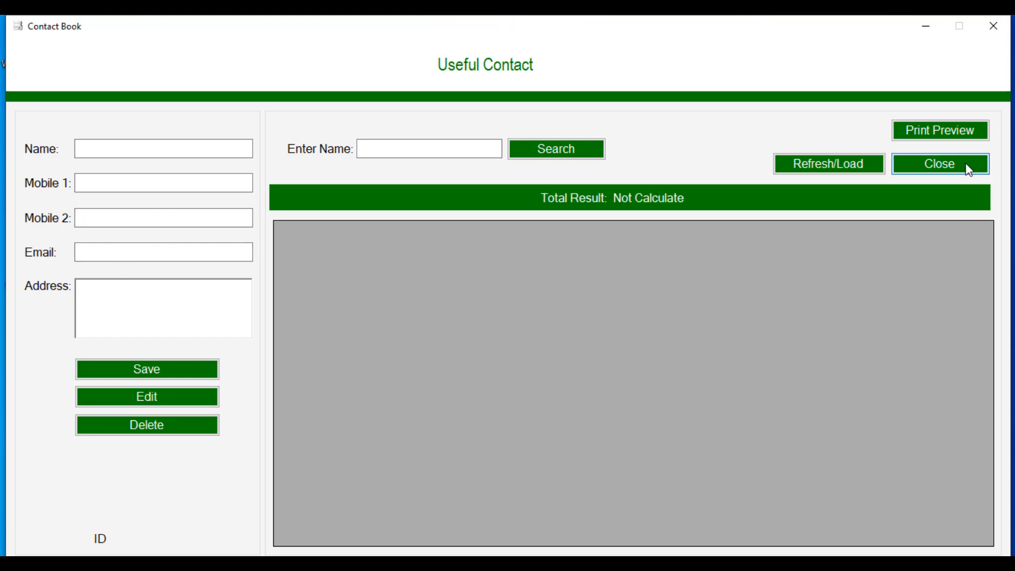
click(938, 164)
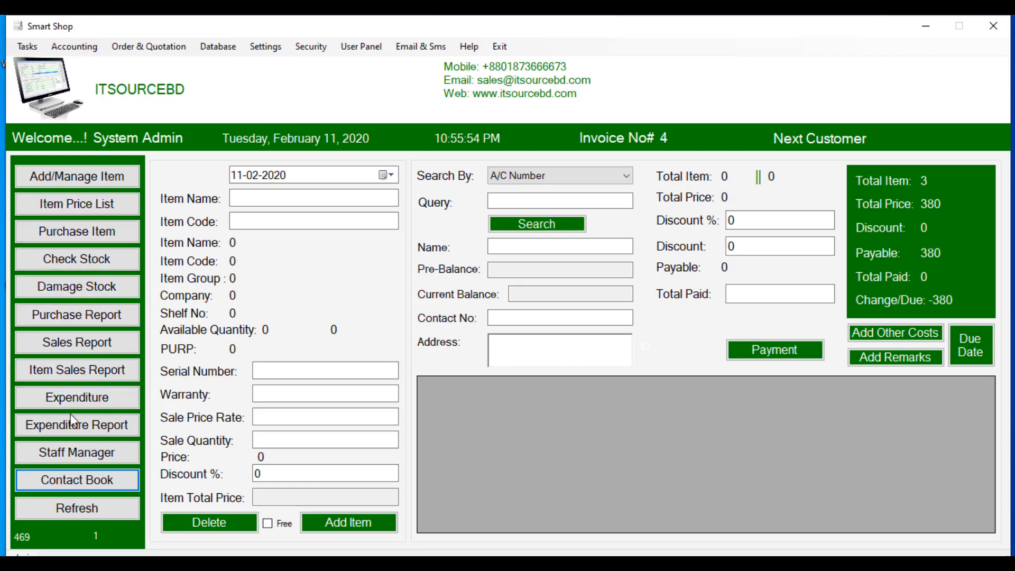
Step: Enter the new employee's name, father's name, national ID, contact number and both addresses
click(67, 450)
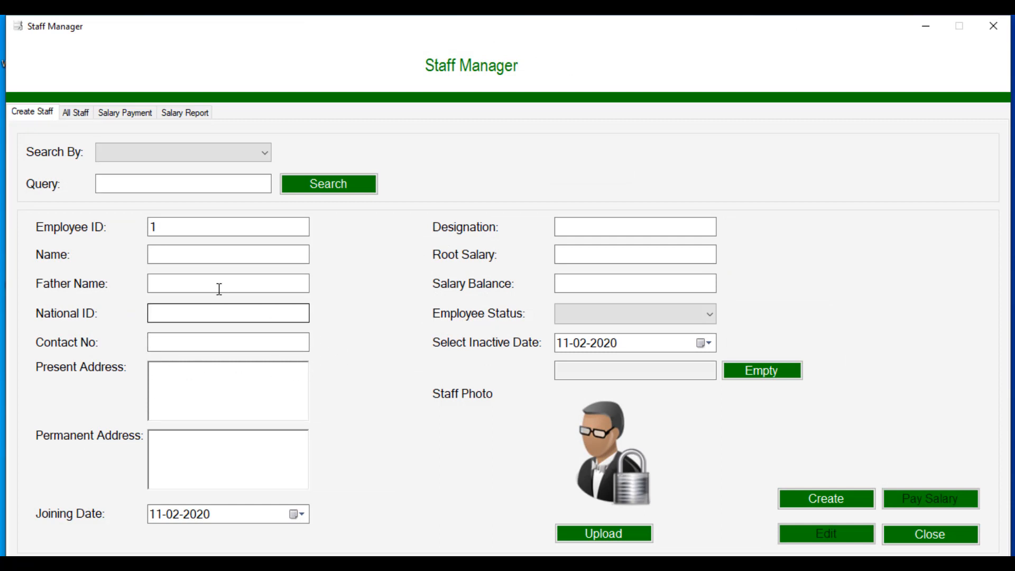
click(201, 251)
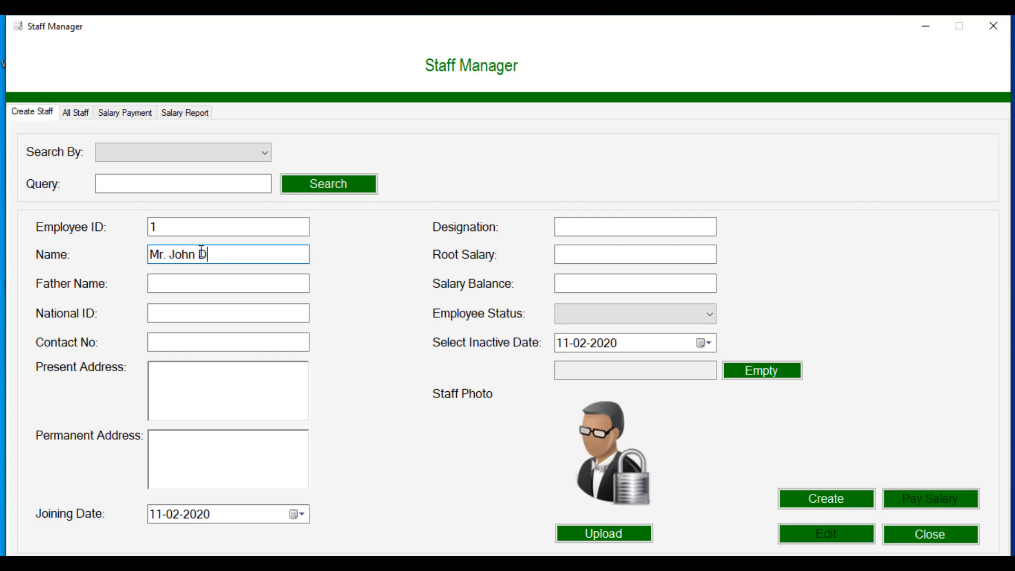
click(196, 279)
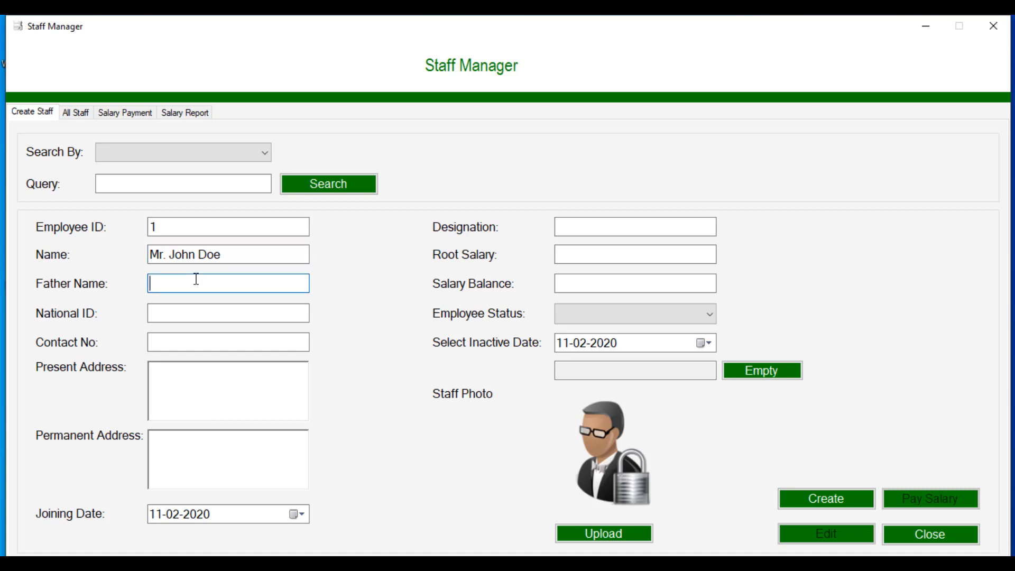
text(Father)
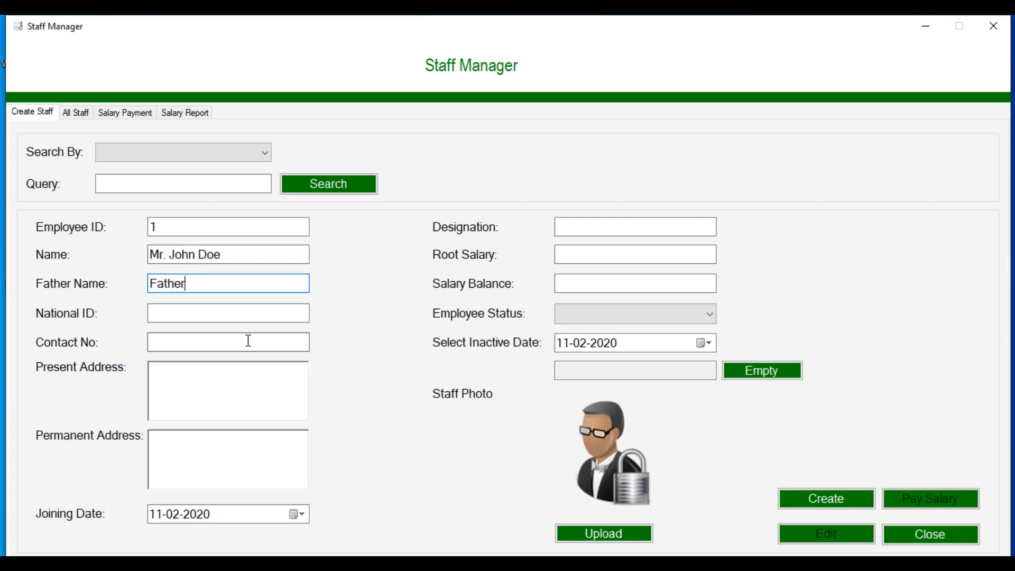
click(238, 317)
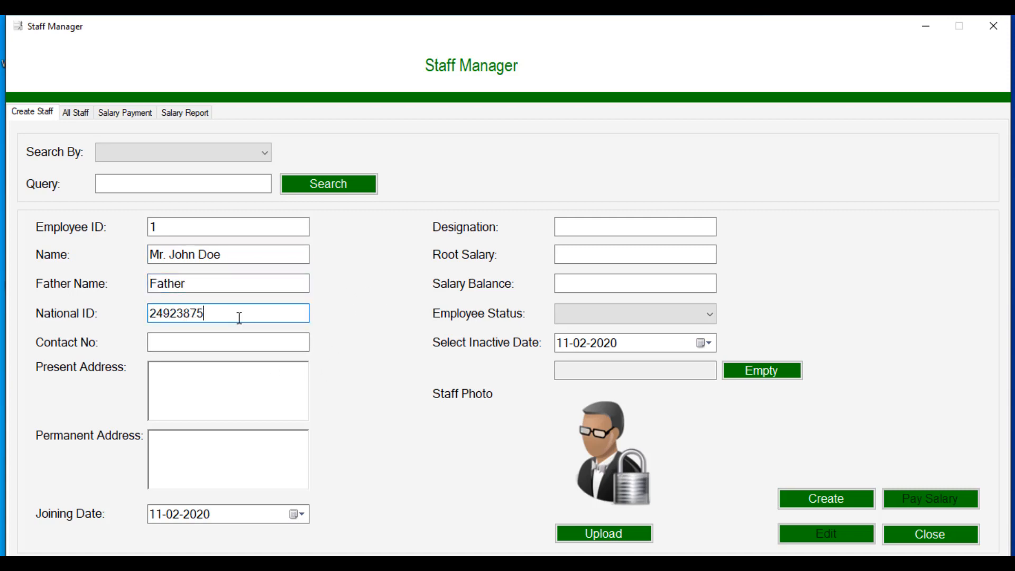
click(239, 341)
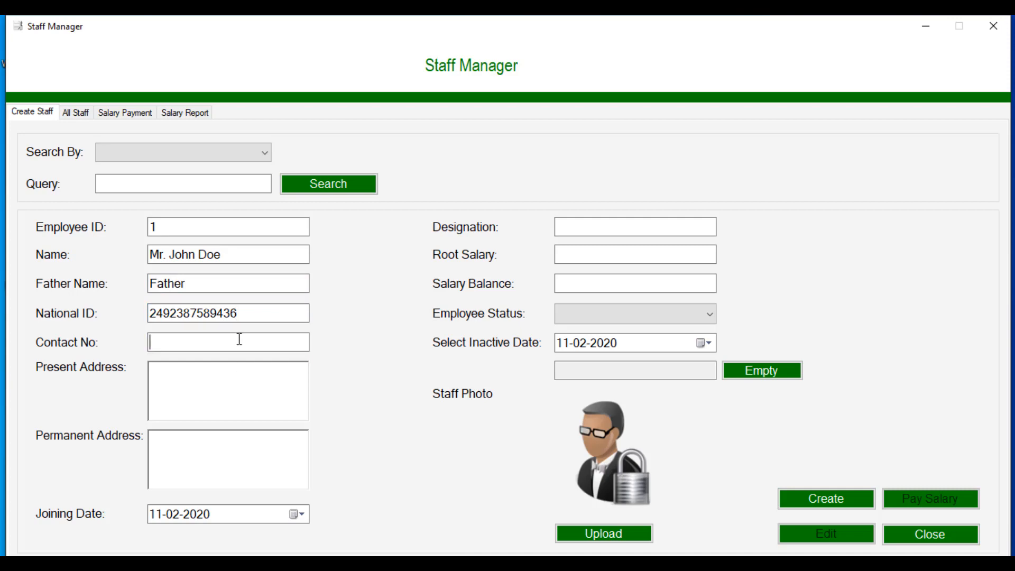
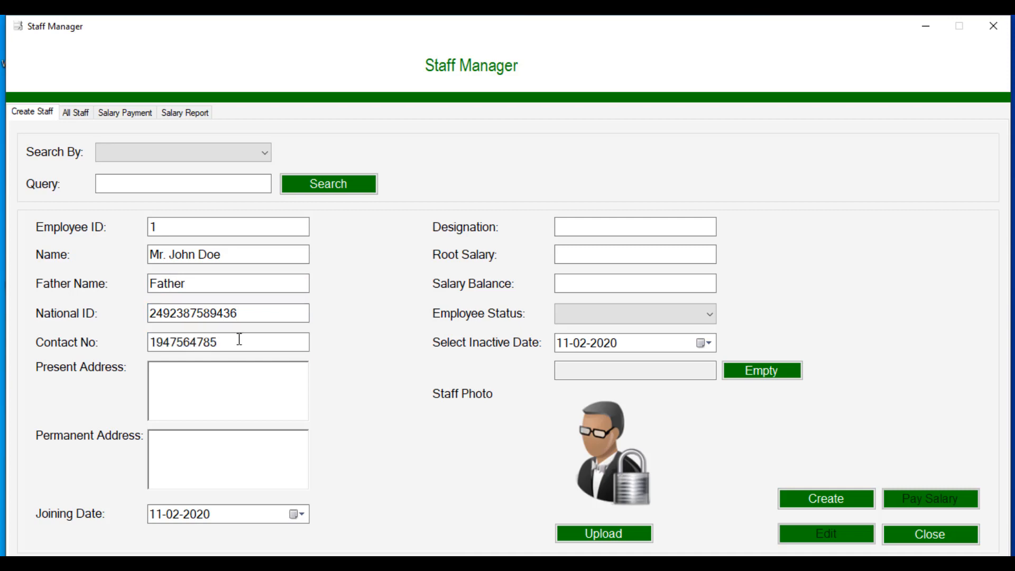
click(237, 370)
text(present addre)
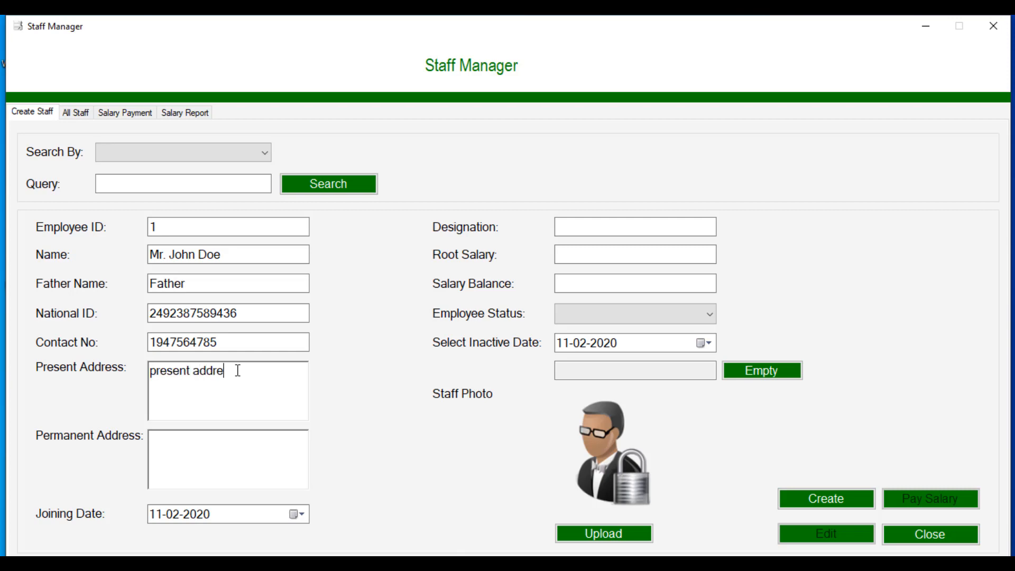
text(ss)
text(man)
text(ent)
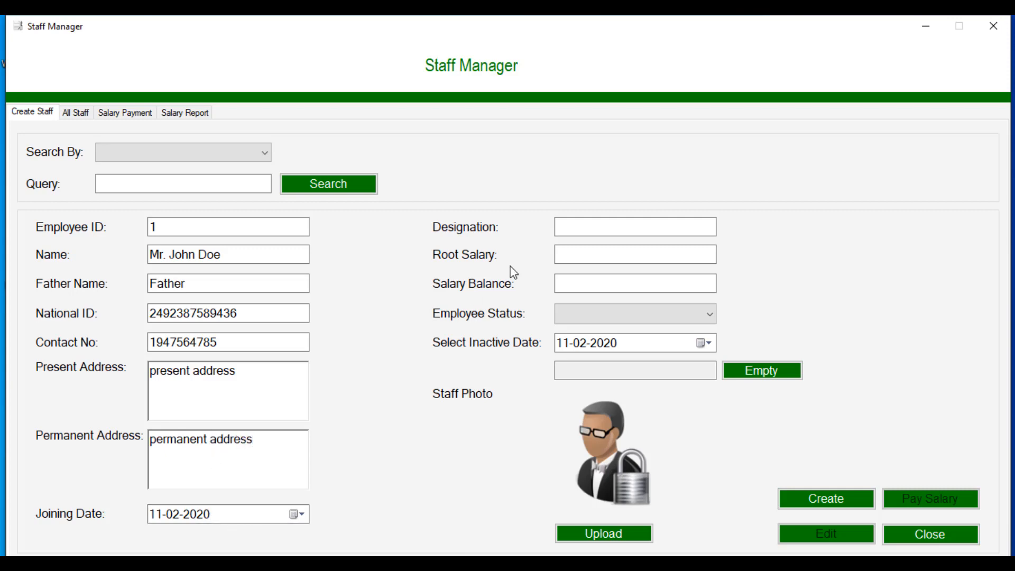
Step: Set designation Manager, root salary 300, salary balance 0 and employee status Active
click(581, 230)
text(Manager)
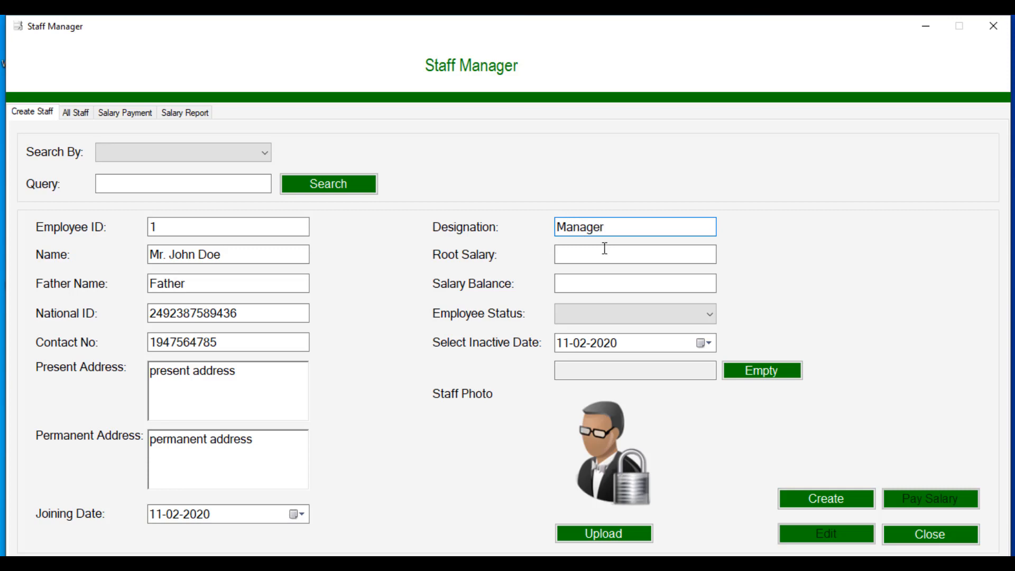
click(605, 249)
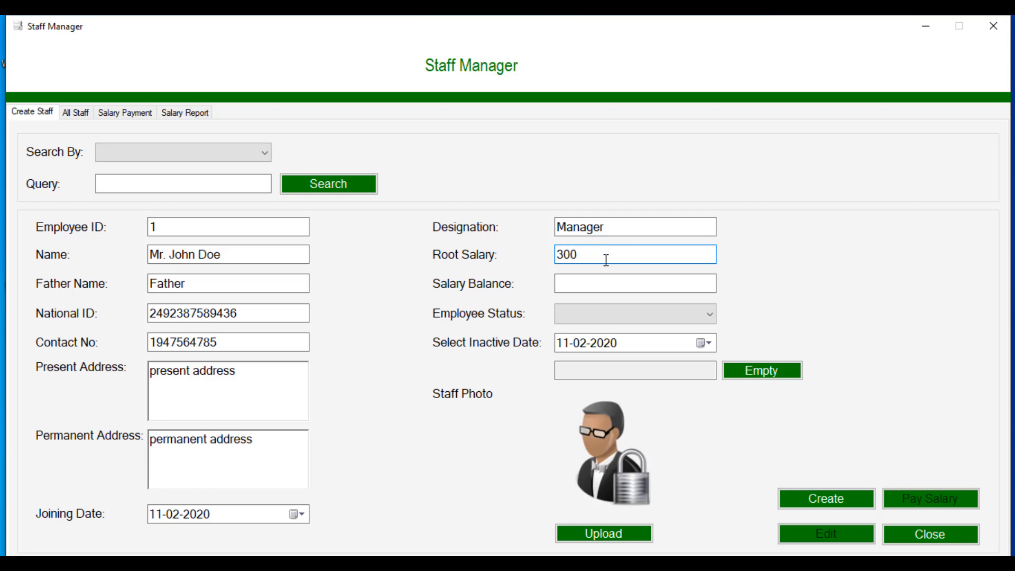
click(606, 288)
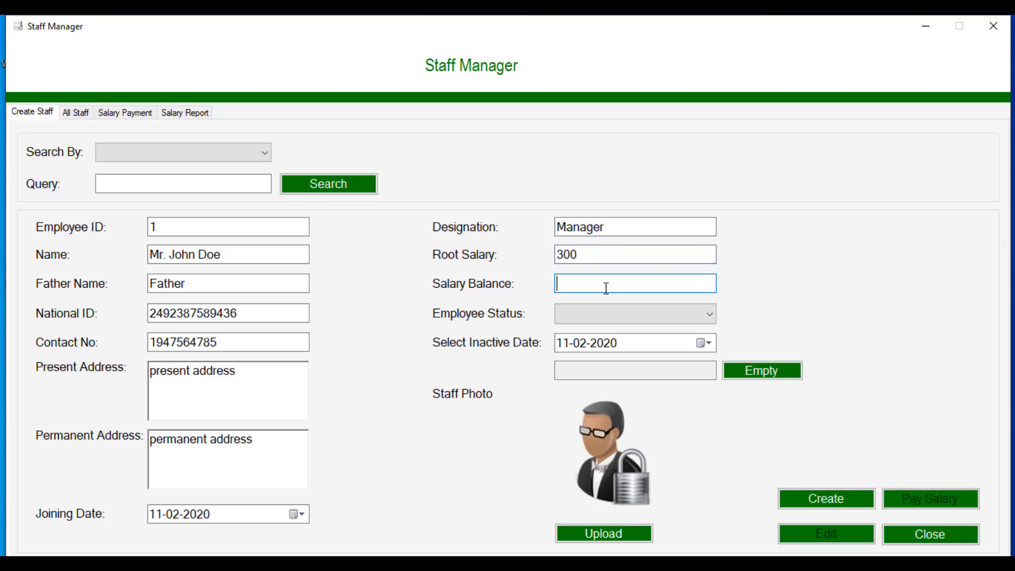
text(0)
click(611, 319)
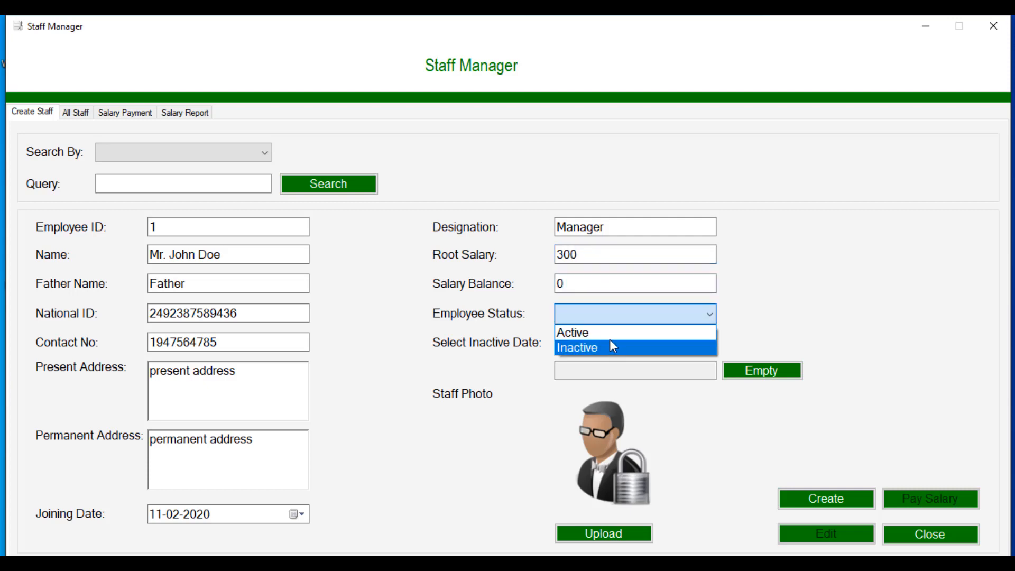
click(608, 333)
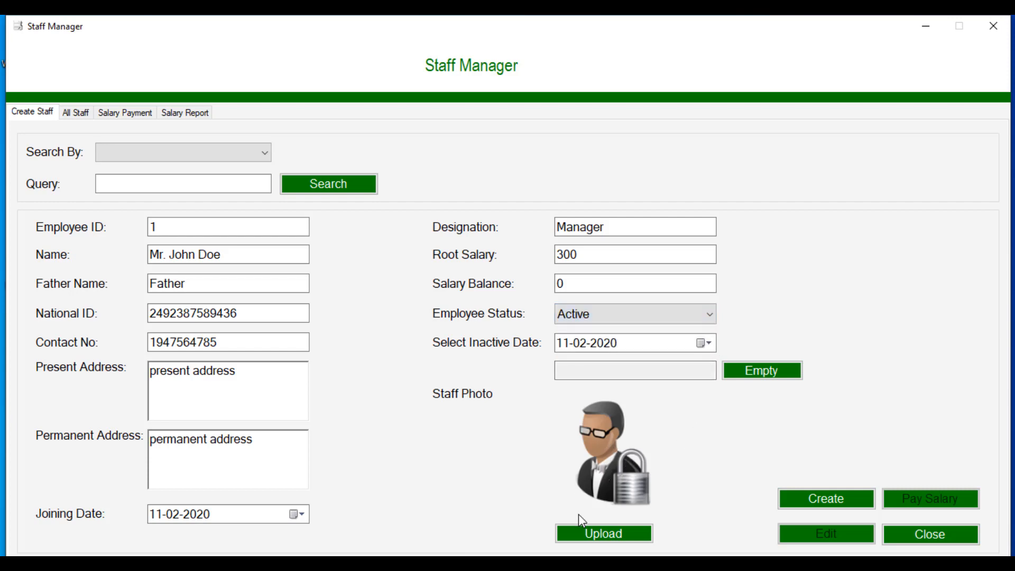
Step: Attempt saving without a photo, then browse Pictures and Desktop for a staff image
click(585, 534)
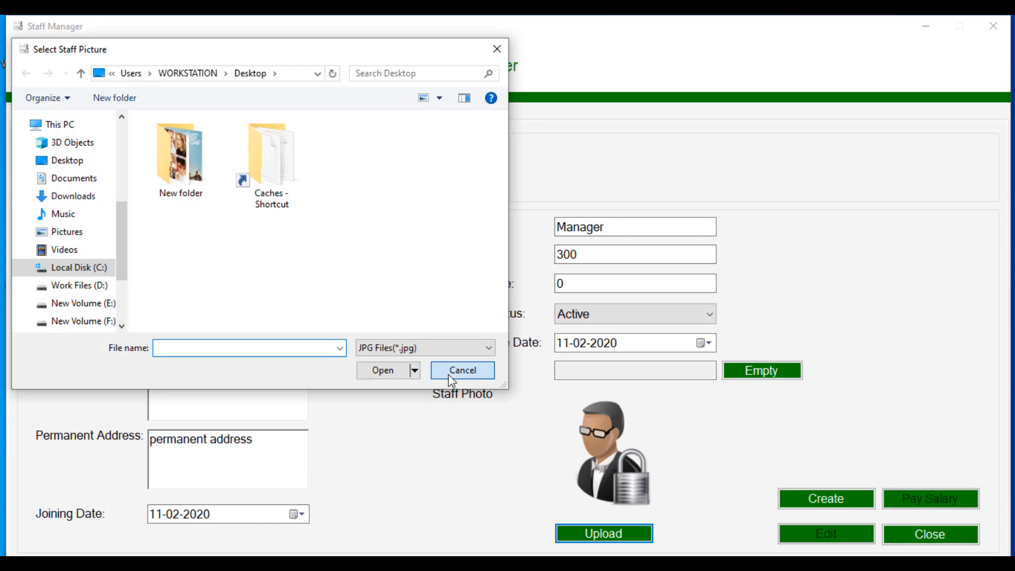
click(450, 373)
click(818, 498)
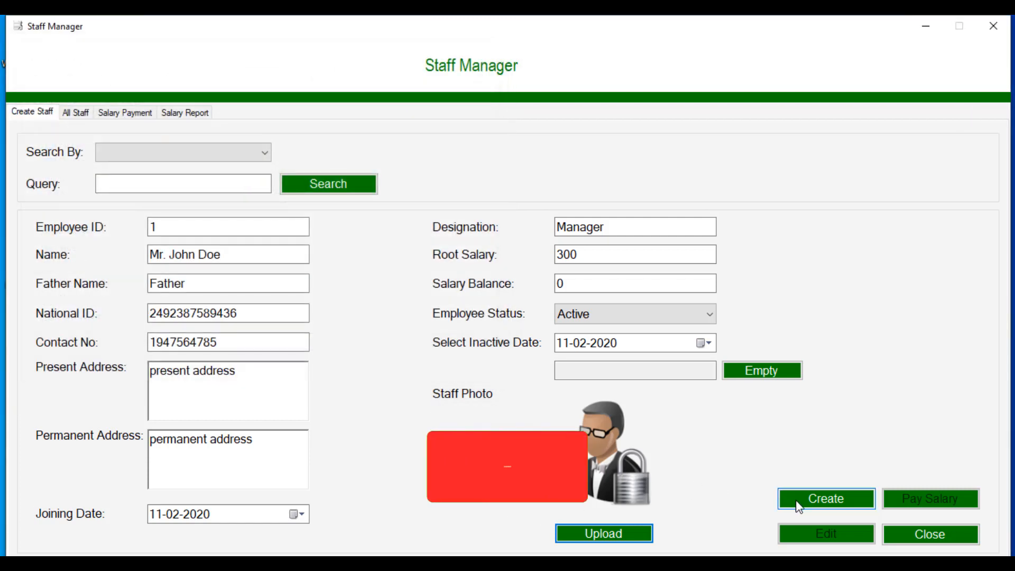
click(550, 347)
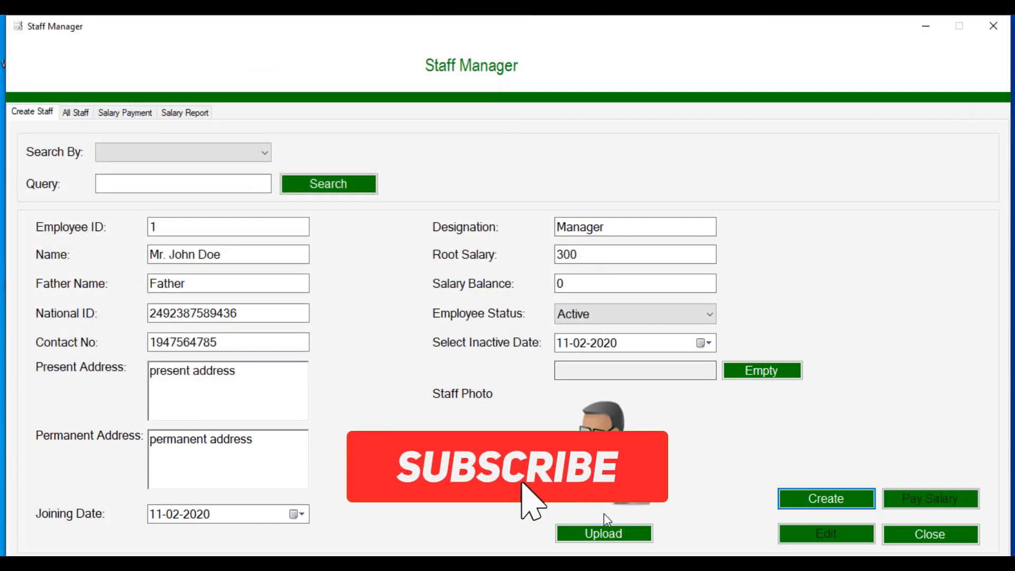
click(608, 531)
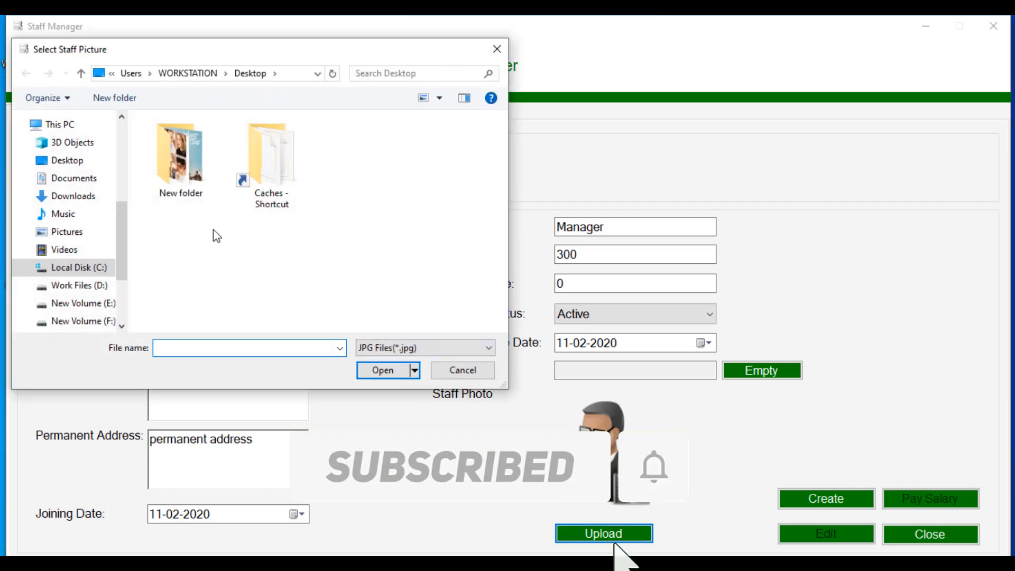
click(63, 232)
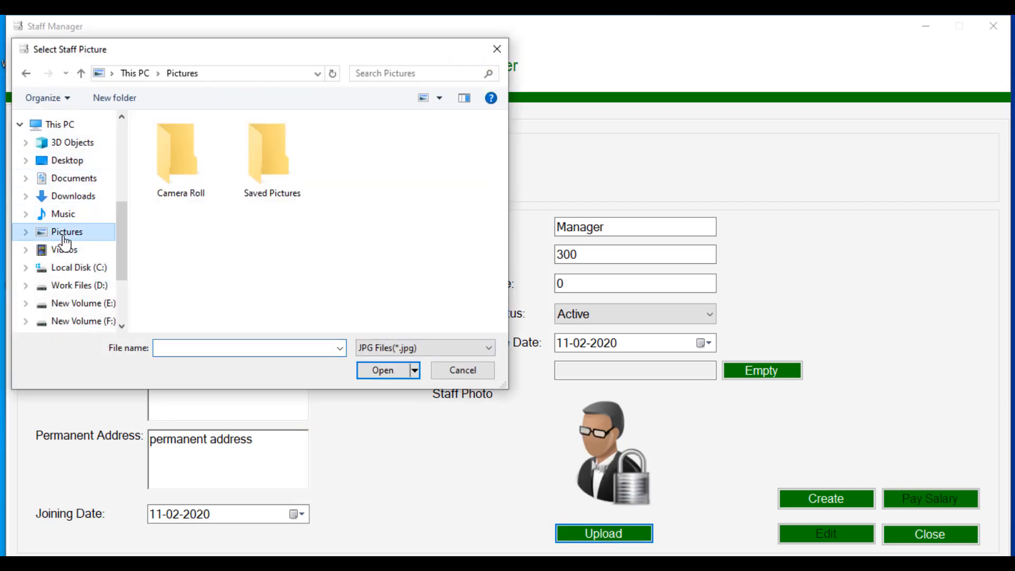
double_click(273, 182)
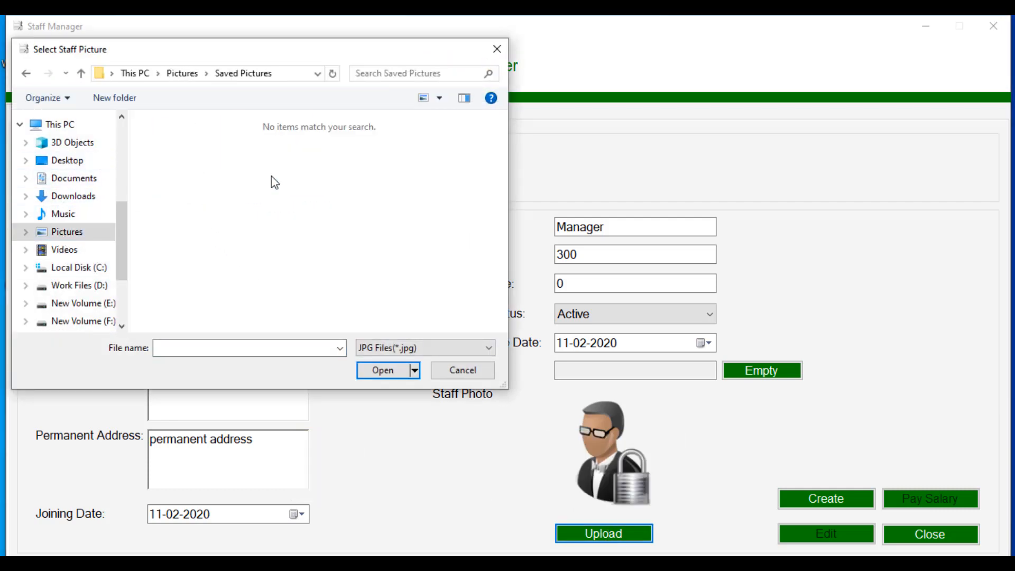
click(80, 160)
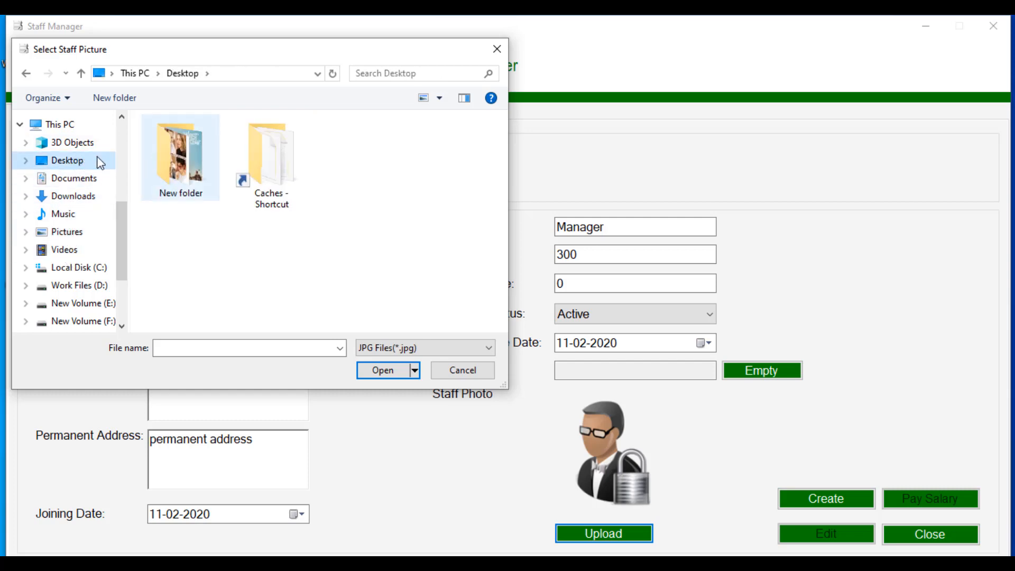
click(461, 370)
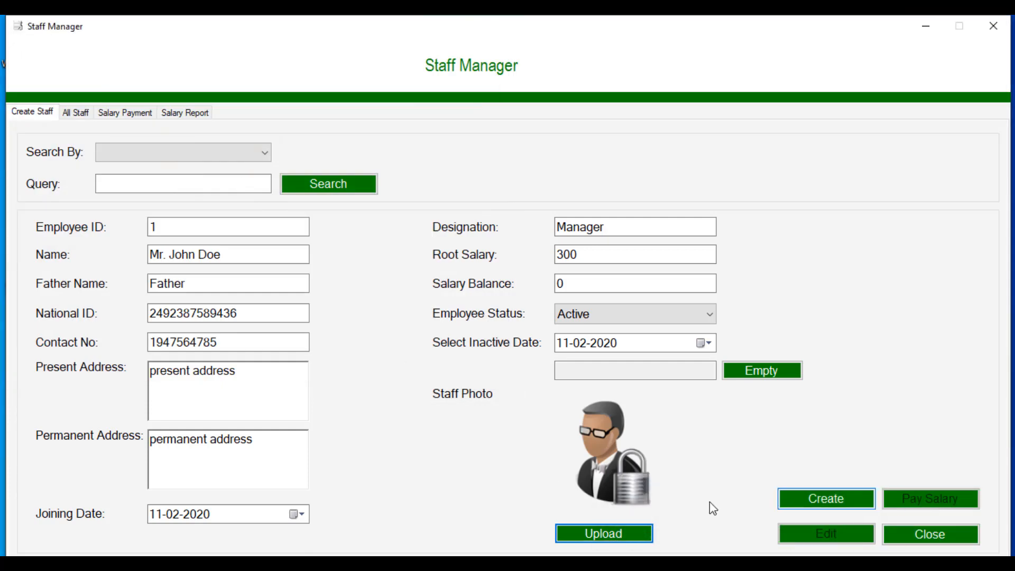
Step: Attach index.jpg as the staff photo, save the Manager record, and show All Staff
click(640, 531)
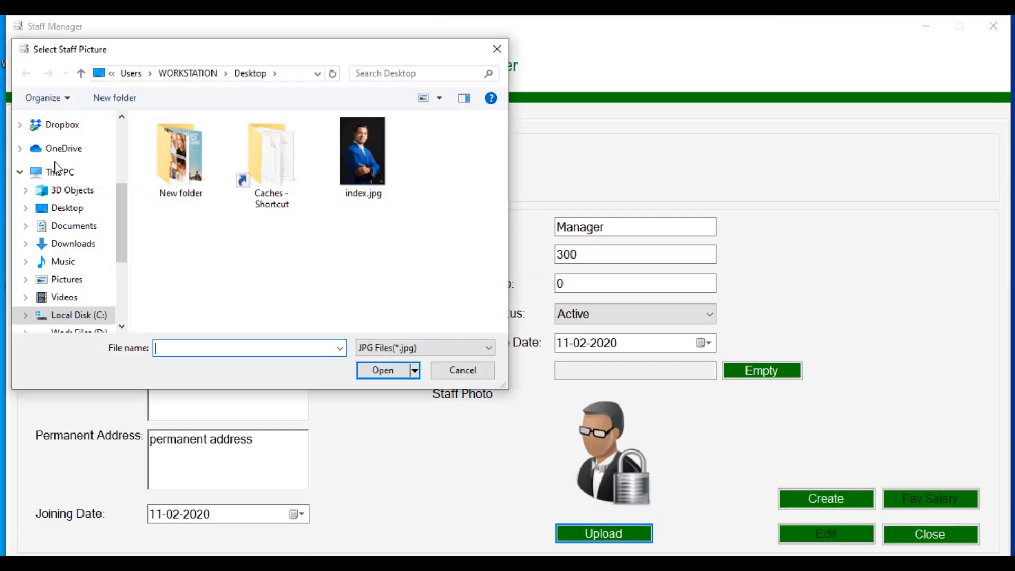
click(362, 156)
click(380, 370)
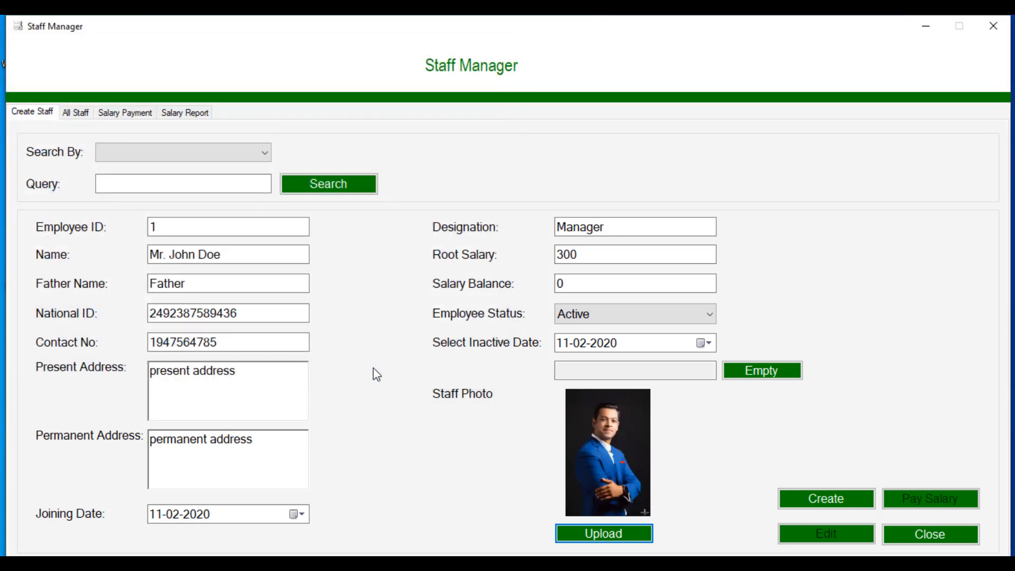
click(812, 497)
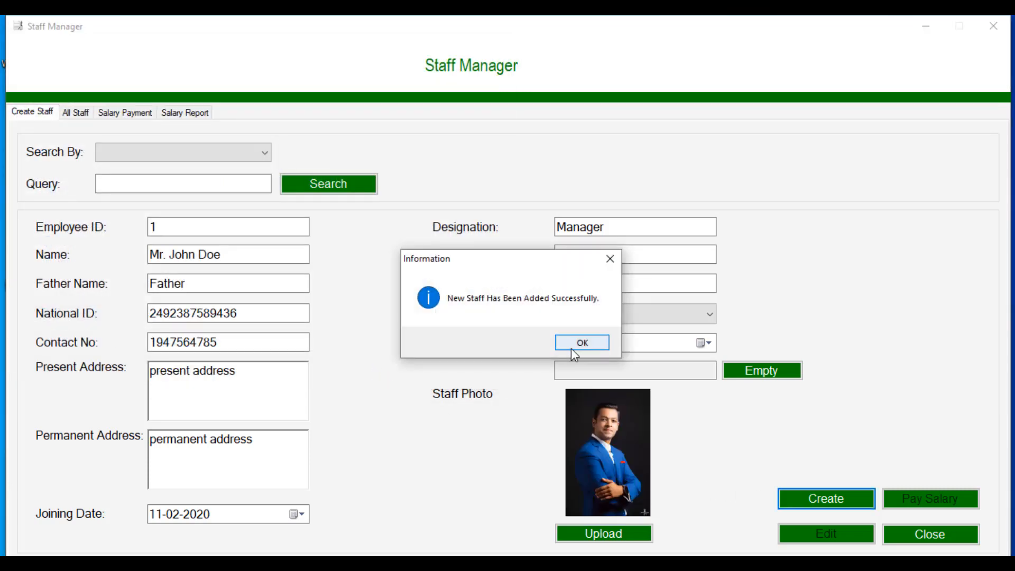
click(581, 342)
click(74, 114)
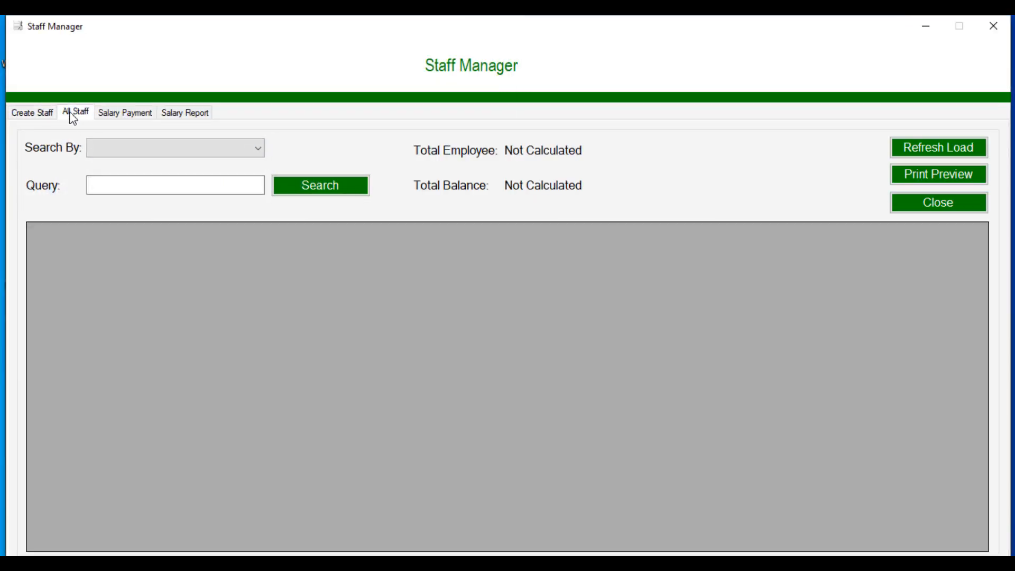
Step: Reload the All Staff list to confirm it holds one employee
click(188, 152)
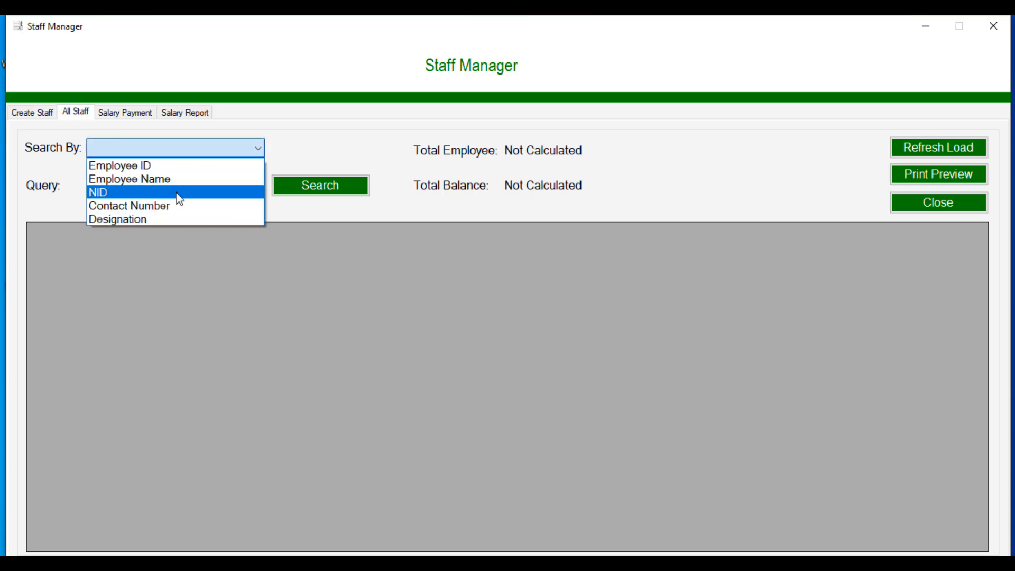
click(298, 160)
click(918, 140)
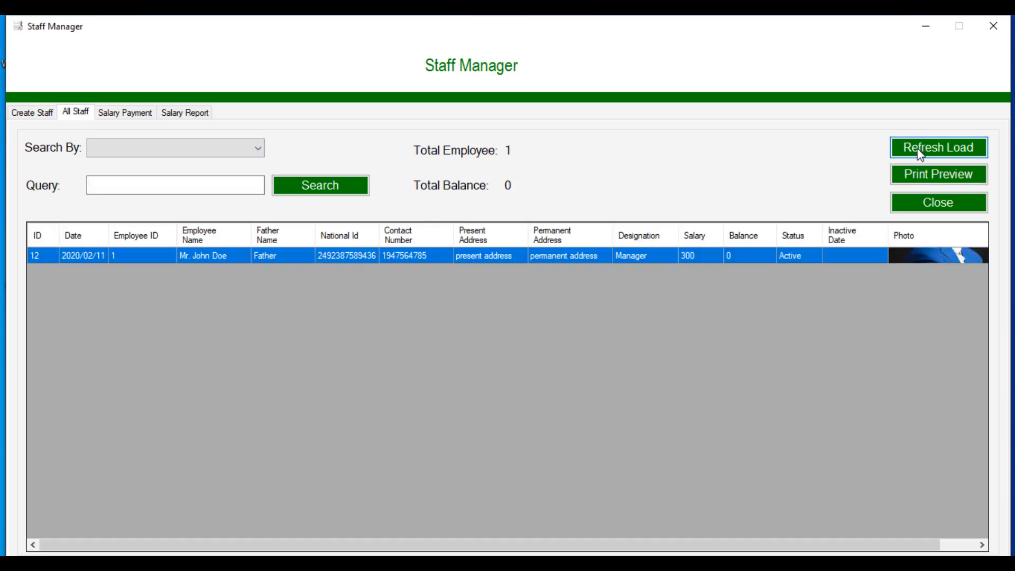
Step: Find employee 1 by Employee ID and start a salary payment for them
click(30, 113)
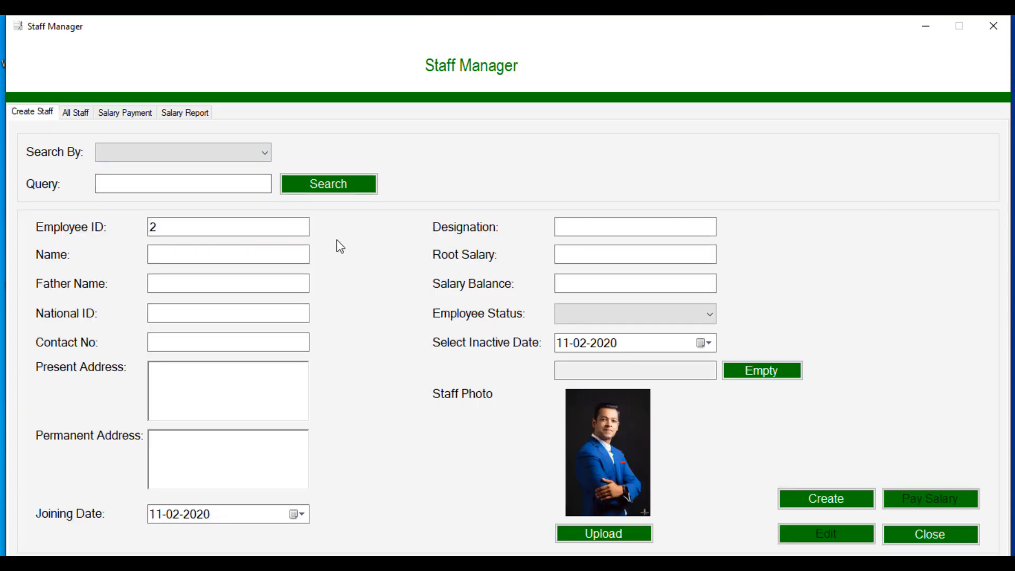
click(179, 180)
click(350, 190)
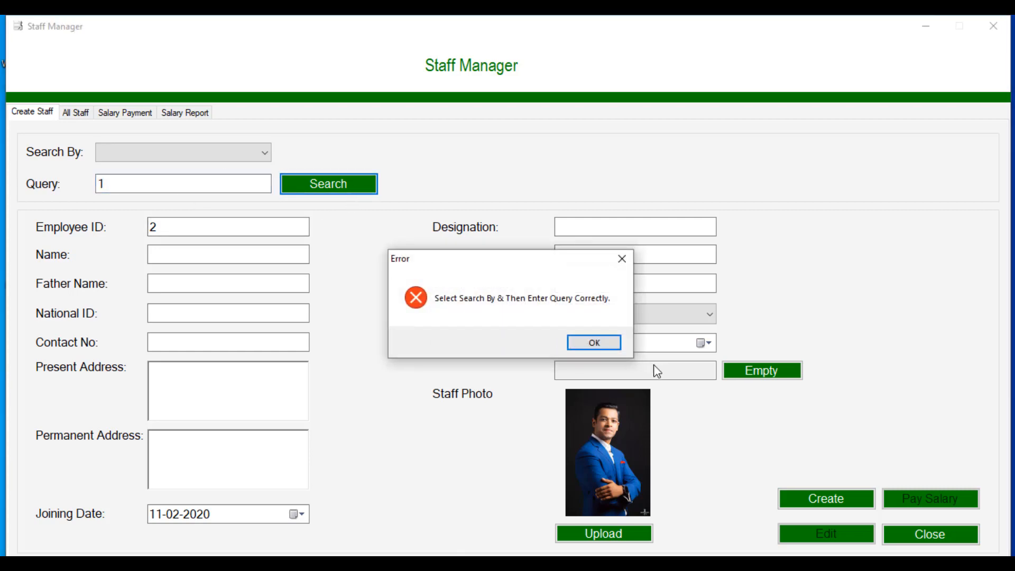
click(604, 344)
click(227, 154)
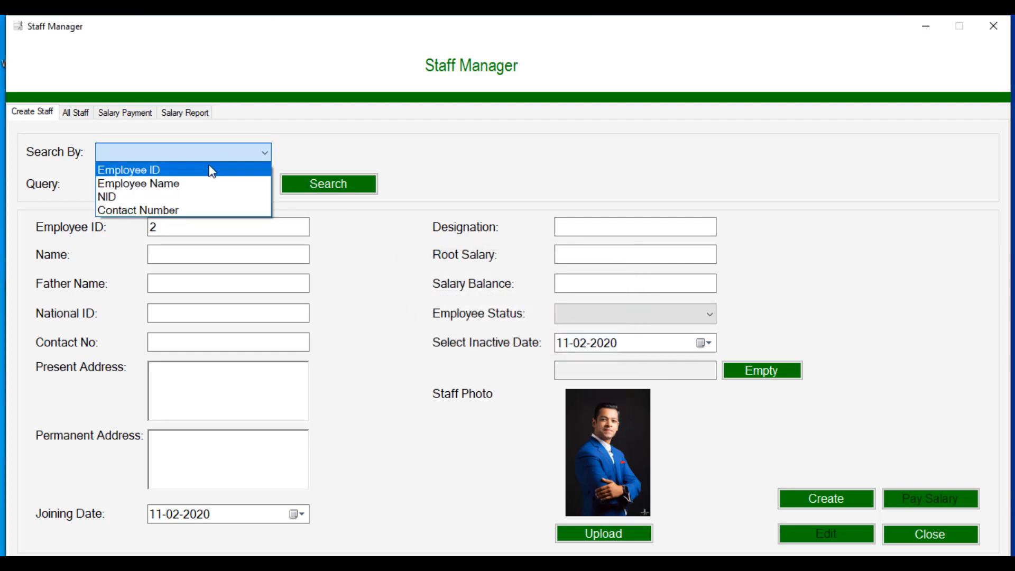
click(204, 170)
click(227, 184)
text(1)
click(304, 191)
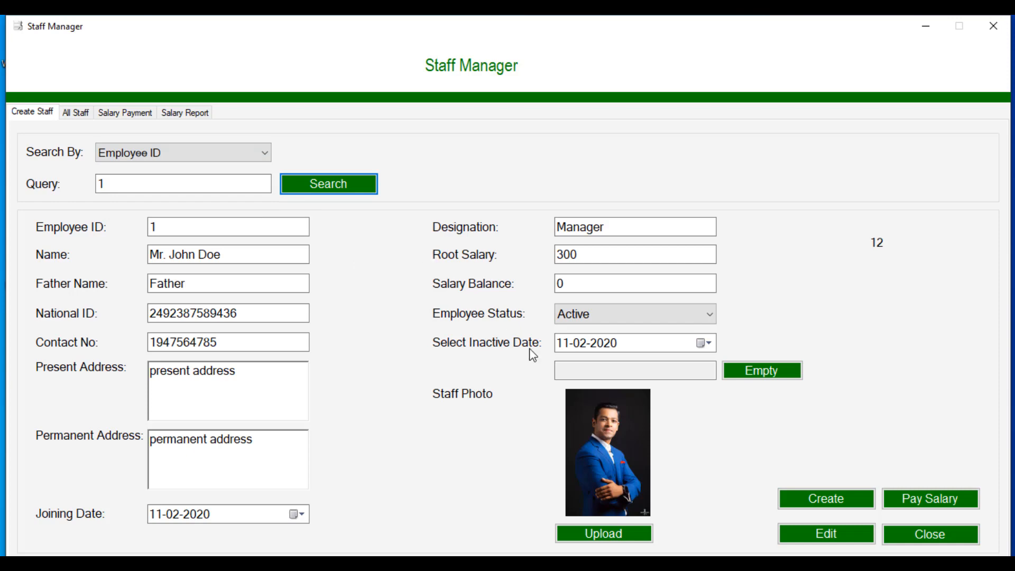
click(907, 508)
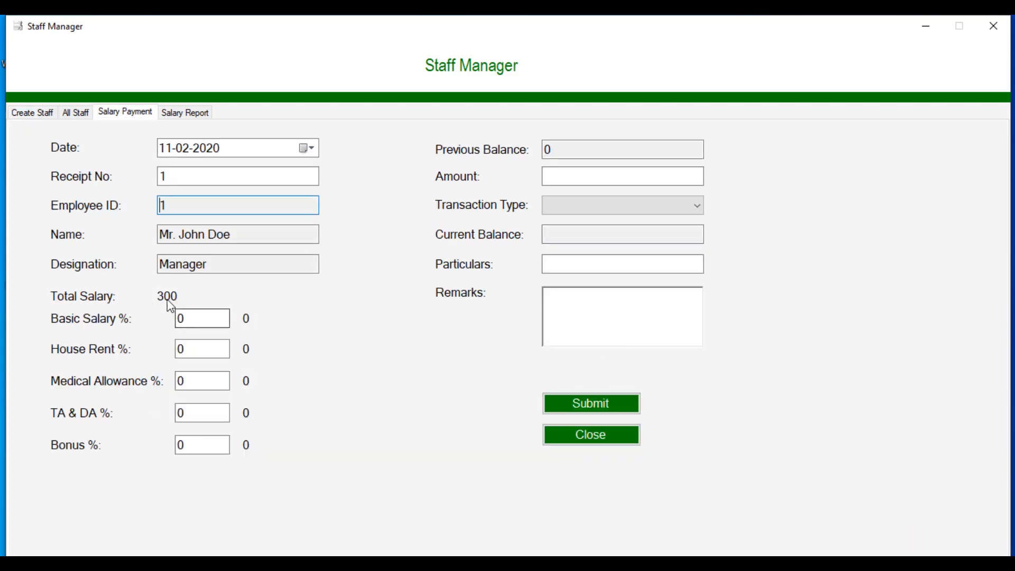
Step: Split the salary 50% basic, 10% house rent, 10% medical, 10% TA & DA, 20% bonus
click(195, 320)
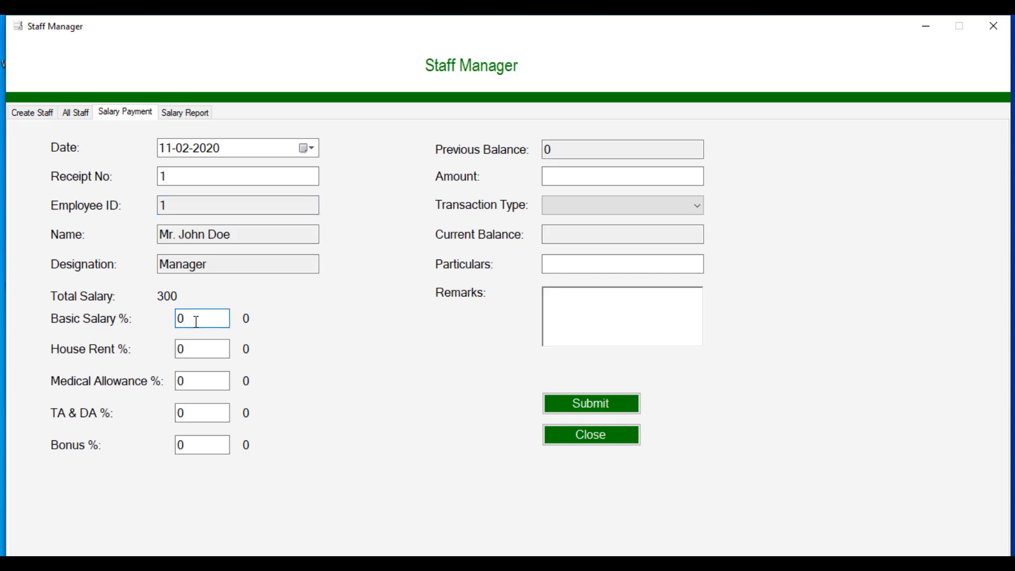
text(5)
click(180, 347)
text(1)
click(179, 380)
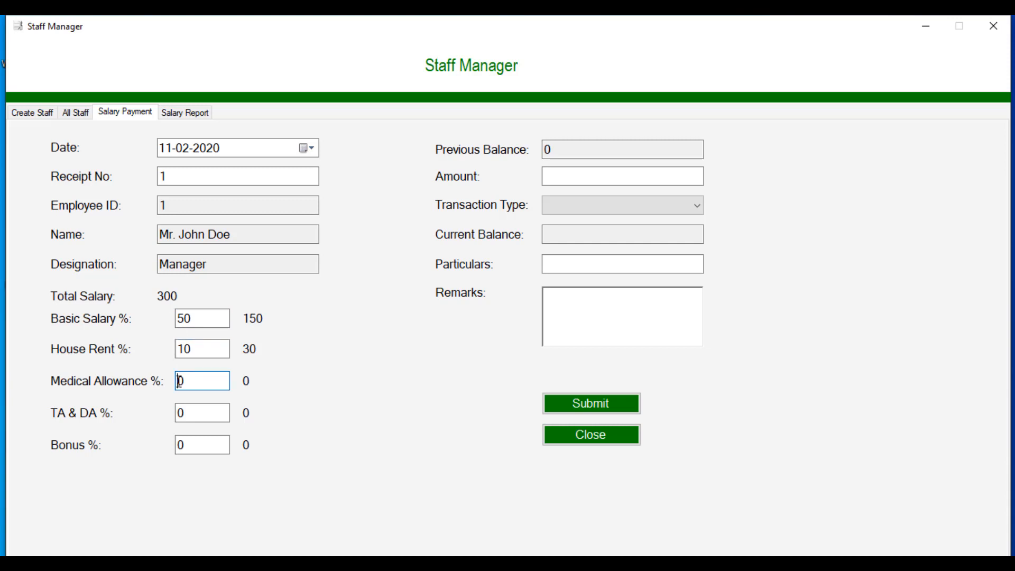
text(1)
click(186, 413)
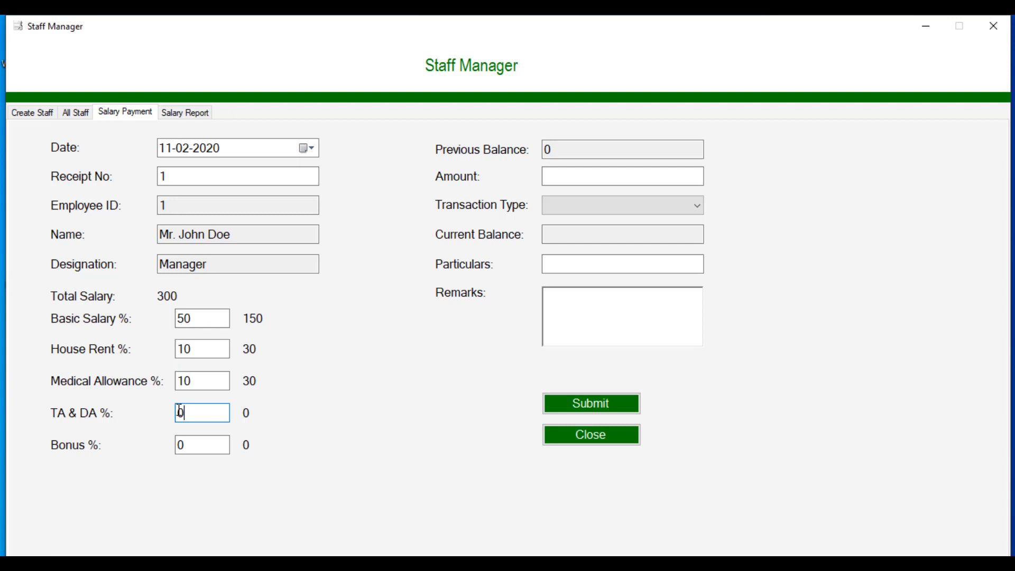
text(1)
click(179, 445)
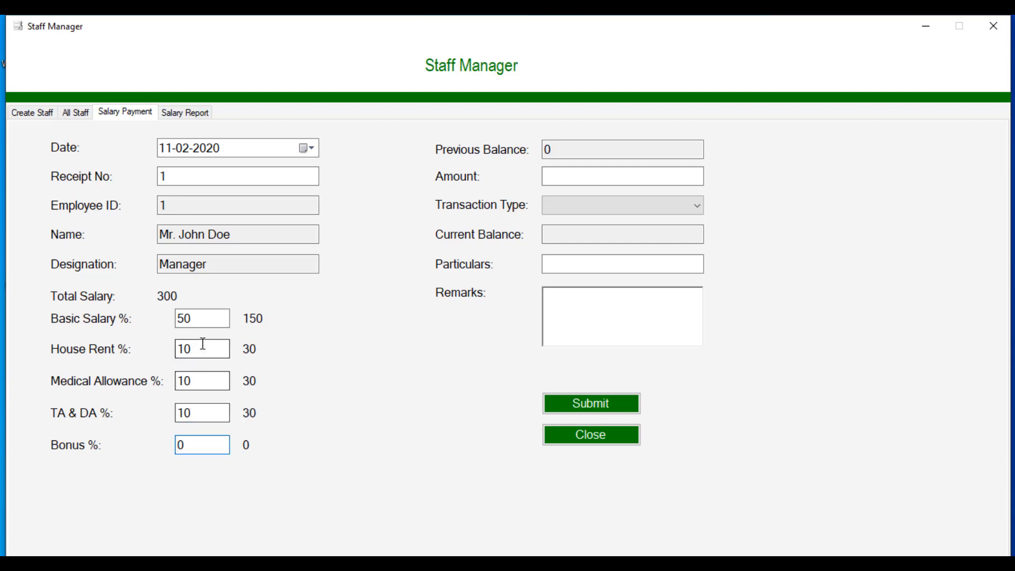
text(2)
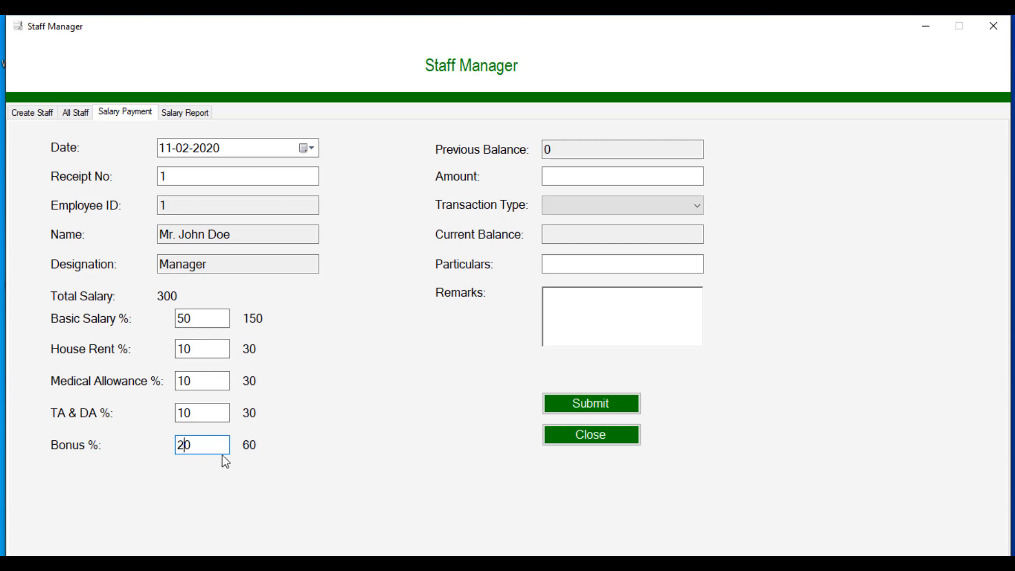
Step: Submit a 300 Credit salary payment and close the generated PDF receipt 1
click(594, 183)
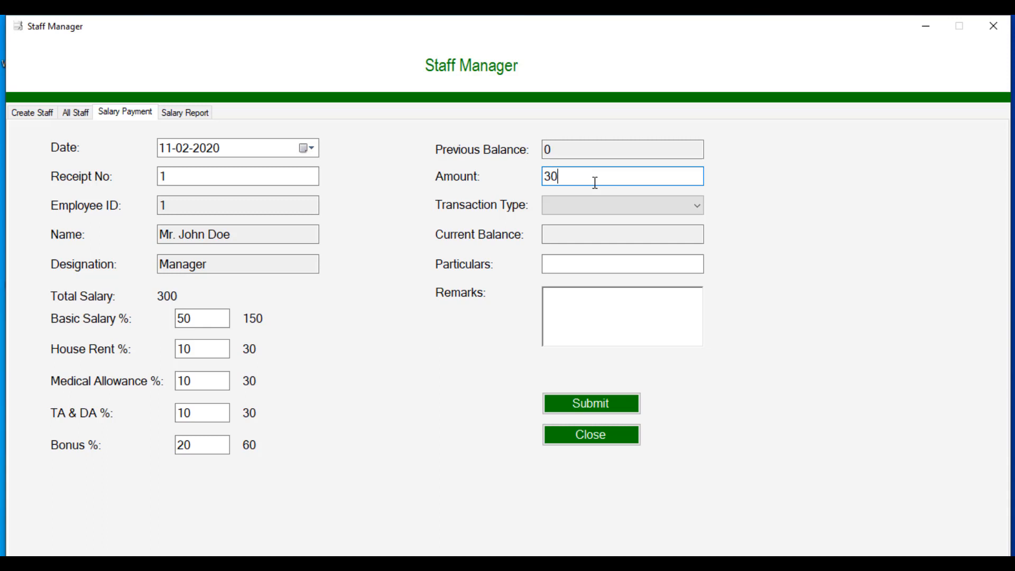
click(601, 210)
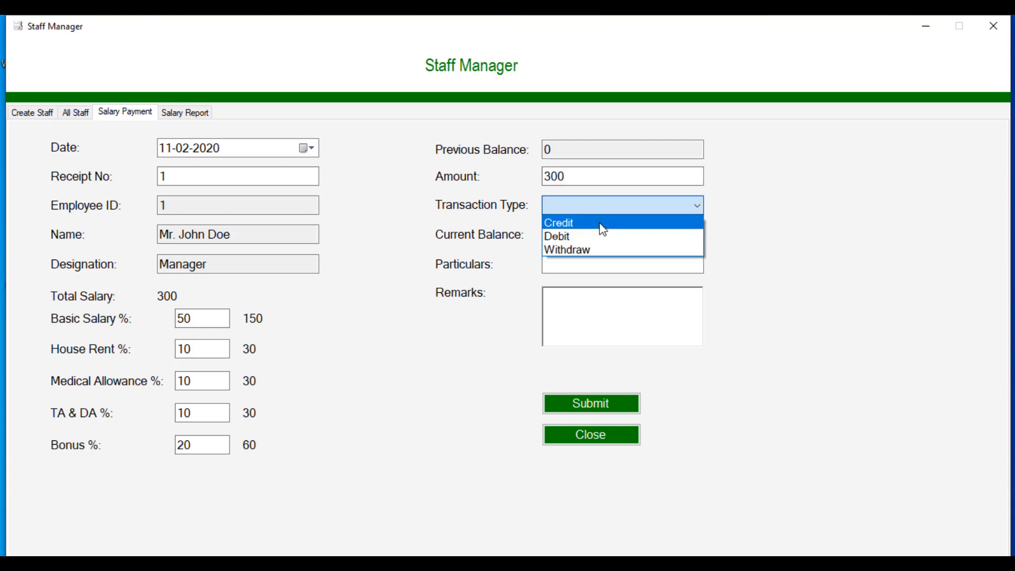
click(603, 230)
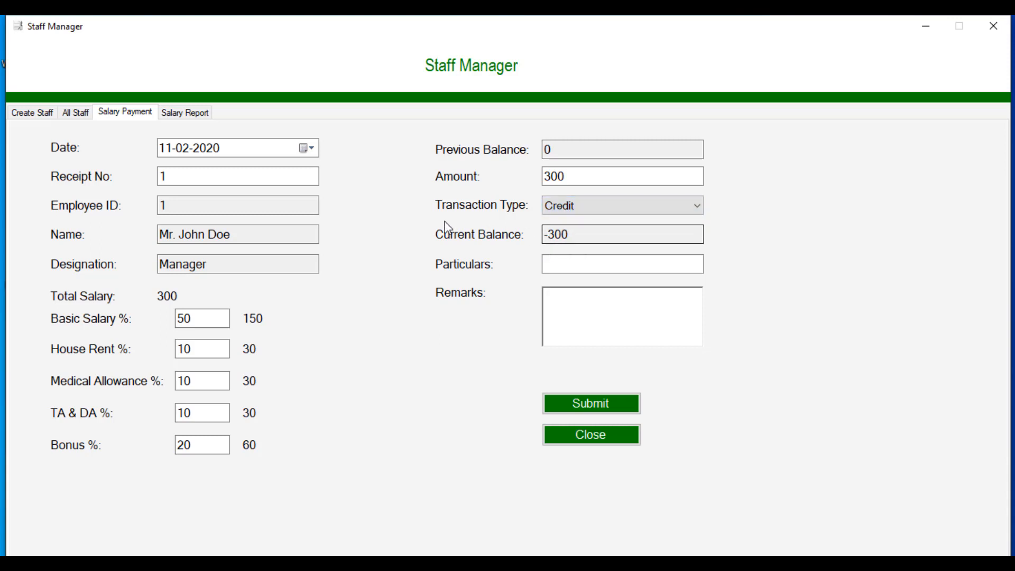
click(558, 403)
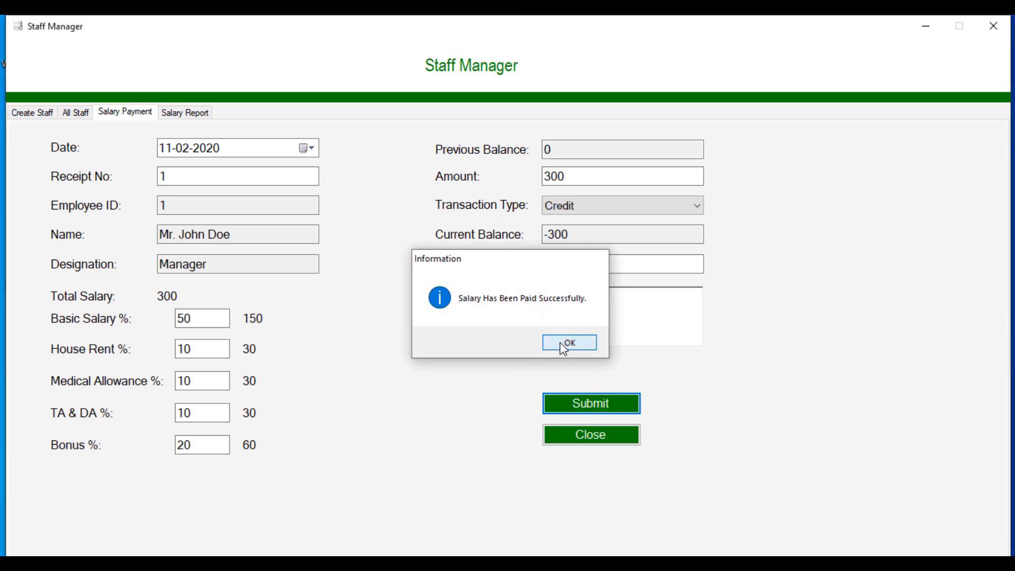
click(560, 342)
click(611, 342)
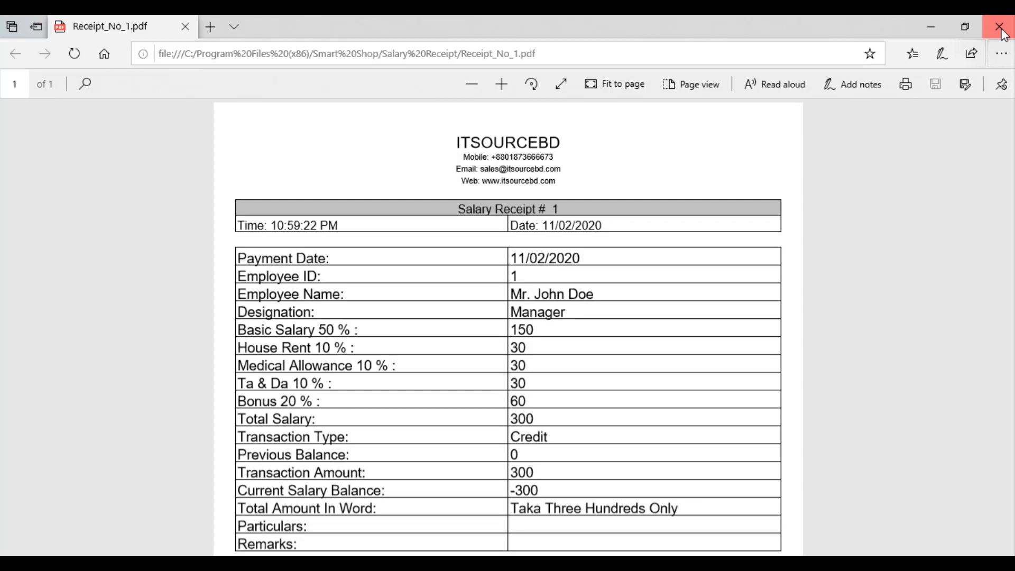
click(1001, 29)
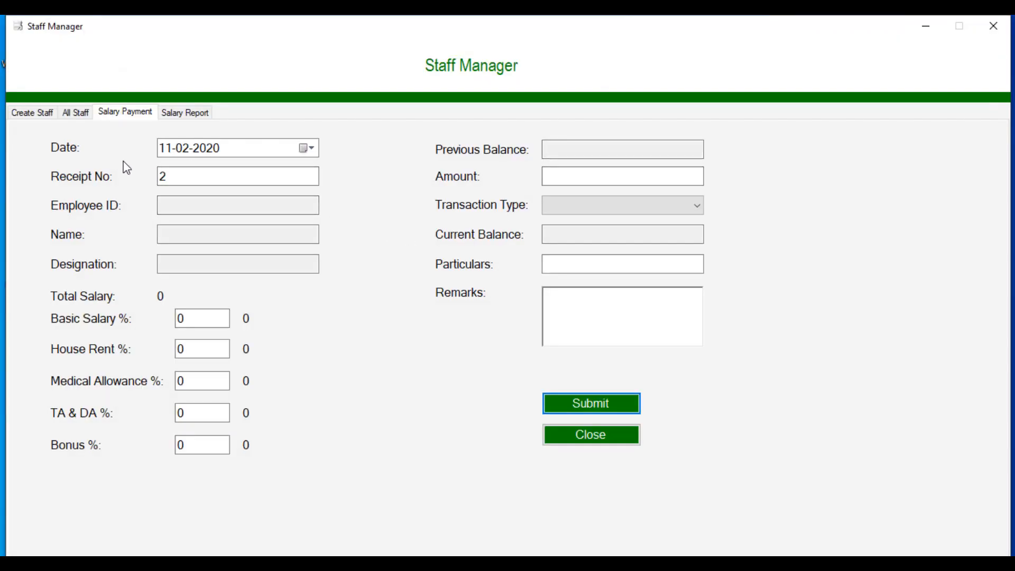
click(40, 113)
Step: Start a salary payment for employee 1 of 300 with transaction type Withdraw
click(339, 186)
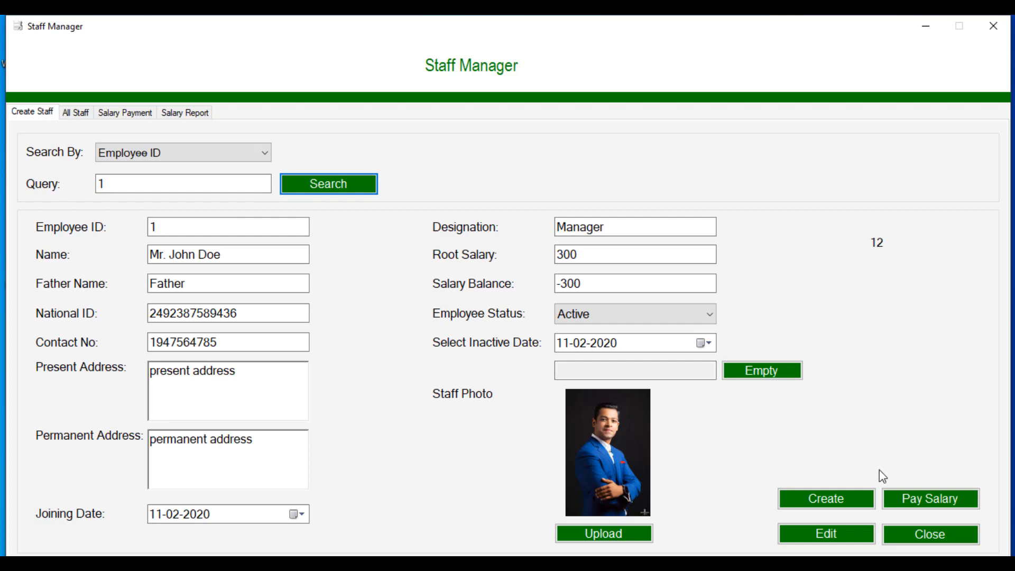
click(912, 497)
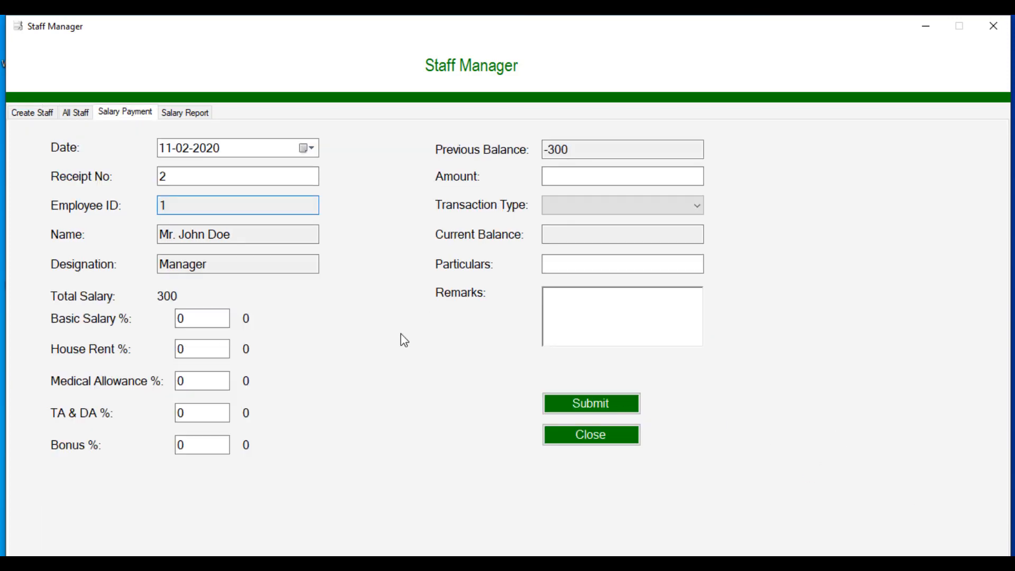
click(581, 179)
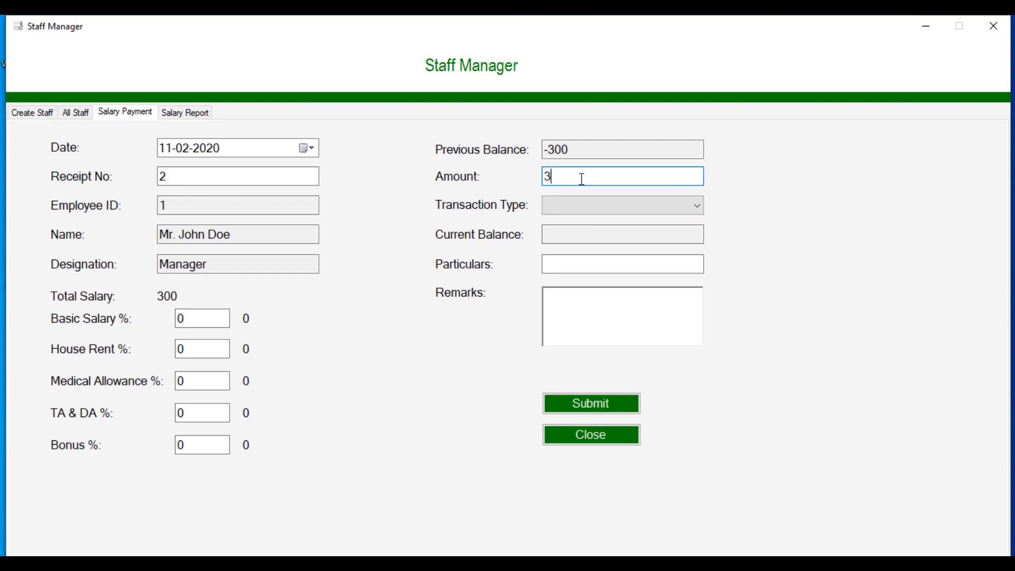
text(300)
click(585, 208)
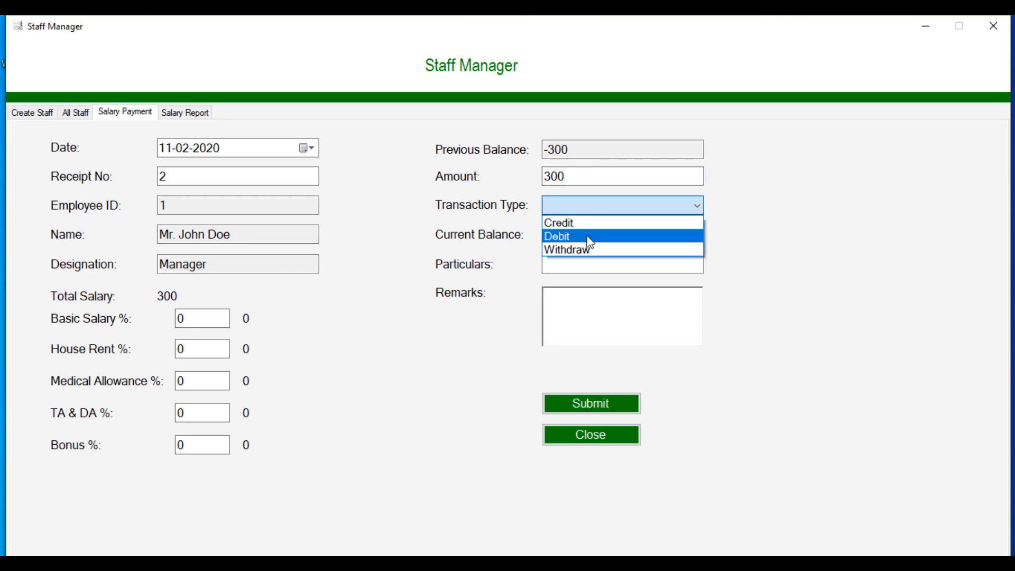
click(585, 251)
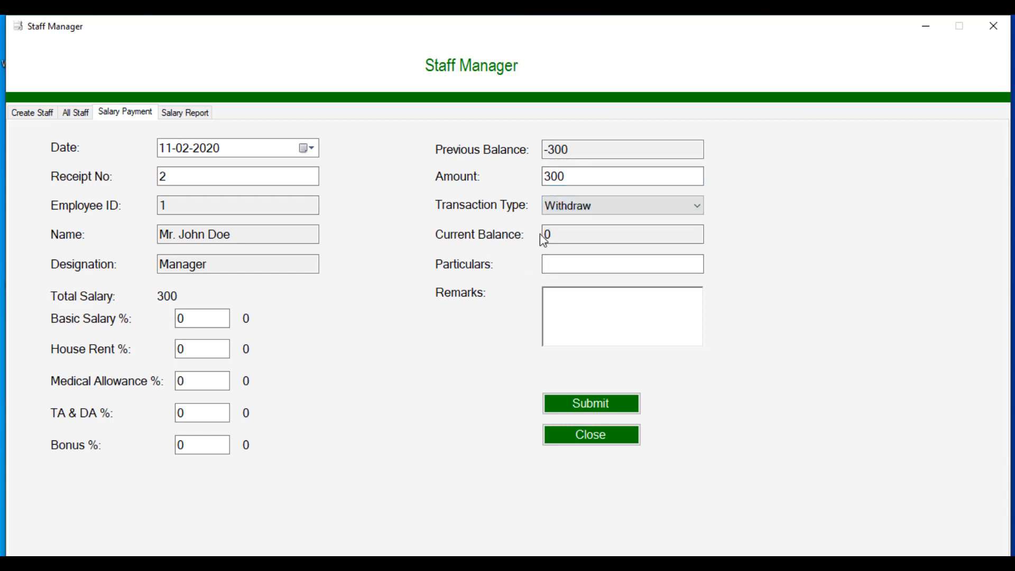
key(Tab)
click(697, 209)
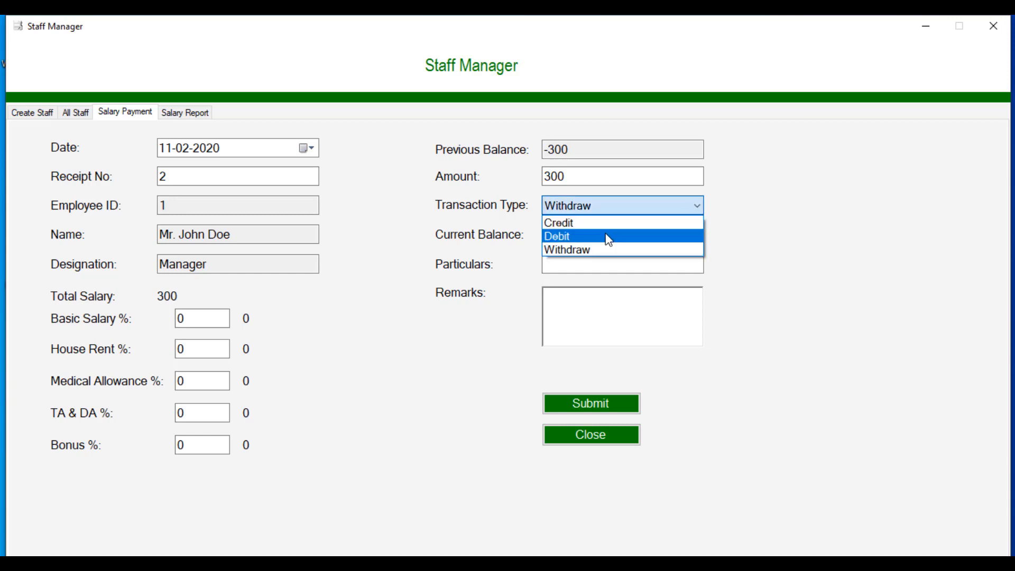
click(606, 248)
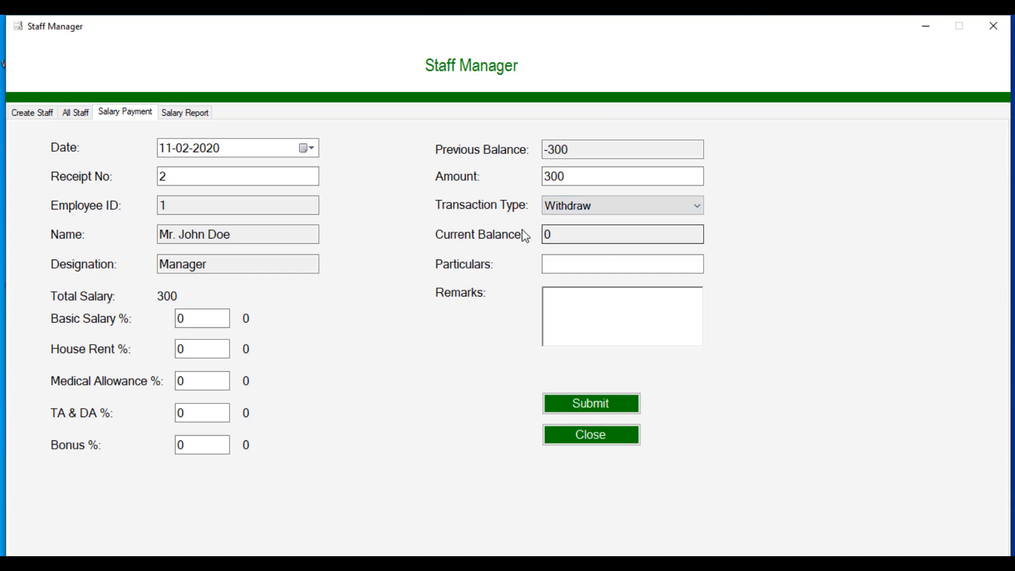
Step: Submit the withdrawal, view and close salary receipt No 2, and close the staff manager form
click(567, 403)
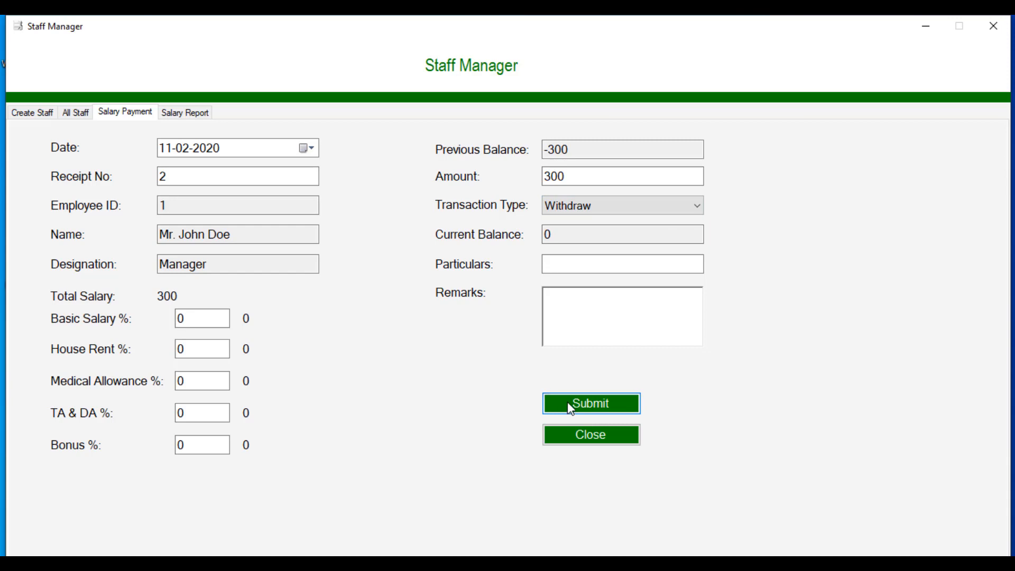
click(569, 343)
click(618, 346)
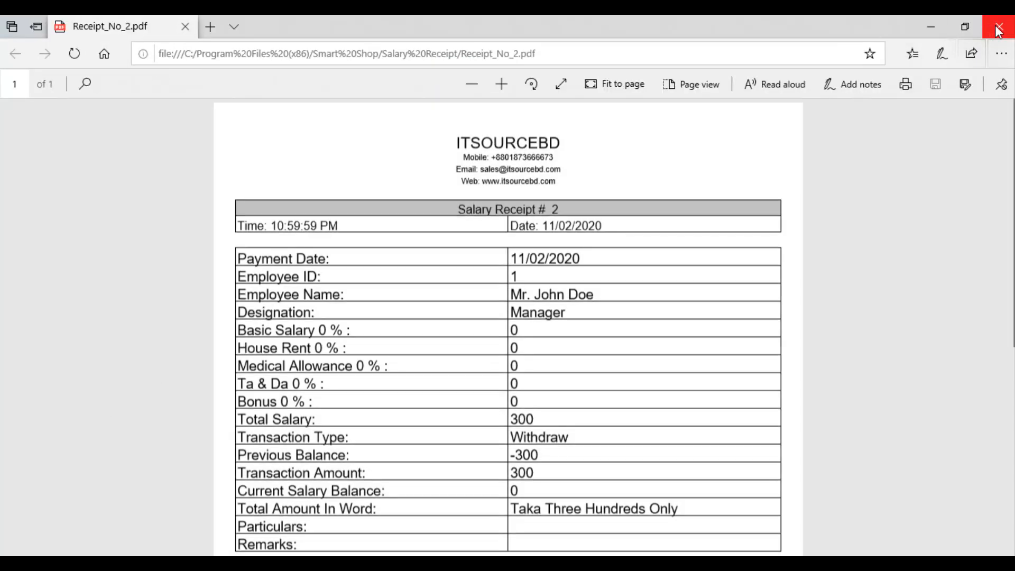
click(997, 27)
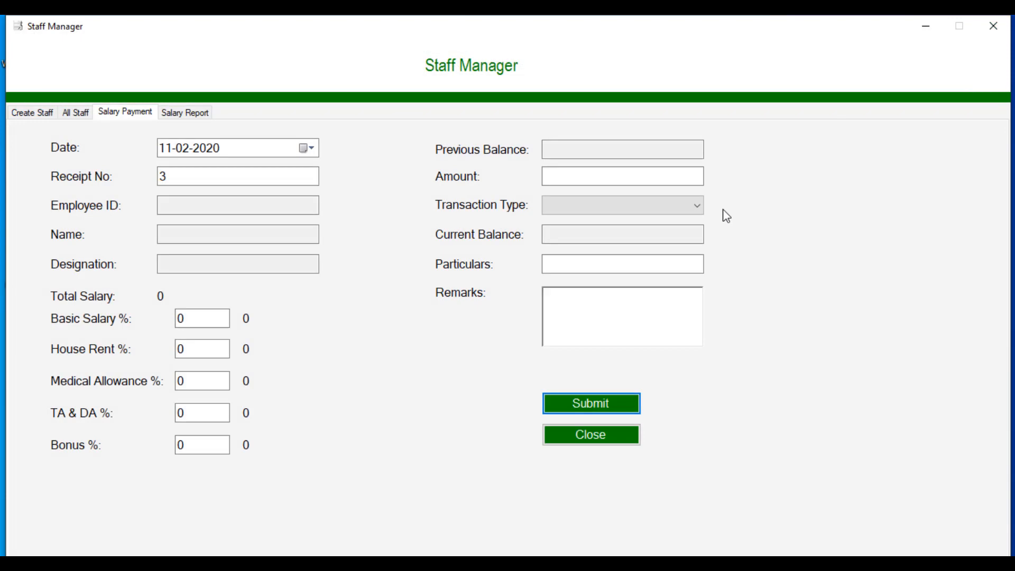
click(583, 435)
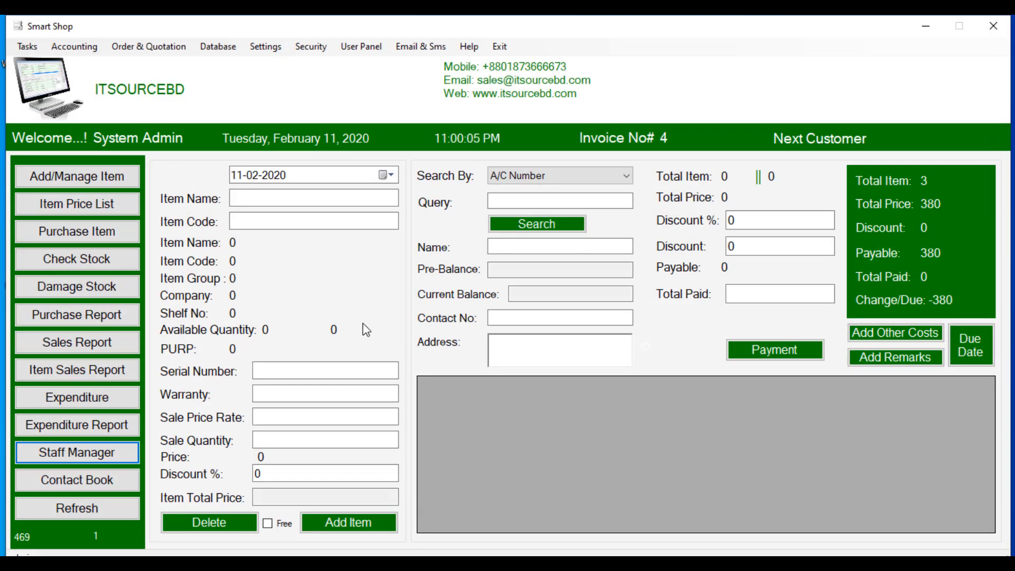
click(20, 47)
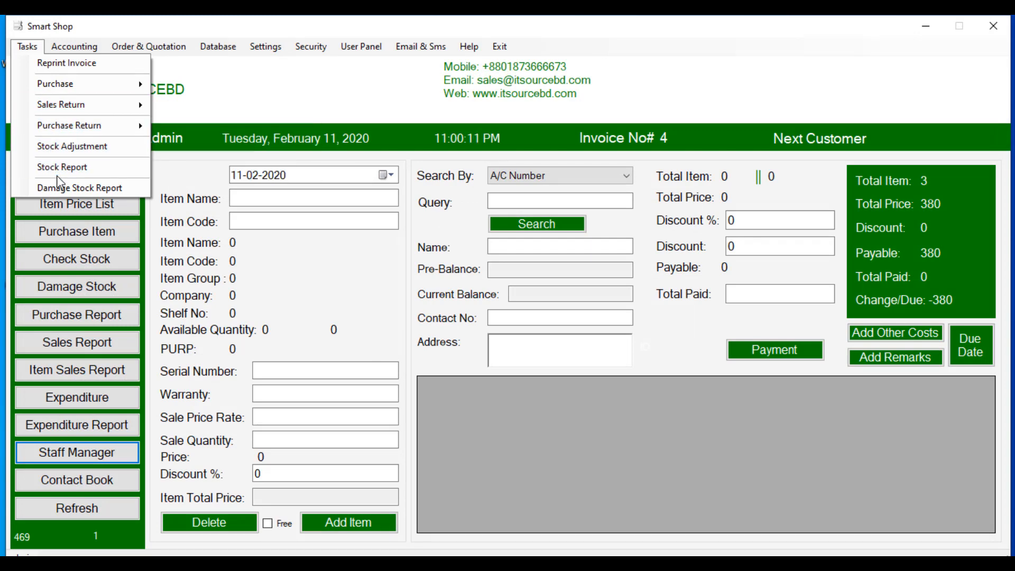
click(56, 189)
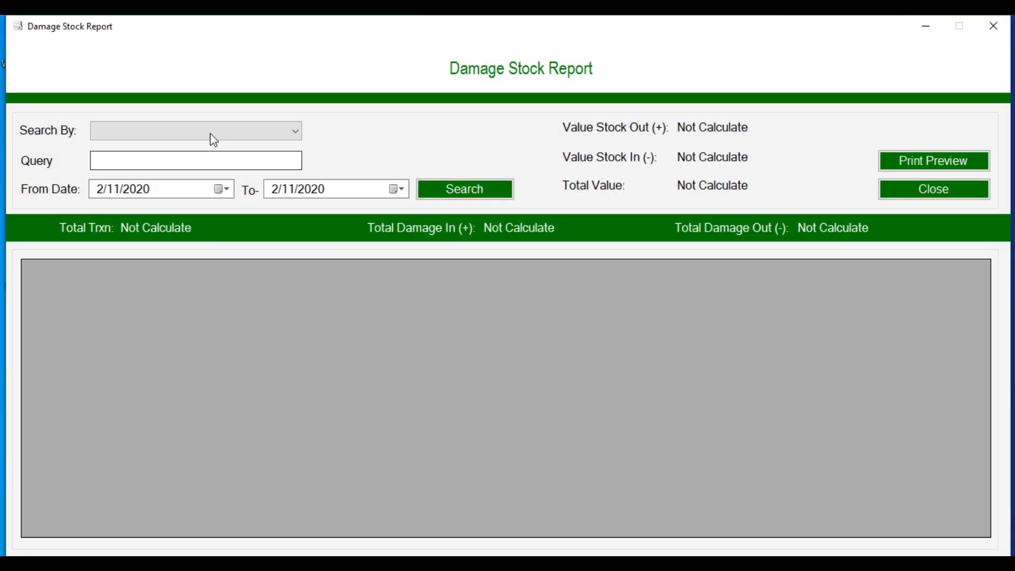
click(211, 133)
click(180, 279)
click(464, 189)
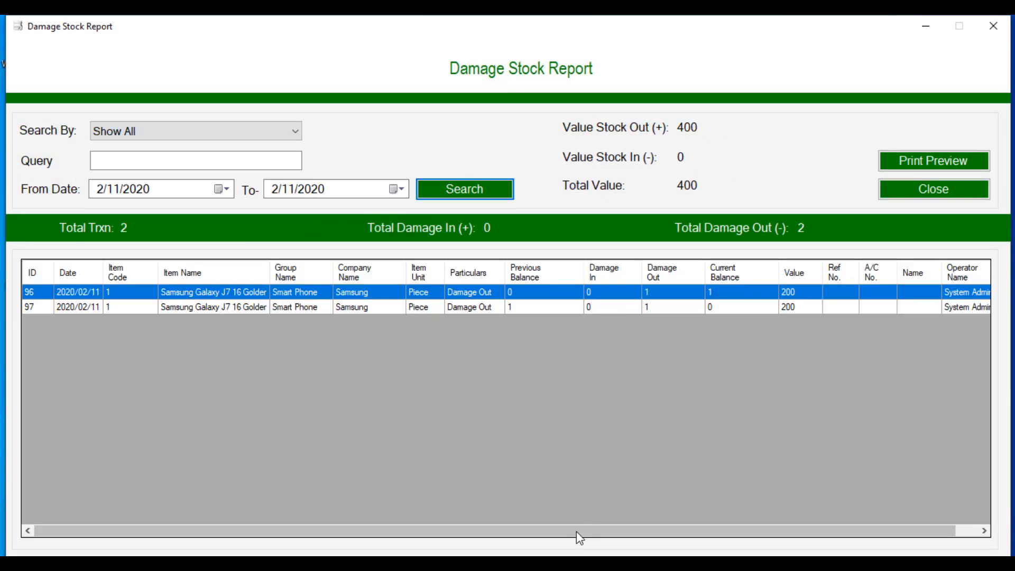
drag(579, 531, 414, 537)
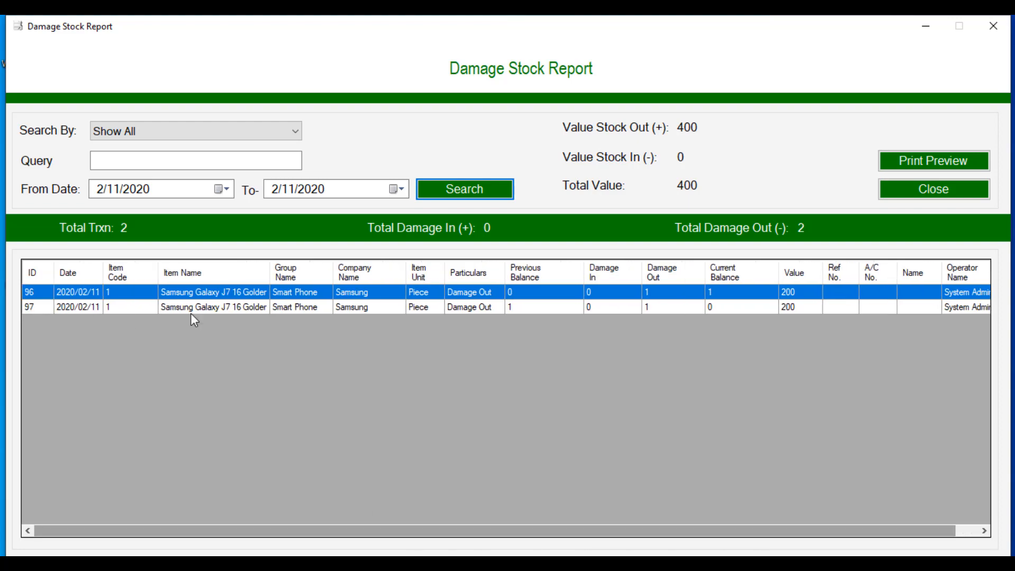
click(883, 191)
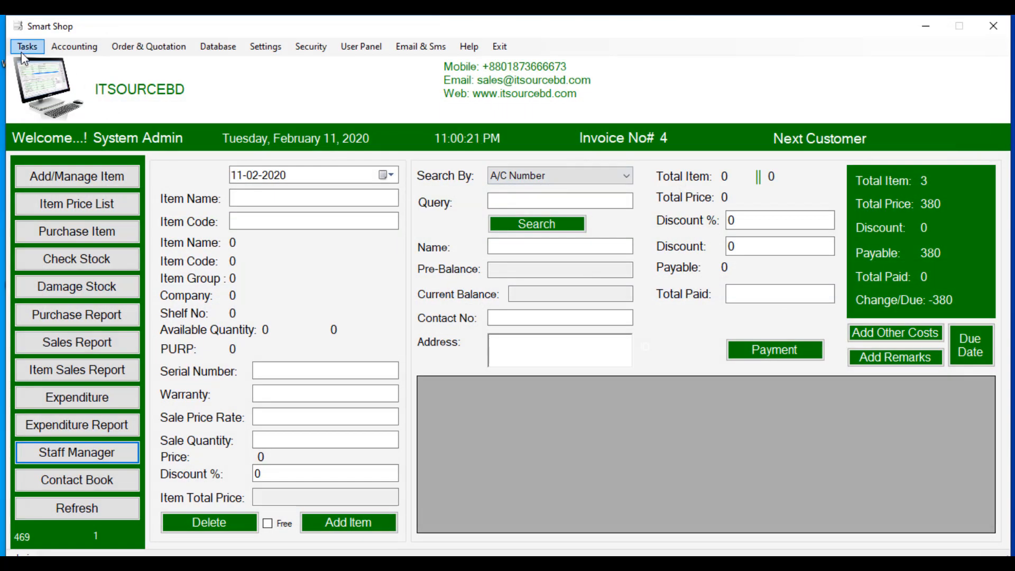
click(74, 46)
Step: Load the 11-02-2020 summary sheet figures and generate its printable PDF
click(87, 168)
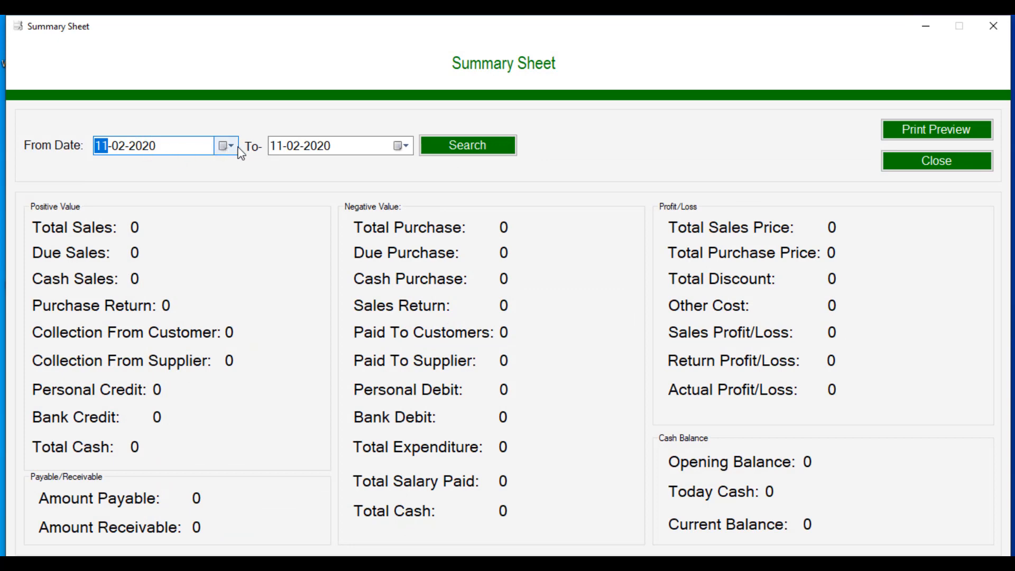
click(485, 153)
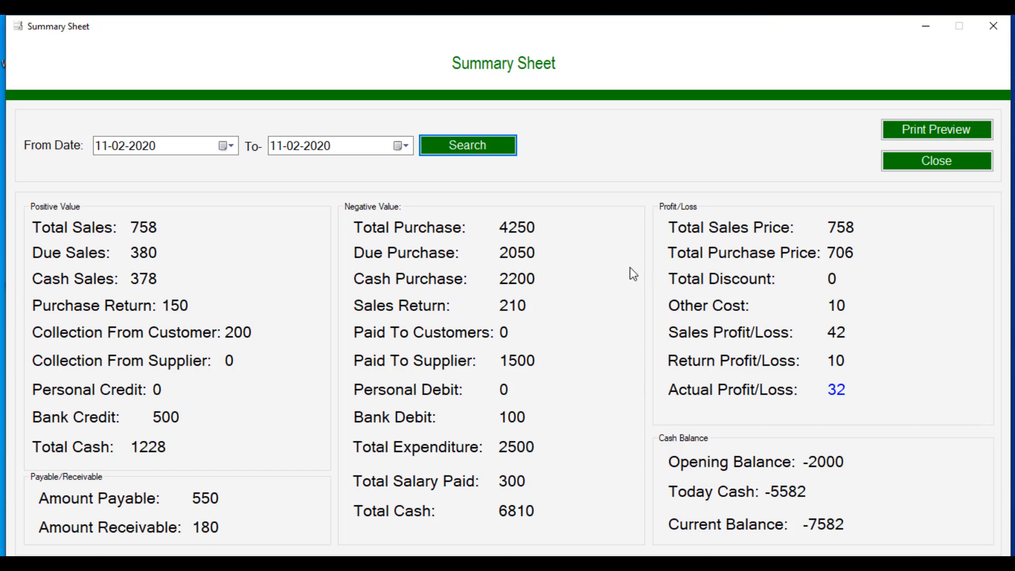
click(942, 135)
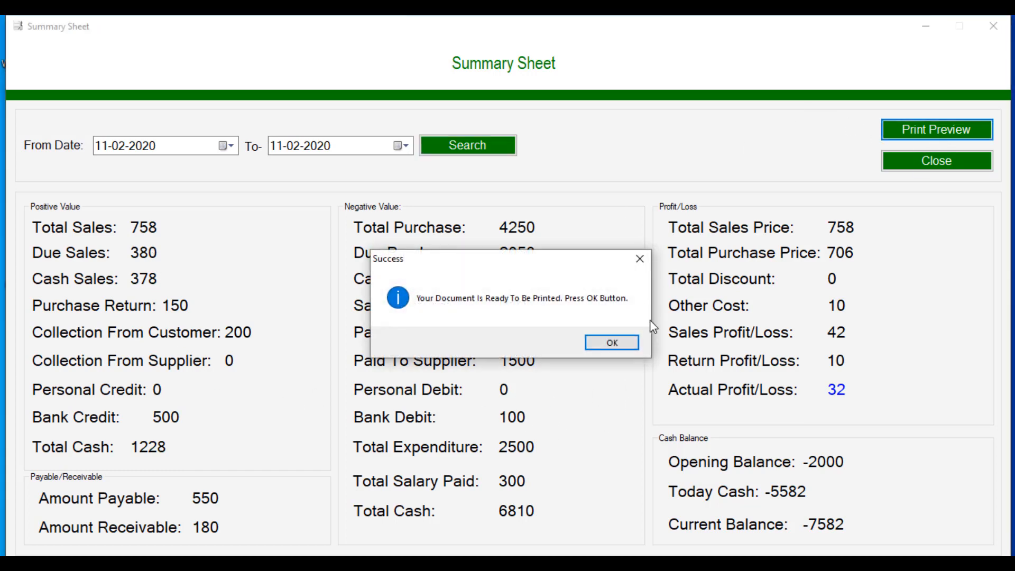
click(626, 344)
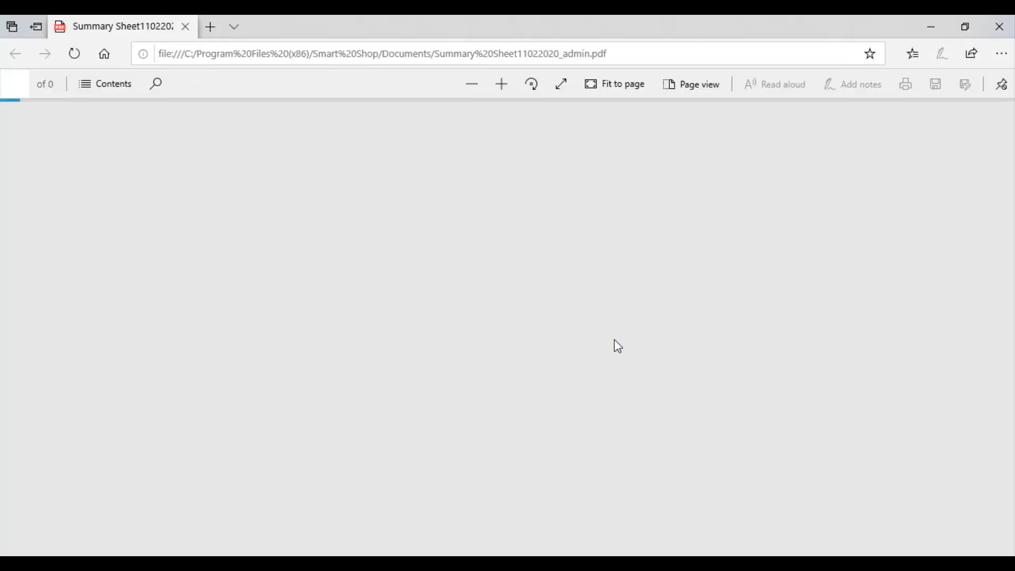
Step: Unlock the PDF with its password, review the summary showing profit 32, then close it and the Summary Sheet
text(••••)
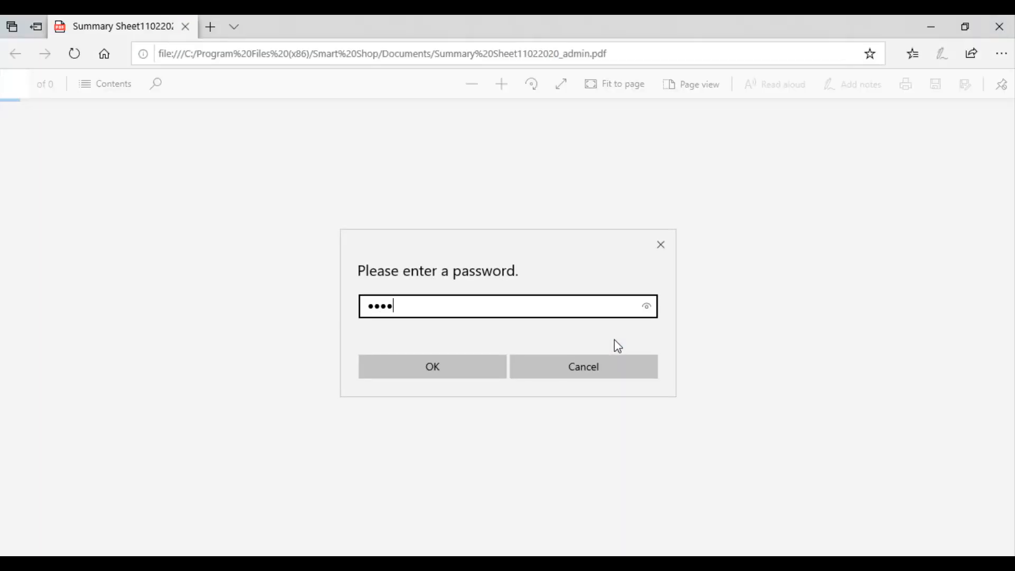
text(••••)
key(Return)
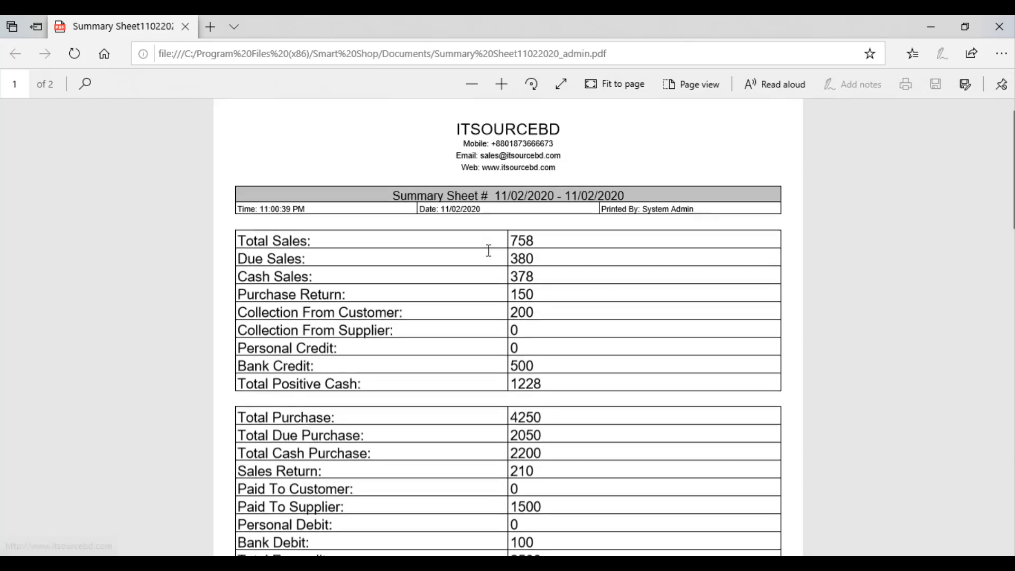
scroll(488, 251, down, 15)
scroll(488, 250, up, 9)
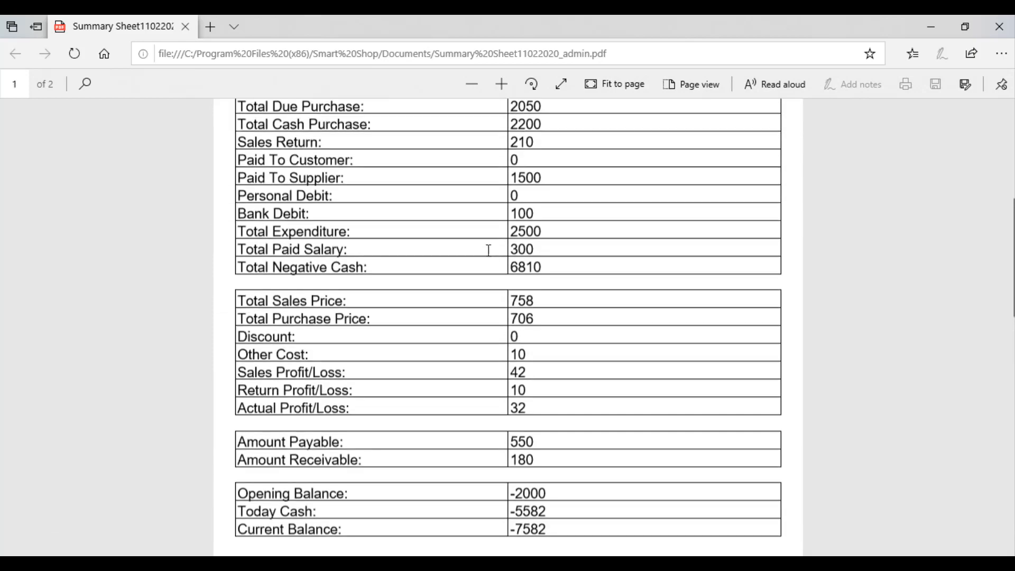
scroll(488, 250, up, 5)
click(997, 27)
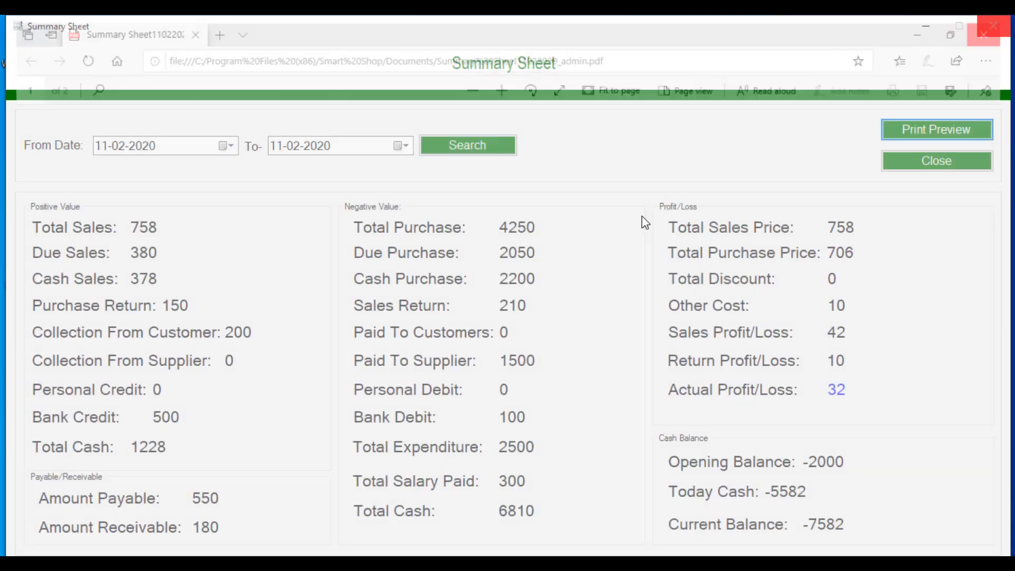
click(893, 161)
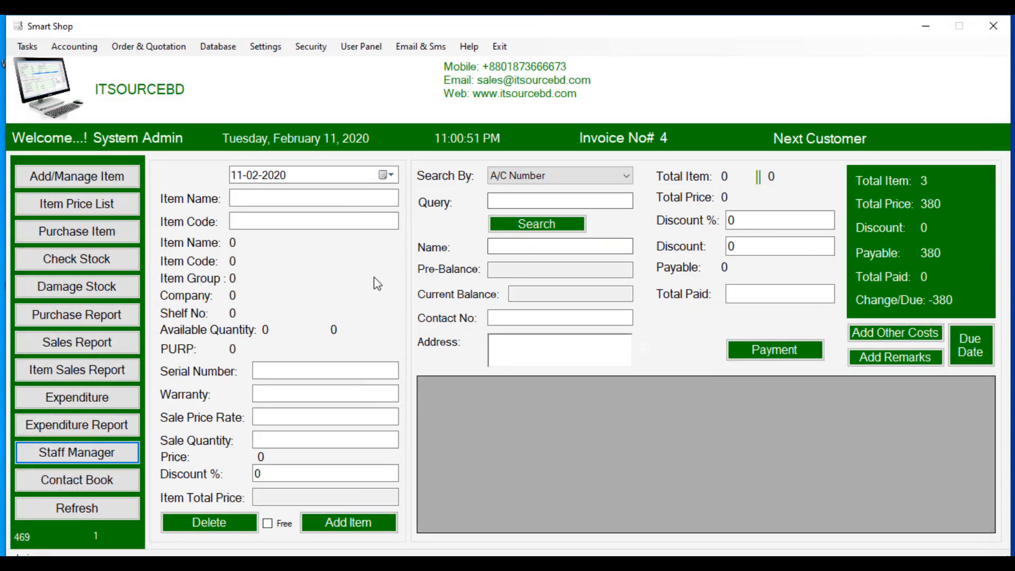